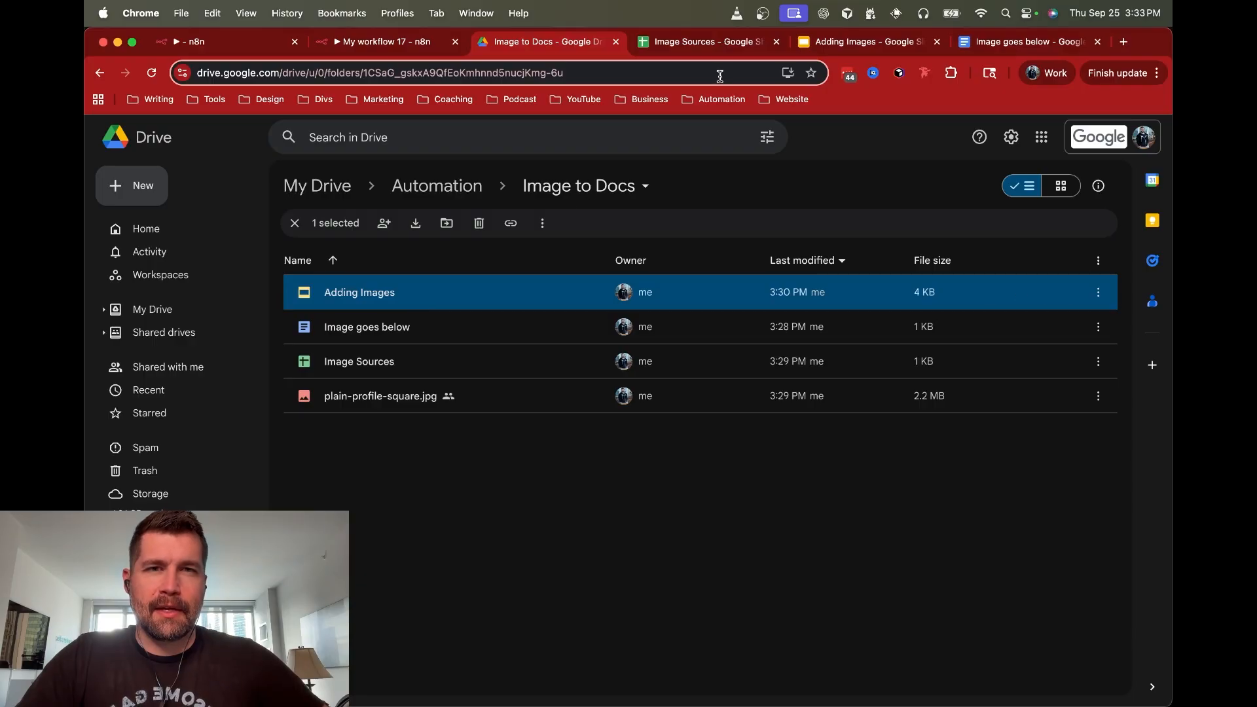
# Check the row in the Image Sources sheet and run the whole Insert Image to Docs workflow
pyautogui.click(721, 42)
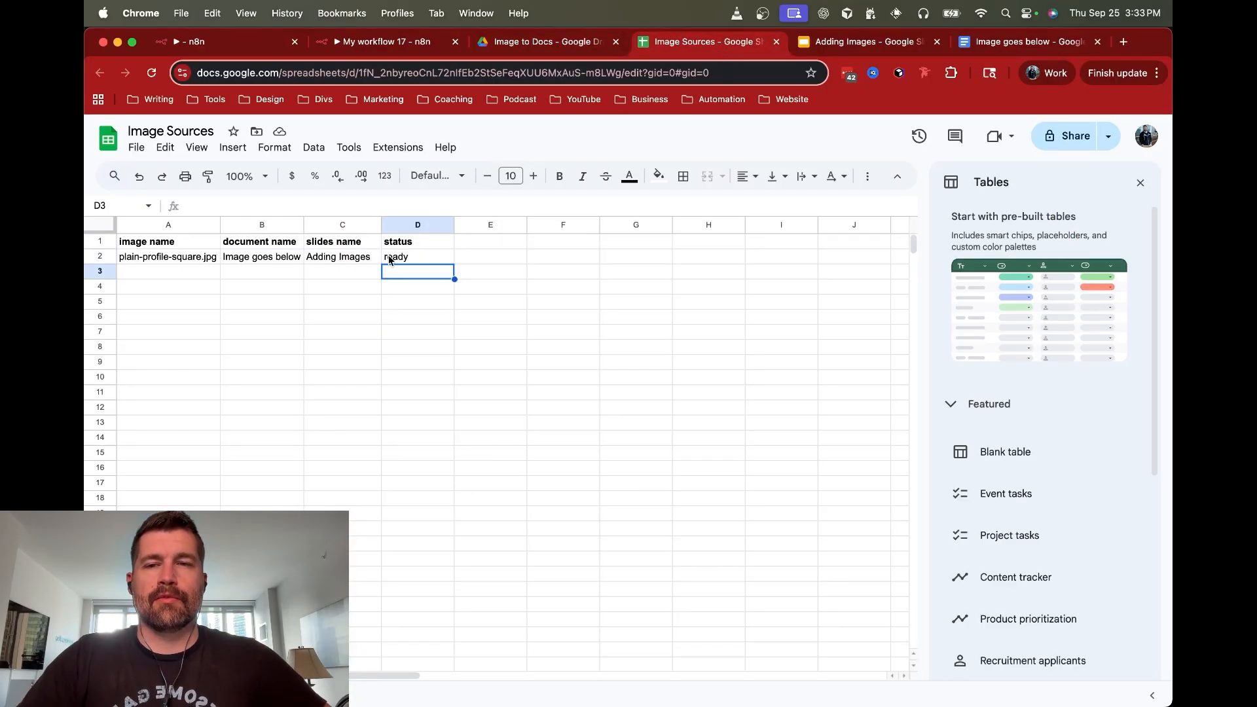
pyautogui.click(255, 41)
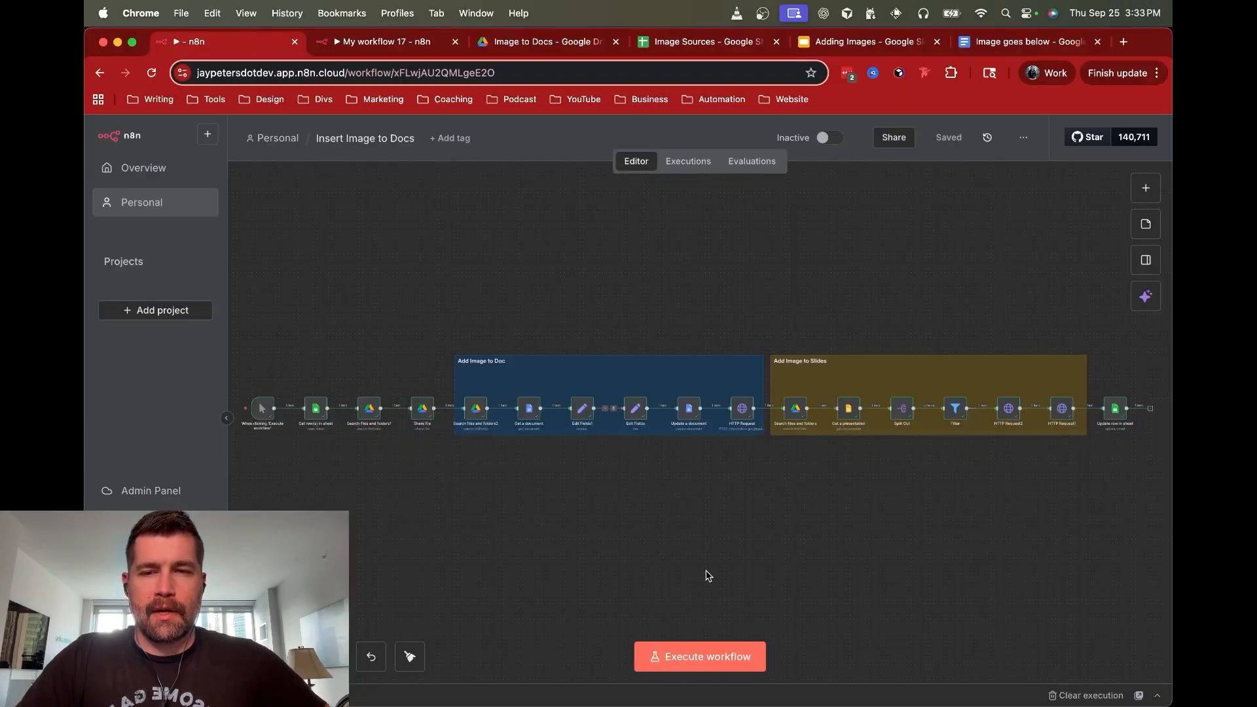
pyautogui.click(699, 658)
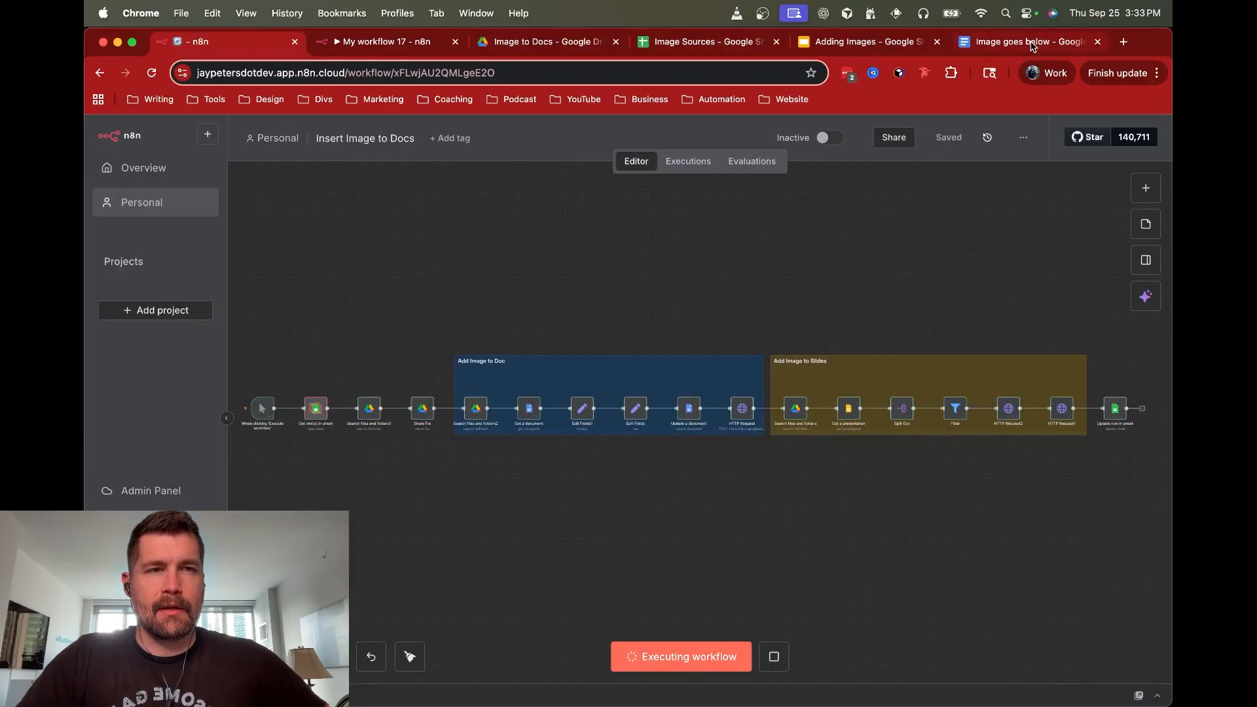
# Check the Image goes below document and the Adding Images presentation for the inserted image
pyautogui.click(1038, 42)
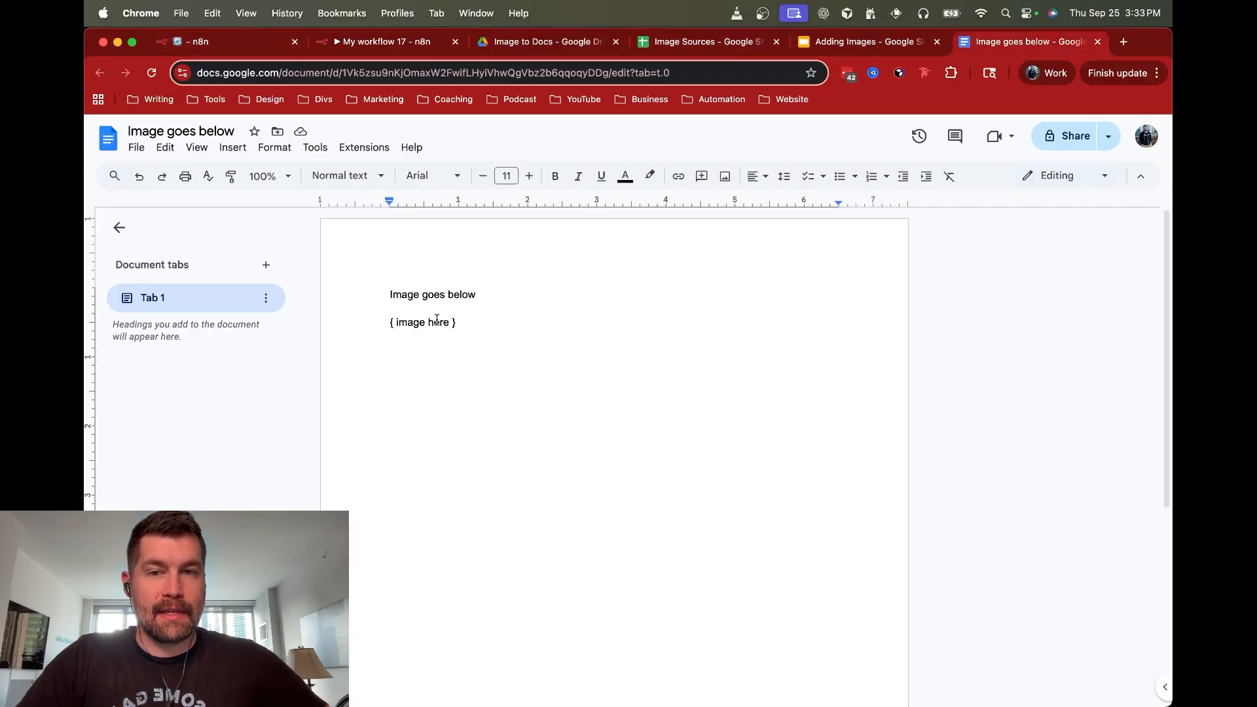
pyautogui.click(855, 44)
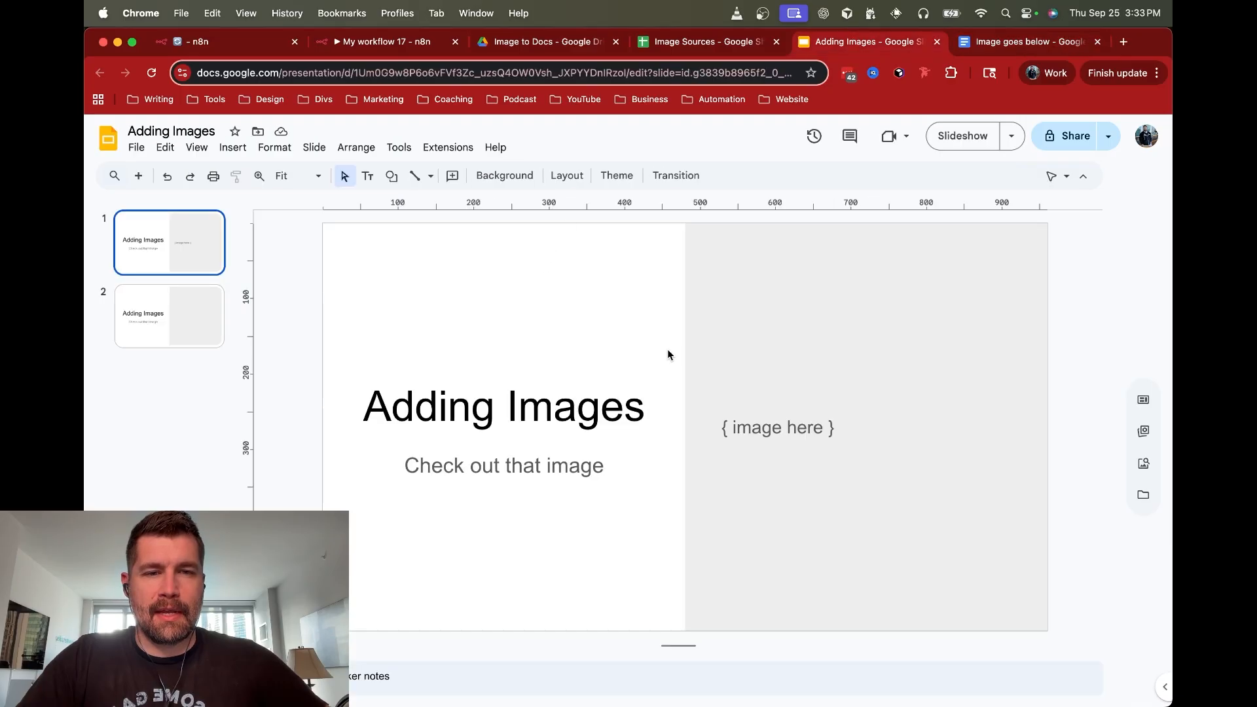
pyautogui.click(974, 43)
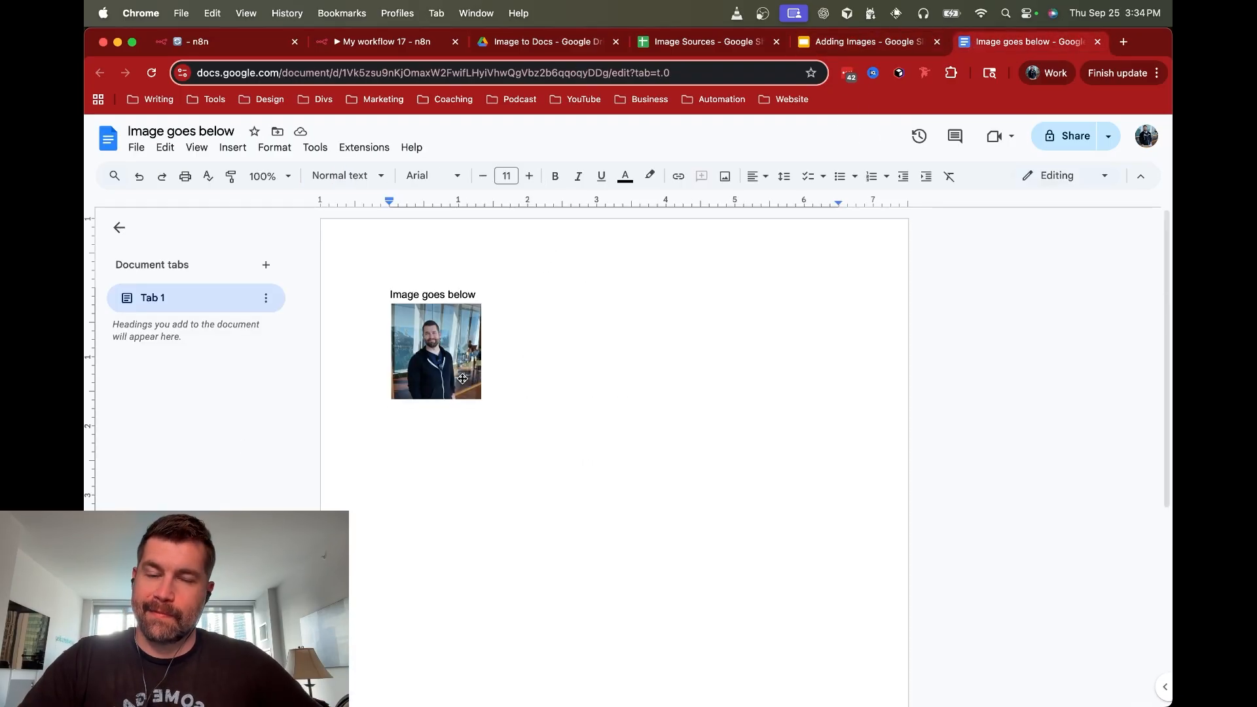
pyautogui.click(886, 41)
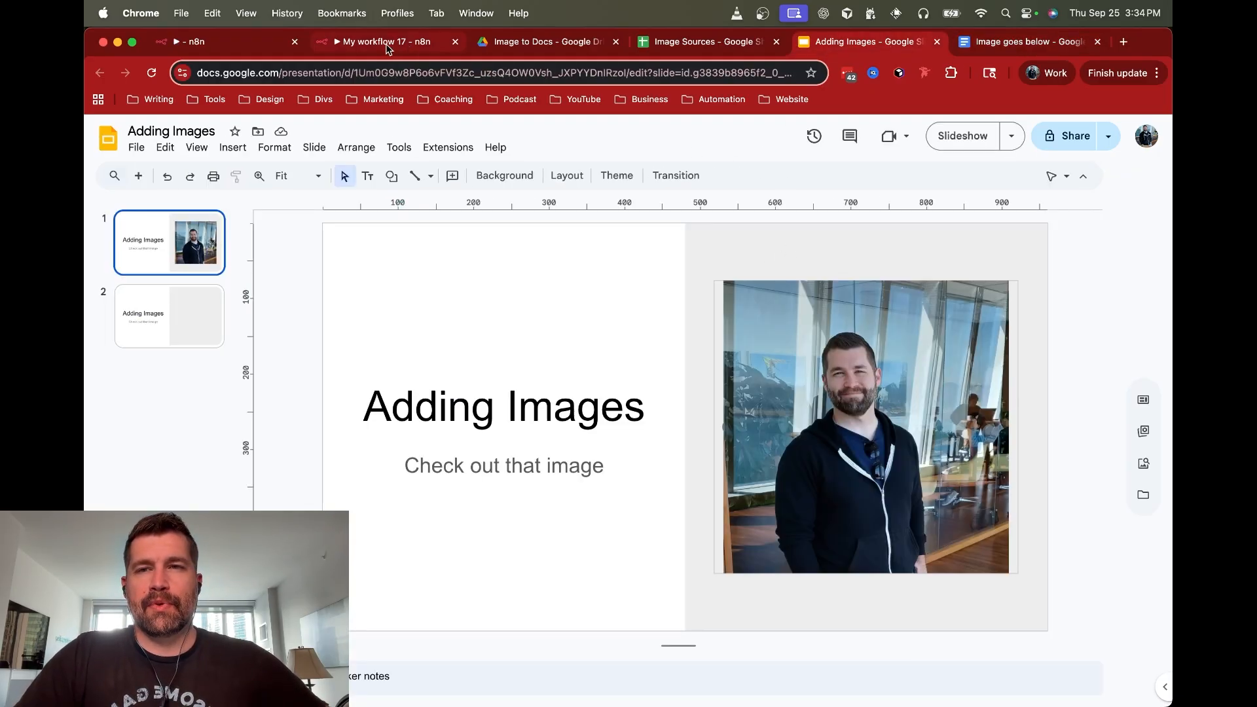
# Look over the Insert Image to Docs workflow, the empty My workflow 17 and the files in the Image to Docs folder
pyautogui.click(196, 42)
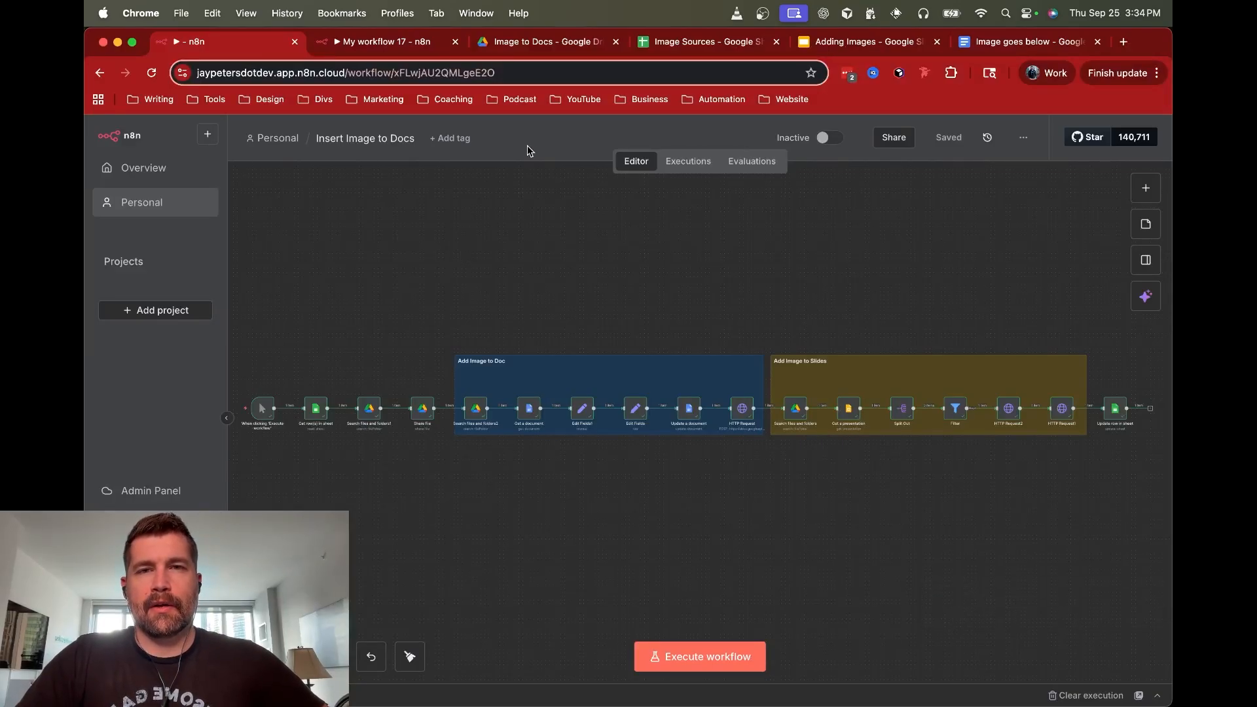
pyautogui.click(409, 43)
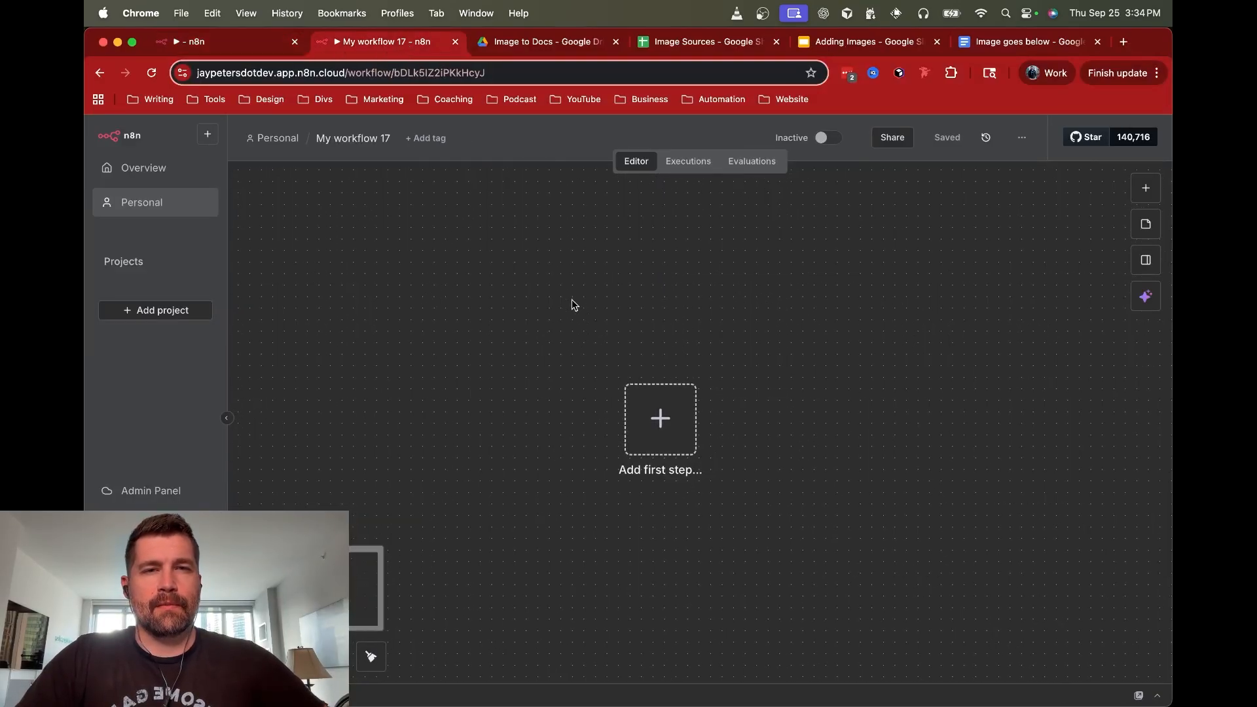
pyautogui.click(571, 44)
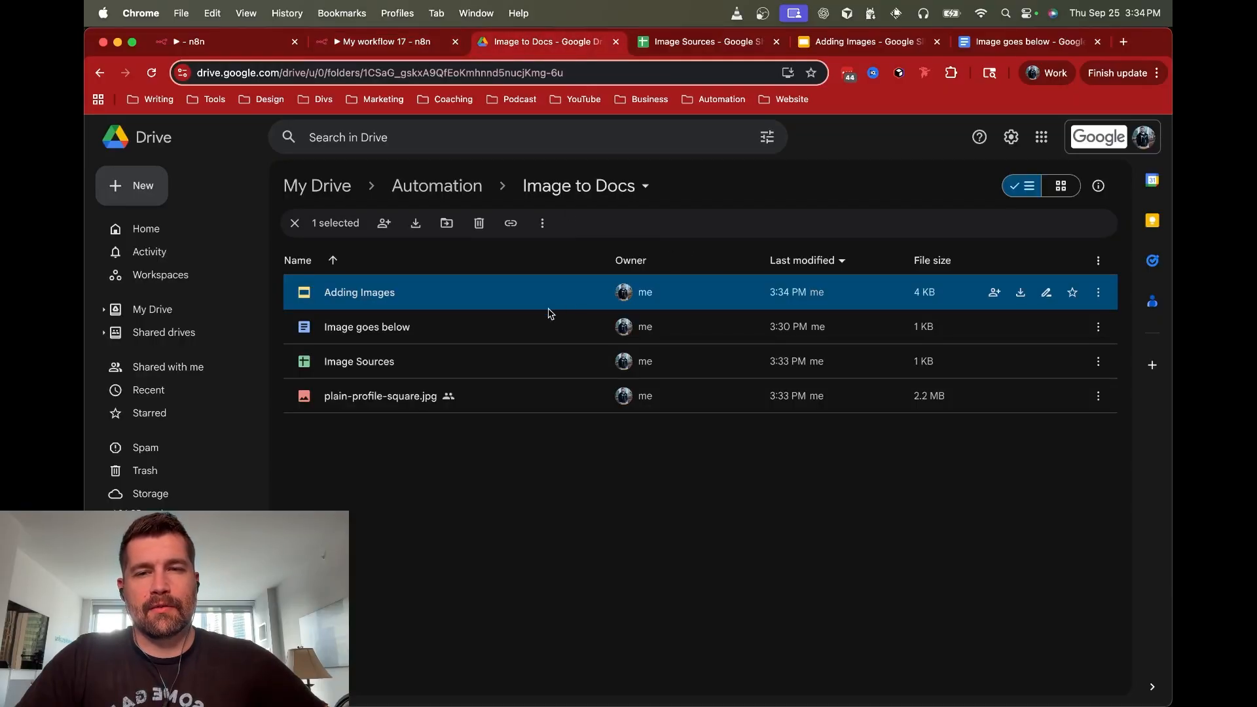
pyautogui.click(491, 401)
# Set the status of the plain-profile-square.jpg row in the Image Sources sheet to ready
pyautogui.click(715, 48)
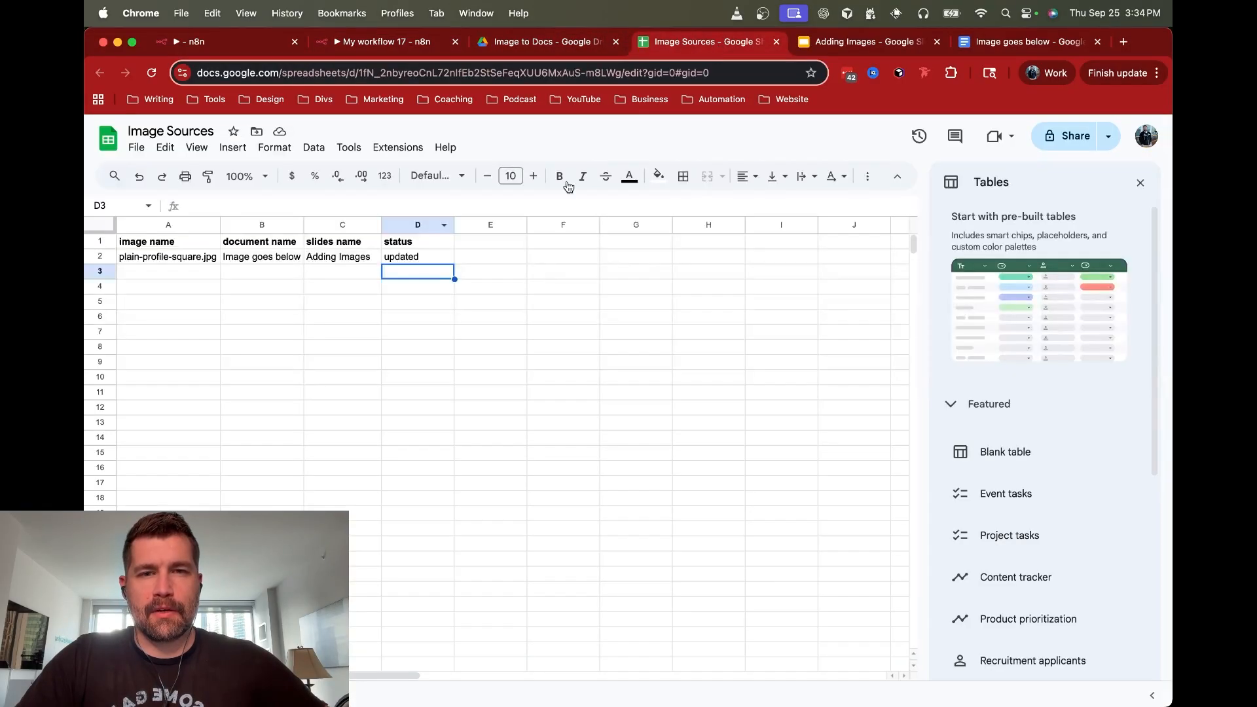
pyautogui.click(407, 258)
pyautogui.write('ready')
pyautogui.press('Return')
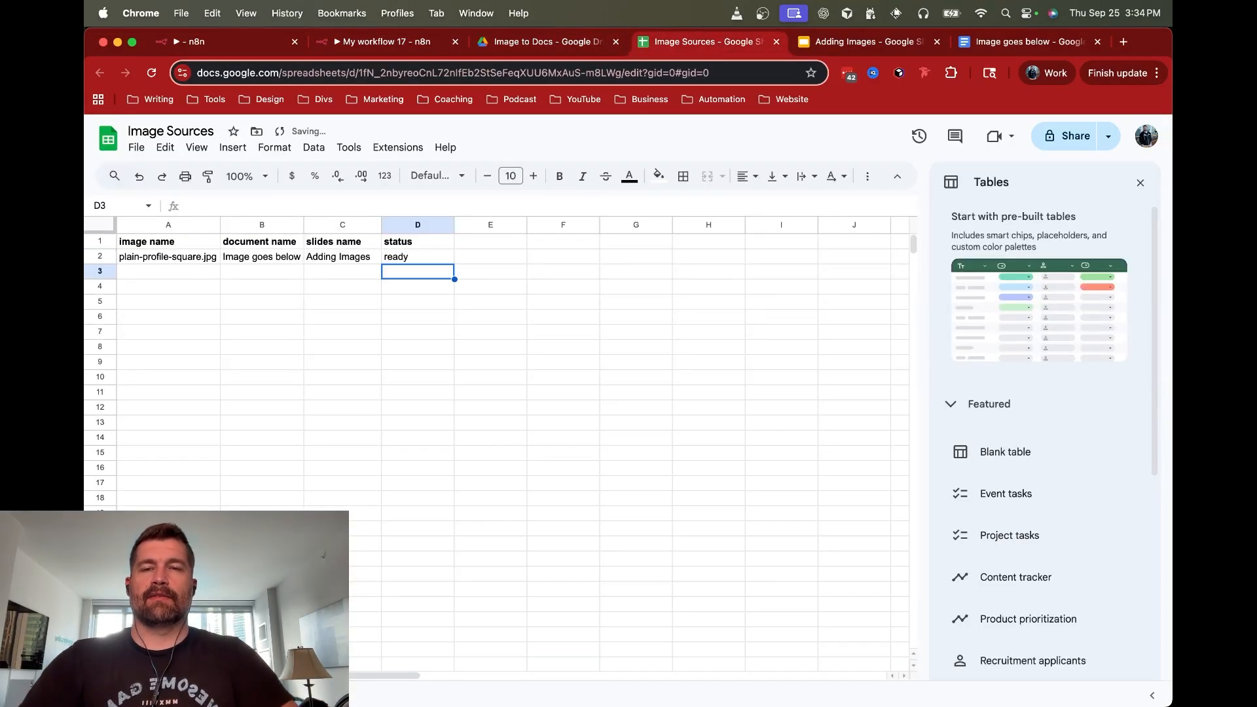
pyautogui.click(390, 257)
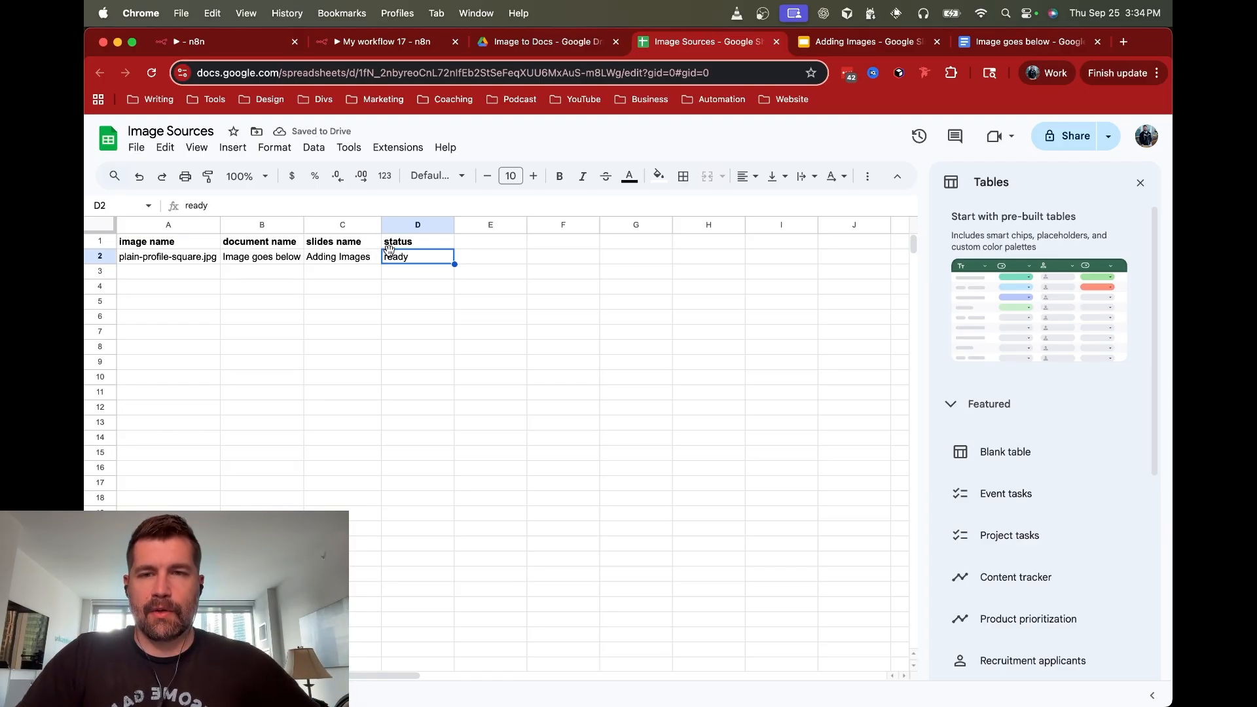
# Enter the placeholder text "{ image here }" in the empty text box on slide 2 of the Adding Images presentation
pyautogui.click(845, 45)
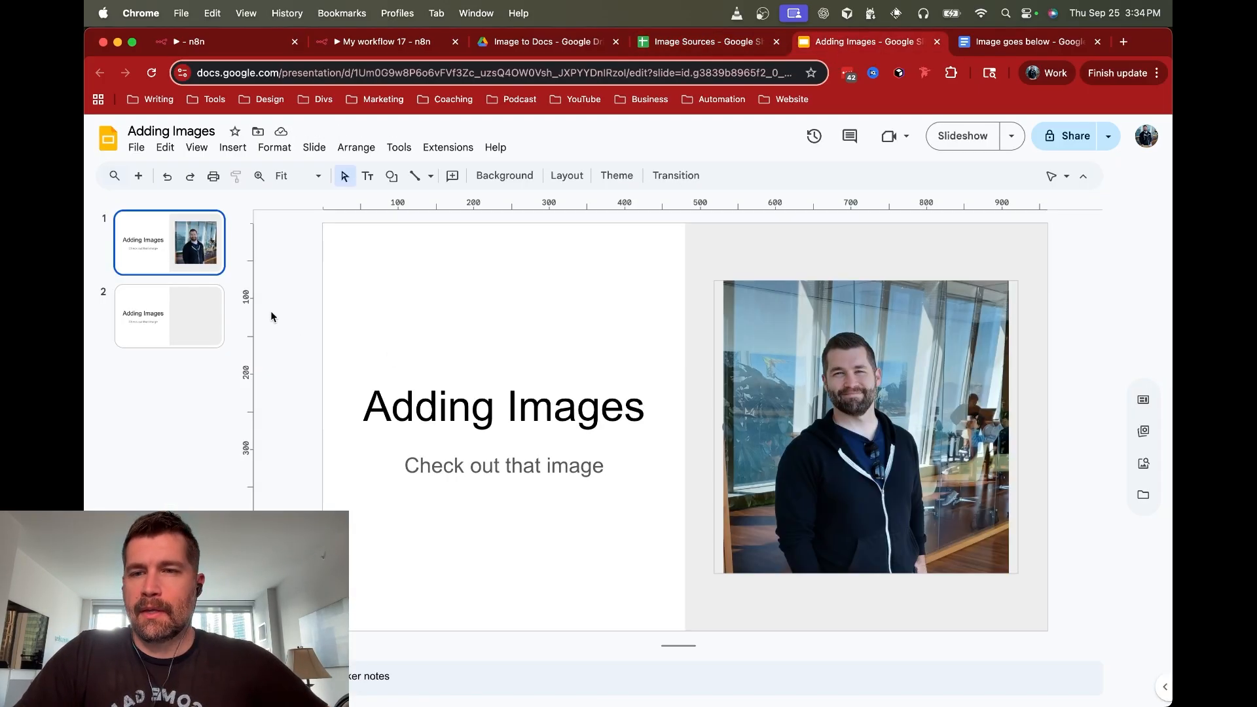
pyautogui.click(208, 330)
pyautogui.click(761, 403)
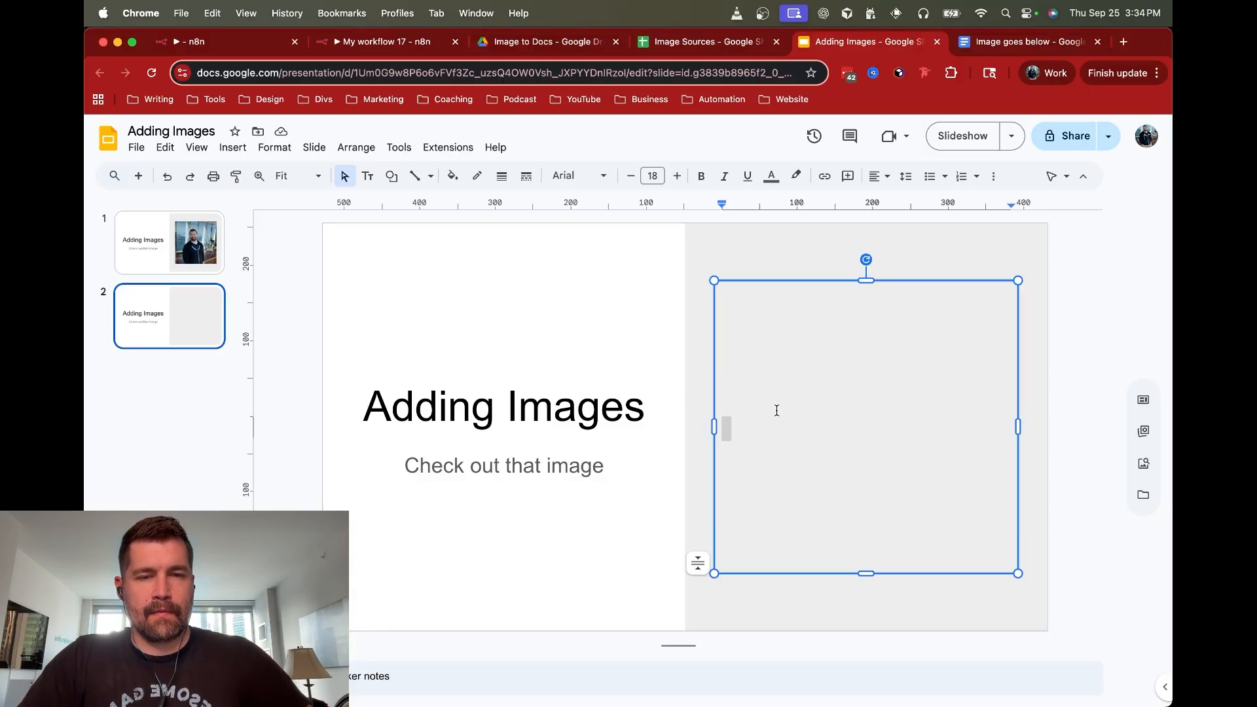
pyautogui.write('{ image here')
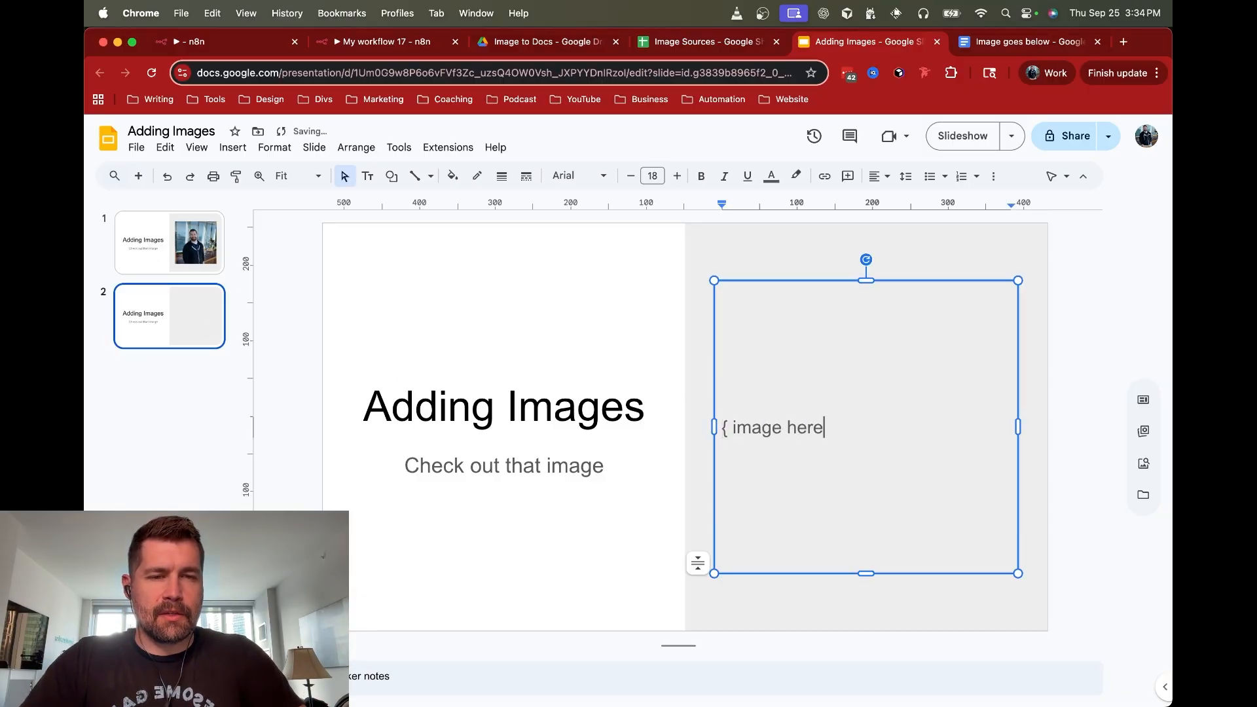
pyautogui.write(' }')
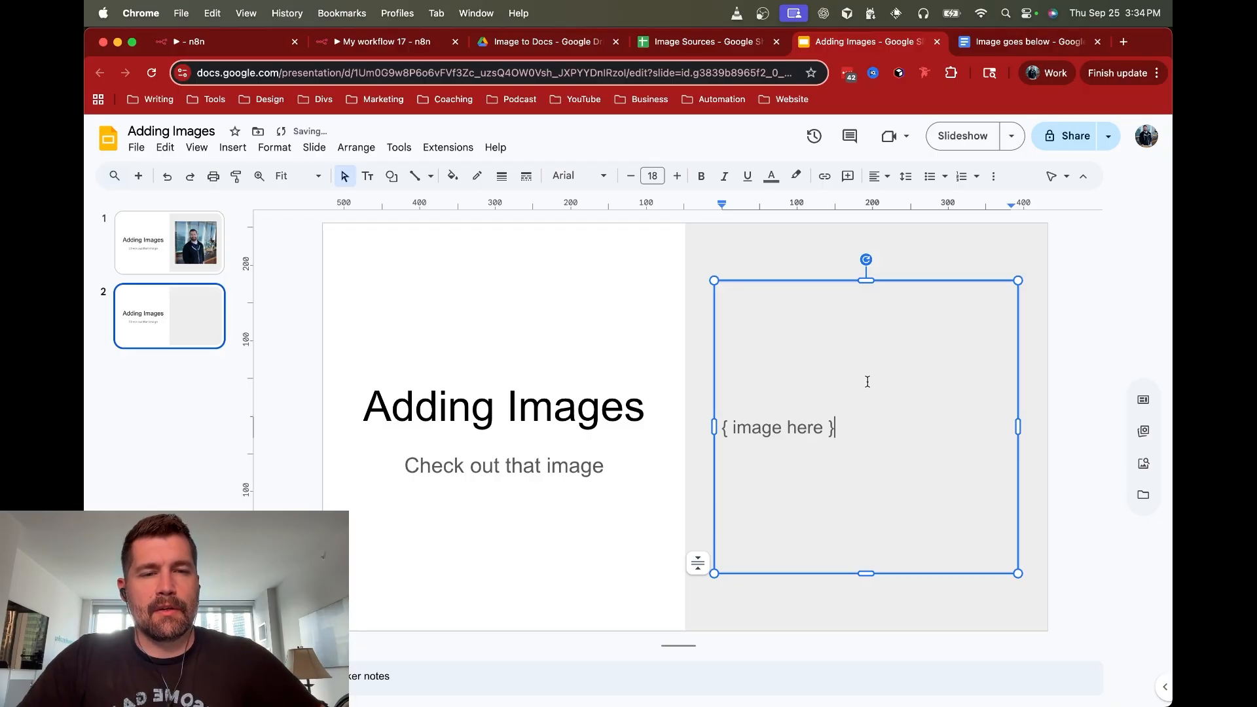
# Delete the first slide, which holds the inserted photo, from the Adding Images presentation
pyautogui.click(1067, 361)
pyautogui.click(196, 261)
pyautogui.press('Delete')
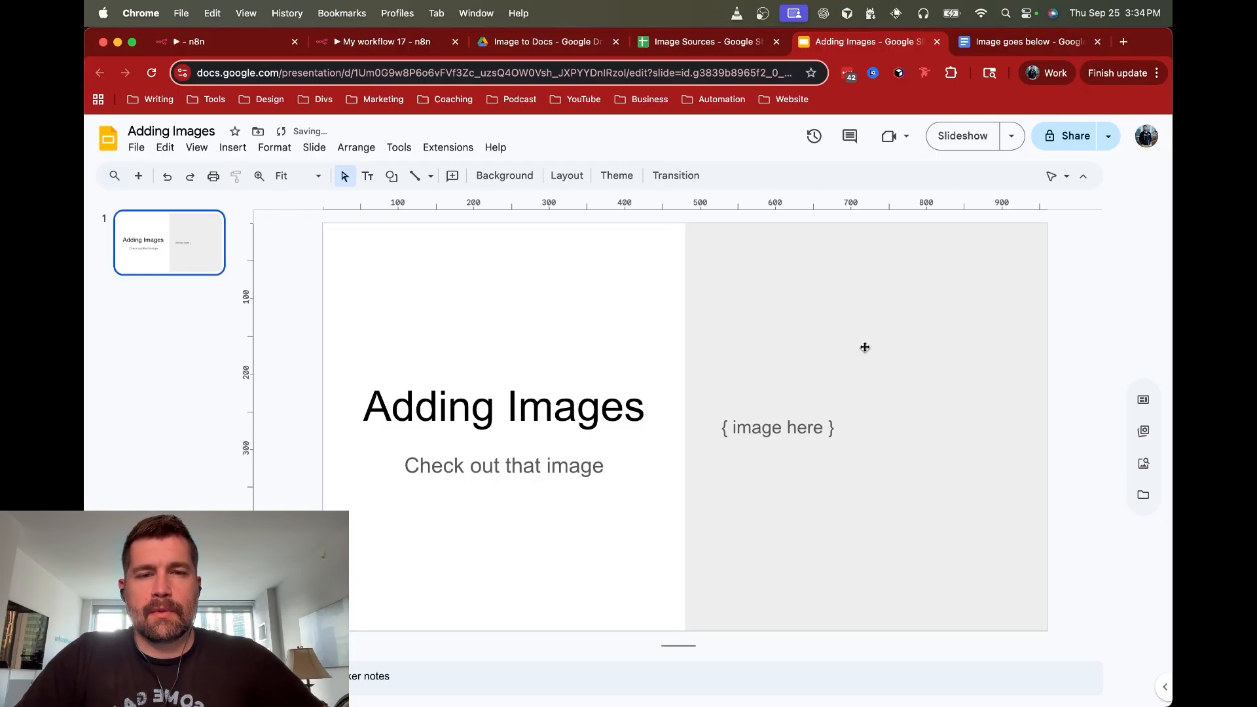
# Replace the photo in the Image goes below document with the placeholder text "{ image here }"
pyautogui.click(1026, 43)
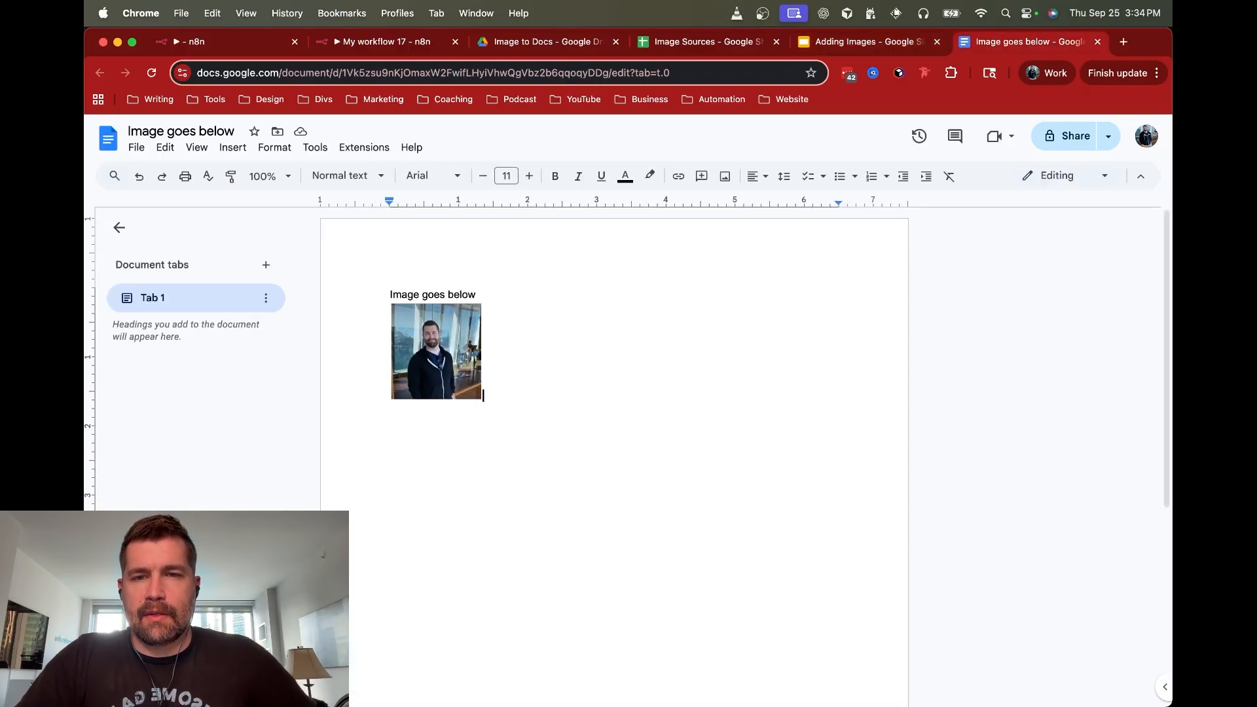
pyautogui.press('BackSpace')
pyautogui.write('{ image here')
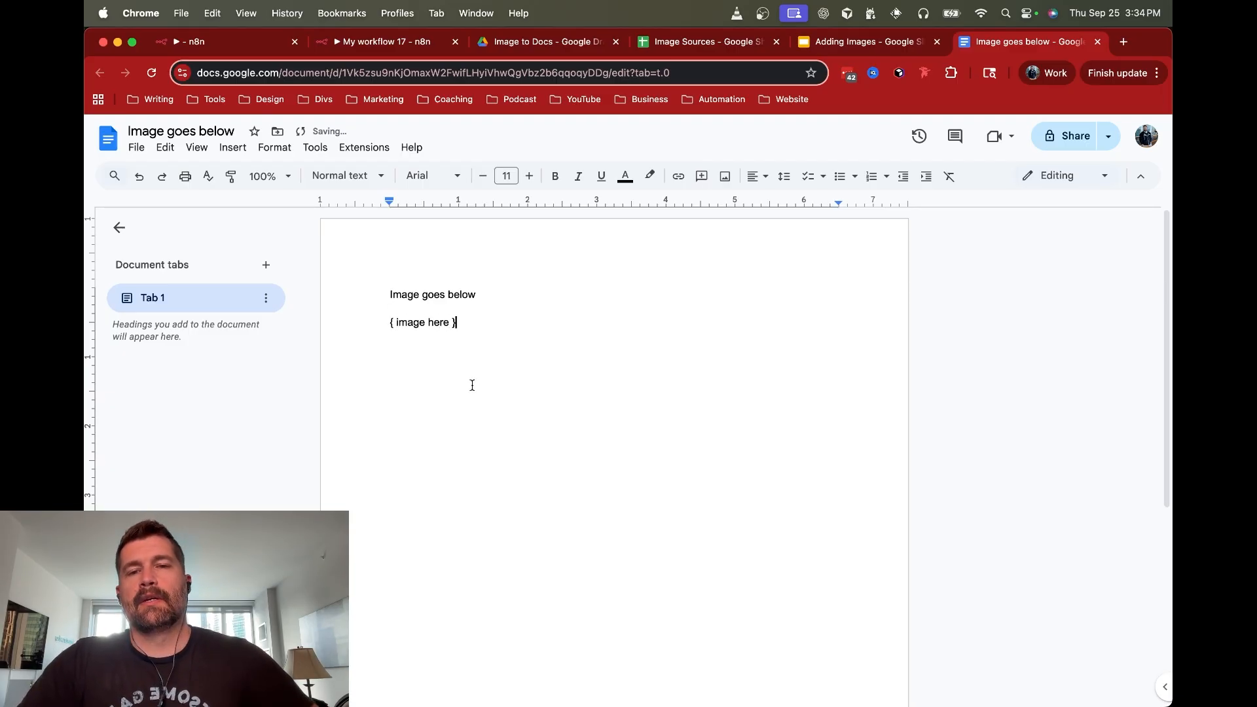
pyautogui.press('Return')
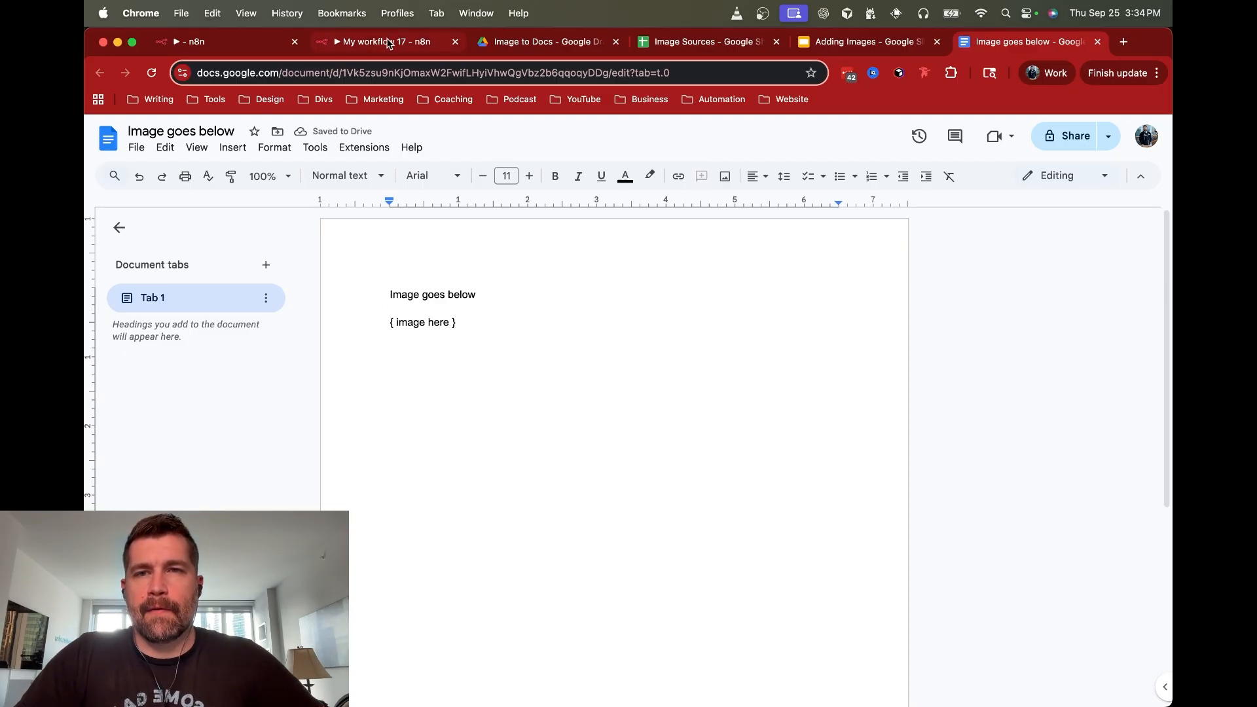
# Add a Schedule Trigger to My workflow 17 that runs every day at 9am, and test it
pyautogui.click(391, 41)
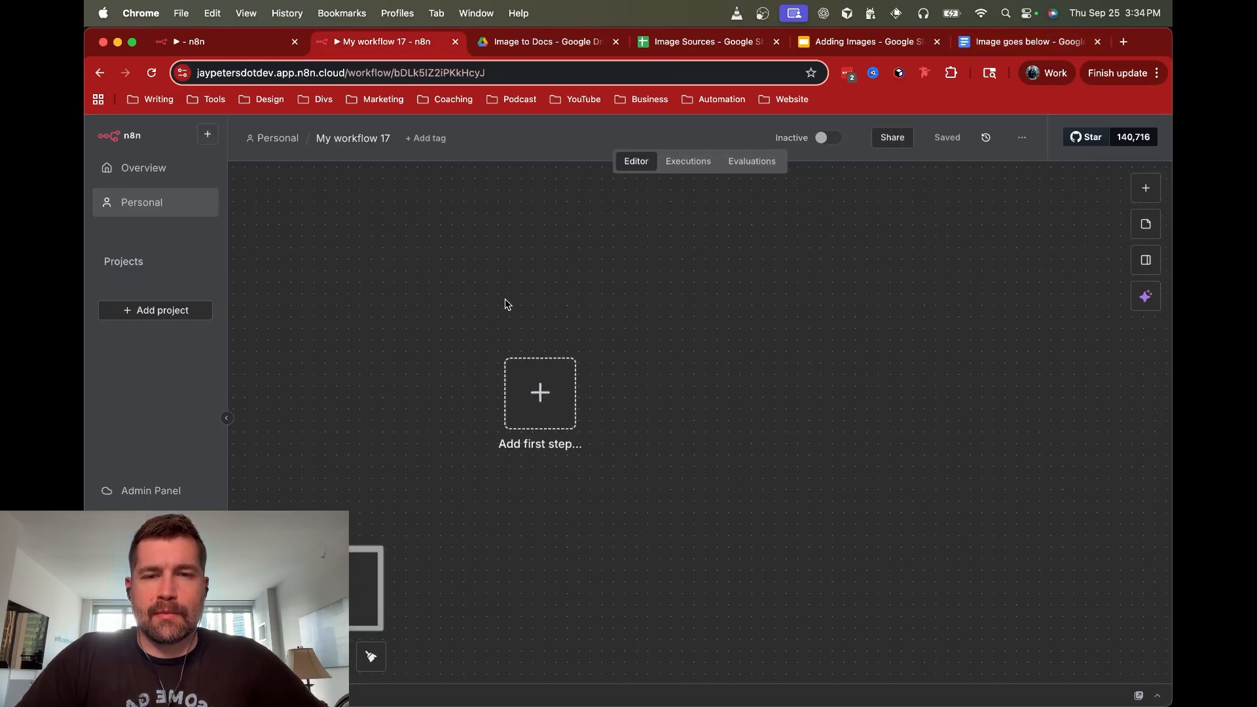
pyautogui.click(547, 407)
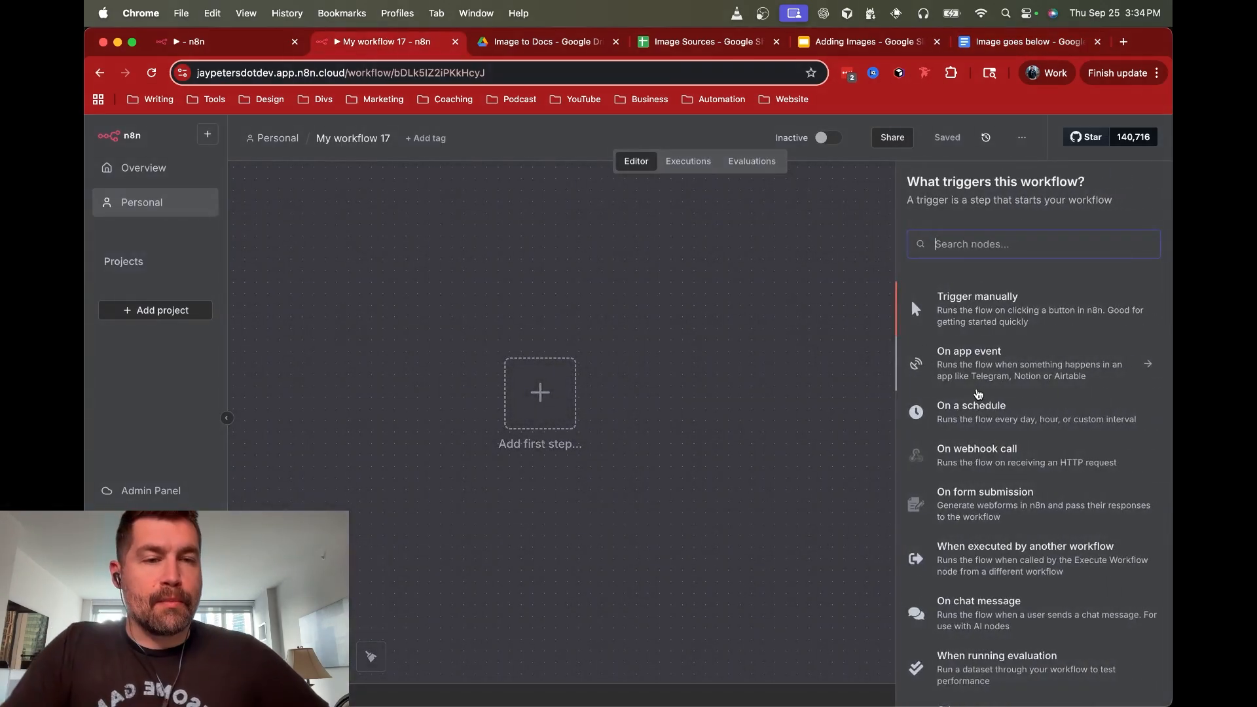
pyautogui.click(985, 408)
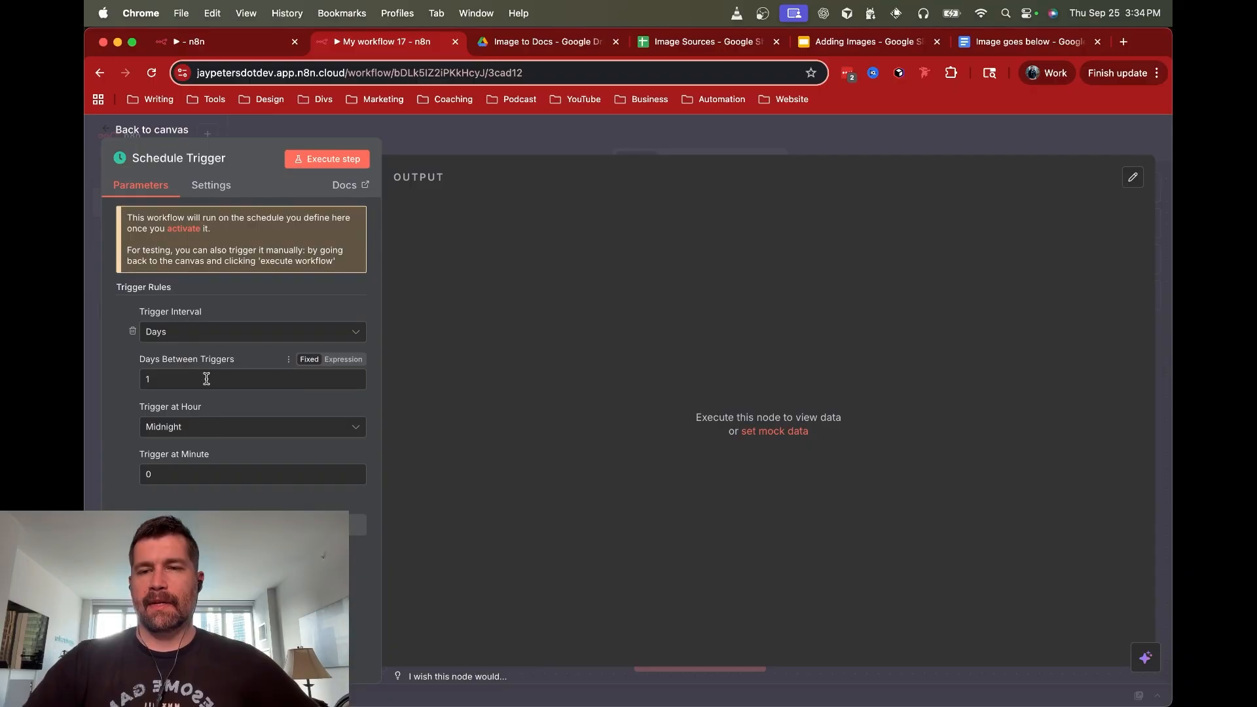
pyautogui.click(224, 433)
pyautogui.scroll(-3, 216, 482)
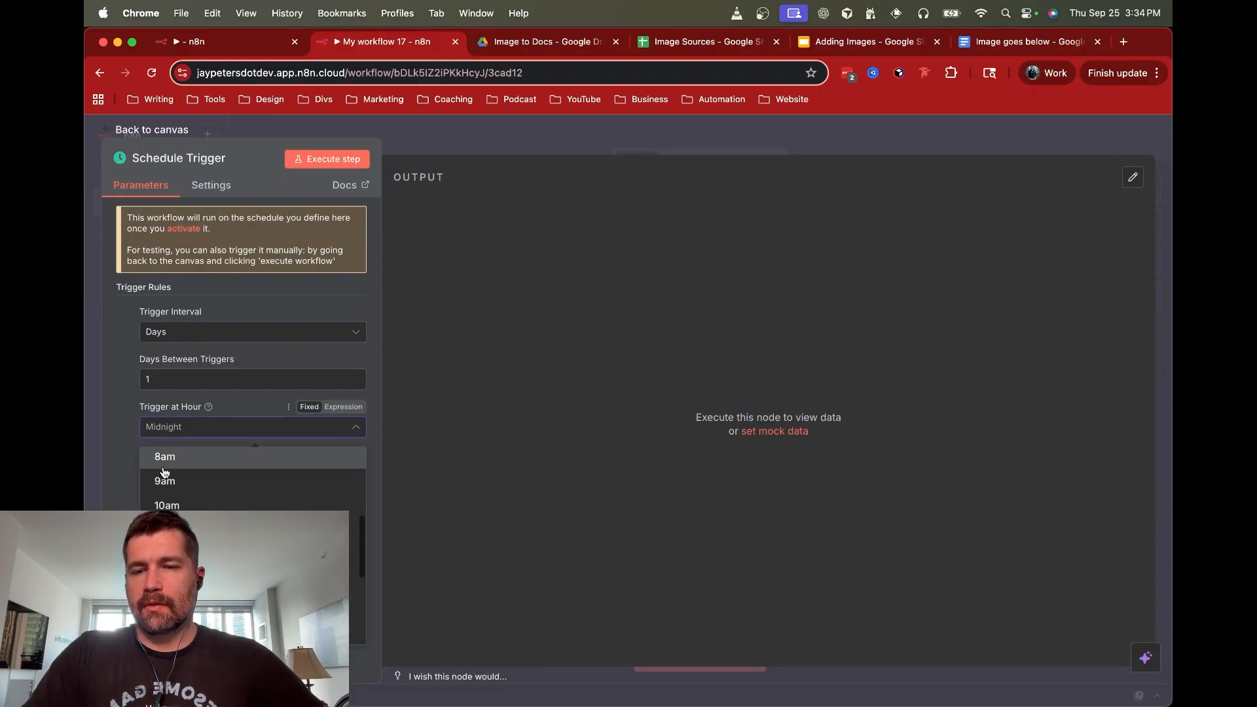
pyautogui.click(216, 483)
pyautogui.click(341, 159)
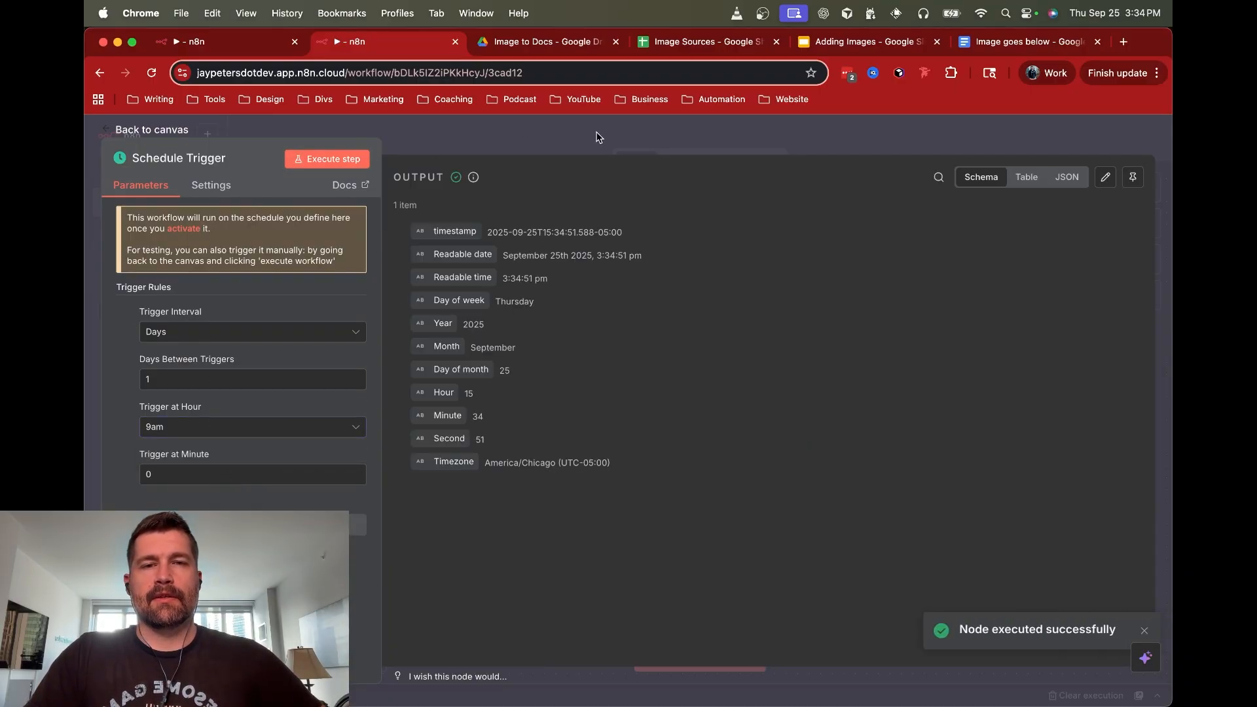
pyautogui.click(596, 135)
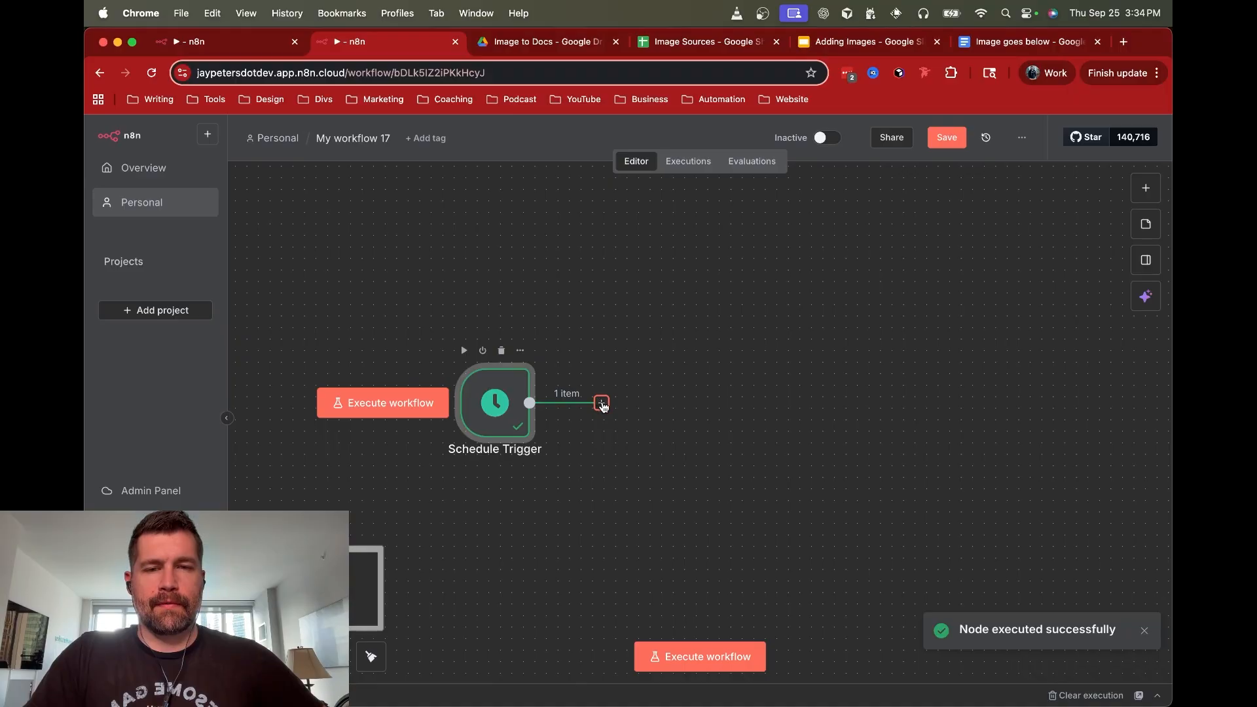
# Add a Google Sheets Get row(s) in sheet node after the Schedule Trigger and choose Image Sources as its document
pyautogui.click(602, 402)
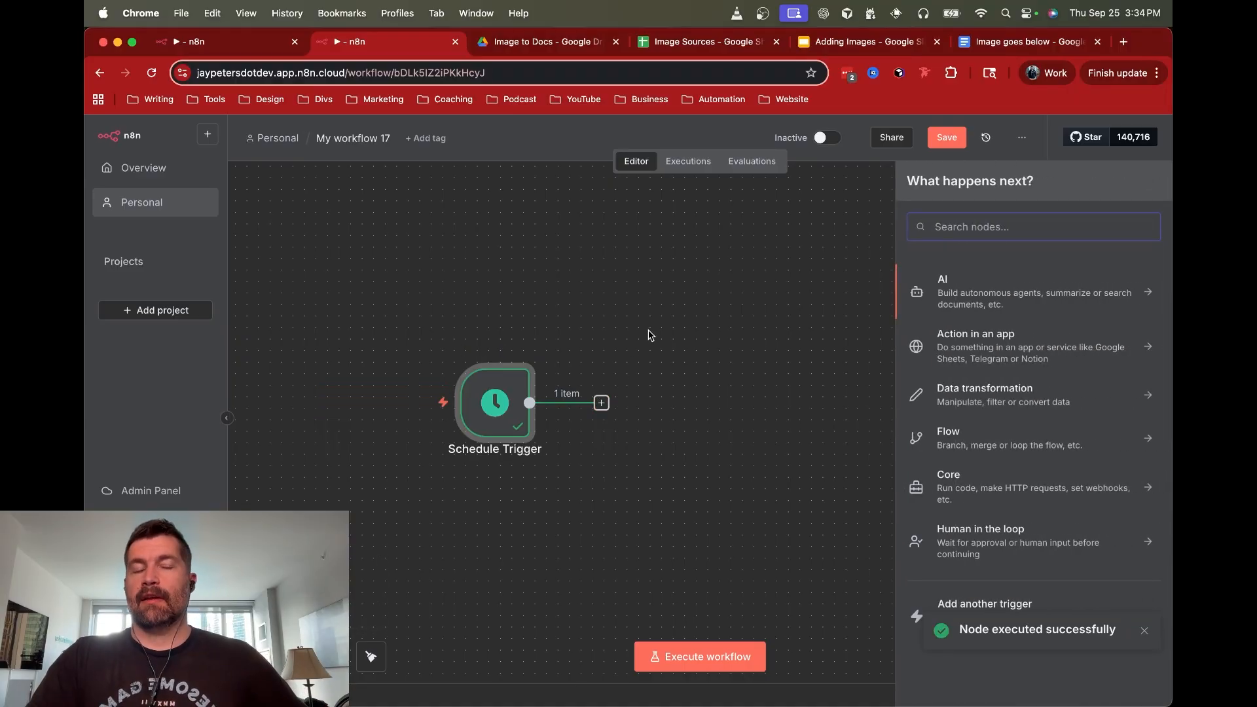
pyautogui.write('sheet')
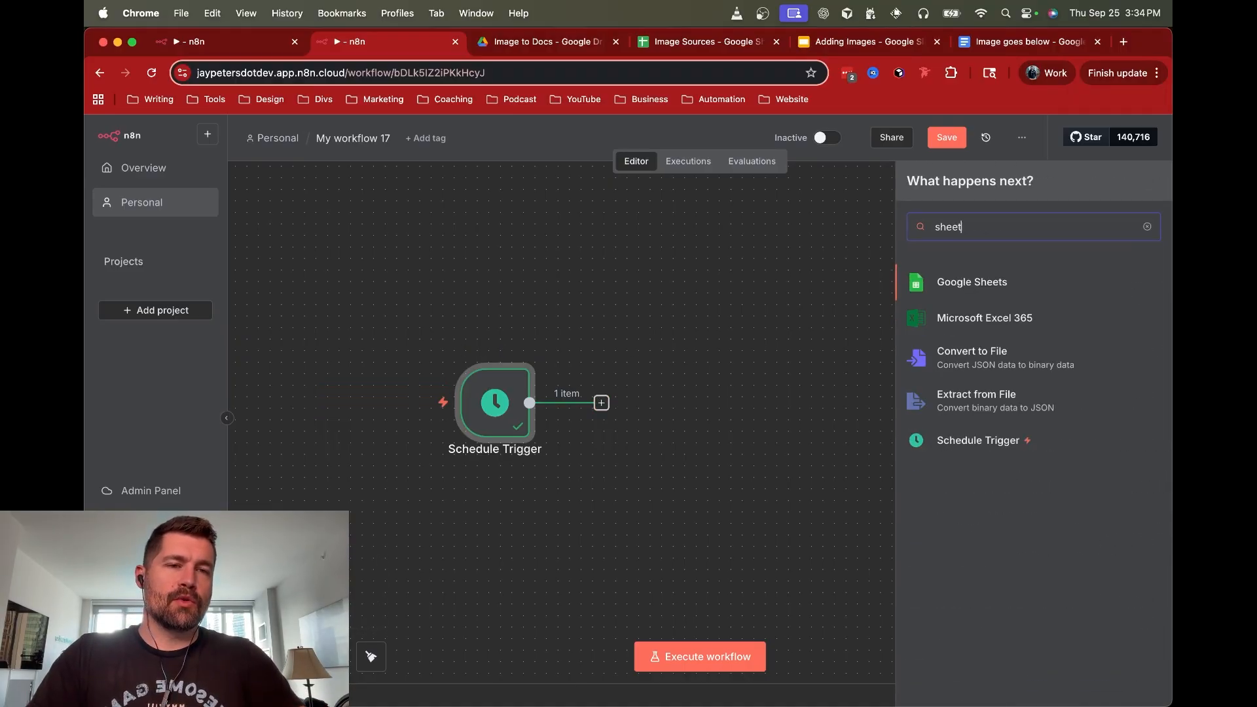
pyautogui.click(988, 290)
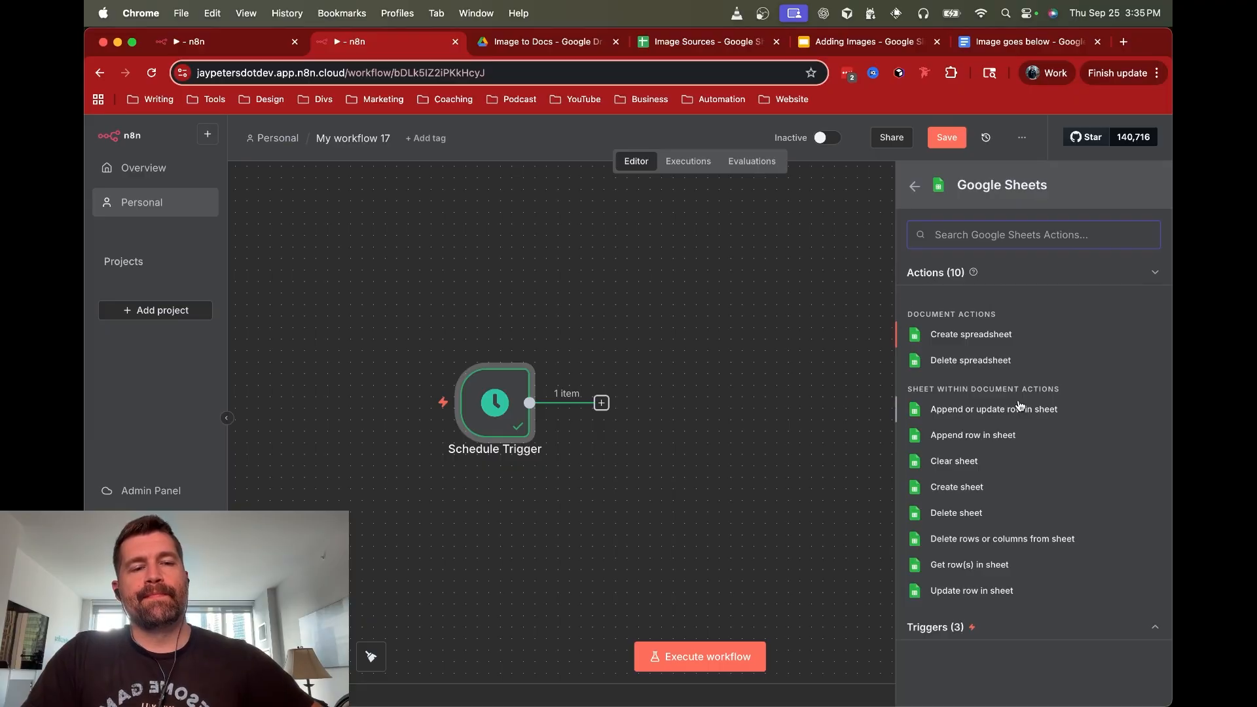
pyautogui.click(968, 565)
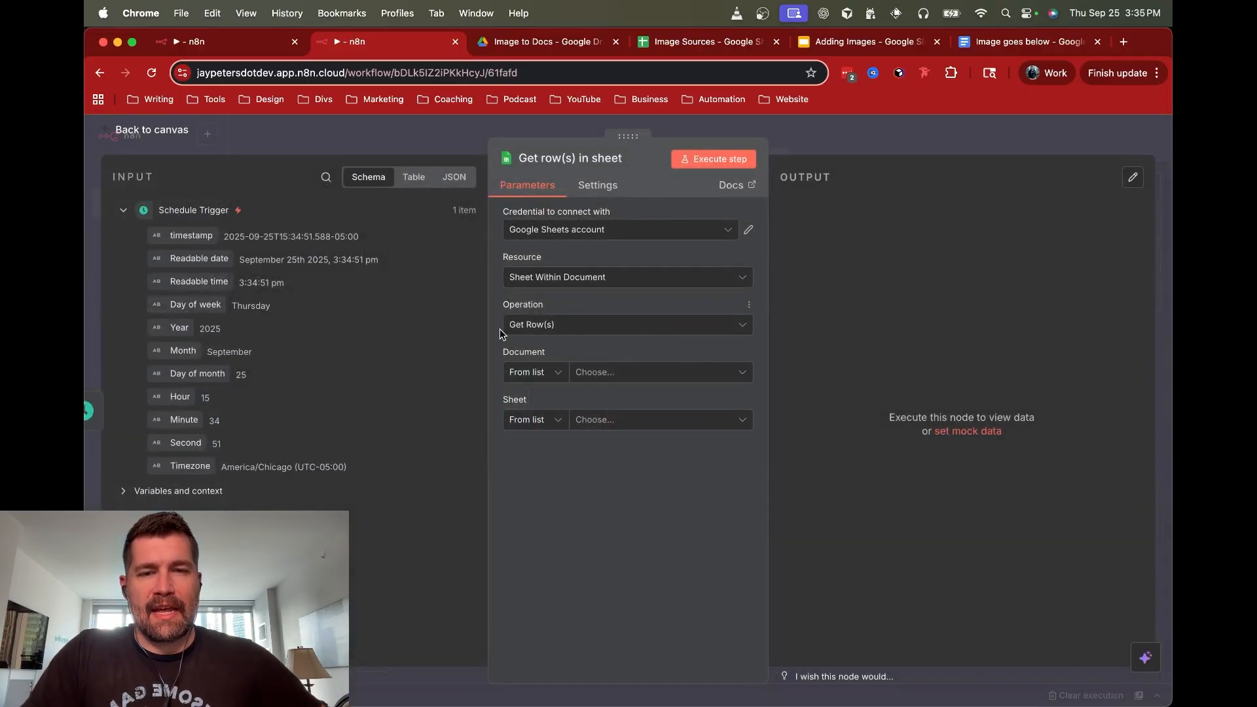
pyautogui.click(638, 378)
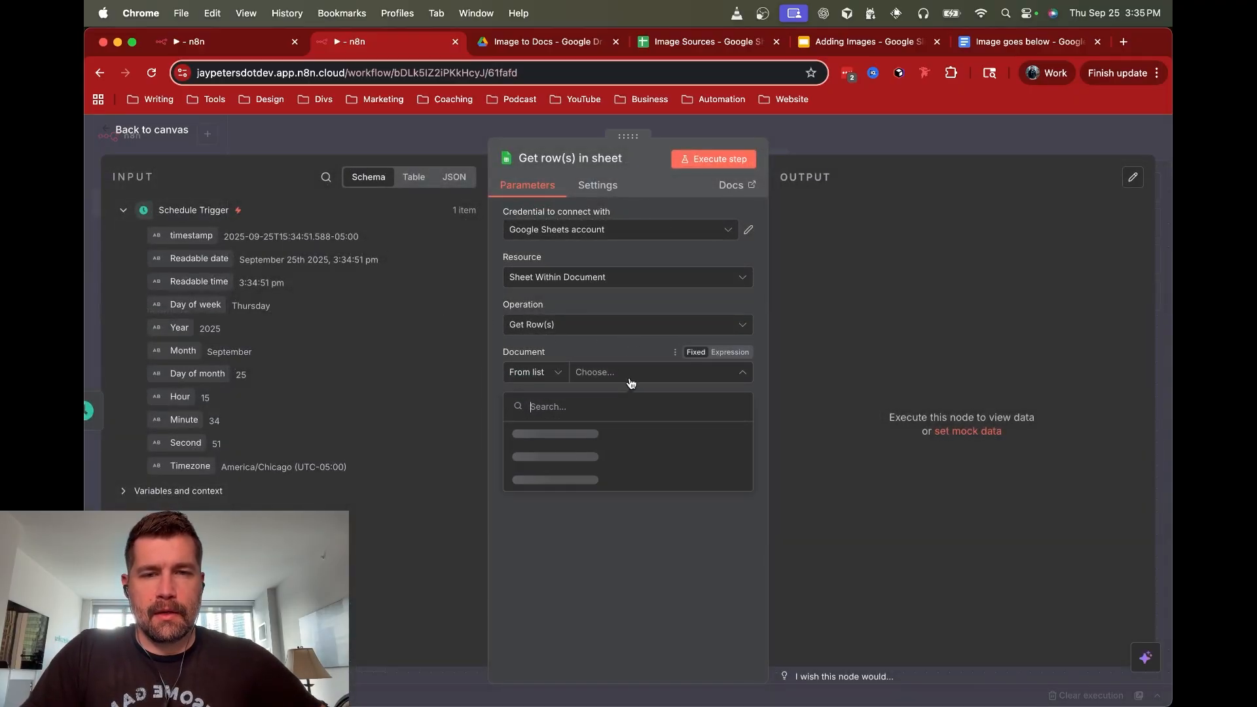
pyautogui.click(616, 439)
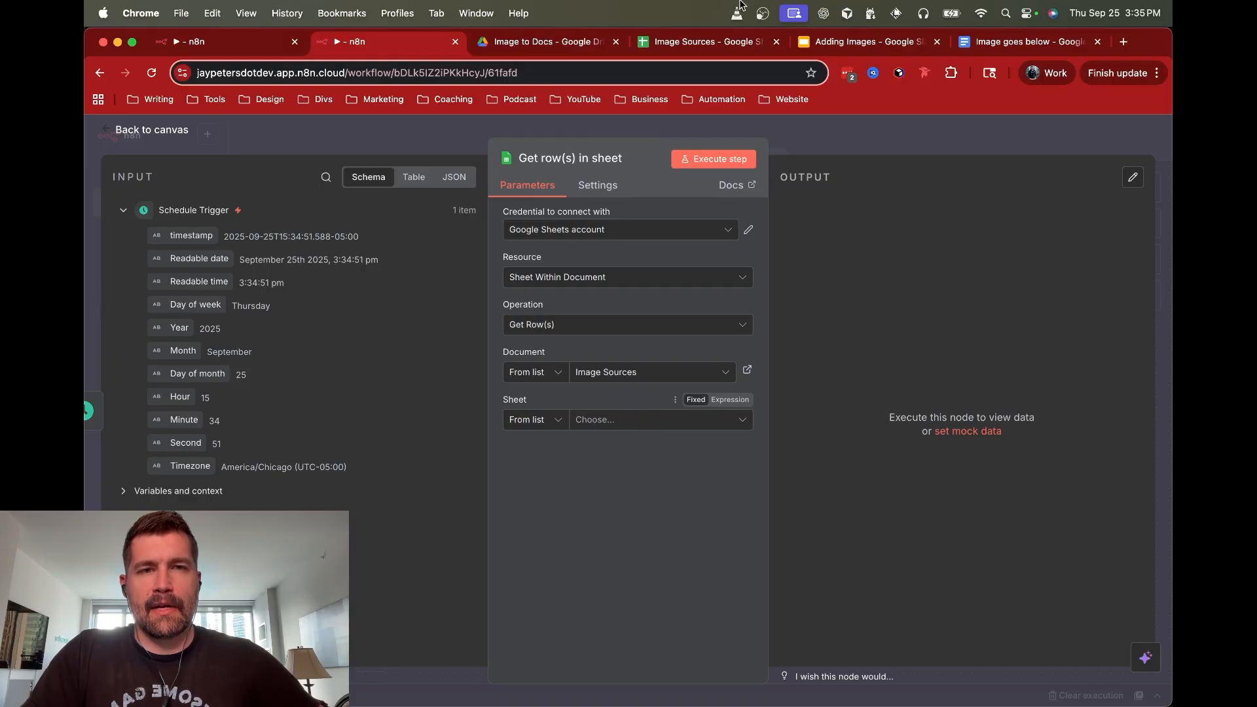
# Review the image name, document name and slides name entries in the first data row of the Image Sources spreadsheet
pyautogui.click(701, 42)
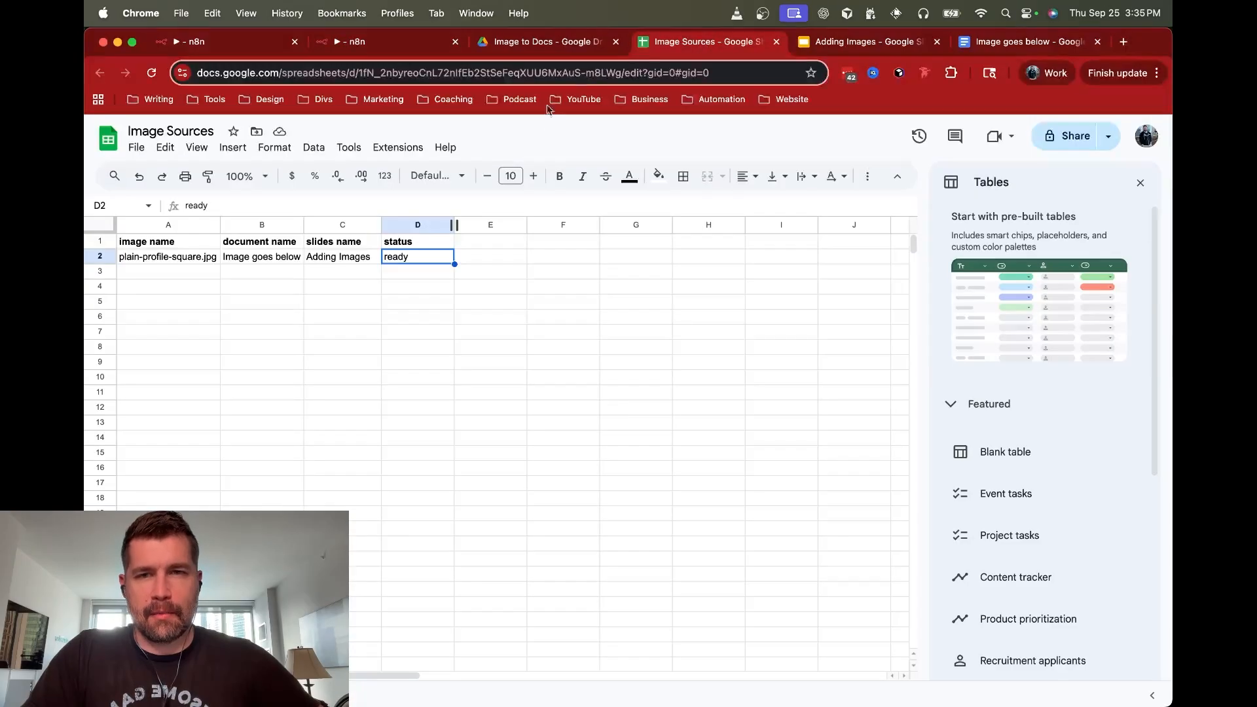
pyautogui.click(181, 256)
pyautogui.click(265, 257)
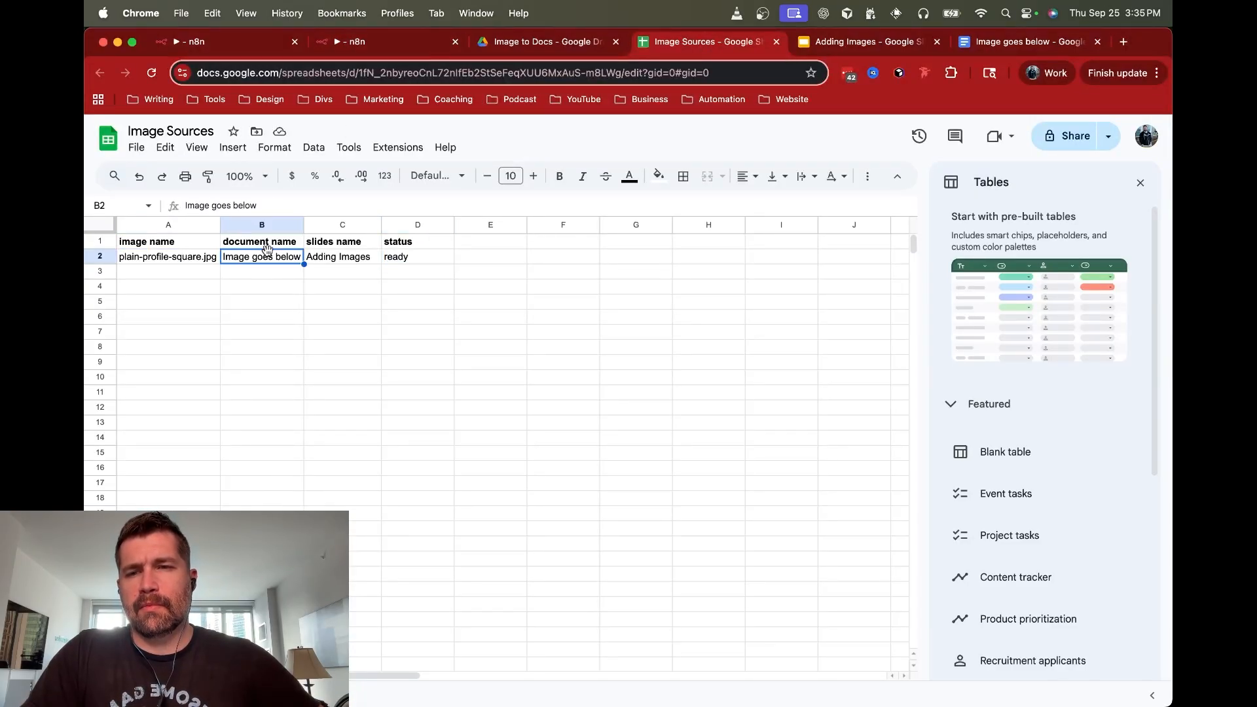
pyautogui.click(331, 258)
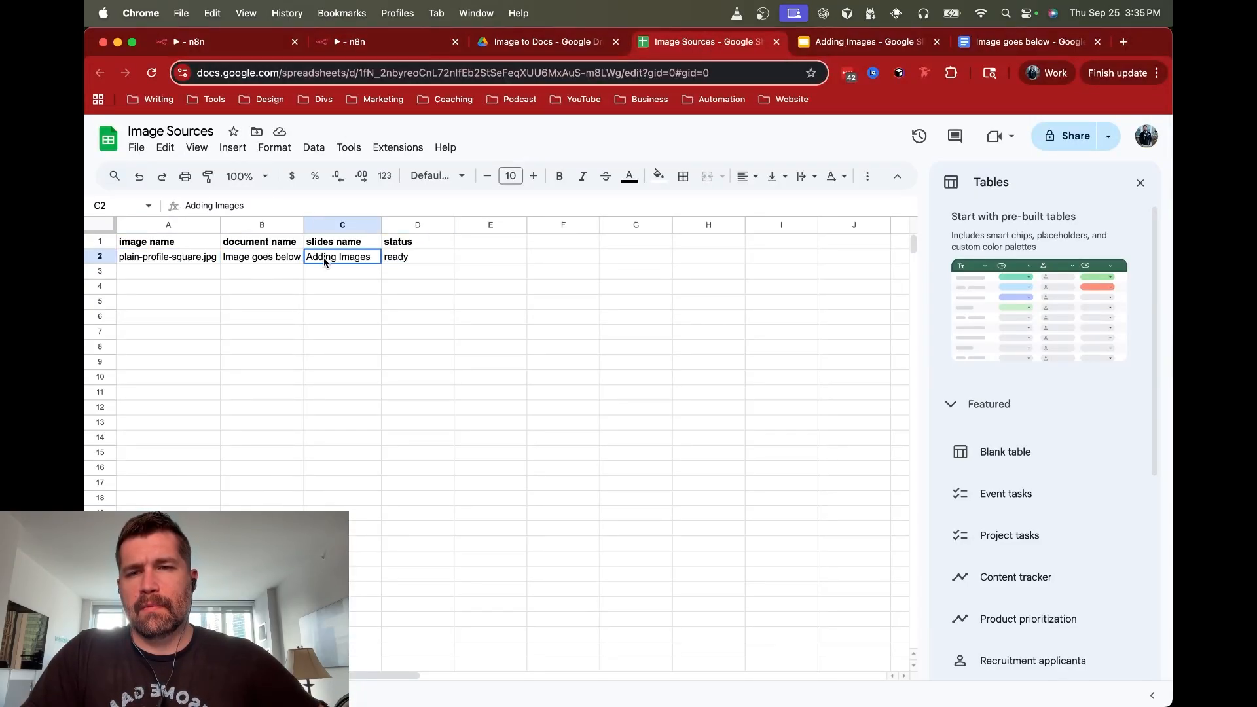
pyautogui.click(184, 261)
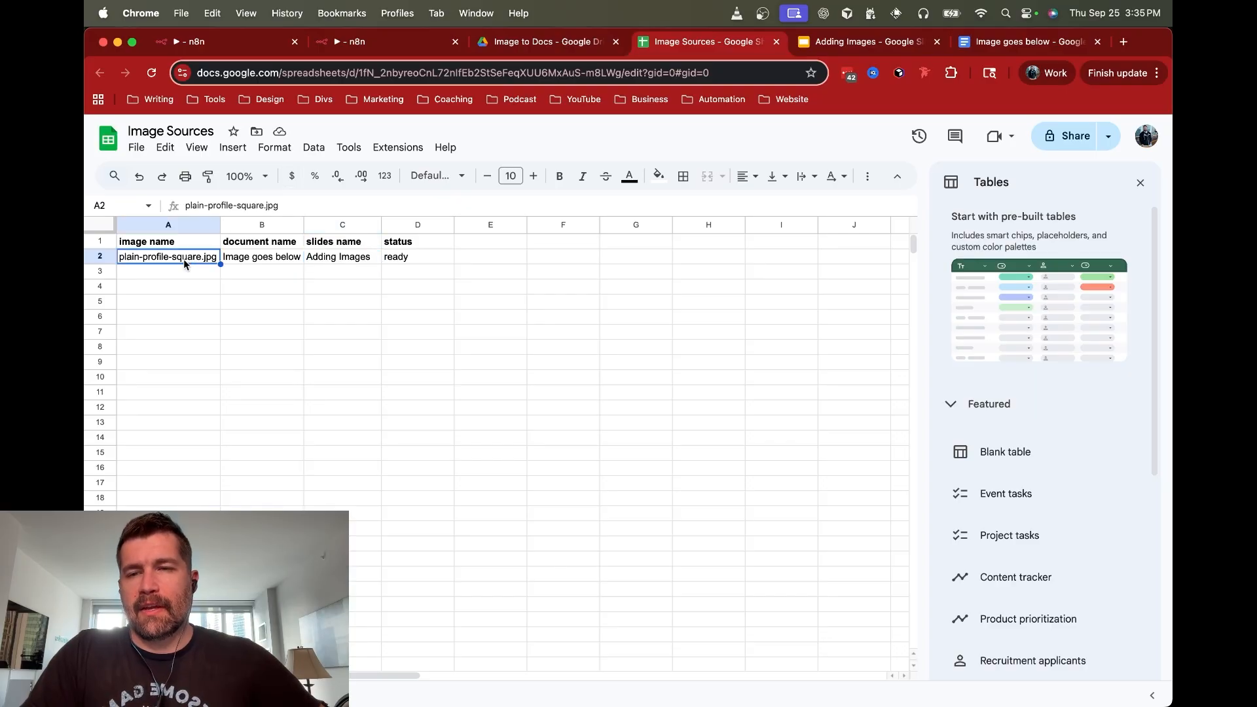
pyautogui.click(262, 257)
pyautogui.click(331, 258)
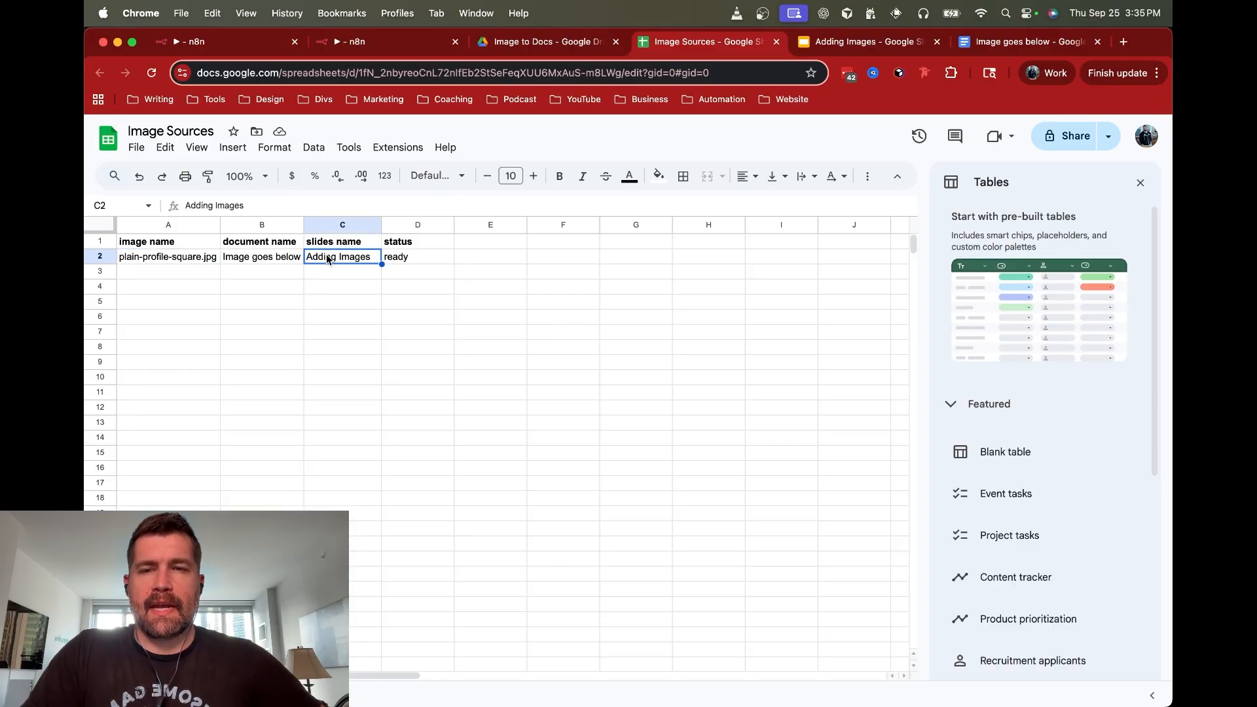
# Return to the n8n workflow and choose Sheet1 as the sheet of the Get row(s) in sheet node
pyautogui.click(433, 45)
pyautogui.click(634, 419)
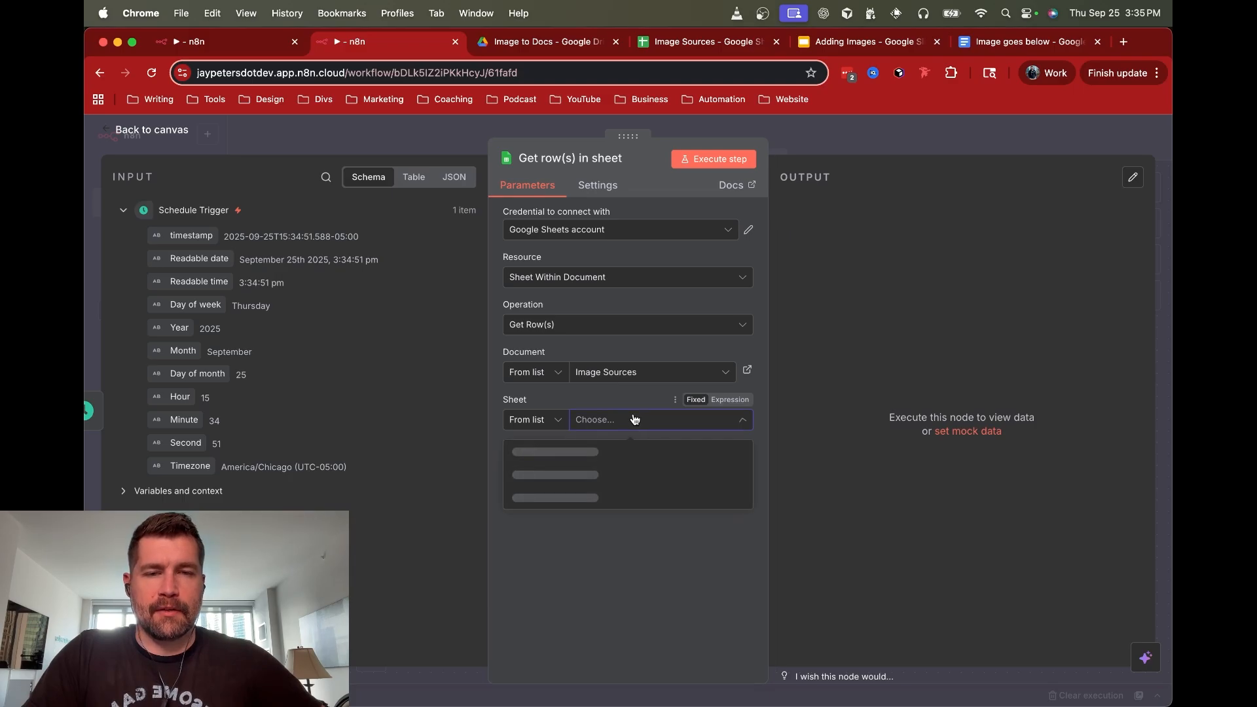
pyautogui.click(642, 452)
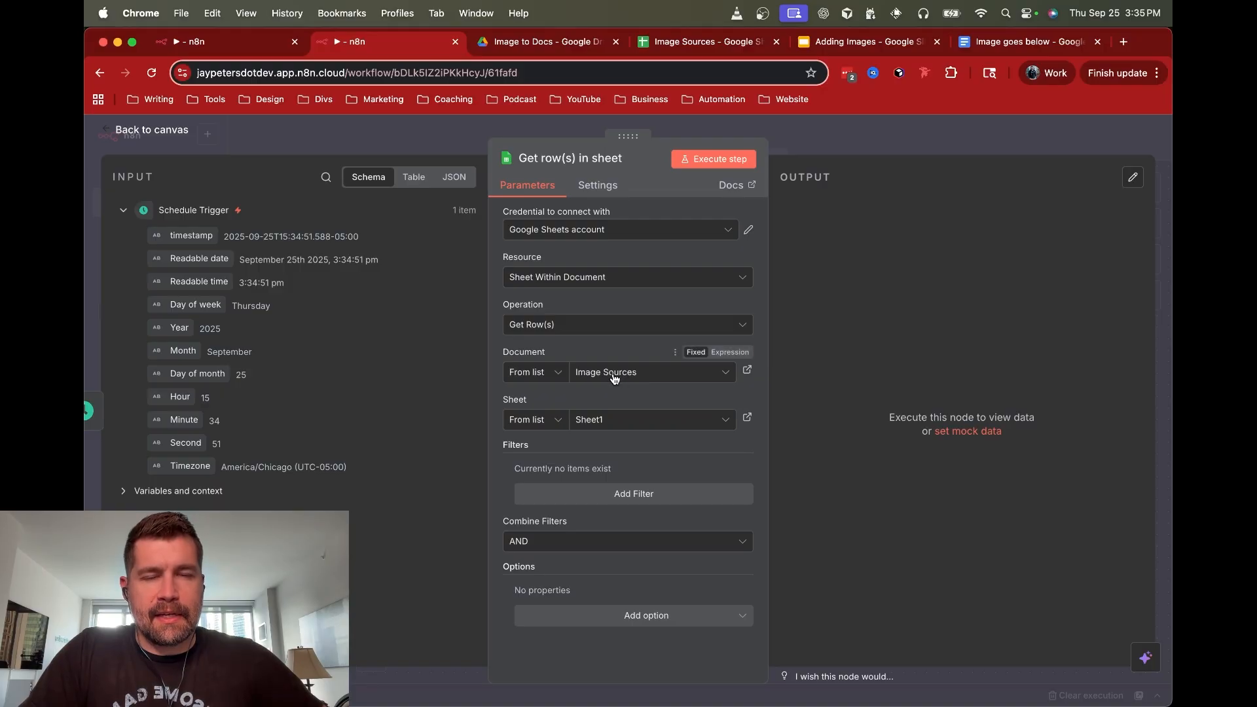
# Add a filter to the Get row(s) in sheet node so that status must equal "ready", and test the node
pyautogui.click(582, 497)
pyautogui.click(590, 496)
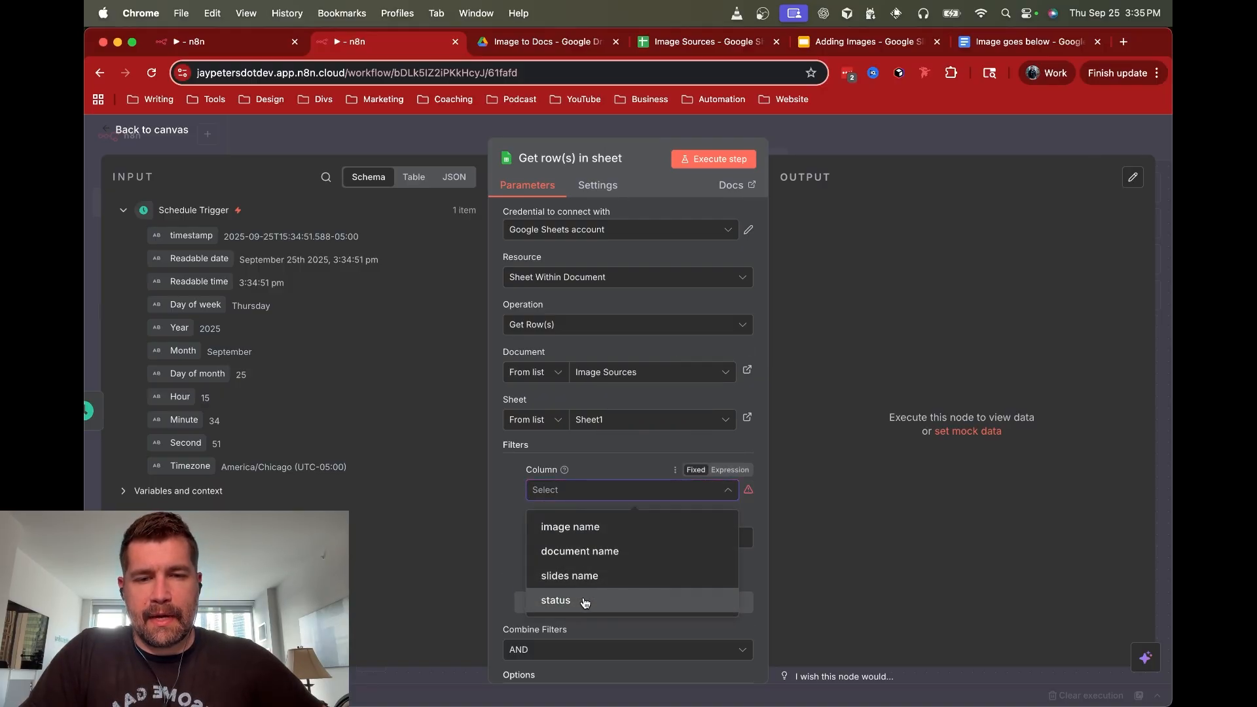
pyautogui.click(591, 598)
pyautogui.click(592, 533)
pyautogui.write('ready')
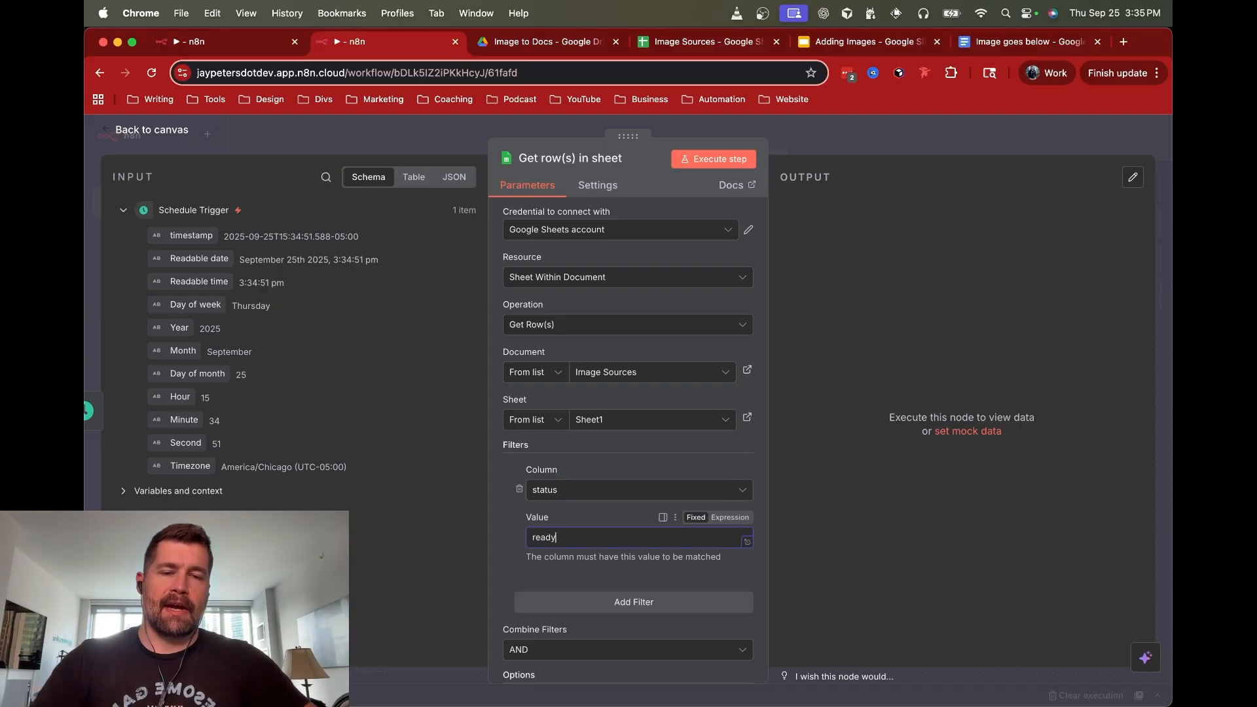
pyautogui.scroll(-2, 578, 495)
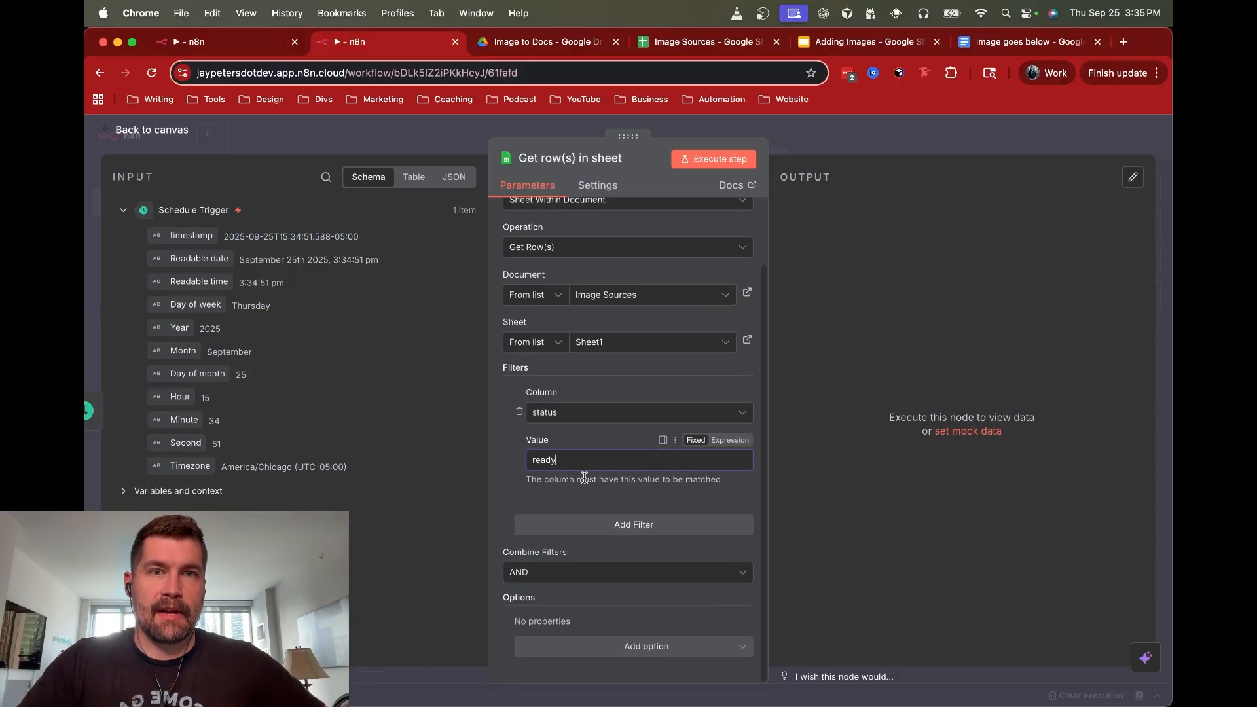
pyautogui.click(708, 161)
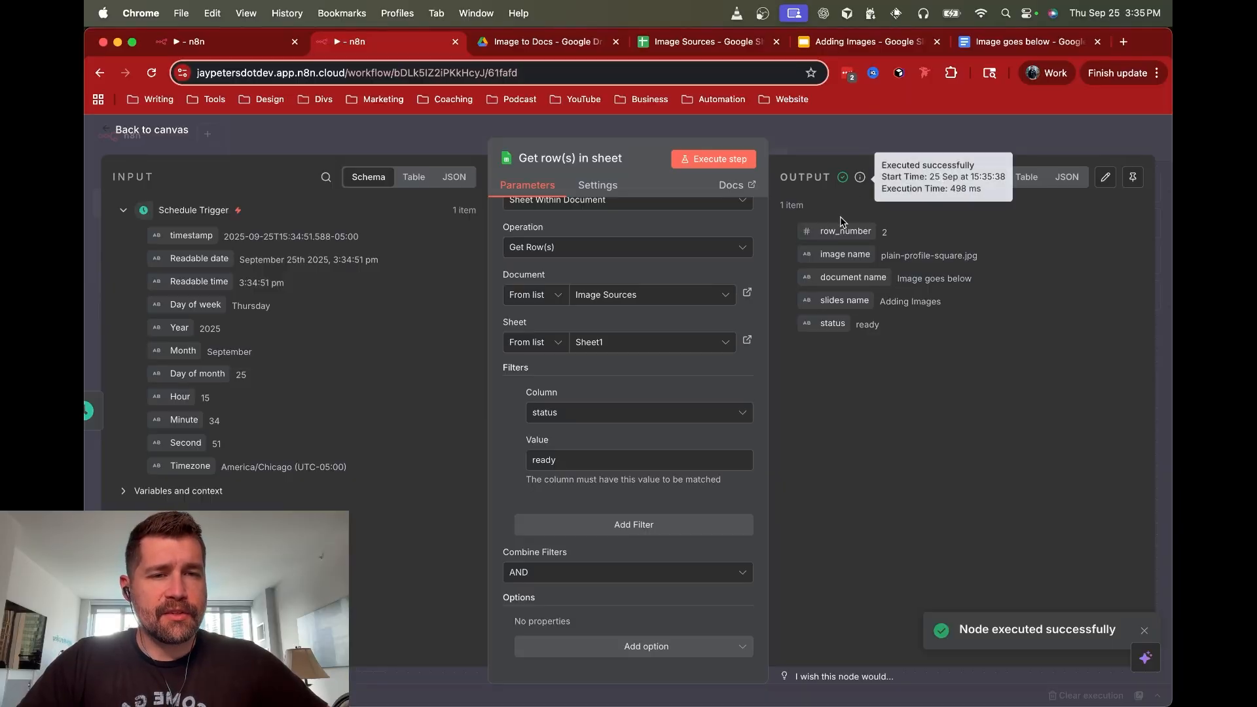
pyautogui.click(896, 131)
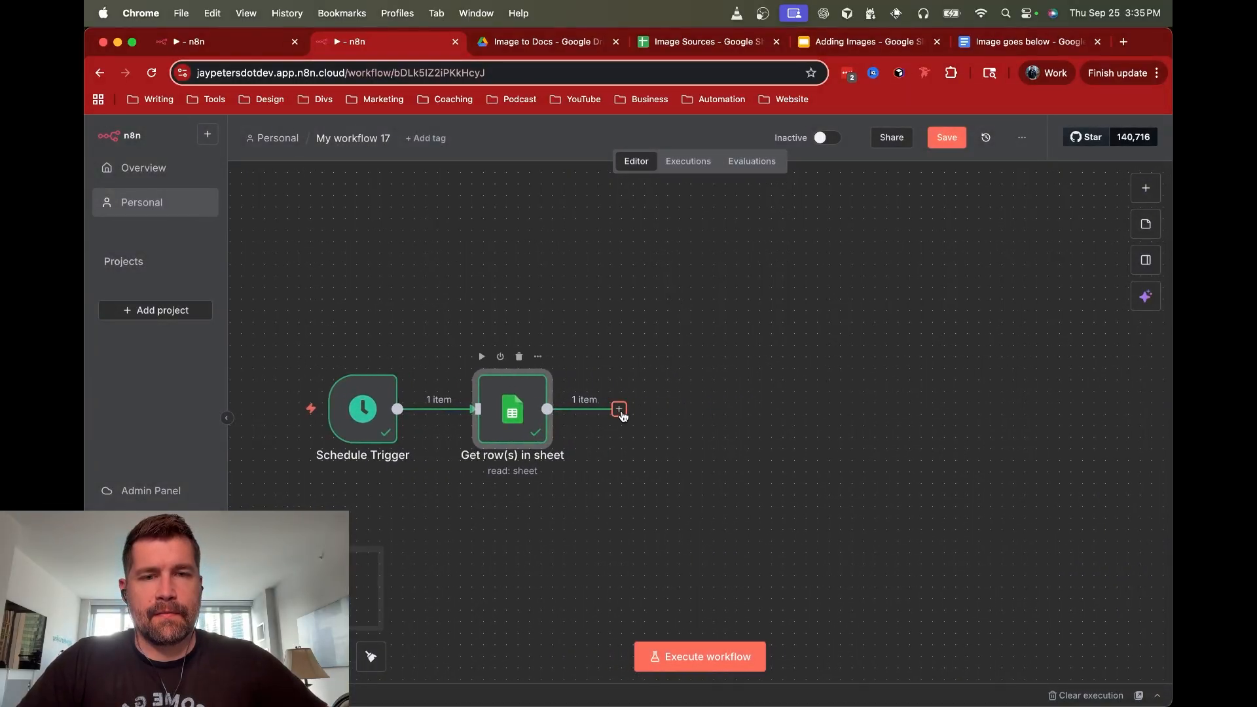
# Add a Google Drive Search files and folders node after the Get row(s) in sheet node
pyautogui.click(619, 409)
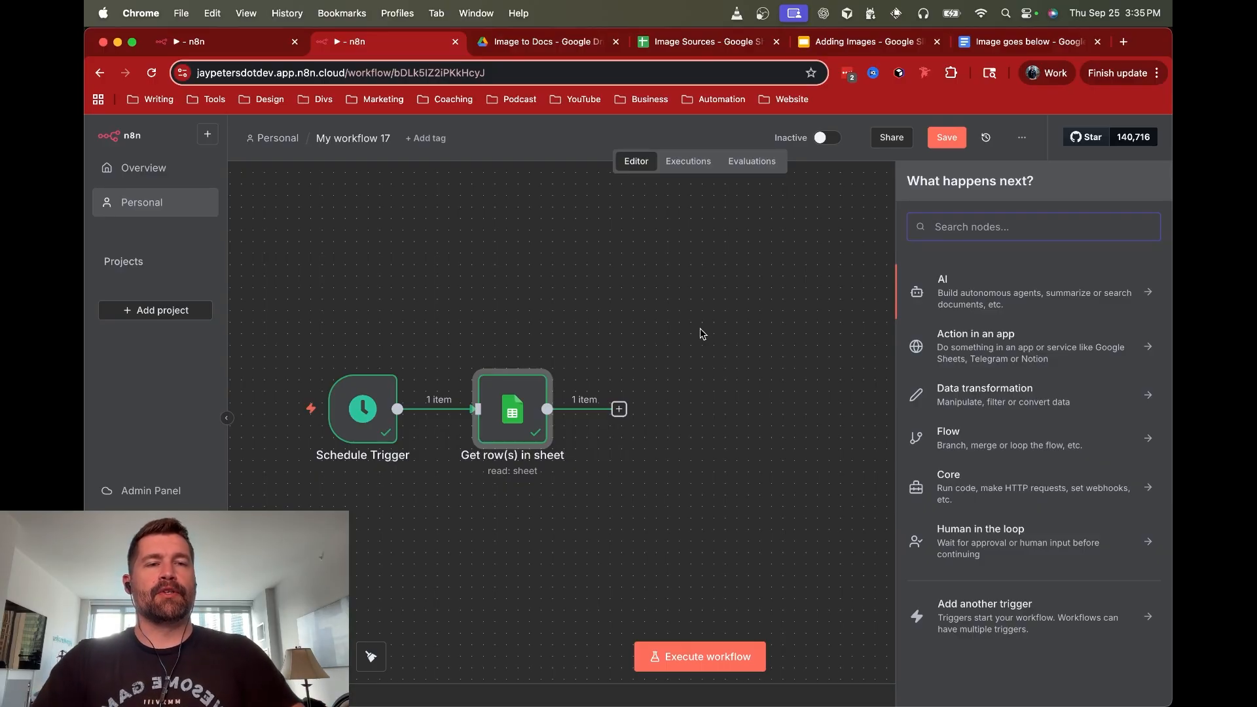
pyautogui.write('drive')
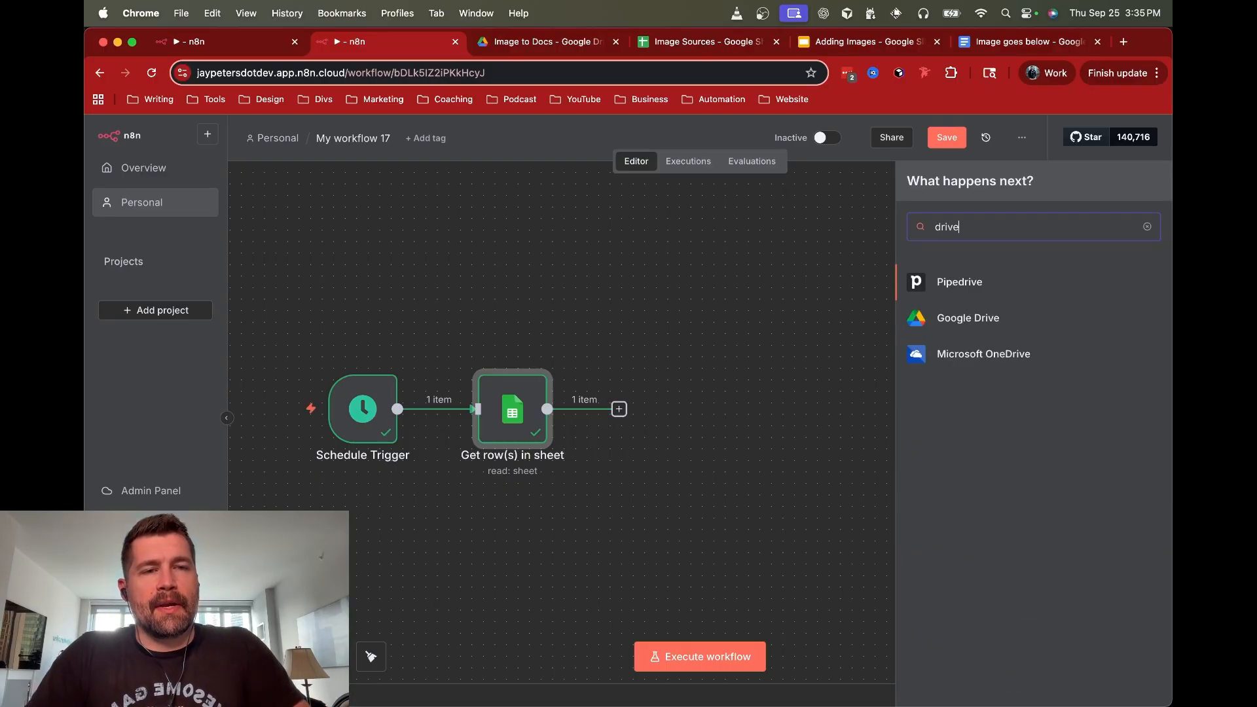
pyautogui.click(954, 324)
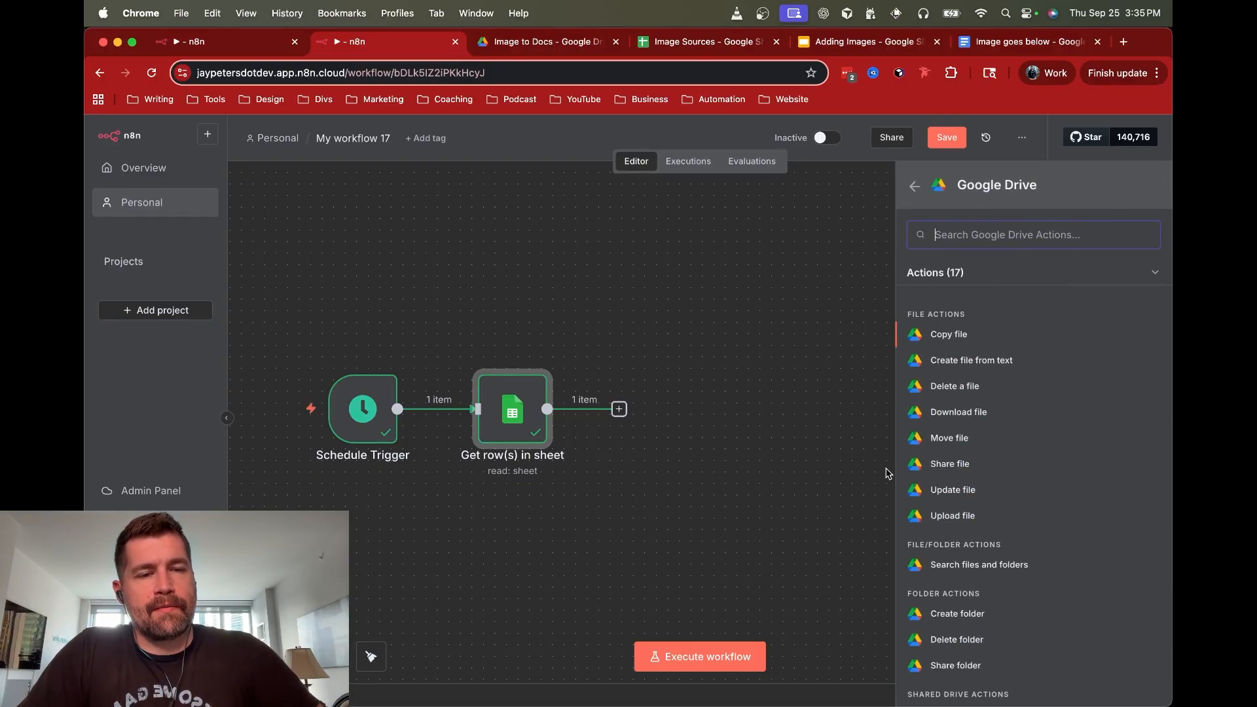
pyautogui.click(945, 567)
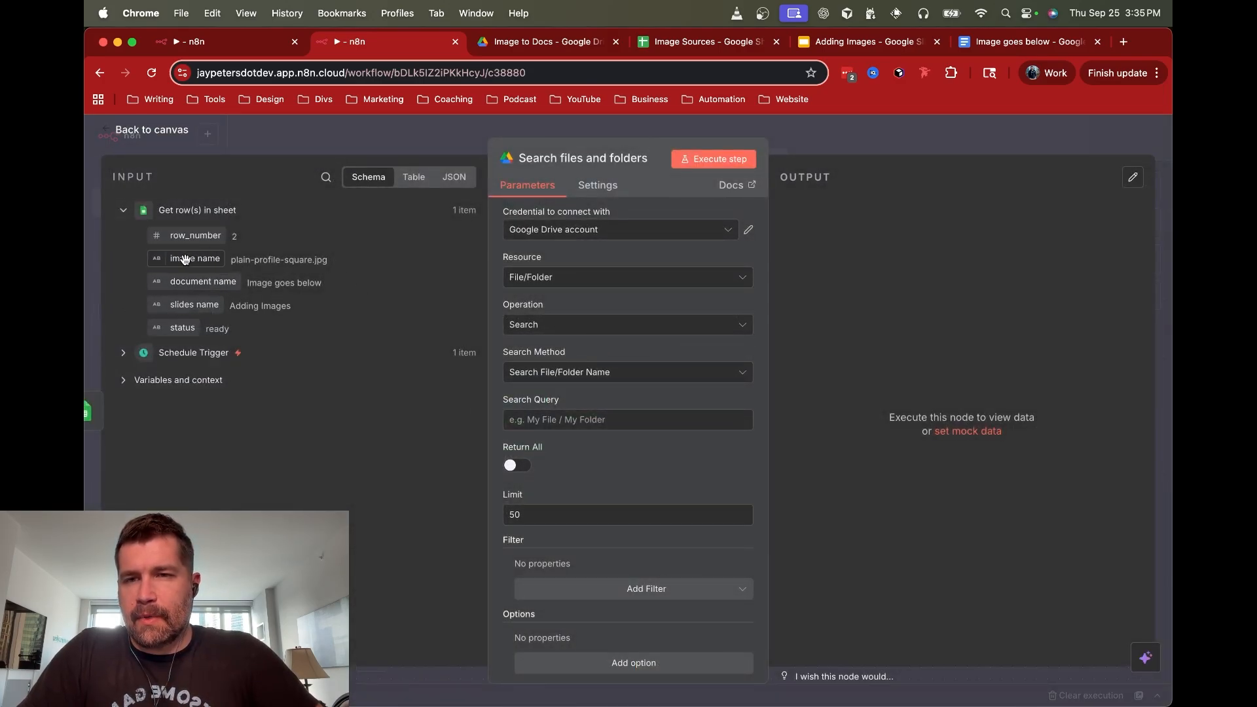
# Set the Drive search query to the image name from the sheet row, limit the results to 1, and test the node
pyautogui.moveTo(197, 256); pyautogui.dragTo(540, 424)
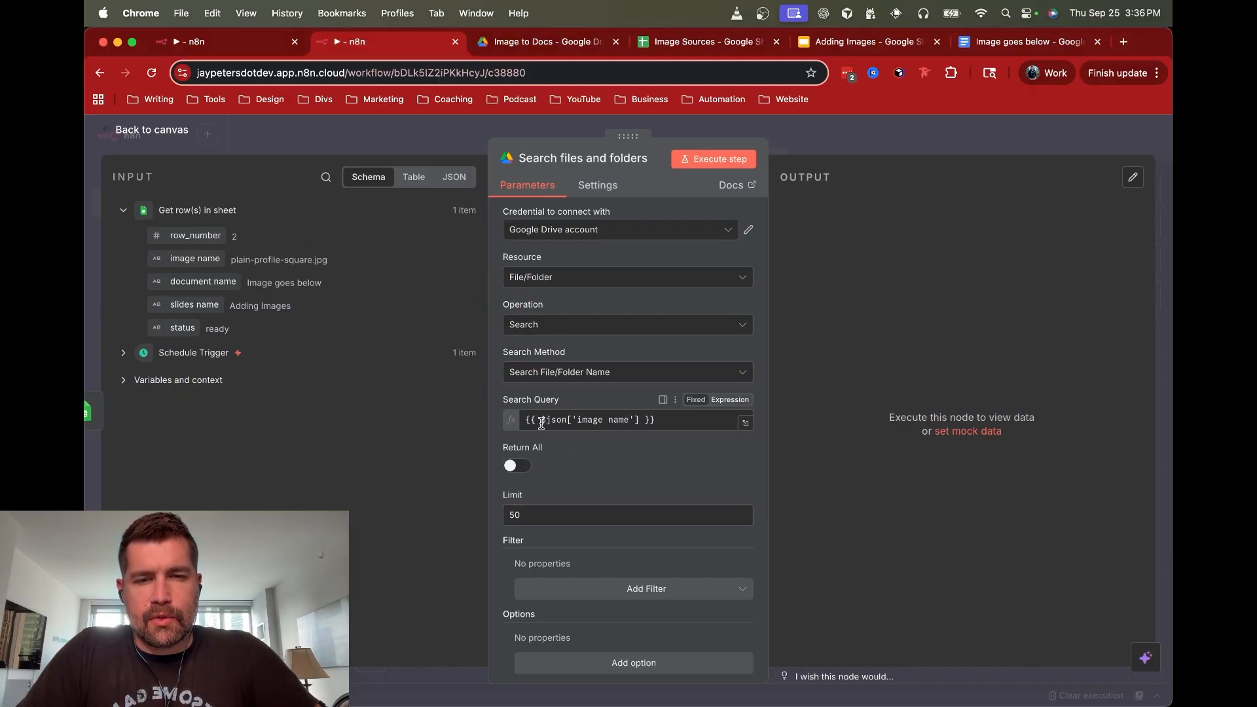
pyautogui.scroll(-1, 591, 491)
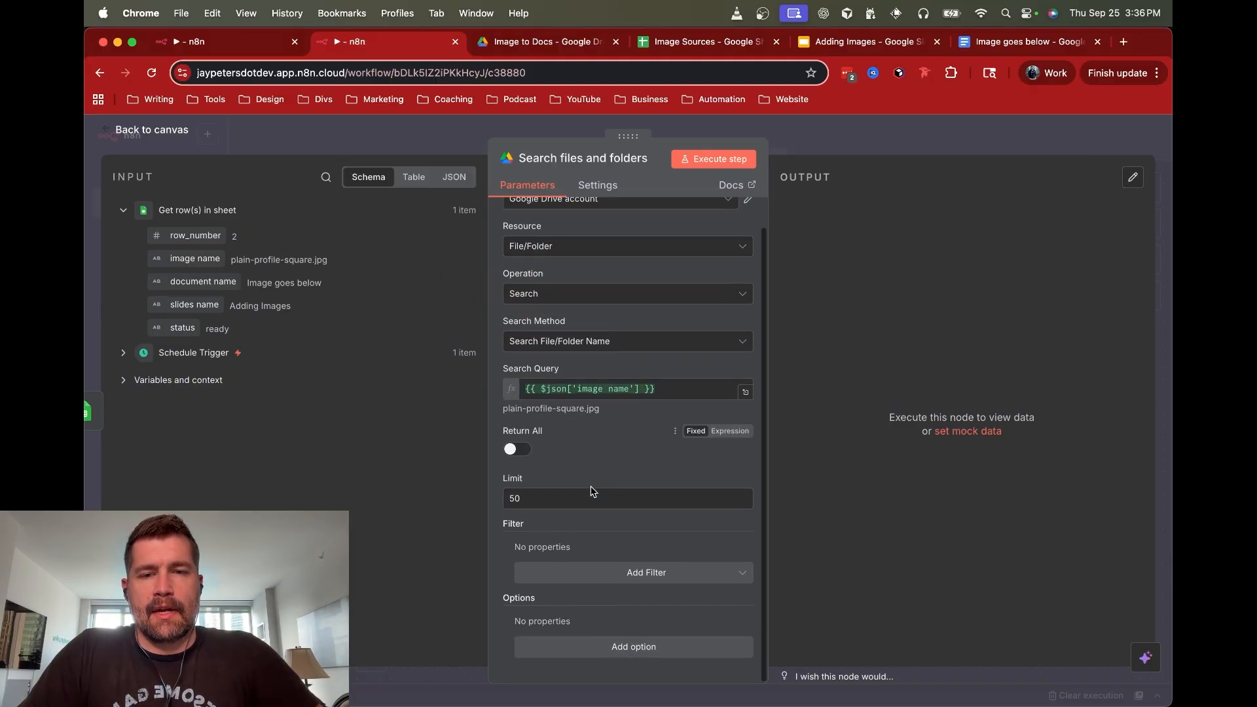
pyautogui.doubleClick(556, 496)
pyautogui.write('1')
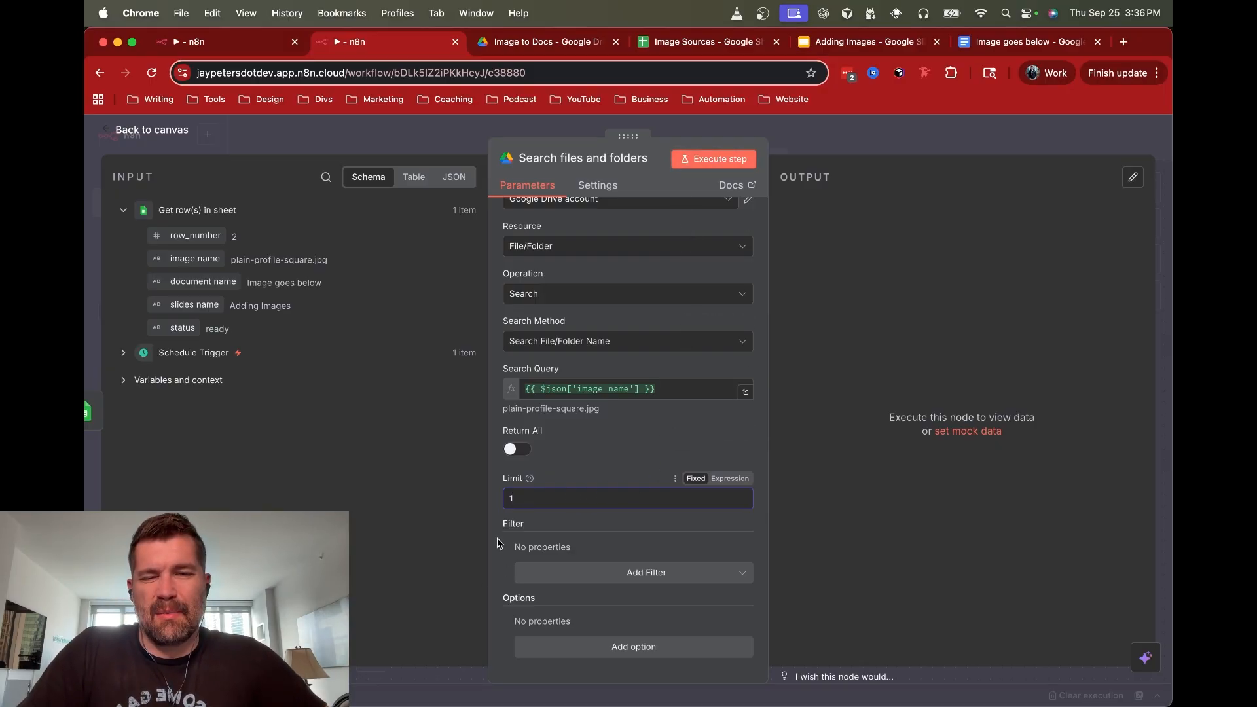
pyautogui.click(718, 160)
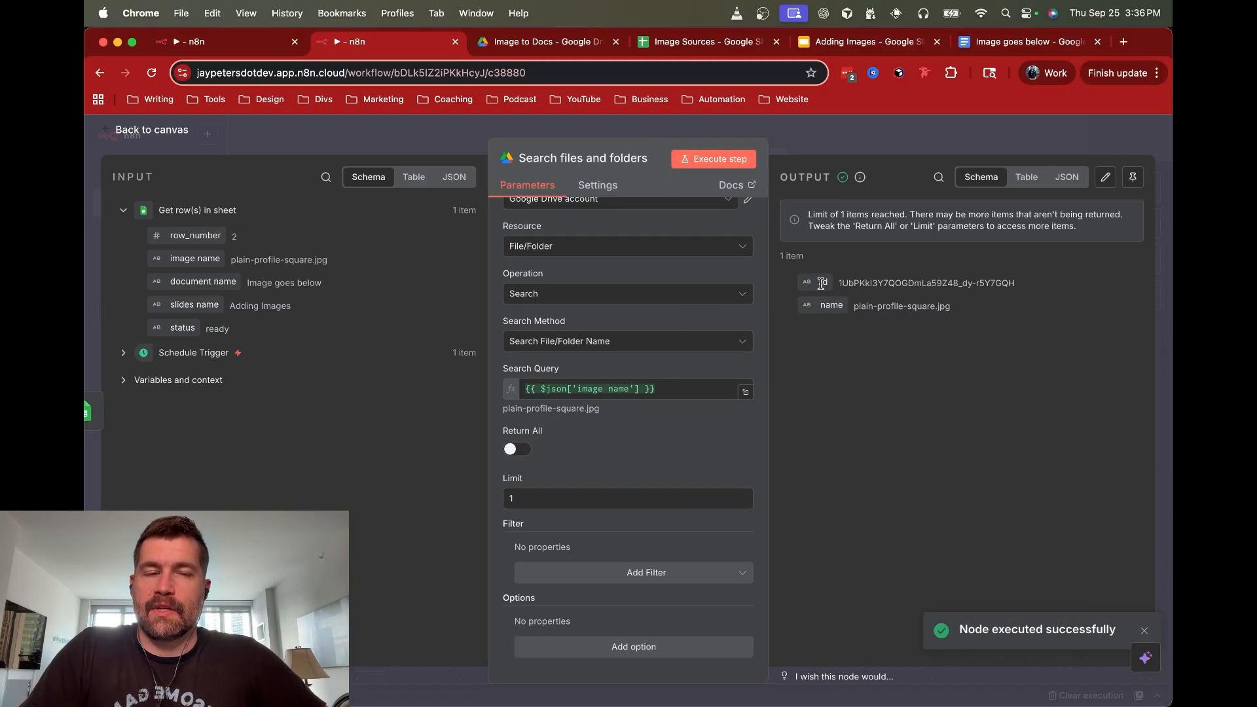
pyautogui.click(907, 142)
# Rename the Search files and folders node to "Get Image Id"
pyautogui.hscroll(3, 645, 278)
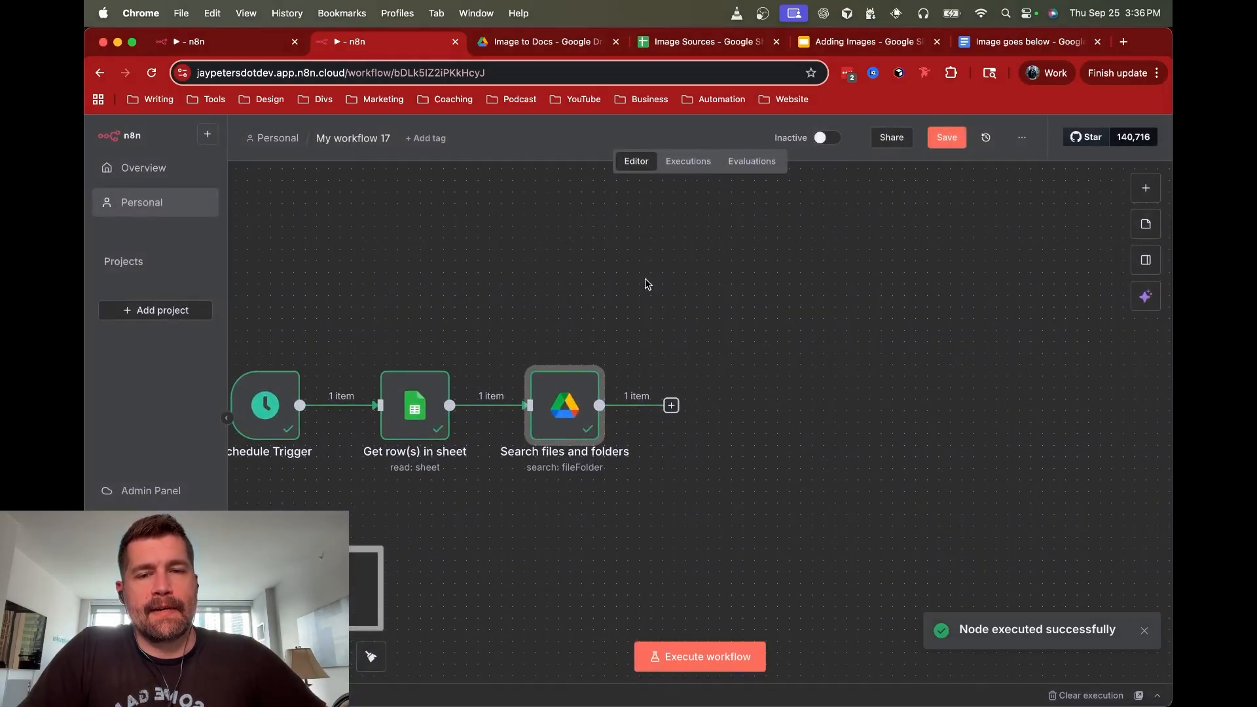
pyautogui.doubleClick(558, 429)
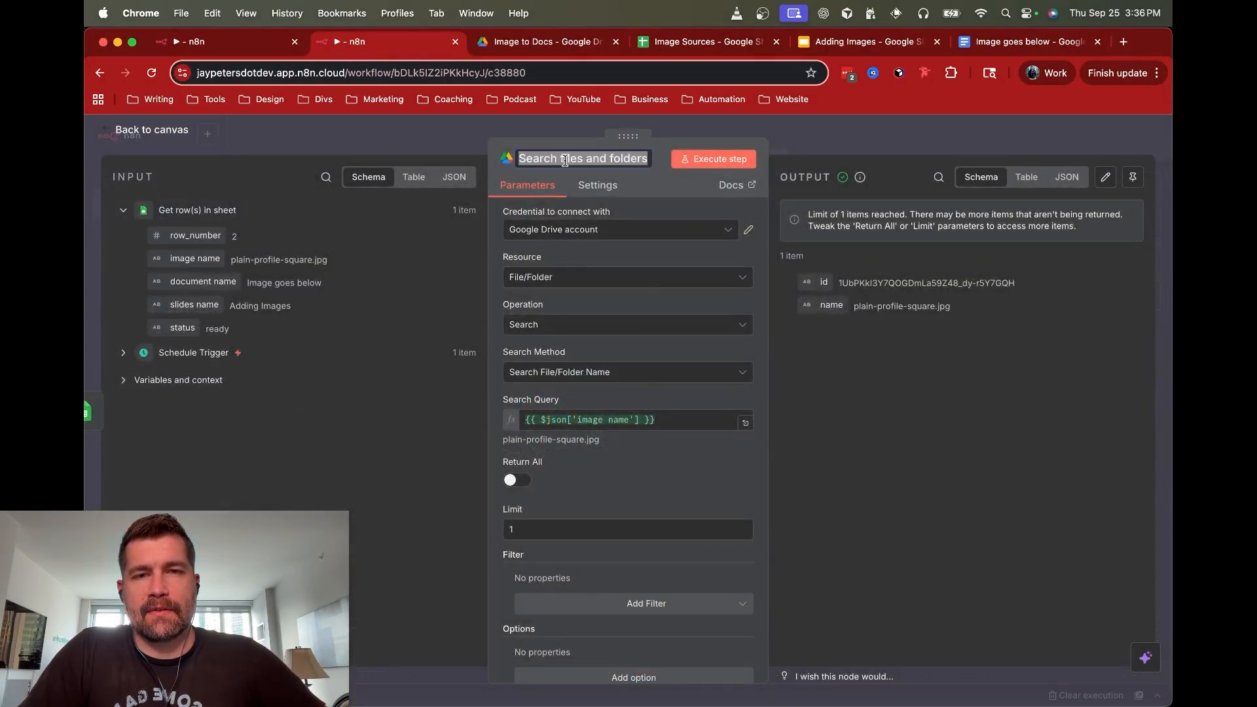
pyautogui.write('Get Image Id')
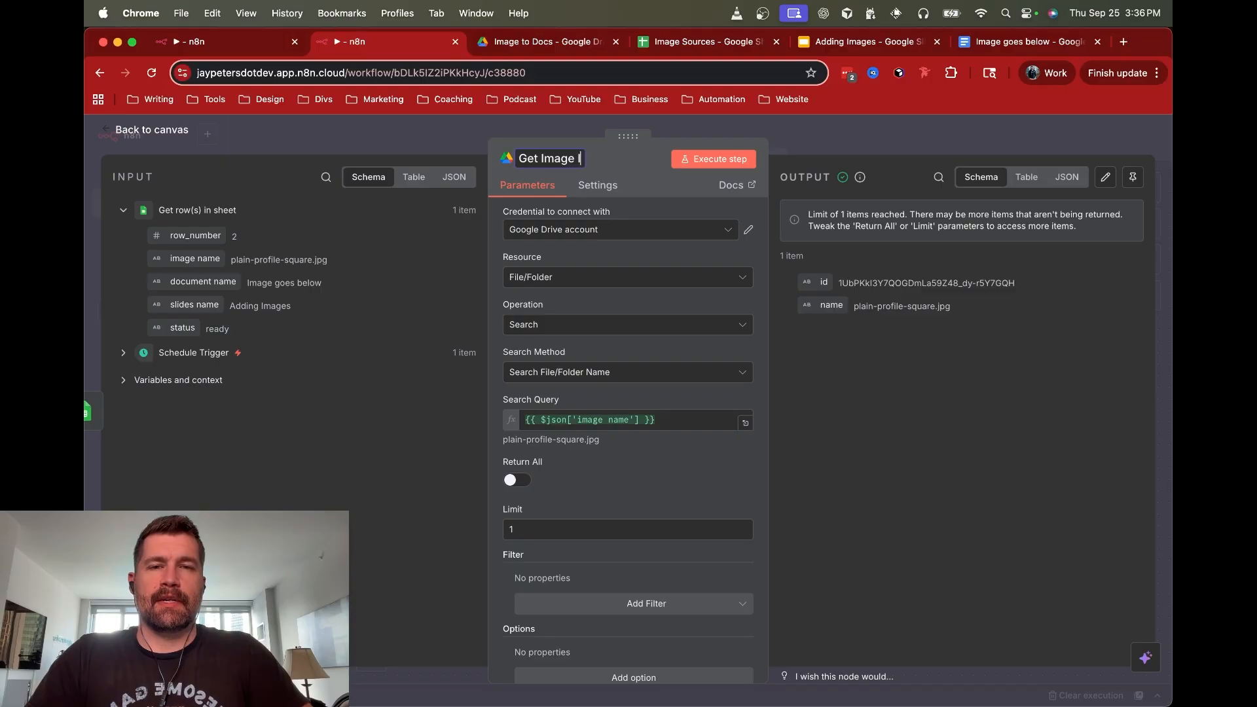
pyautogui.click(854, 128)
pyautogui.hscroll(2, 623, 295)
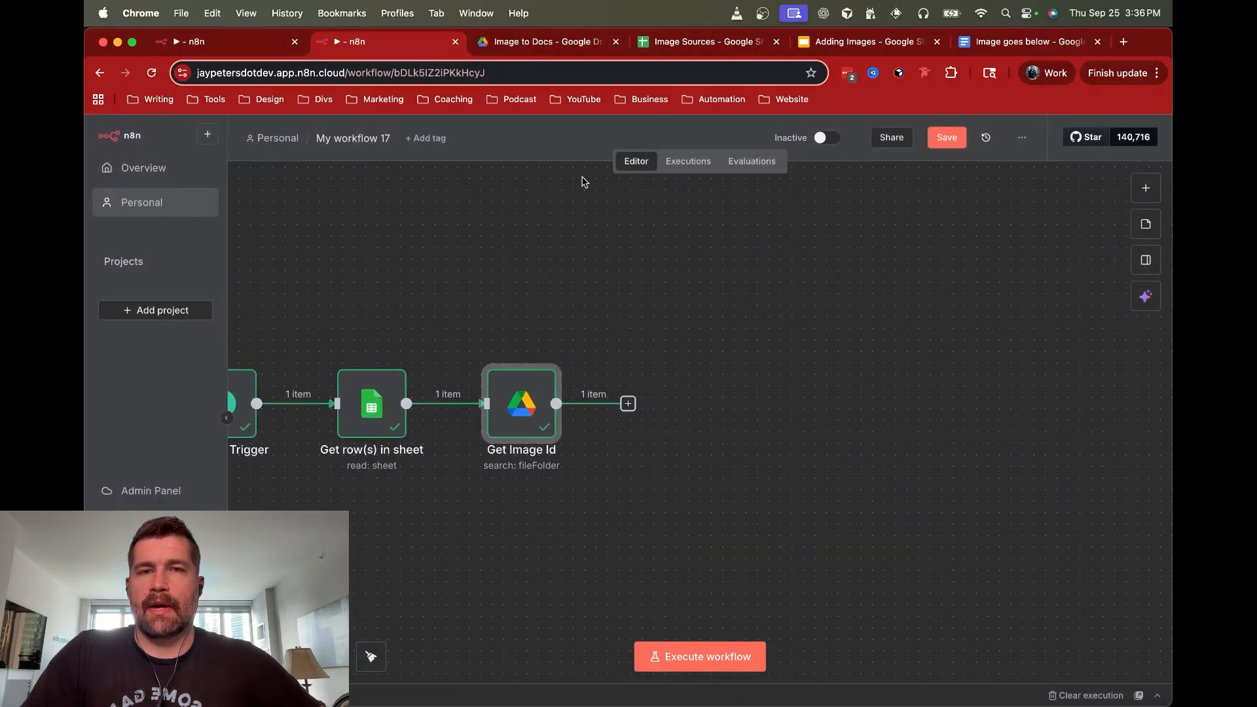
# In Google Drive, change the general access of plain-profile-square.jpg to Restricted
pyautogui.click(570, 44)
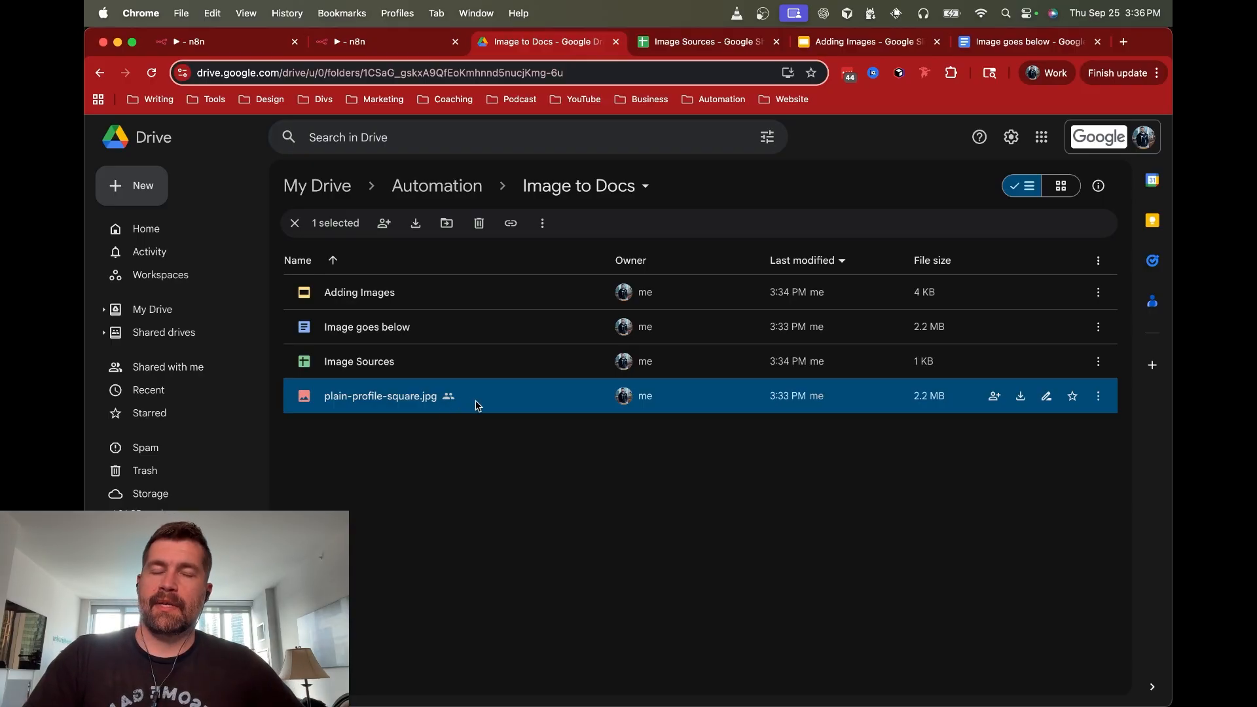
pyautogui.doubleClick(476, 405)
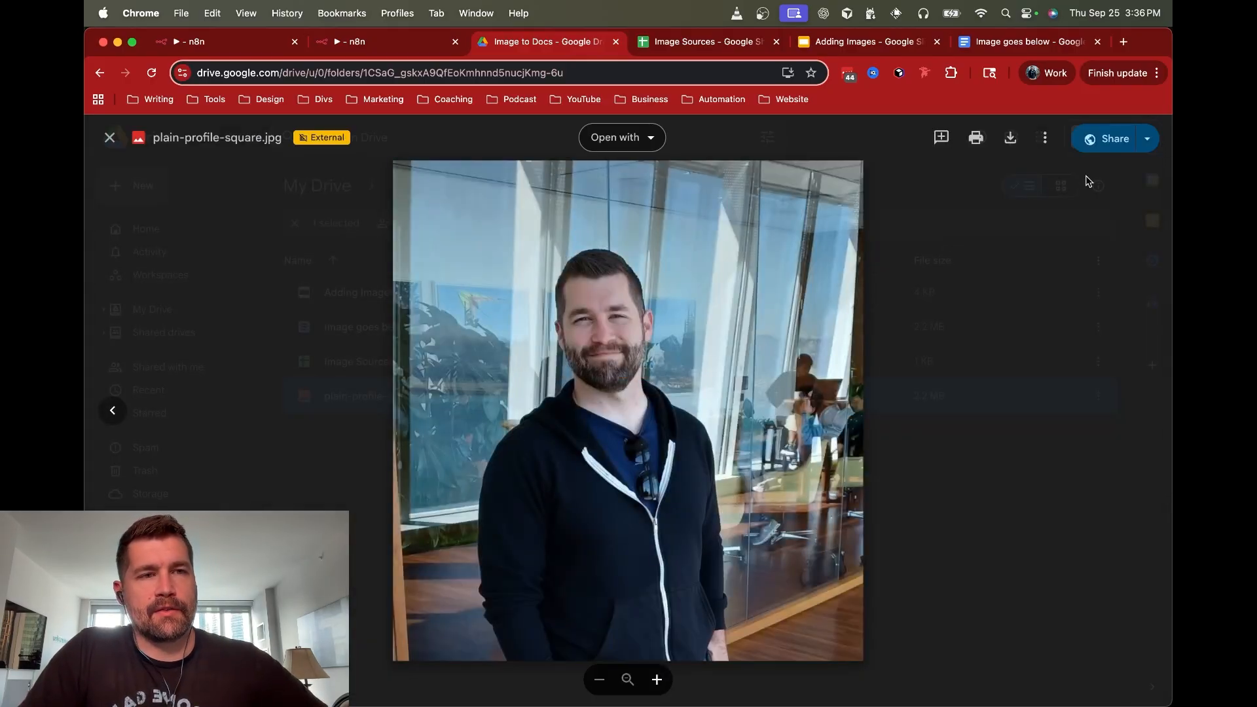
pyautogui.click(1102, 144)
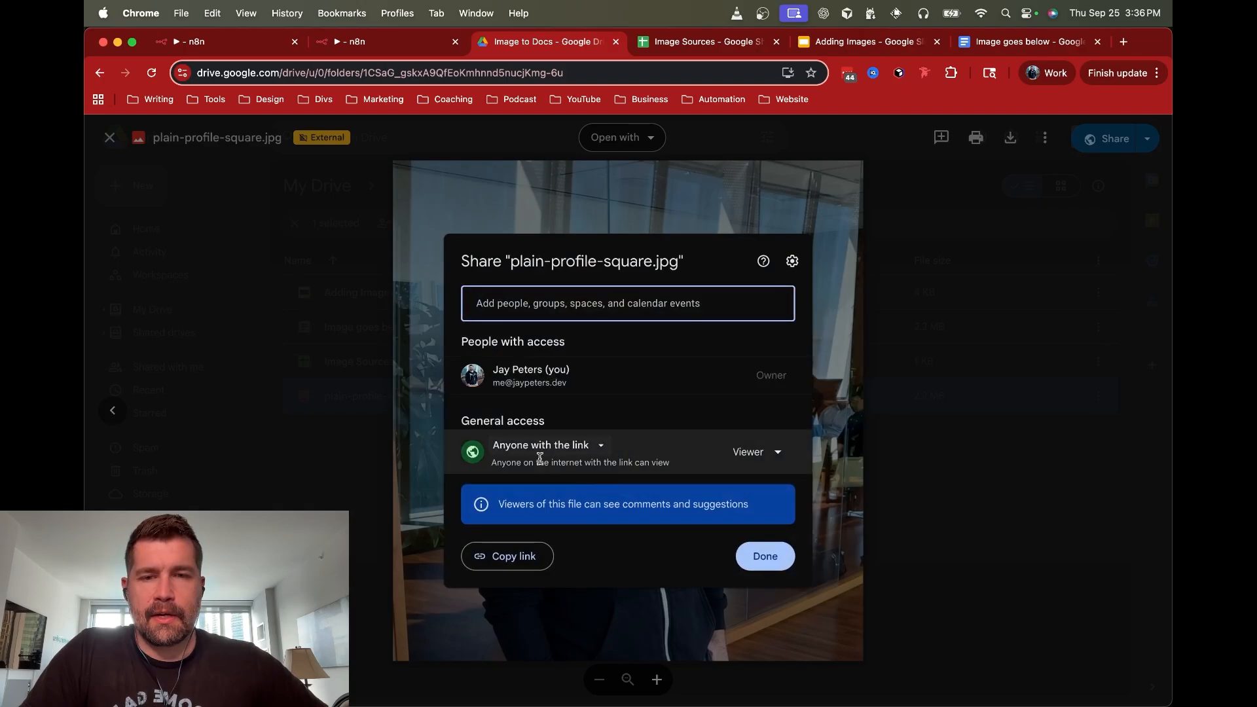
pyautogui.click(599, 449)
pyautogui.click(595, 476)
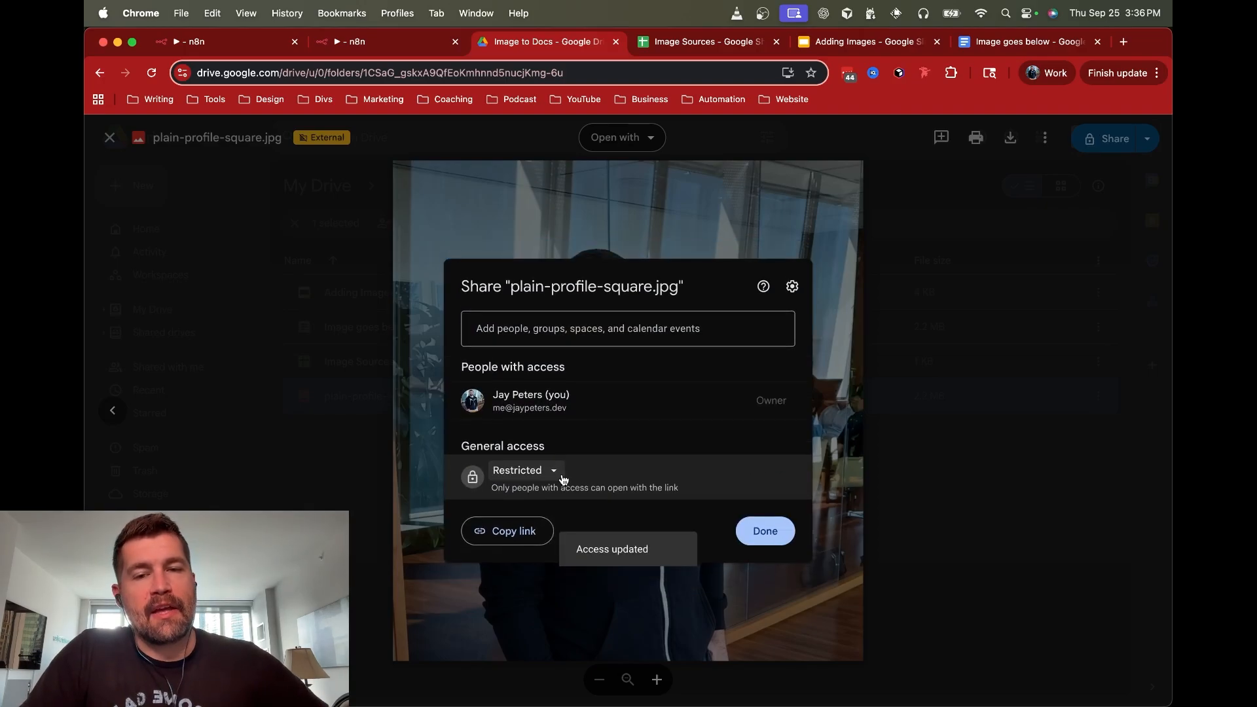
pyautogui.click(753, 528)
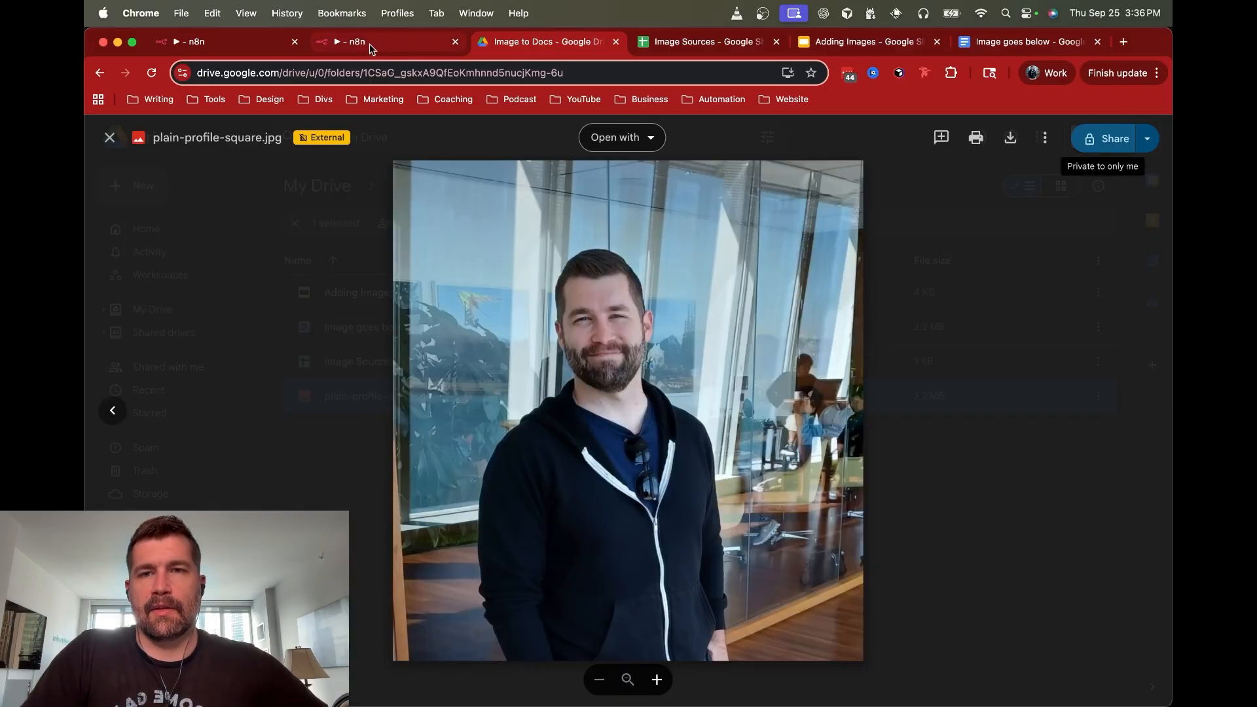
# Back in the n8n workflow, add a Google Drive Share file node after Get Image Id
pyautogui.click(375, 46)
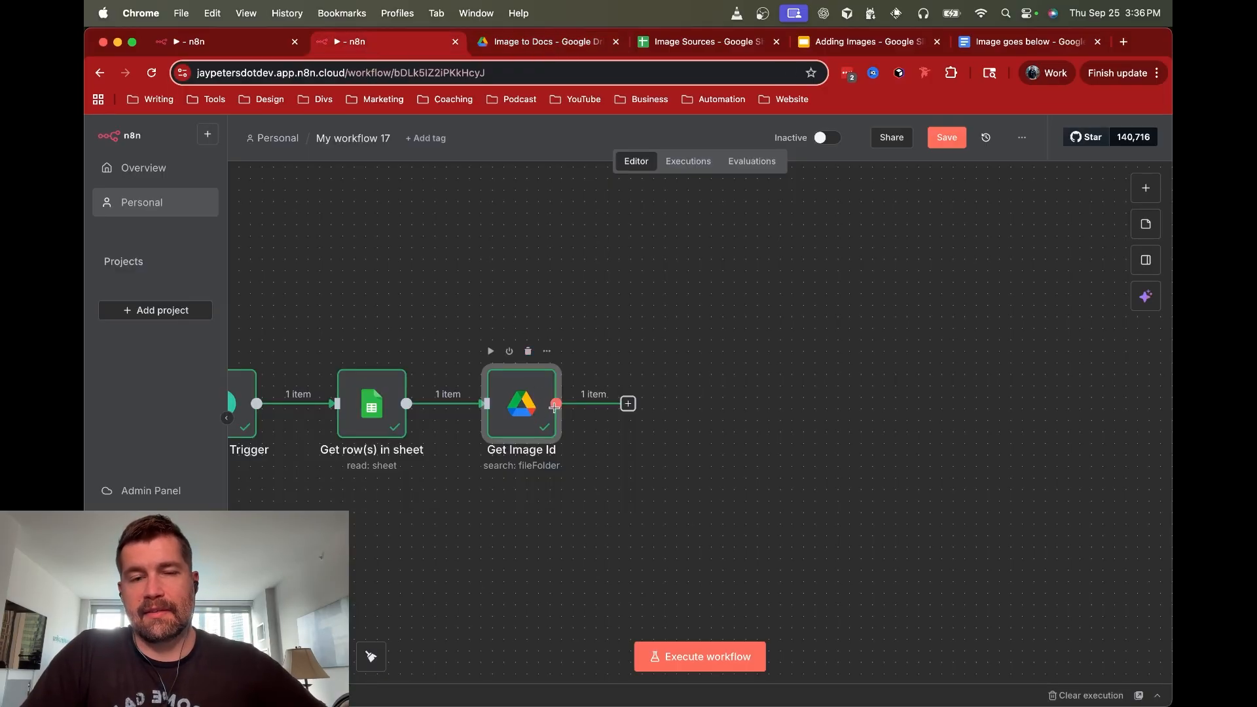
pyautogui.click(630, 406)
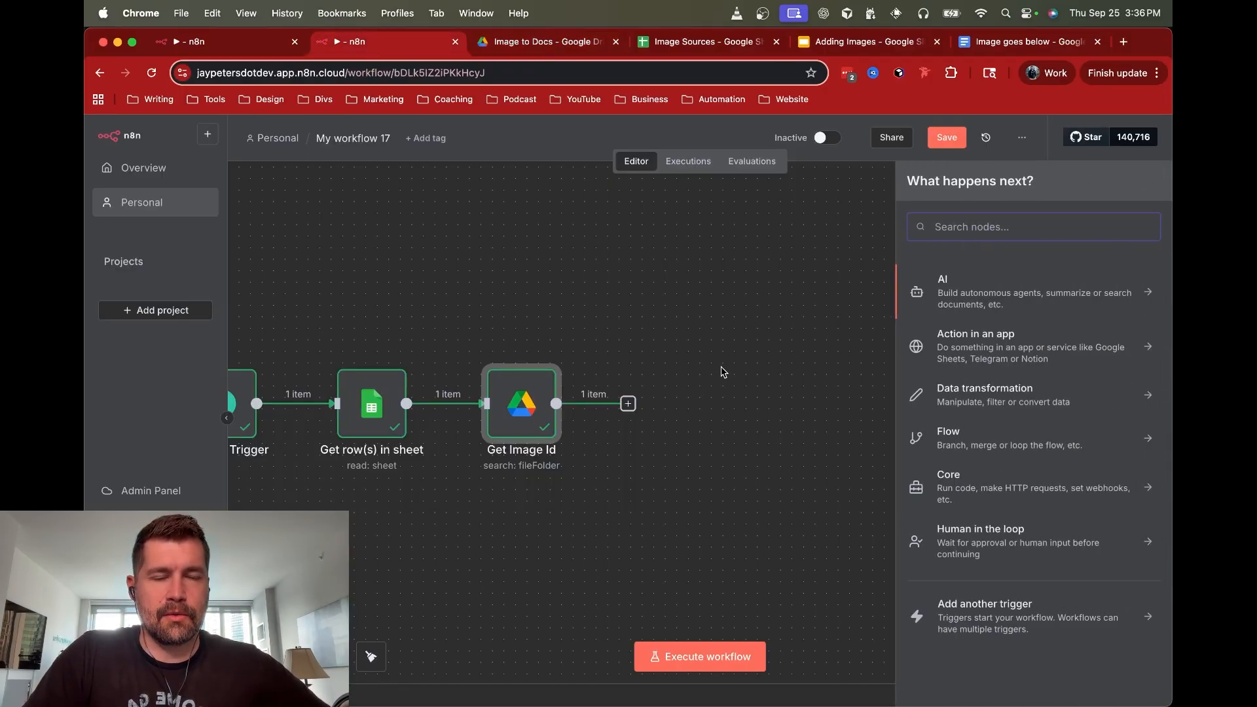
pyautogui.write('drive')
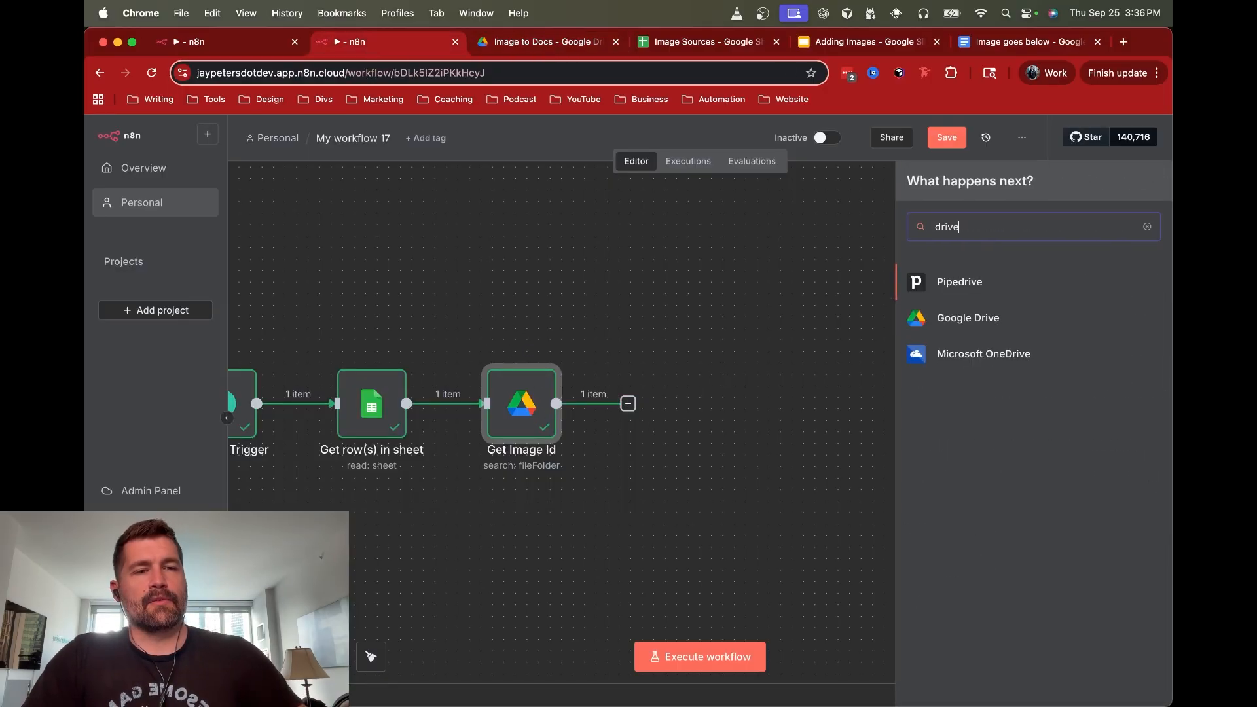
pyautogui.click(959, 320)
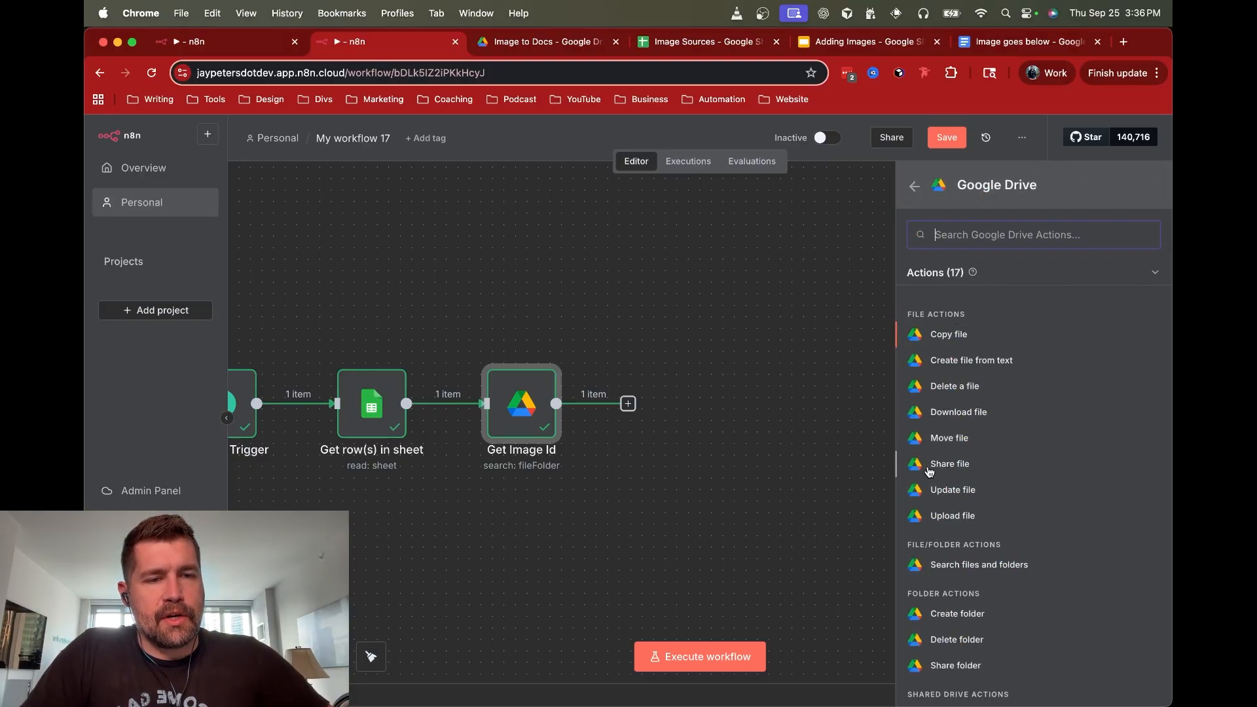
pyautogui.click(951, 465)
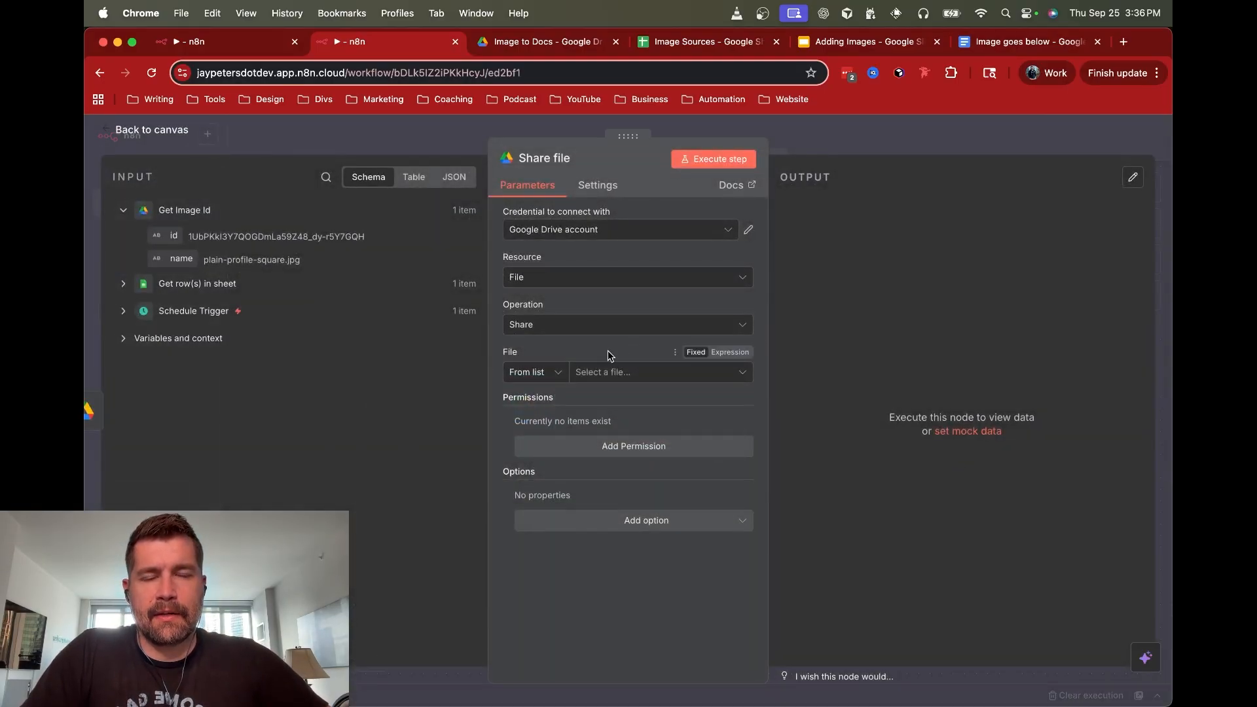
# Set the Share file node to select its file by ID, using the id output of Get Image Id
pyautogui.click(543, 372)
pyautogui.click(531, 455)
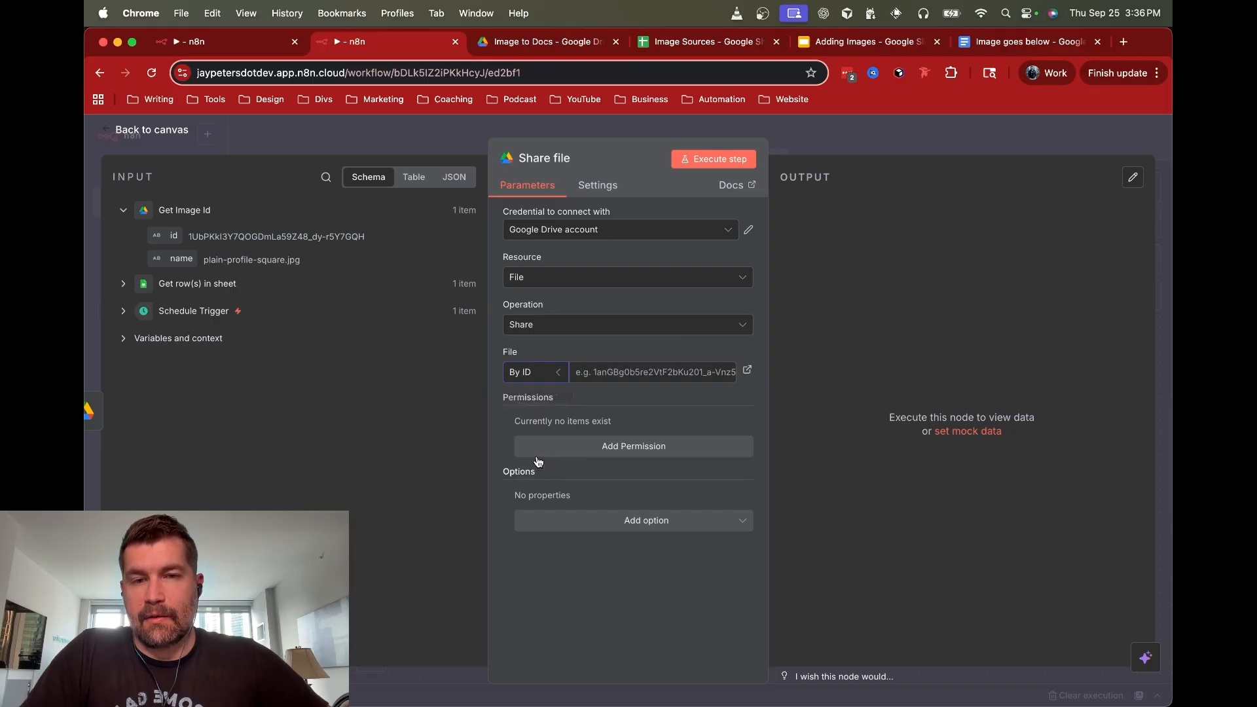
pyautogui.moveTo(172, 236); pyautogui.dragTo(597, 372)
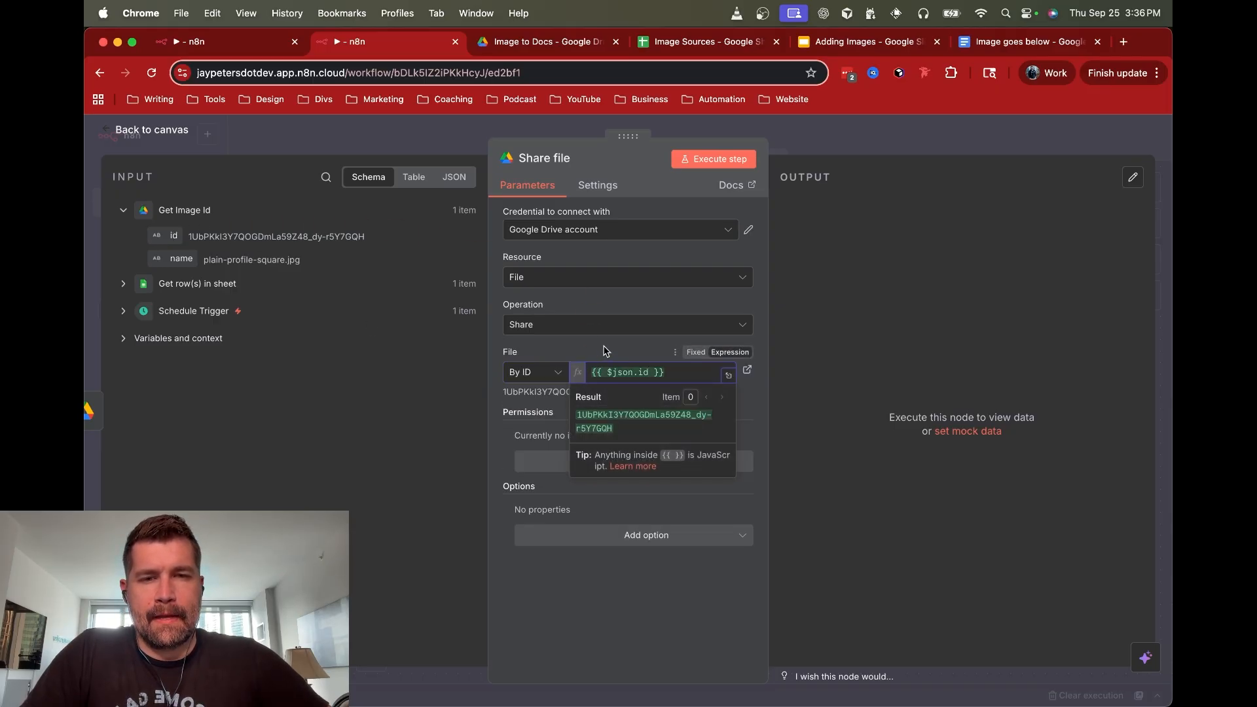
# Add a permission with role Reader and type Anyone to the Share file node, and test the node
pyautogui.click(593, 465)
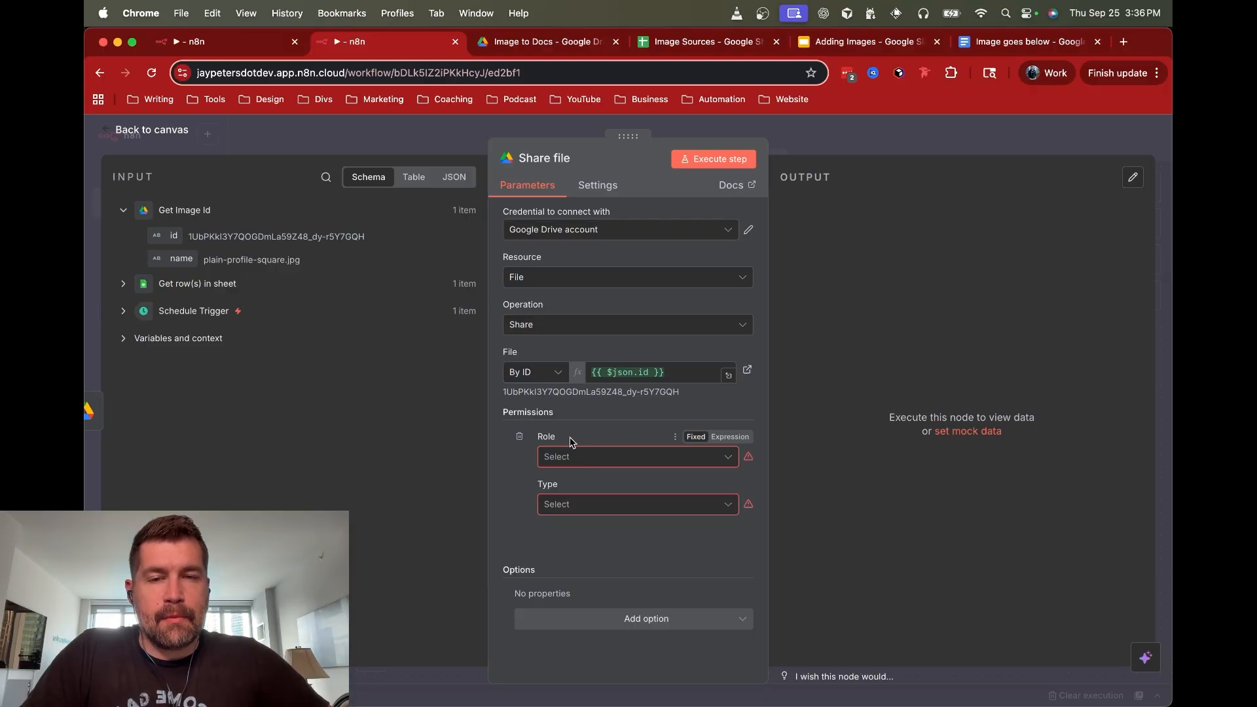
pyautogui.click(519, 436)
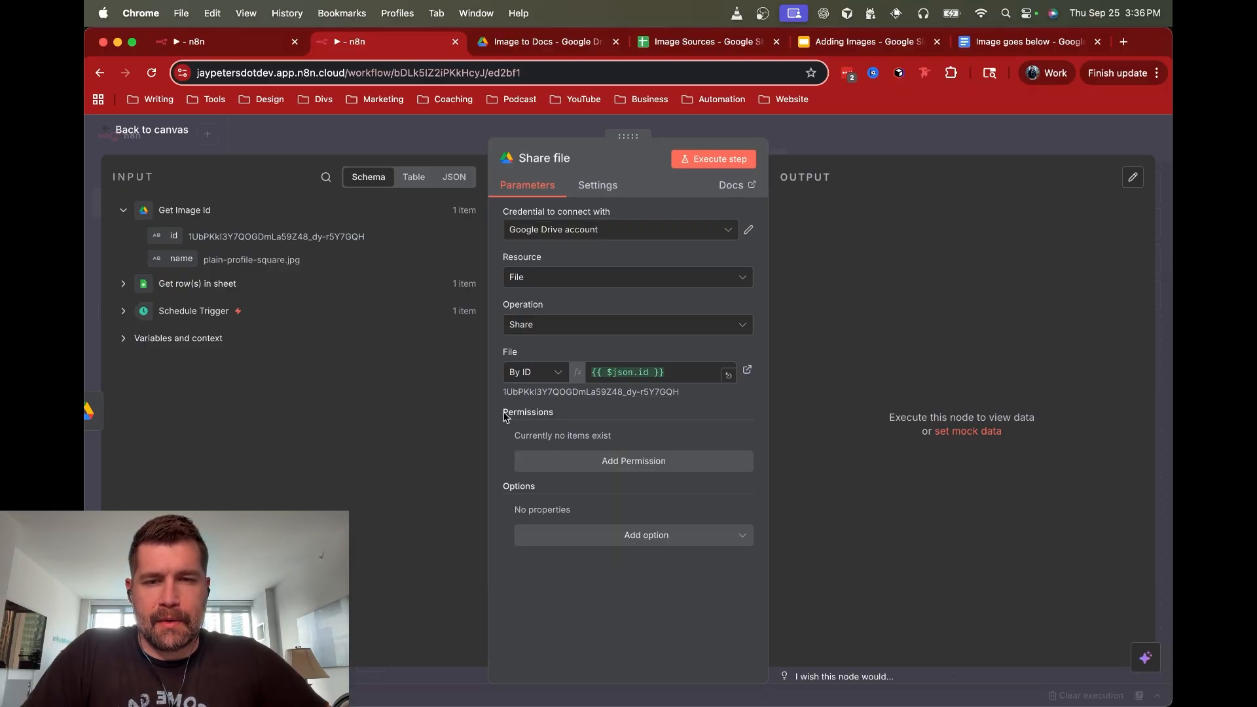
pyautogui.click(634, 462)
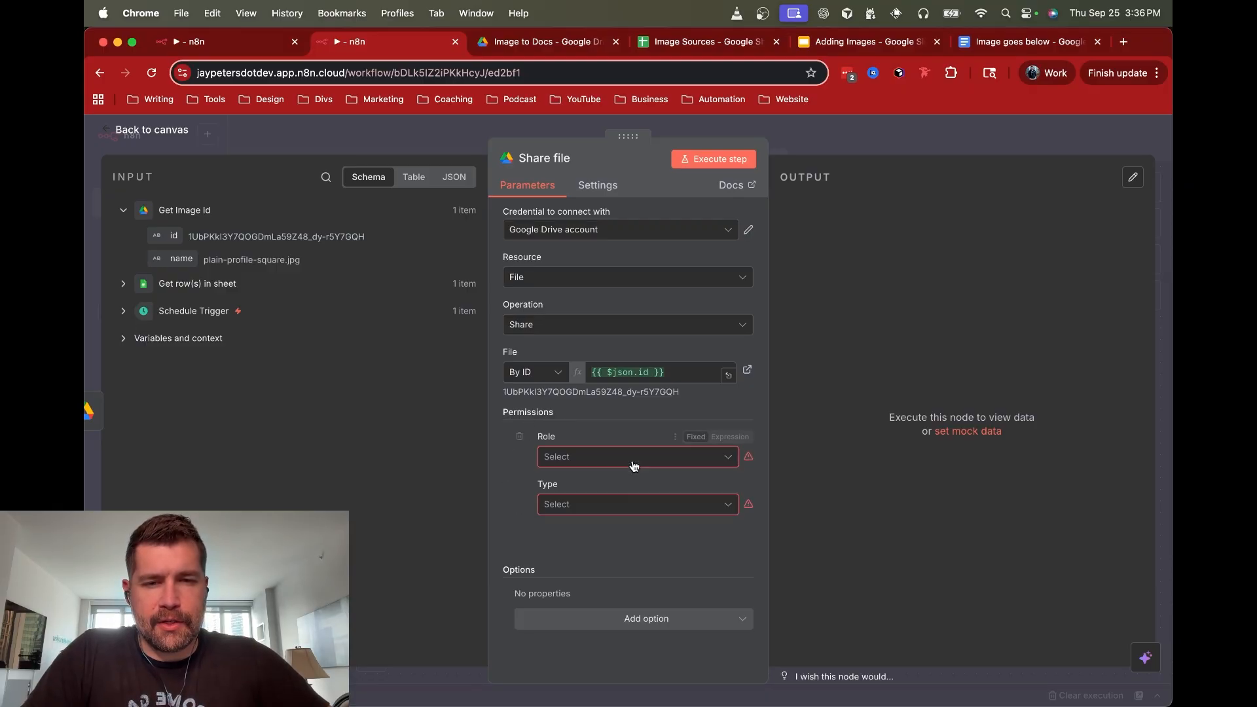
pyautogui.click(595, 457)
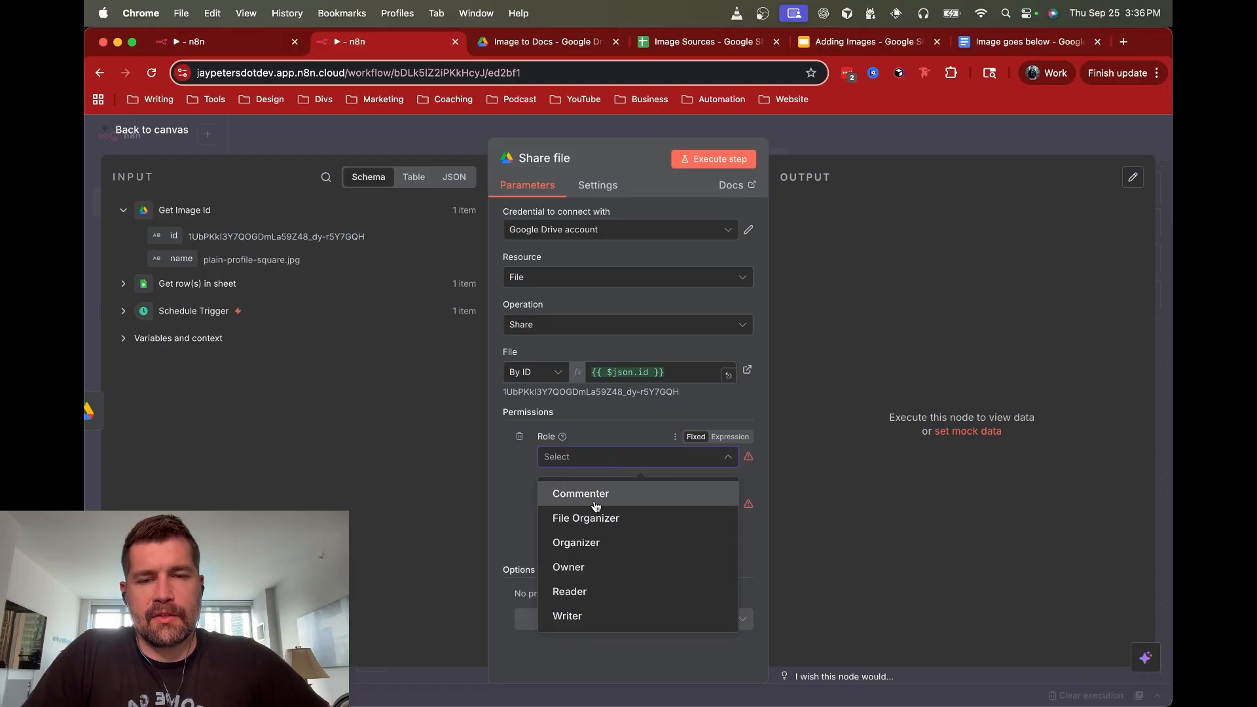
pyautogui.click(590, 593)
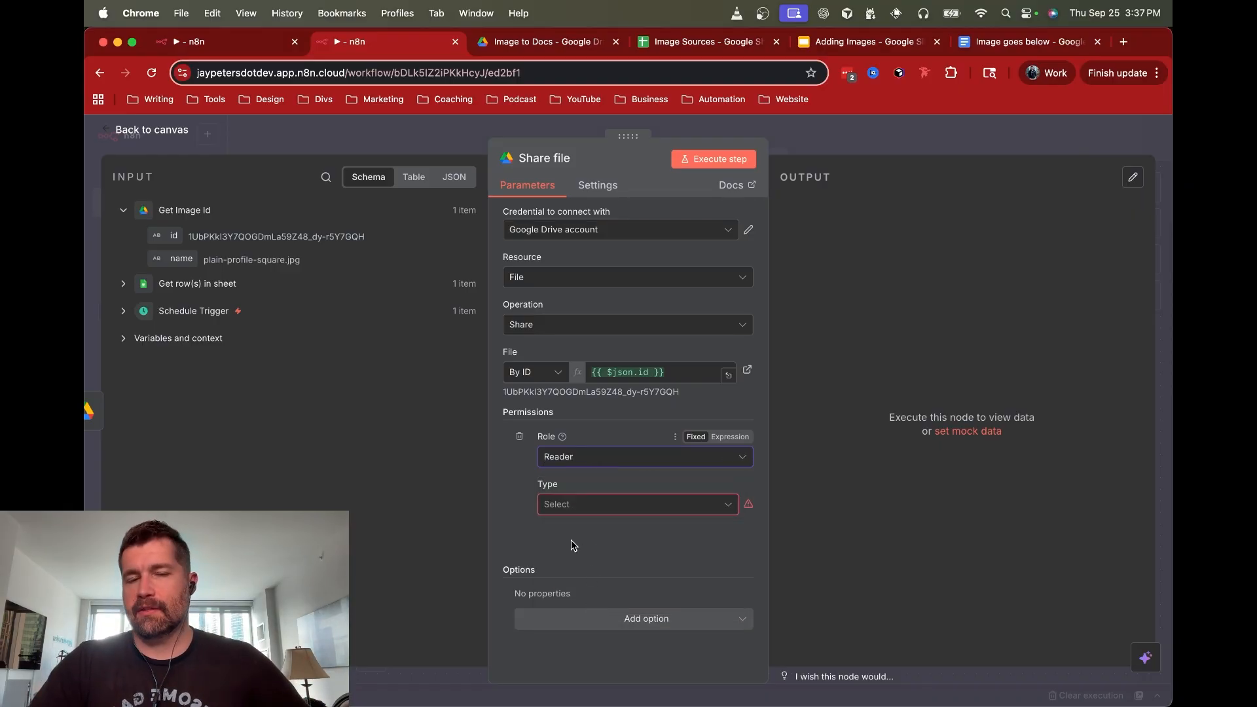
pyautogui.click(586, 509)
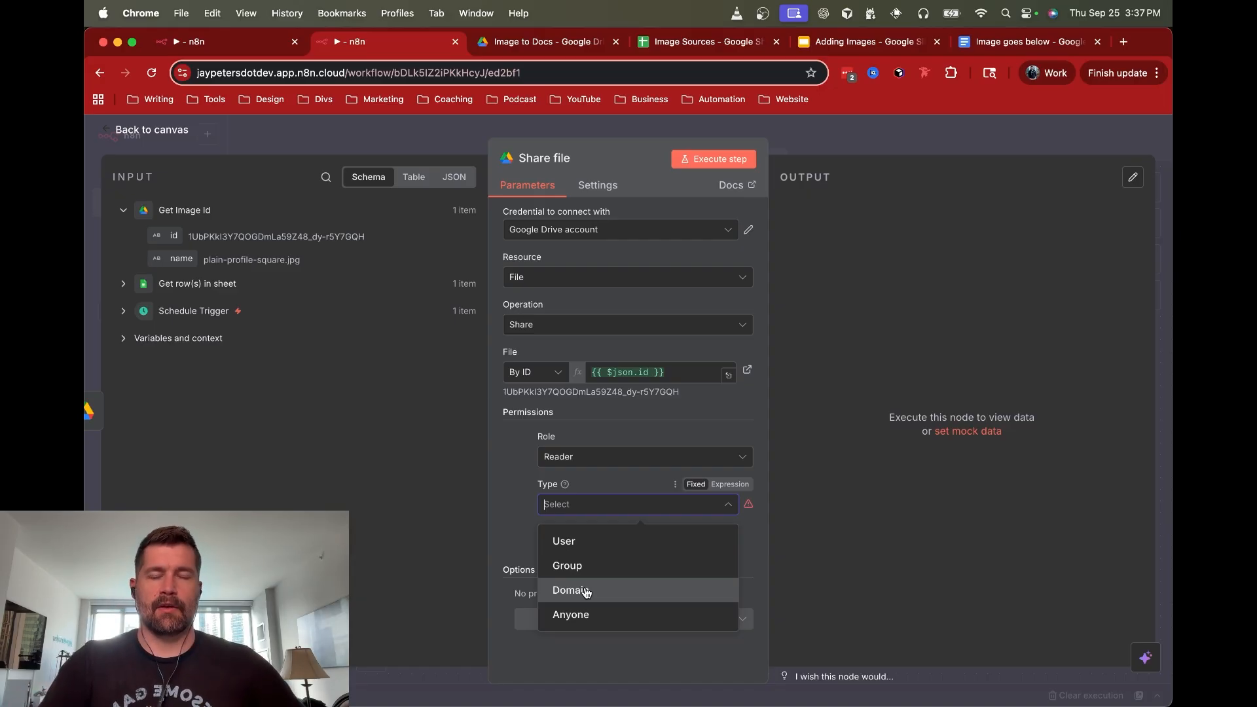
pyautogui.click(571, 614)
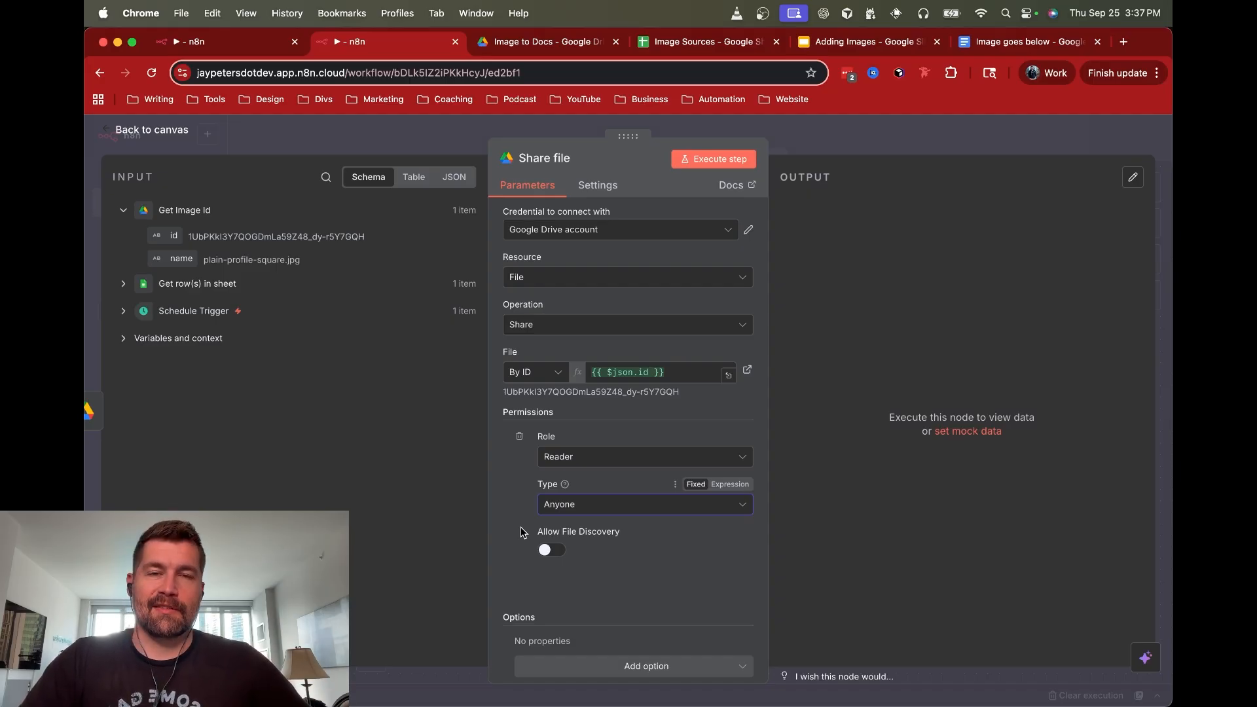
pyautogui.click(714, 159)
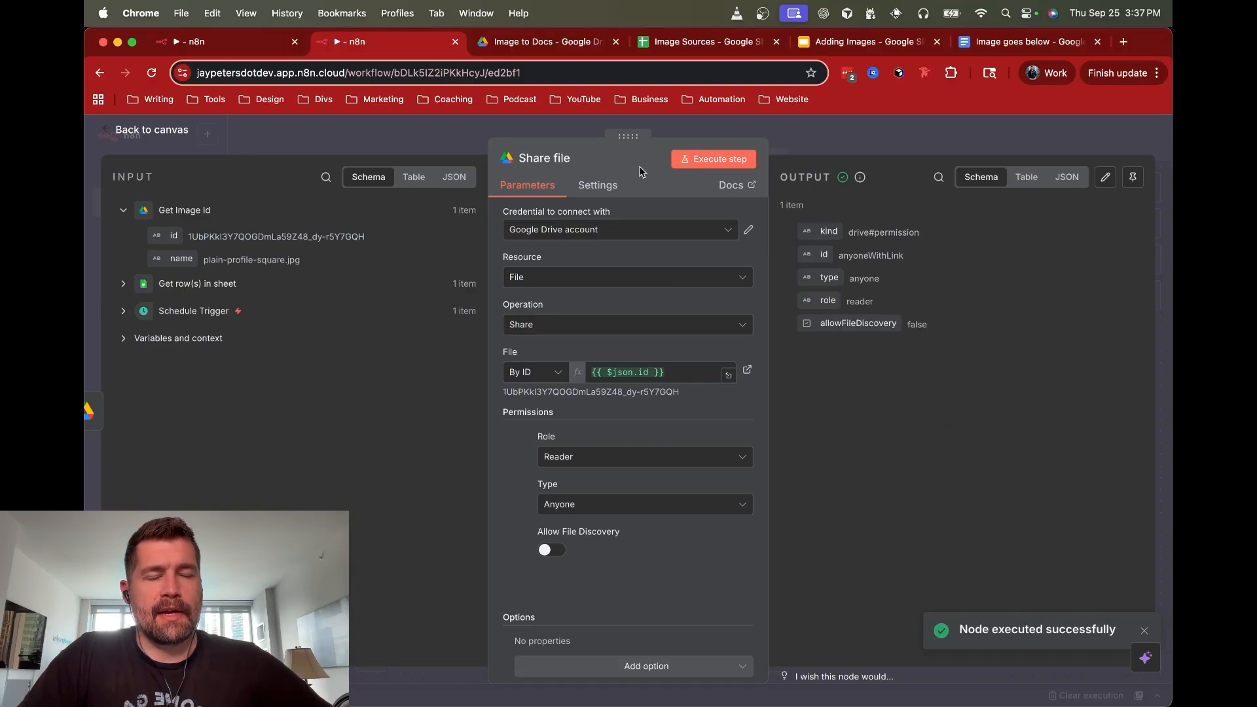
# Switch to Google Drive, reopen plain-profile-square.jpg to check its sharing access, and return to the n8n workflow
pyautogui.click(558, 40)
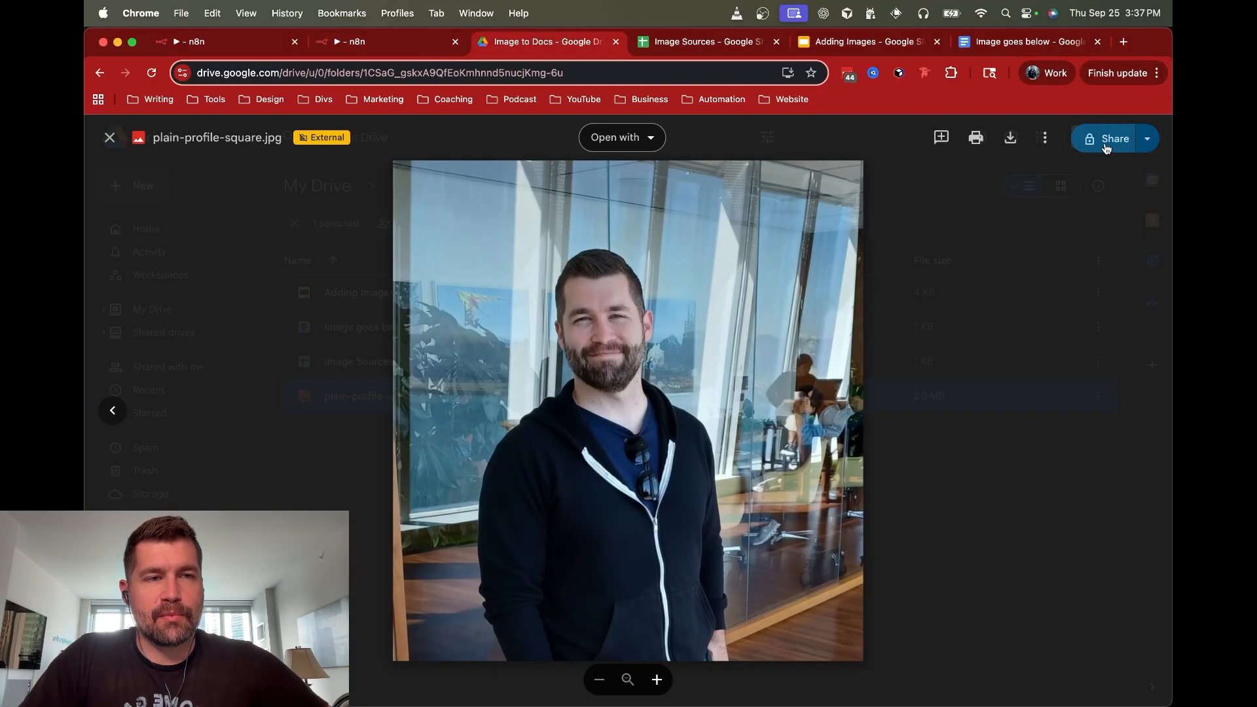
pyautogui.click(968, 287)
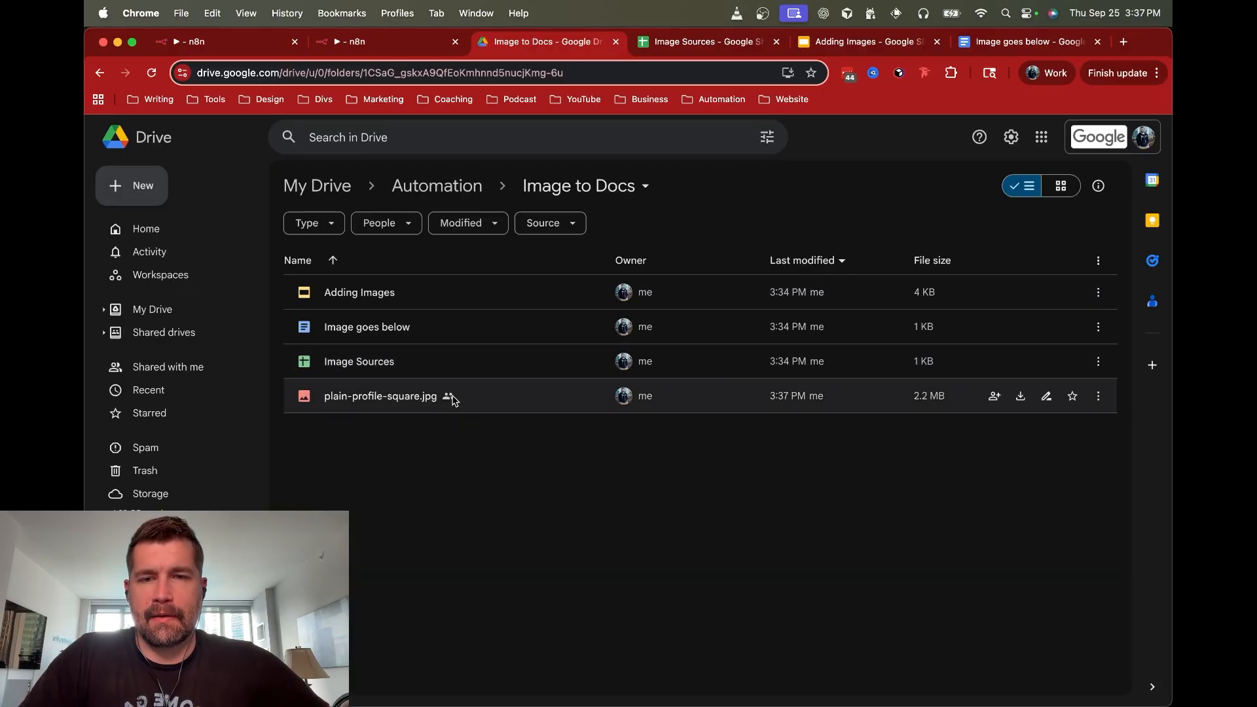
pyautogui.doubleClick(458, 399)
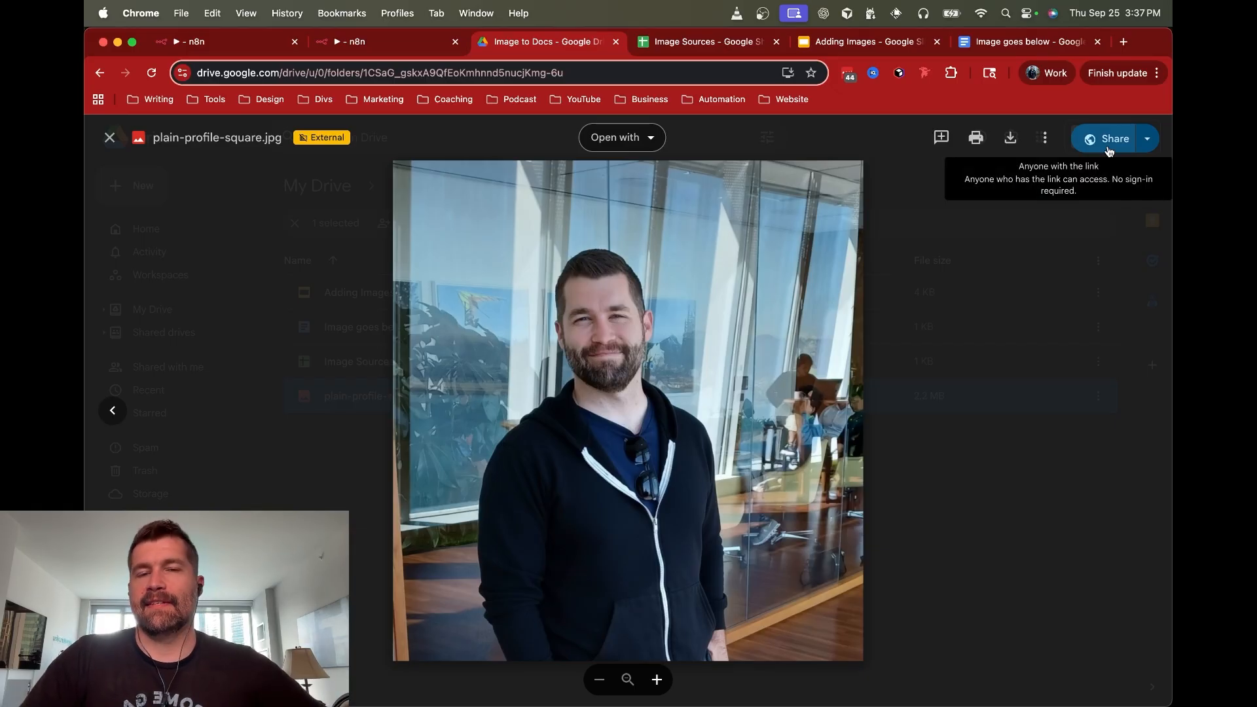
pyautogui.click(327, 296)
pyautogui.click(406, 46)
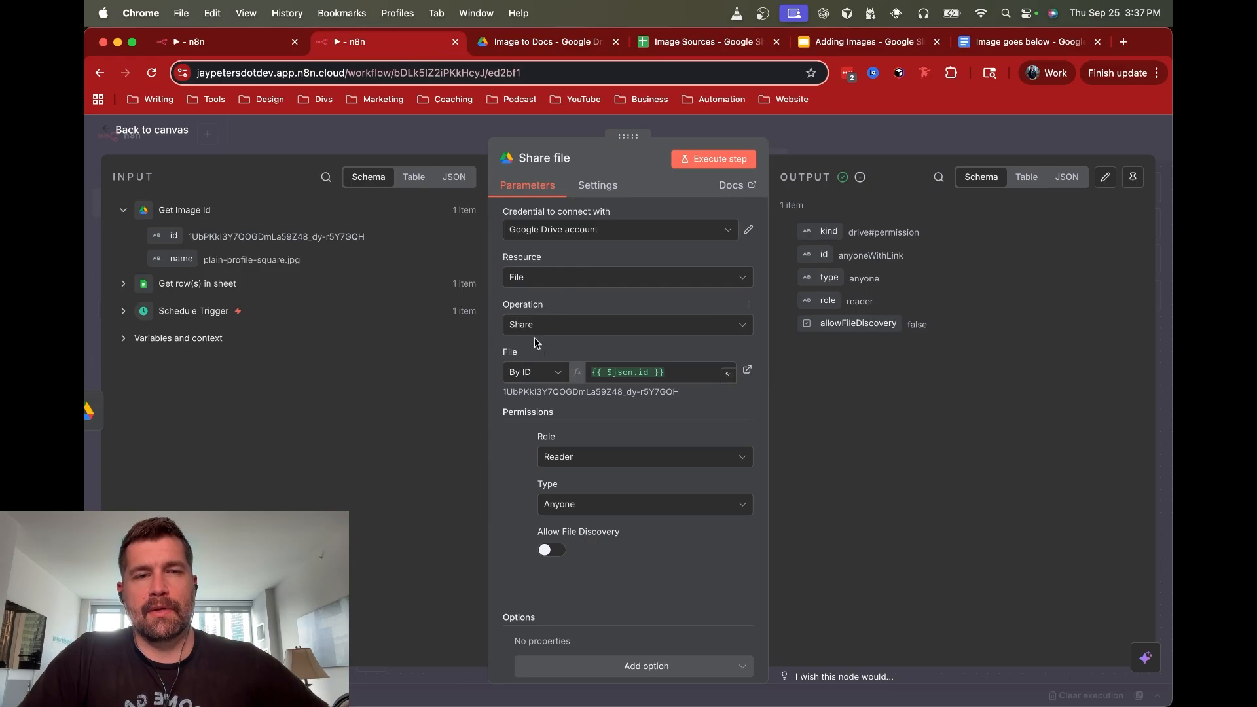
# Add a Google Drive Search files and folders node after the Share file node
pyautogui.click(912, 136)
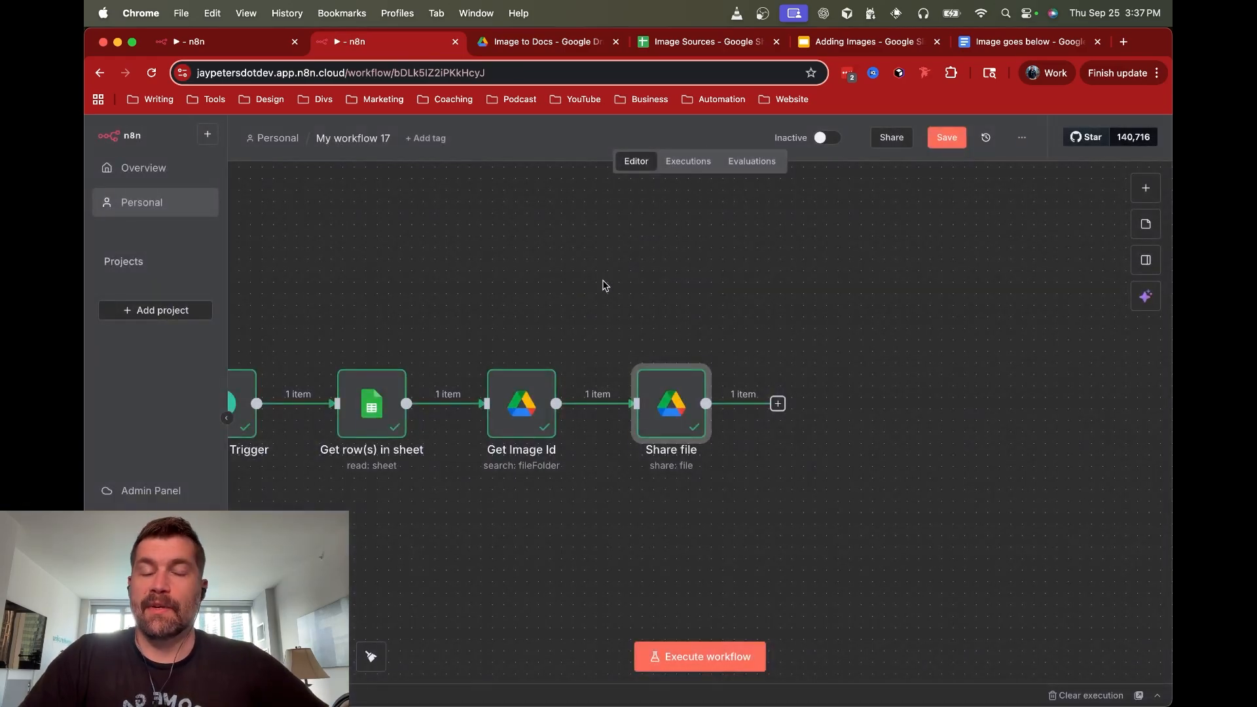
pyautogui.hscroll(3, 575, 280)
pyautogui.hscroll(2, 575, 281)
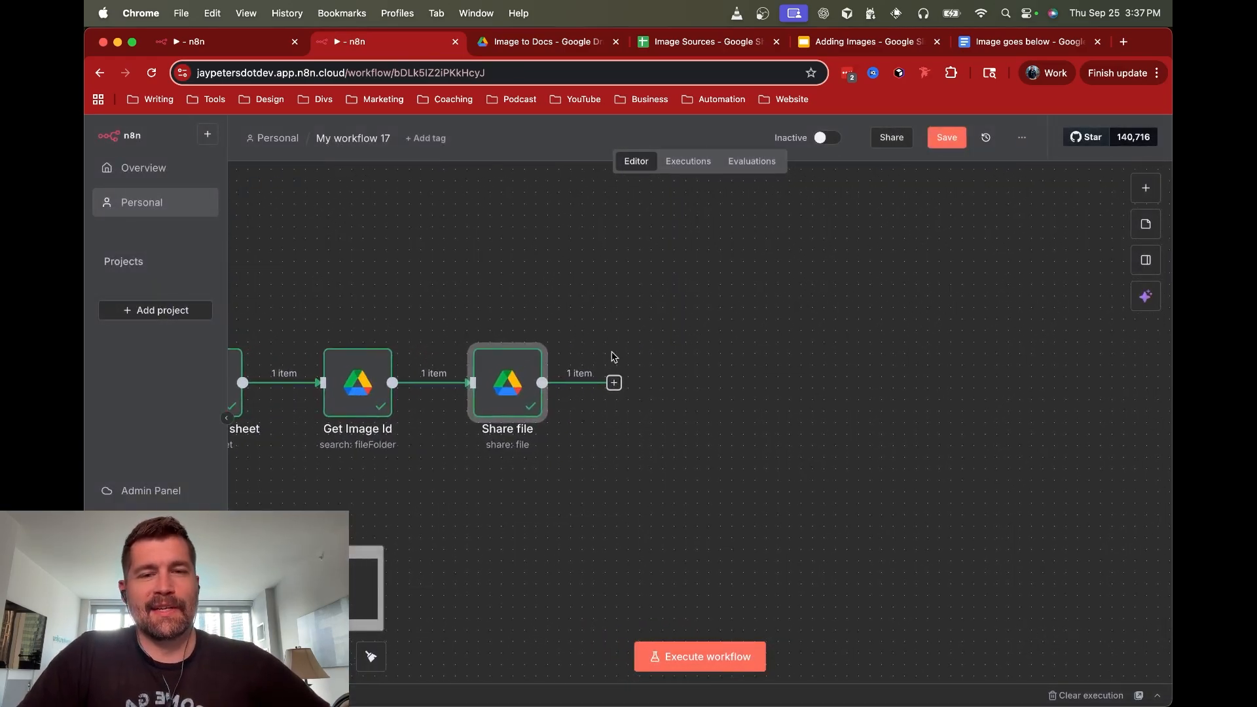
pyautogui.hscroll(1, 628, 302)
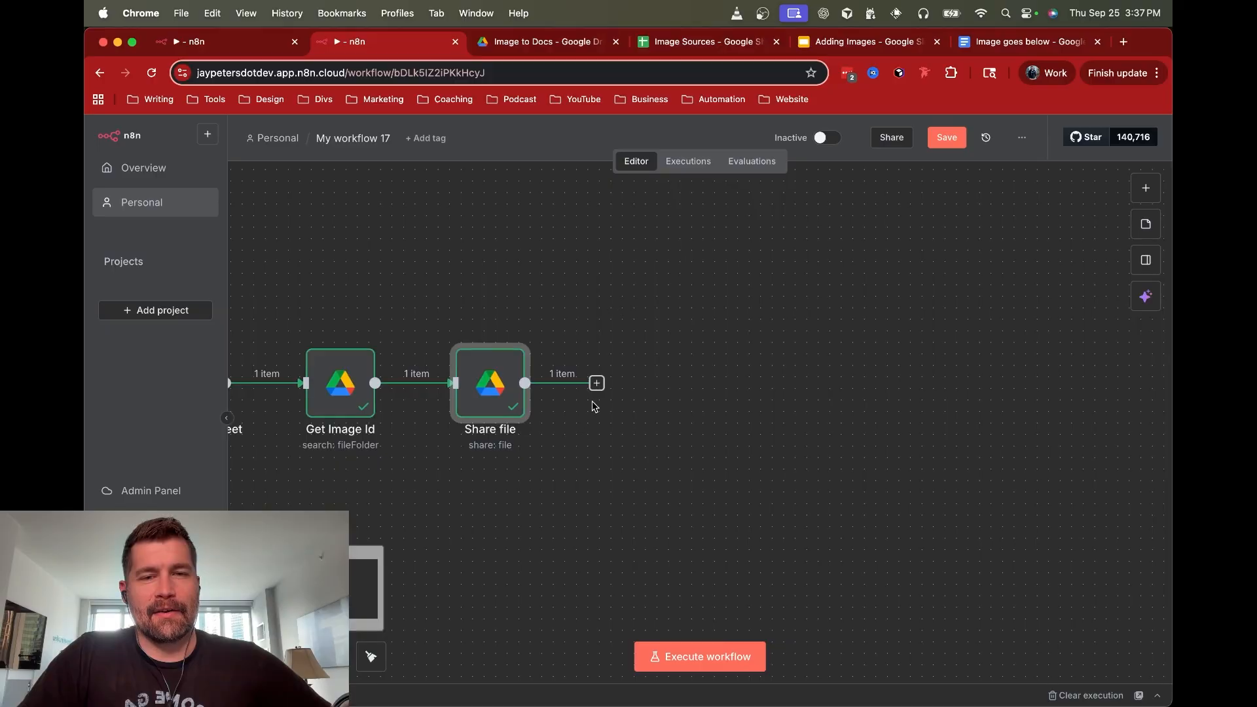
pyautogui.click(597, 384)
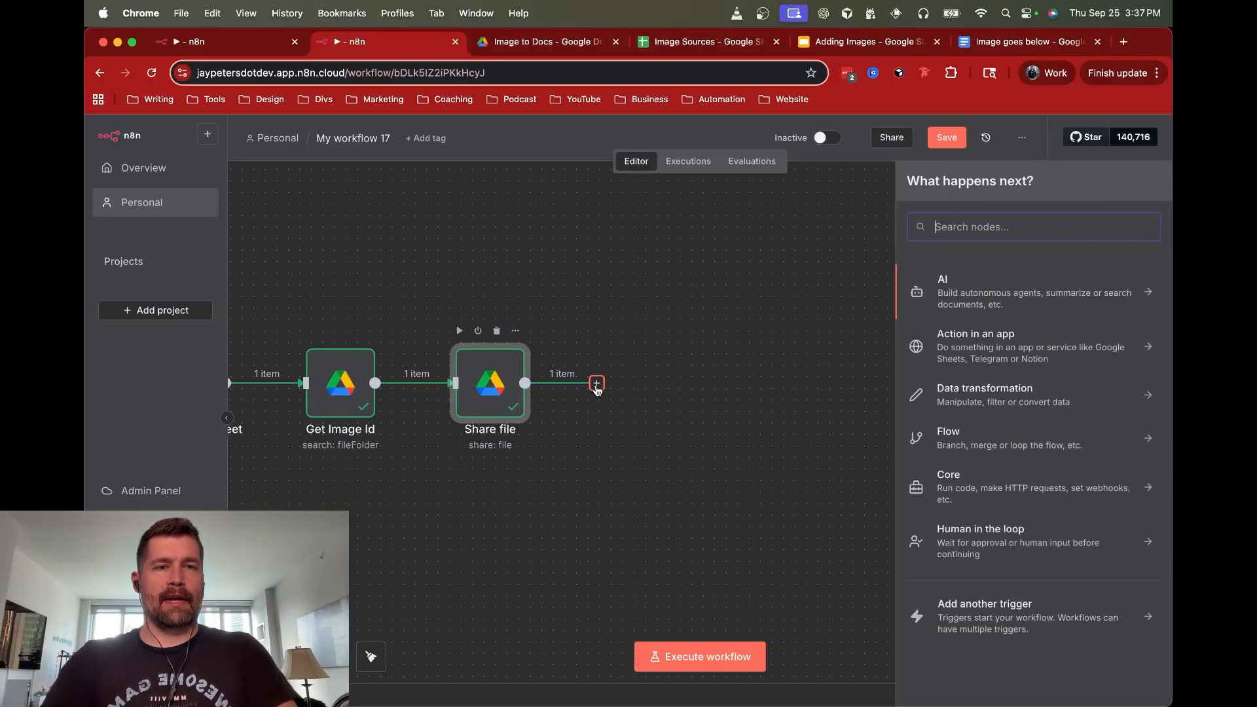
pyautogui.write('drive')
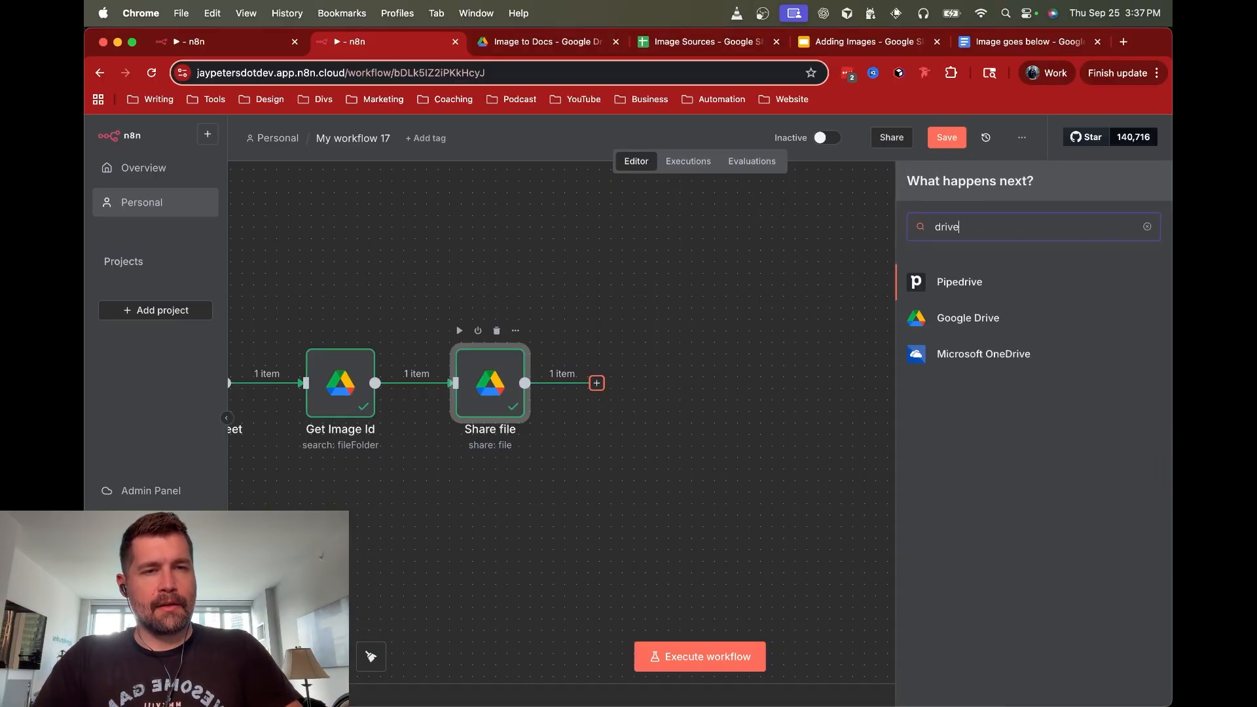
pyautogui.click(969, 319)
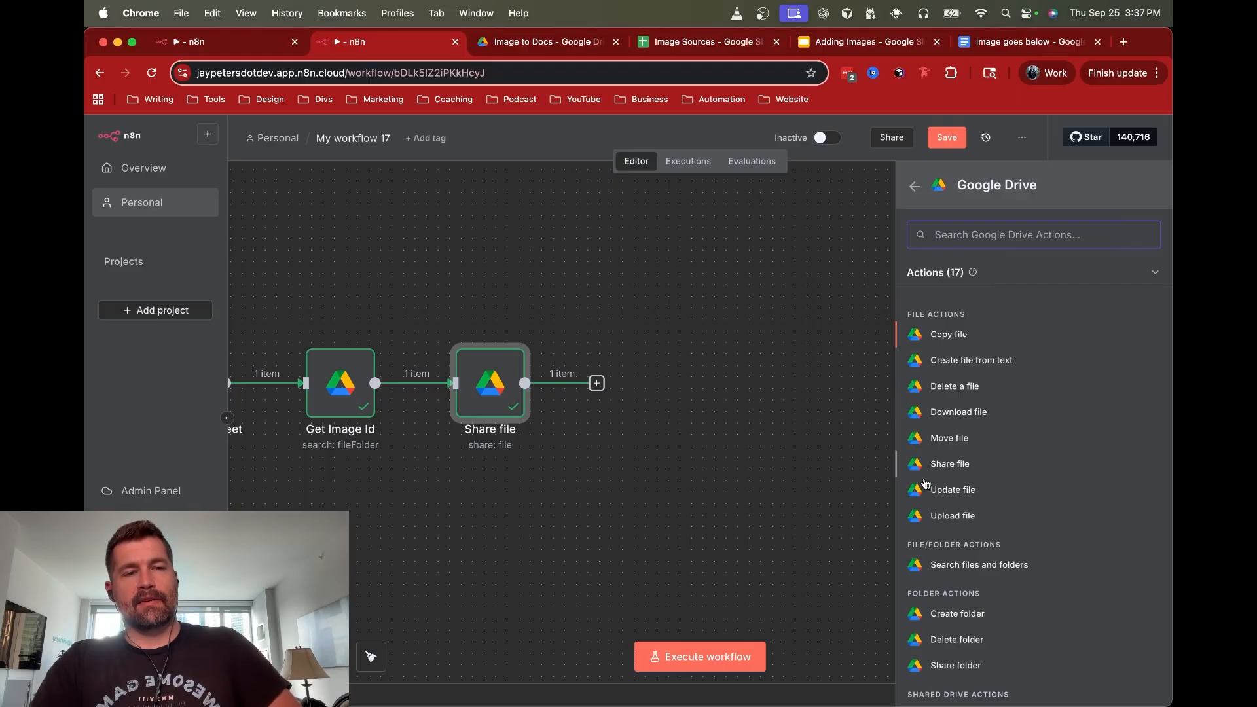
pyautogui.click(960, 566)
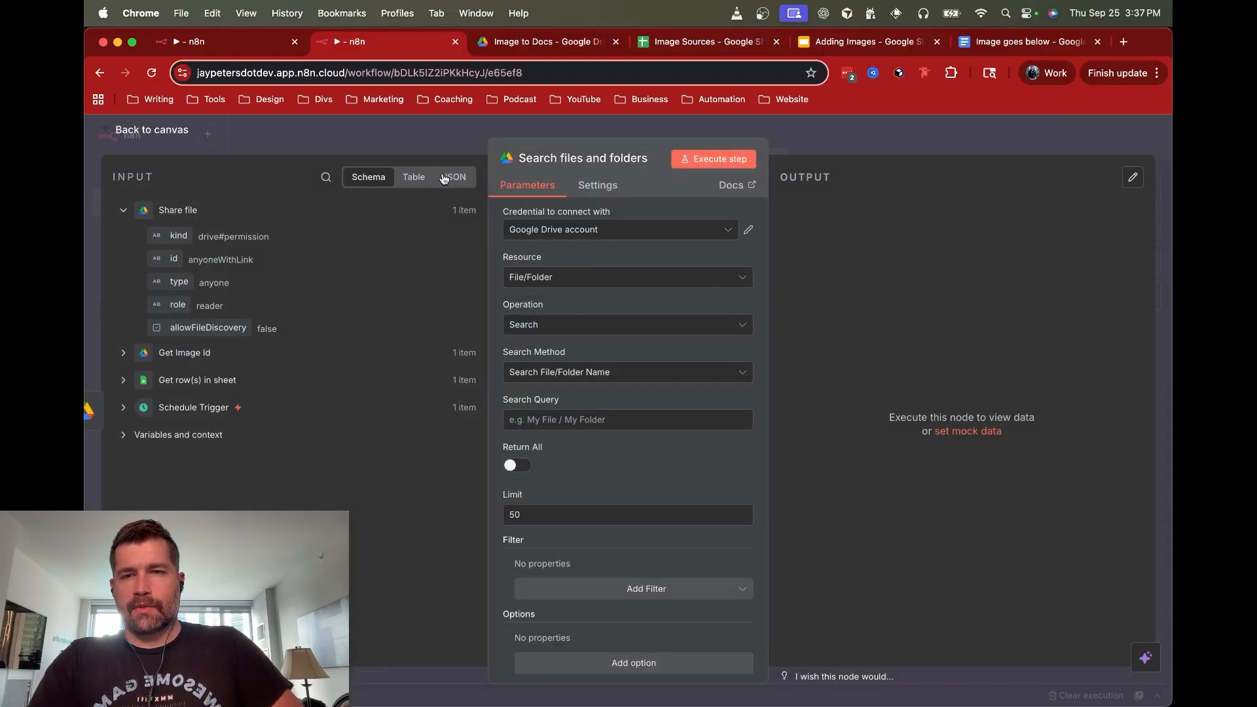
# Set the search query to the document name from the sheet row, limit the results to 1, and test the node
pyautogui.click(124, 210)
pyautogui.click(123, 265)
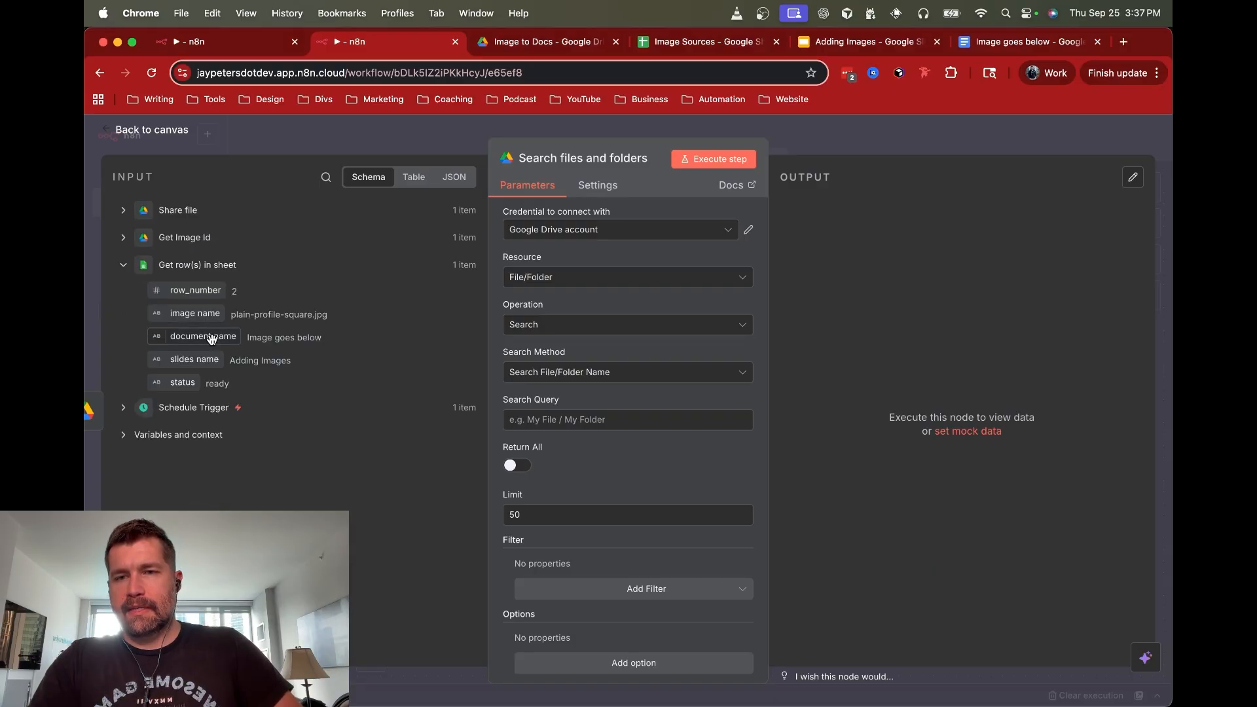
pyautogui.moveTo(211, 339); pyautogui.dragTo(548, 423)
pyautogui.click(531, 544)
pyautogui.press('BackSpace')
pyautogui.press('BackSpace')
pyautogui.write('1')
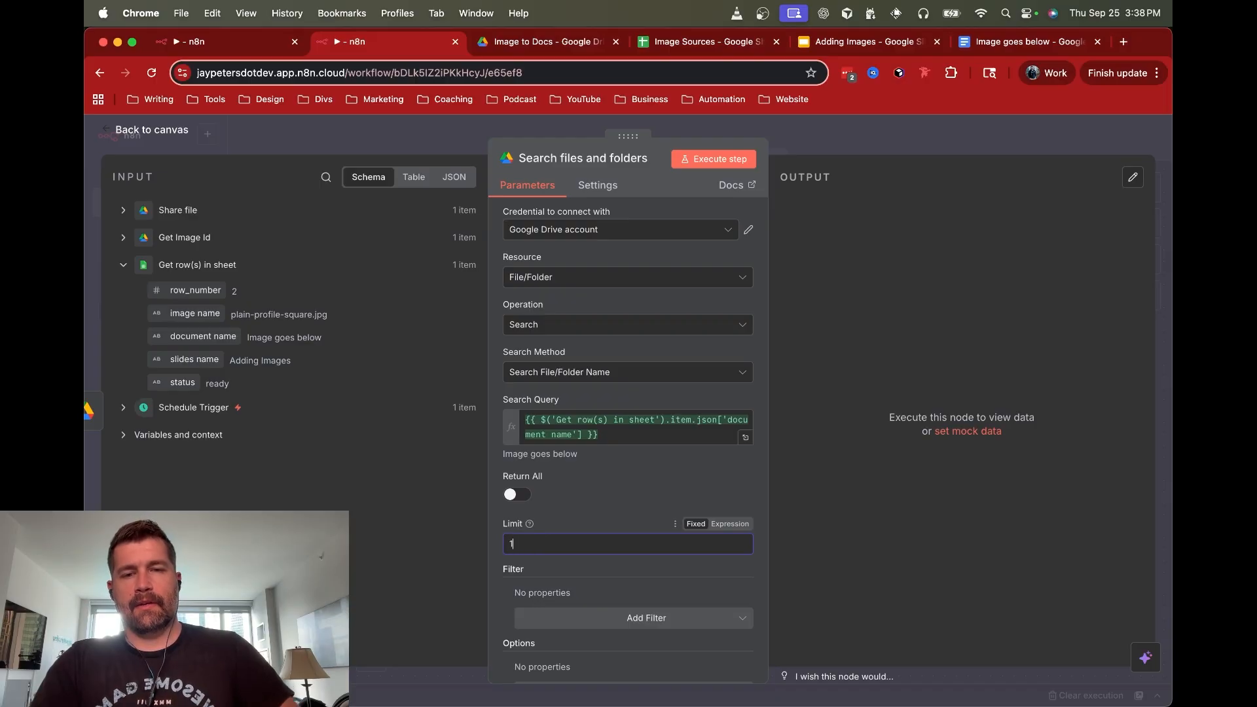
pyautogui.click(705, 162)
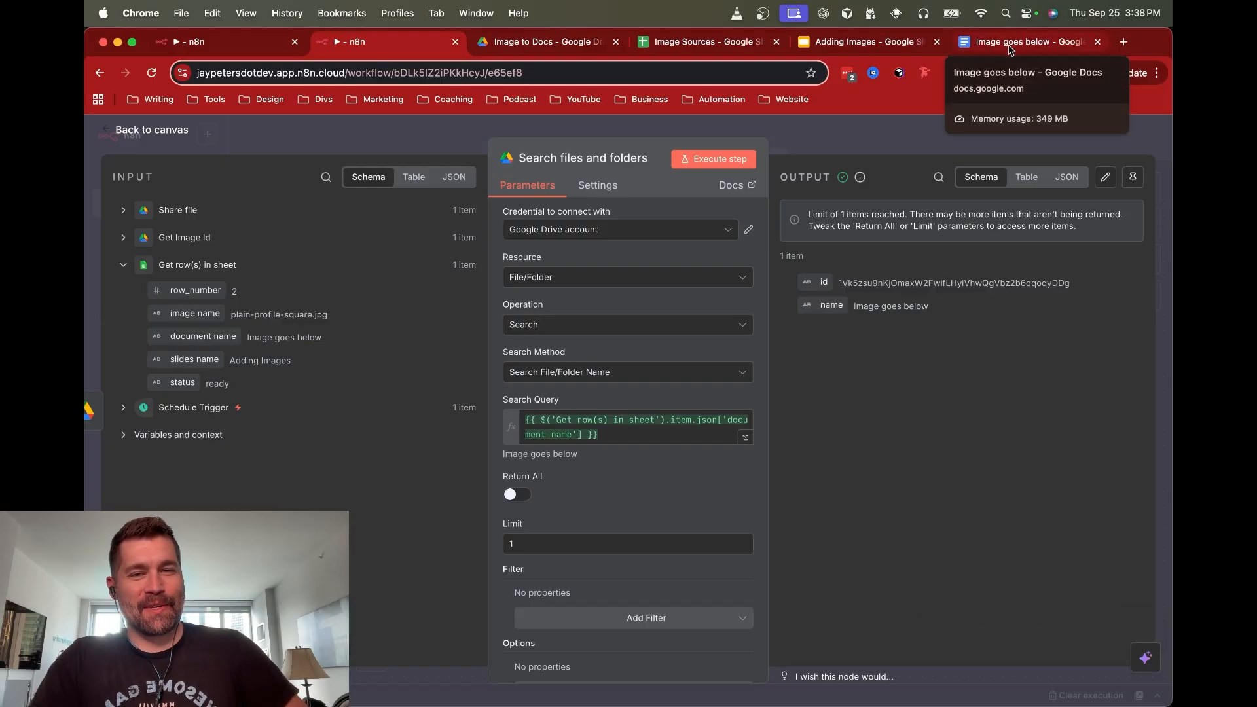
# Rename the new Search files and folders node to "Get Doc Id" and return to the canvas
pyautogui.click(550, 158)
pyautogui.write('Get ')
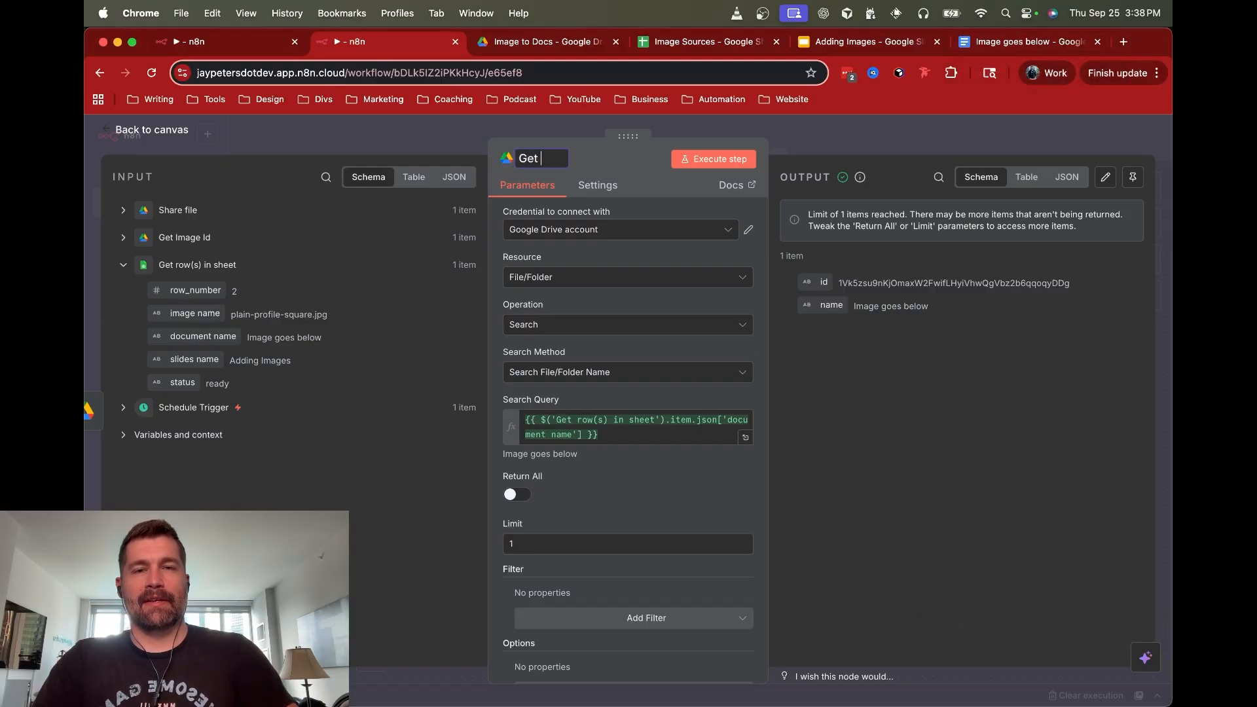
pyautogui.write('Doc ID')
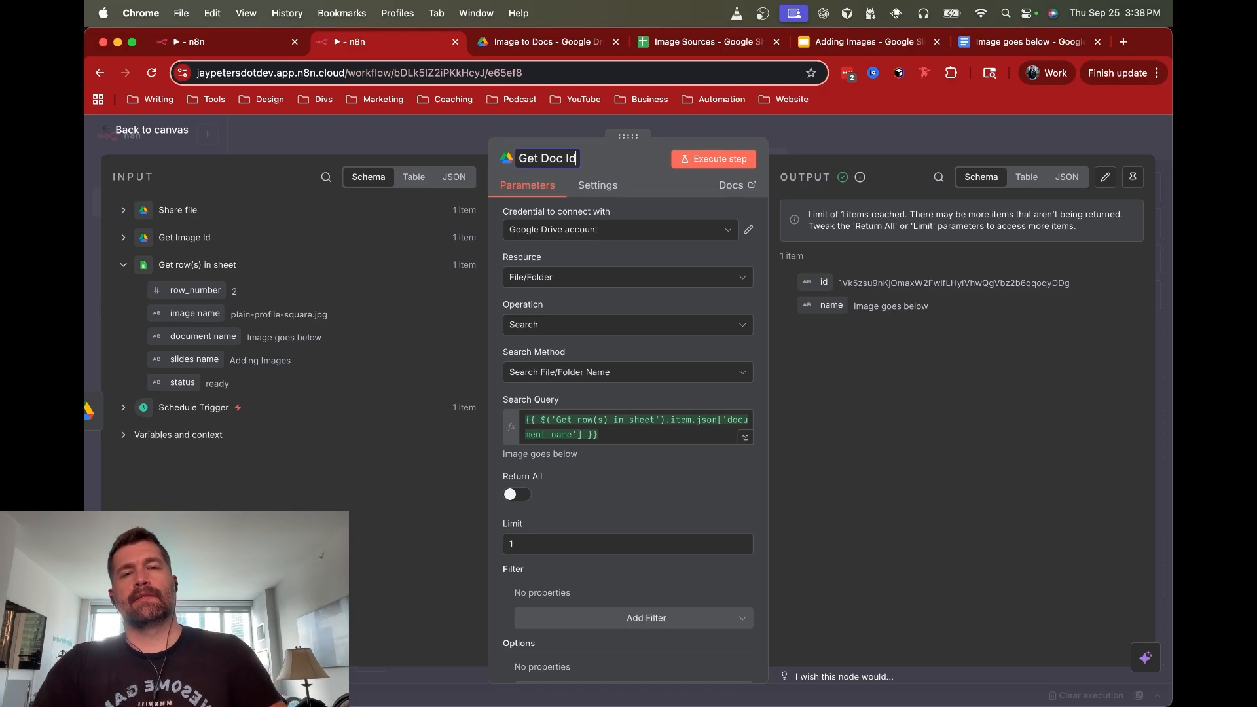
pyautogui.click(800, 131)
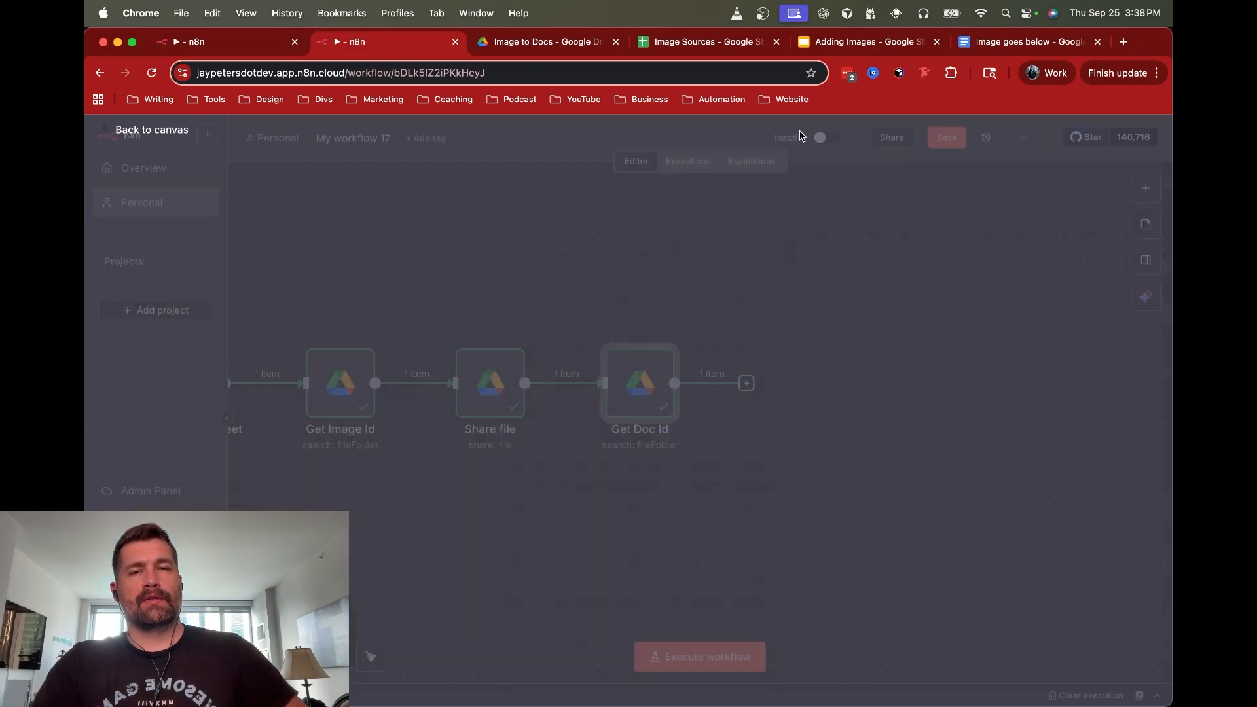
# Add a Google Docs Get a document node after Get Doc Id
pyautogui.hscroll(3, 714, 481)
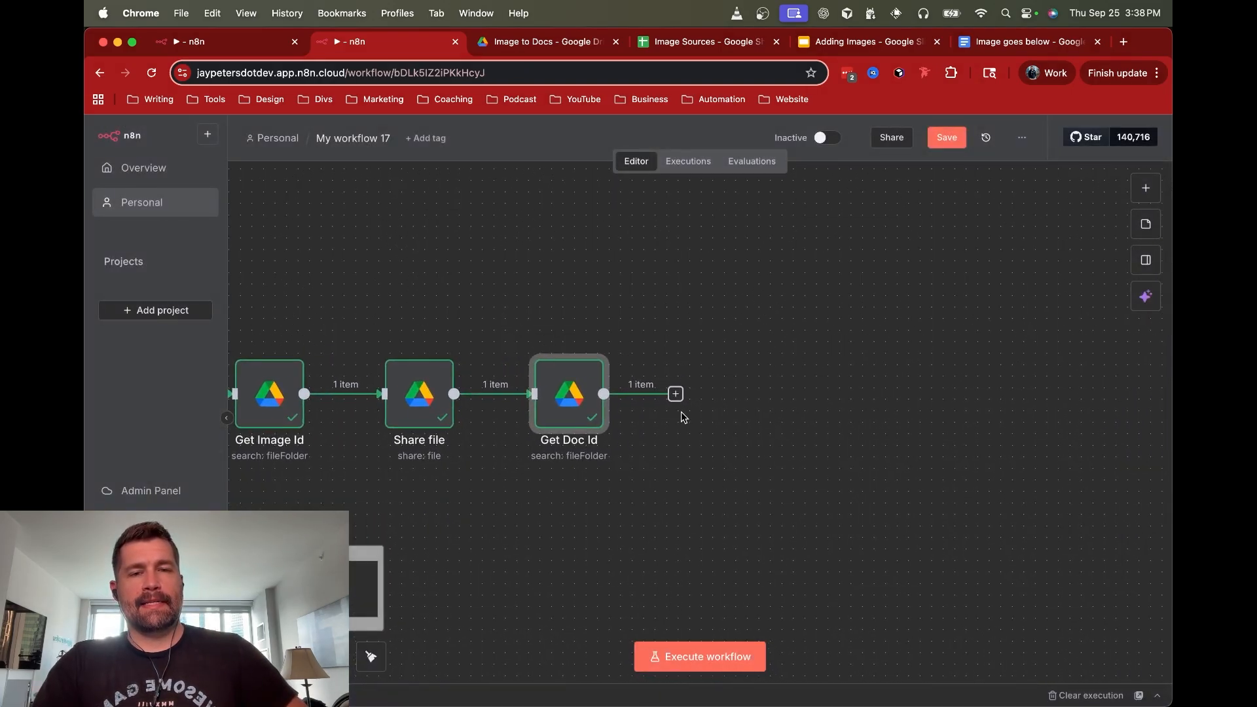
pyautogui.click(676, 395)
pyautogui.write('docs')
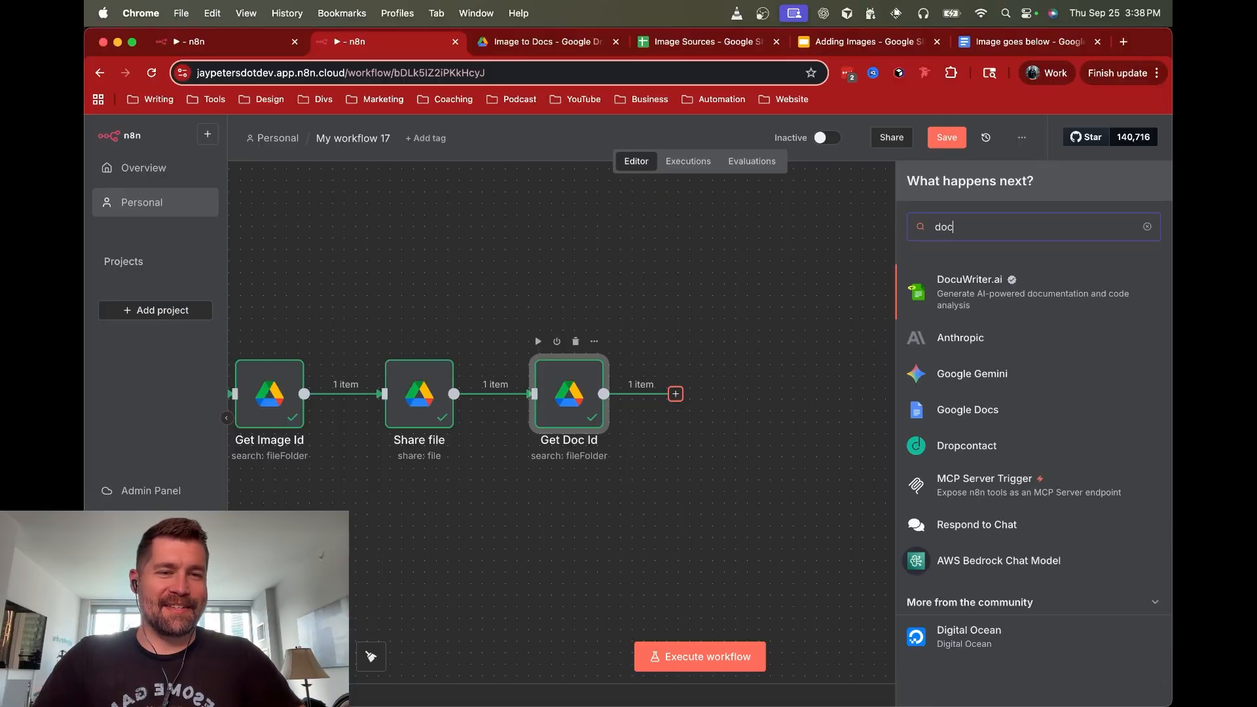
pyautogui.click(986, 283)
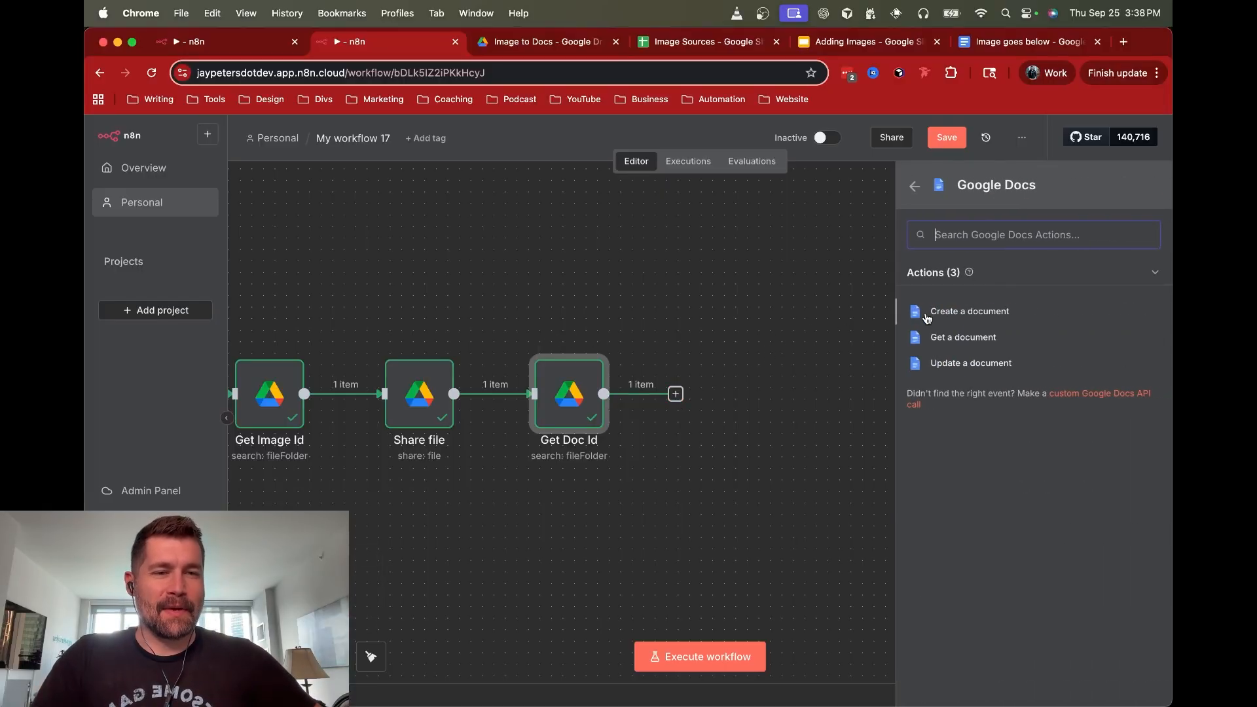
pyautogui.click(966, 340)
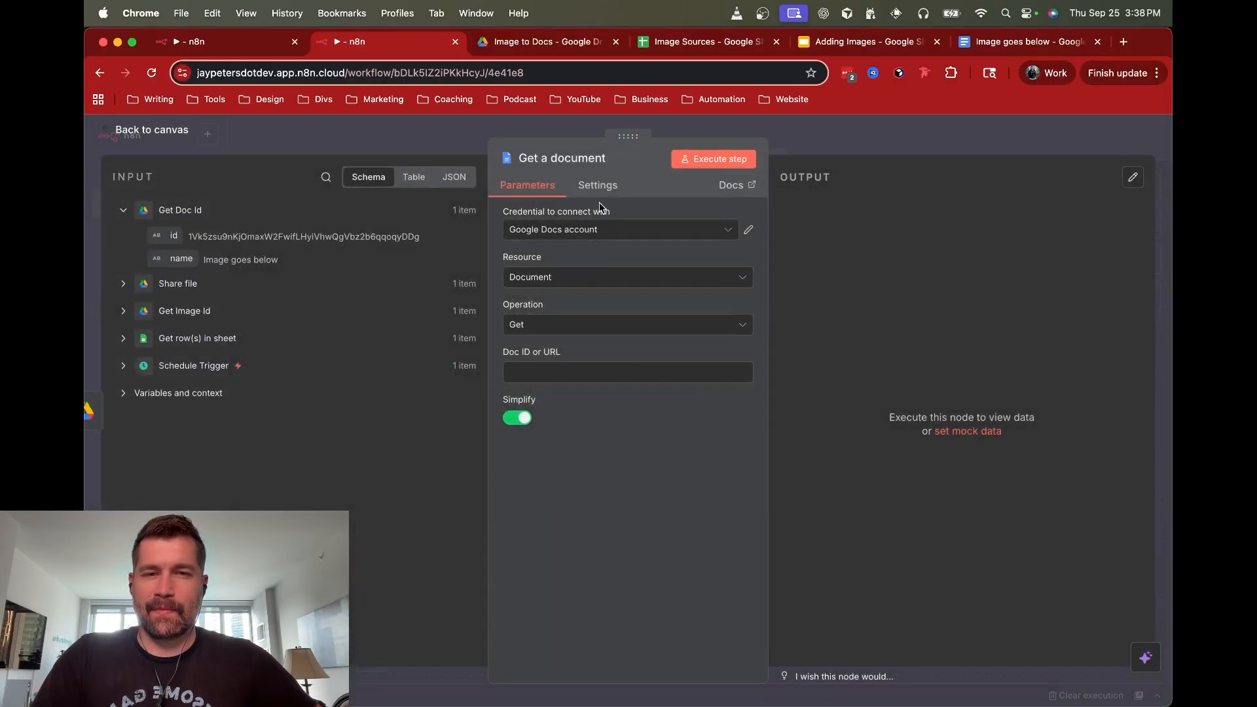
# Set the Get a document node's Doc ID to the id from Get Doc Id, test the node, and return to the canvas
pyautogui.moveTo(171, 234); pyautogui.dragTo(594, 368)
pyautogui.click(693, 162)
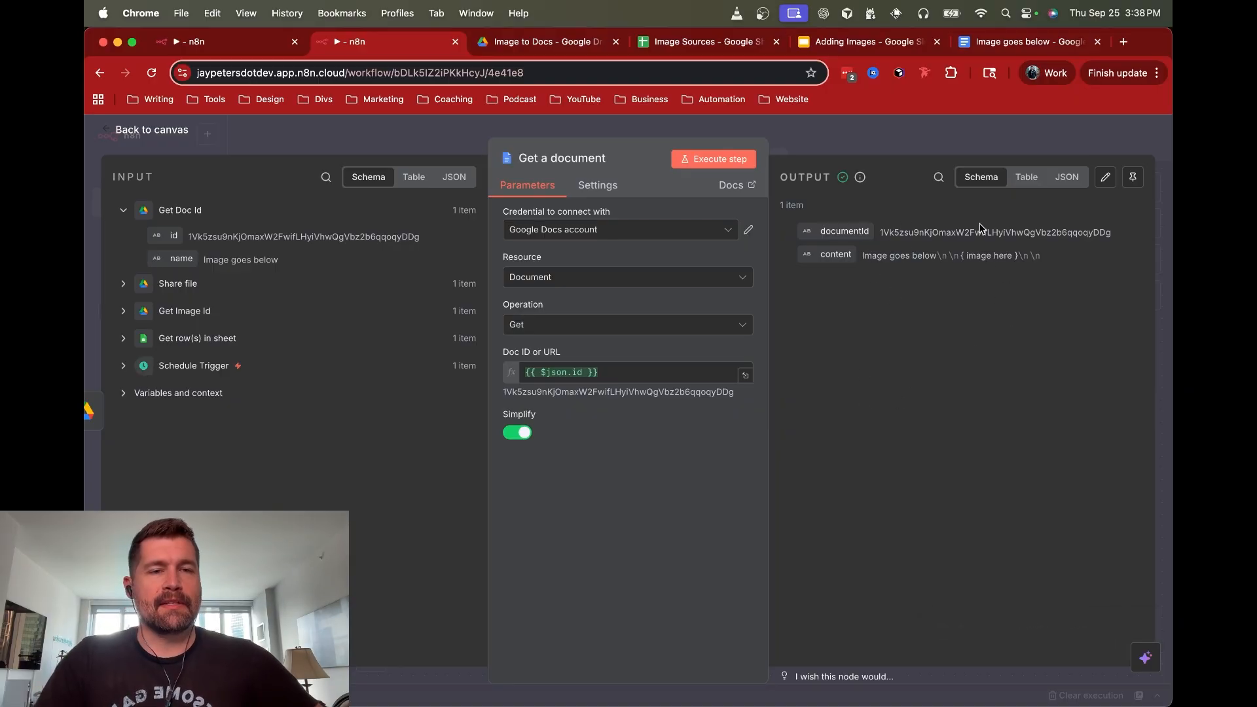
pyautogui.click(910, 120)
# Add an Edit Fields (Set) node after the Get a document node
pyautogui.hscroll(5, 628, 284)
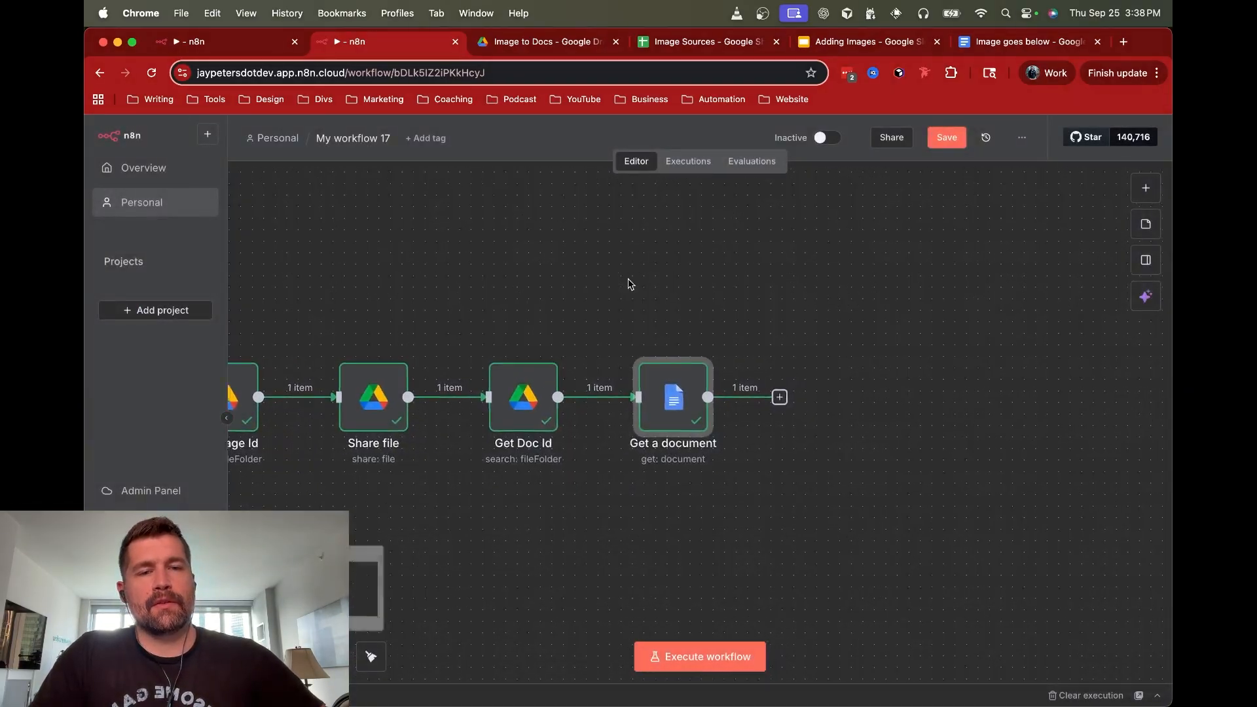
pyautogui.click(648, 390)
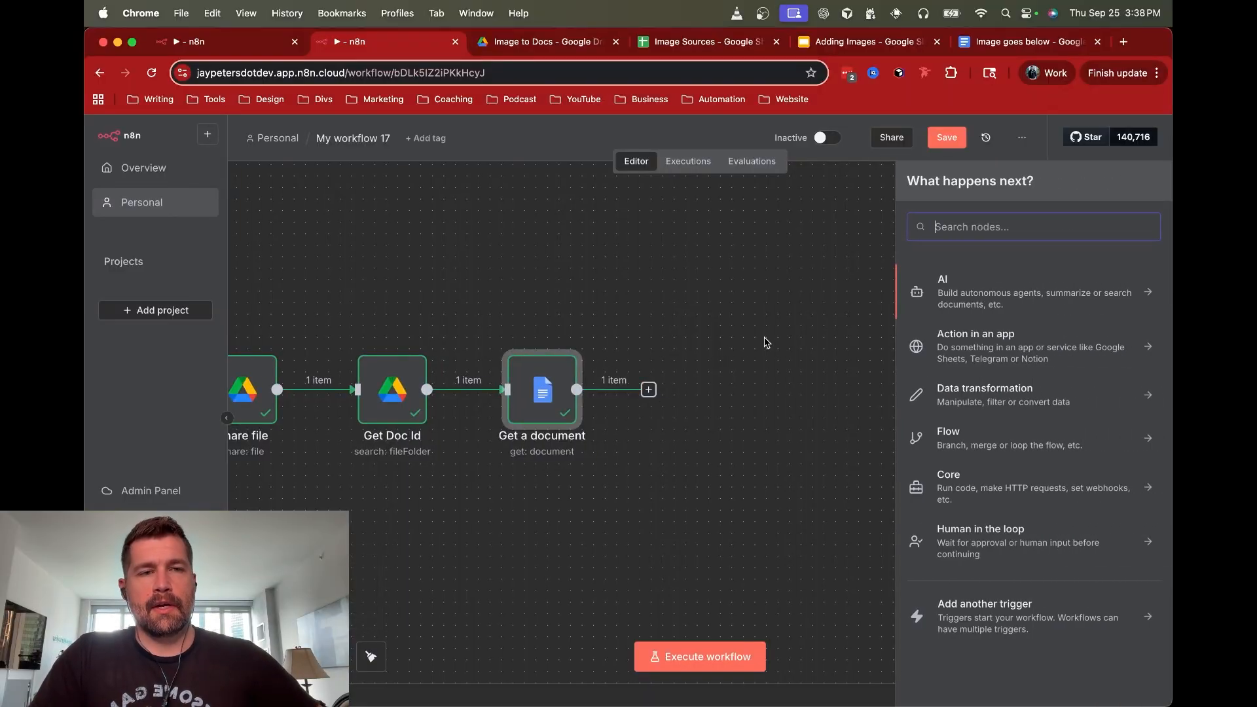
pyautogui.write('set')
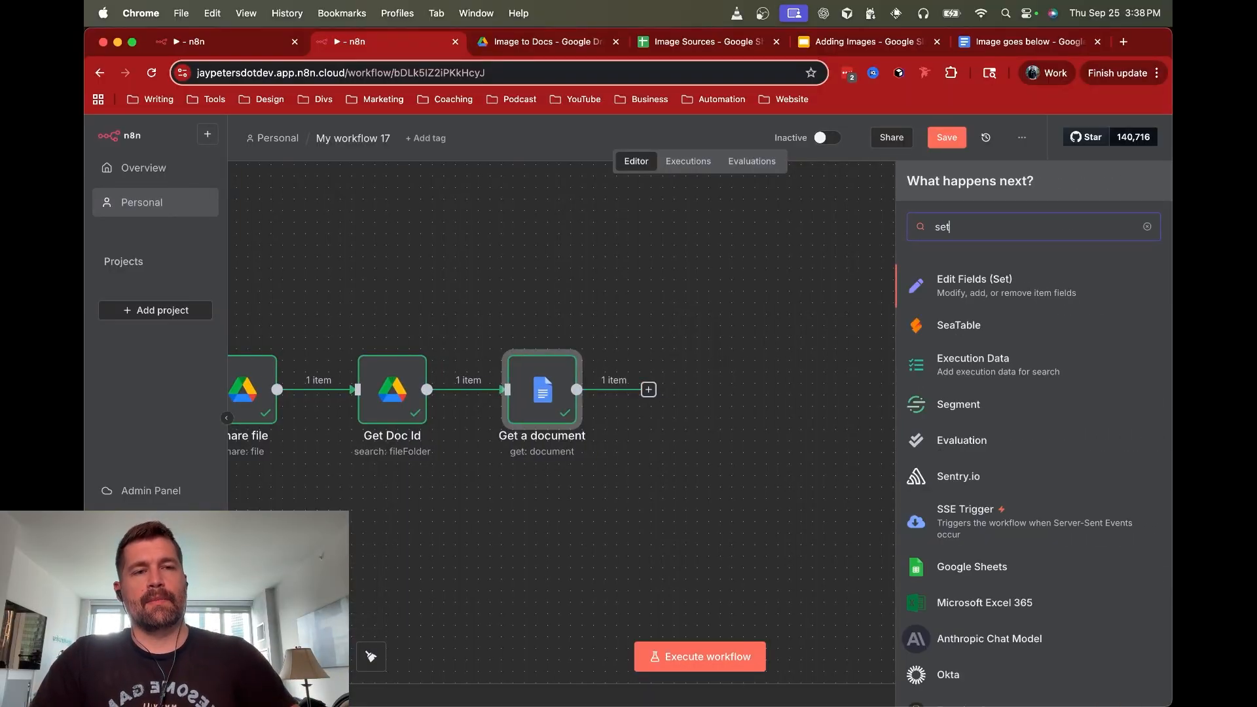
pyautogui.click(971, 283)
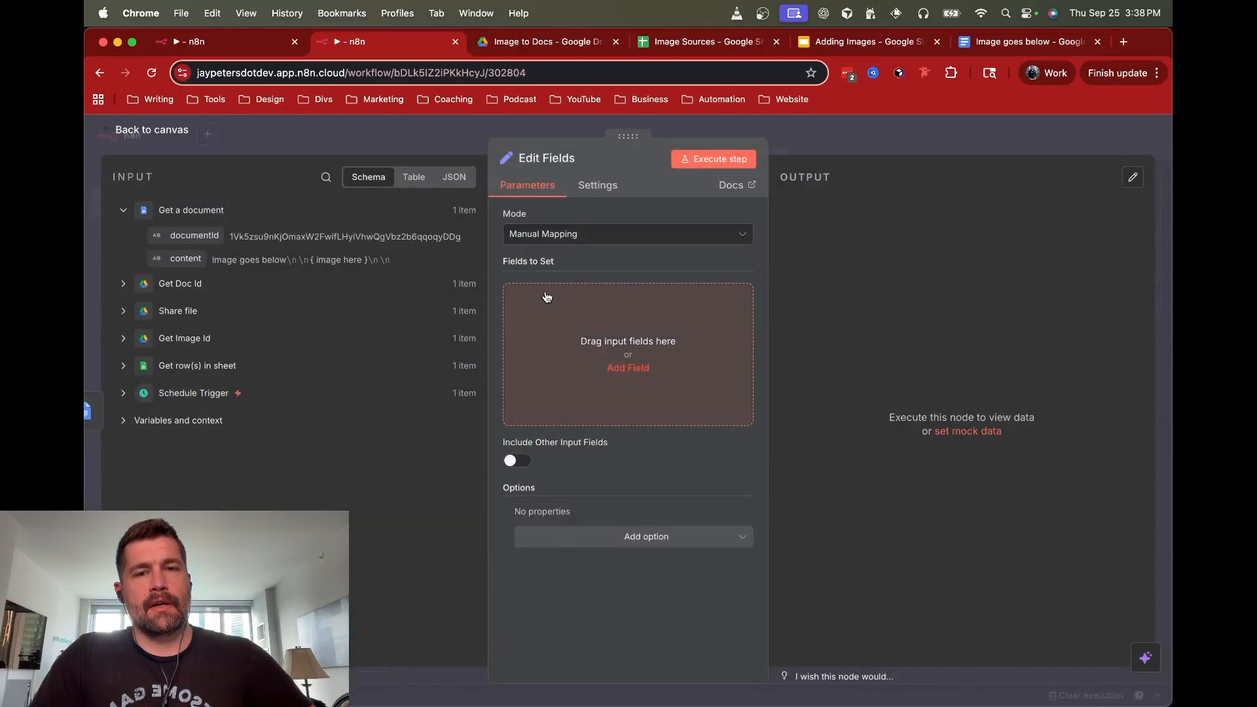
# Add a string field named imagePlaceholder to the Edit Fields node
pyautogui.click(549, 296)
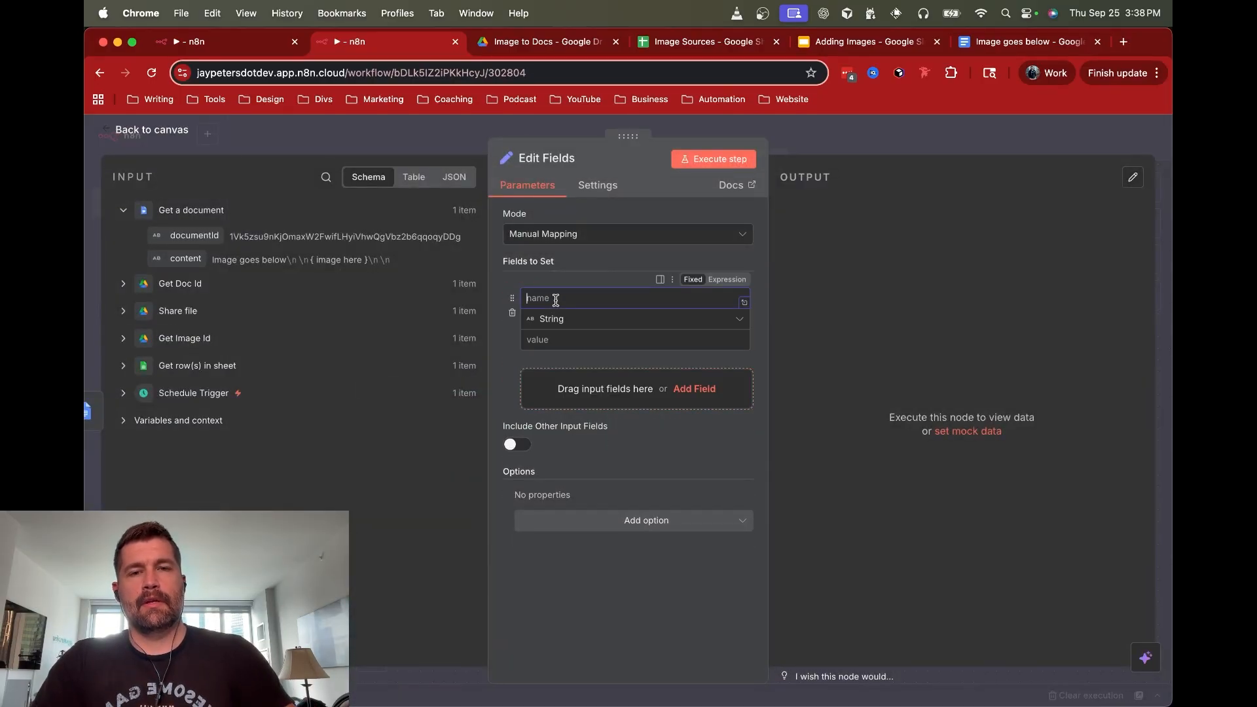
pyautogui.write('imag')
pyautogui.press('BackSpace')
pyautogui.press('BackSpace')
pyautogui.press('BackSpace')
pyautogui.press('BackSpace')
pyautogui.press('BackSpace')
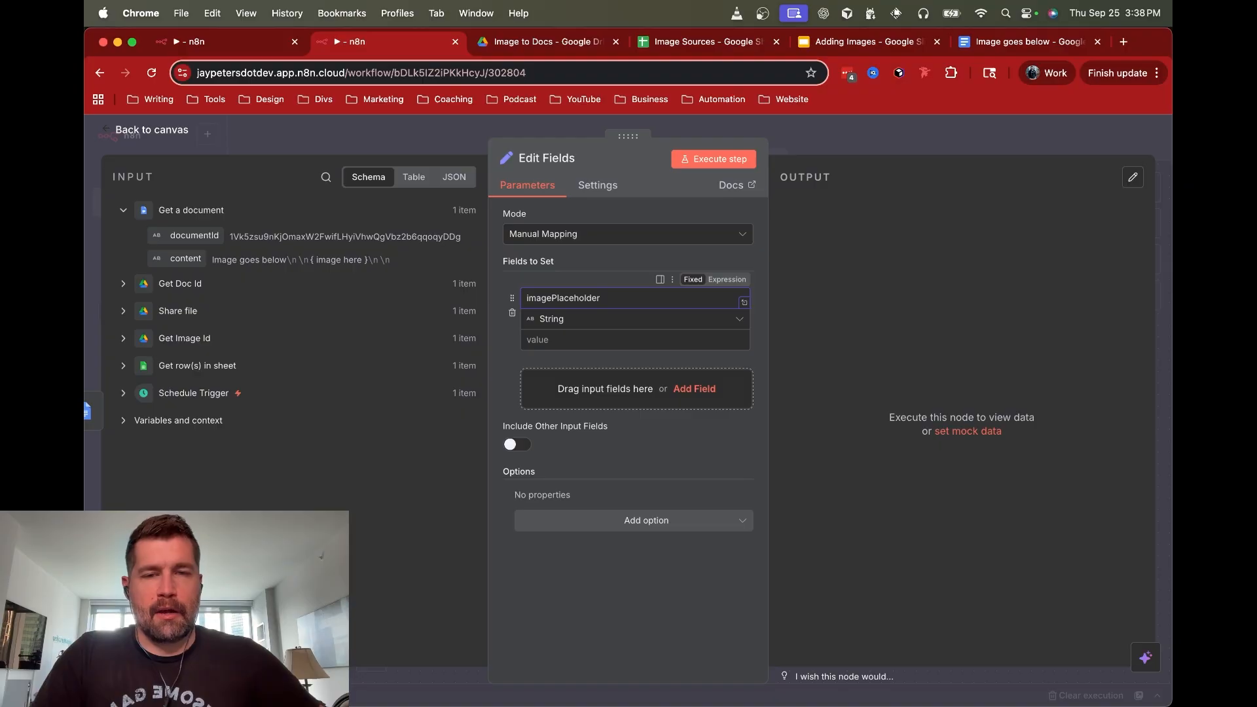
# Set the imagePlaceholder value to "{ image here }", copied from the content returned by Get a document
pyautogui.click(552, 339)
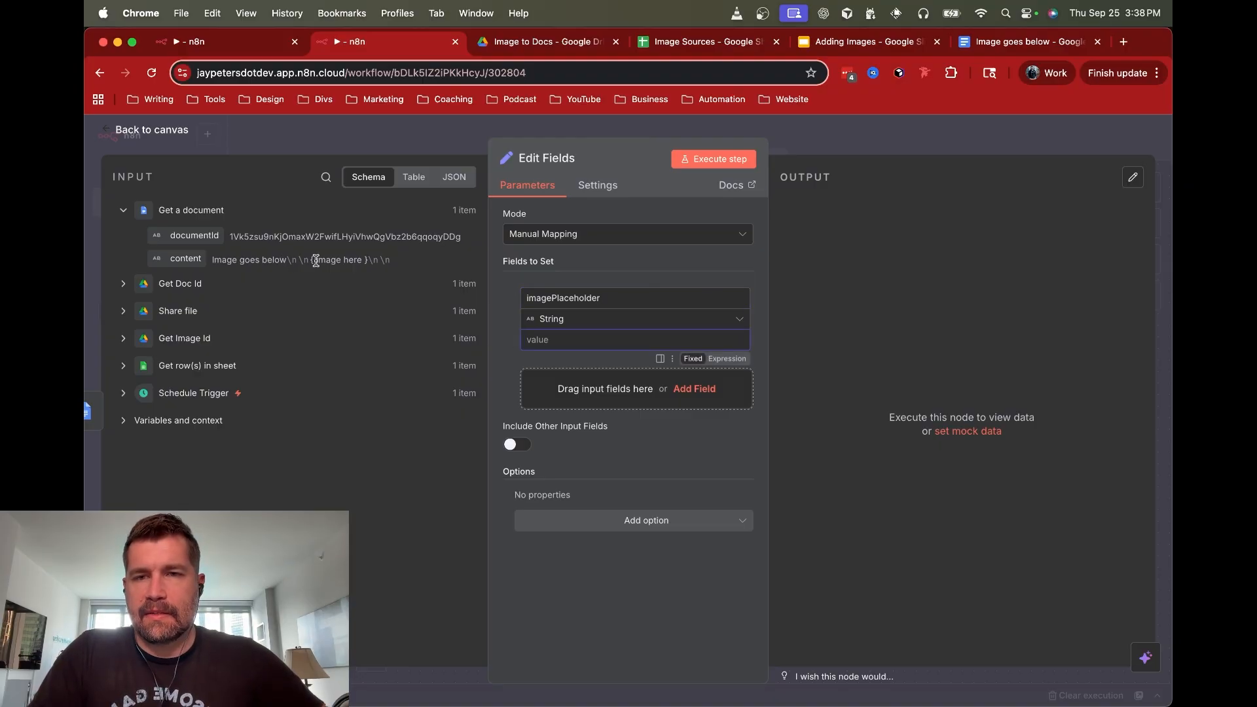
pyautogui.moveTo(311, 260); pyautogui.dragTo(368, 258)
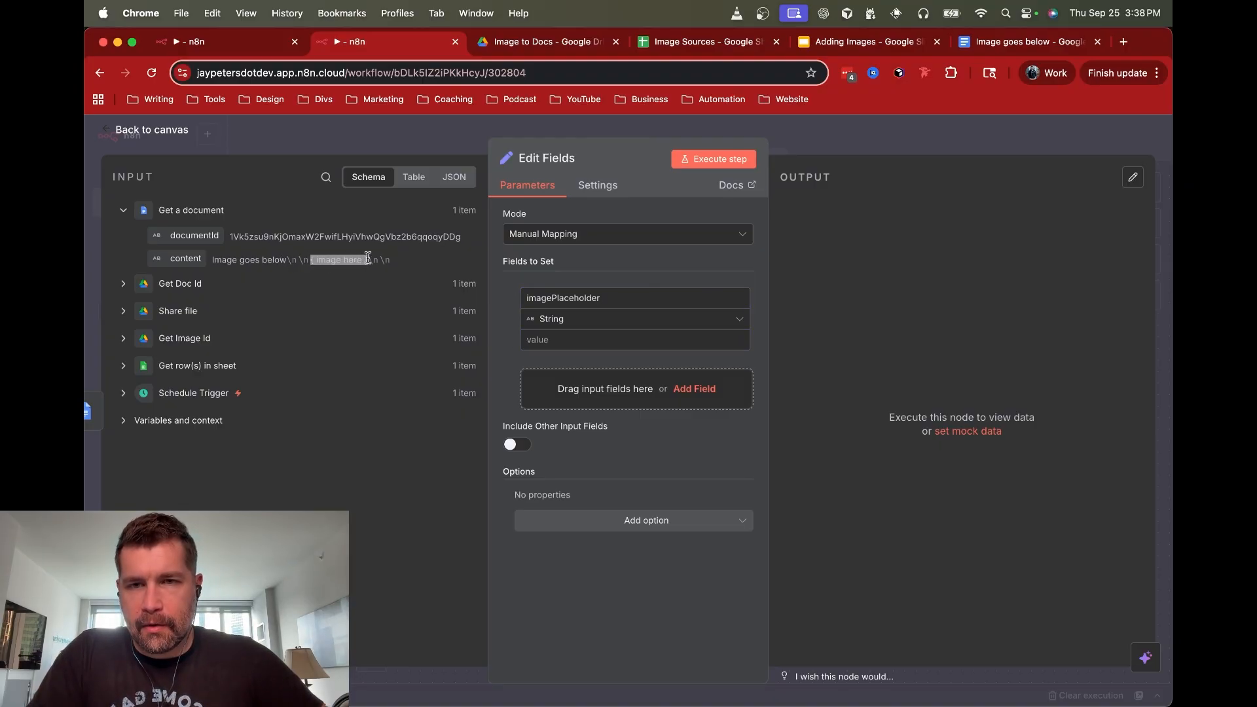
pyautogui.press('super+c')
pyautogui.click(557, 339)
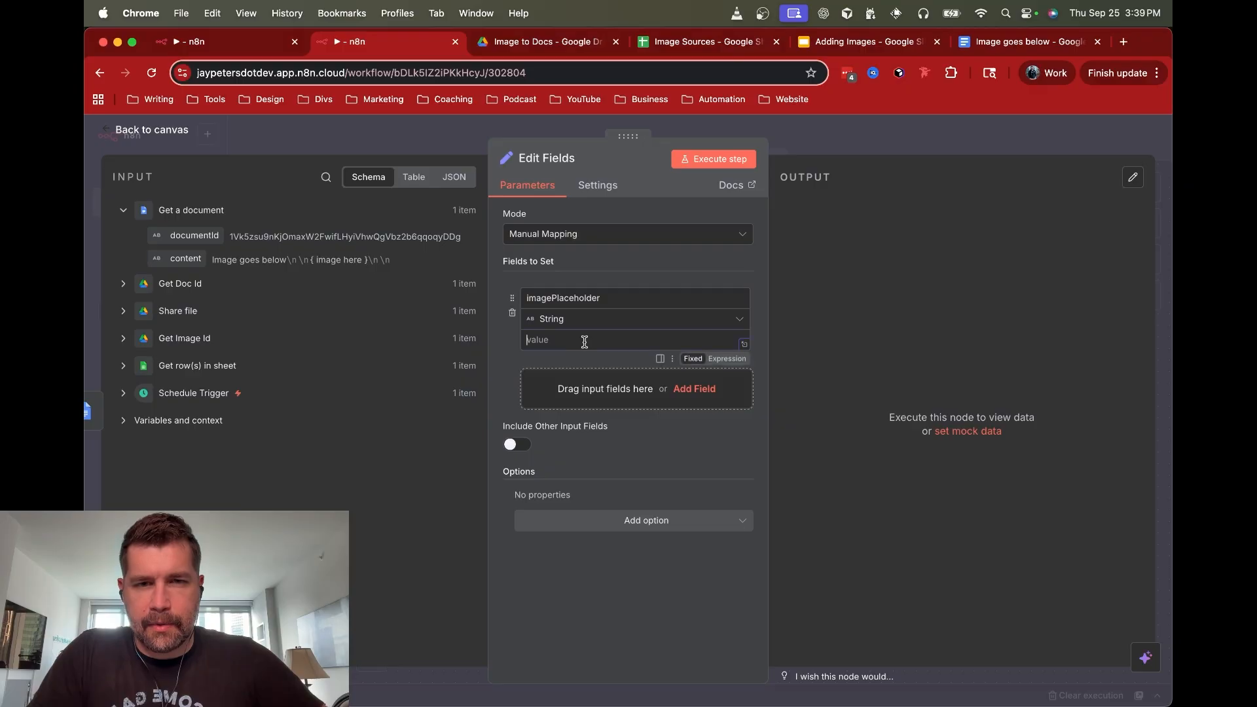
pyautogui.press('super+v')
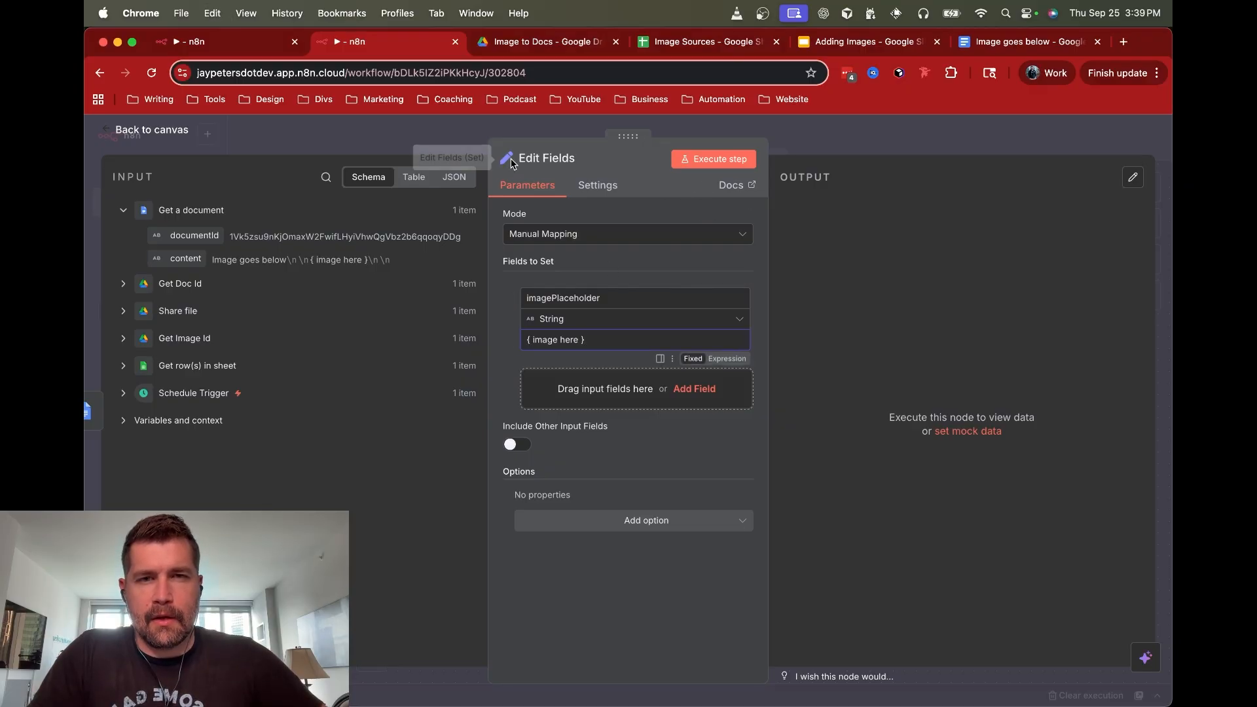
# Rename the Edit Fields node to "Set Image Placeholder", test it, and return to the canvas
pyautogui.click(546, 158)
pyautogui.write('Set ')
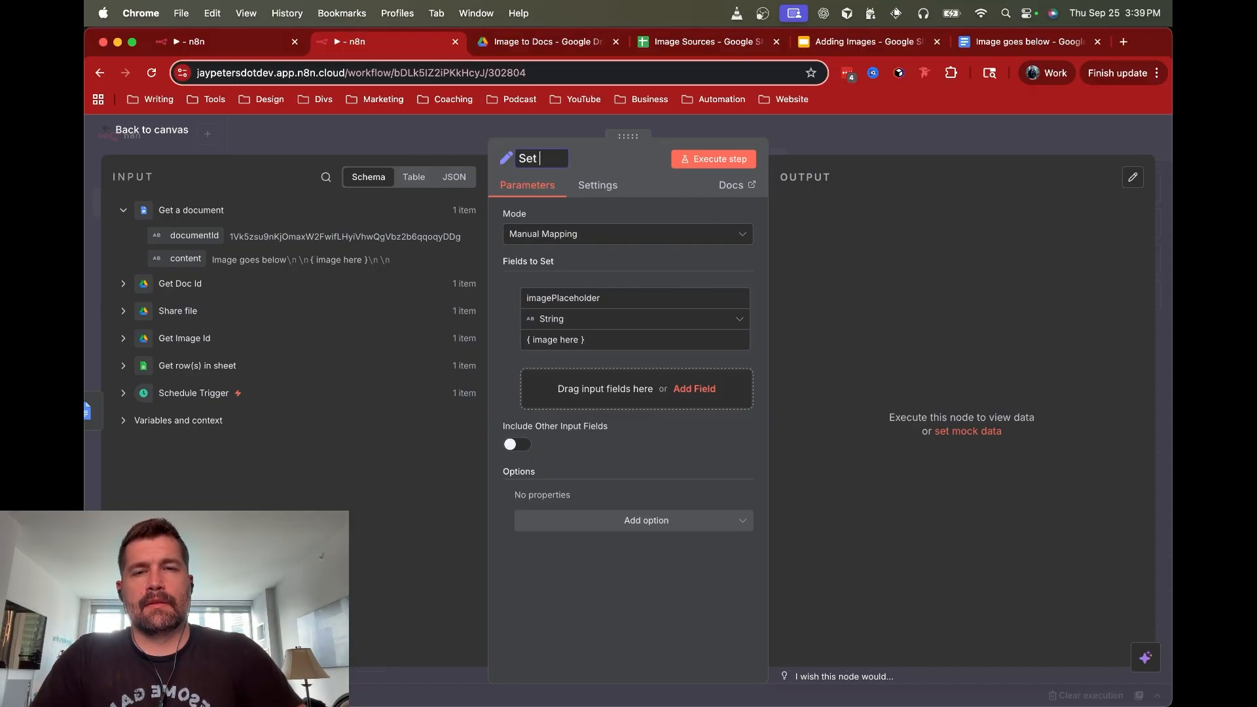
pyautogui.write('Image Placeho')
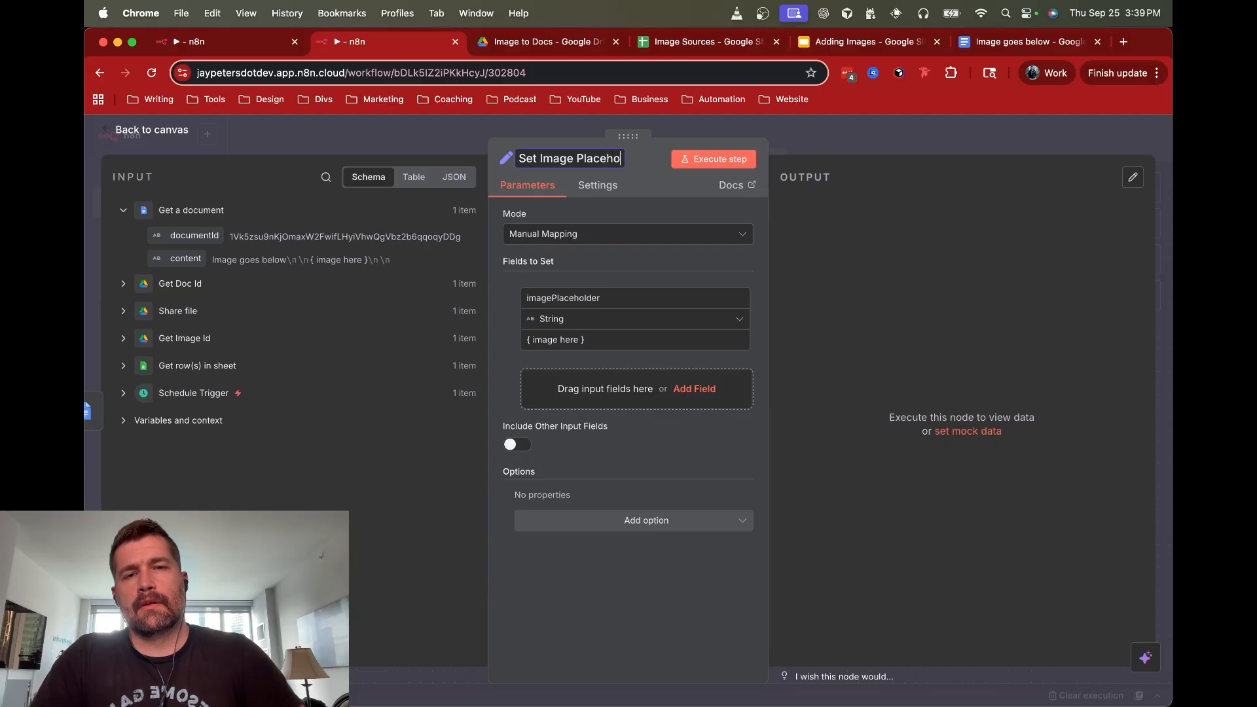
pyautogui.write('lder')
pyautogui.click(713, 159)
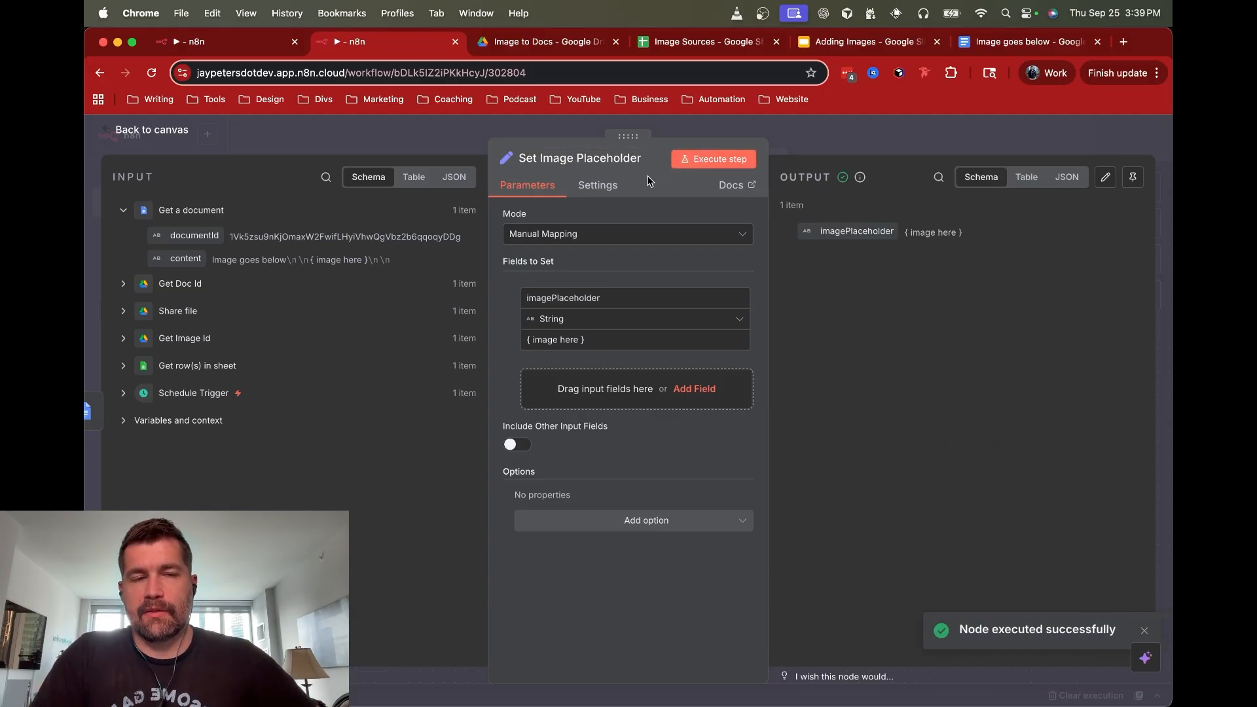
pyautogui.click(860, 138)
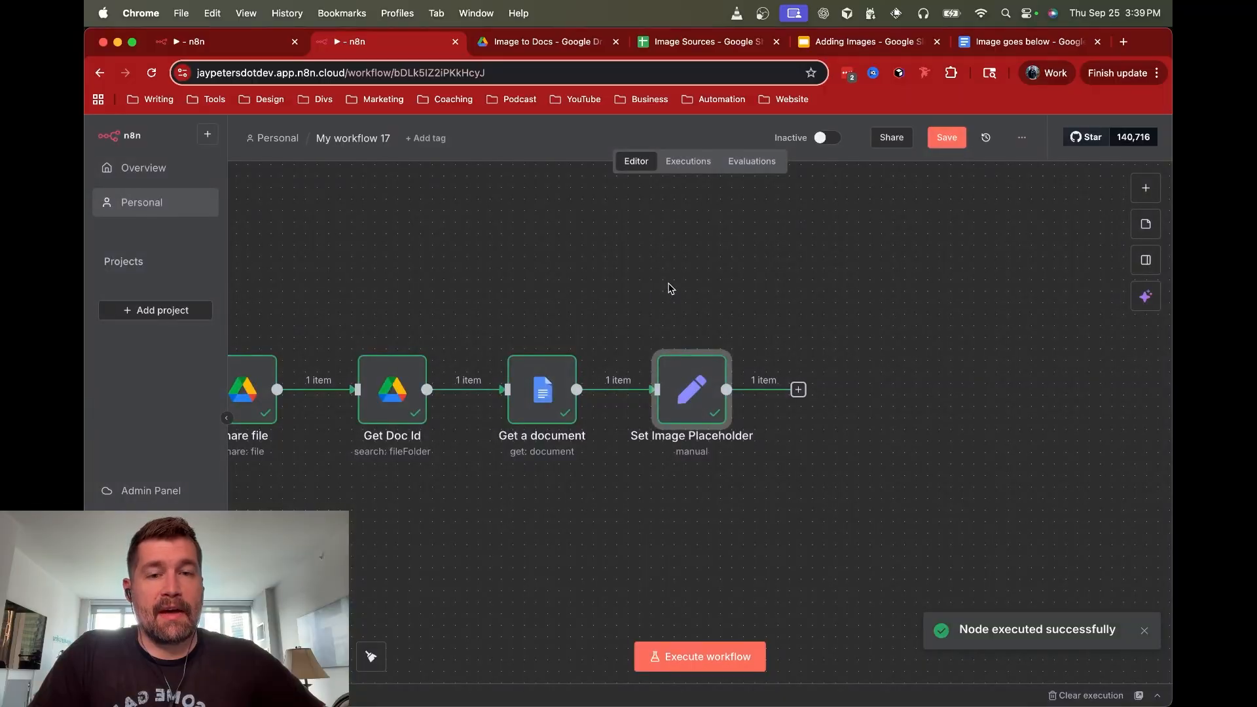
# Reopen Set Image Placeholder and compare its value with the placeholder text in the input content, the Google Doc and the Slides deck
pyautogui.hscroll(3, 670, 288)
pyautogui.moveTo(509, 401)
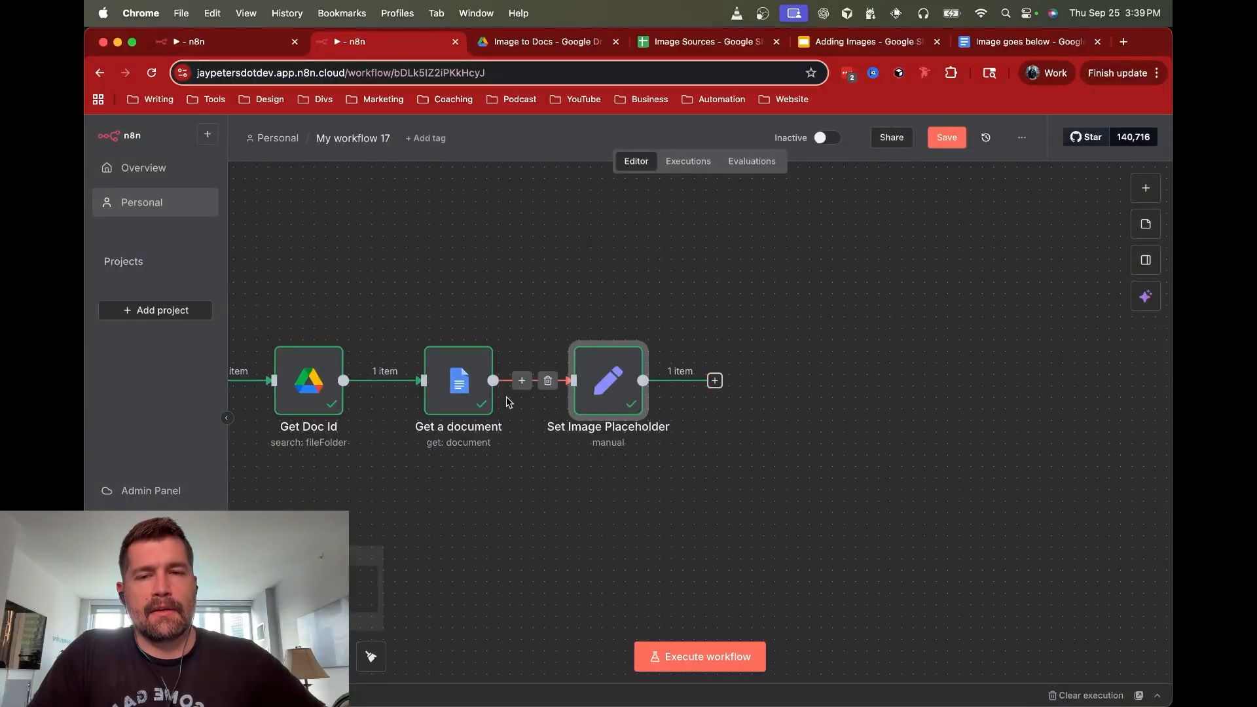
pyautogui.doubleClick(608, 380)
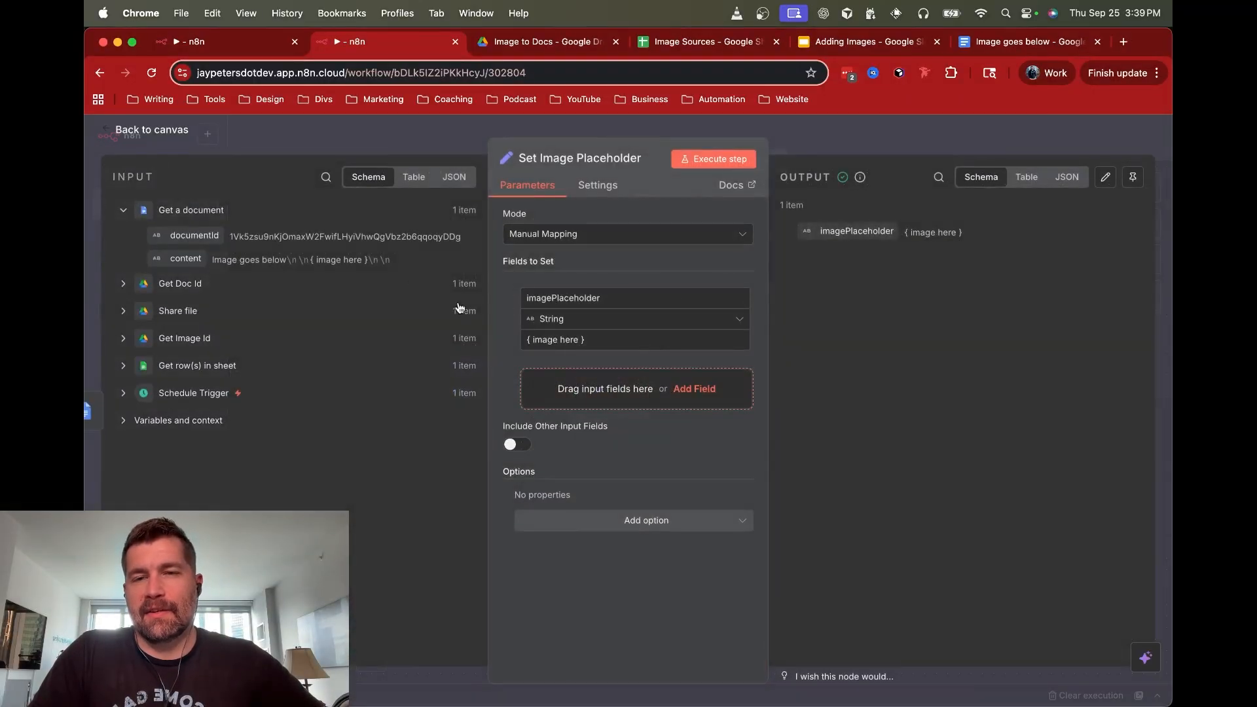
pyautogui.moveTo(310, 261); pyautogui.dragTo(368, 269)
pyautogui.click(368, 269)
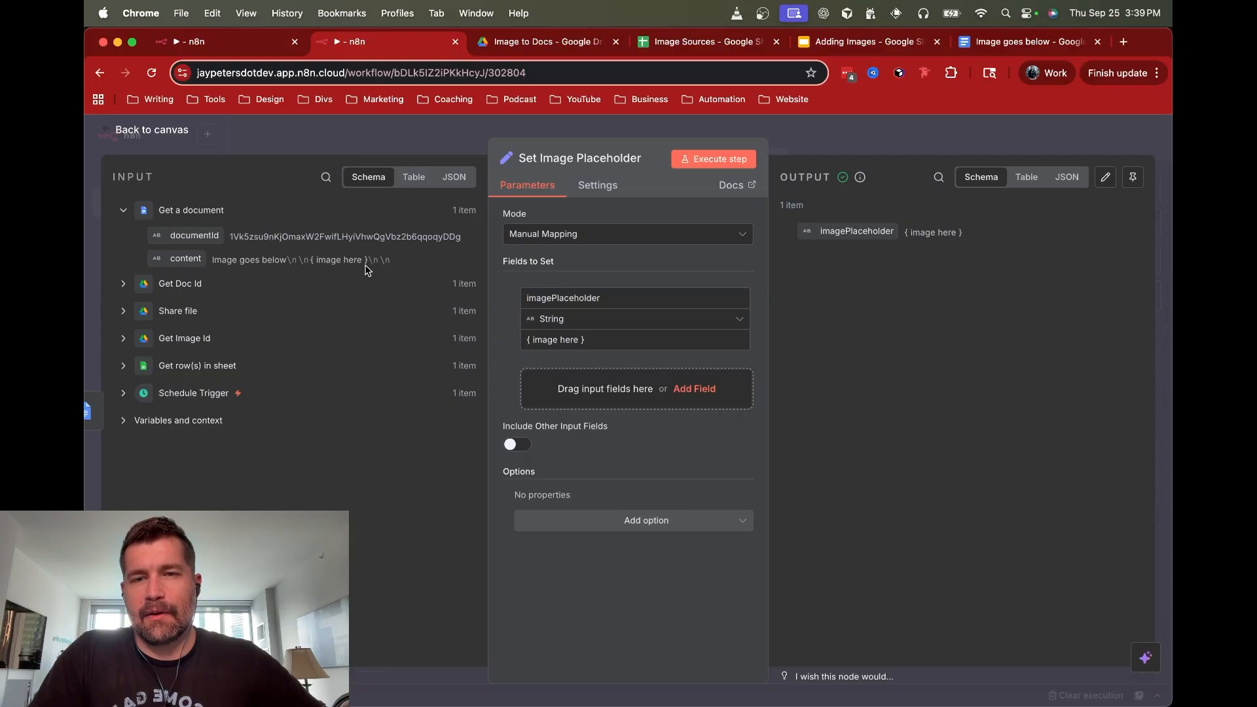
pyautogui.click(582, 340)
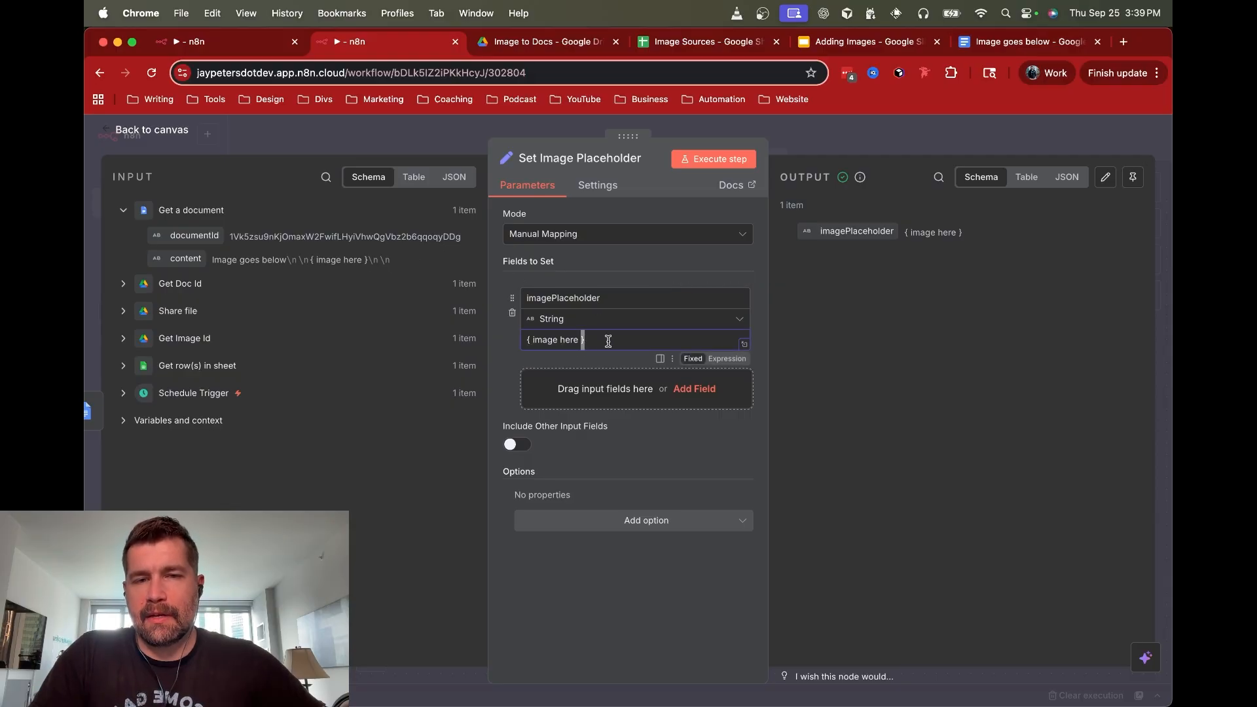
pyautogui.click(1019, 44)
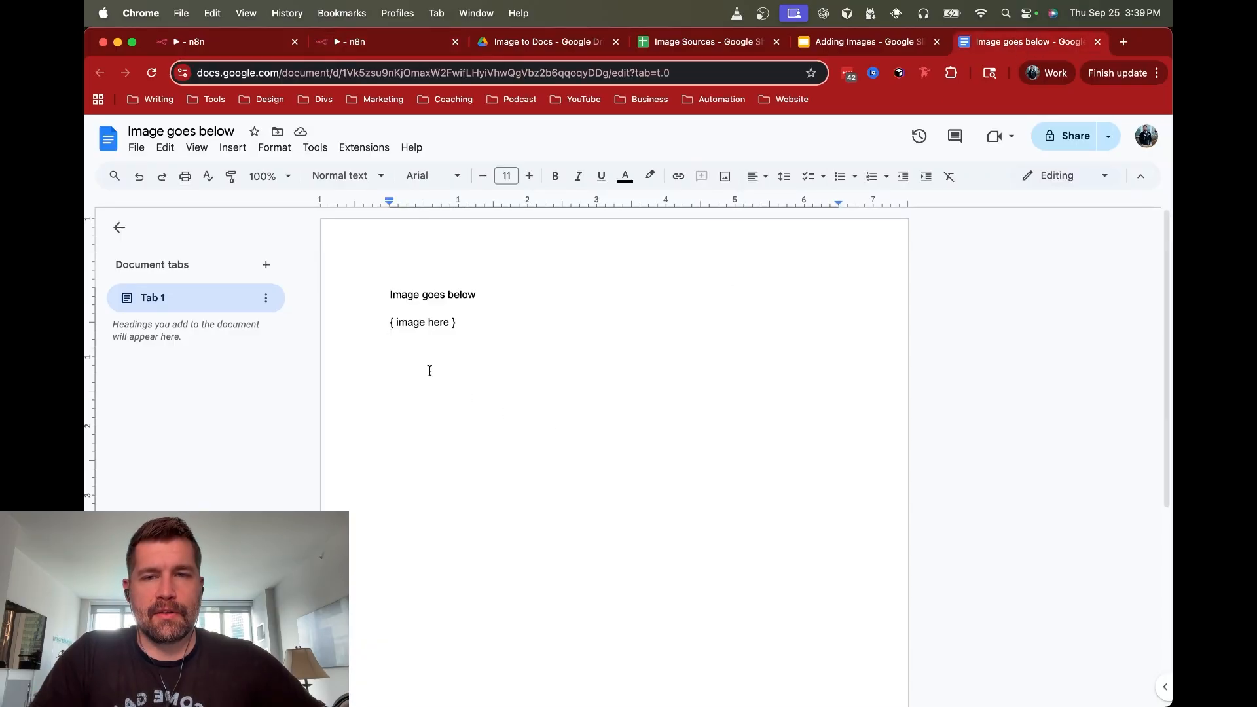
pyautogui.click(846, 40)
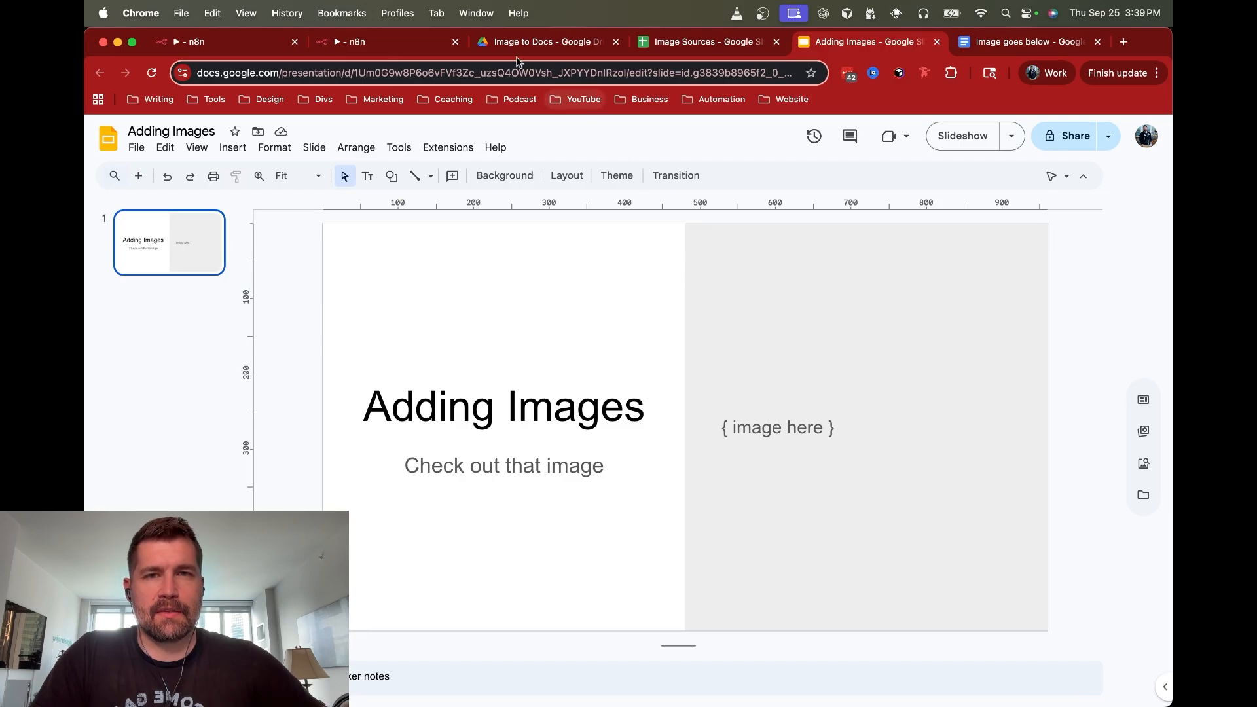
pyautogui.click(398, 45)
pyautogui.doubleClick(586, 338)
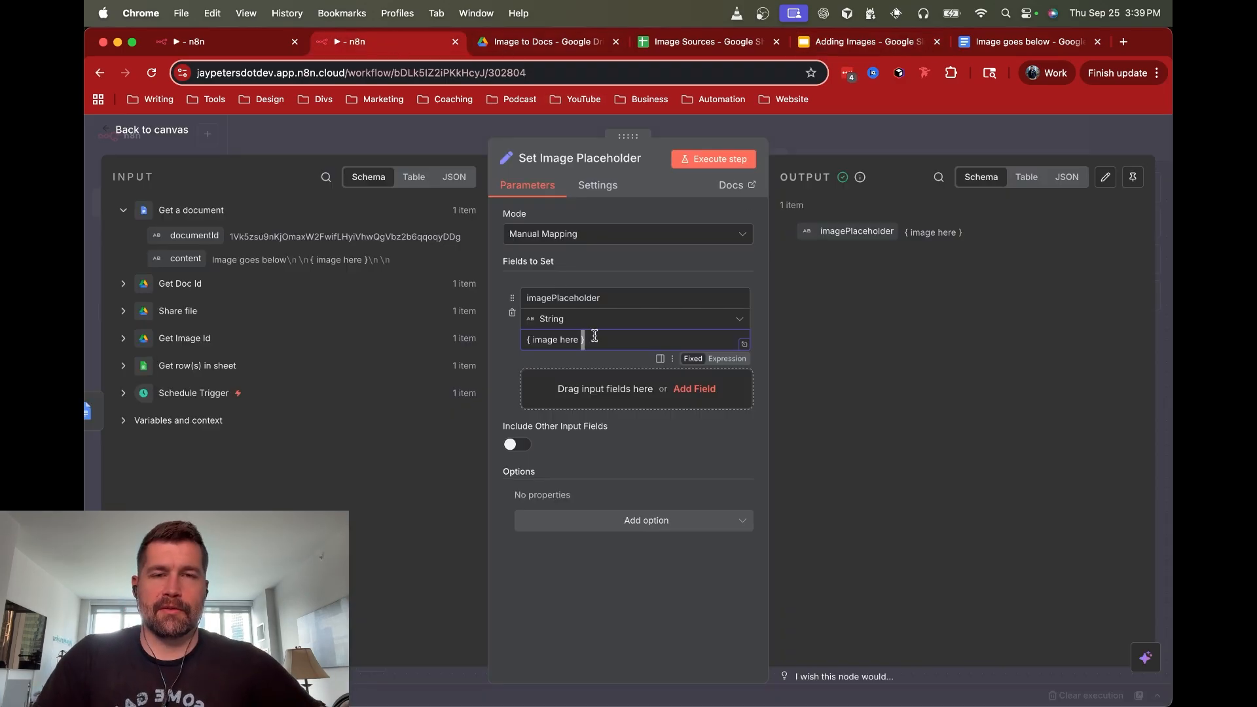
pyautogui.click(873, 142)
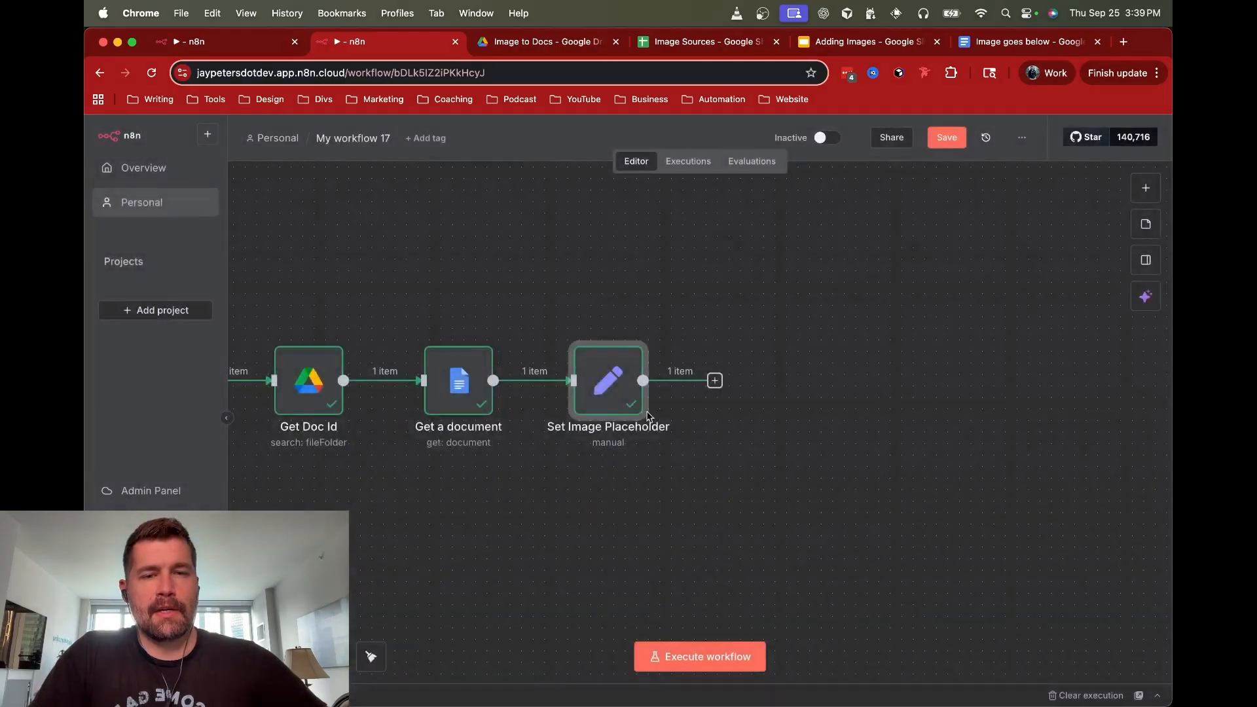
# Add an Edit Fields (Set) node after Set Image Placeholder and give it a string field named imageIndex
pyautogui.click(715, 383)
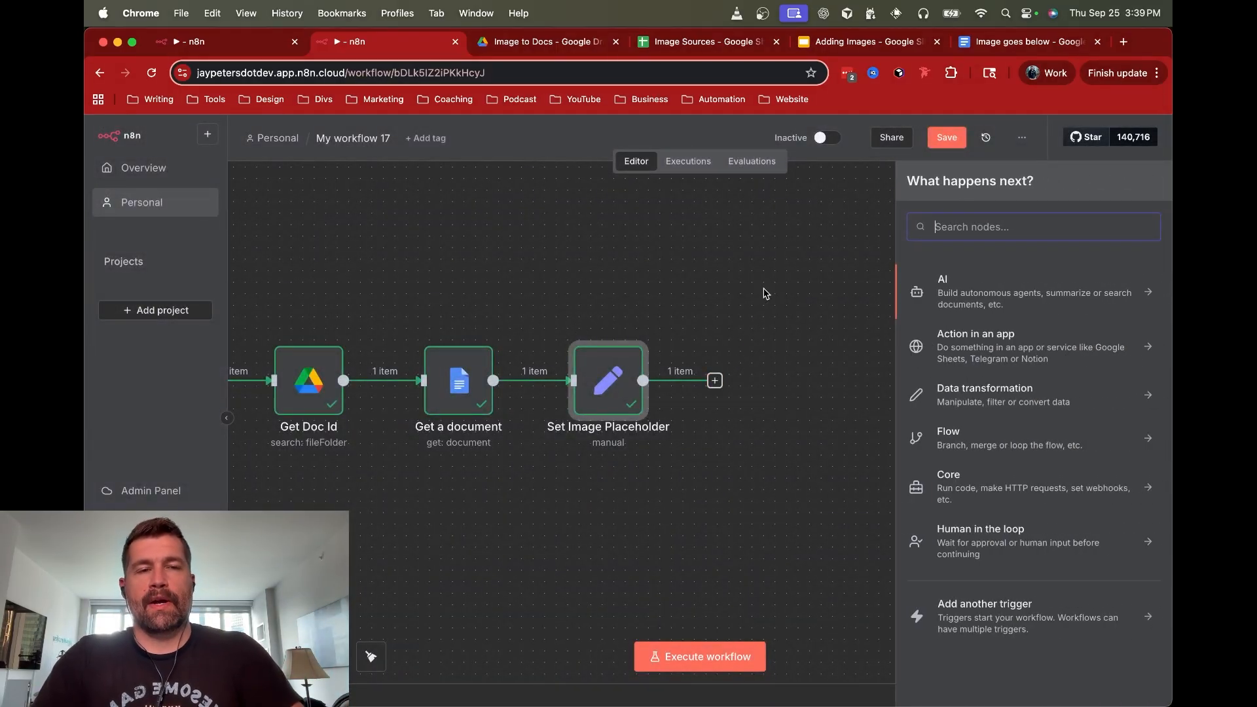
pyautogui.write('set')
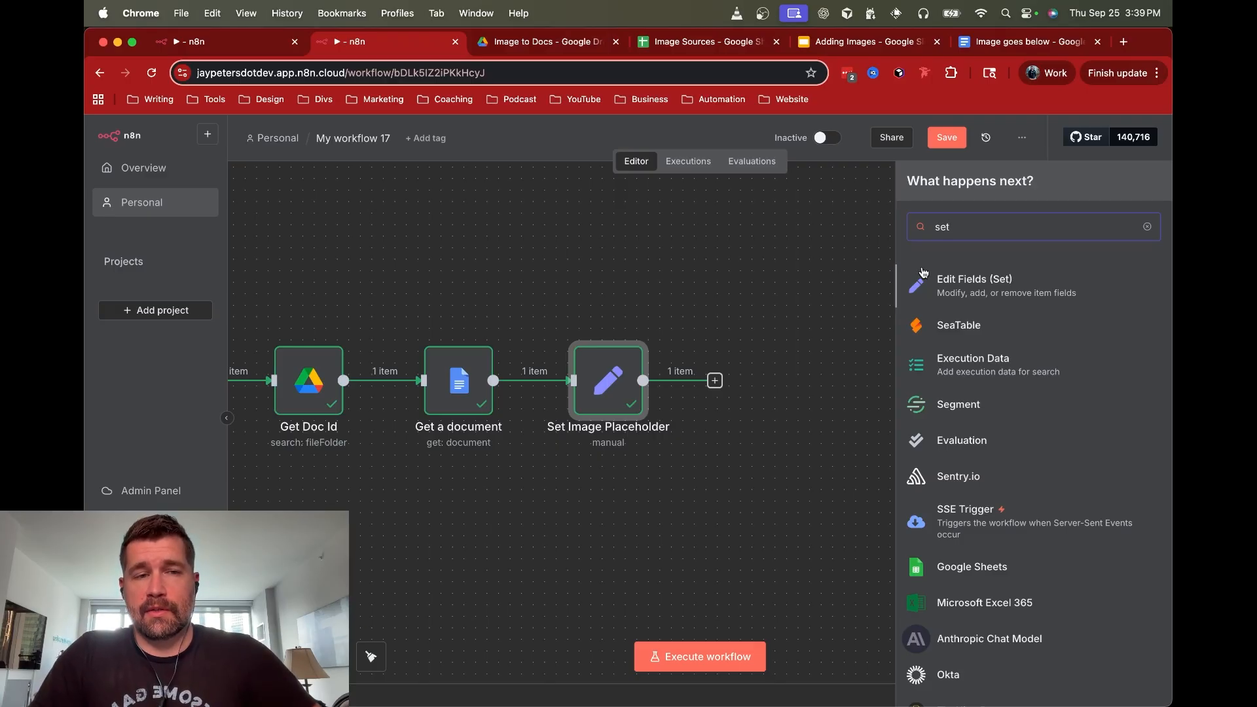
pyautogui.click(951, 291)
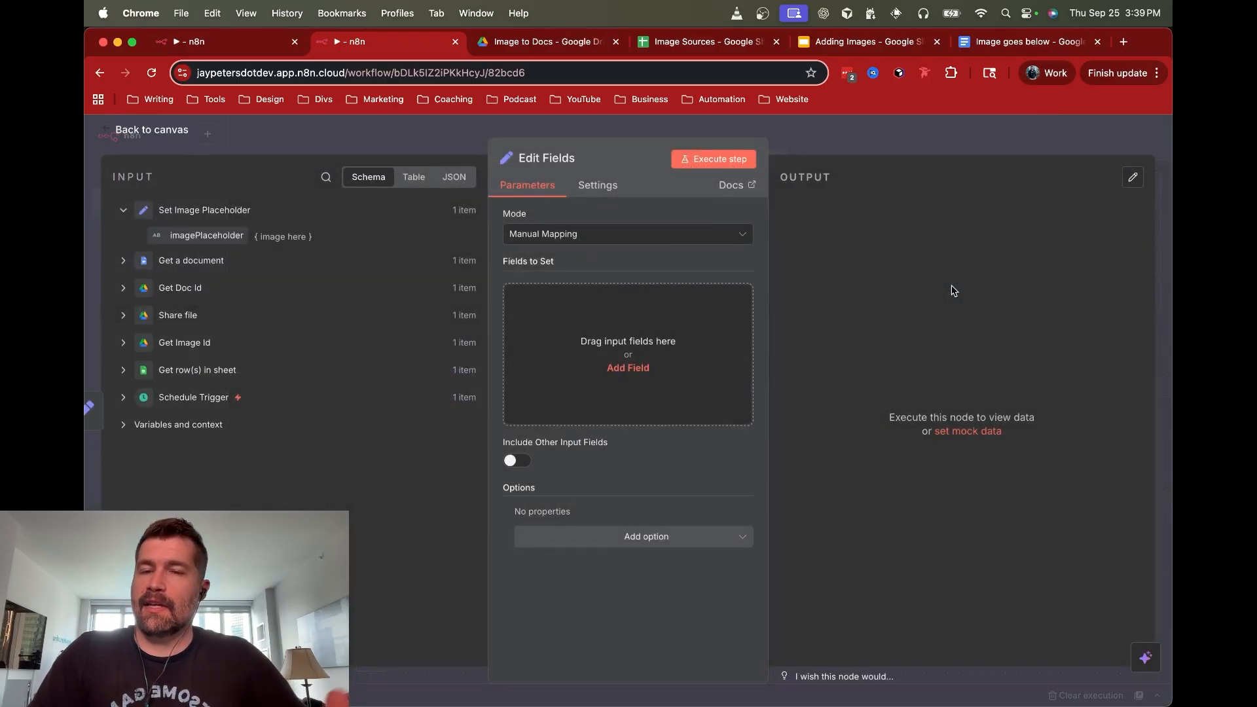
pyautogui.click(527, 292)
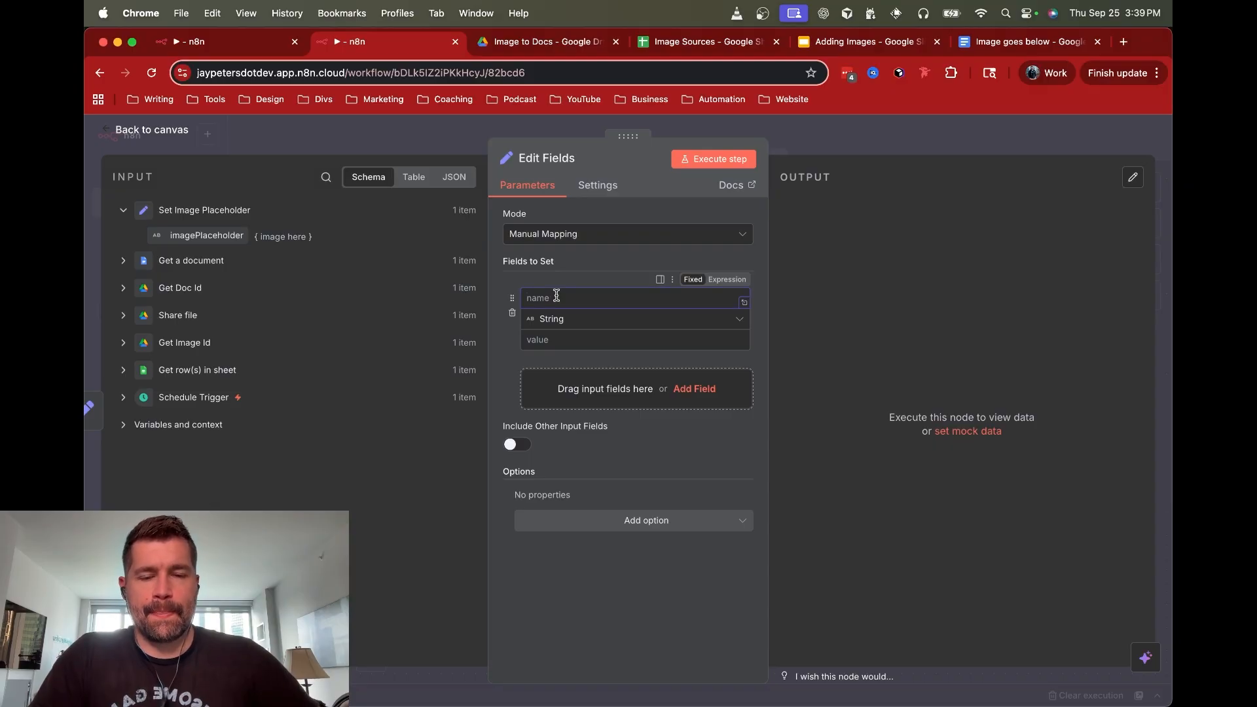
pyautogui.write('imageIndex')
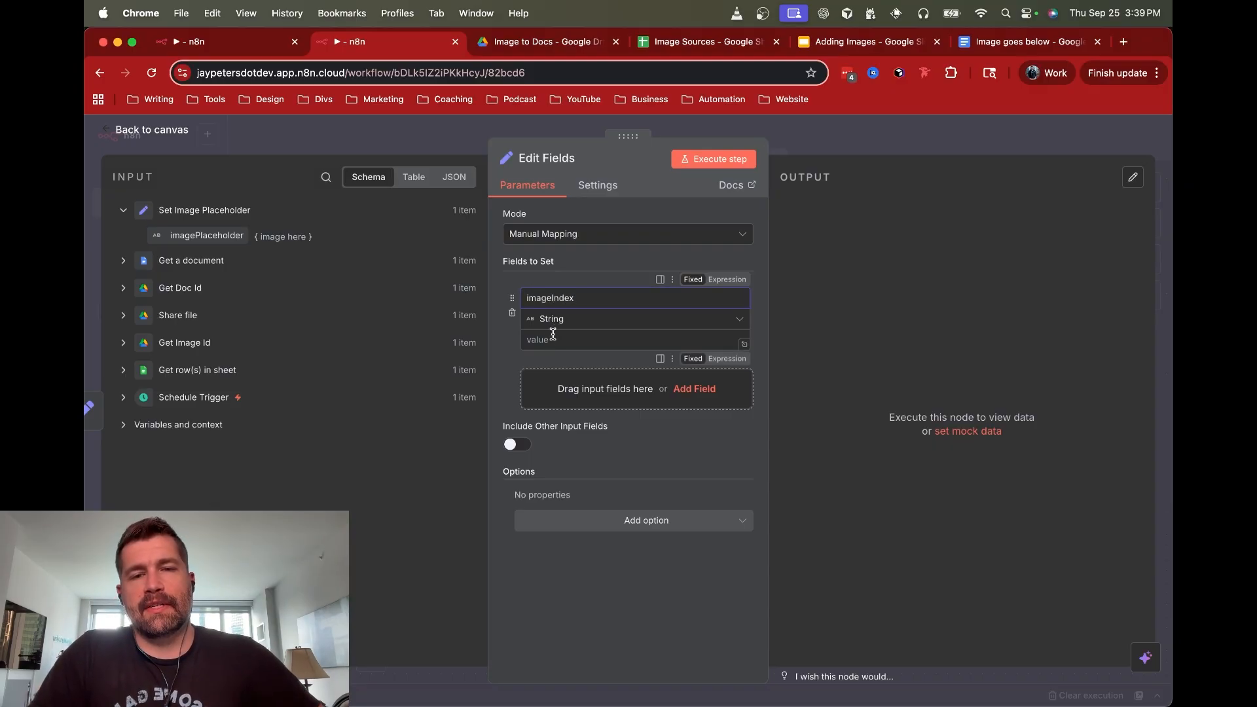
# Make the imageIndex value an expression that references the content output of Get a document
pyautogui.click(674, 340)
pyautogui.click(727, 358)
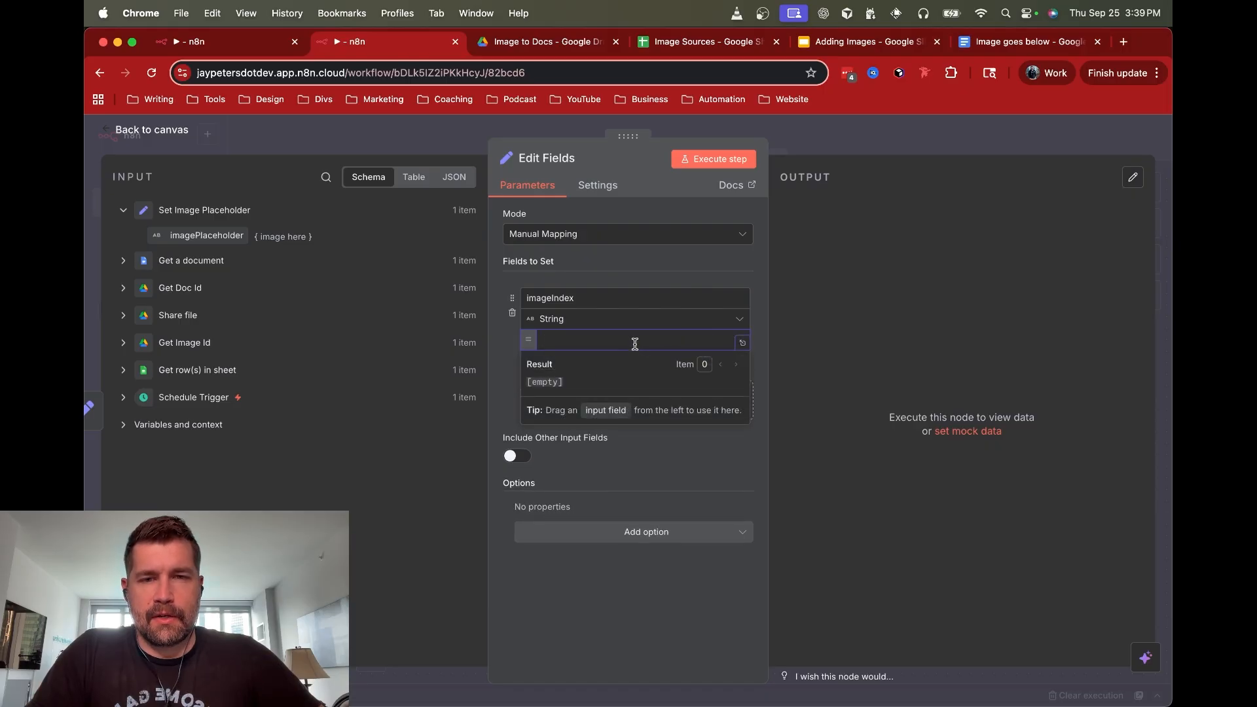
pyautogui.click(123, 210)
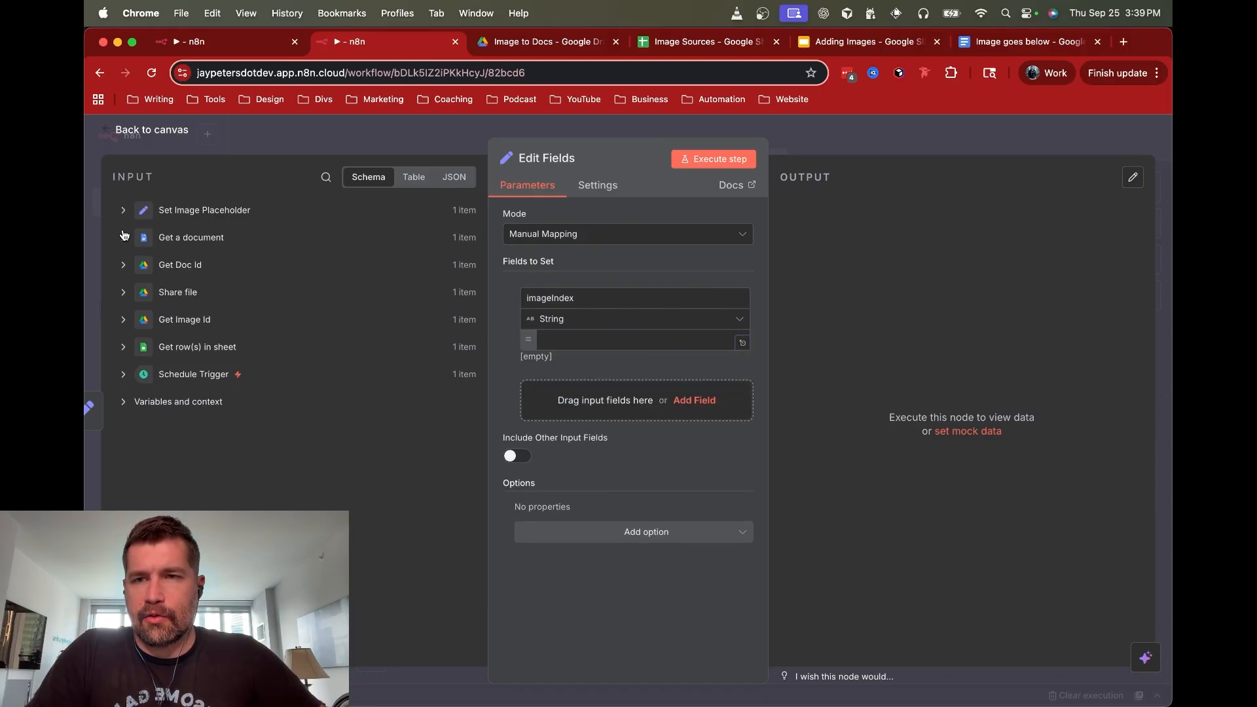
pyautogui.click(123, 237)
pyautogui.moveTo(188, 289); pyautogui.dragTo(565, 352)
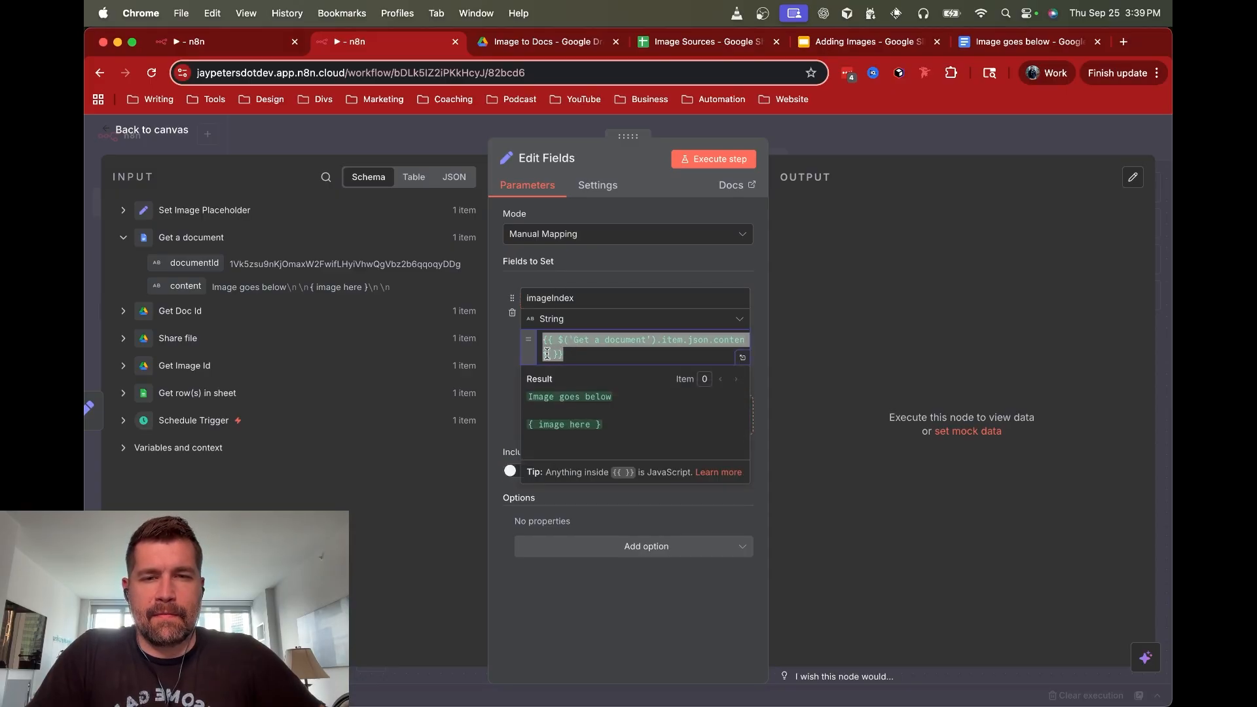
# Extend the imageIndex expression with indexOf(), using $json.imagePlaceholder from Set Image Placeholder as the search string
pyautogui.click(547, 354)
pyautogui.write('.inde')
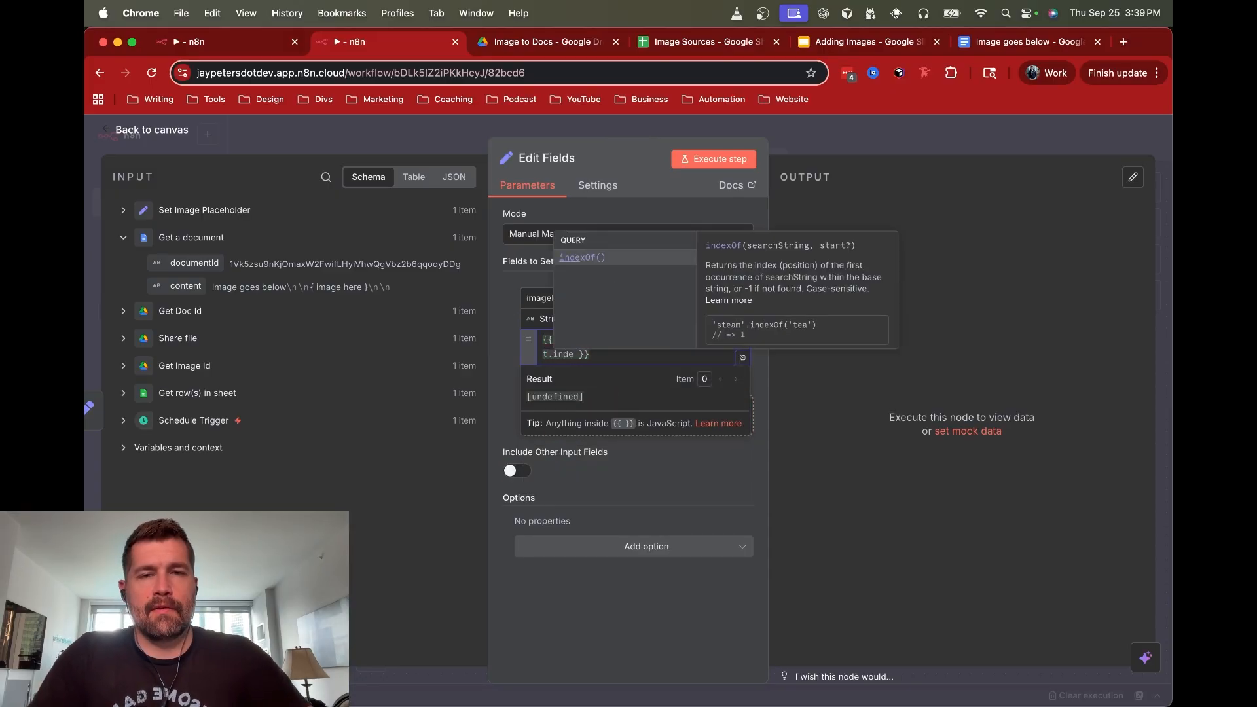
pyautogui.press('Return')
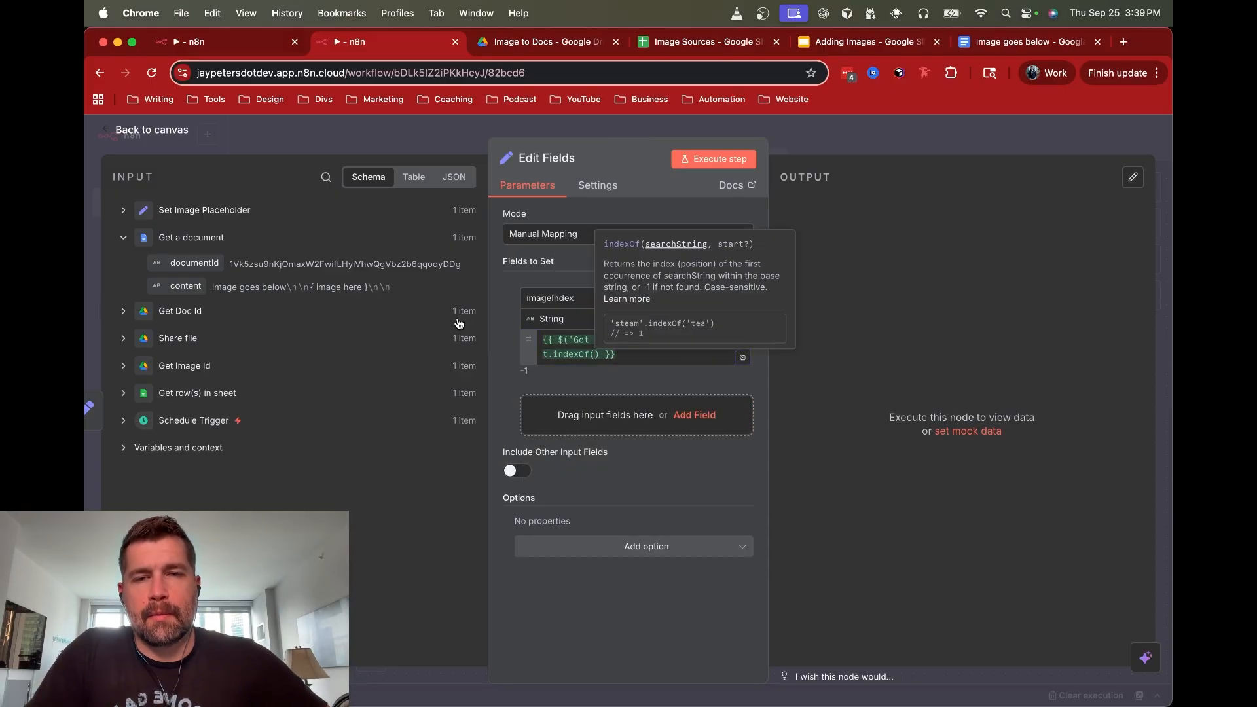
pyautogui.click(123, 210)
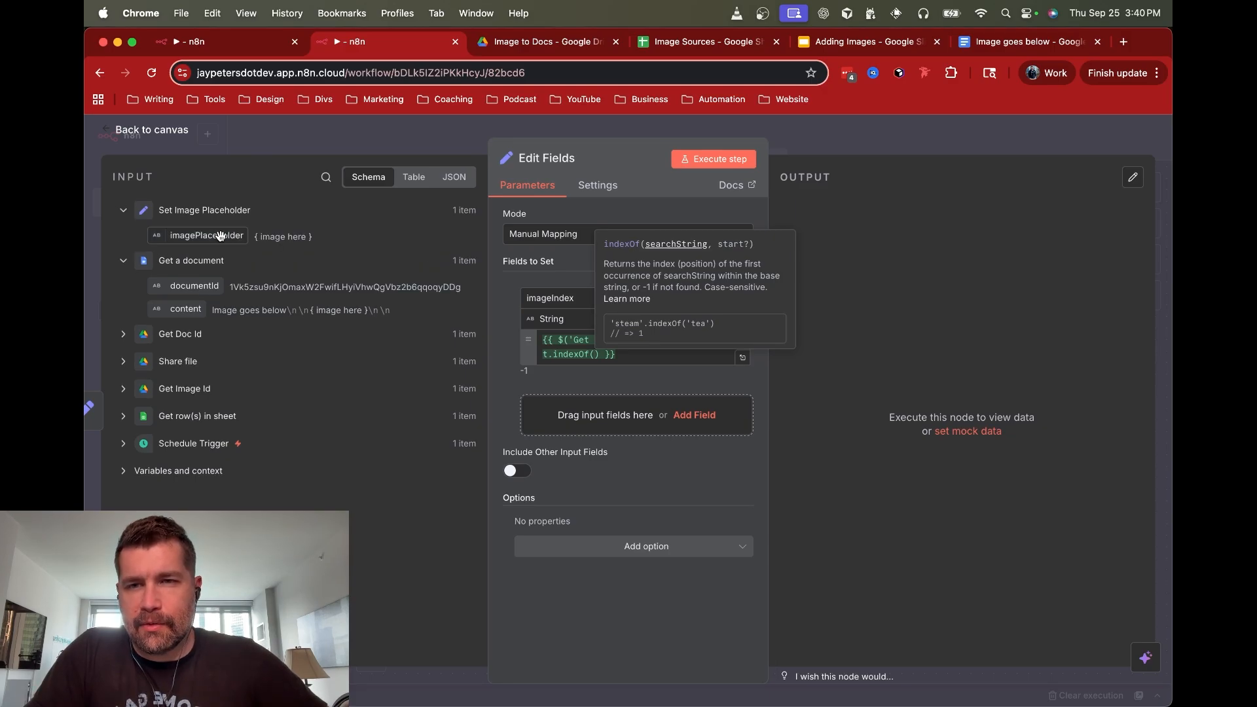
pyautogui.moveTo(216, 237); pyautogui.dragTo(597, 360)
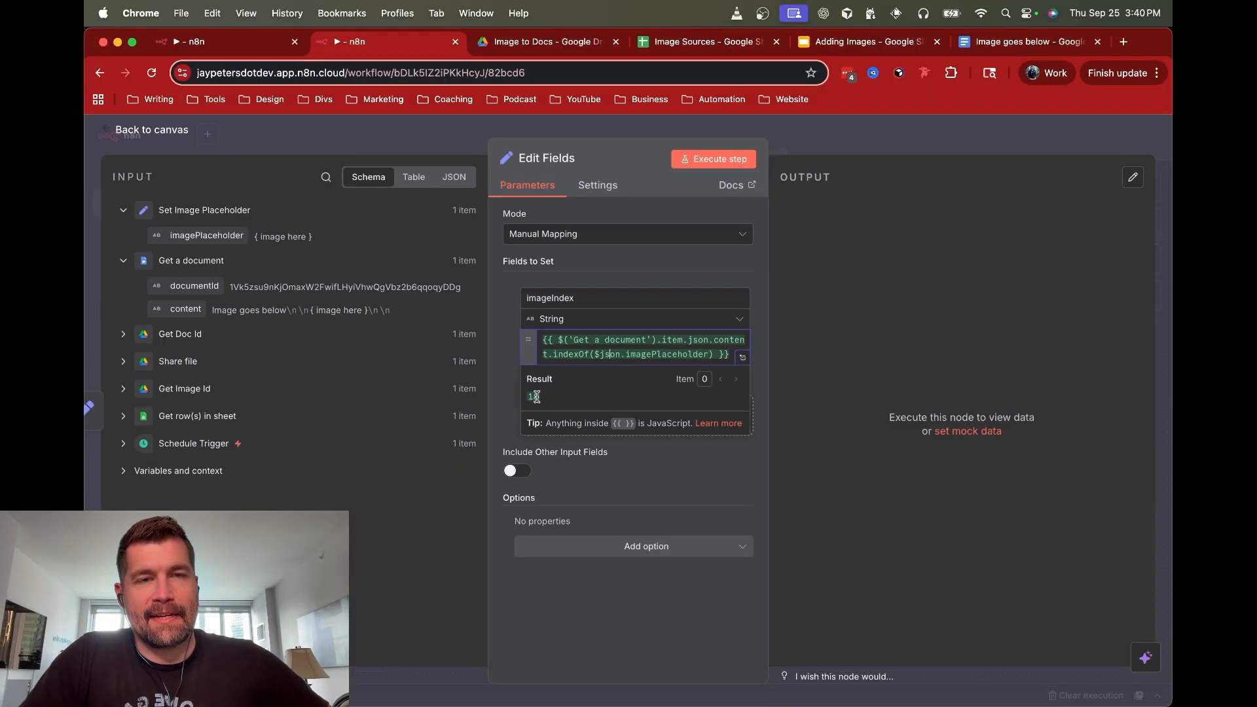
# Examine where the { image here } placeholder starts in the Google Doc relative to the beginning of the text
pyautogui.click(1015, 41)
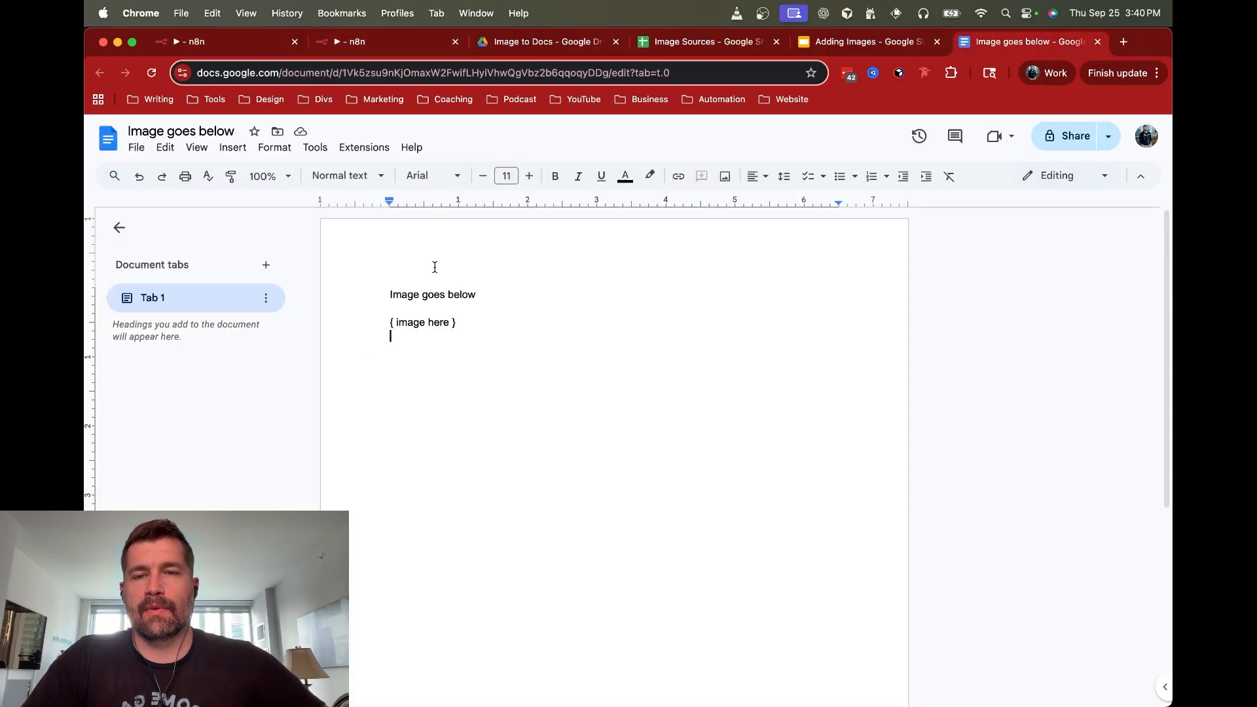
pyautogui.click(390, 298)
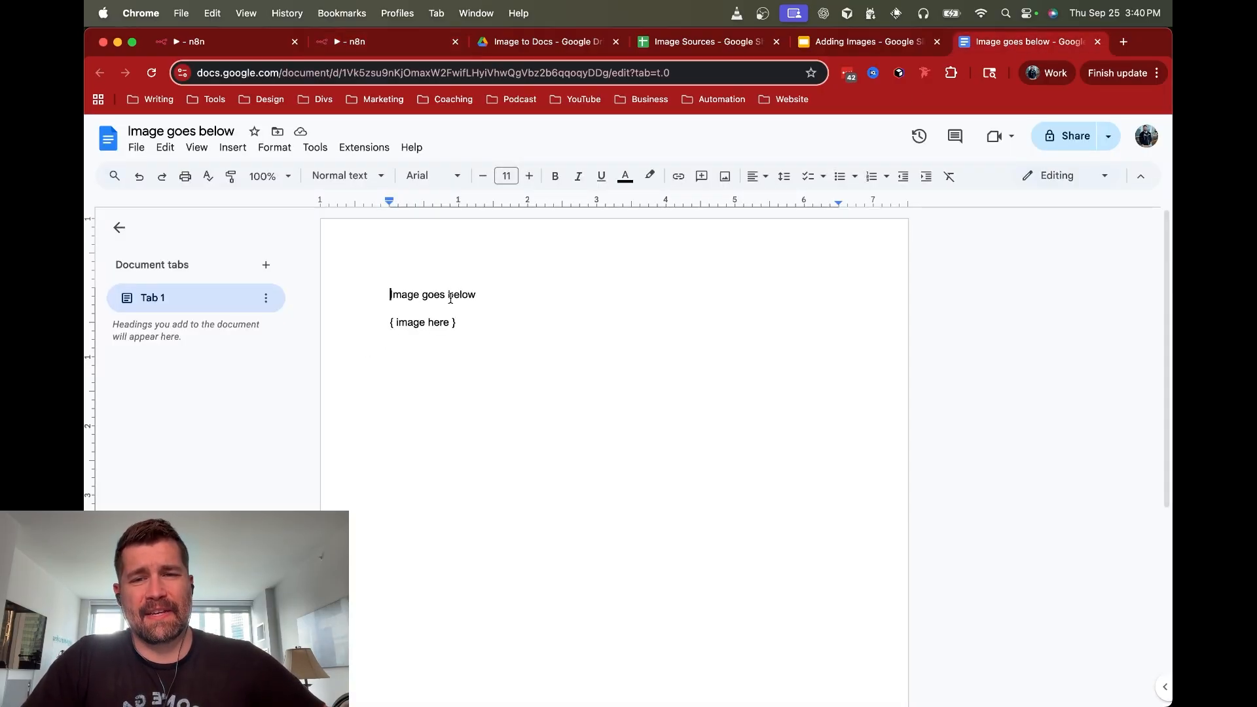
pyautogui.click(463, 333)
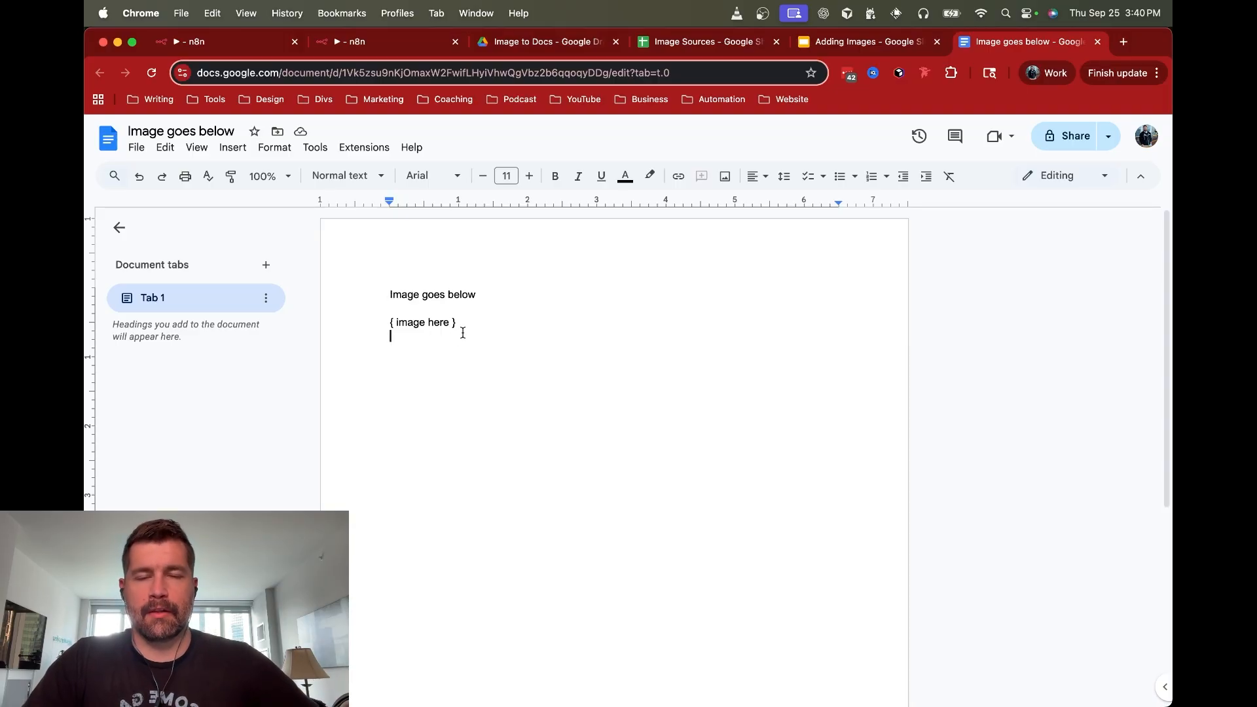
pyautogui.press('Up')
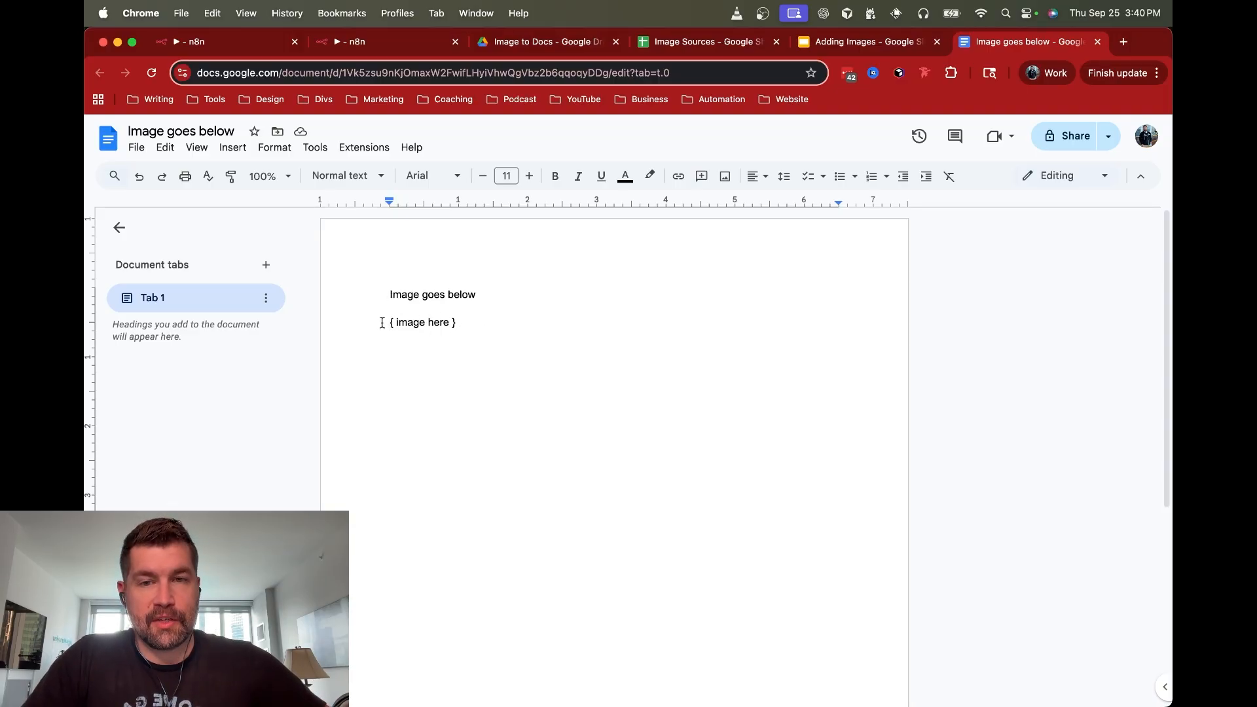
pyautogui.click(408, 43)
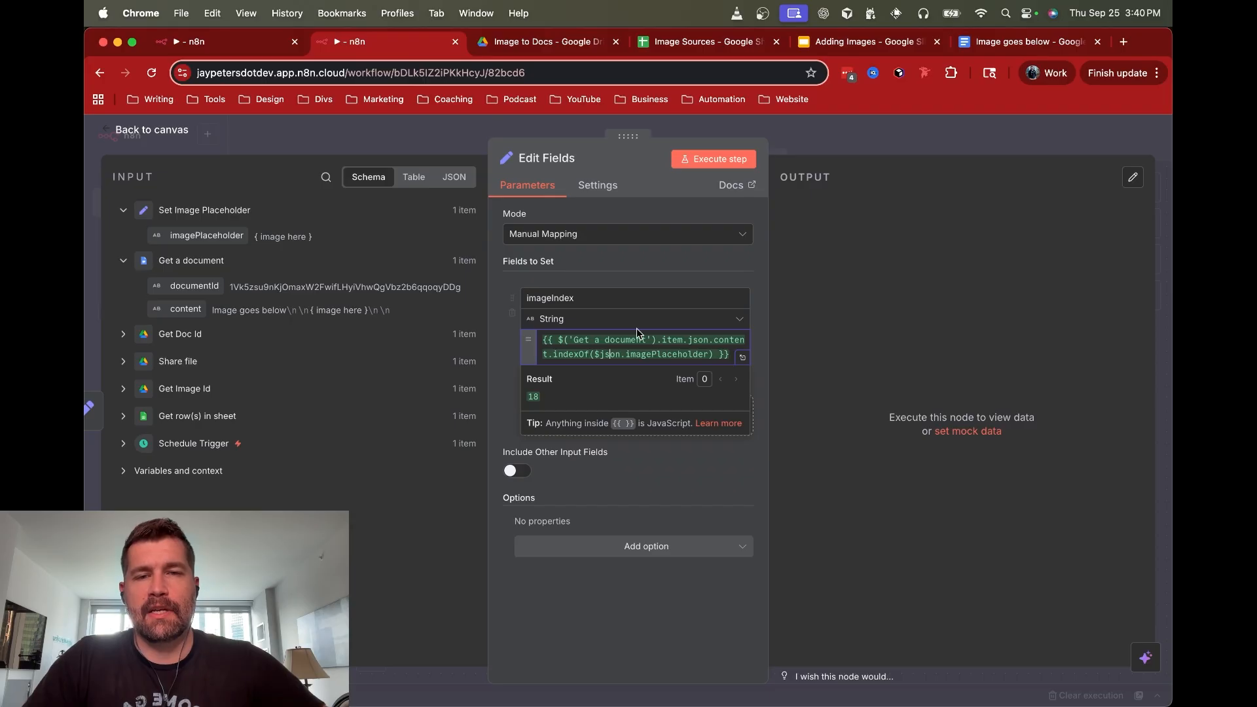
# Execute the Edit Fields node to output imageIndex and return to the canvas
pyautogui.click(885, 266)
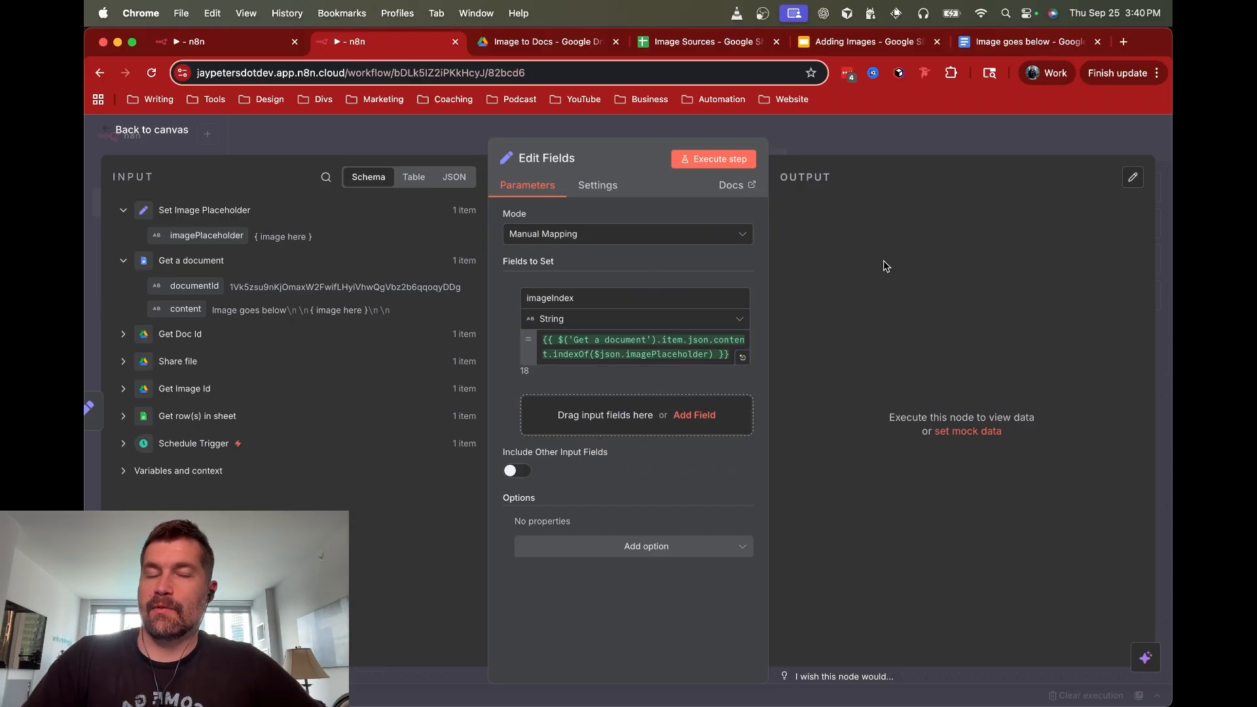
pyautogui.click(713, 159)
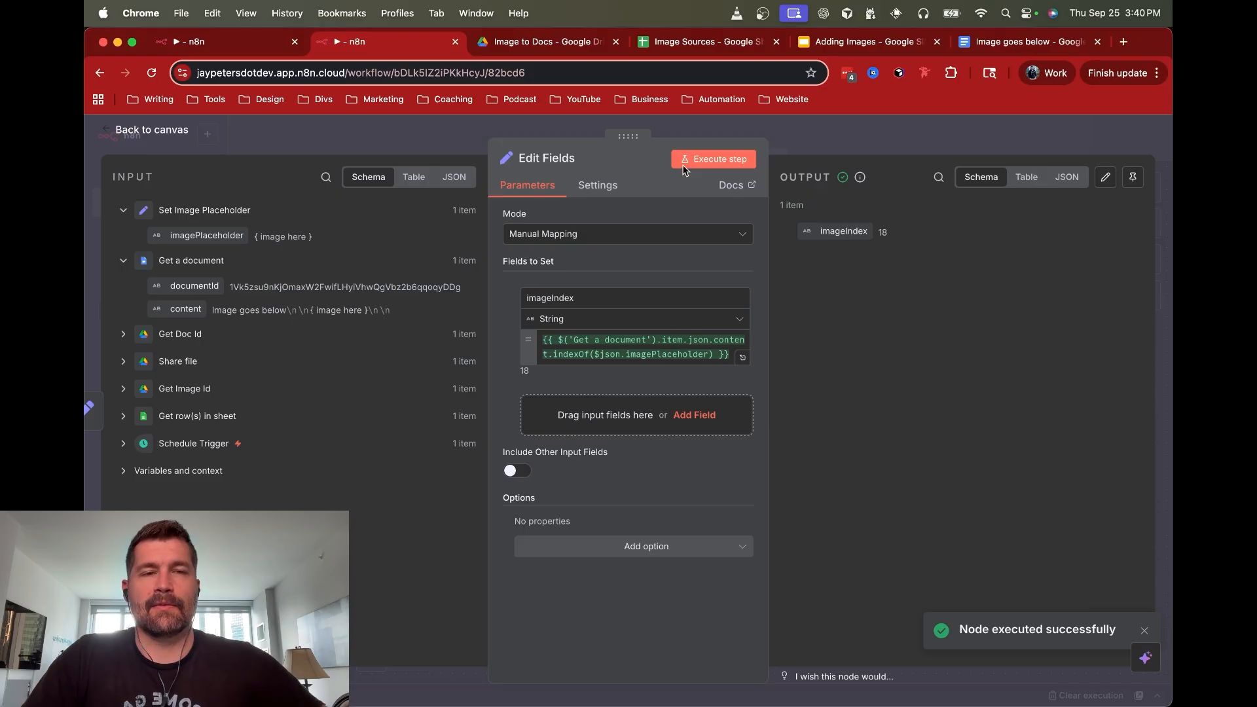
pyautogui.click(834, 132)
# Add a Google Docs node after Edit Fields and set its operation to Update
pyautogui.hscroll(5, 607, 281)
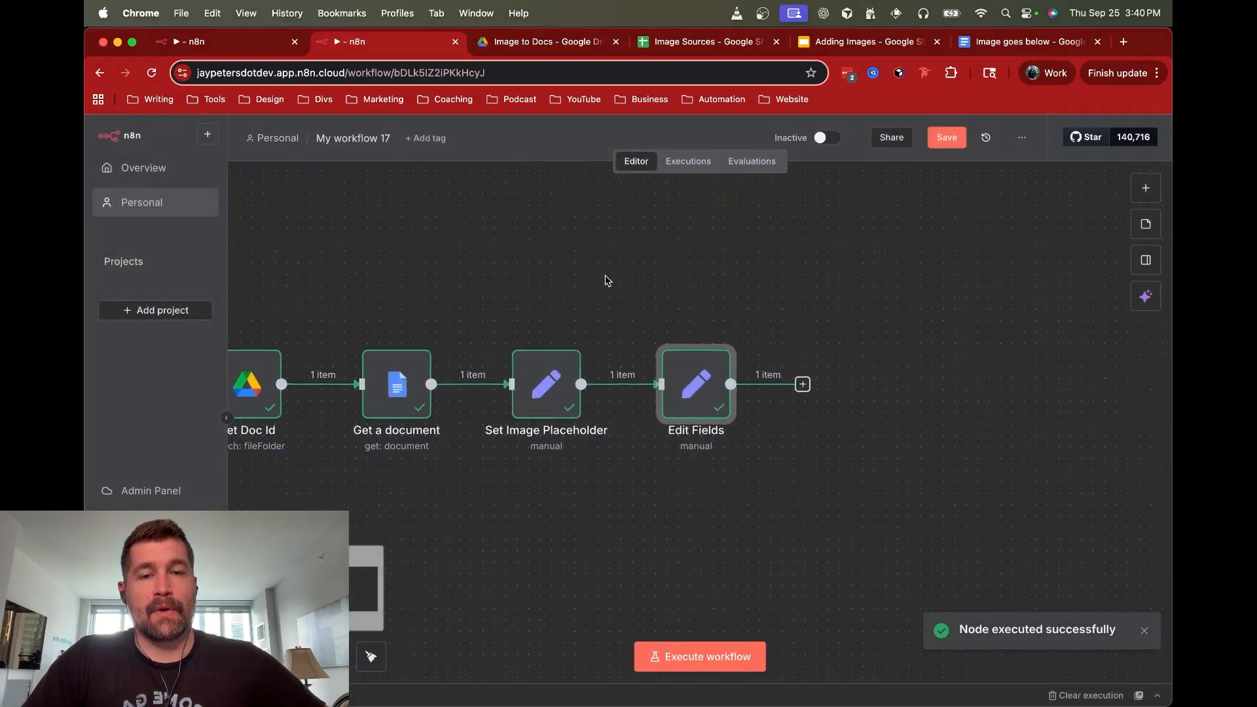
pyautogui.hscroll(3, 579, 274)
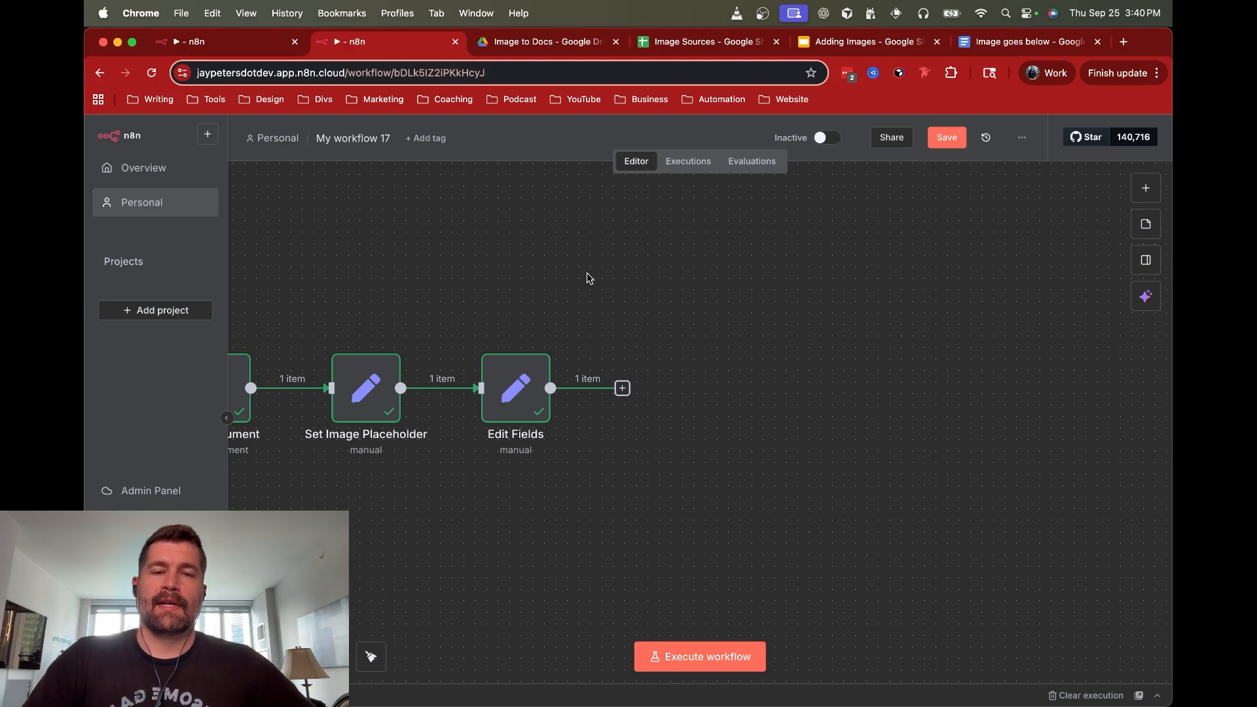
pyautogui.click(623, 389)
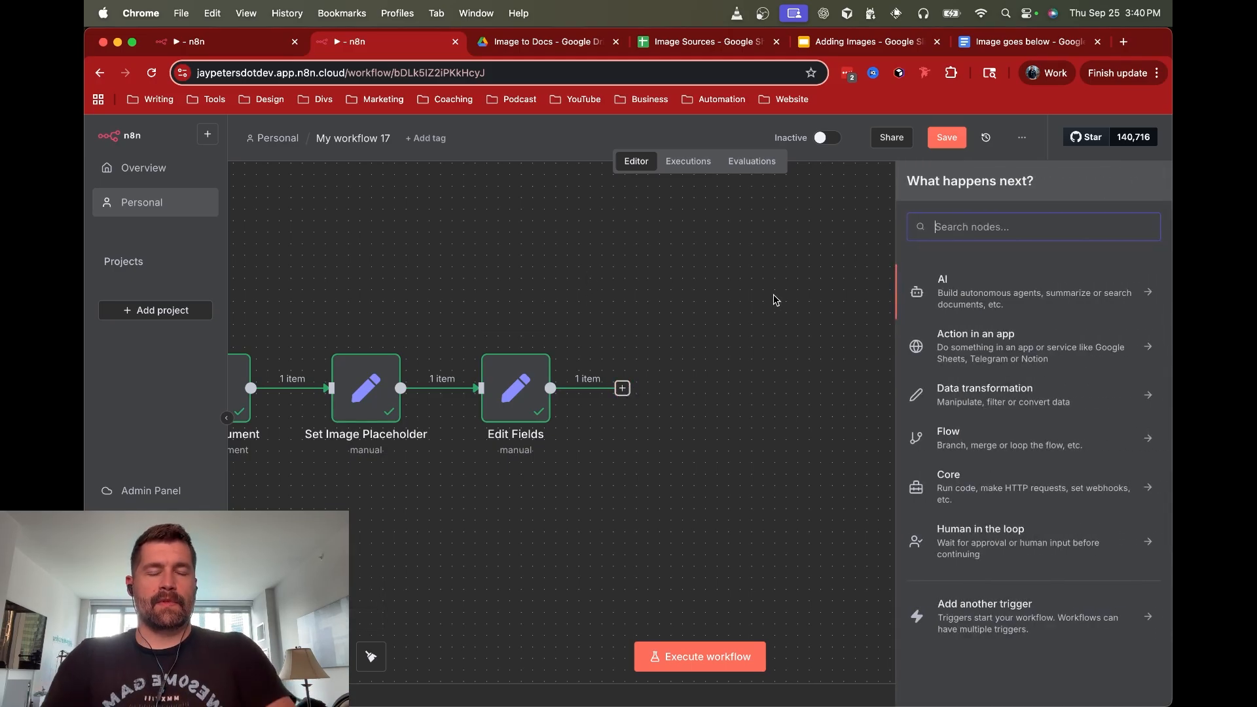
pyautogui.write('docs')
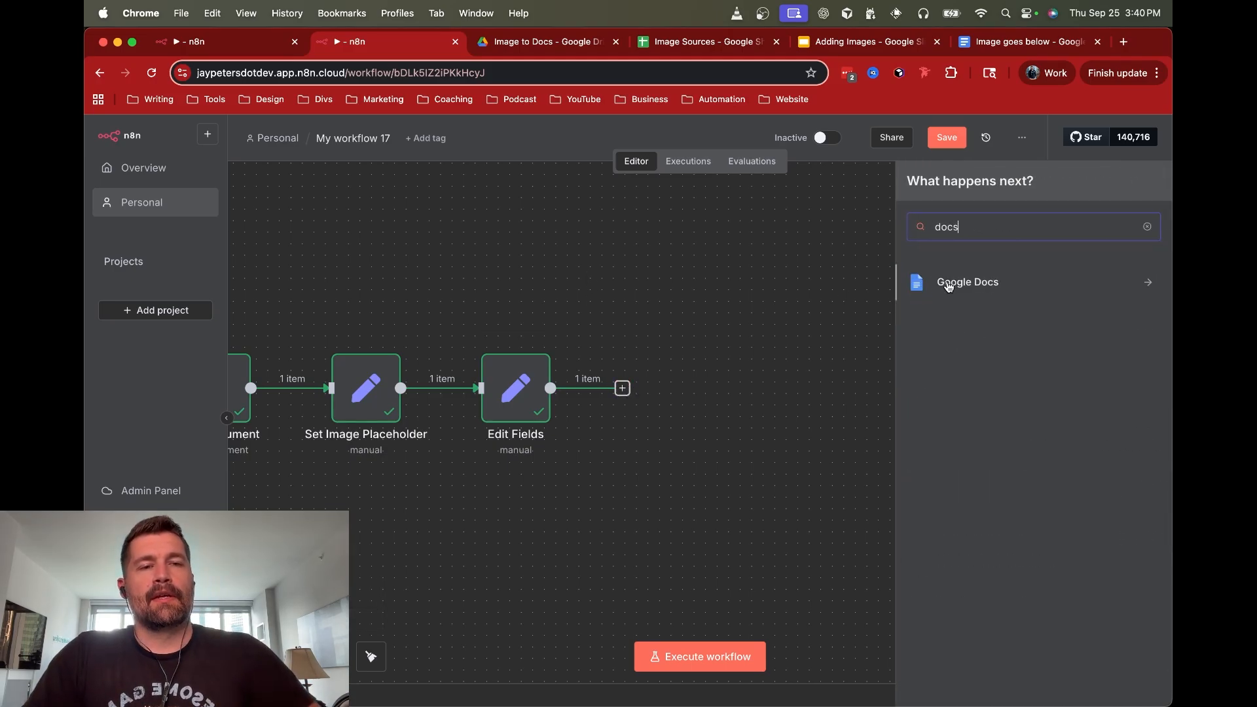
pyautogui.click(949, 286)
pyautogui.click(953, 339)
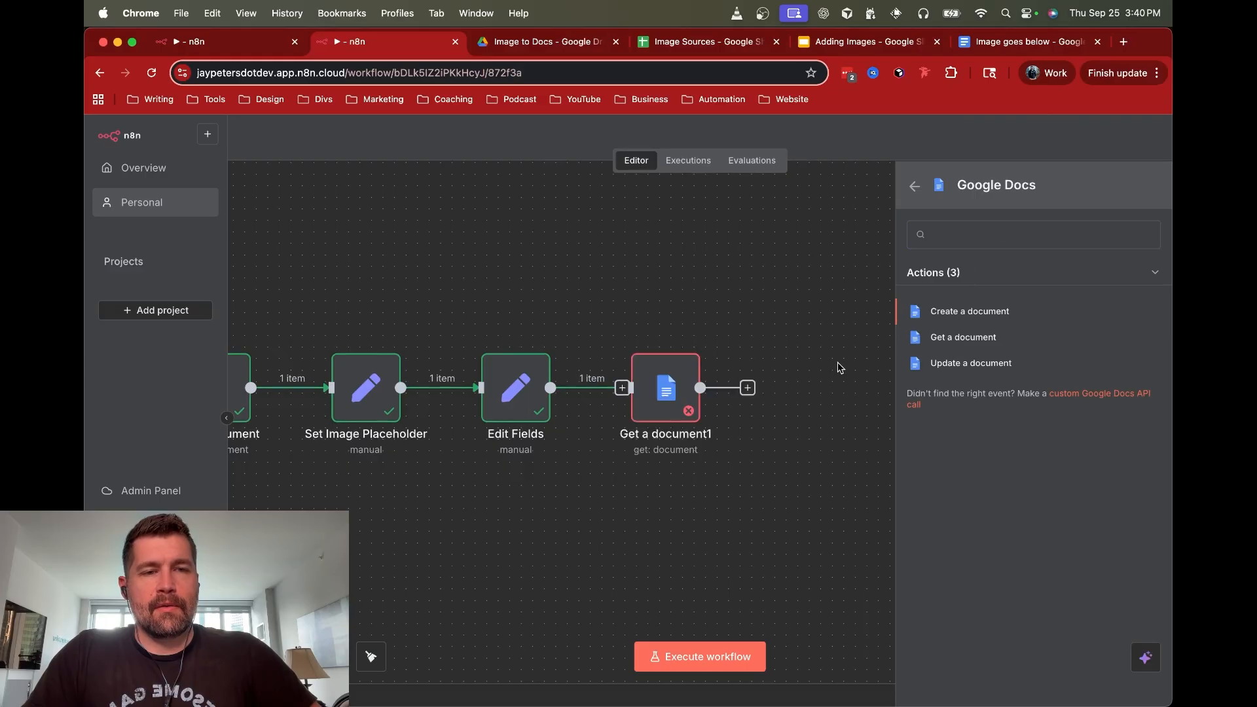
pyautogui.click(868, 129)
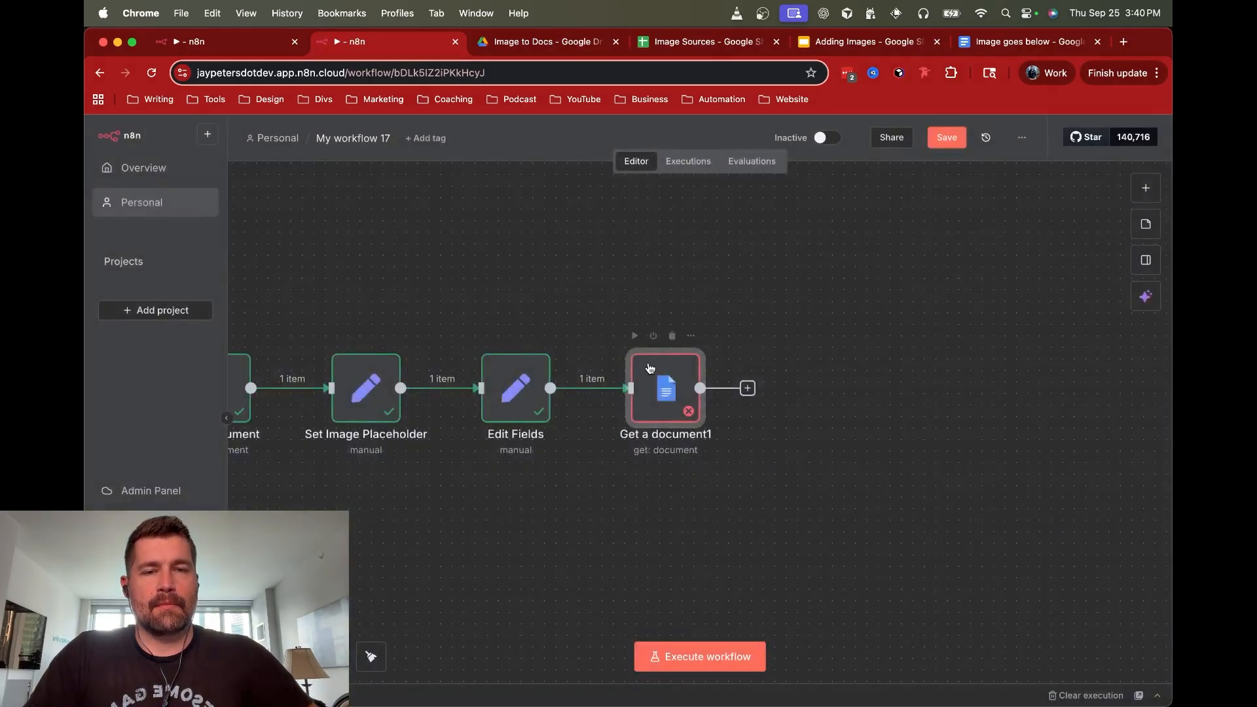
pyautogui.doubleClick(650, 368)
pyautogui.click(547, 329)
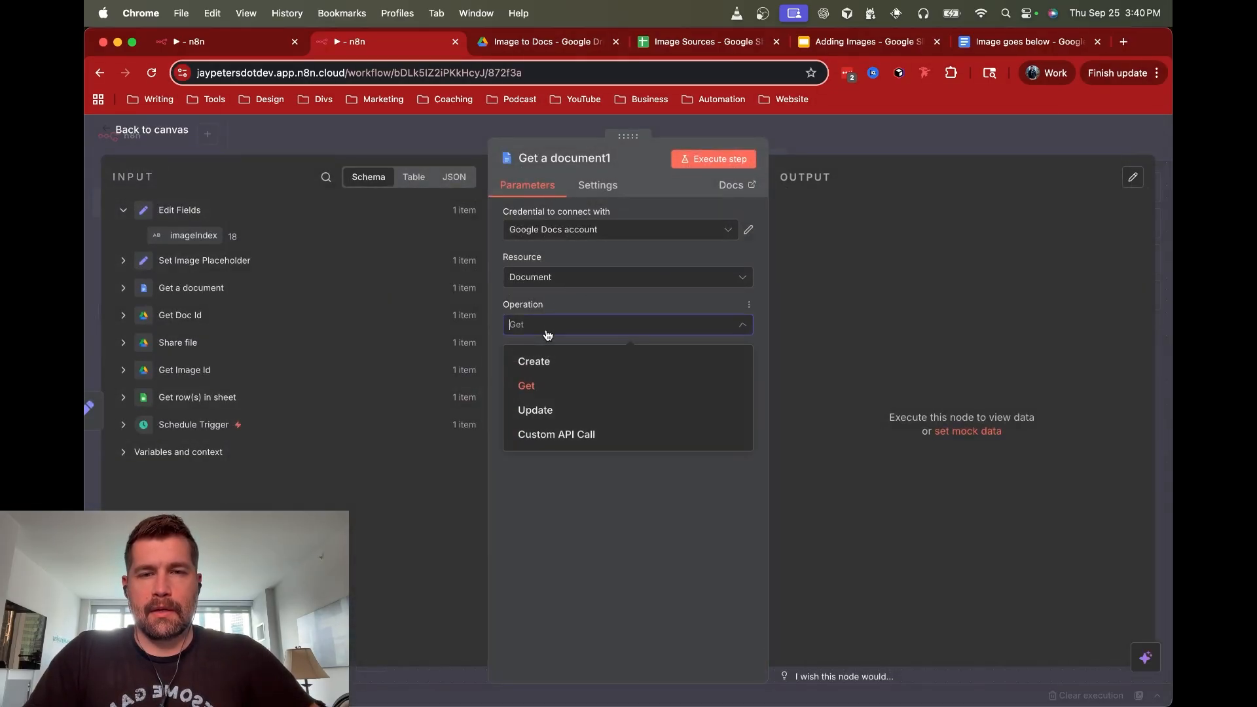
pyautogui.click(550, 410)
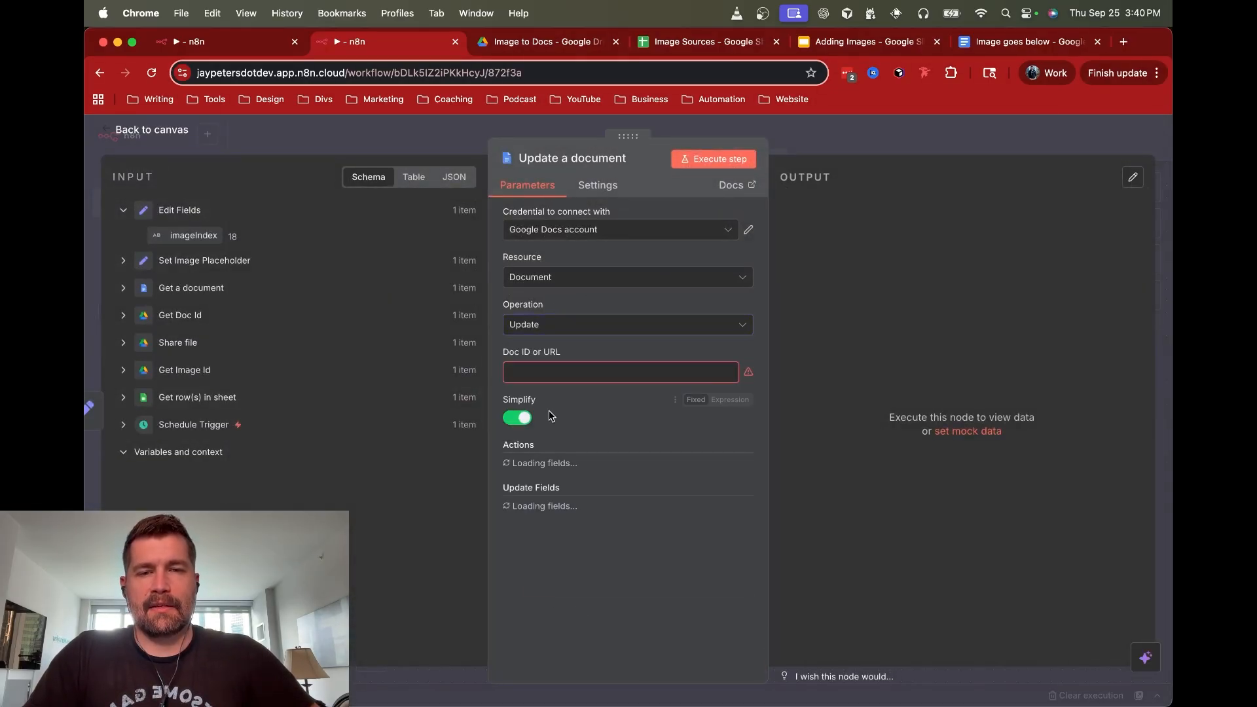
# Set the Update a document node's Doc ID or URL to the documentId output of Get a document
pyautogui.click(552, 374)
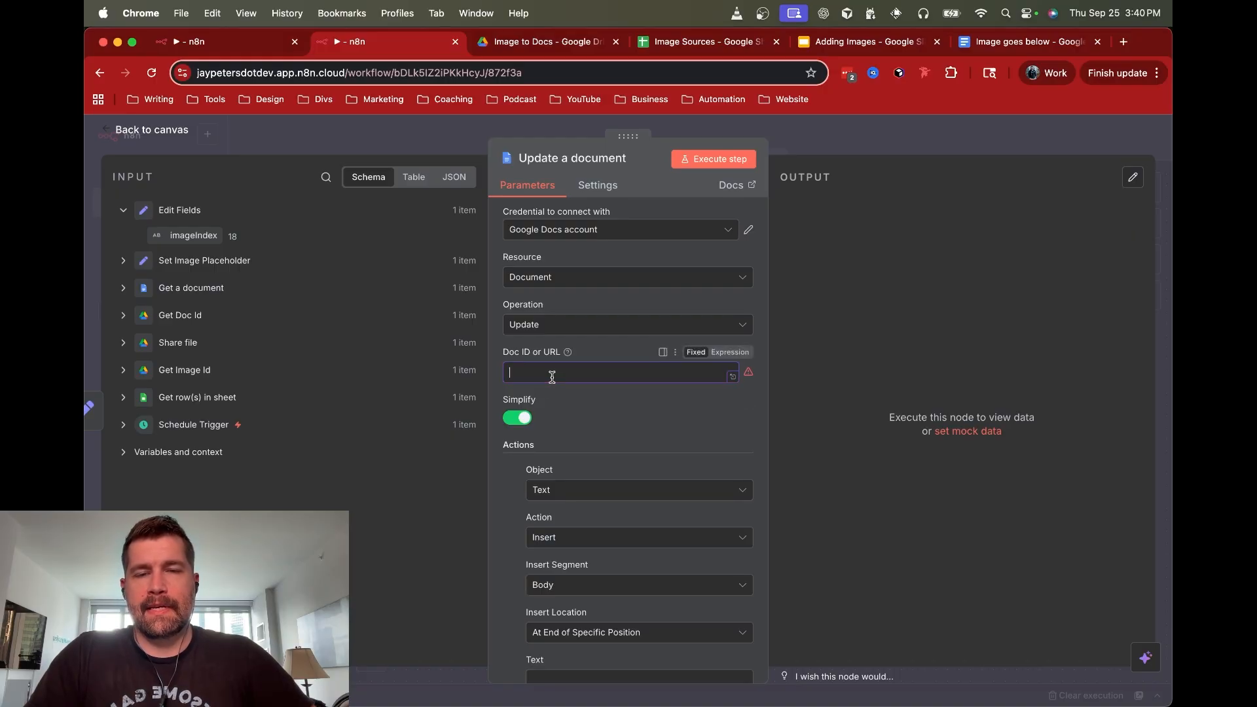
pyautogui.click(123, 287)
pyautogui.moveTo(186, 314); pyautogui.dragTo(607, 373)
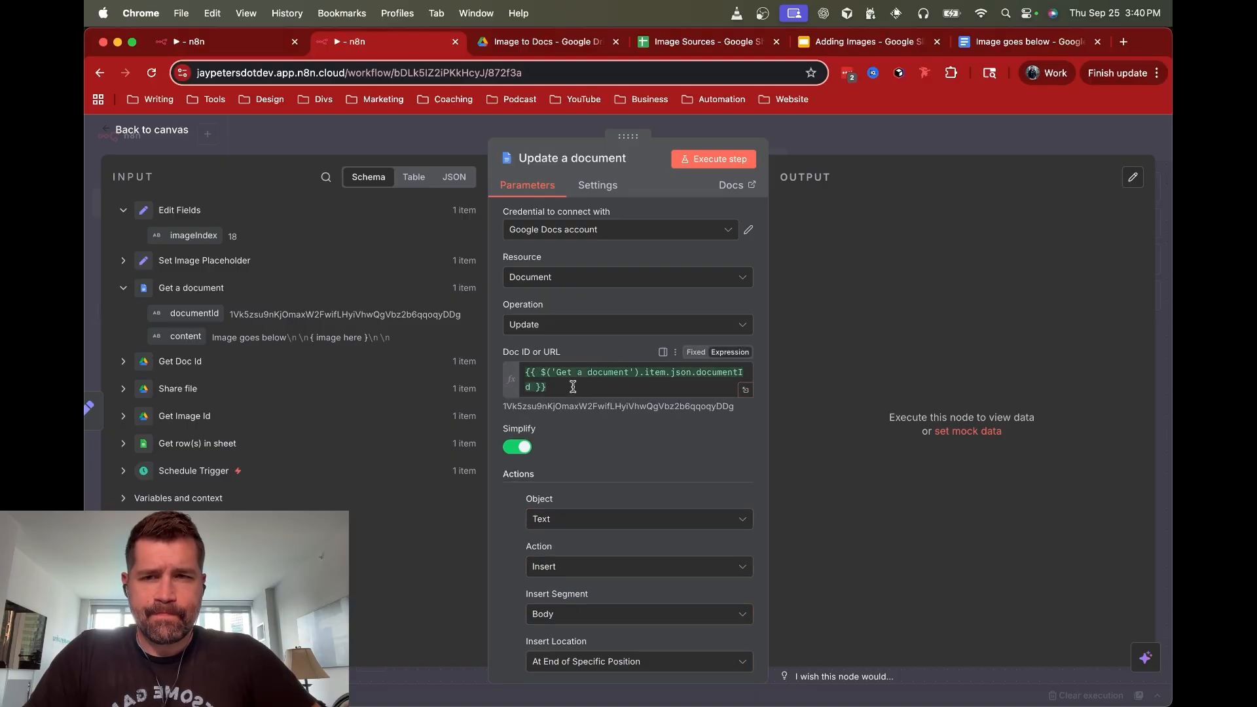
# Set the text action to Find and Replace Text, with imagePlaceholder from Set Image Placeholder as the old text and the new text empty
pyautogui.scroll(-5, 580, 383)
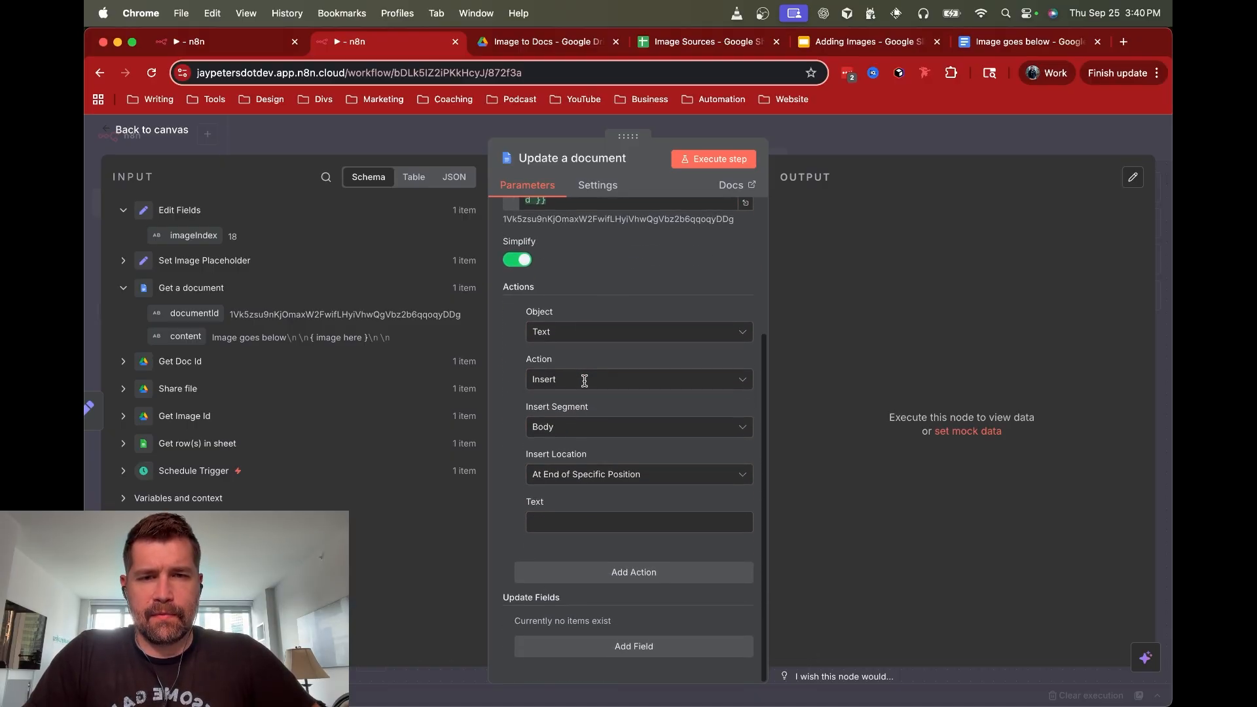
pyautogui.click(552, 382)
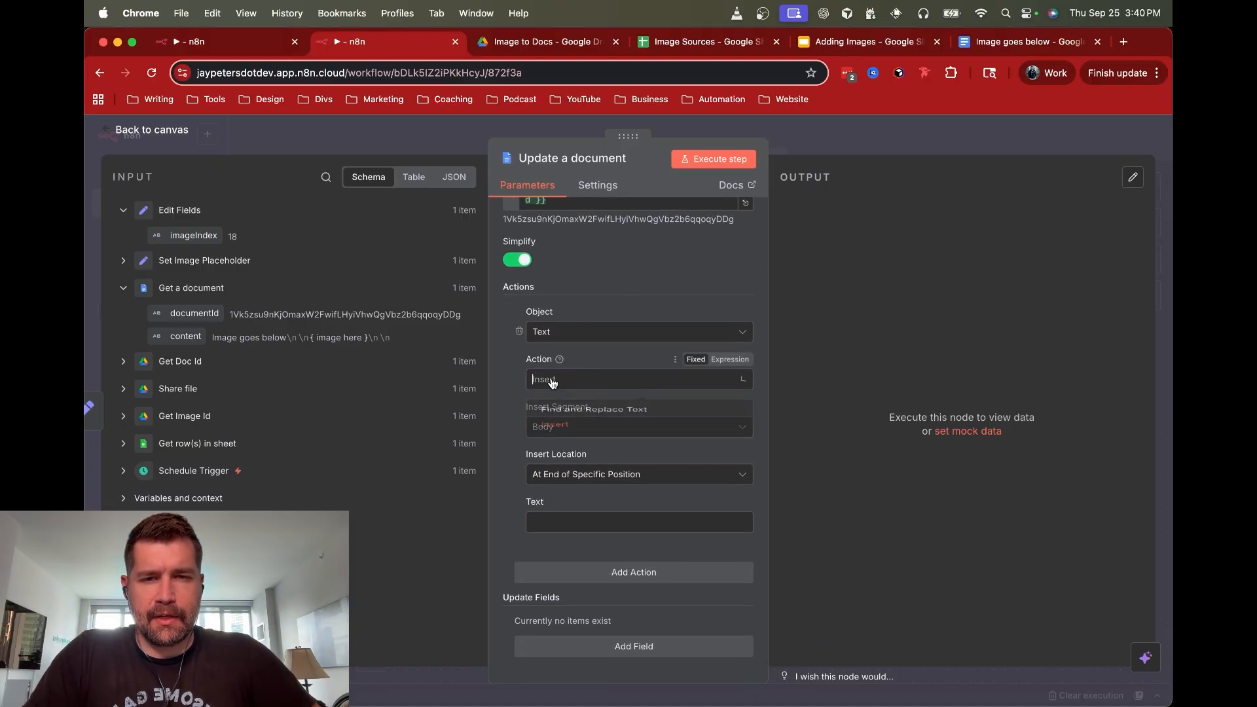
pyautogui.click(575, 417)
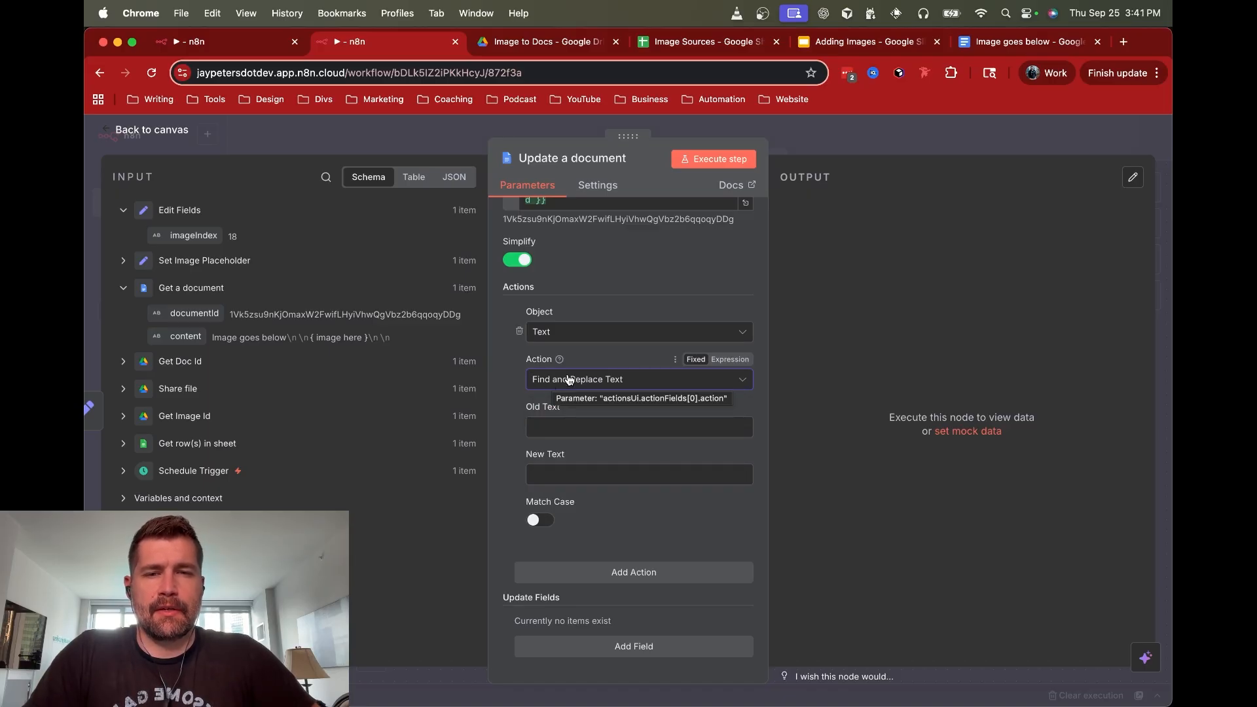
pyautogui.click(552, 428)
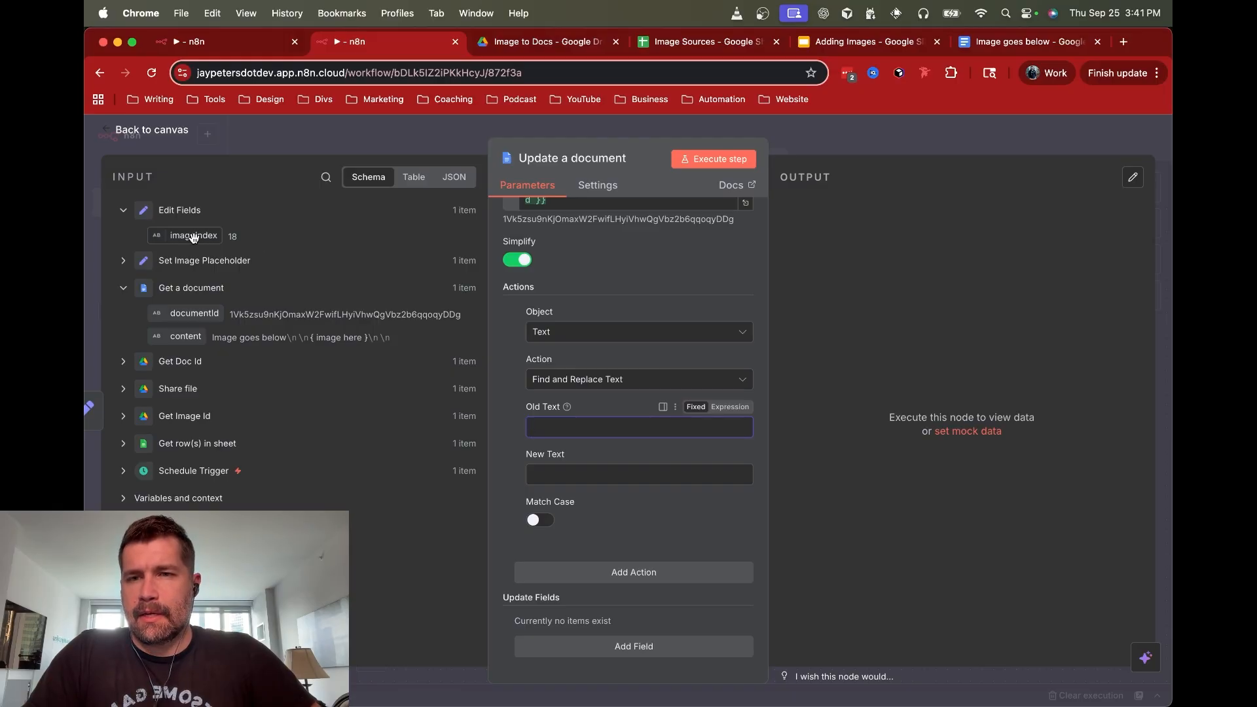
pyautogui.click(121, 262)
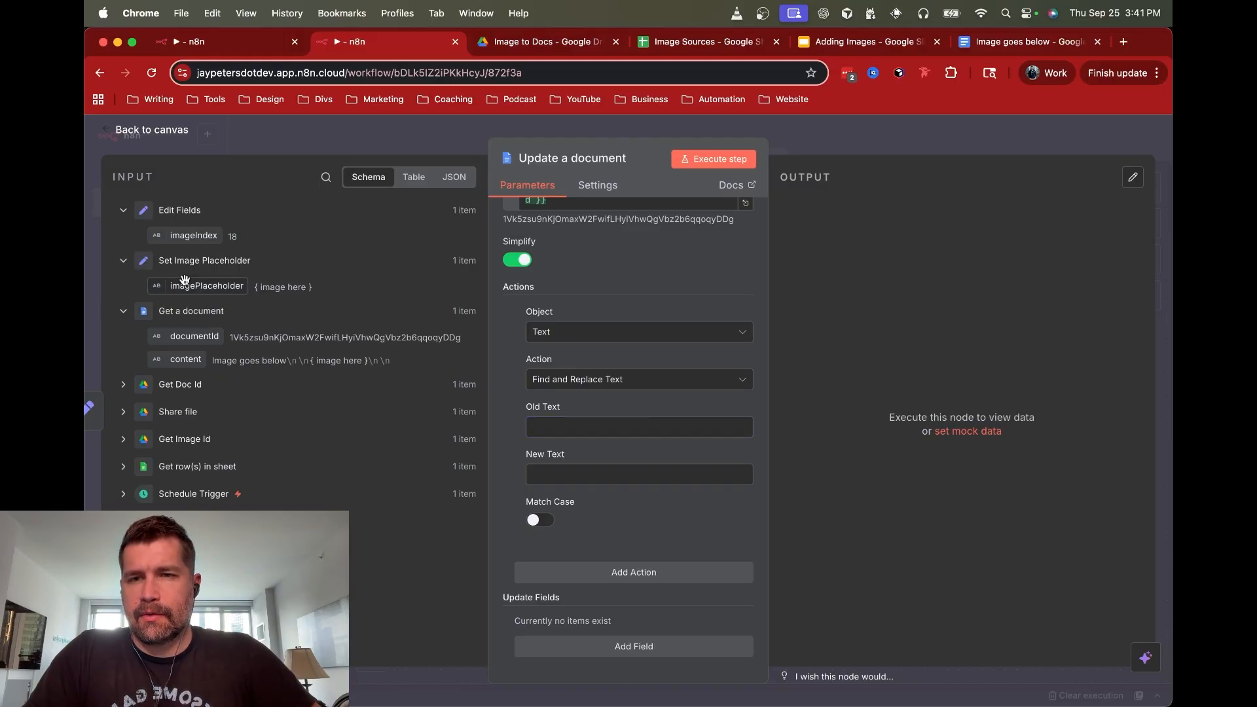
pyautogui.moveTo(203, 286); pyautogui.dragTo(561, 426)
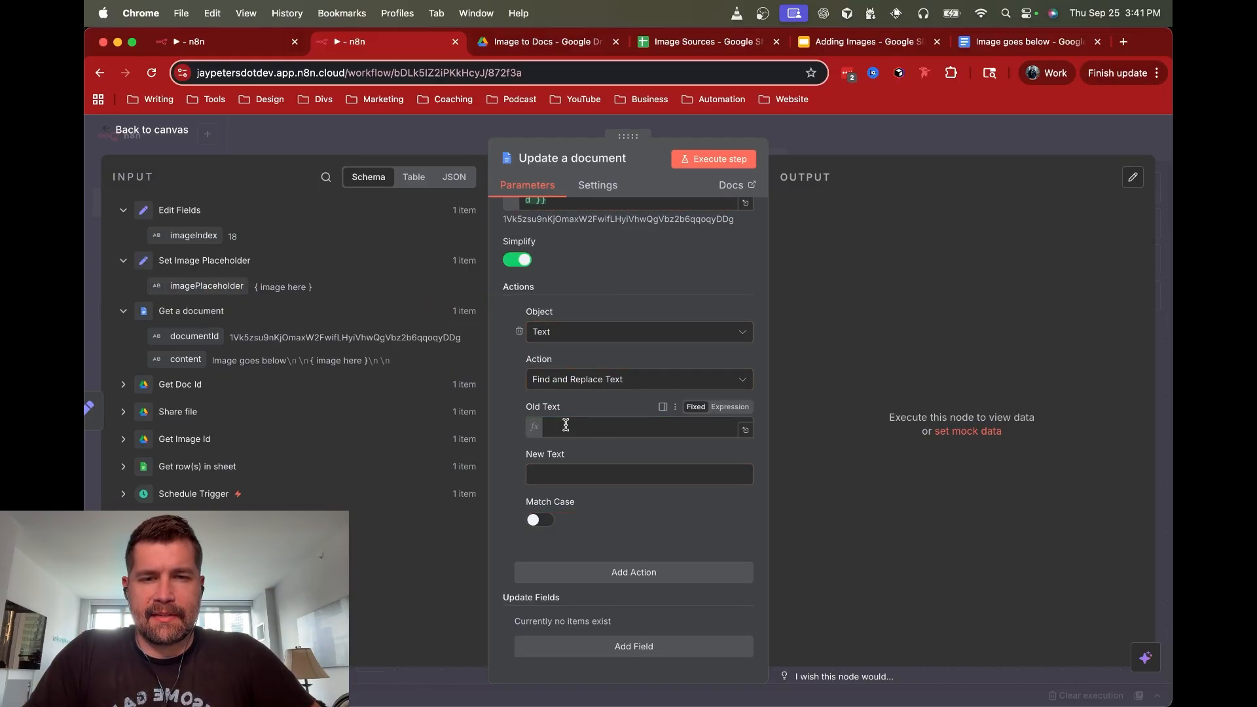
pyautogui.click(569, 502)
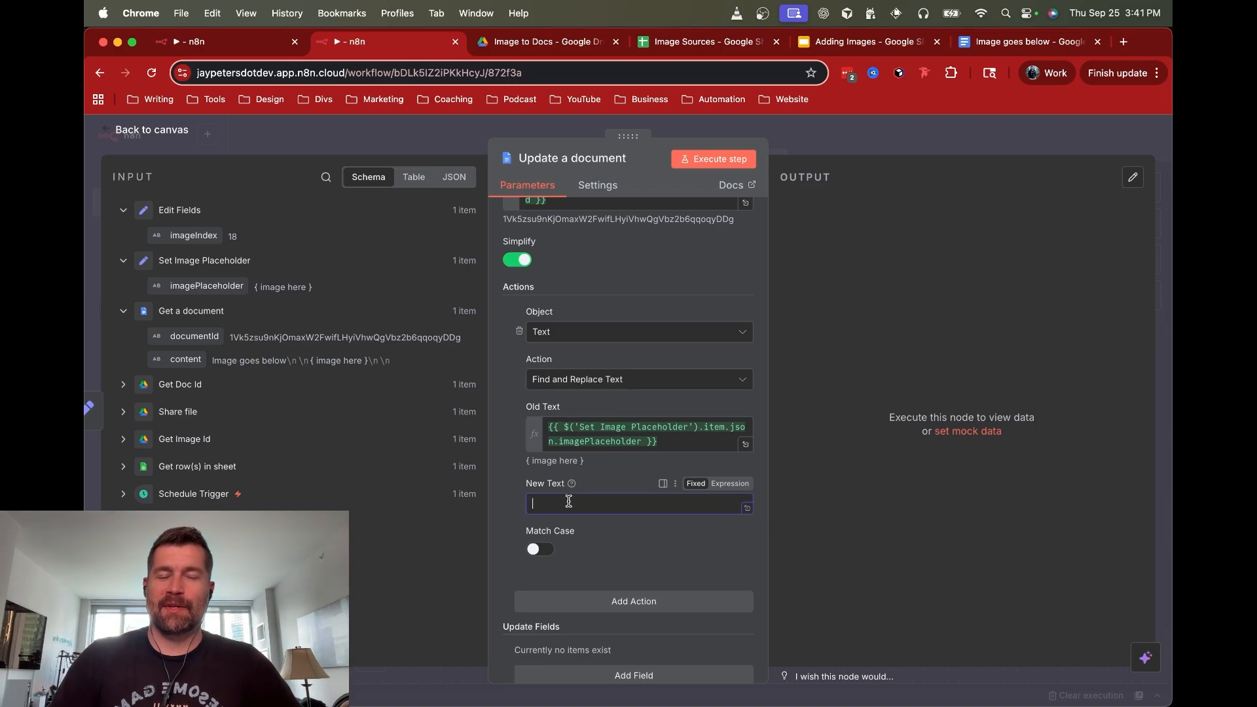
pyautogui.click(559, 335)
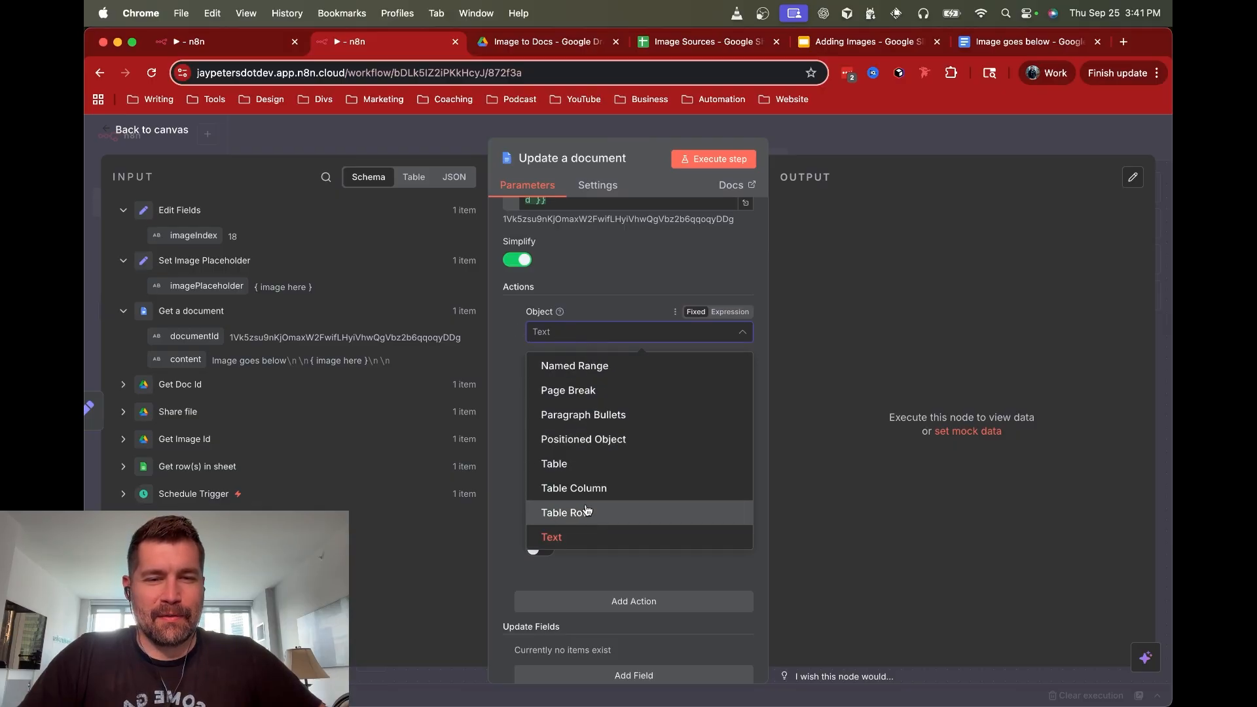
pyautogui.scroll(2, 586, 510)
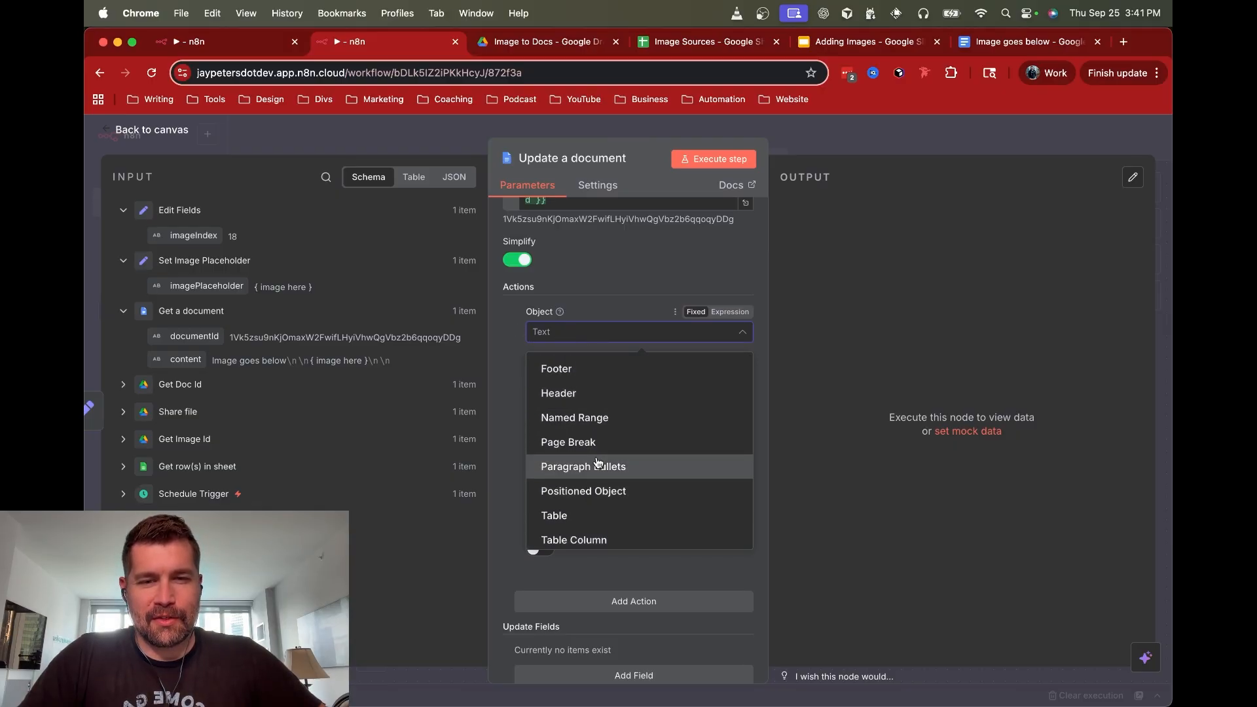
pyautogui.scroll(-2, 598, 463)
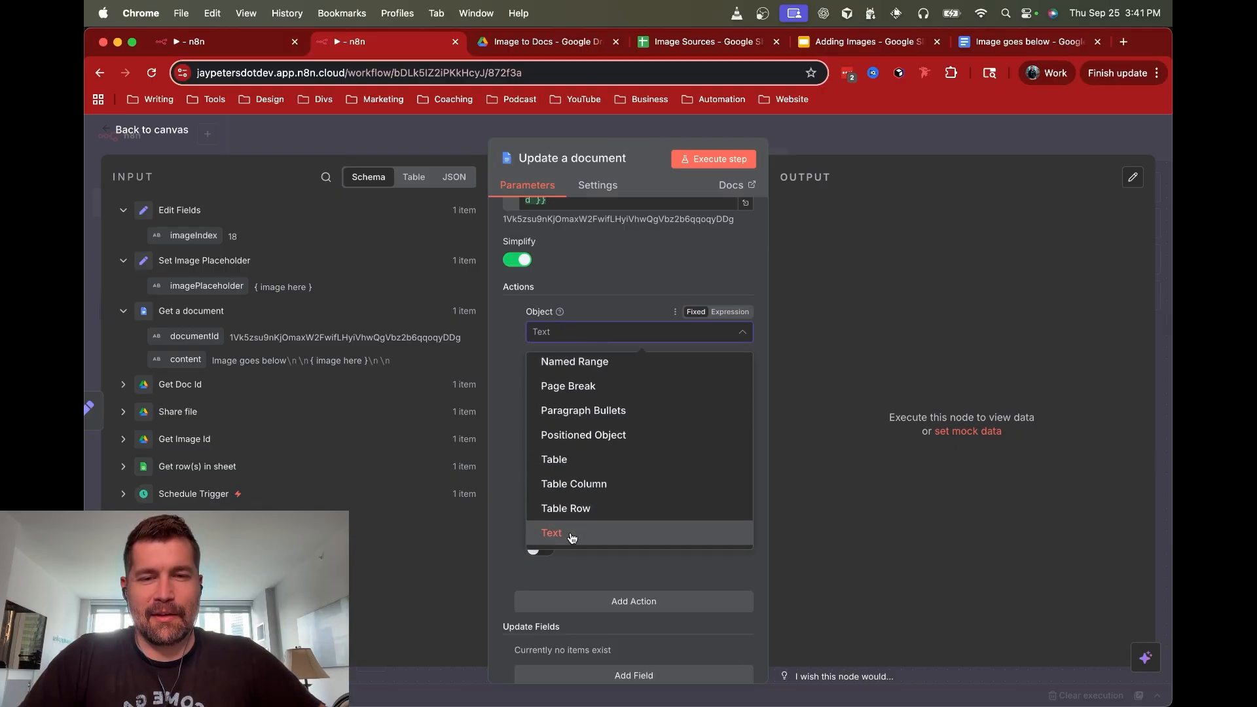
pyautogui.click(491, 408)
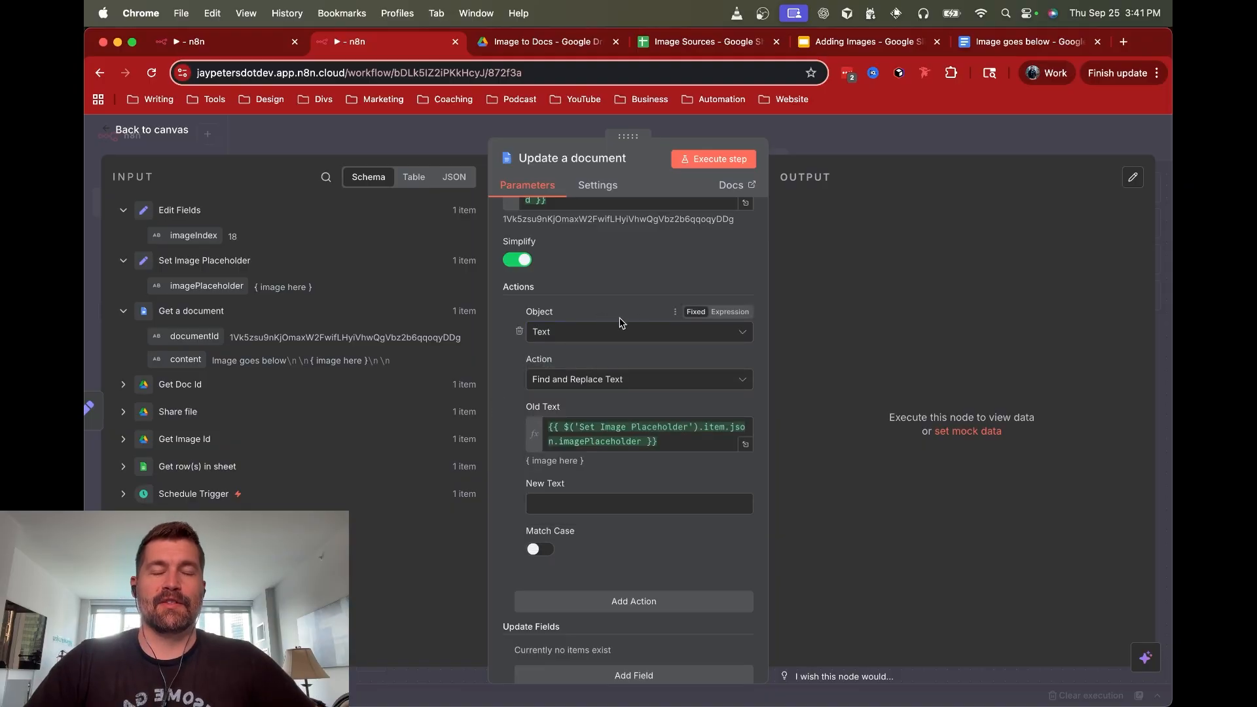
# Execute the Update a document node to clear the placeholder from the Google Doc and return to the canvas
pyautogui.click(714, 158)
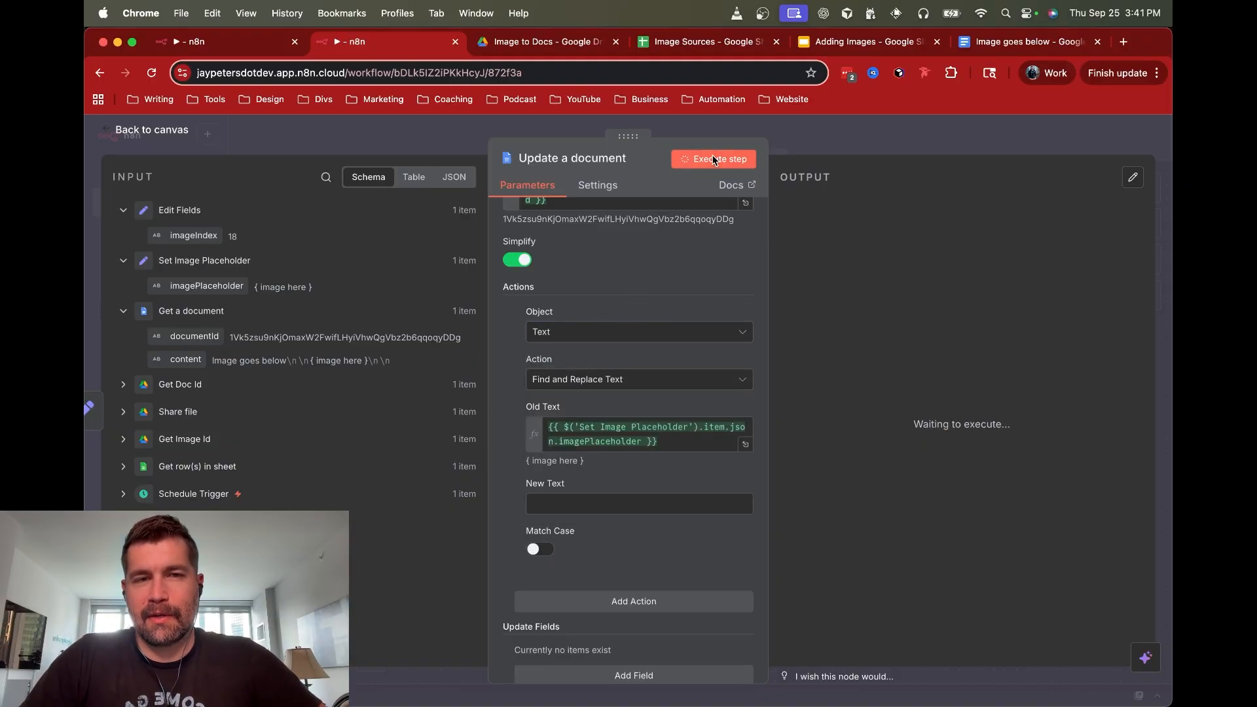
pyautogui.click(896, 134)
# Rename the Edit Fields node to Set Image Index
pyautogui.doubleClick(517, 388)
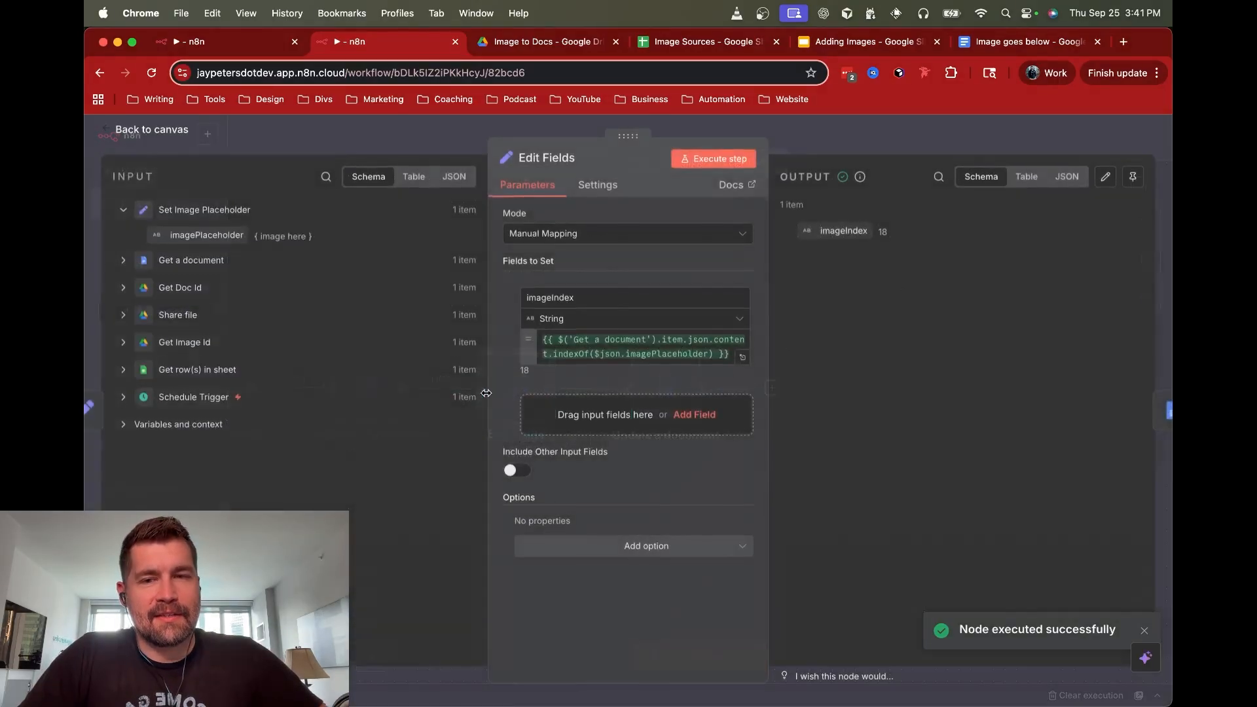
pyautogui.click(558, 158)
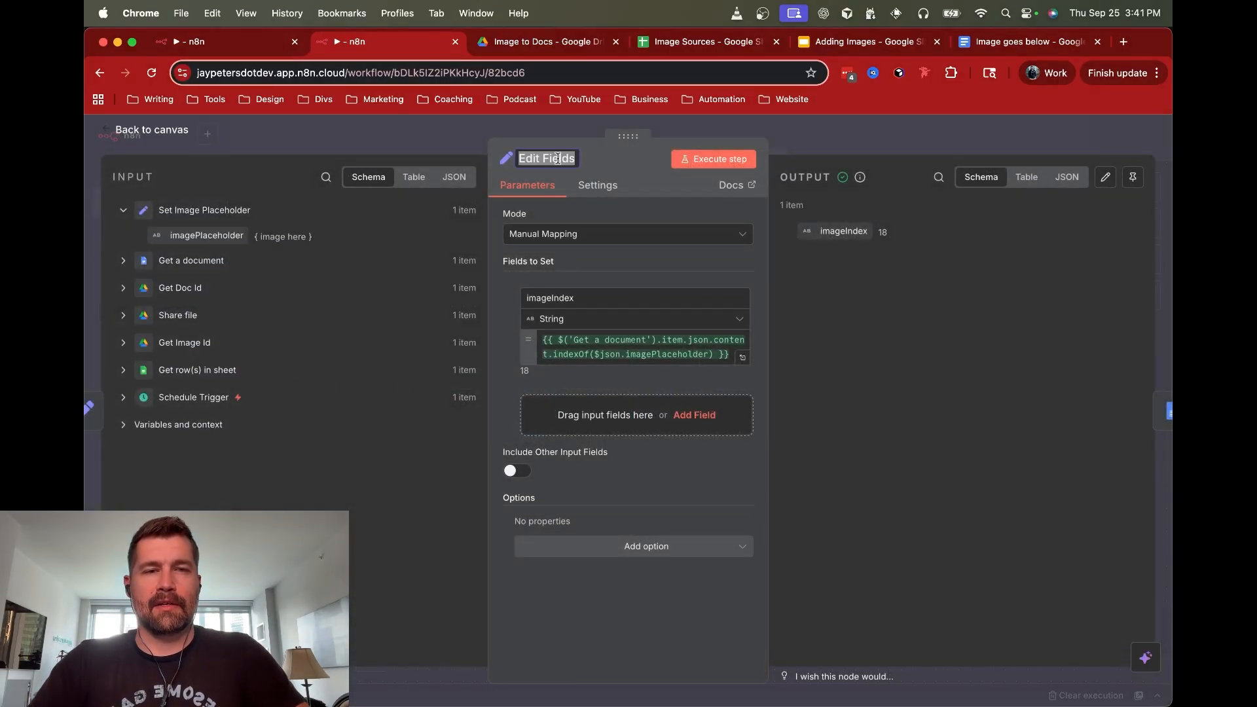
pyautogui.write('Set Image Index')
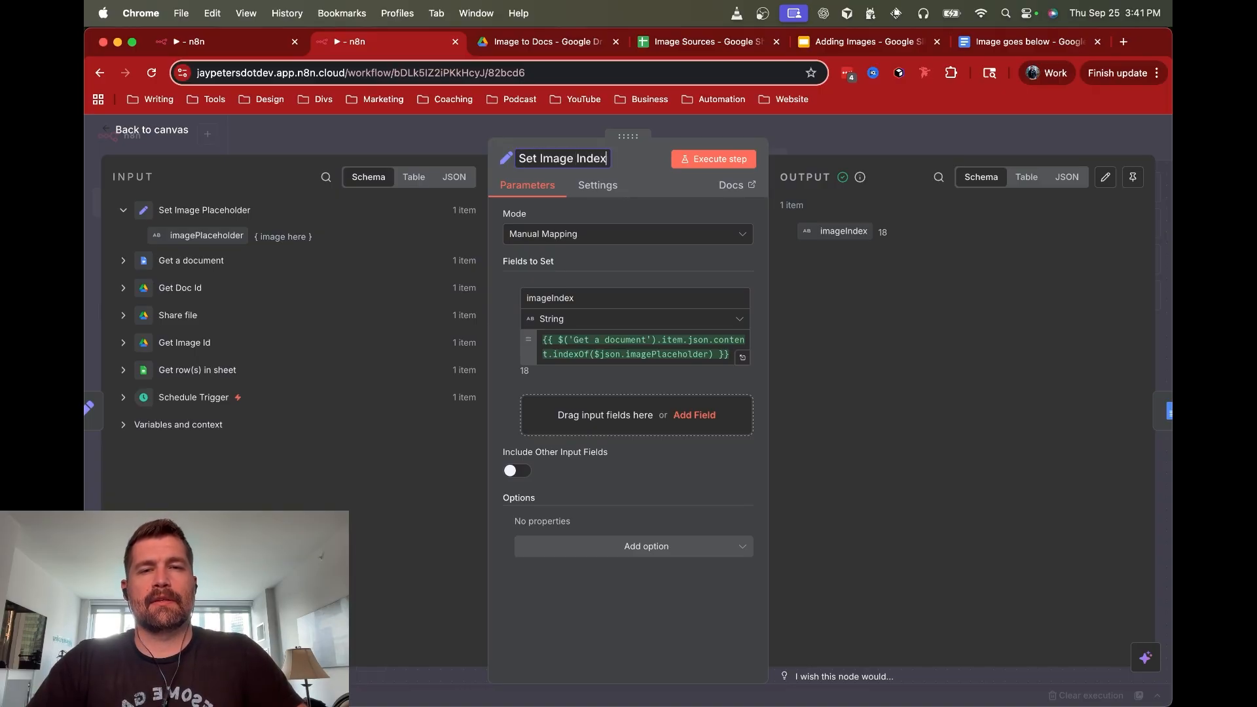
pyautogui.press('Return')
pyautogui.click(885, 139)
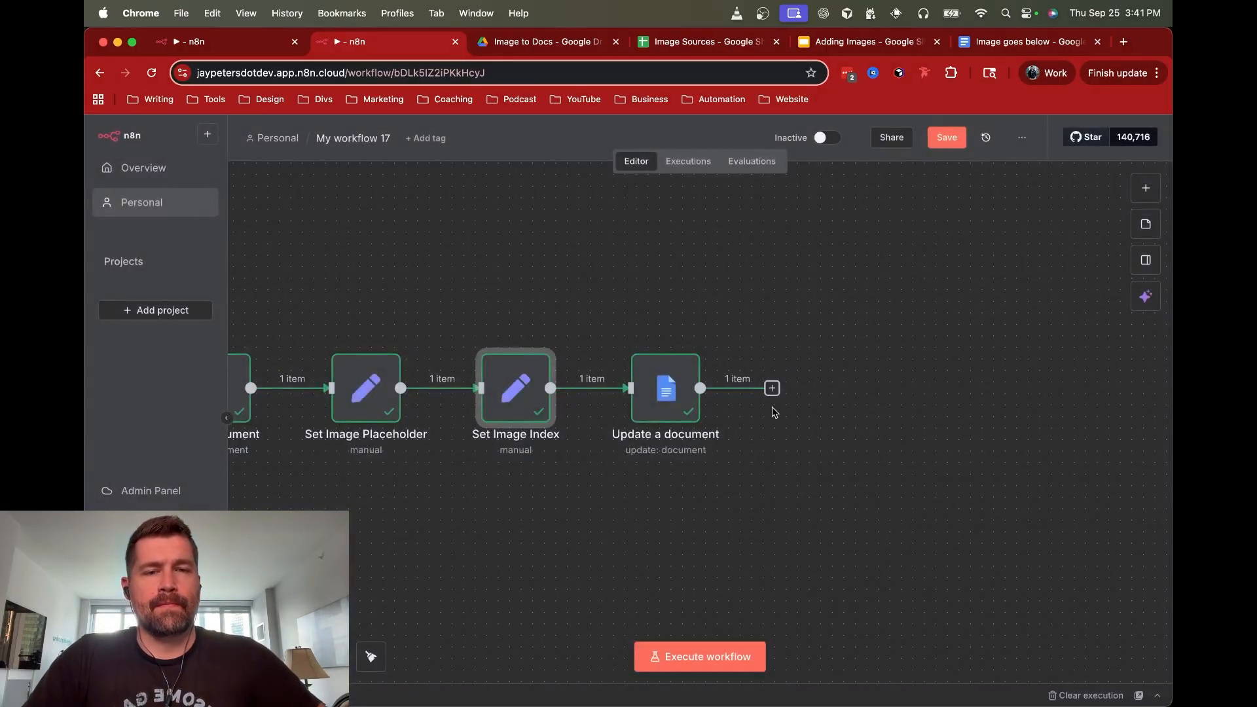
# Check the Google Doc to see whether the placeholder text has been removed
pyautogui.hscroll(3, 663, 288)
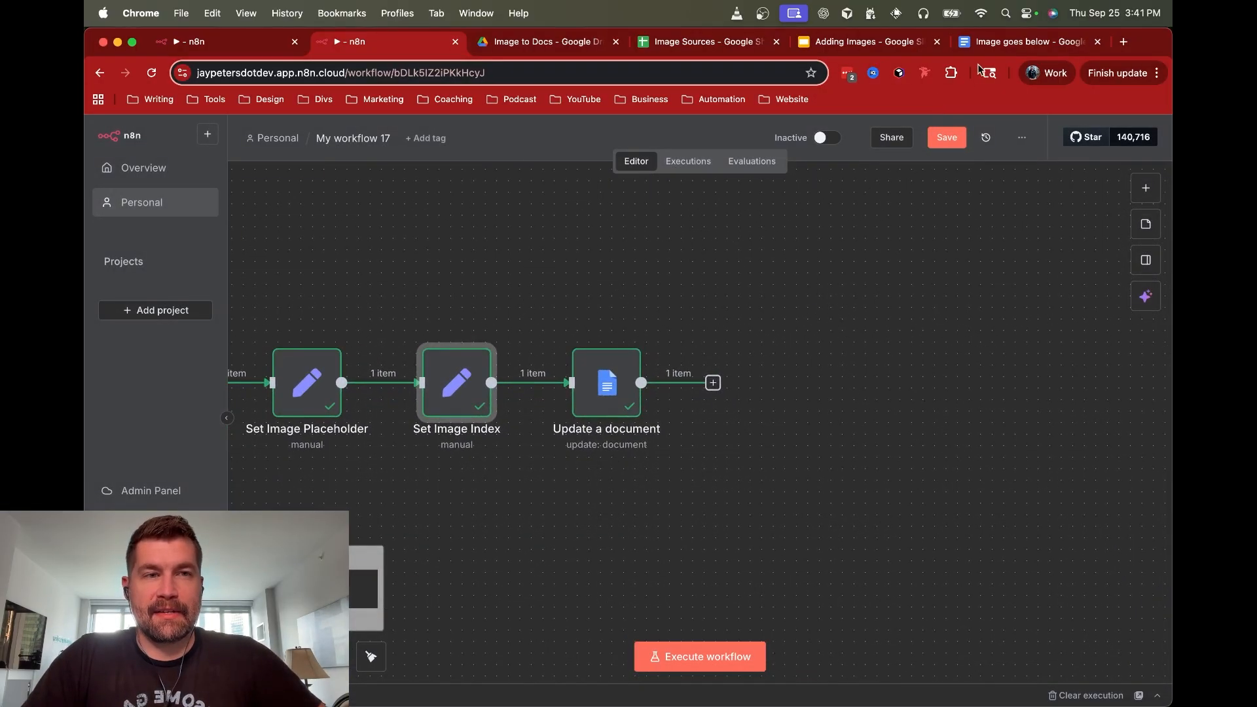
pyautogui.click(1006, 46)
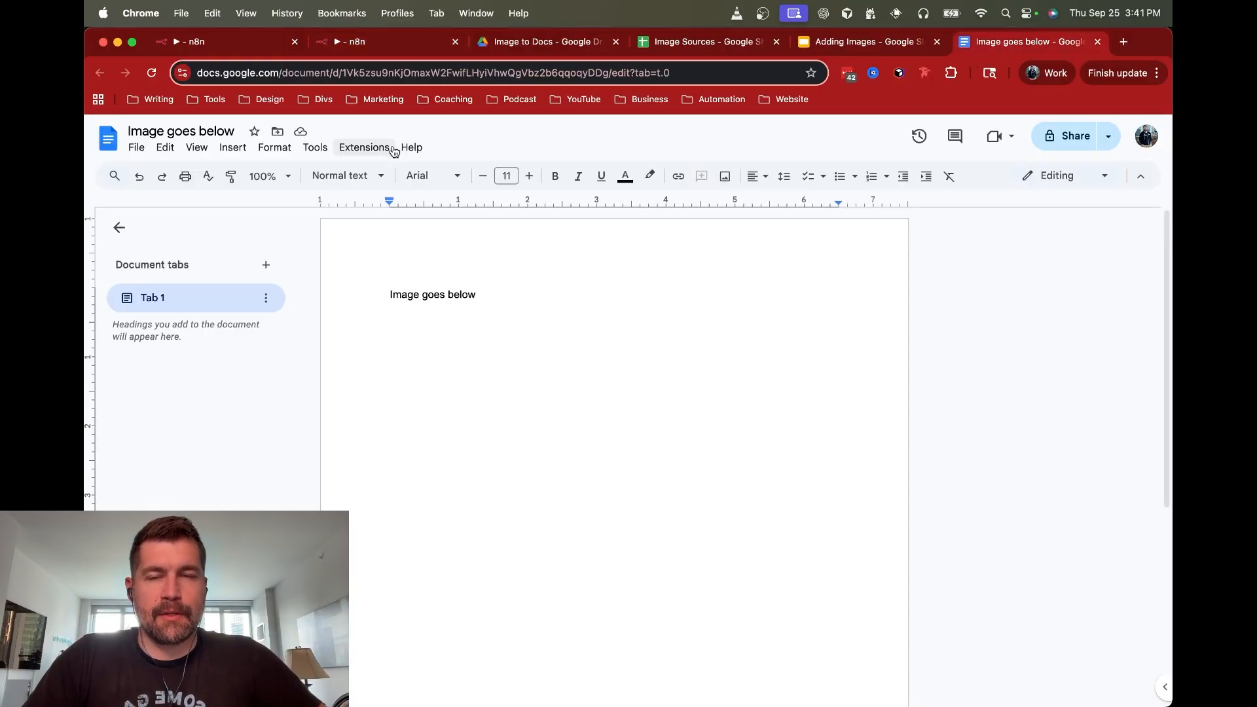
# Add an HTTP Request node after Update a document in My workflow 17 and set its method to POST
pyautogui.click(391, 47)
pyautogui.click(714, 384)
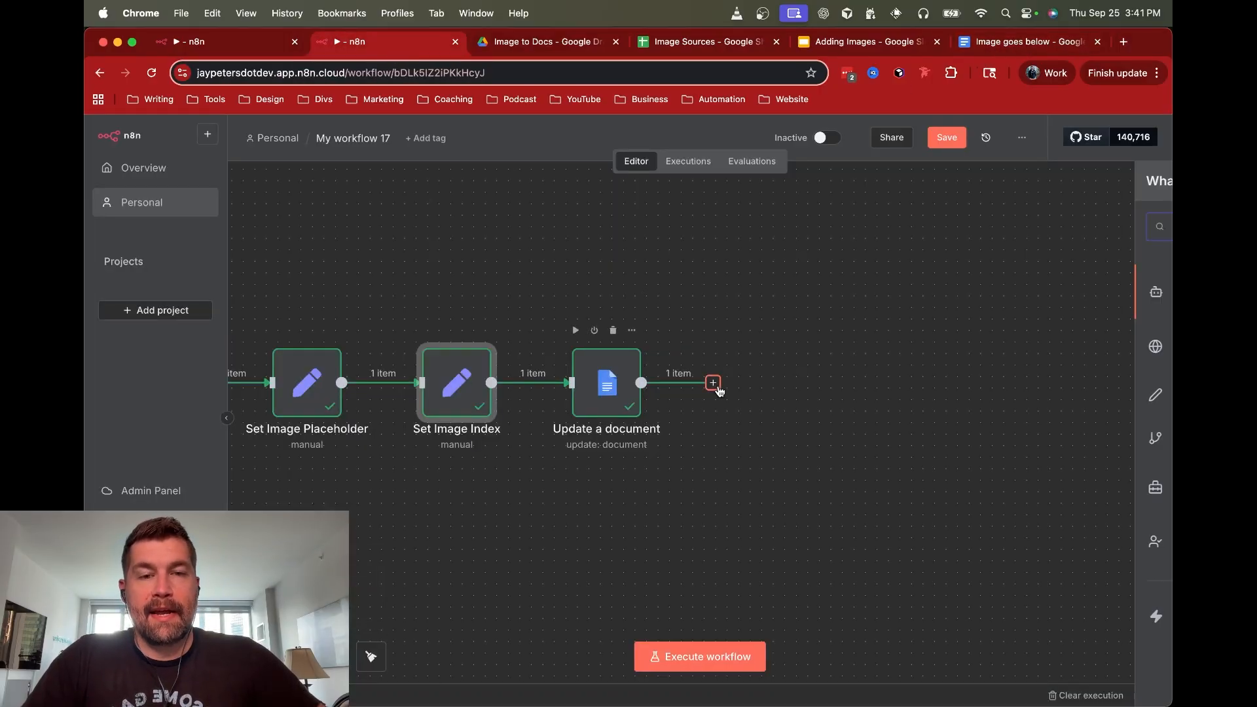
pyautogui.write('req')
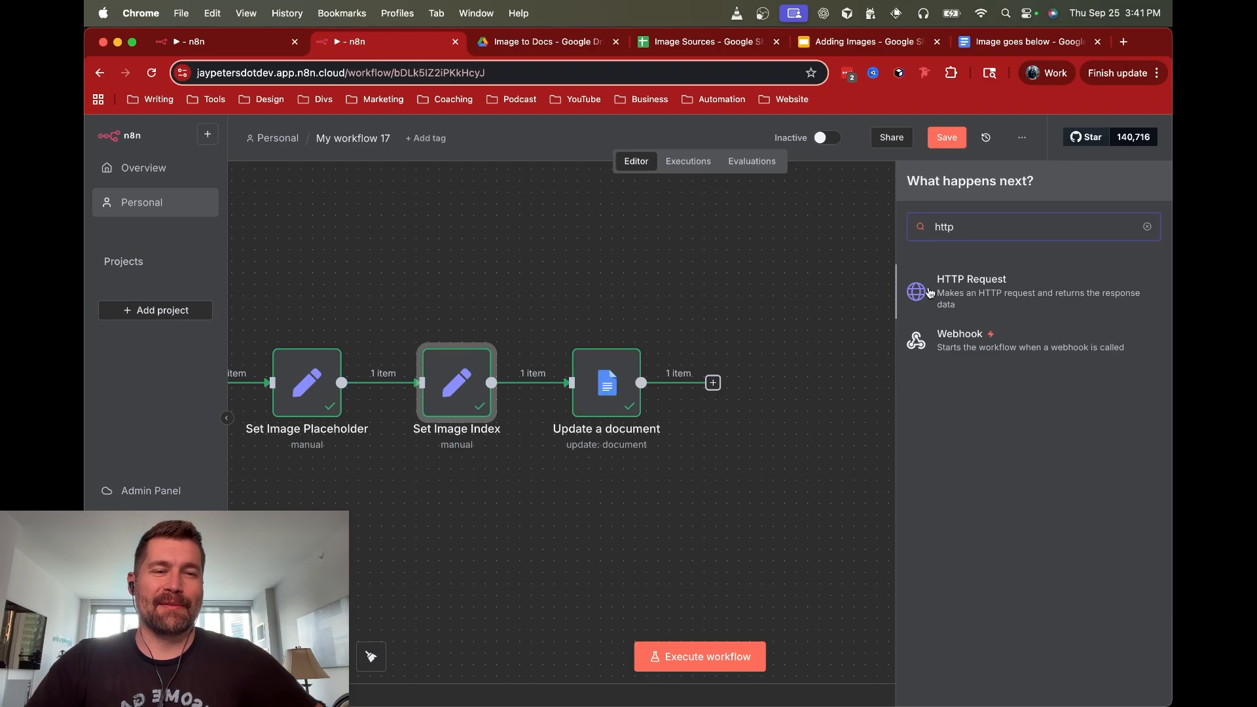
pyautogui.press('Return')
pyautogui.click(609, 258)
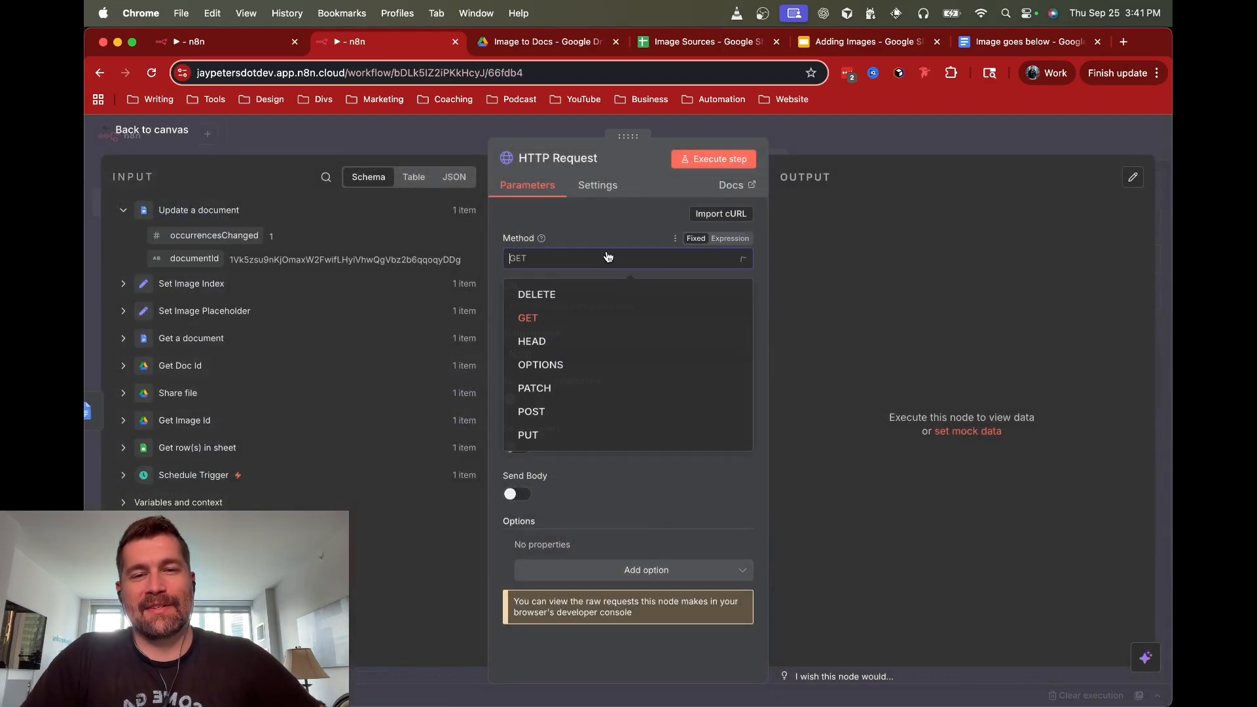
pyautogui.click(558, 417)
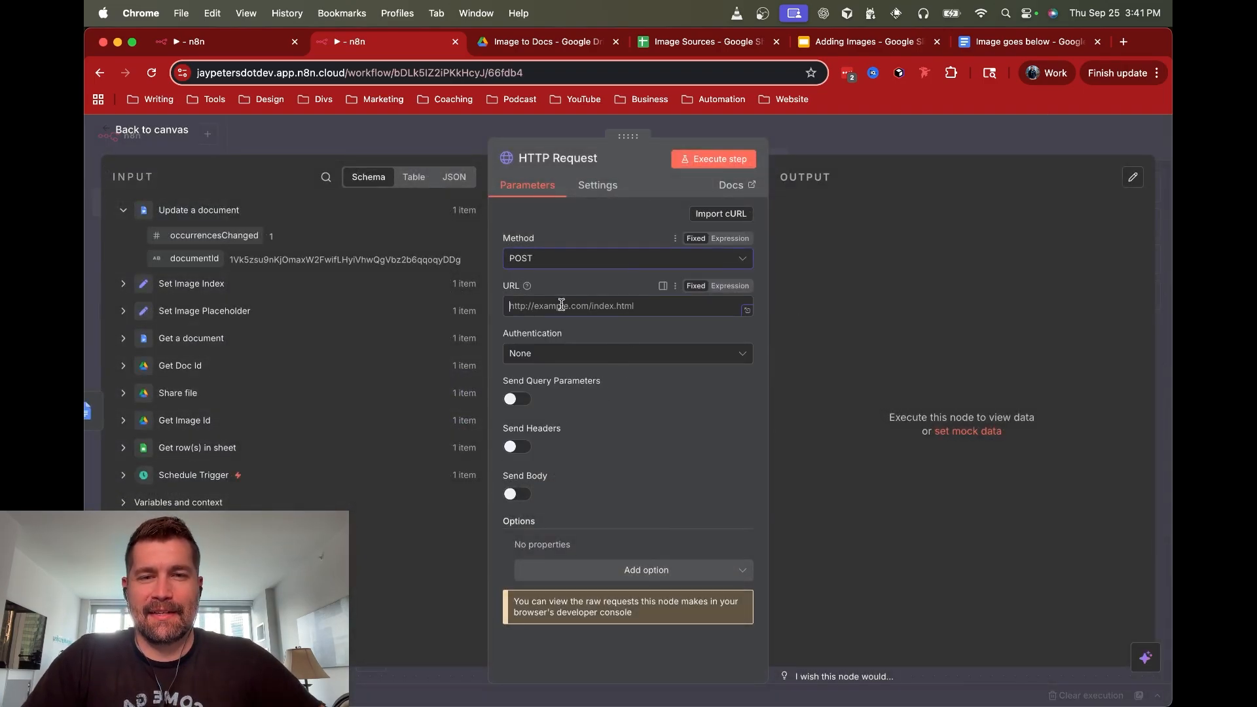
# Copy the Google Docs batchUpdate URL from the Insert Image to Docs workflow's HTTP Request node into the new node's URL
pyautogui.click(249, 47)
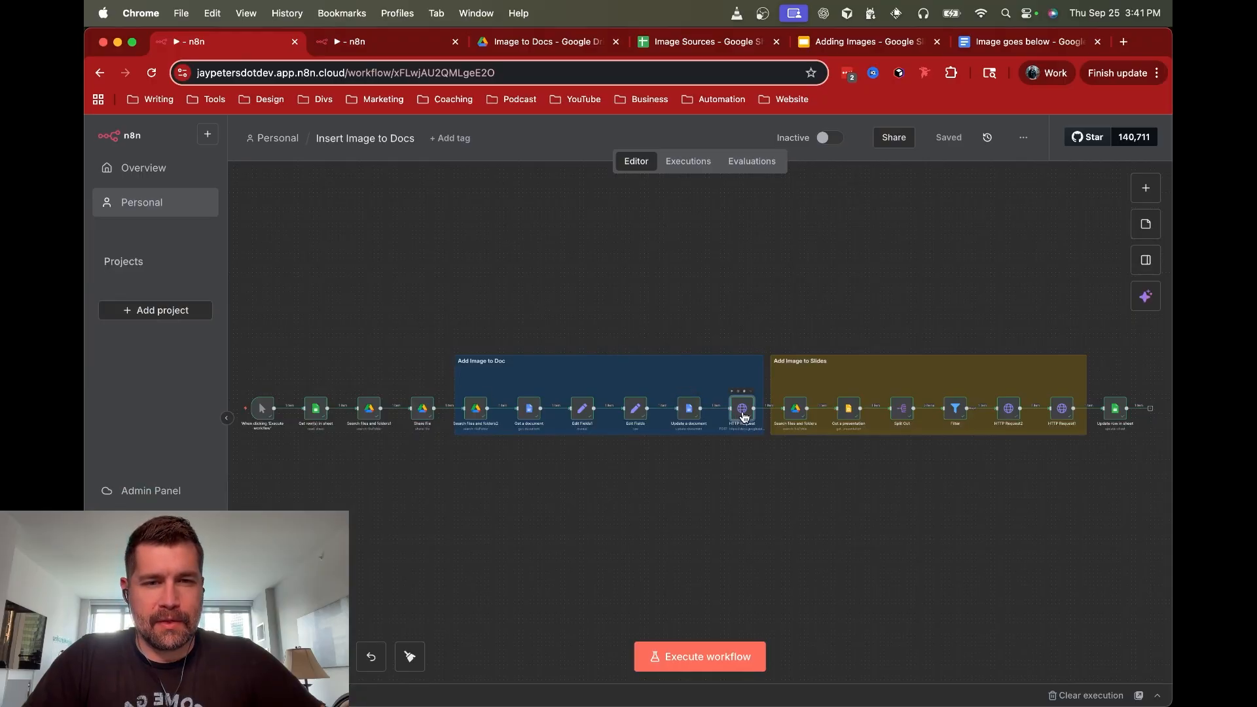
pyautogui.doubleClick(744, 417)
pyautogui.tripleClick(566, 304)
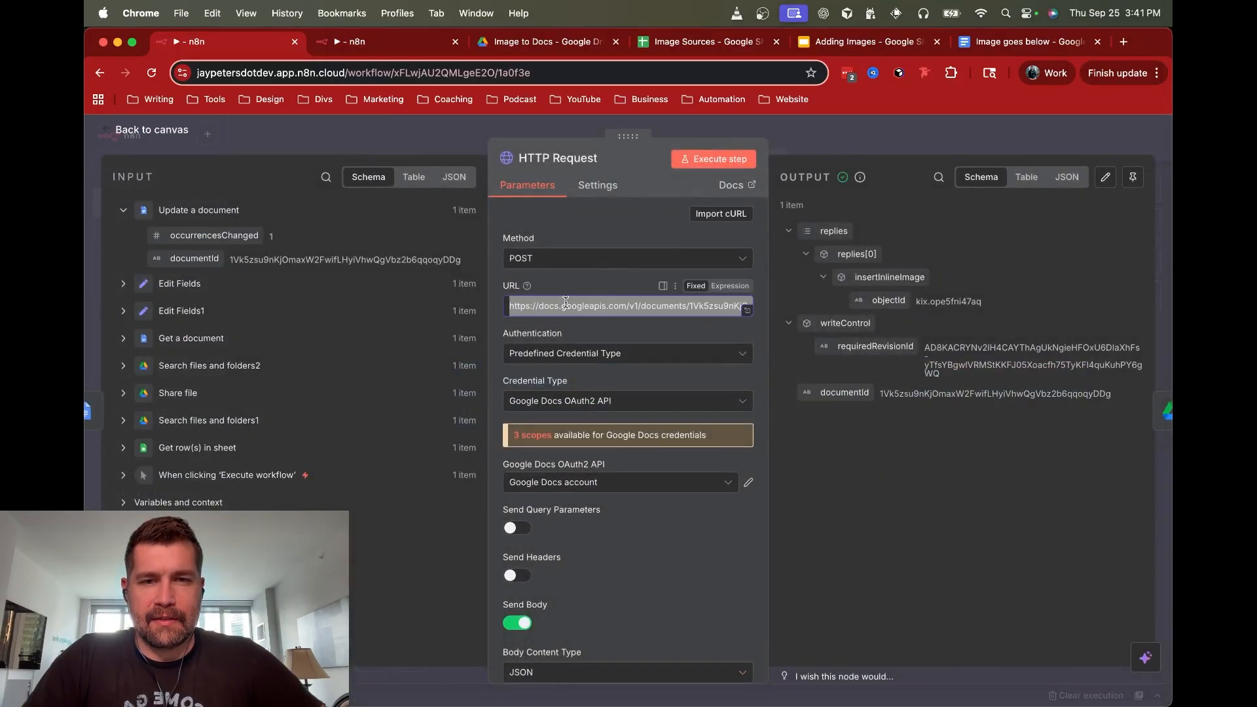
pyautogui.press('super+c')
pyautogui.click(415, 49)
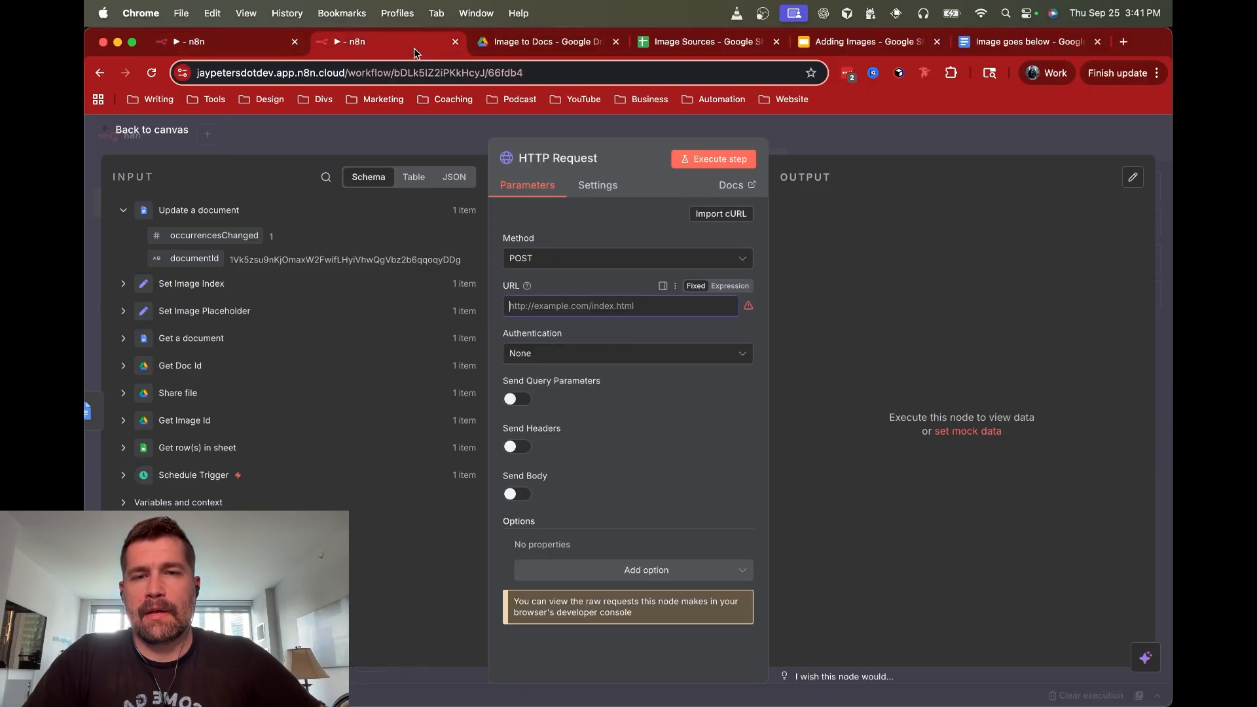
pyautogui.click(556, 308)
pyautogui.press('super+v')
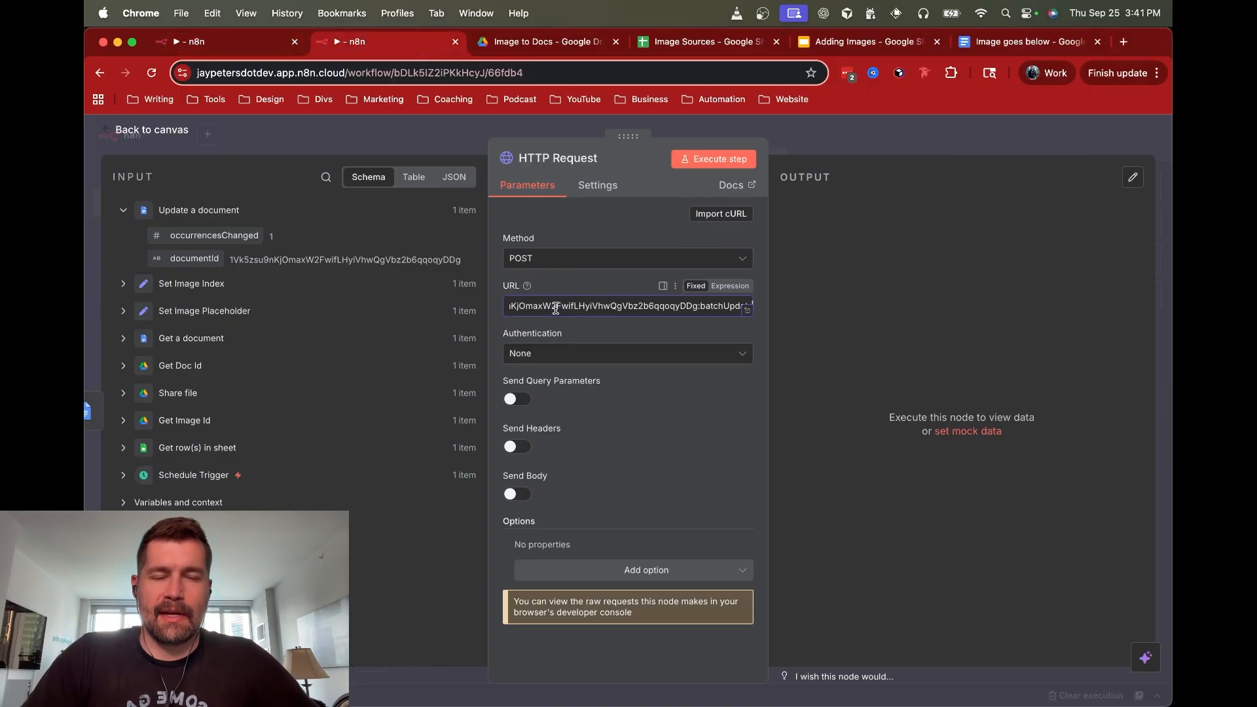
# Replace the hardcoded document ID in the URL with the documentId expression from Update a document, before :batchUpdate
pyautogui.hotkey('alt', 'Left')
pyautogui.hotkey('alt', 'shift', 'Left')
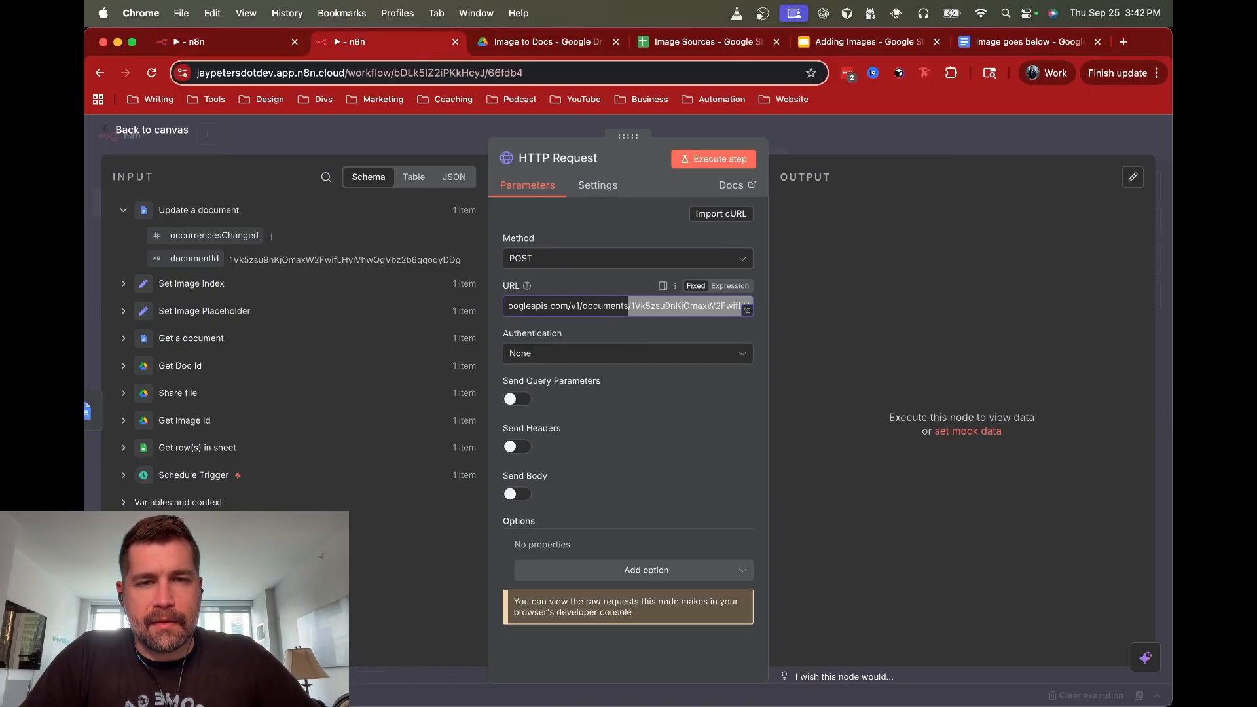
pyautogui.press('BackSpace')
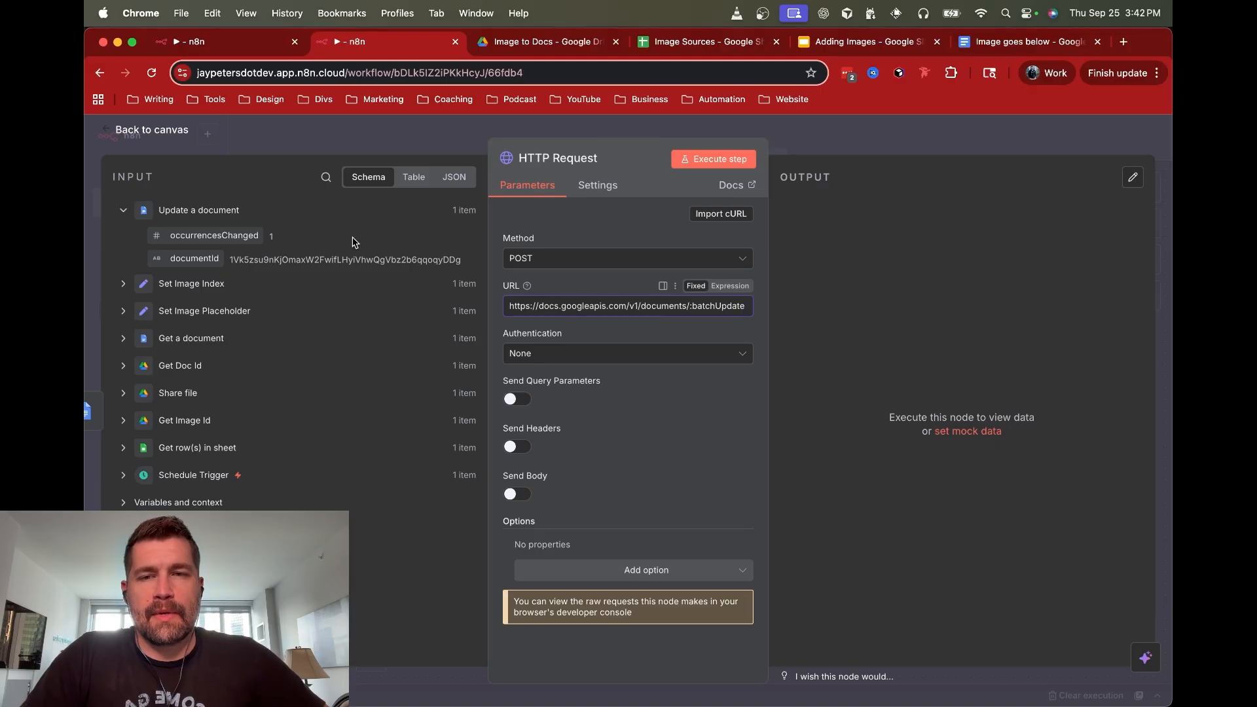
pyautogui.click(731, 286)
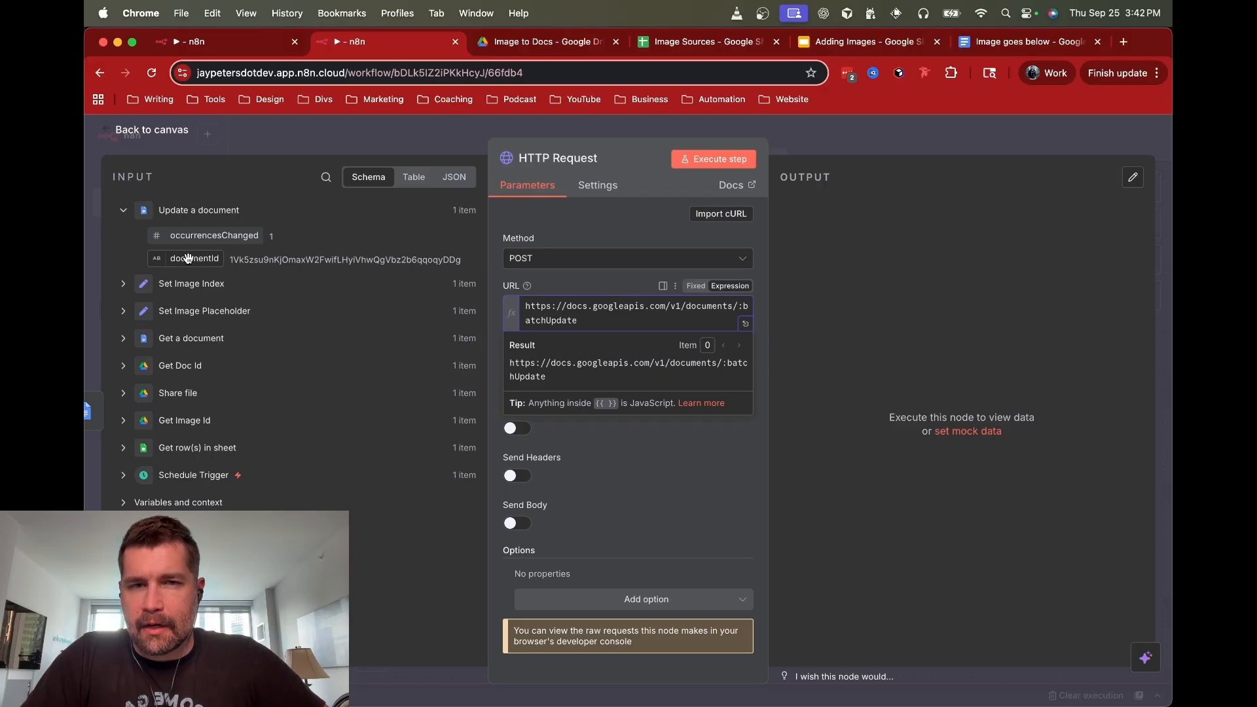
pyautogui.moveTo(188, 258); pyautogui.dragTo(641, 320)
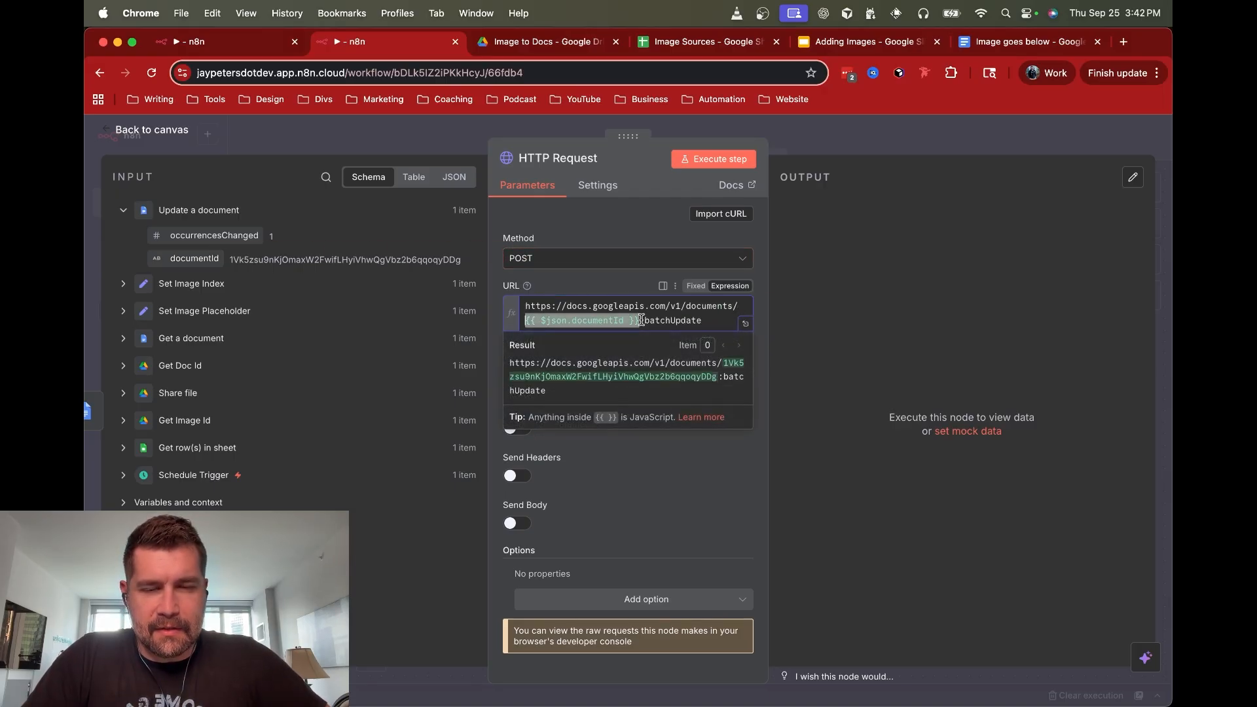
pyautogui.click(566, 305)
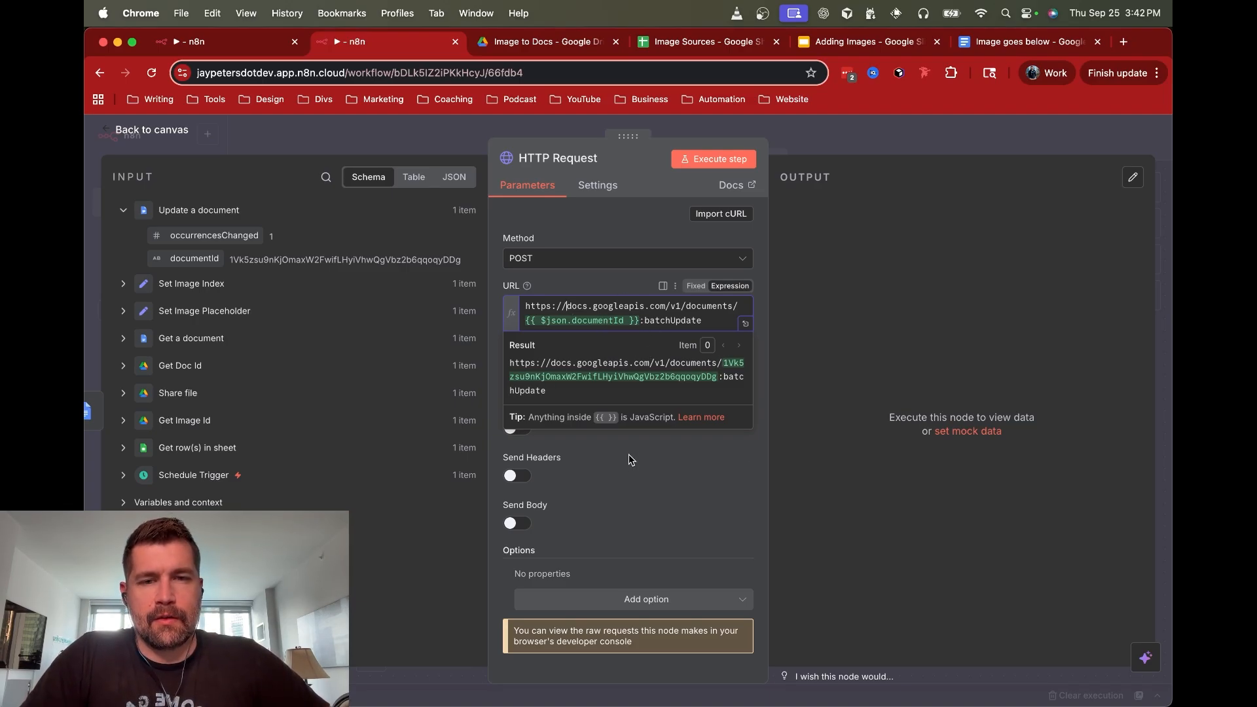
pyautogui.click(630, 473)
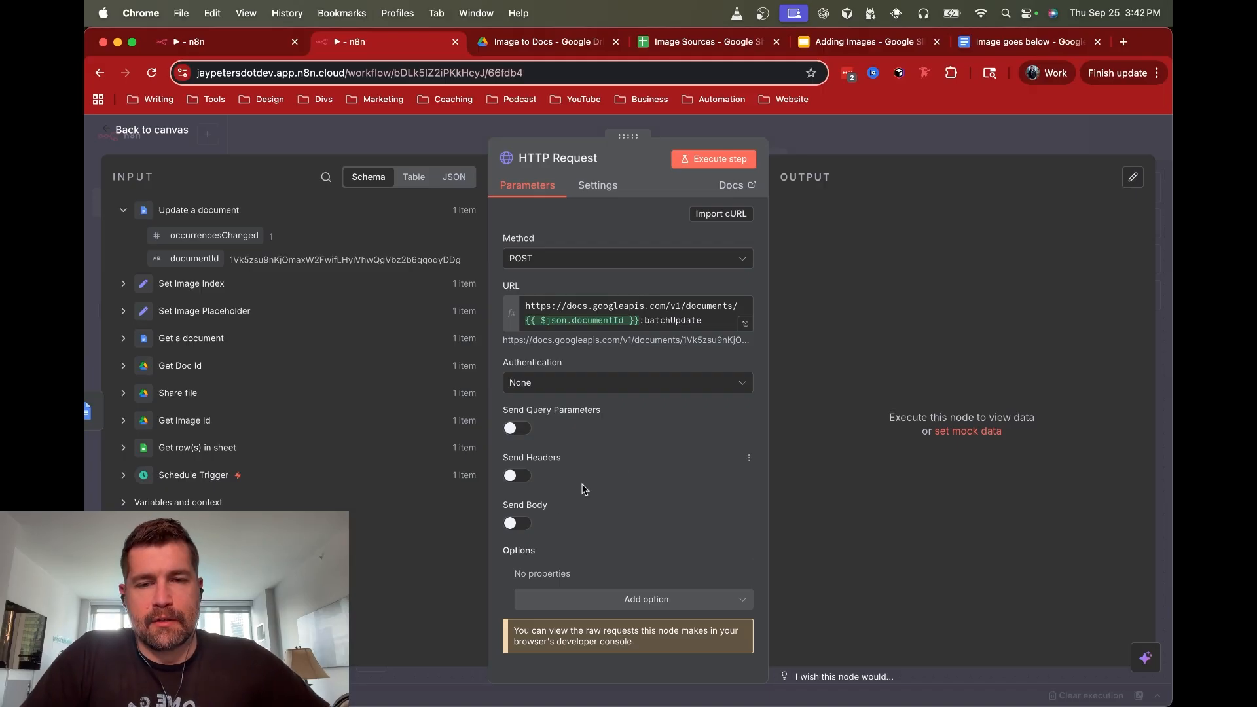
# Set the request's authentication to Predefined Credential Type with the Google Docs OAuth2 API credential type
pyautogui.click(591, 388)
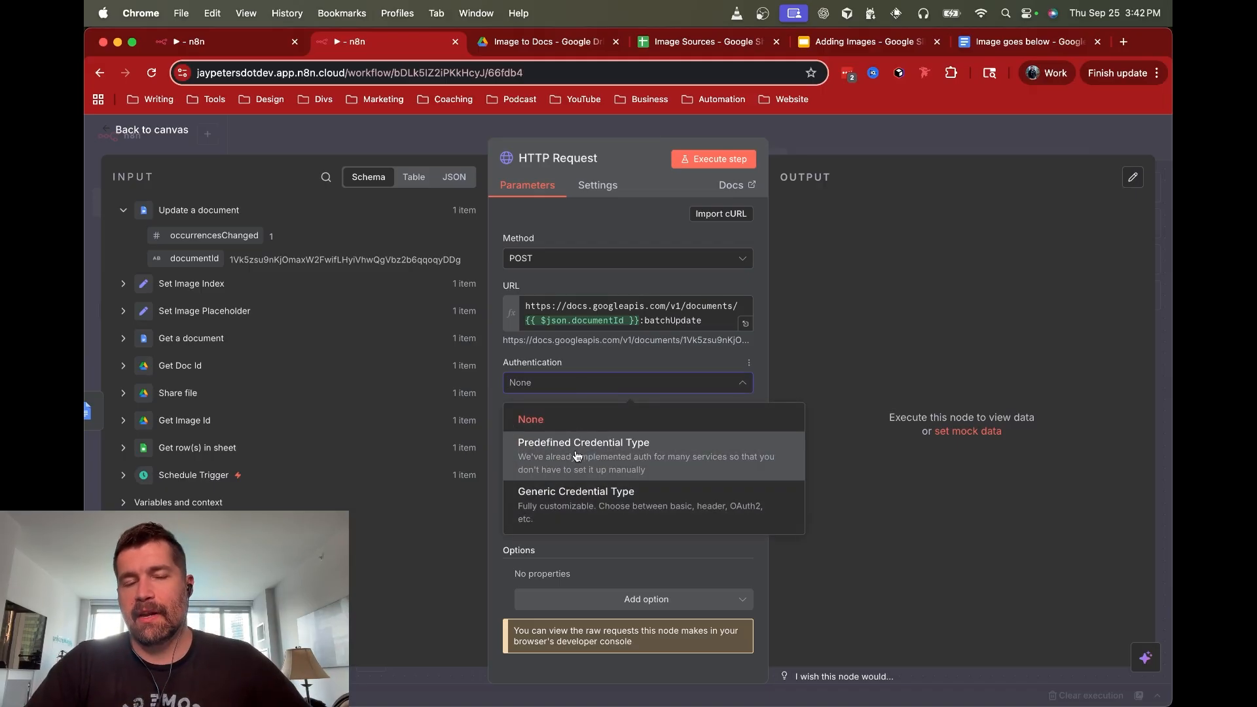
pyautogui.click(577, 456)
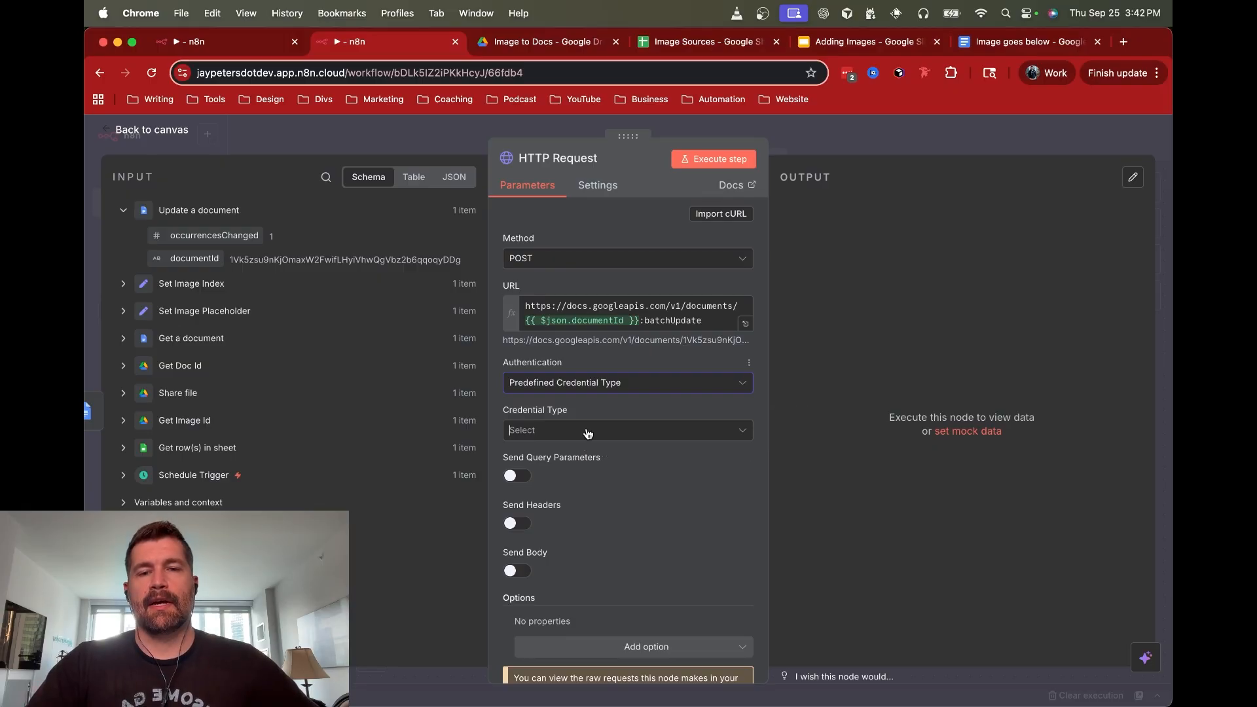
pyautogui.click(588, 431)
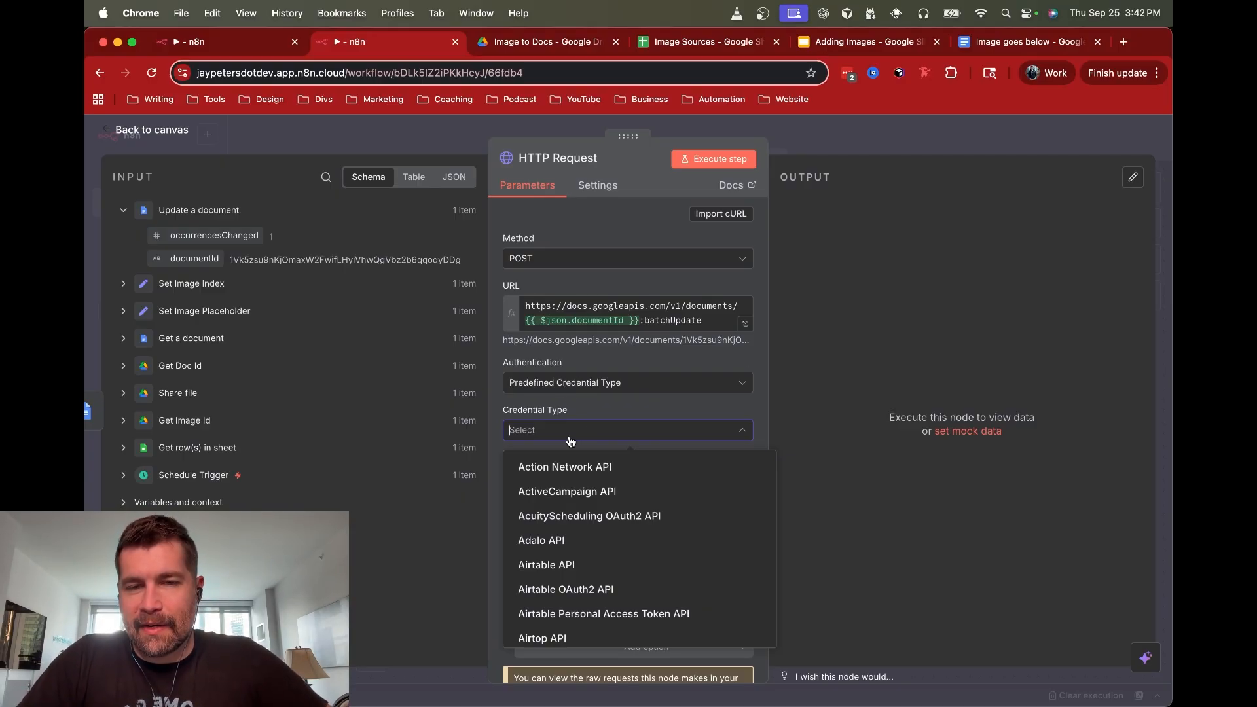
pyautogui.write('doc')
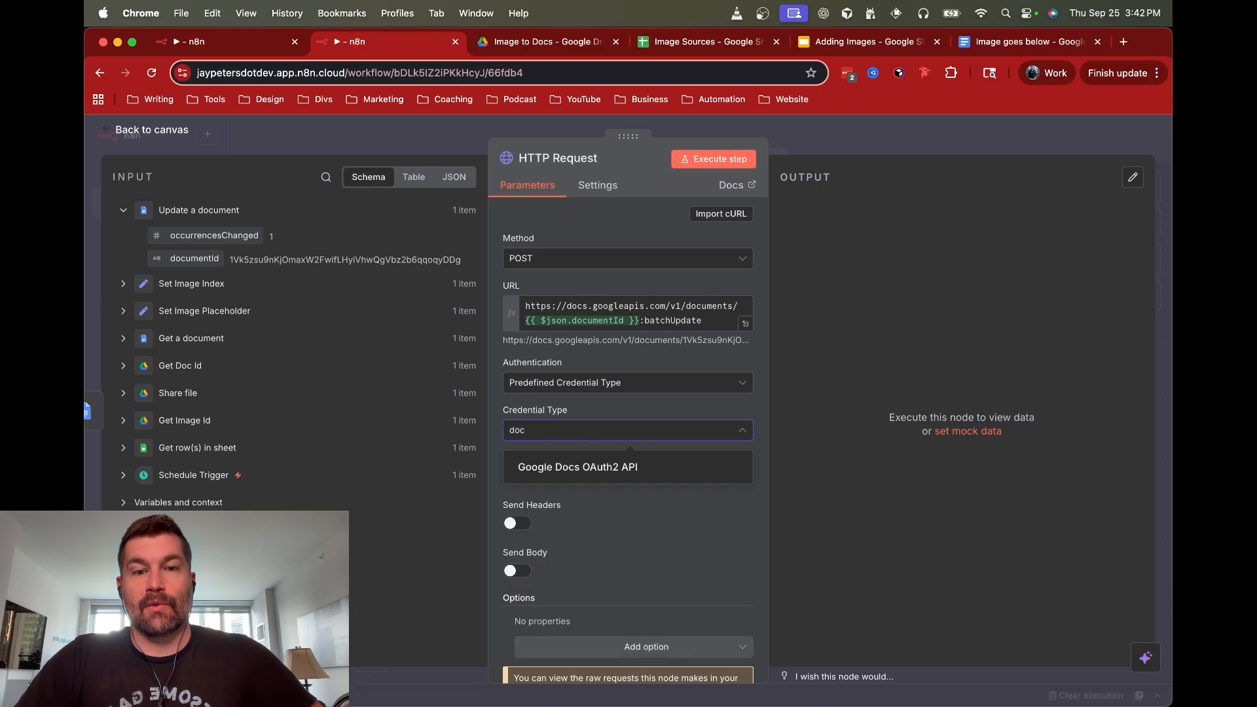
pyautogui.click(576, 466)
# Enable sending a body and specify the JSON body content with the Using JSON option
pyautogui.scroll(-3, 577, 445)
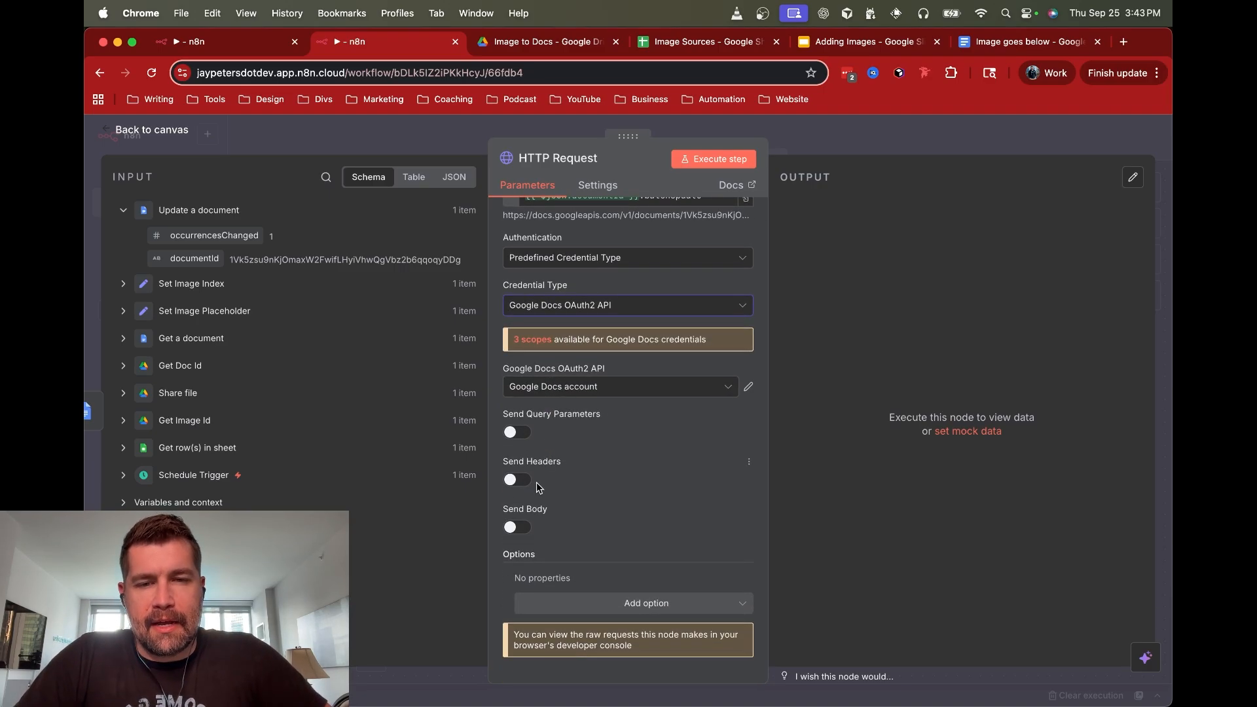
pyautogui.click(519, 528)
pyautogui.scroll(-3, 634, 463)
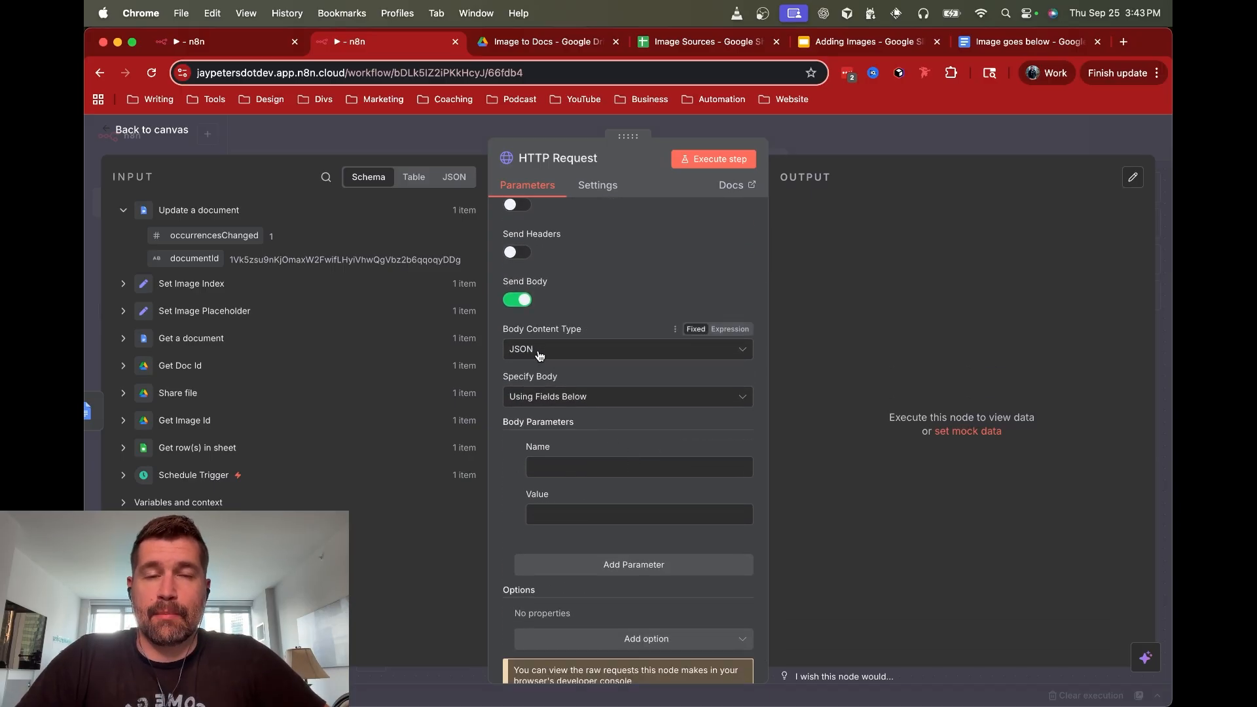
pyautogui.click(538, 402)
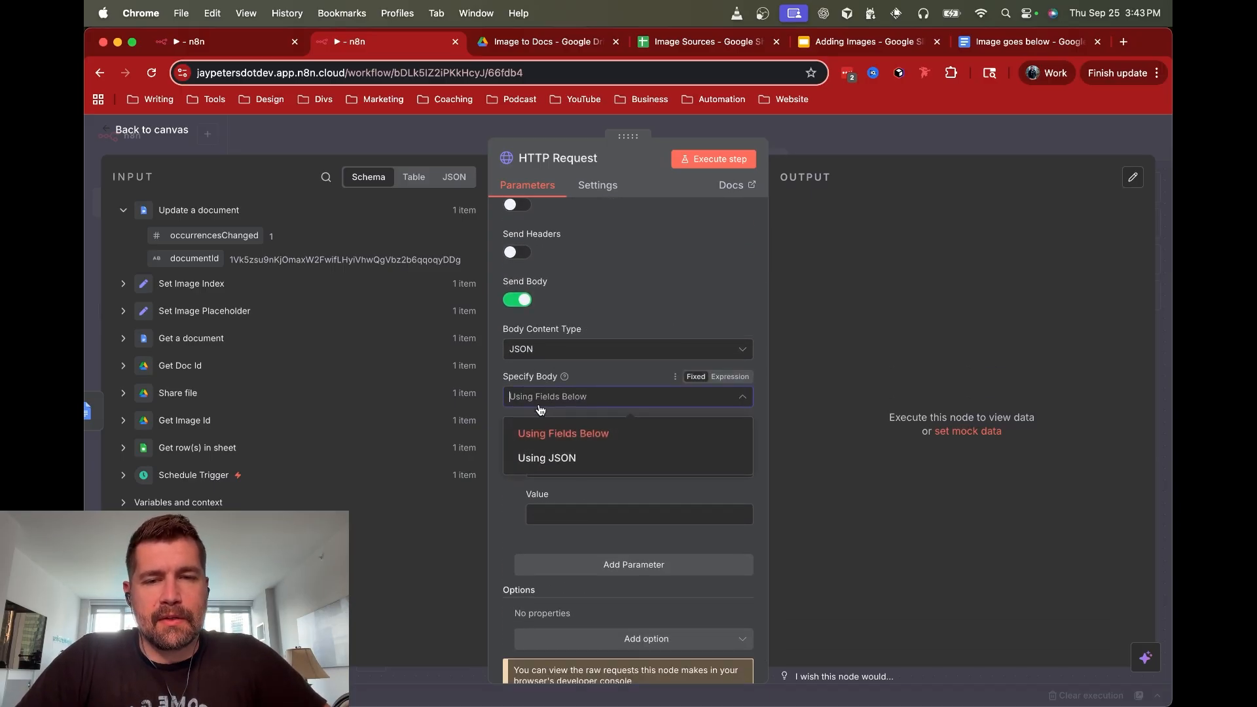
pyautogui.click(558, 459)
# Copy the insertInlineImage JSON body from the Insert Image to Docs workflow's HTTP Request node into the new node's JSON body
pyautogui.click(561, 484)
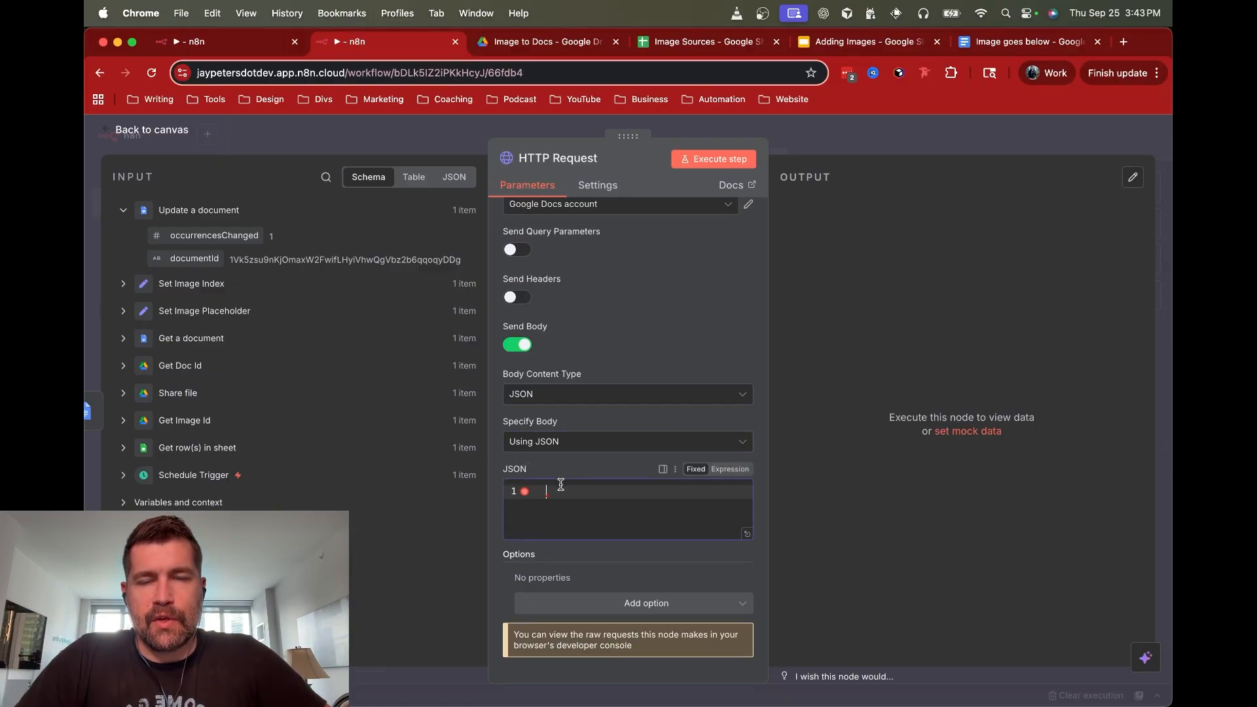
pyautogui.click(241, 43)
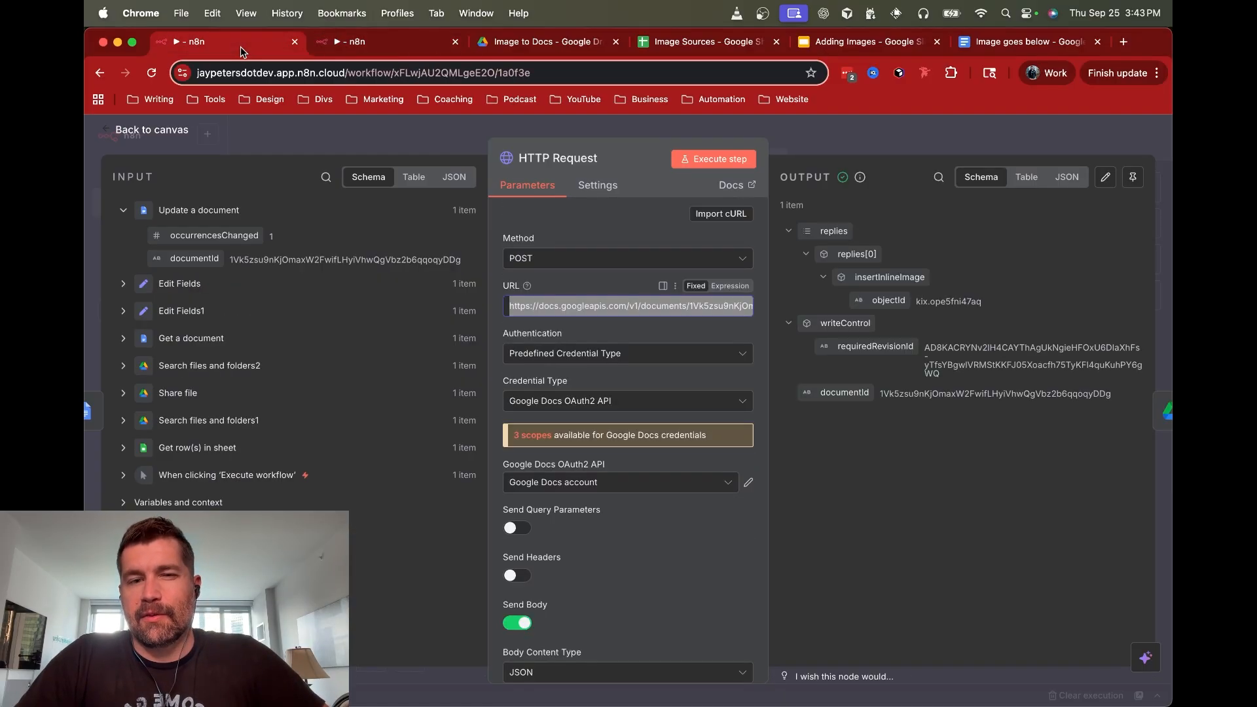
pyautogui.scroll(-5, 574, 461)
pyautogui.click(560, 471)
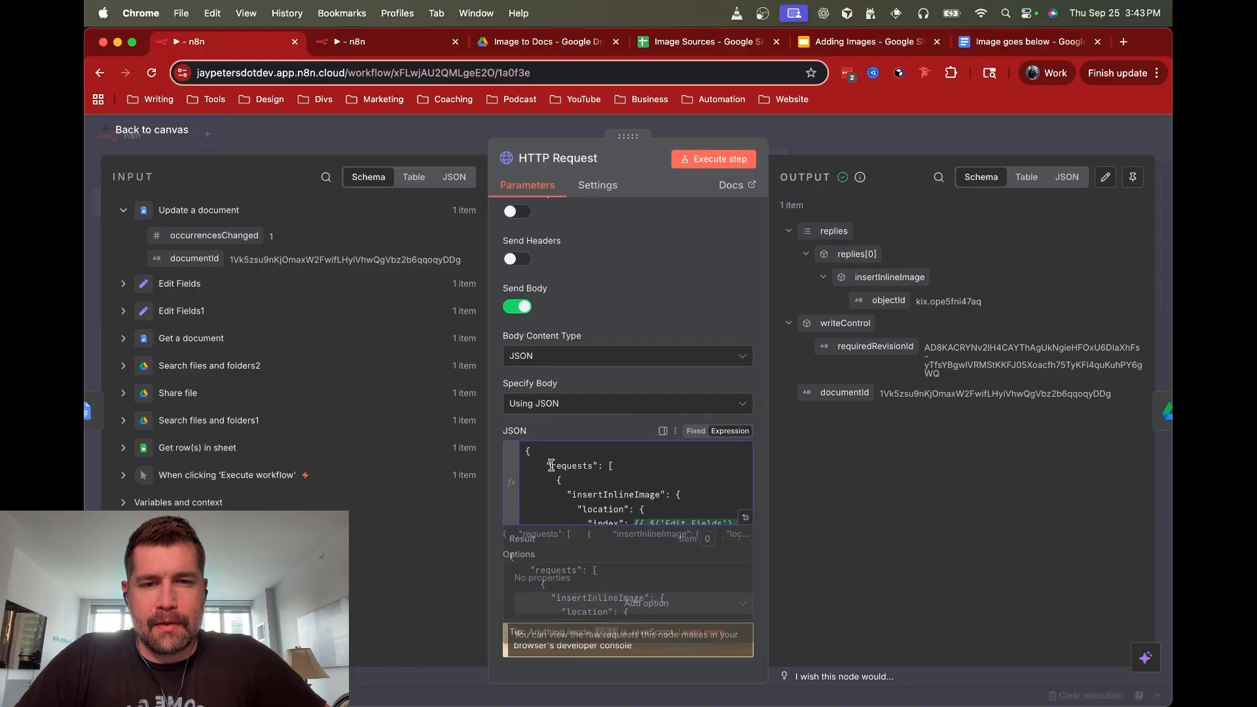
pyautogui.press('cmd+a')
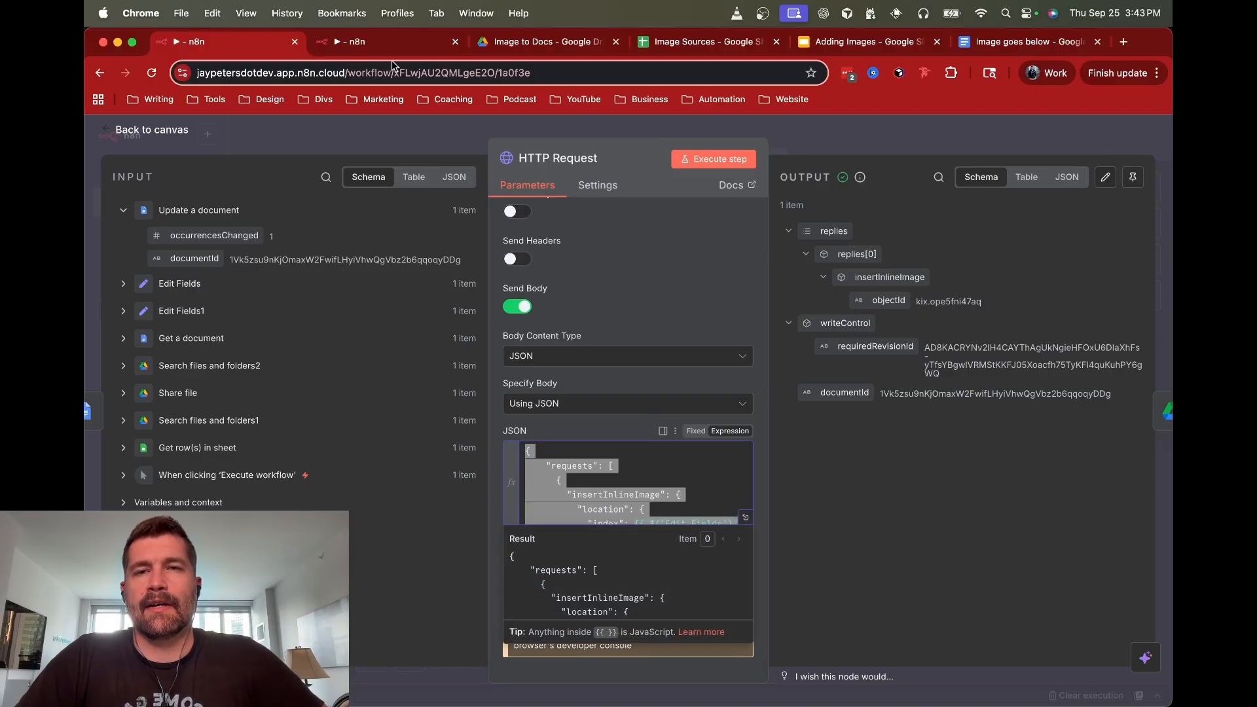
pyautogui.click(383, 42)
pyautogui.press('cmd+v')
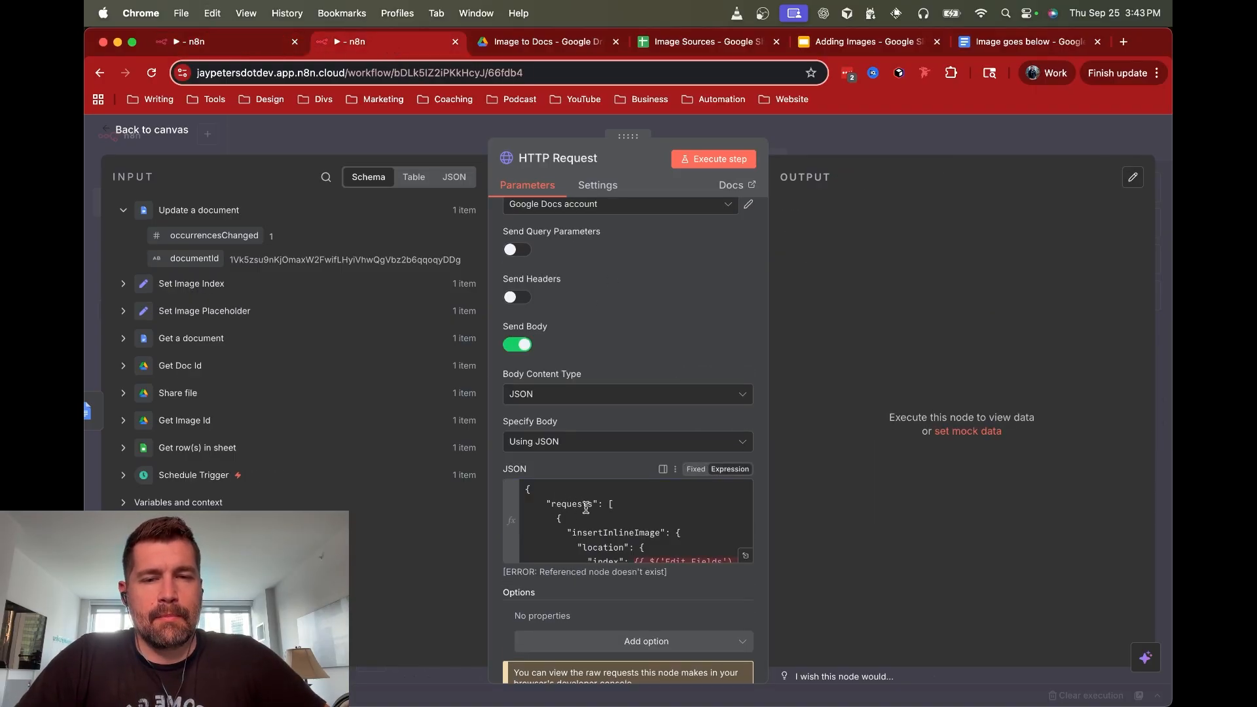
# In the expanded JSON body expression, replace the broken index reference with imageIndex from Set Image Index
pyautogui.click(745, 558)
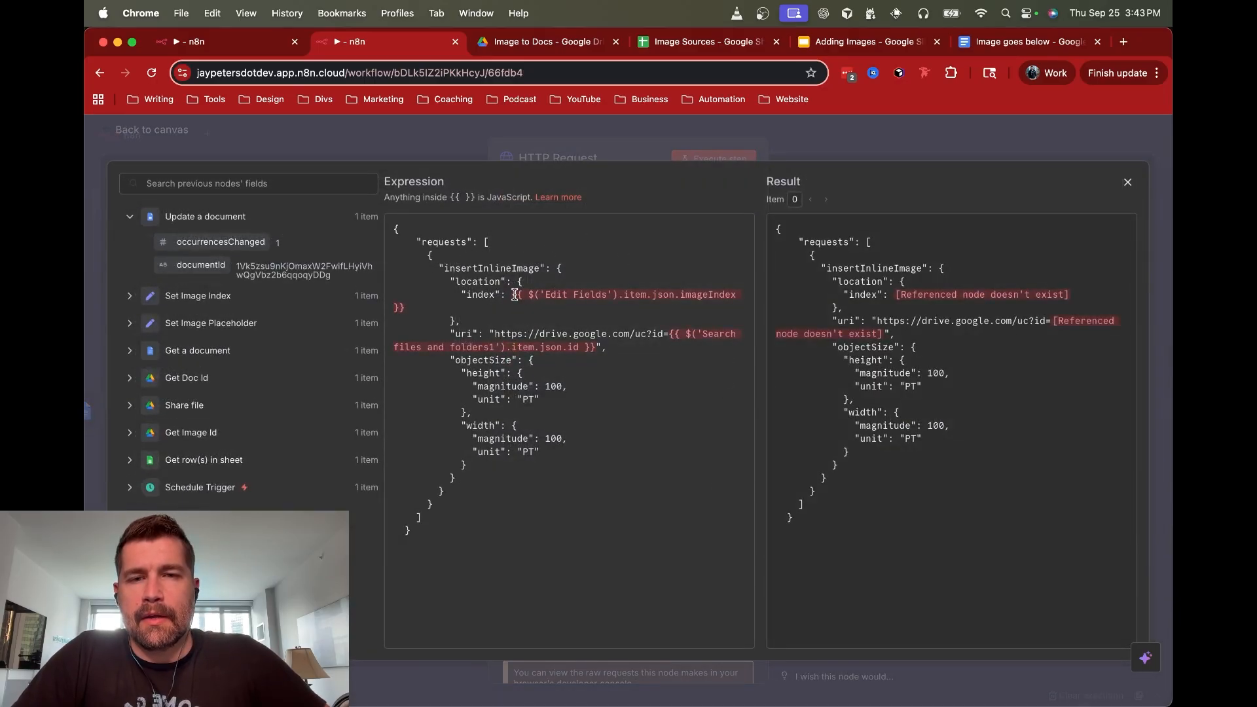
pyautogui.hotkey('shift', 'End')
pyautogui.press('BackSpace')
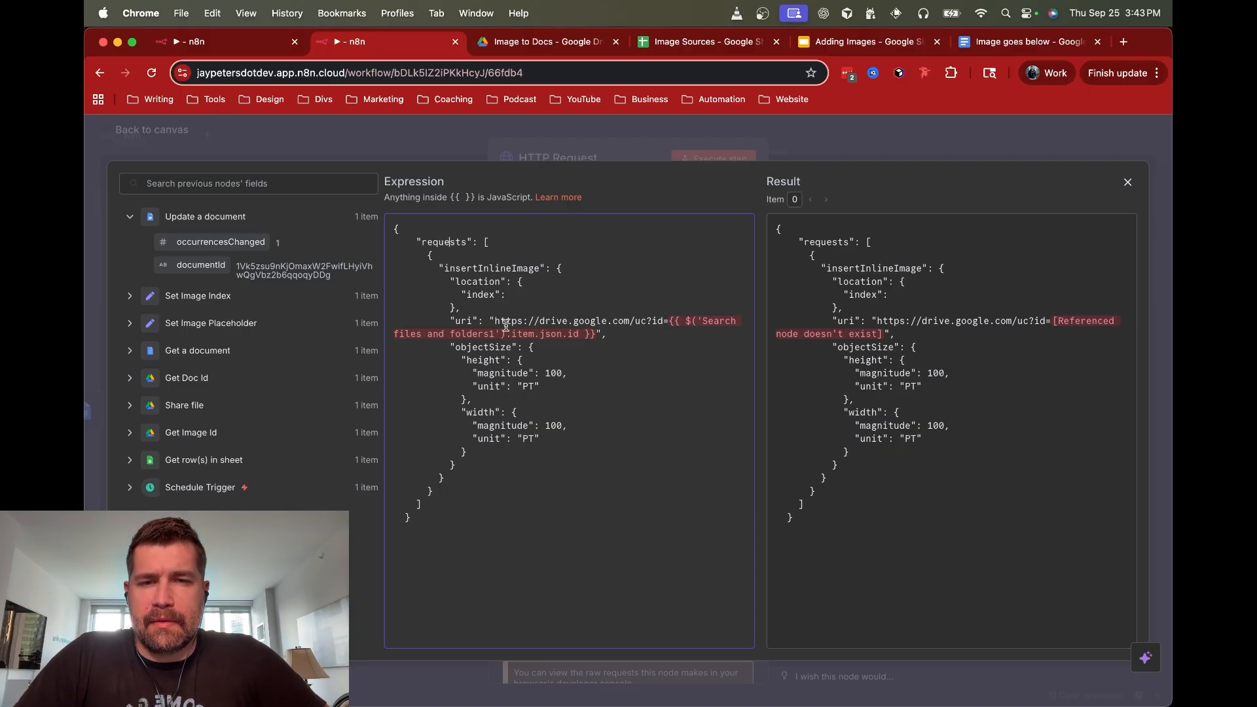
pyautogui.click(464, 242)
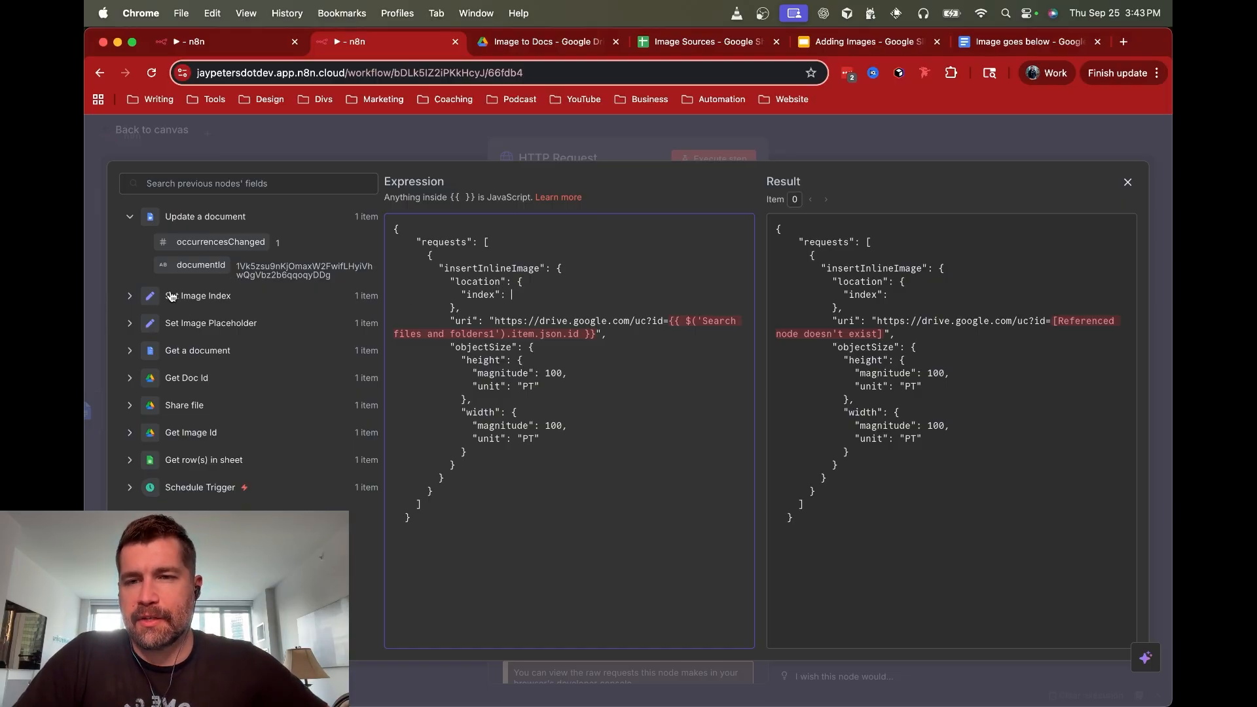
pyautogui.click(129, 297)
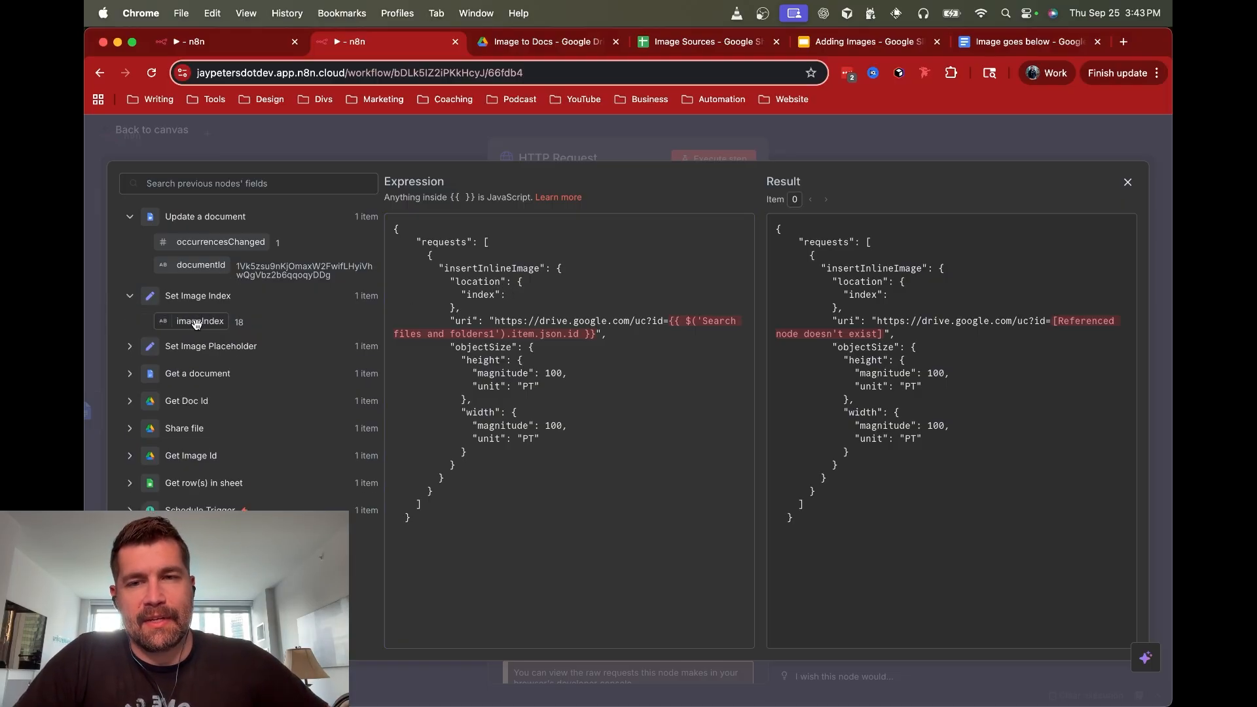
pyautogui.moveTo(197, 323); pyautogui.dragTo(526, 296)
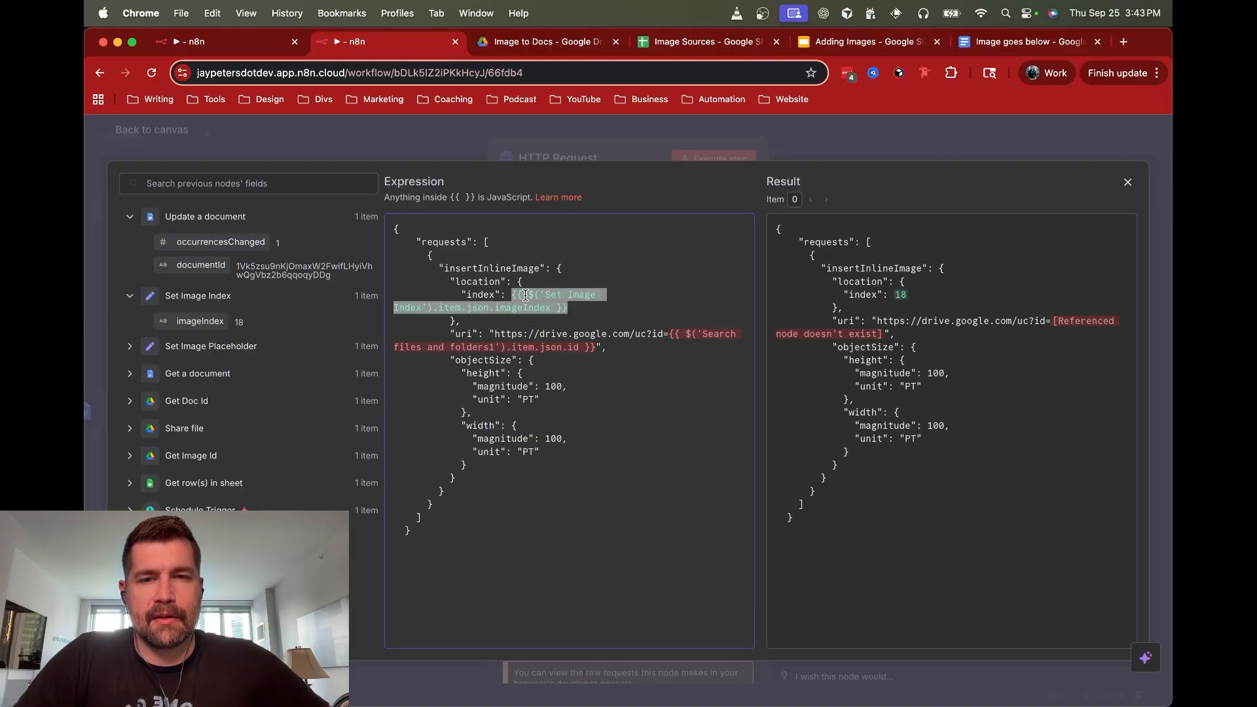
pyautogui.click(596, 305)
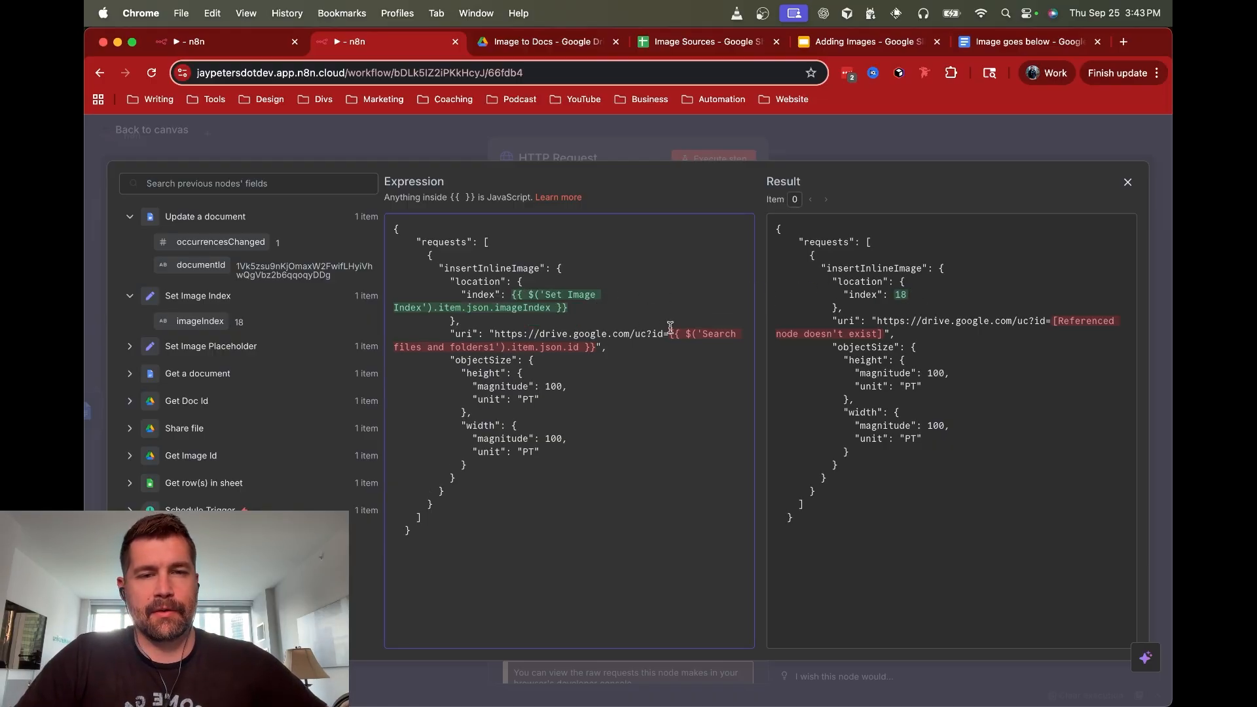
pyautogui.doubleClick(594, 351)
pyautogui.press('BackSpace')
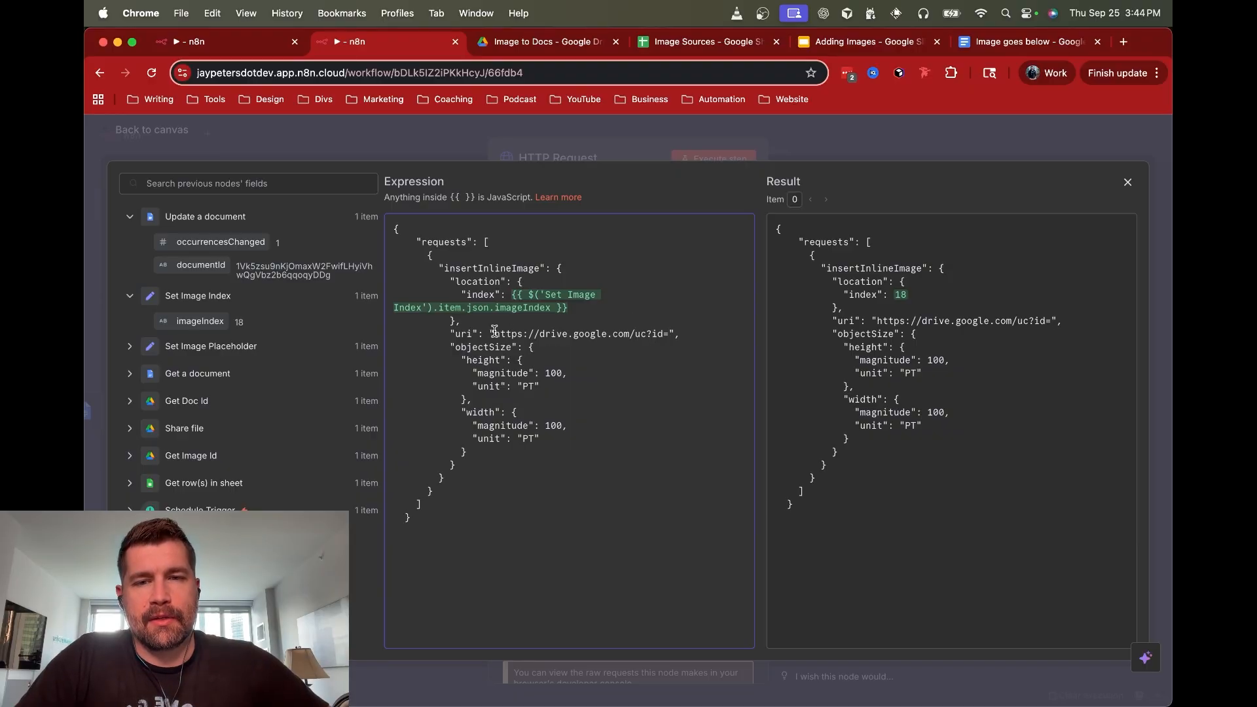
pyautogui.moveTo(494, 334); pyautogui.dragTo(669, 334)
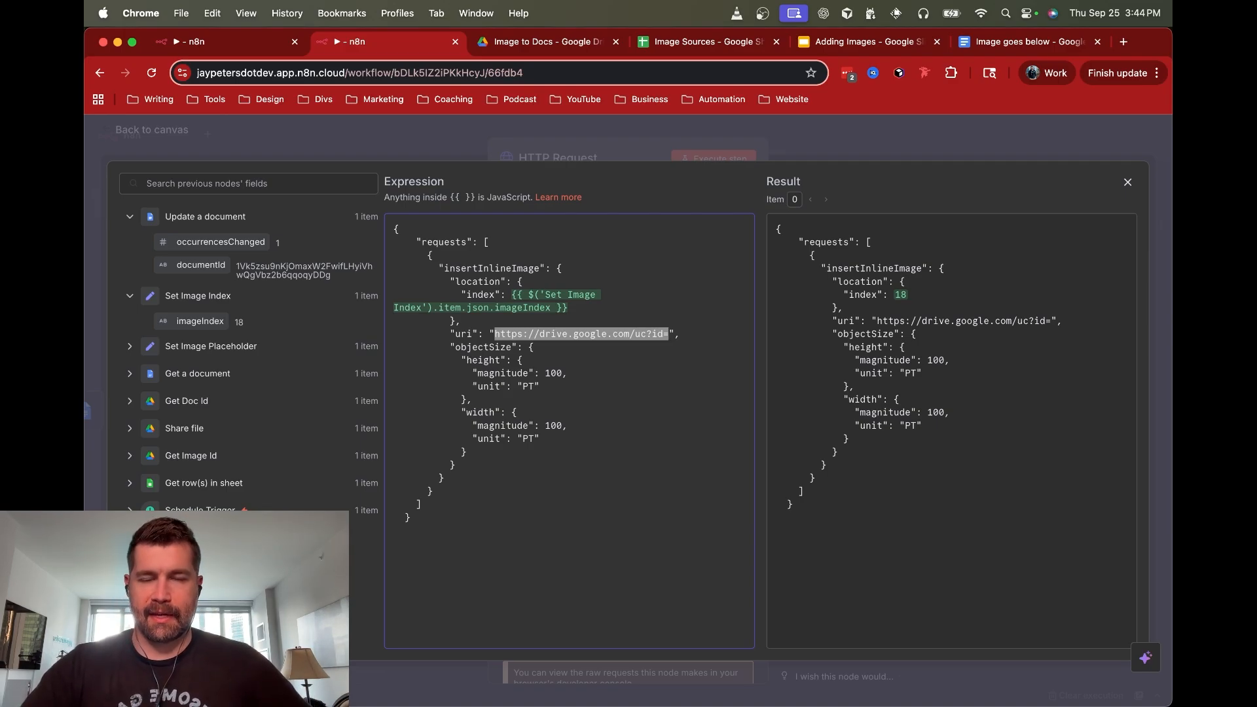
# In Google Drive, copy the share link of plain-profile-square.jpg and paste it into a new browser tab's address to examine its format
pyautogui.click(551, 52)
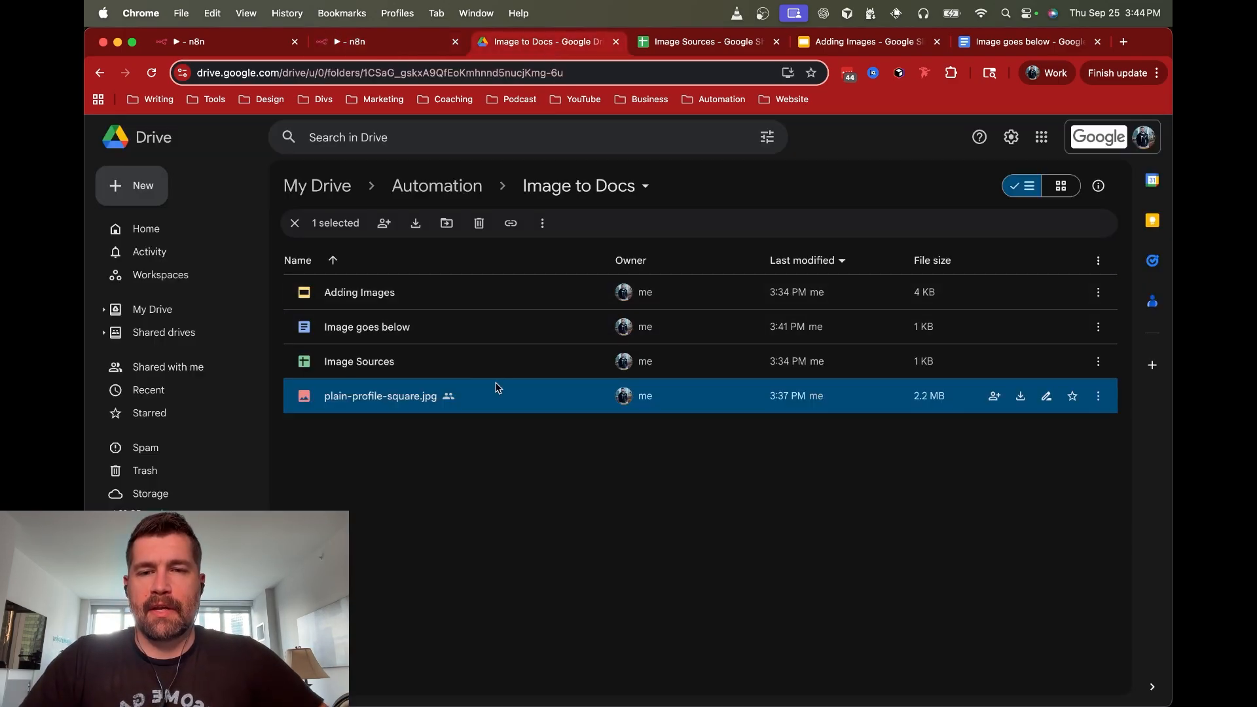
pyautogui.doubleClick(480, 399)
pyautogui.click(1148, 138)
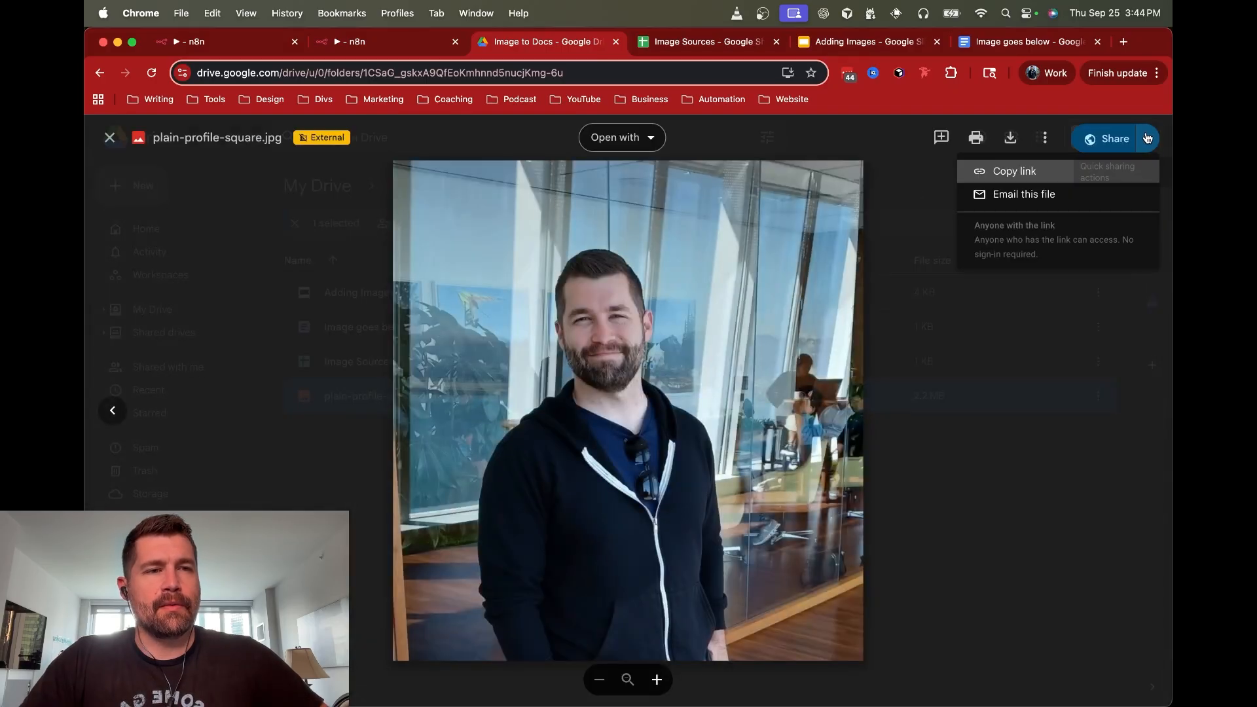
pyautogui.click(1035, 176)
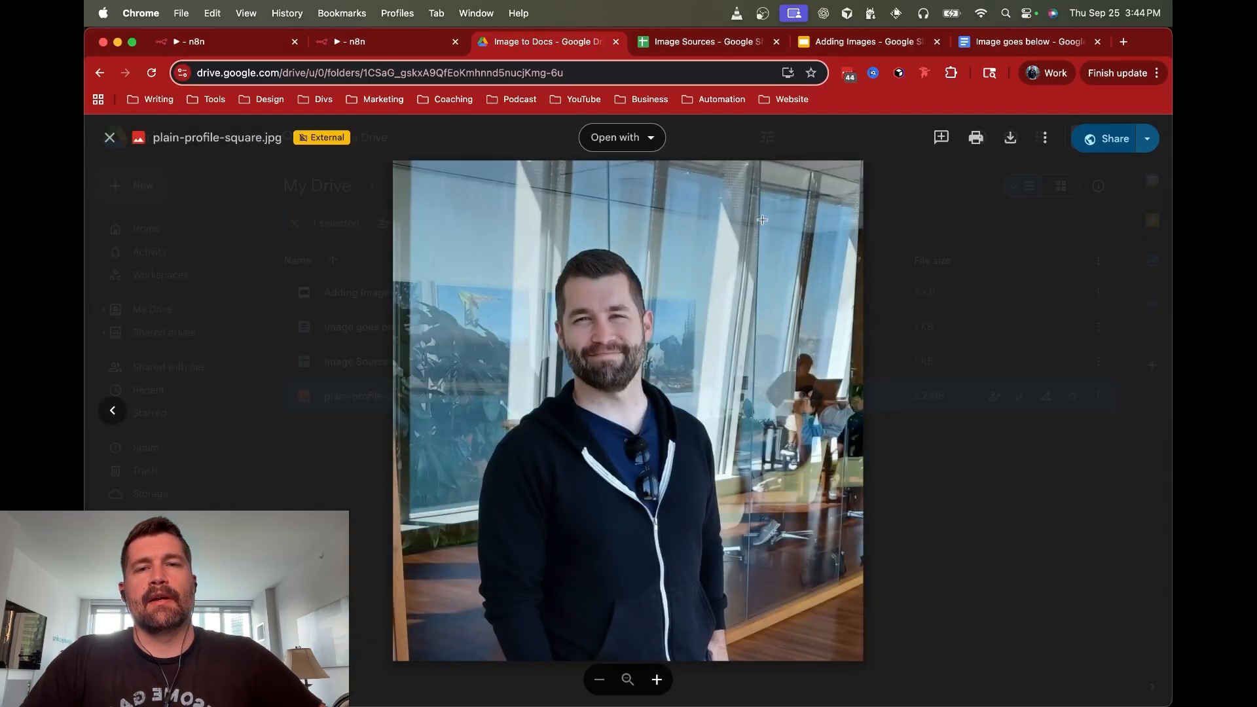
pyautogui.press('super+t')
pyautogui.press('super+v')
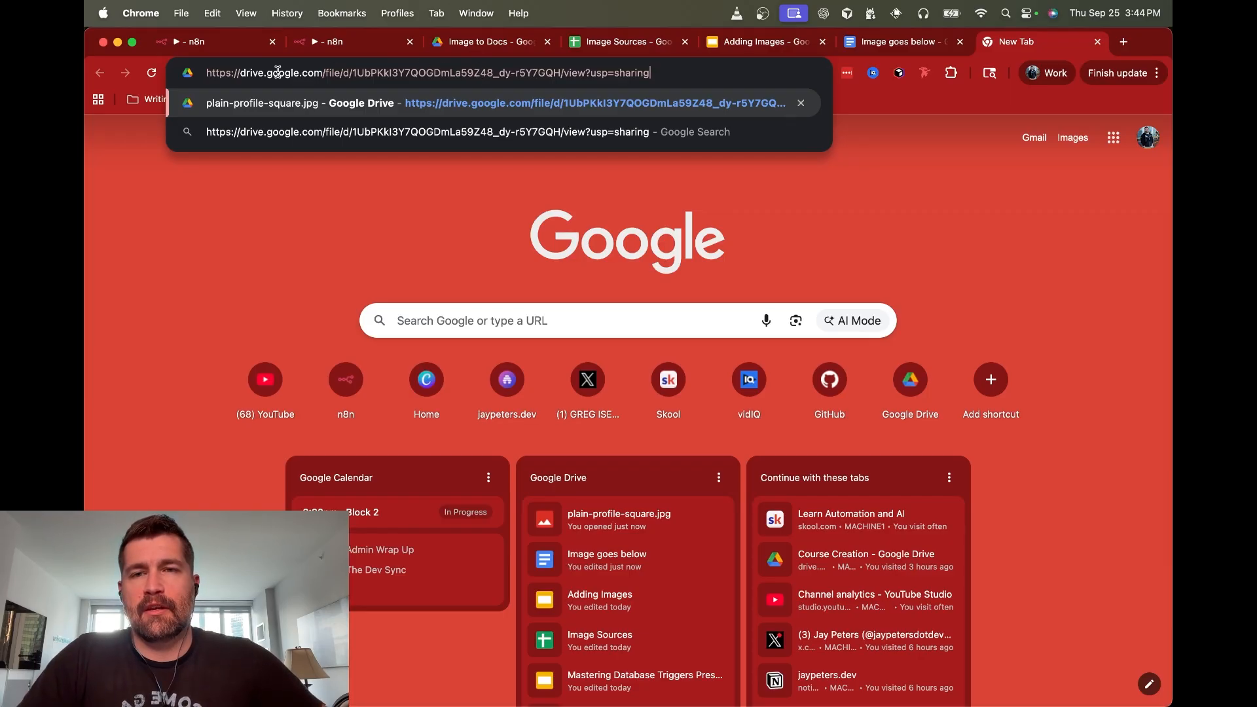
pyautogui.press('Escape')
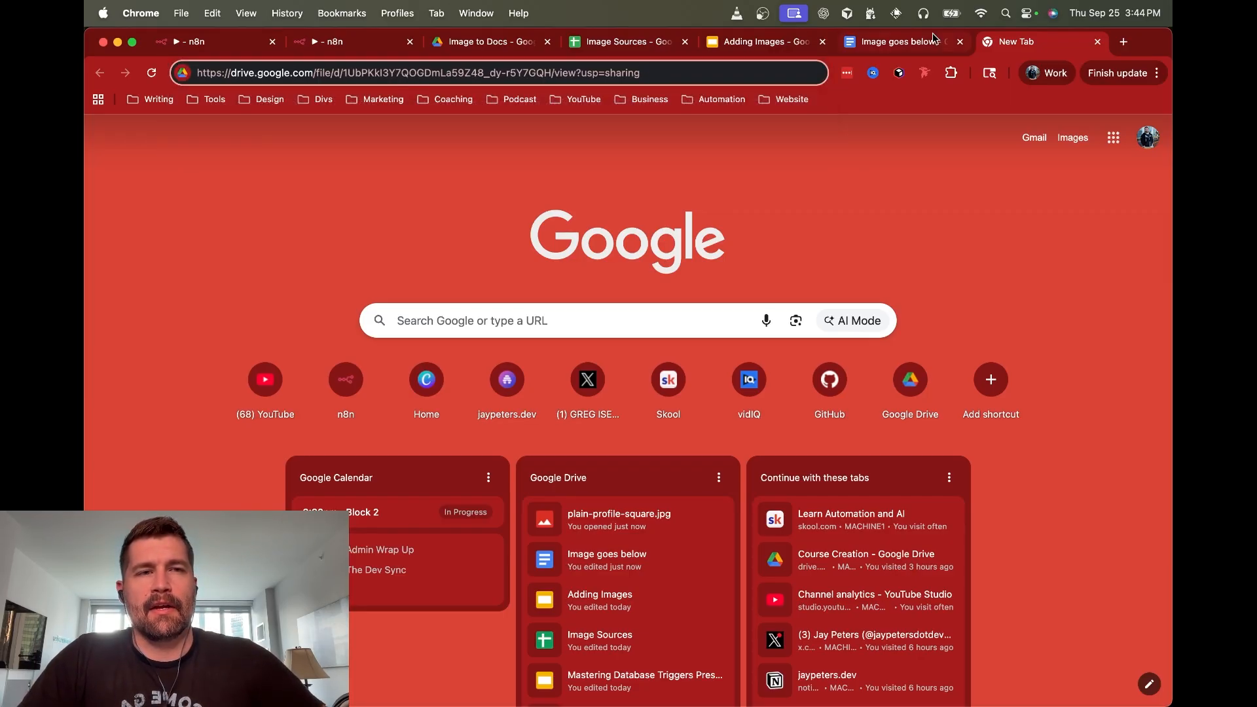
pyautogui.click(1098, 41)
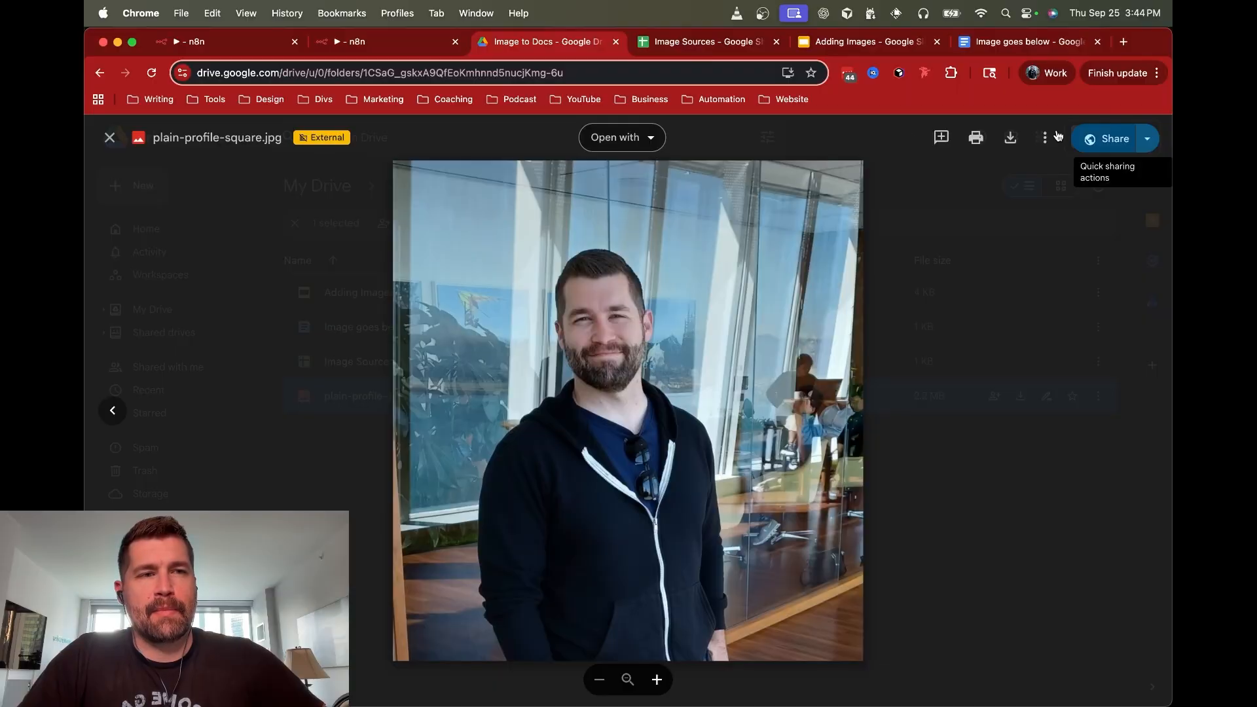
pyautogui.click(1142, 138)
pyautogui.click(964, 354)
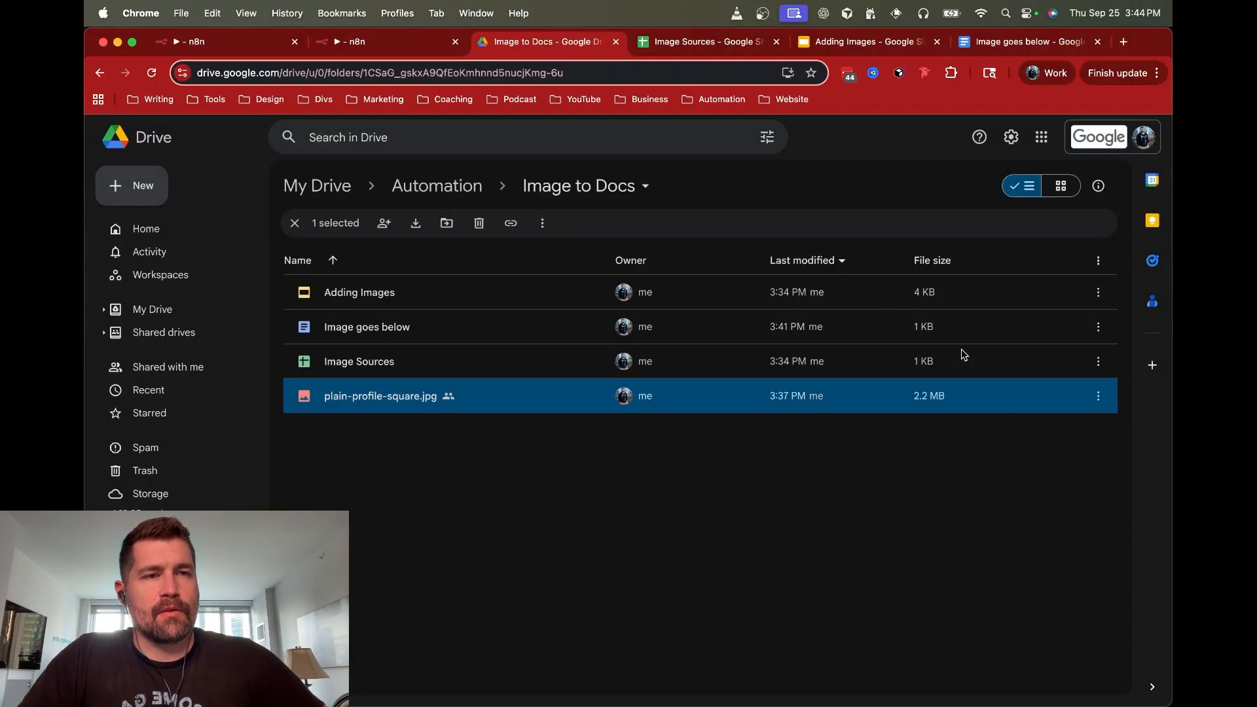
pyautogui.click(418, 45)
pyautogui.click(588, 345)
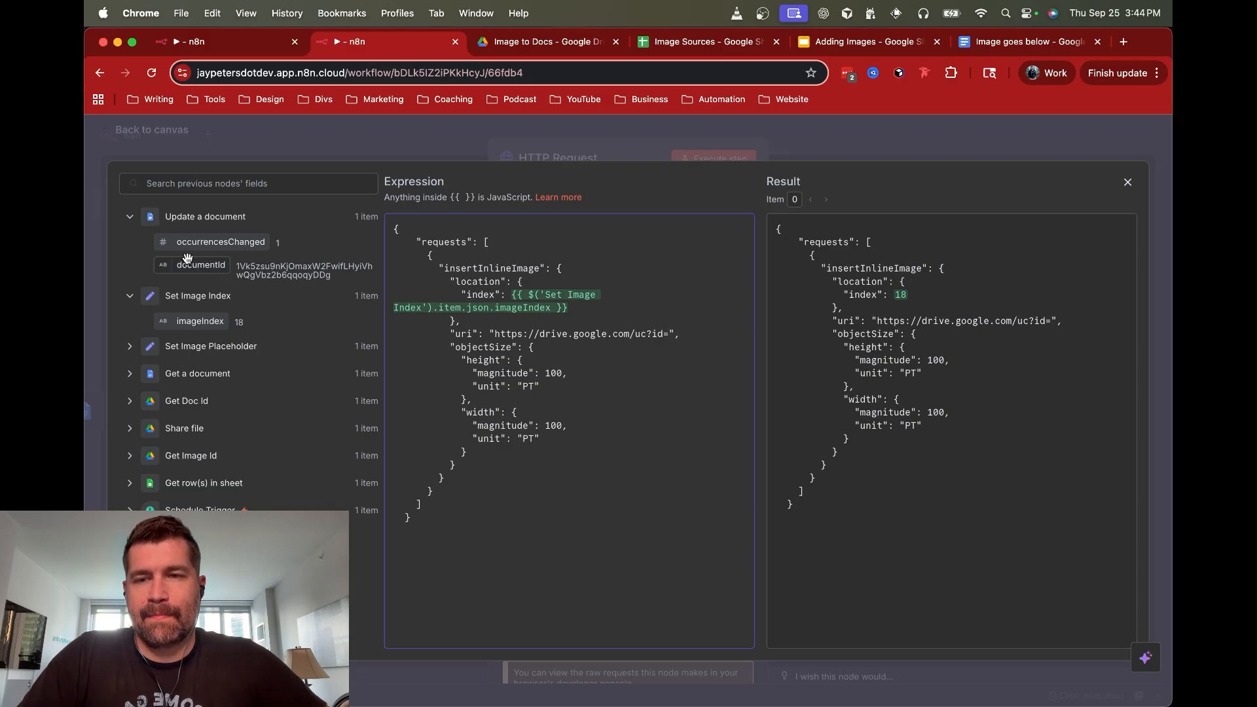
pyautogui.click(131, 457)
pyautogui.click(129, 217)
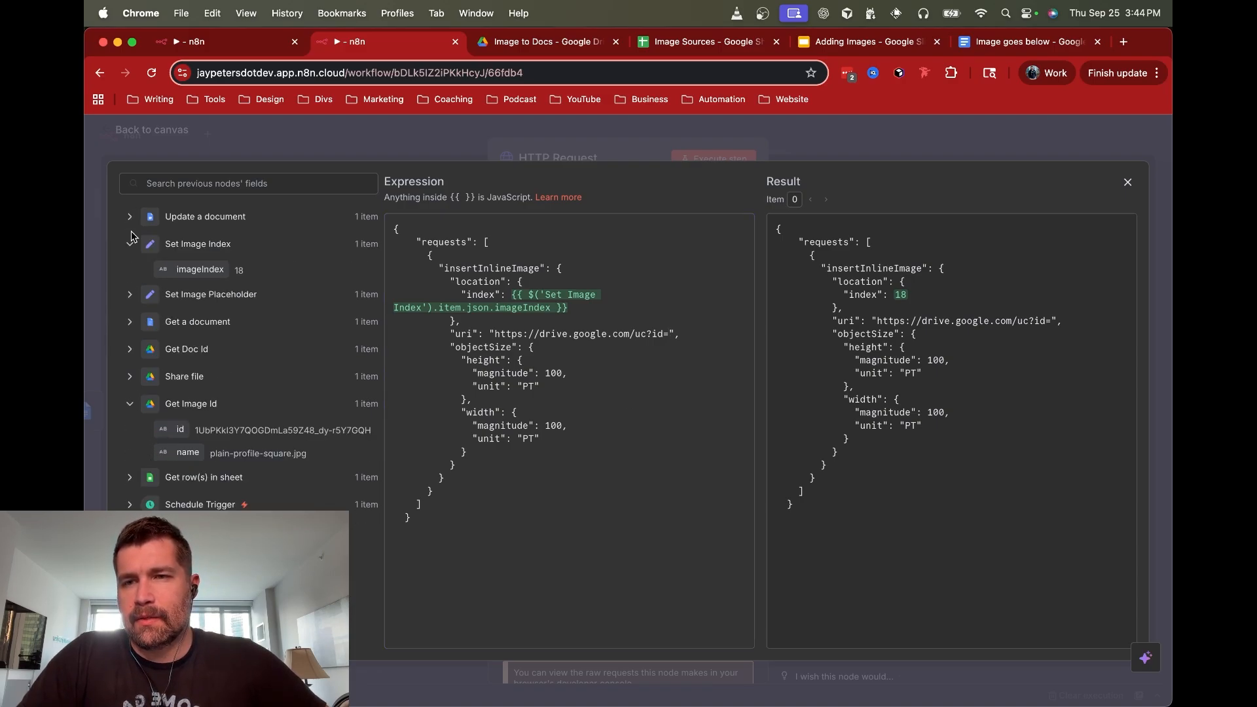
pyautogui.click(130, 244)
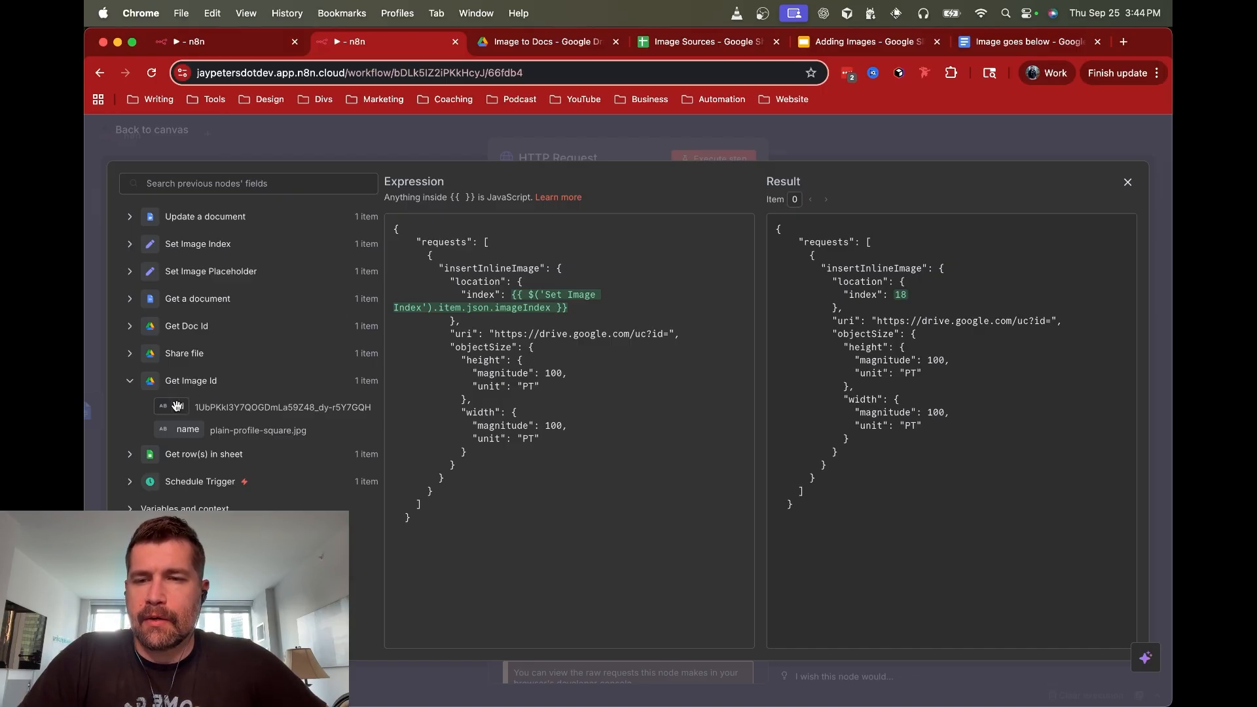
pyautogui.moveTo(177, 406); pyautogui.dragTo(670, 336)
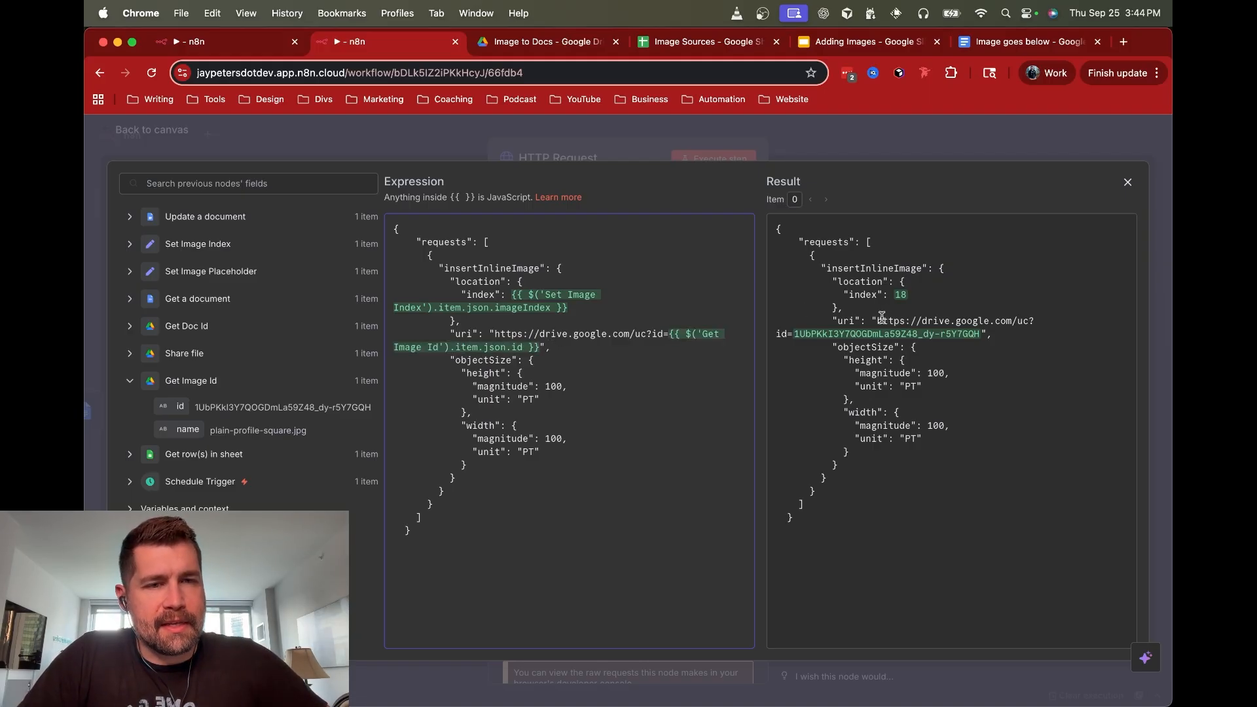
# Copy the resolved uri from the expression result and open it in a new browser tab to check the image
pyautogui.moveTo(877, 319); pyautogui.dragTo(961, 330)
pyautogui.click(961, 328)
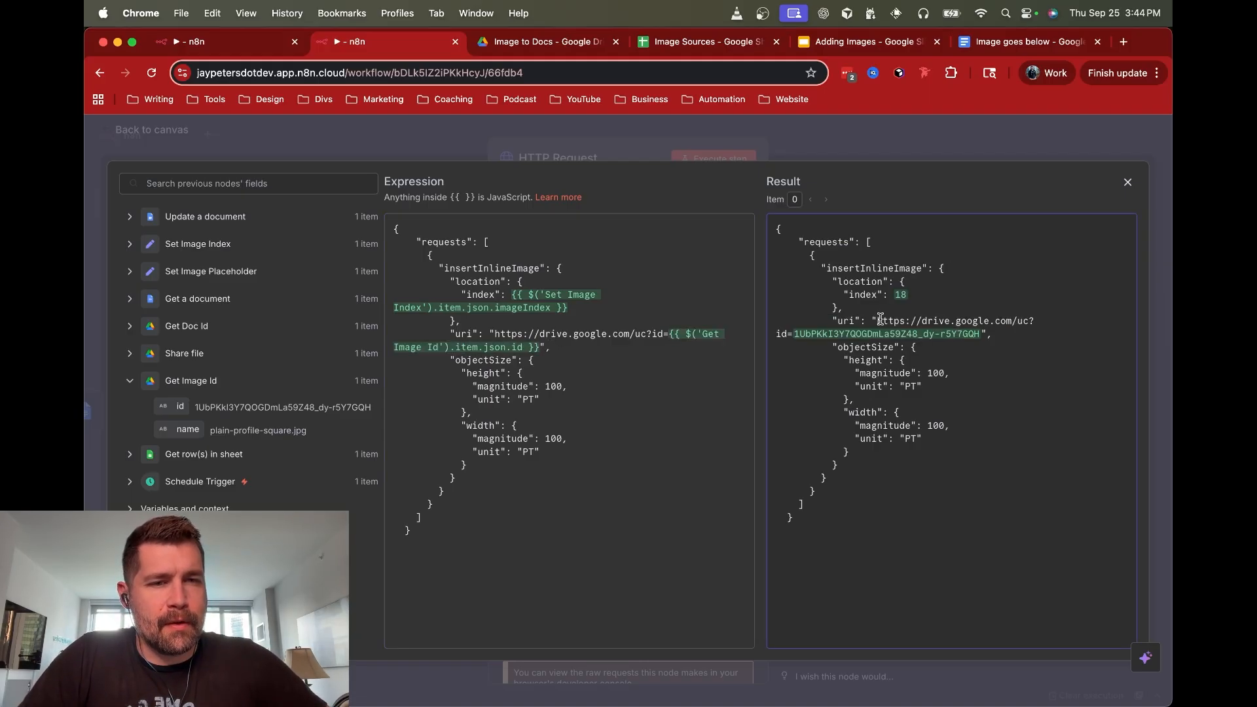
pyautogui.moveTo(878, 319); pyautogui.dragTo(978, 332)
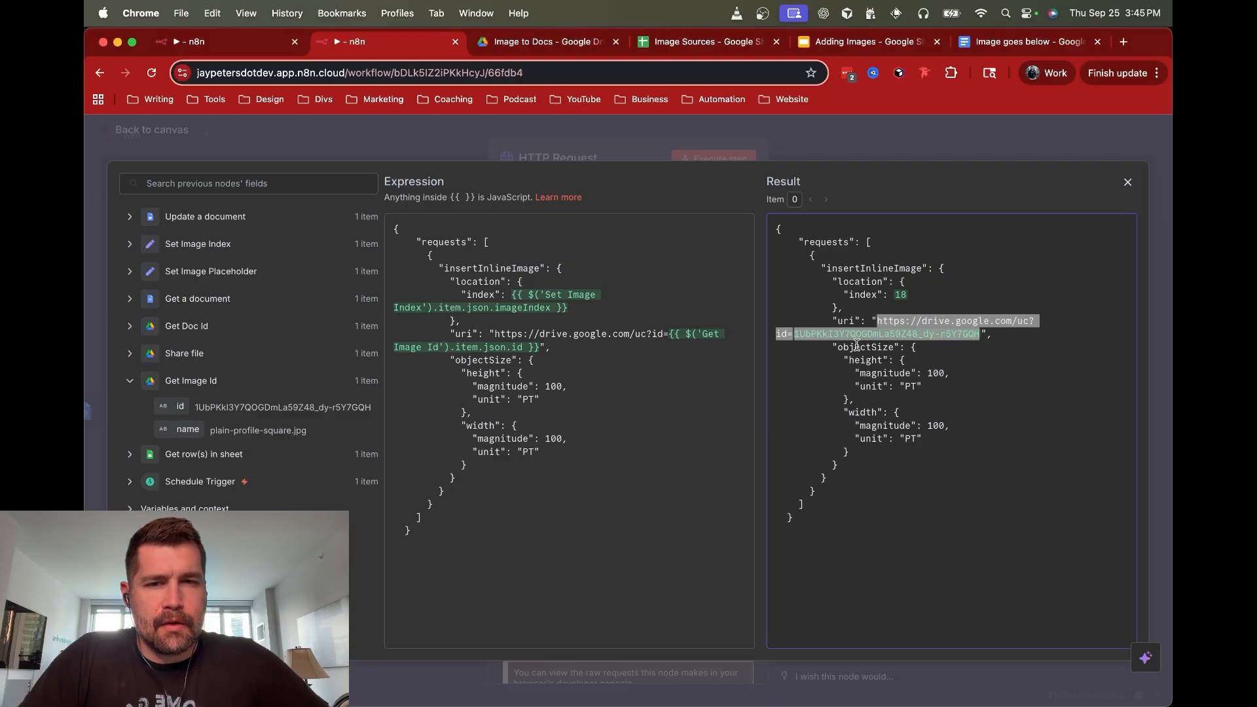
pyautogui.click(1123, 41)
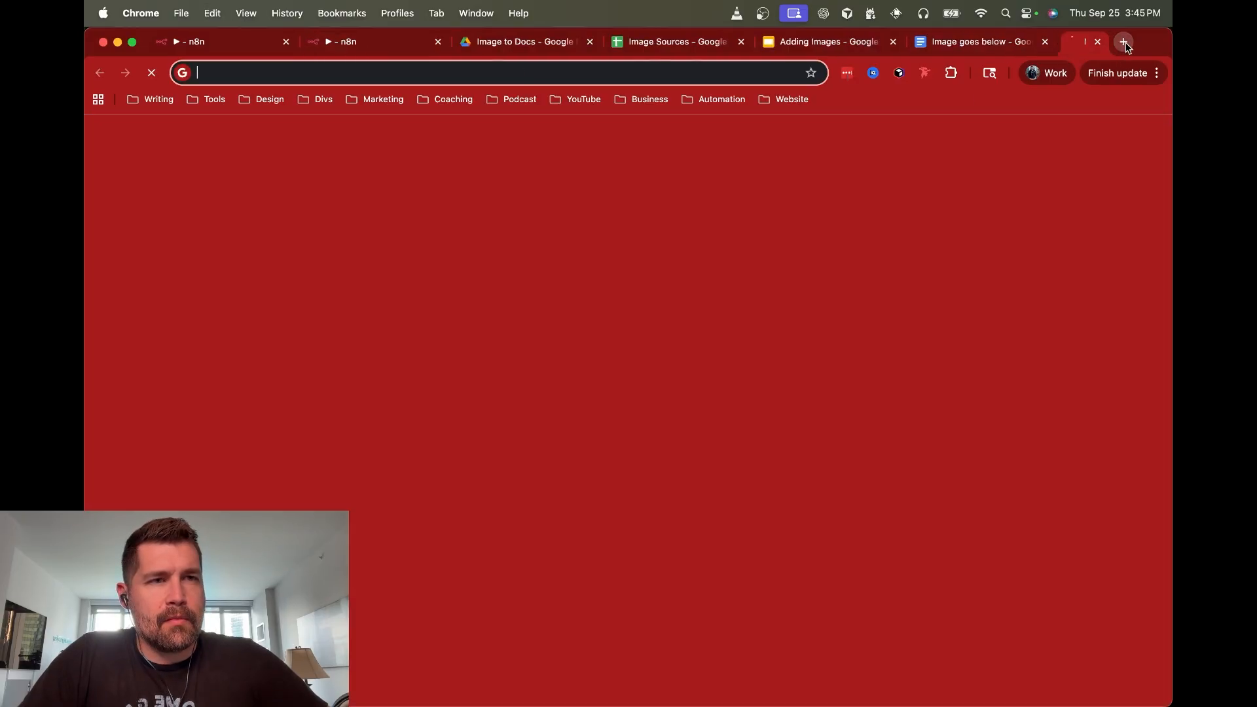
pyautogui.press('super+v')
pyautogui.press('Return')
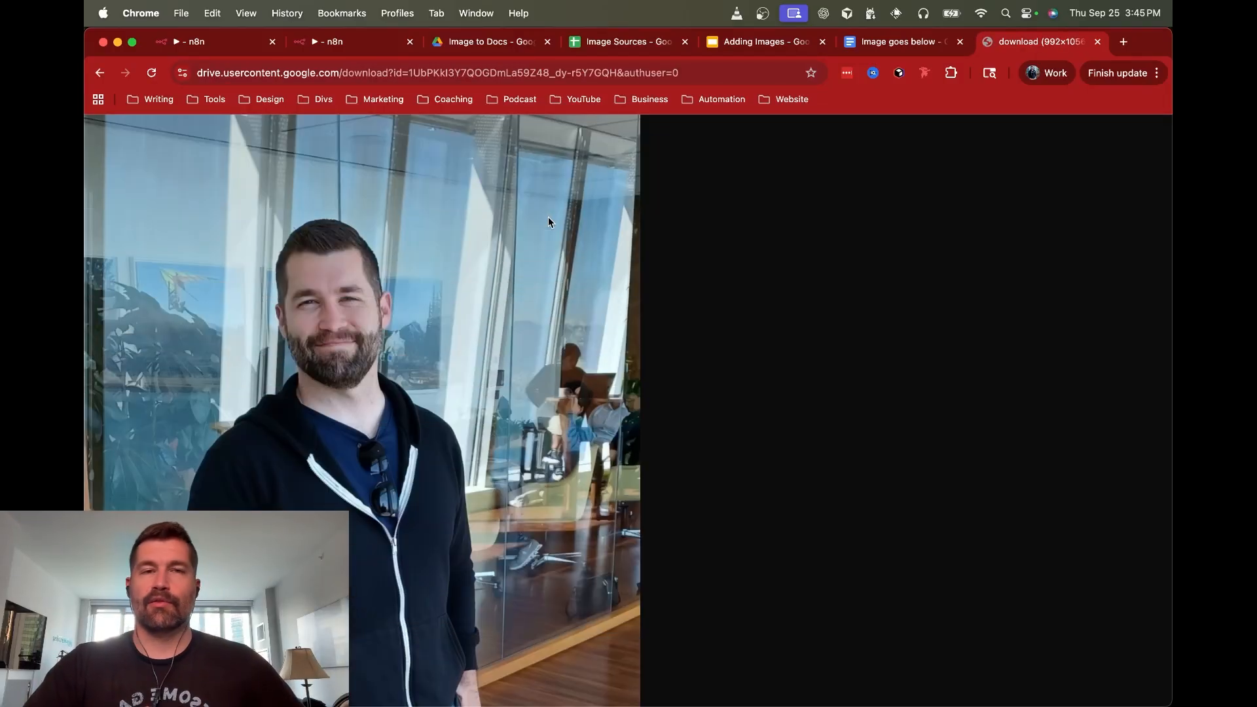
pyautogui.click(1098, 42)
pyautogui.click(885, 300)
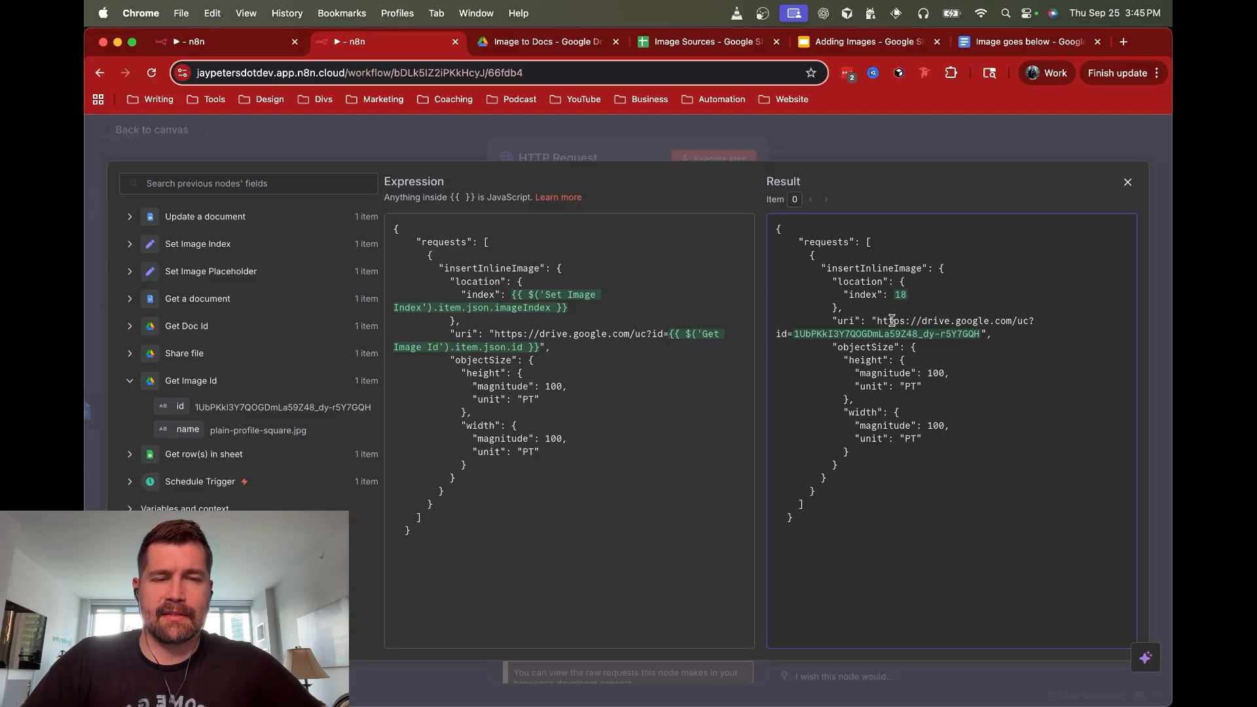
# Leave the expression editor, check the Image goes below document, and execute the HTTP Request node
pyautogui.click(935, 140)
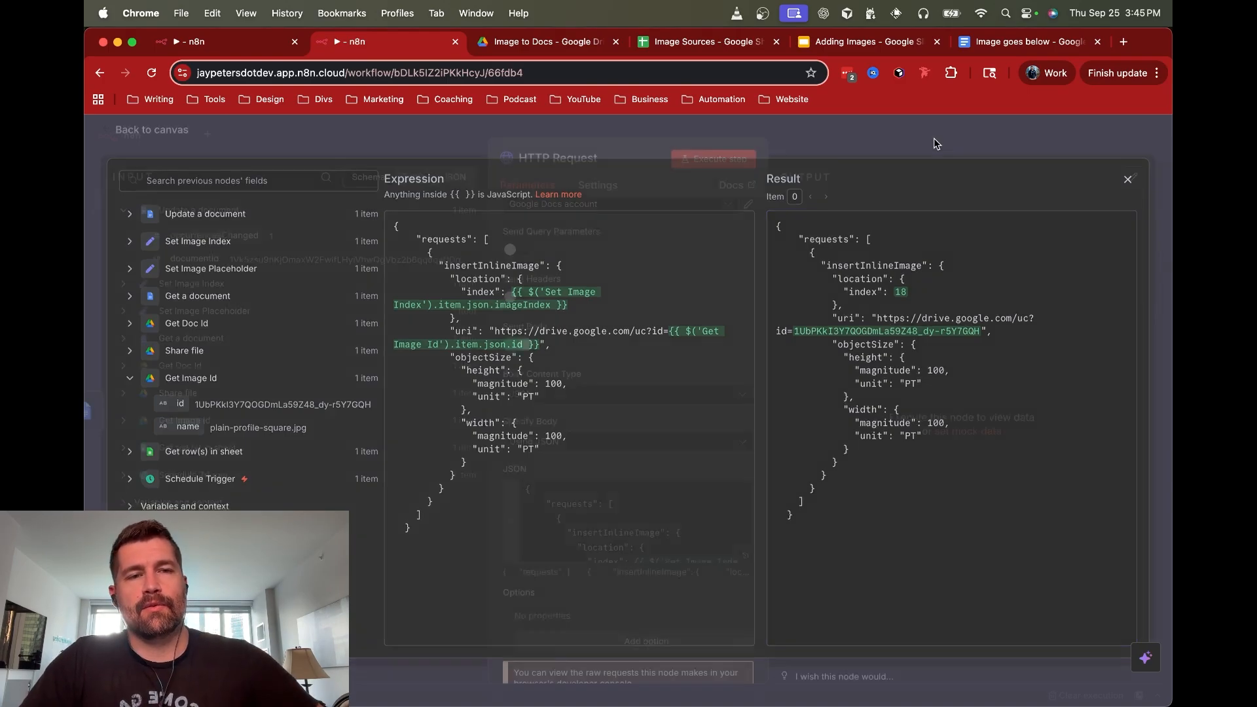
pyautogui.scroll(5, 602, 309)
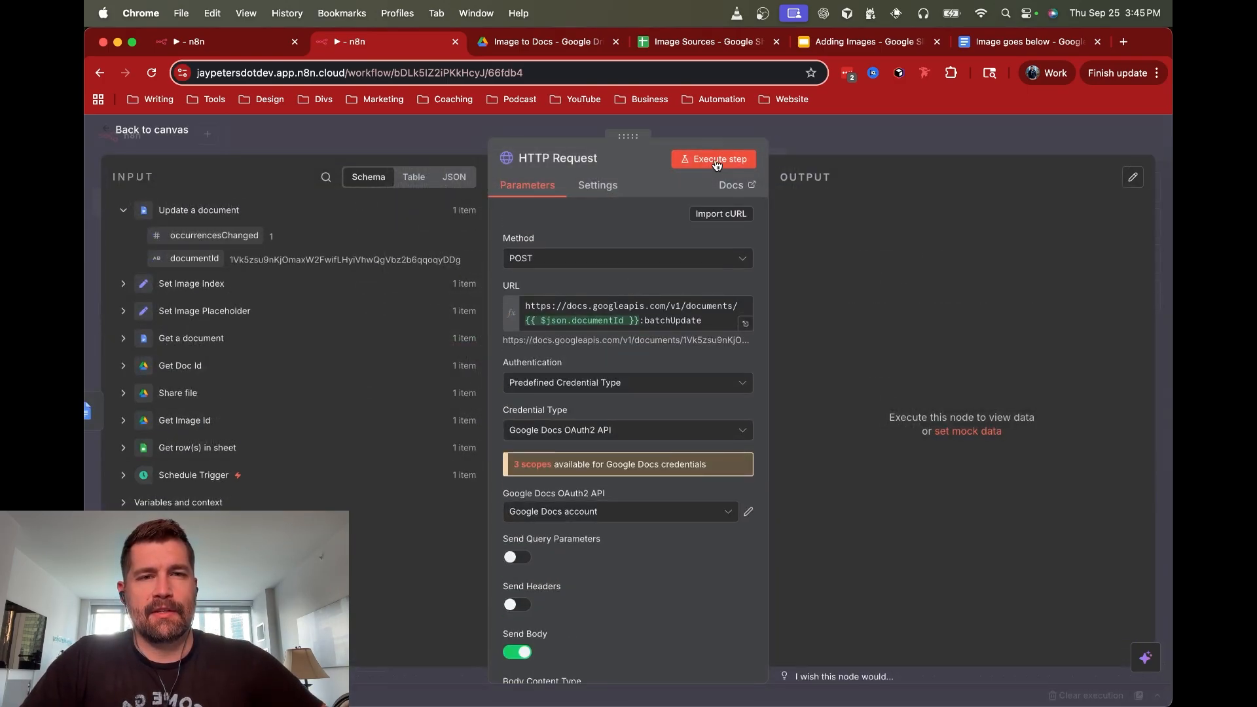
pyautogui.click(1002, 41)
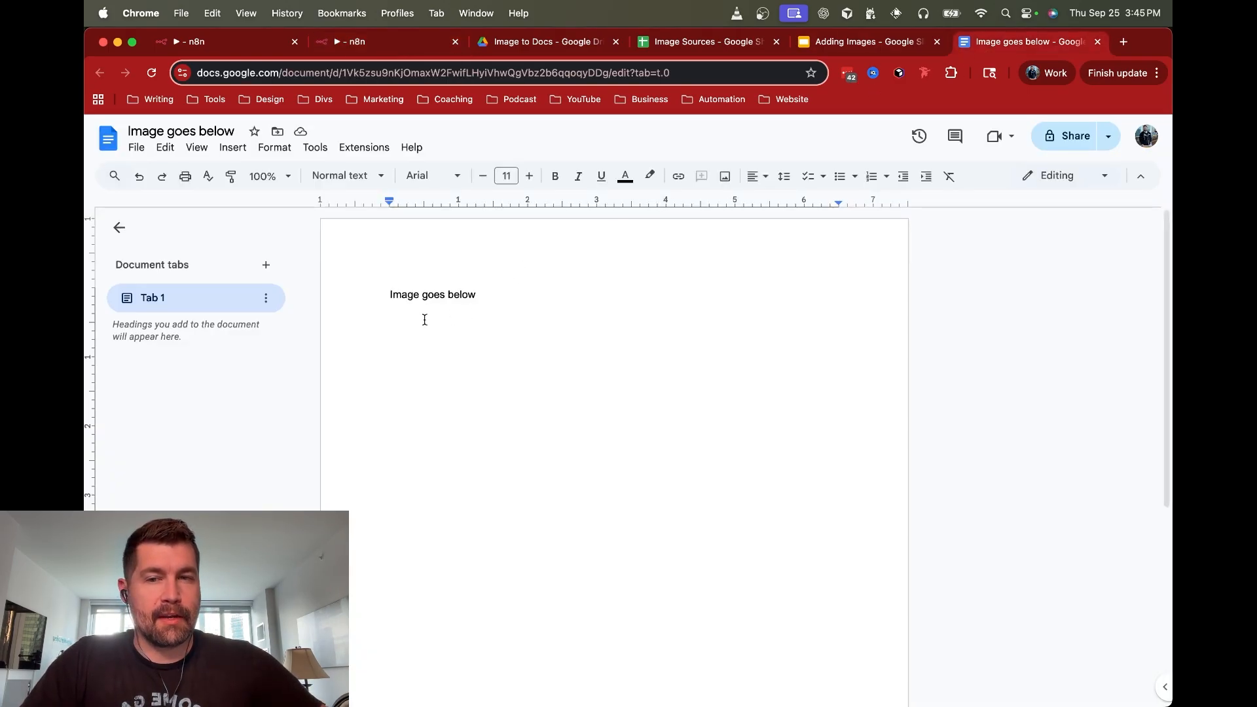
pyautogui.click(401, 49)
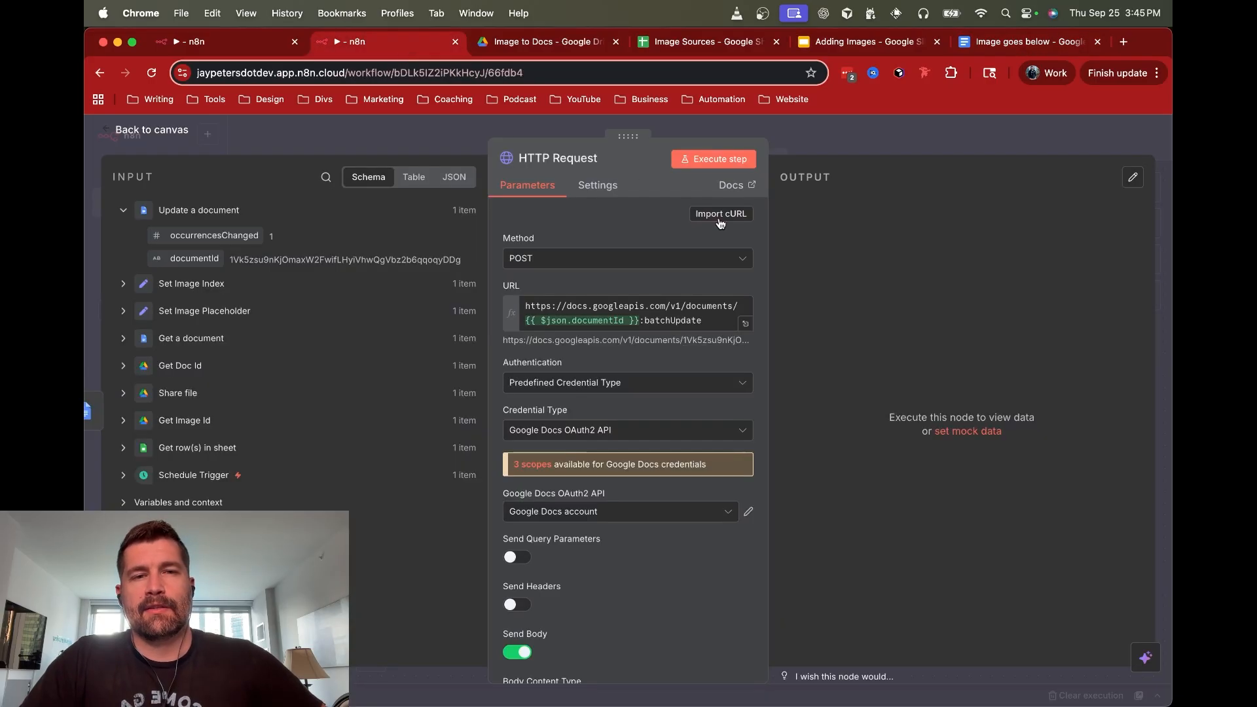
pyautogui.click(726, 161)
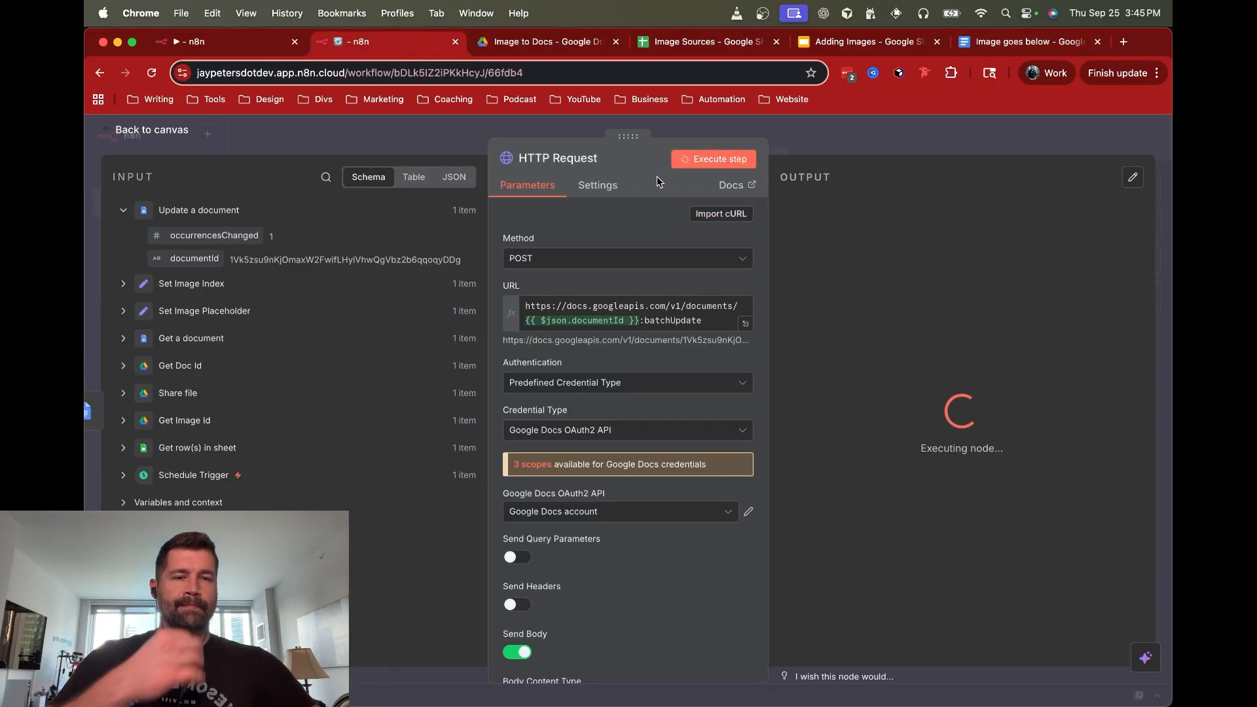
# Delete the inserted image from the Image goes below document
pyautogui.click(1015, 43)
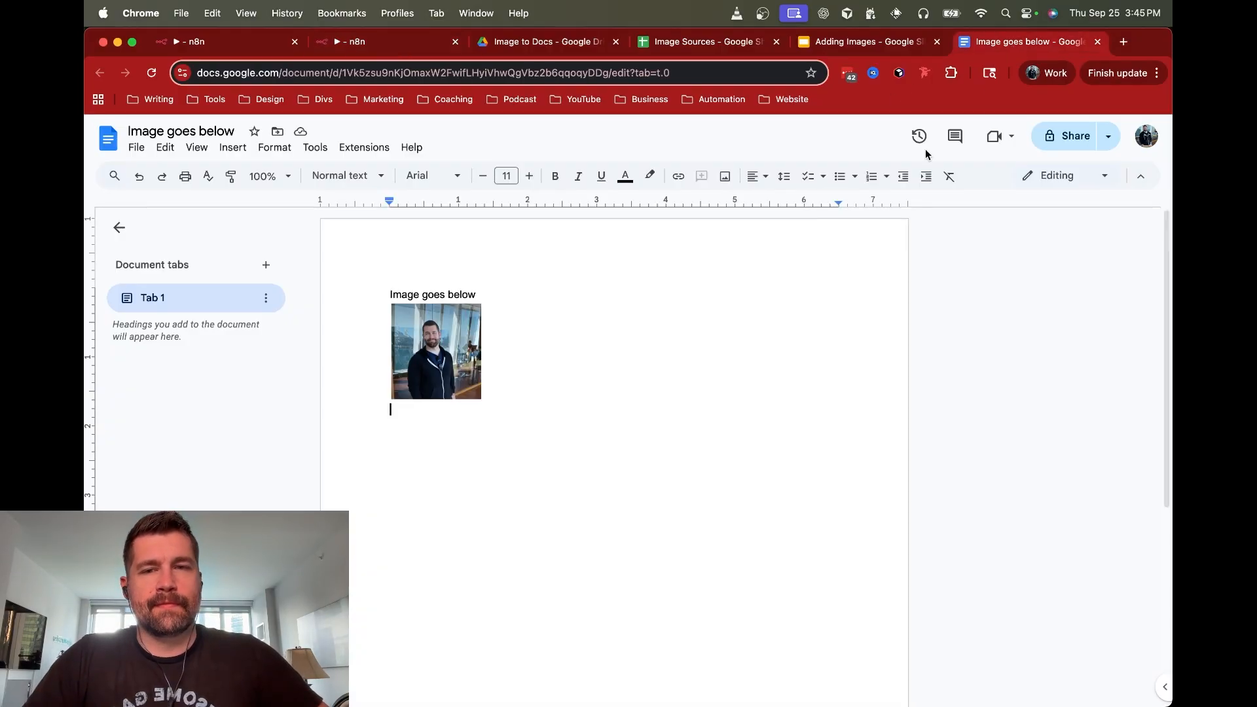
pyautogui.click(487, 365)
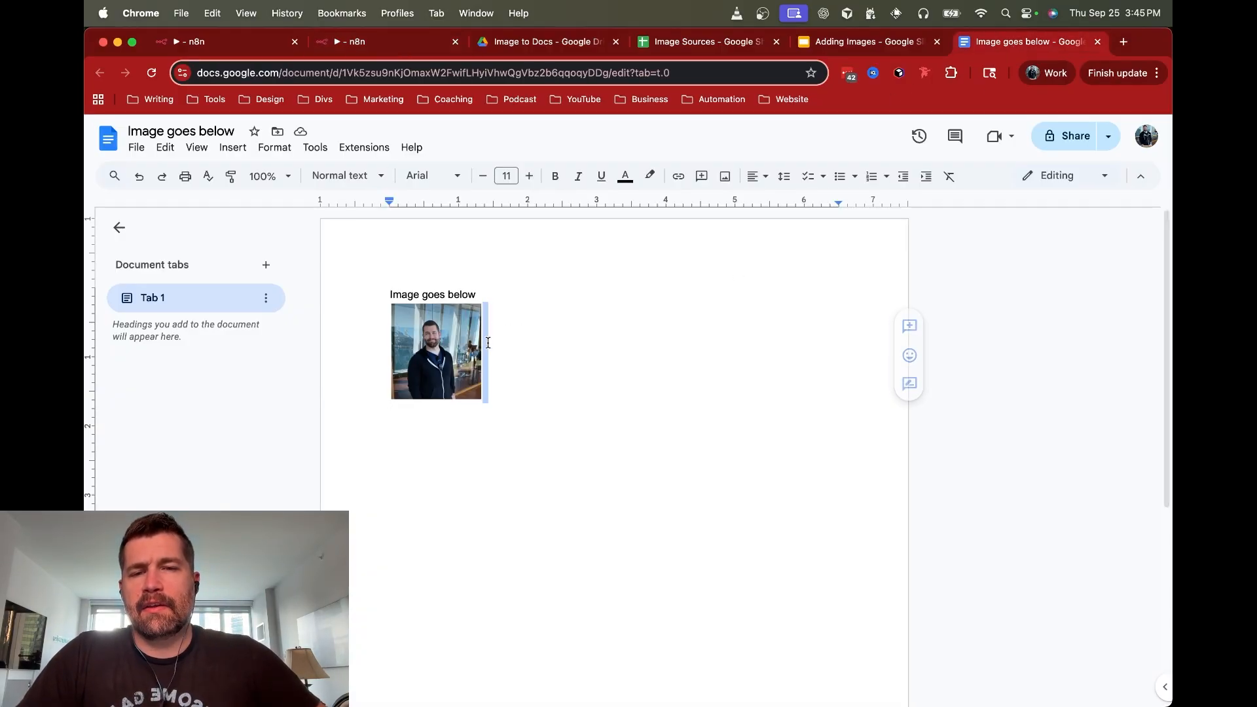
pyautogui.press('BackSpace')
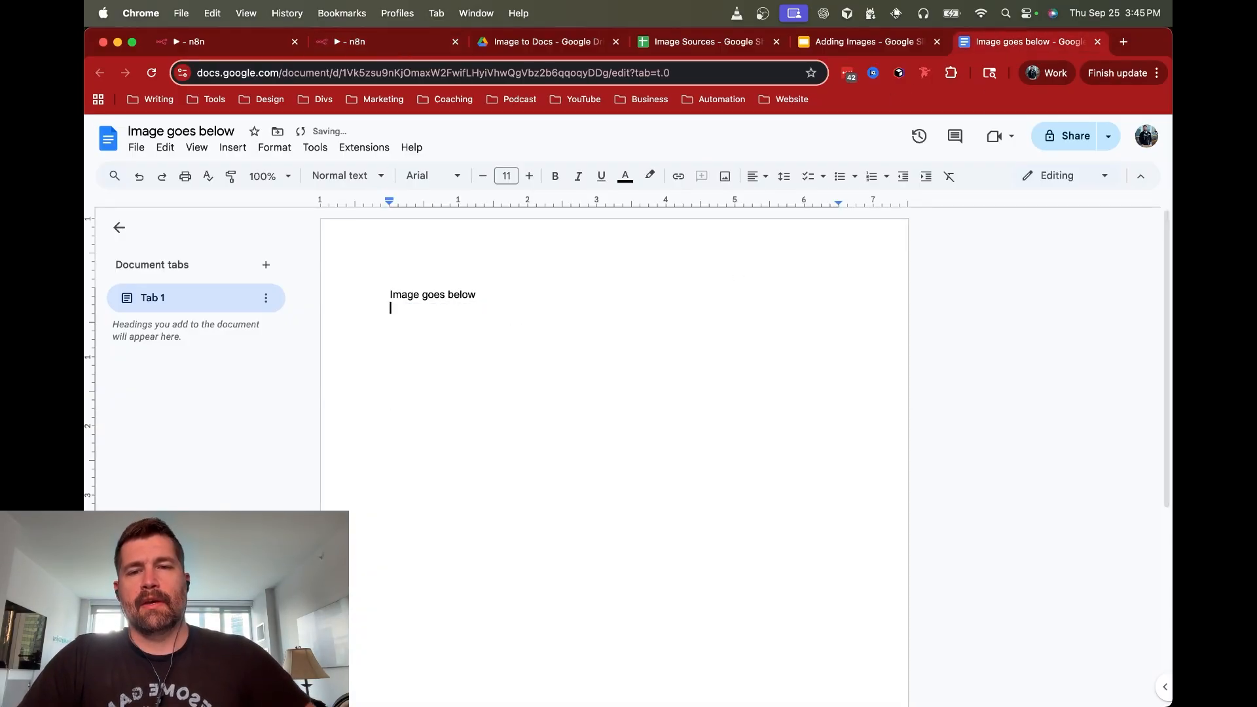
# In the n8n HTTP Request node's JSON body, set the image's height and width magnitudes to 300 PT
pyautogui.click(368, 43)
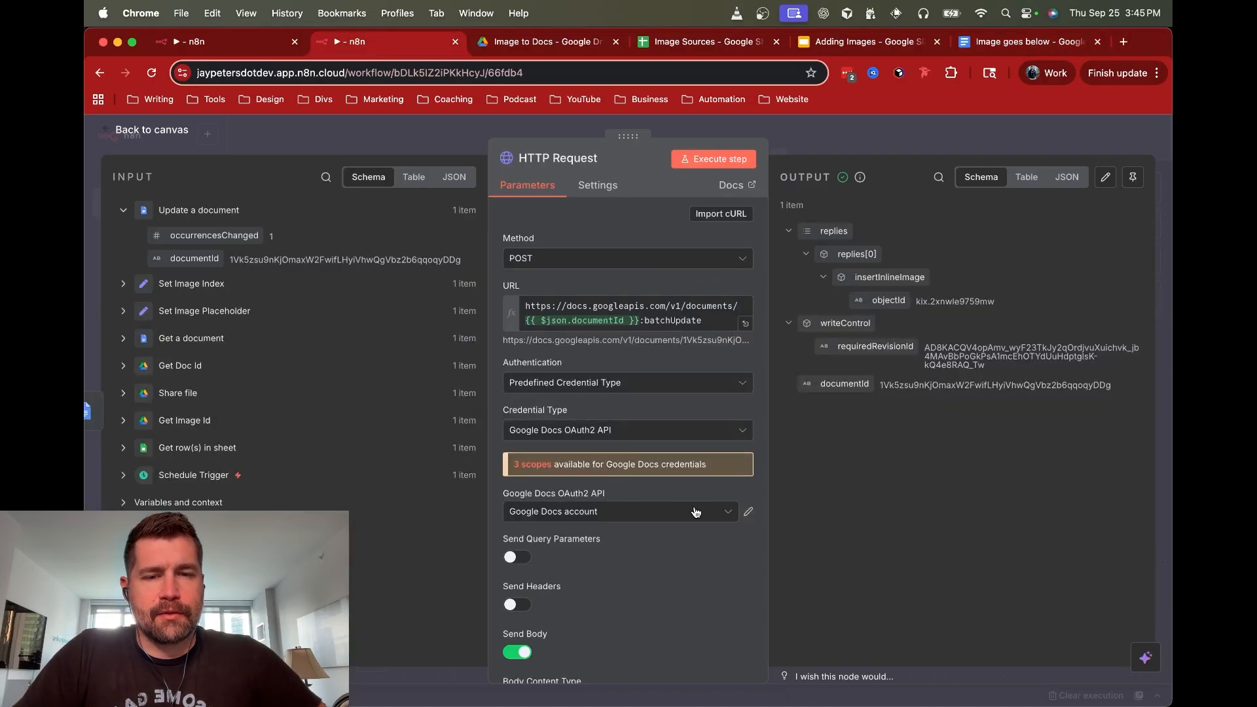
pyautogui.scroll(-5, 690, 509)
pyautogui.click(745, 517)
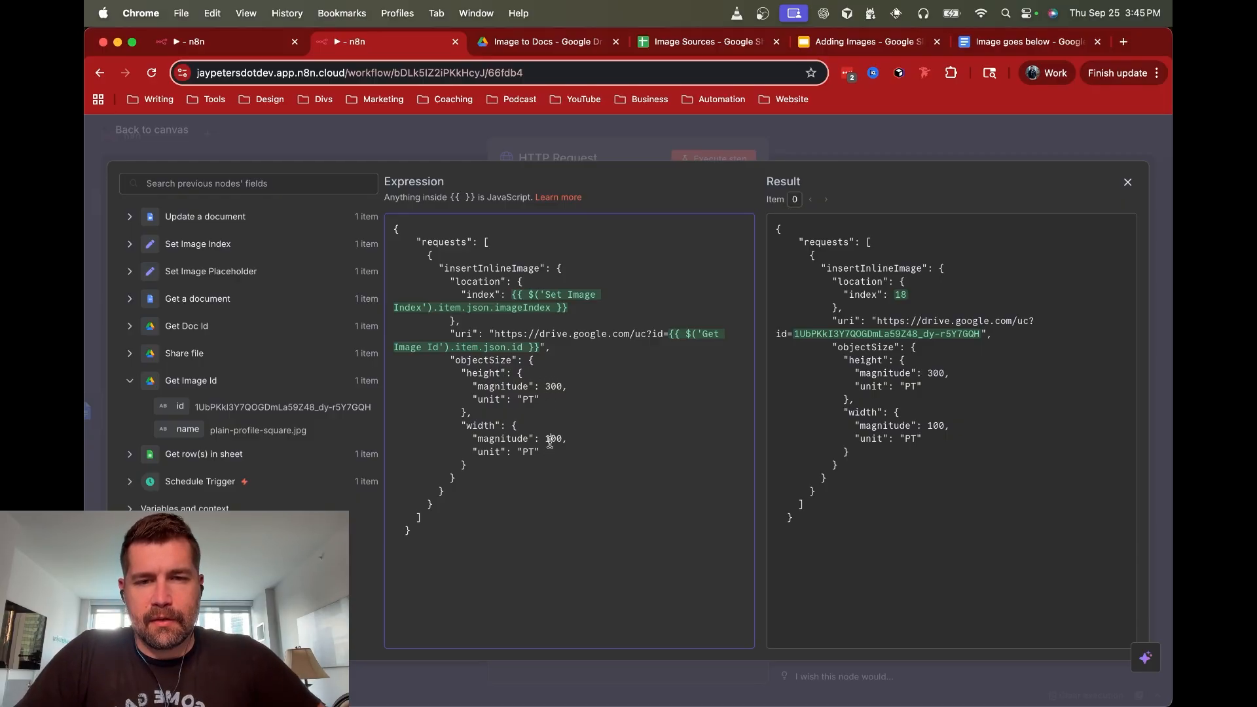
pyautogui.click(926, 134)
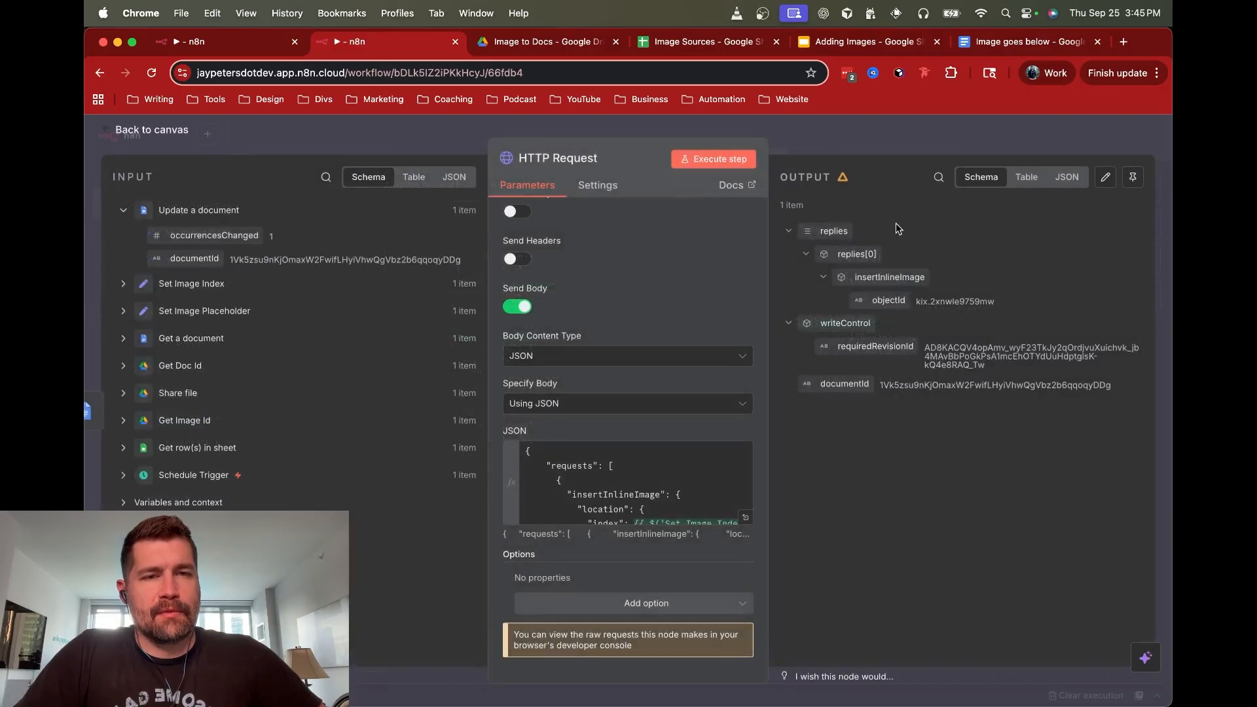
# Execute the HTTP Request node again, check the image size in the Image goes below document, and return to the workflow canvas
pyautogui.click(714, 159)
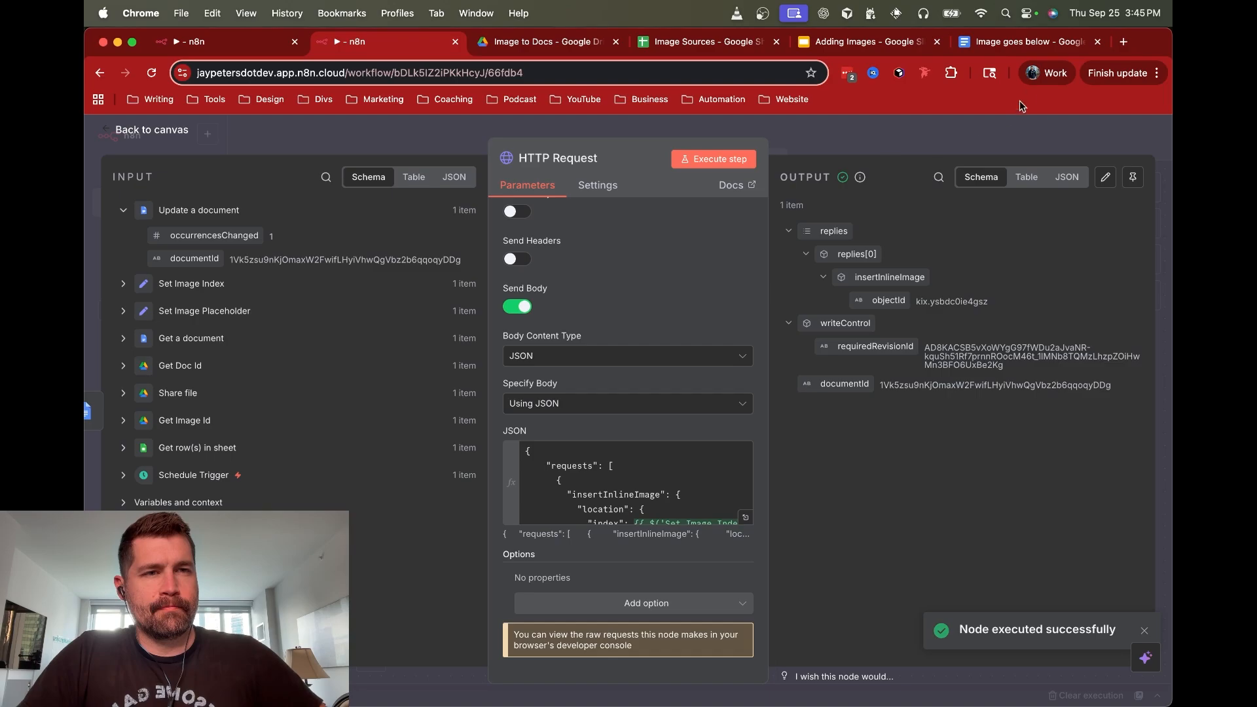
pyautogui.click(1022, 41)
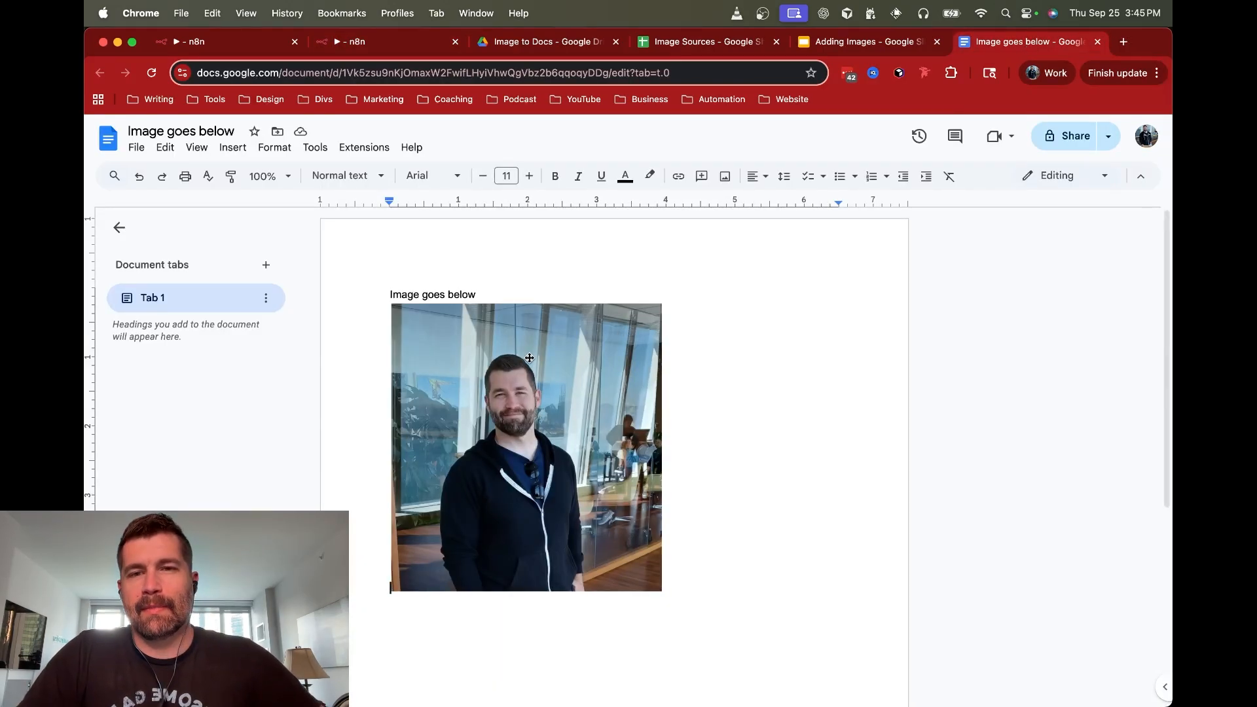
pyautogui.click(419, 47)
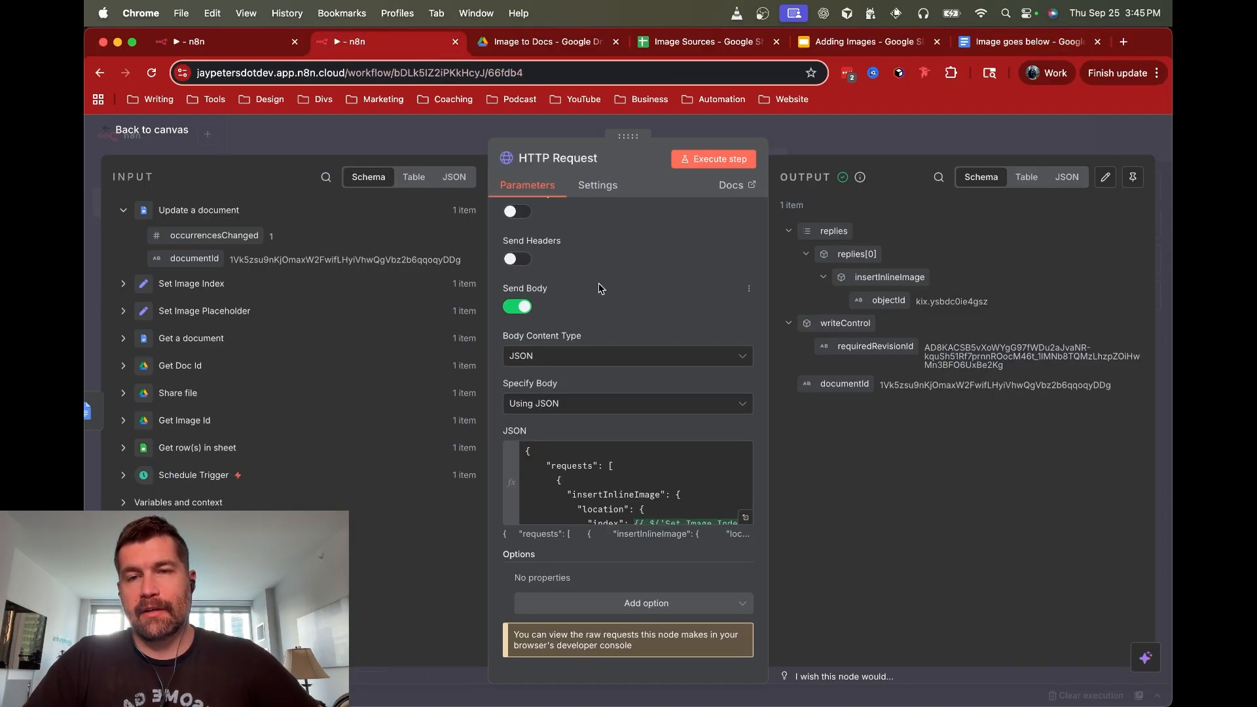
pyautogui.click(892, 140)
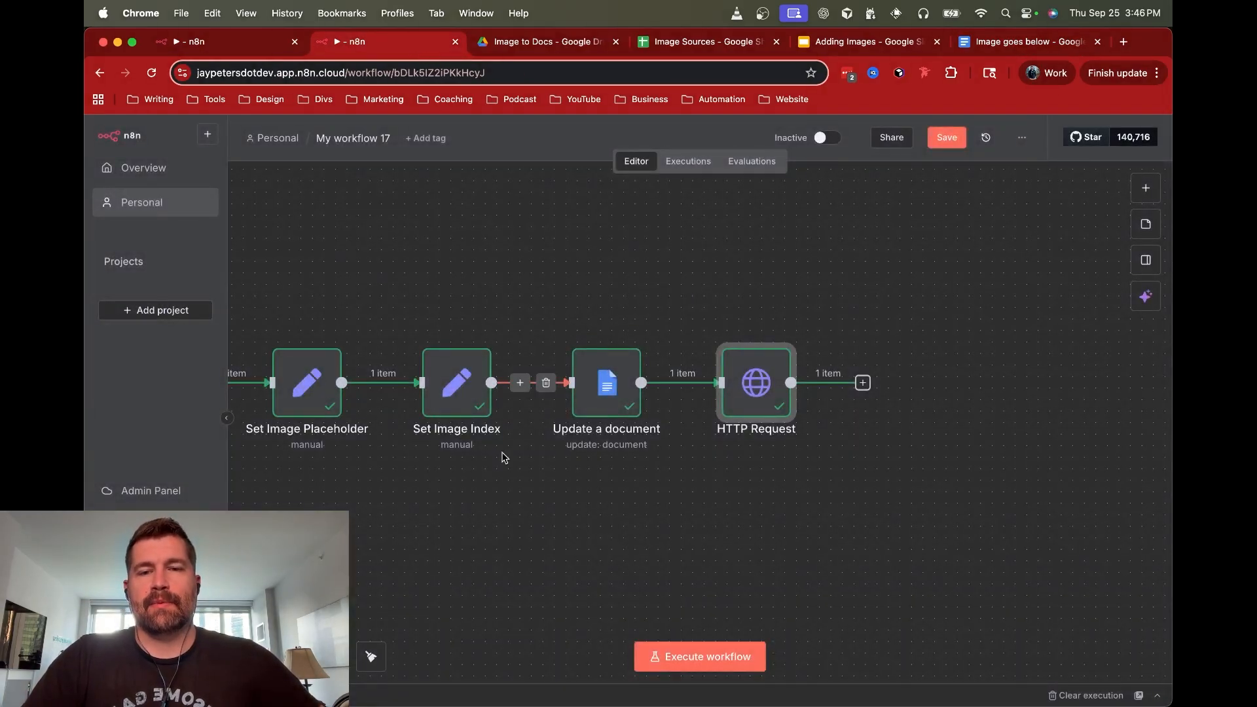
# Add a Google Drive "Search files and folders" node after the HTTP Request node
pyautogui.hscroll(-3, 505, 454)
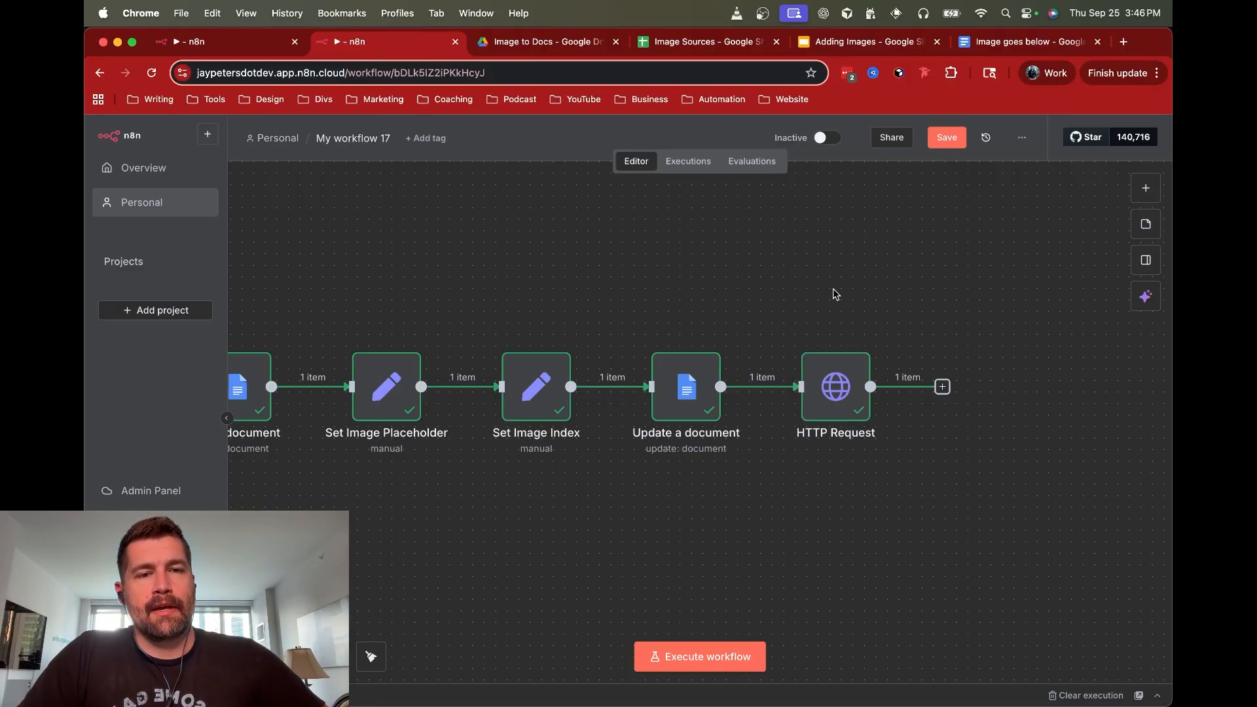
pyautogui.hscroll(3, 736, 278)
pyautogui.hscroll(8, 736, 278)
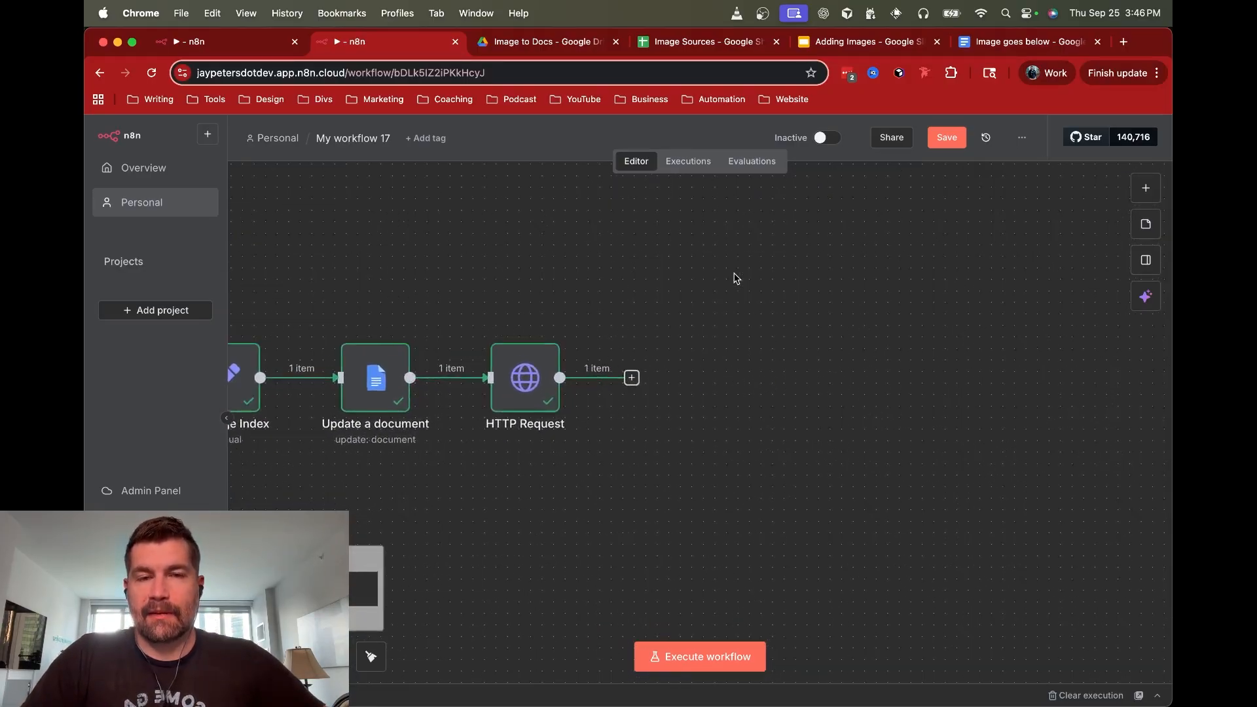
pyautogui.click(597, 385)
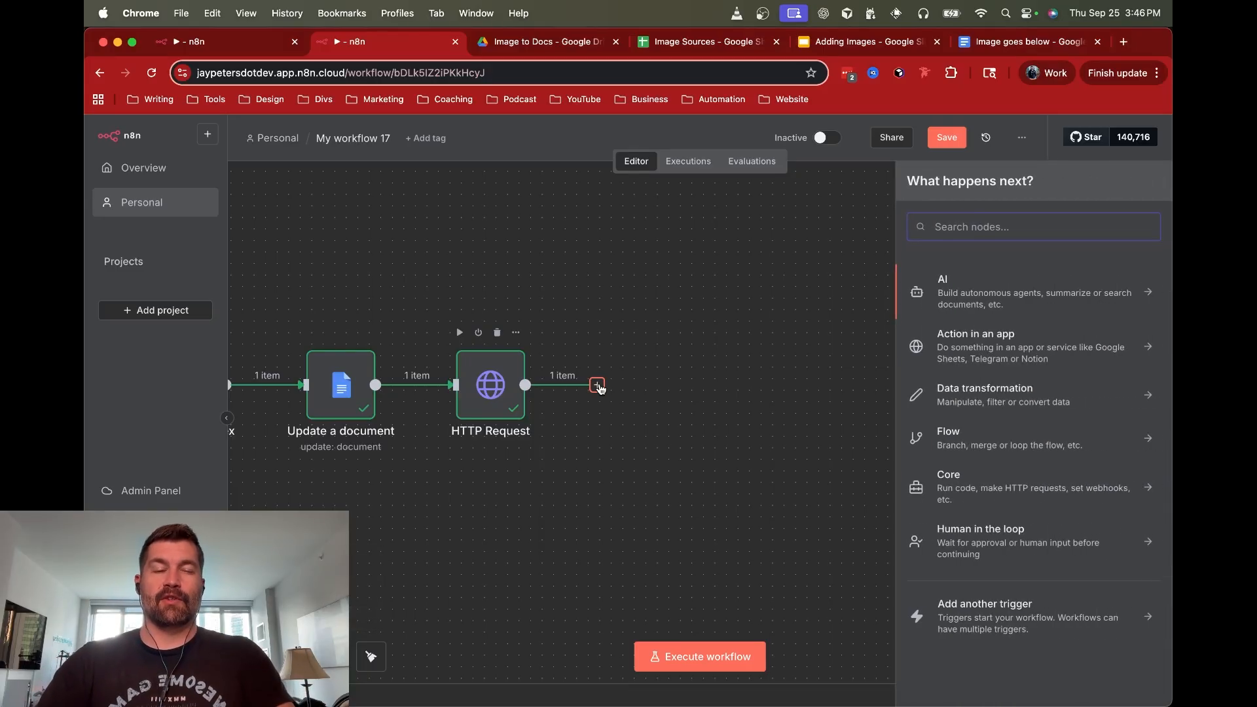
pyautogui.write('drive')
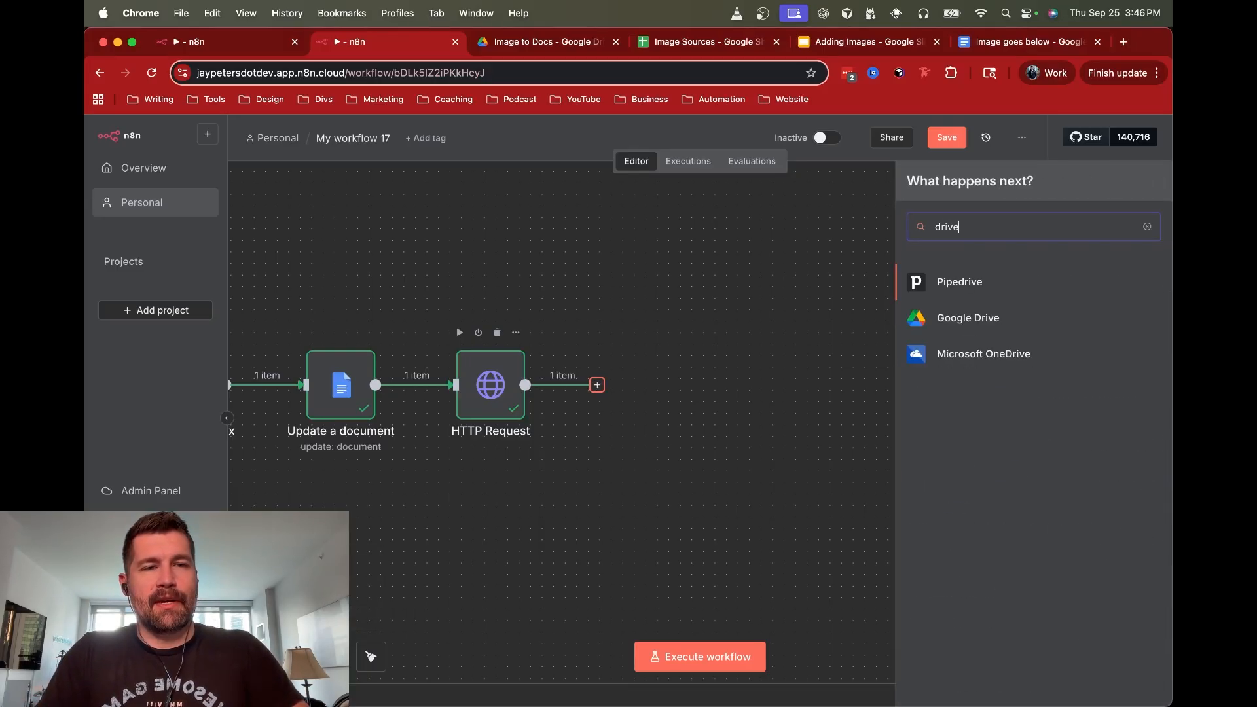
pyautogui.click(958, 319)
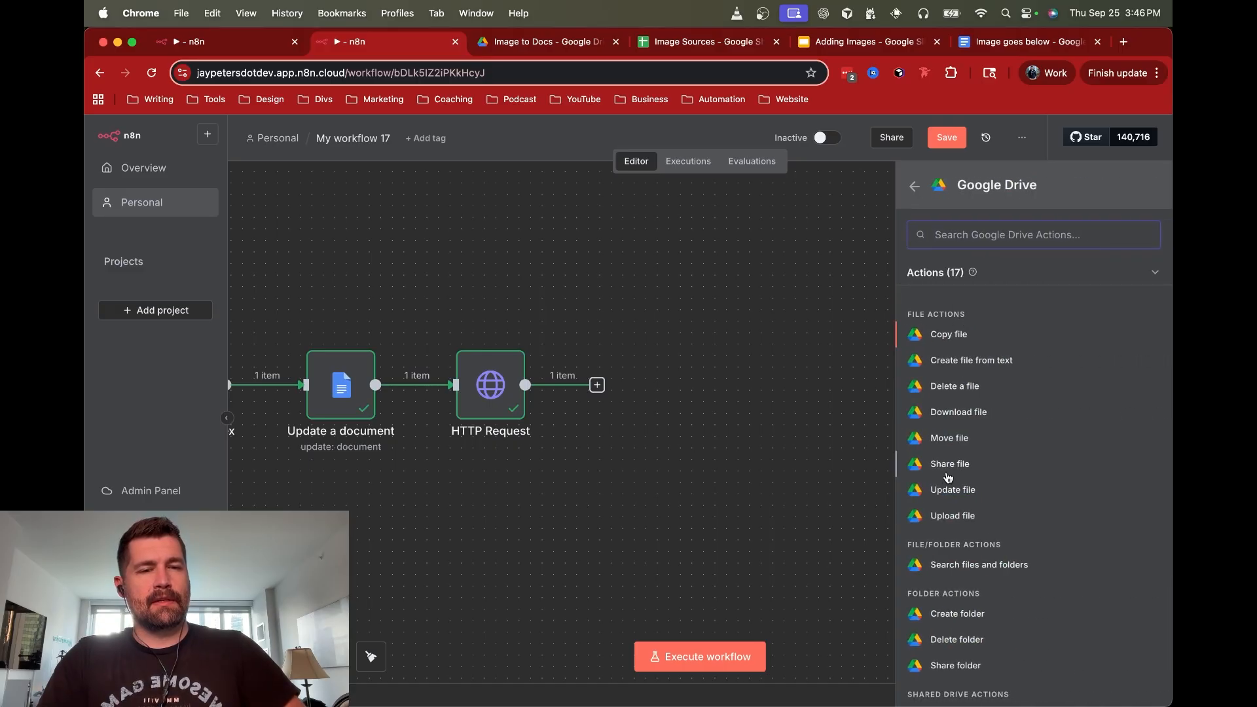
pyautogui.click(953, 565)
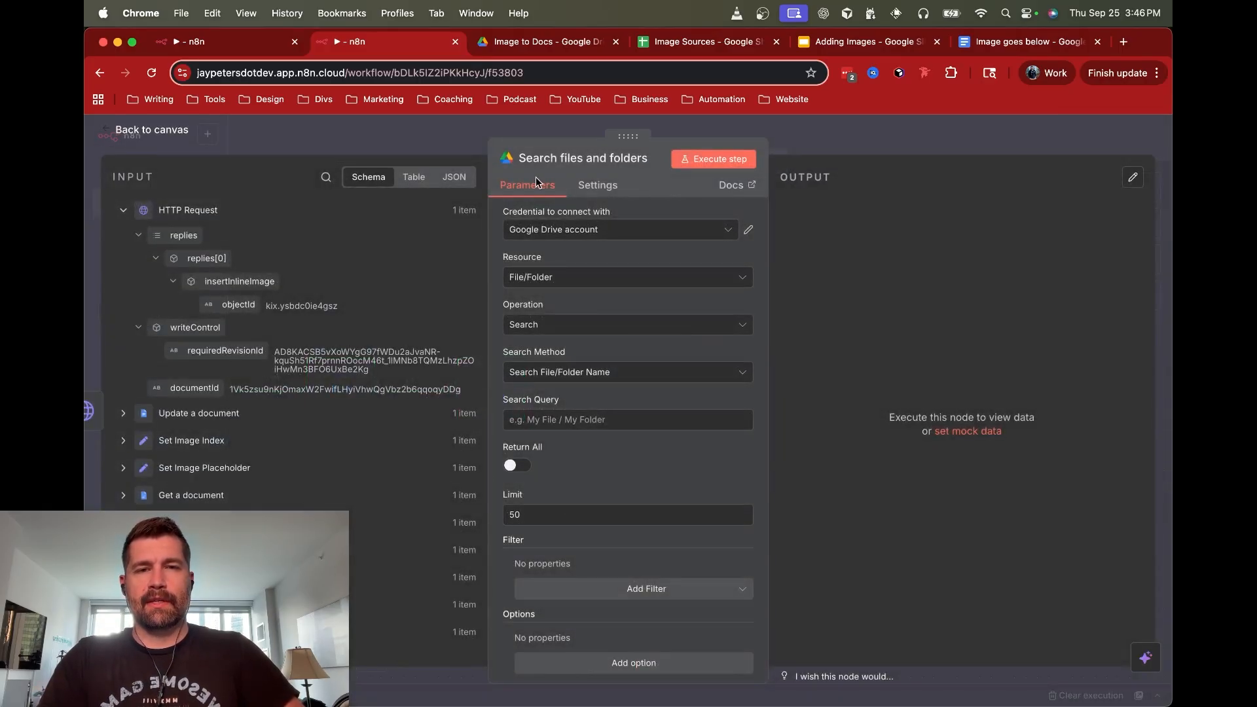
# Map the search query to the slides name field from the Get row(s) in sheet node
pyautogui.click(122, 210)
pyautogui.click(126, 433)
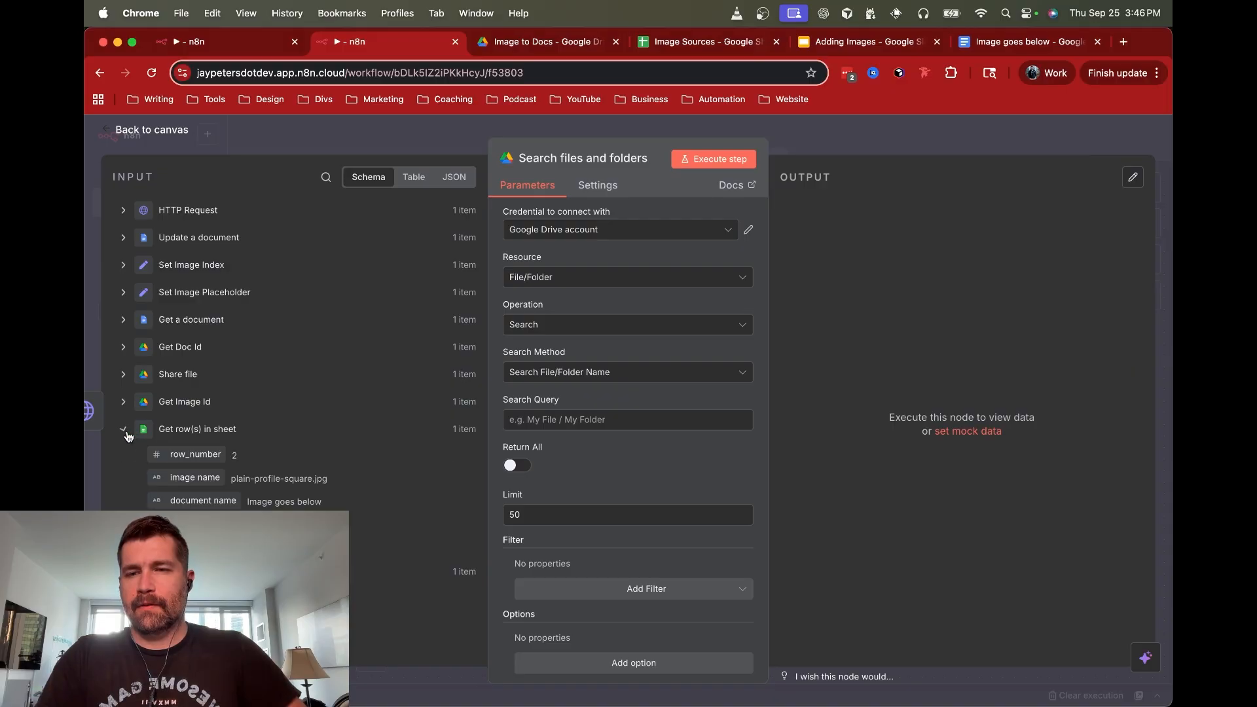
pyautogui.moveTo(216, 521); pyautogui.dragTo(535, 420)
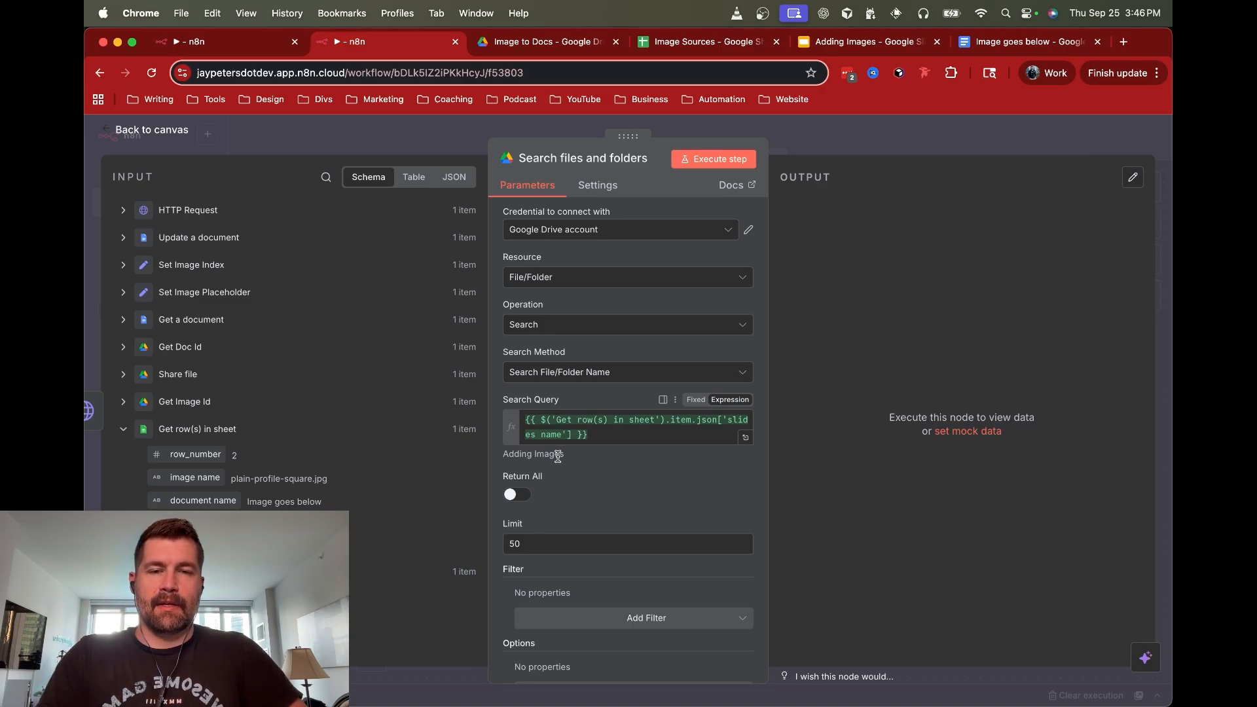
# Set the search limit to 1 and execute the Google Drive search node
pyautogui.doubleClick(539, 546)
pyautogui.press('BackSpace')
pyautogui.write('1')
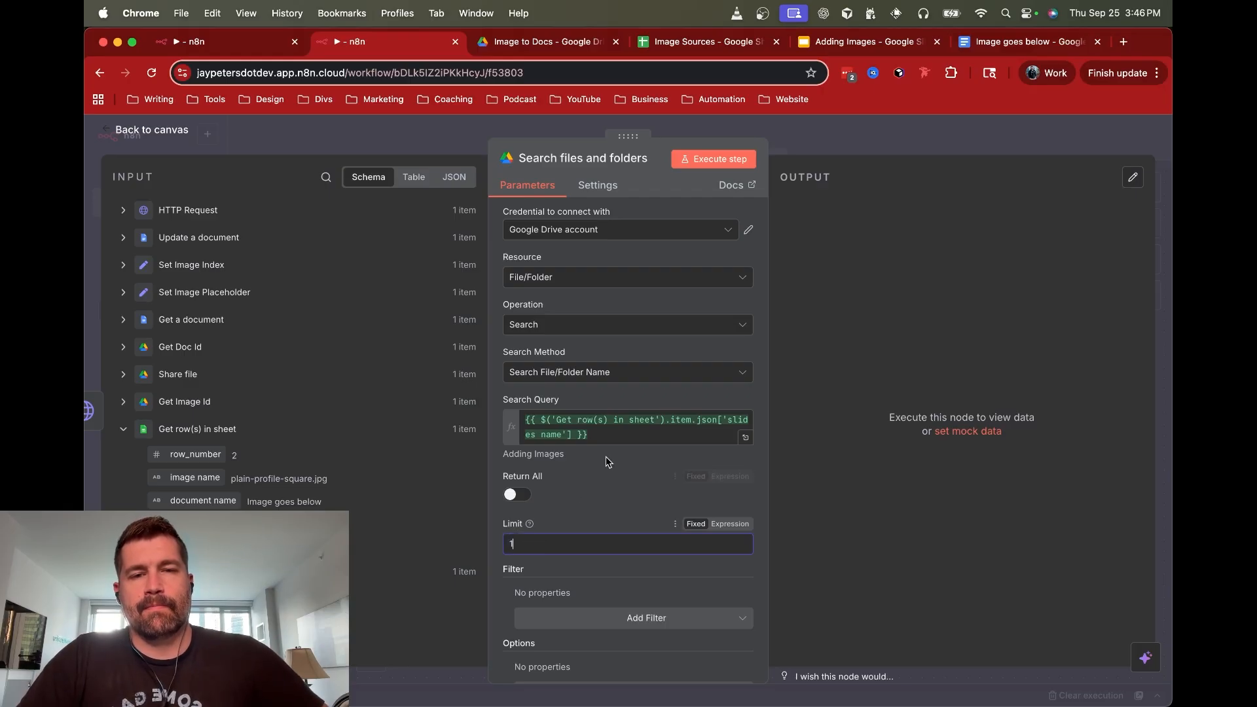
pyautogui.click(700, 161)
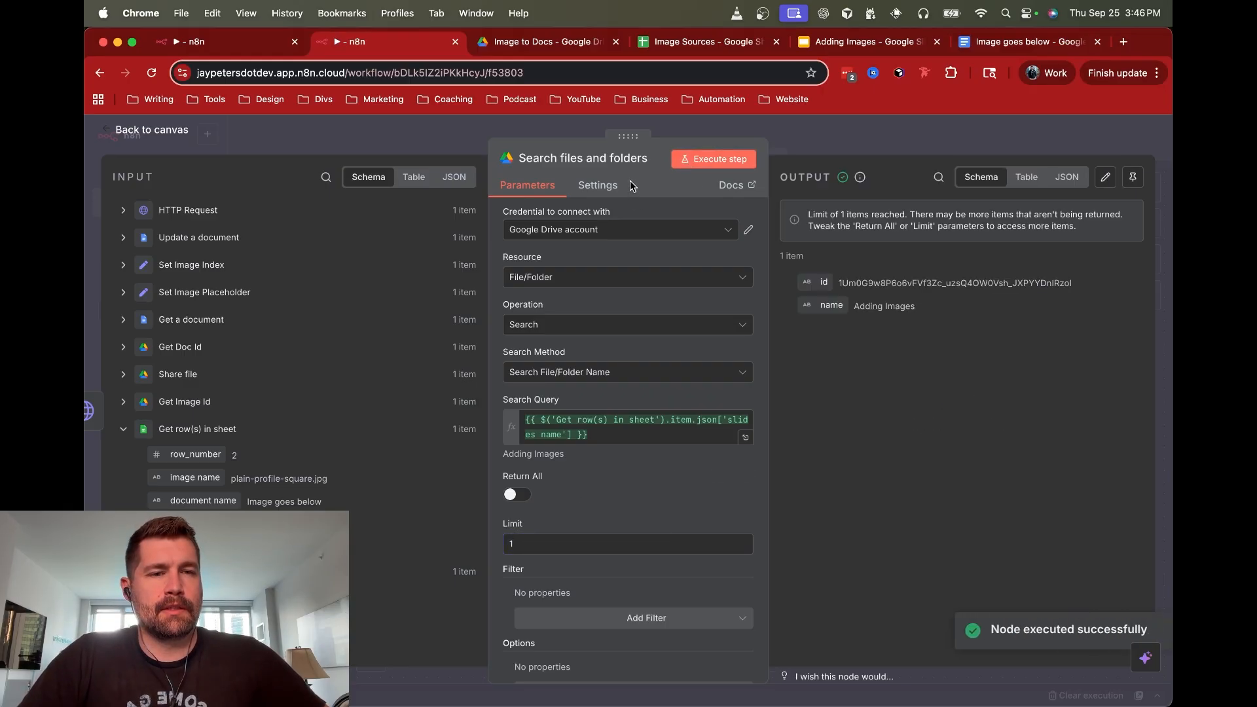
# Rename the Google Drive search node to "Get Slides Id" and return to the canvas
pyautogui.click(576, 157)
pyautogui.write('G')
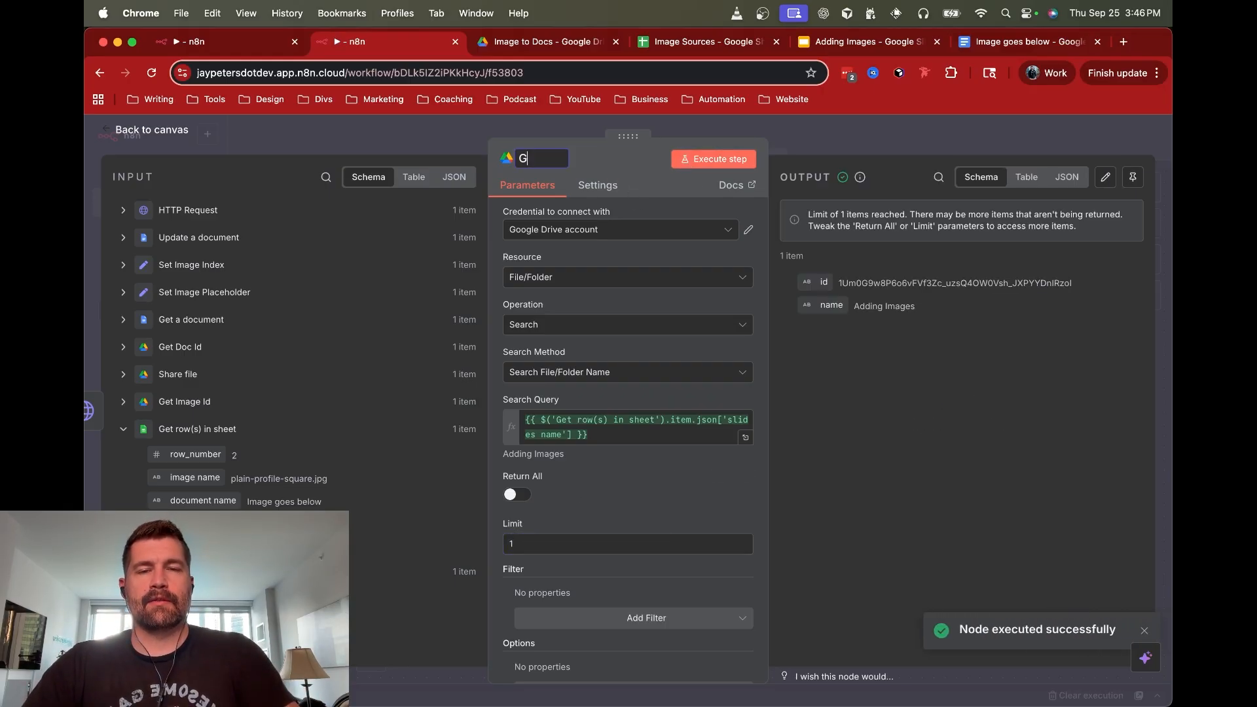
pyautogui.write('et Slides I')
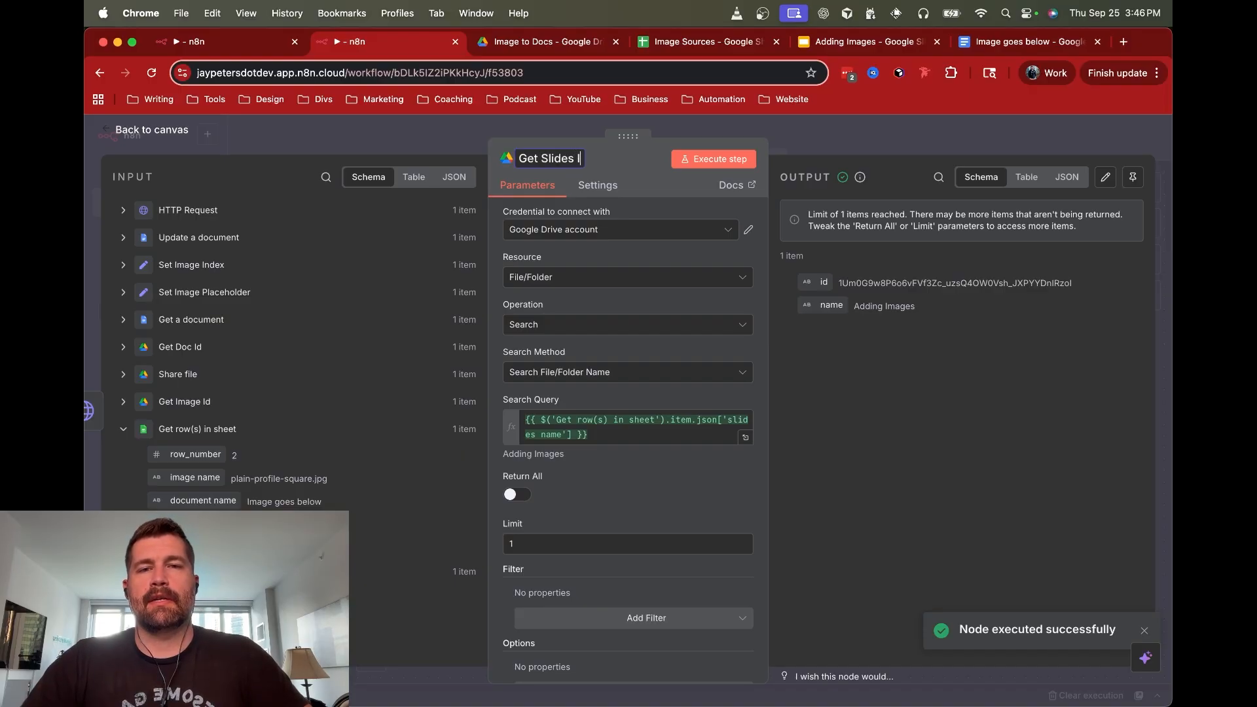
pyautogui.write('d')
pyautogui.click(840, 132)
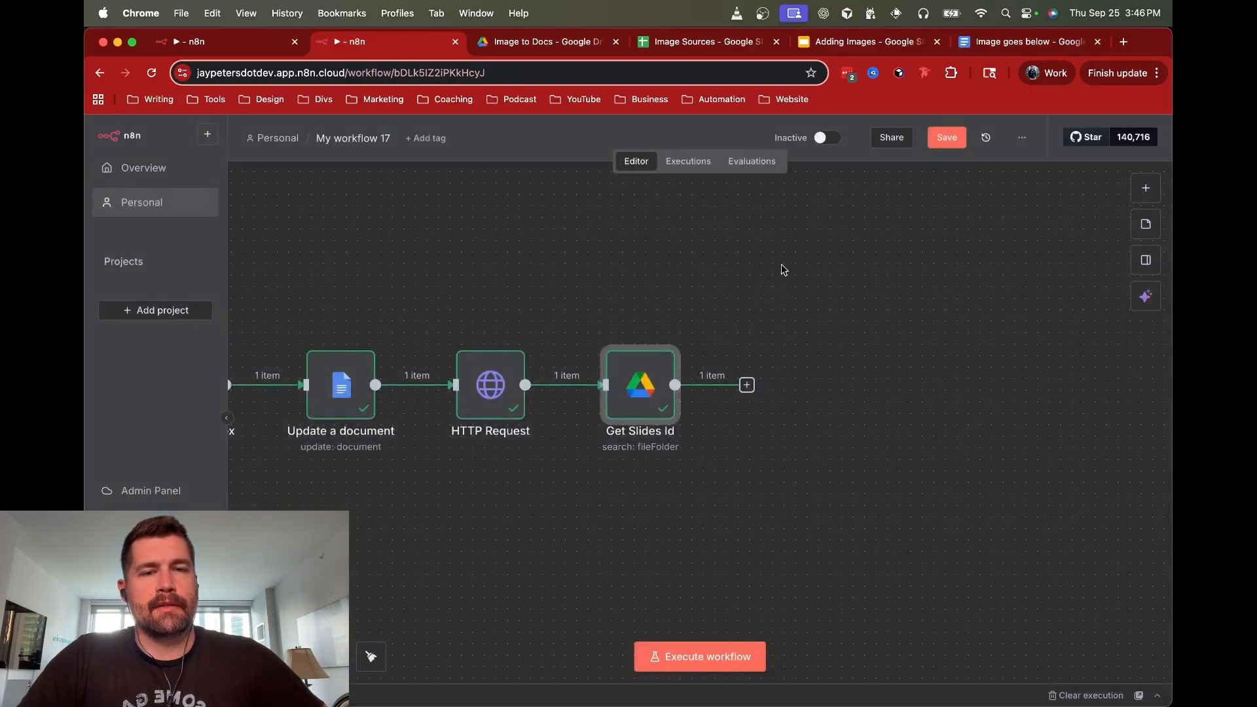
# Add a Google Slides "Get a presentation" node after Get Slides Id
pyautogui.hscroll(5, 674, 290)
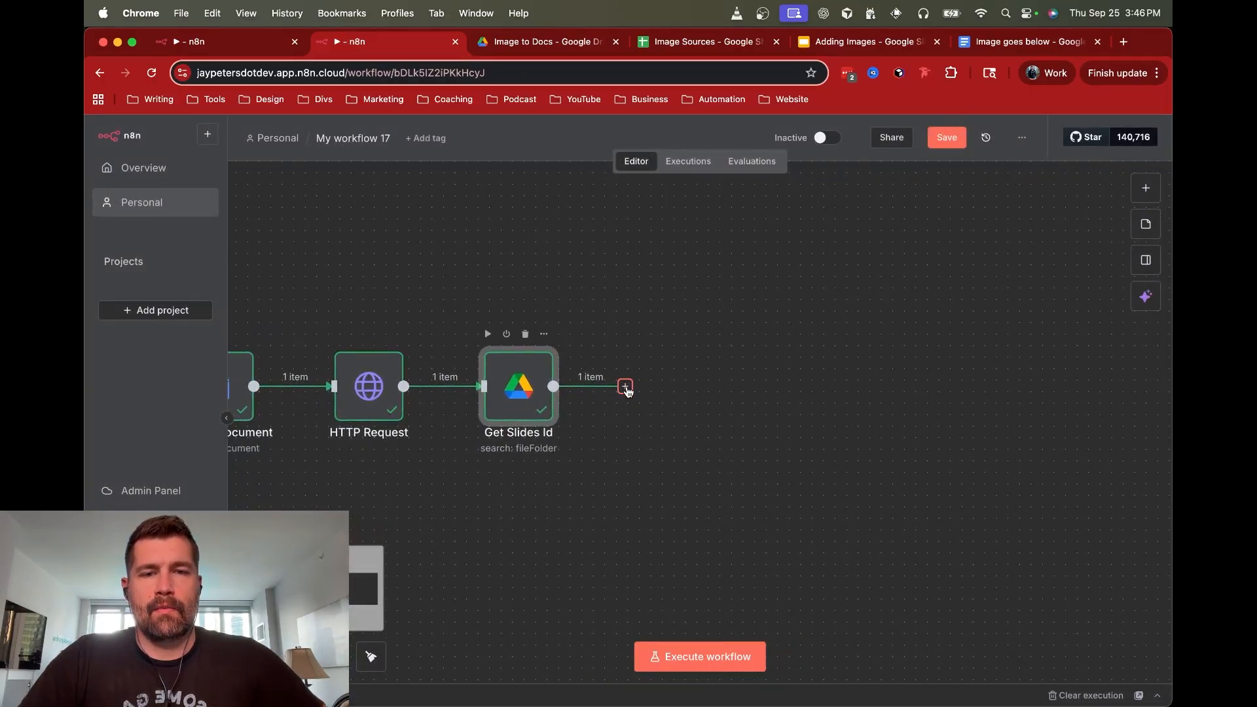
pyautogui.click(626, 387)
pyautogui.write('slide')
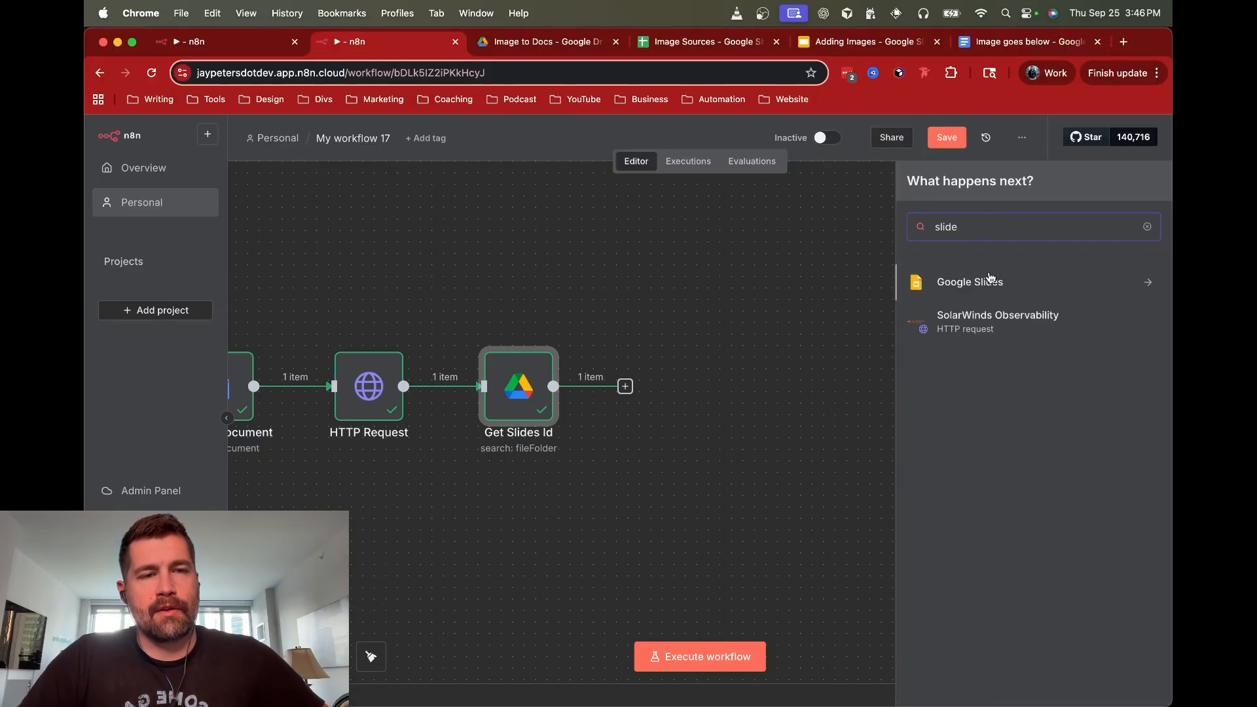
pyautogui.click(991, 280)
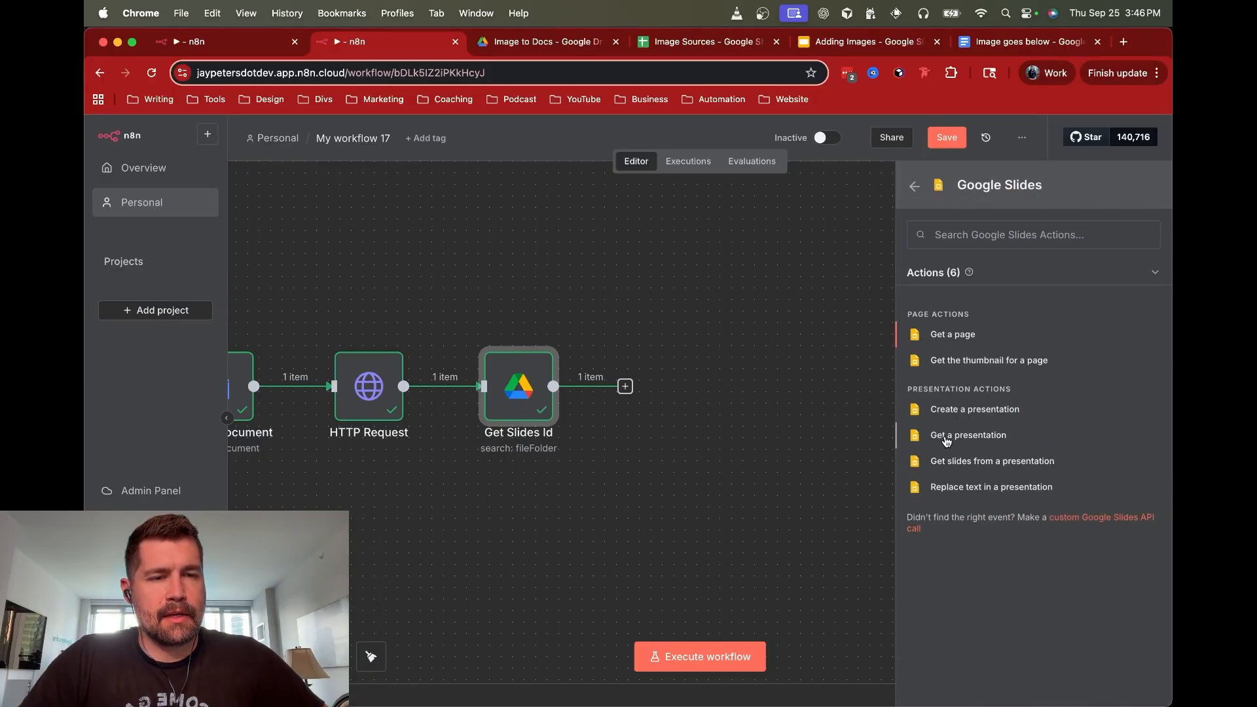
pyautogui.click(946, 436)
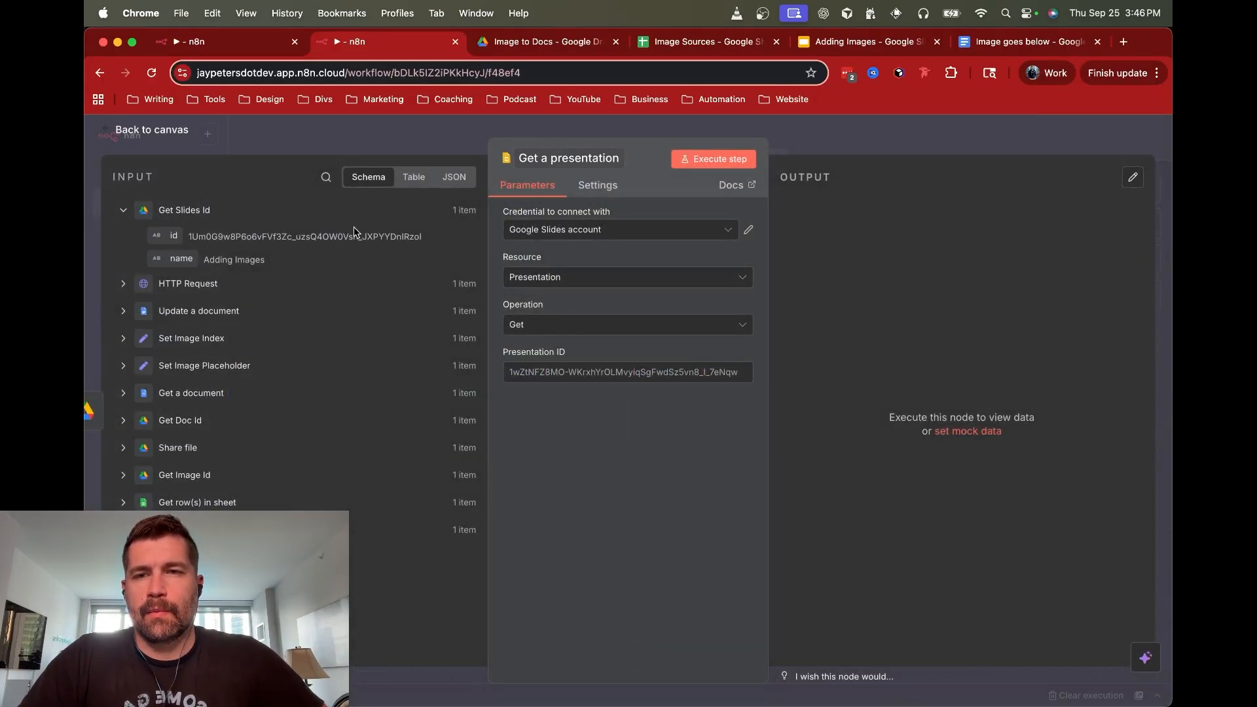
# Map the Presentation ID to the id from Get Slides Id ({{ $json.id }}) and execute the node
pyautogui.moveTo(174, 236); pyautogui.dragTo(581, 378)
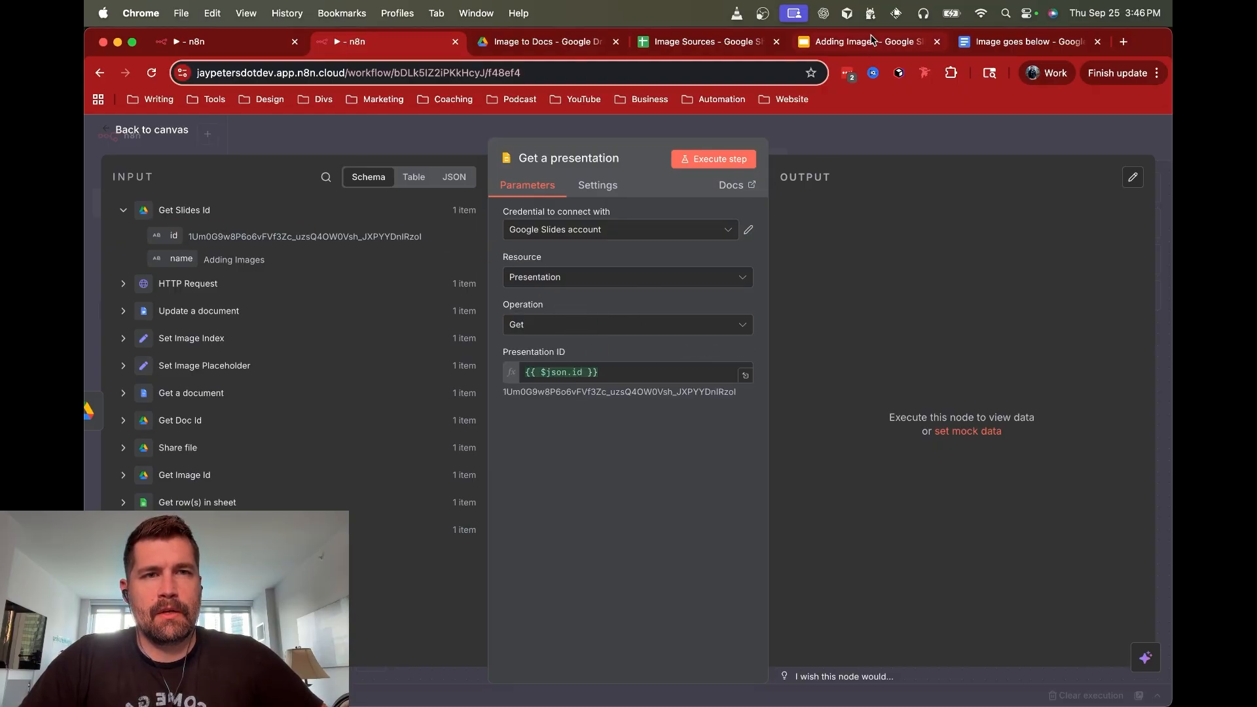
pyautogui.click(721, 159)
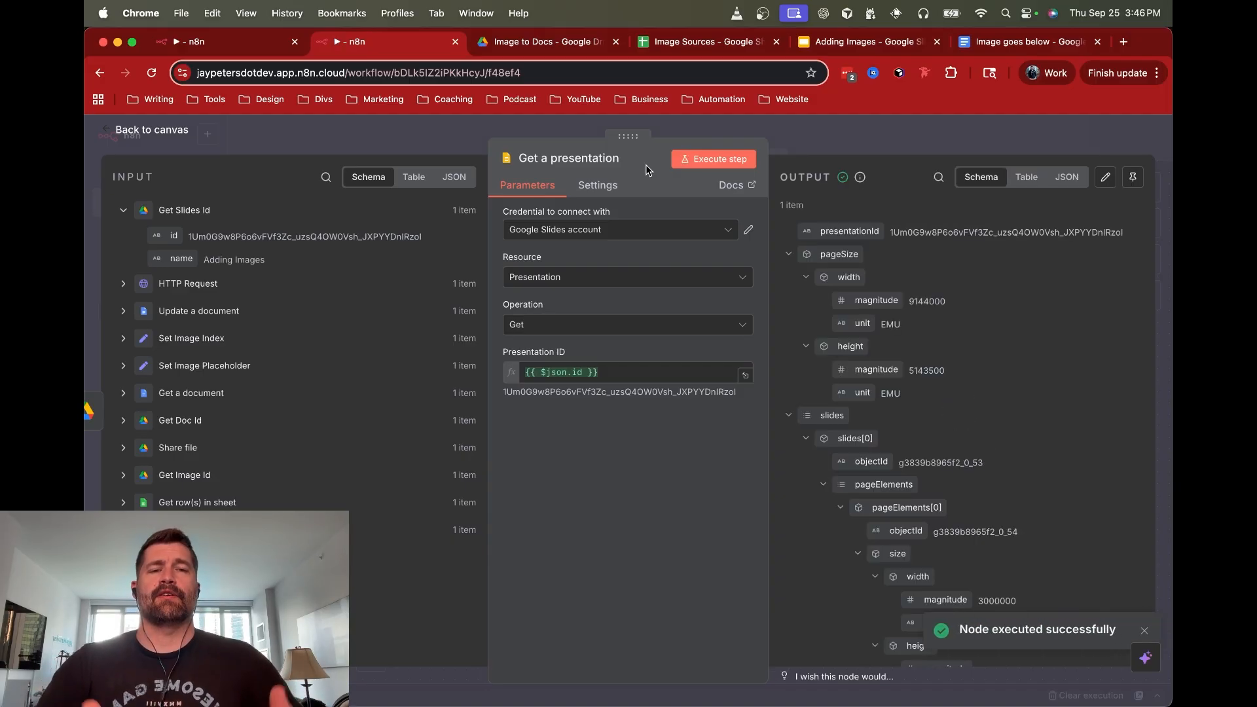
pyautogui.click(845, 45)
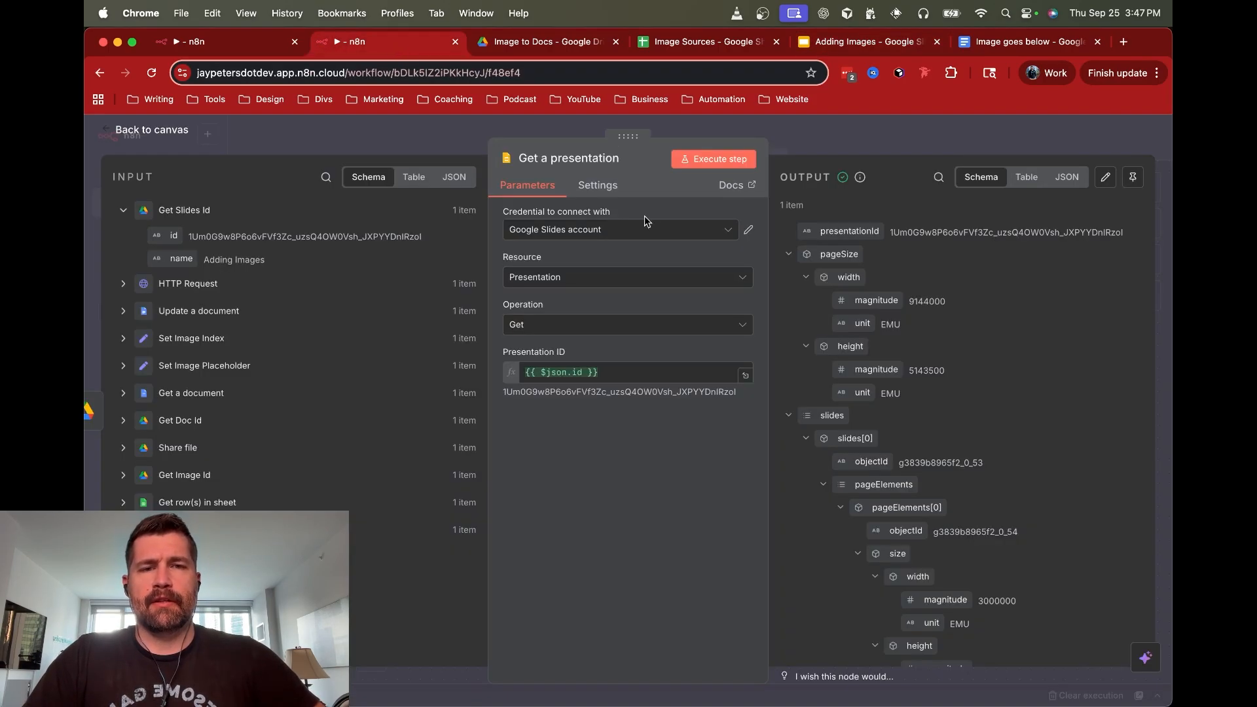
pyautogui.click(867, 139)
pyautogui.hscroll(-10, 534, 263)
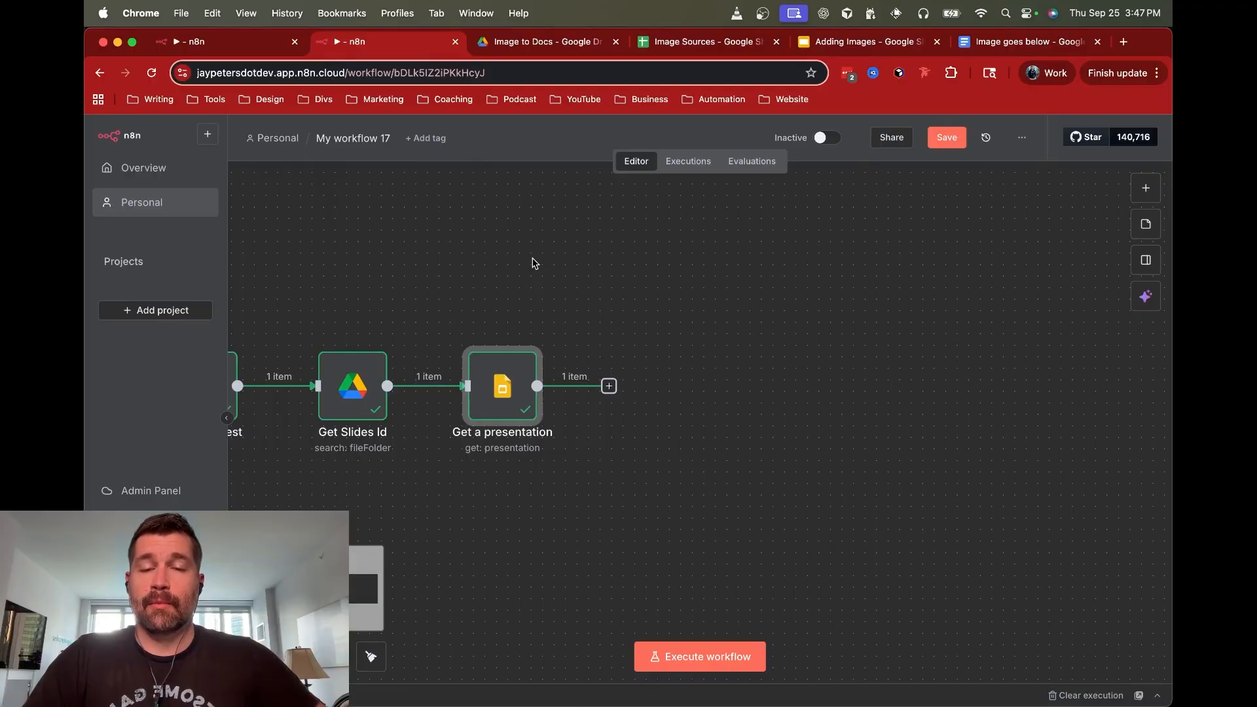
pyautogui.hscroll(-3, 534, 263)
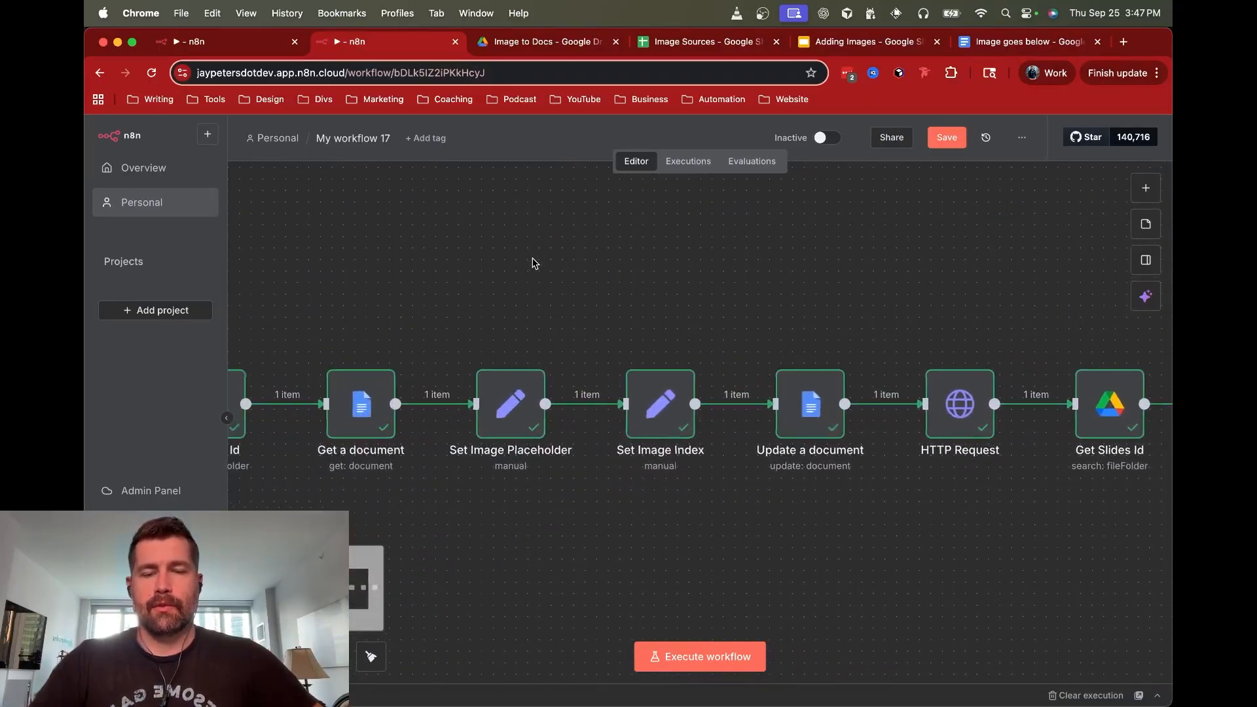
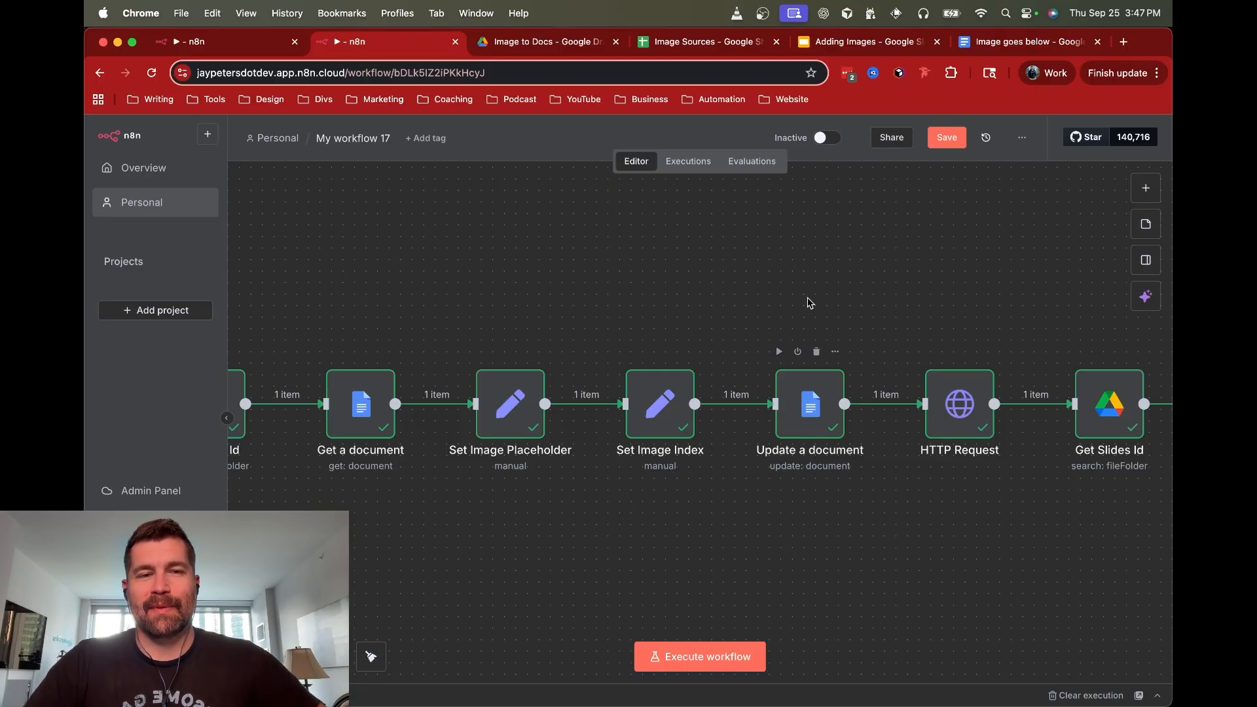
pyautogui.hscroll(10, 792, 275)
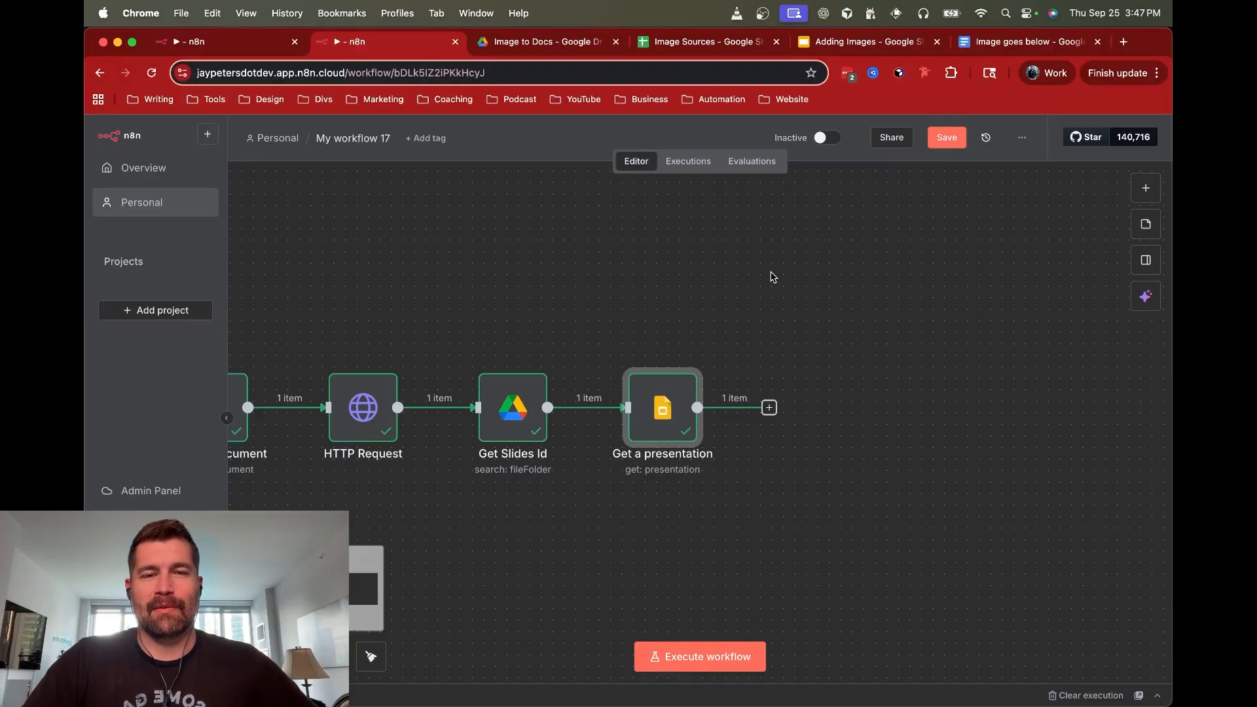
pyautogui.hscroll(2, 671, 270)
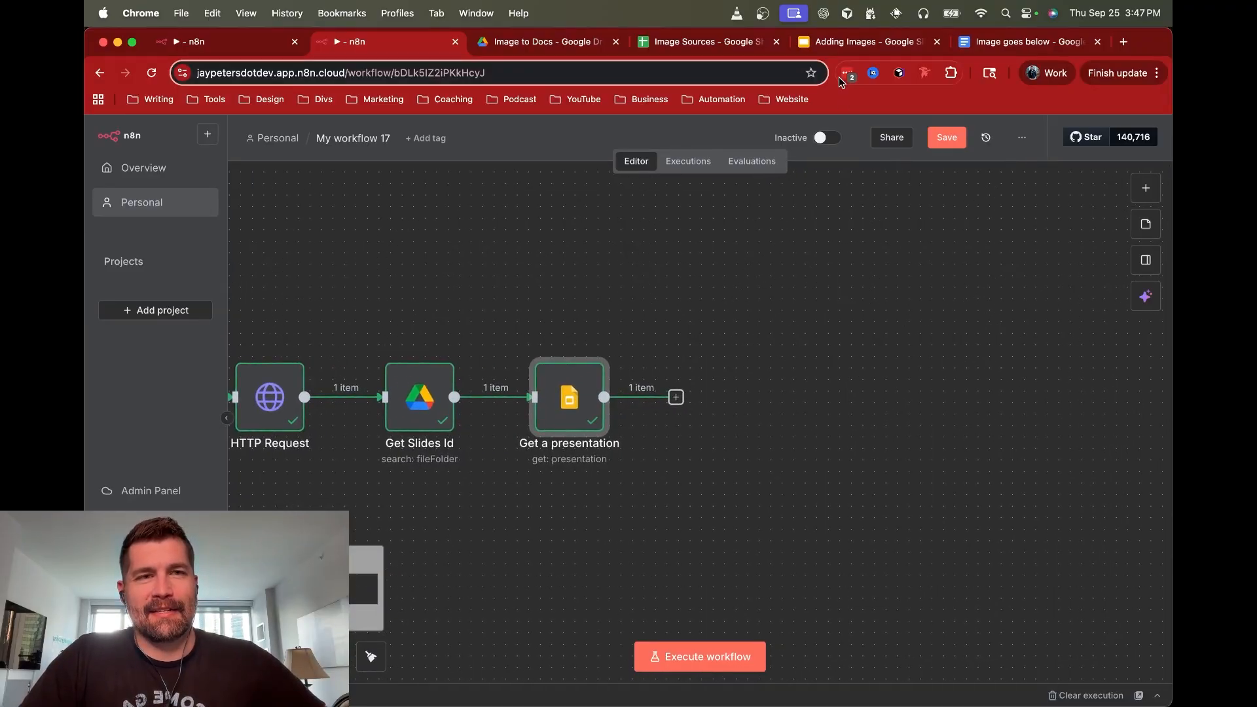
# Check the "{ image here }" placeholder on the slide in the Adding Images presentation and return to the workflow
pyautogui.click(859, 46)
pyautogui.click(775, 429)
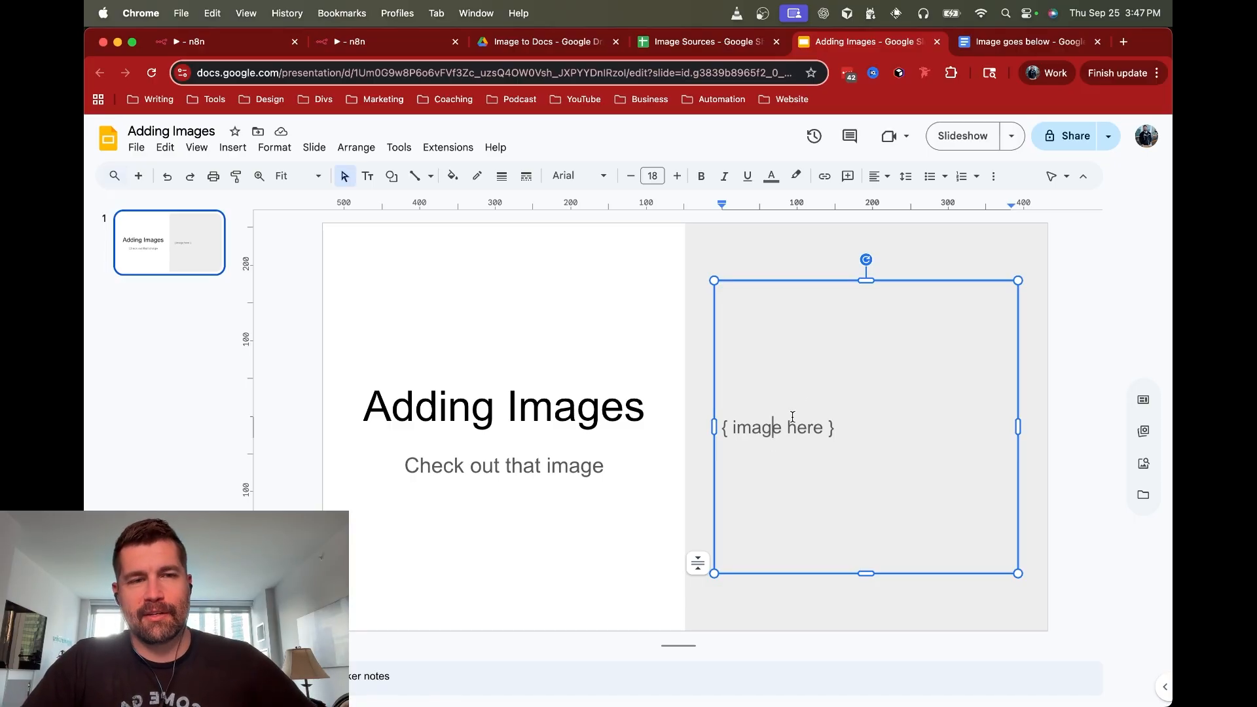
pyautogui.click(1064, 335)
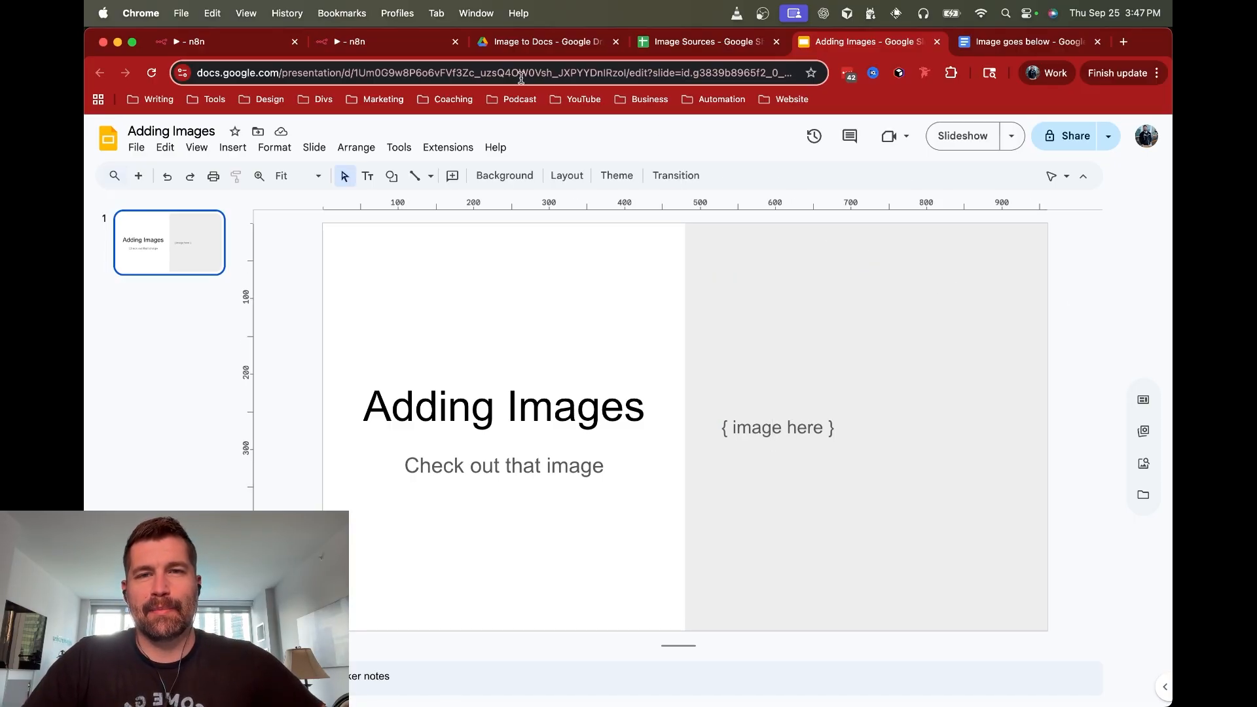
pyautogui.click(424, 49)
pyautogui.hscroll(2, 622, 303)
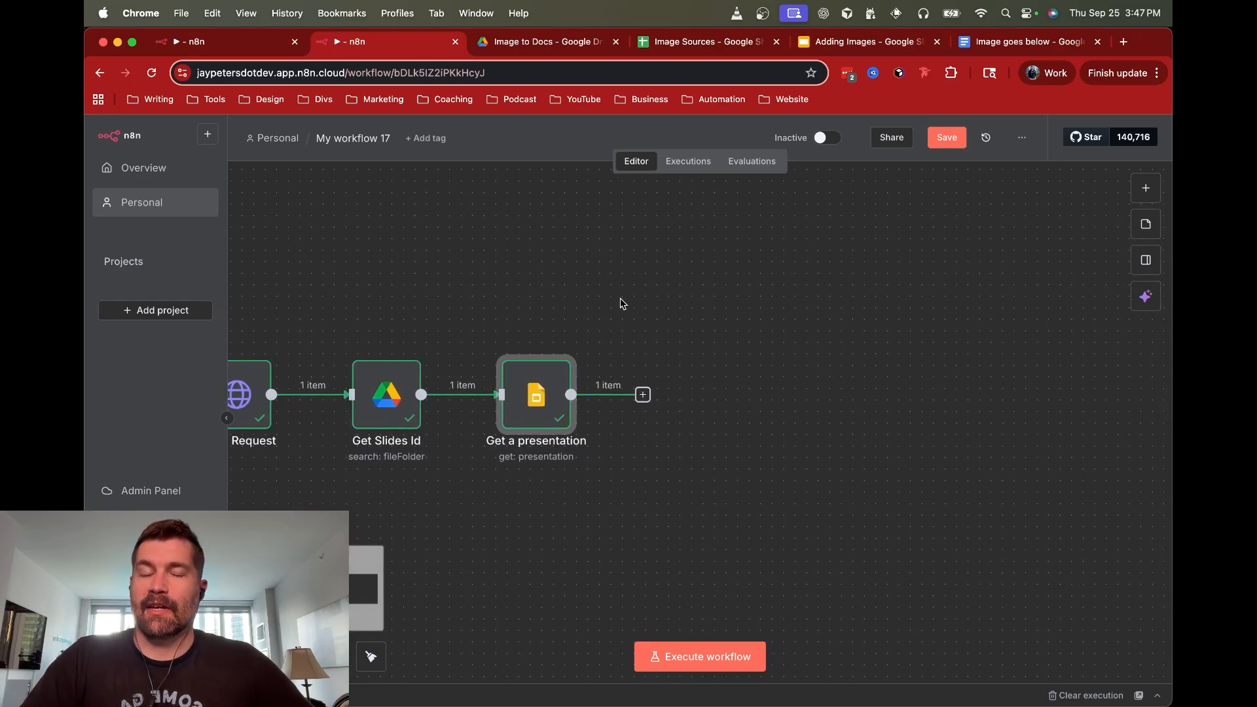
pyautogui.hscroll(2, 622, 302)
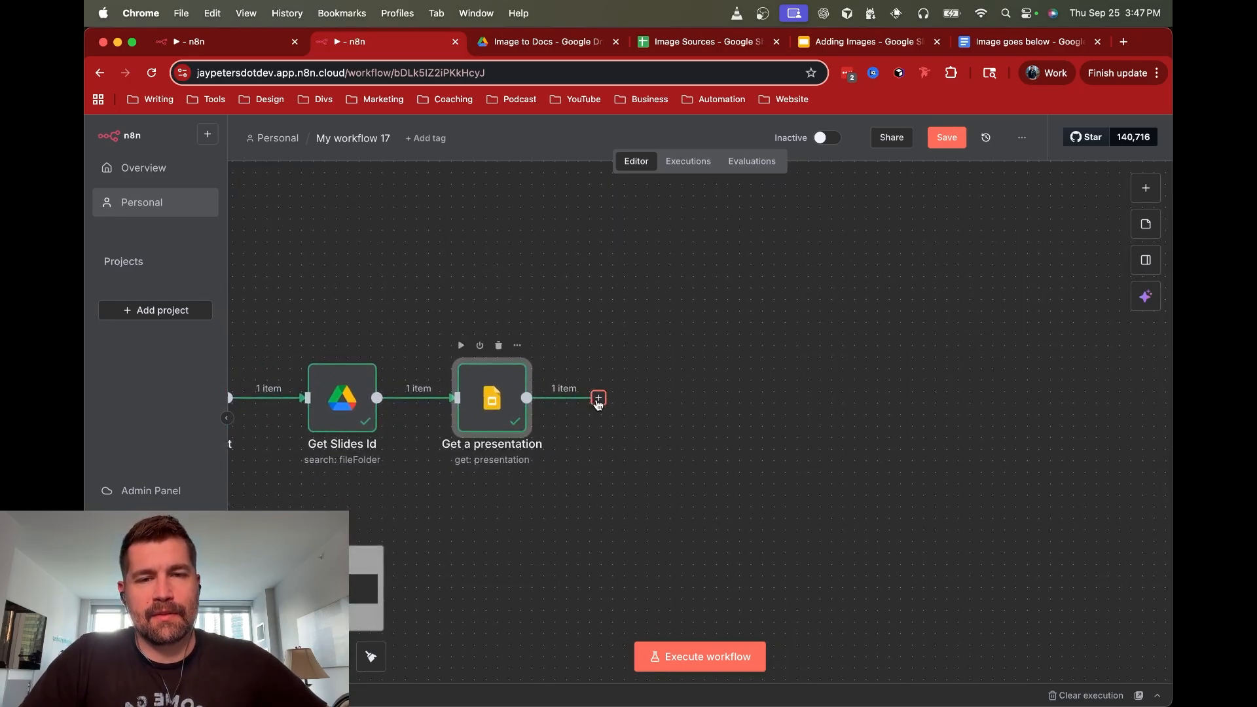
pyautogui.click(598, 401)
pyautogui.click(632, 462)
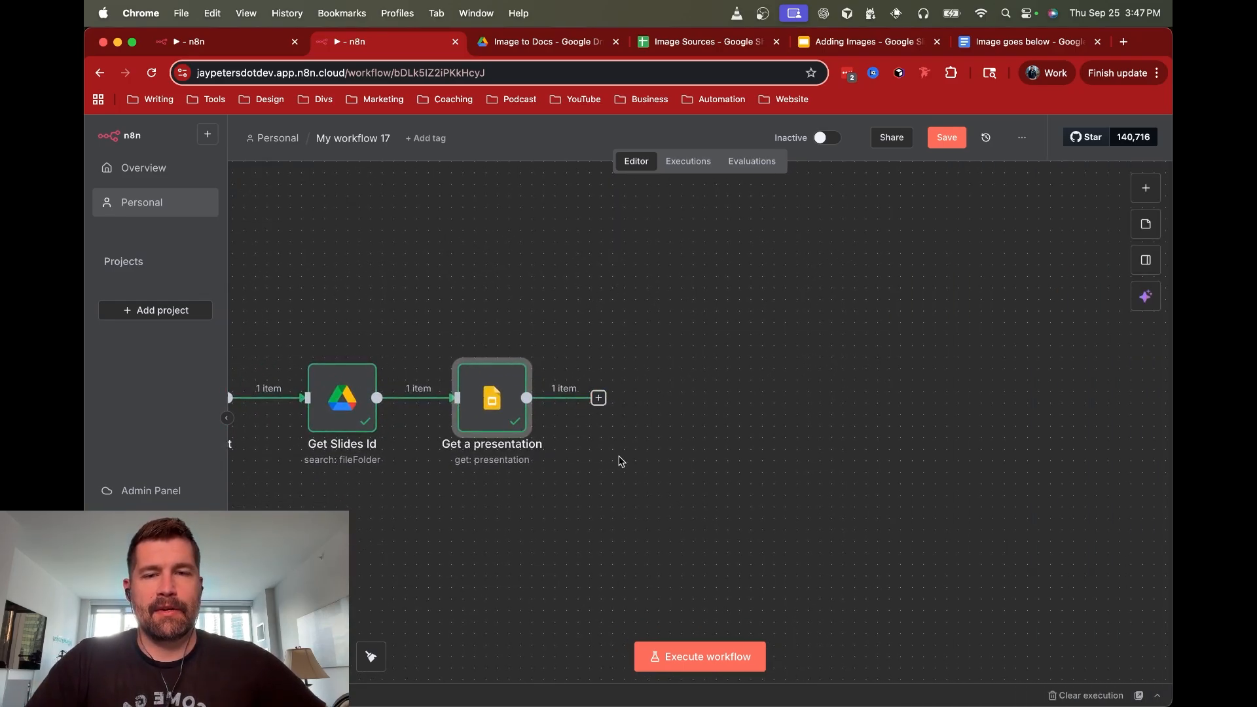
# Examine the slides section in the output of the Get a presentation node
pyautogui.doubleClick(500, 386)
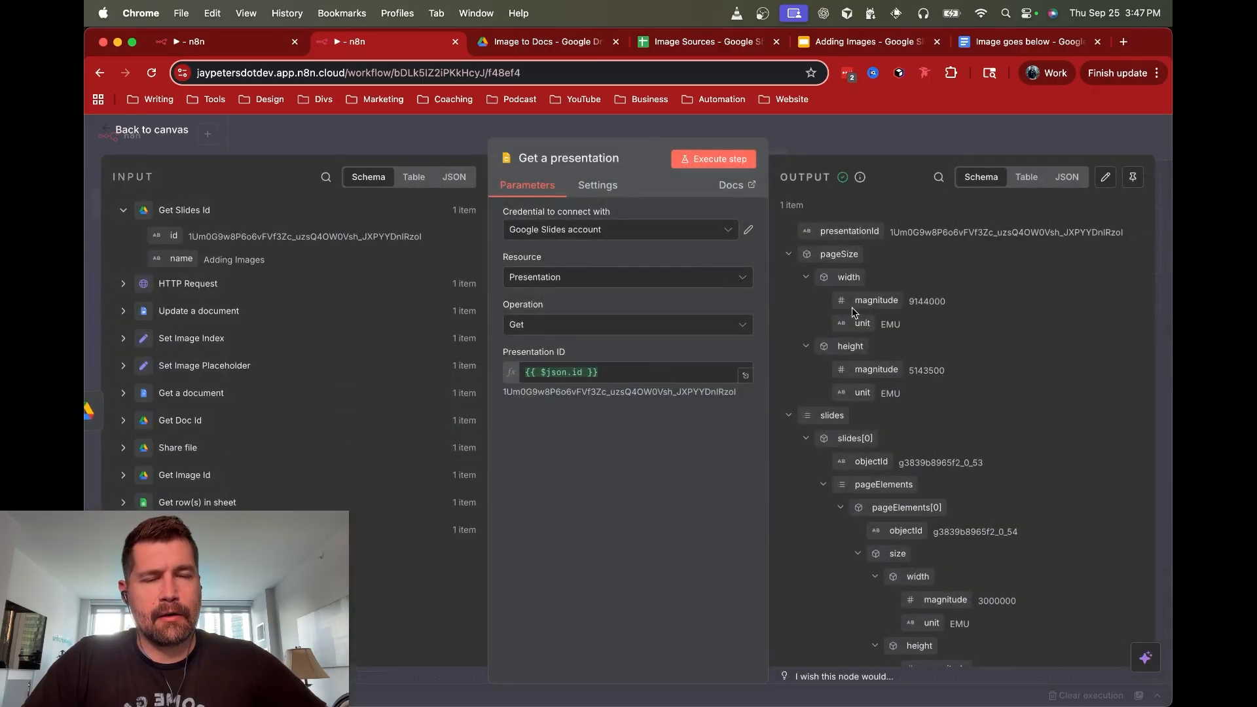
pyautogui.click(790, 418)
pyautogui.click(789, 418)
pyautogui.click(789, 417)
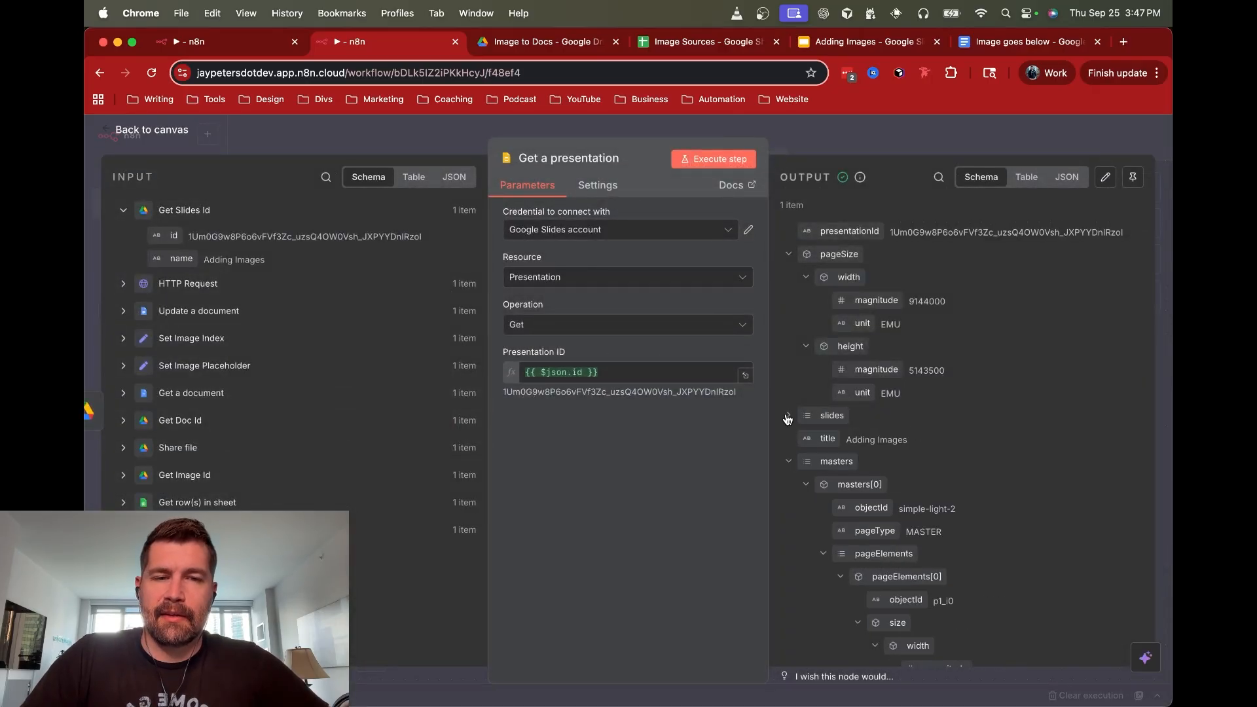
pyautogui.click(789, 418)
pyautogui.click(806, 441)
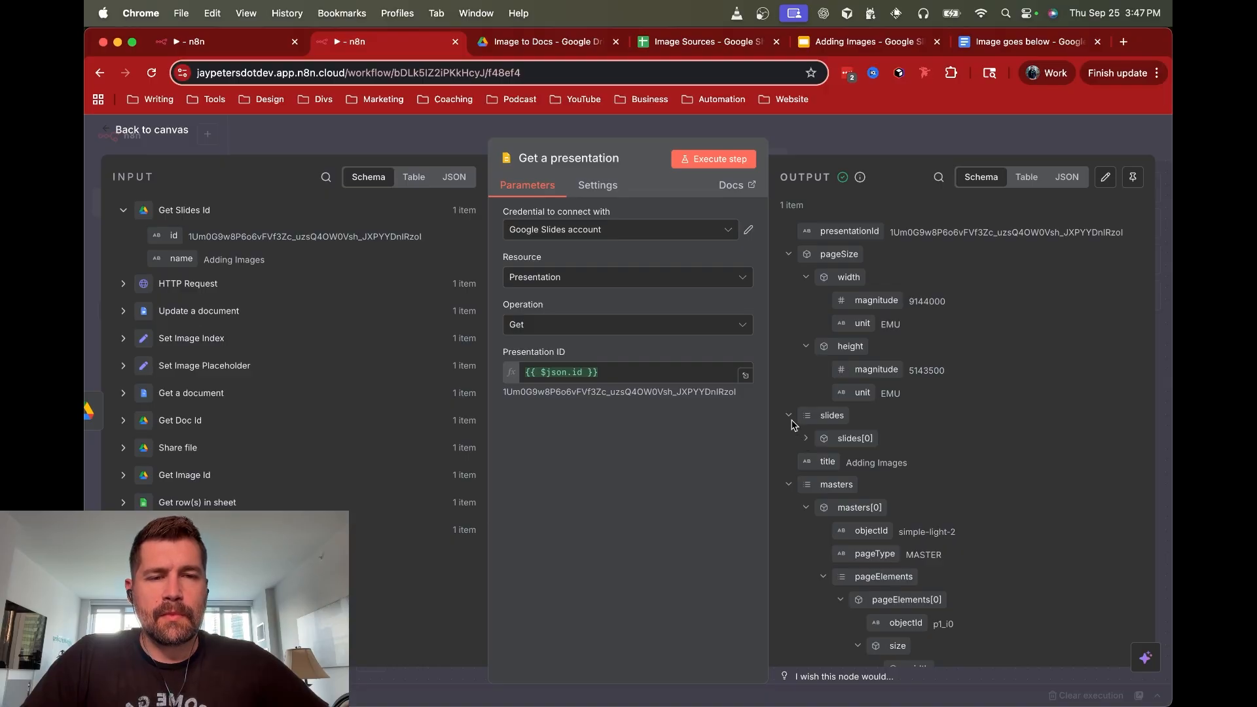
pyautogui.click(790, 420)
pyautogui.click(903, 135)
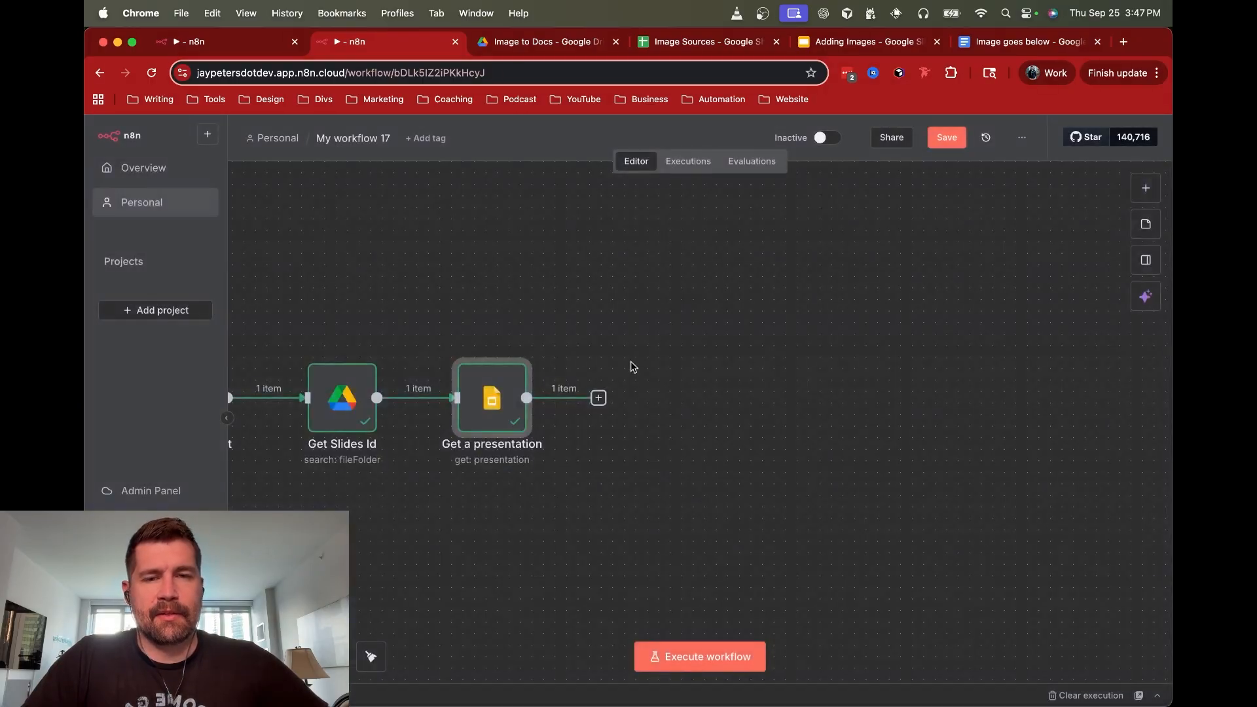
# Add a Split Out node after the Get a presentation node
pyautogui.click(561, 381)
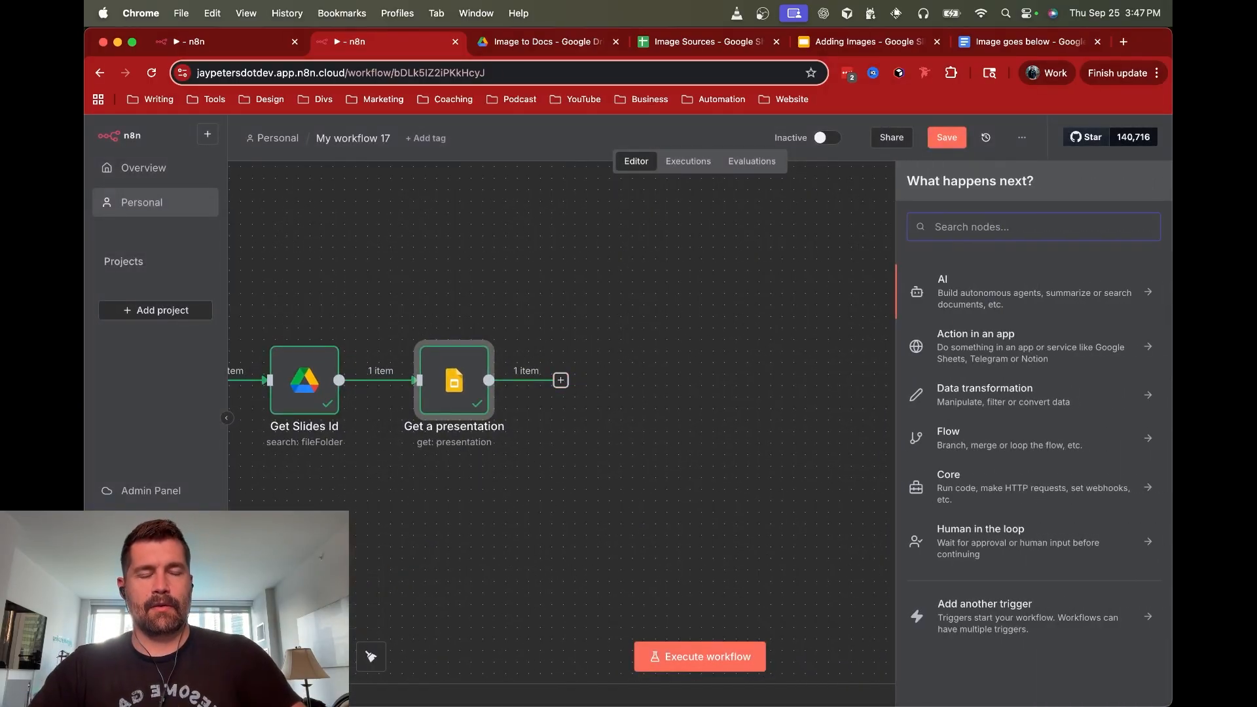
pyautogui.write('sli')
pyautogui.press('BackSpace')
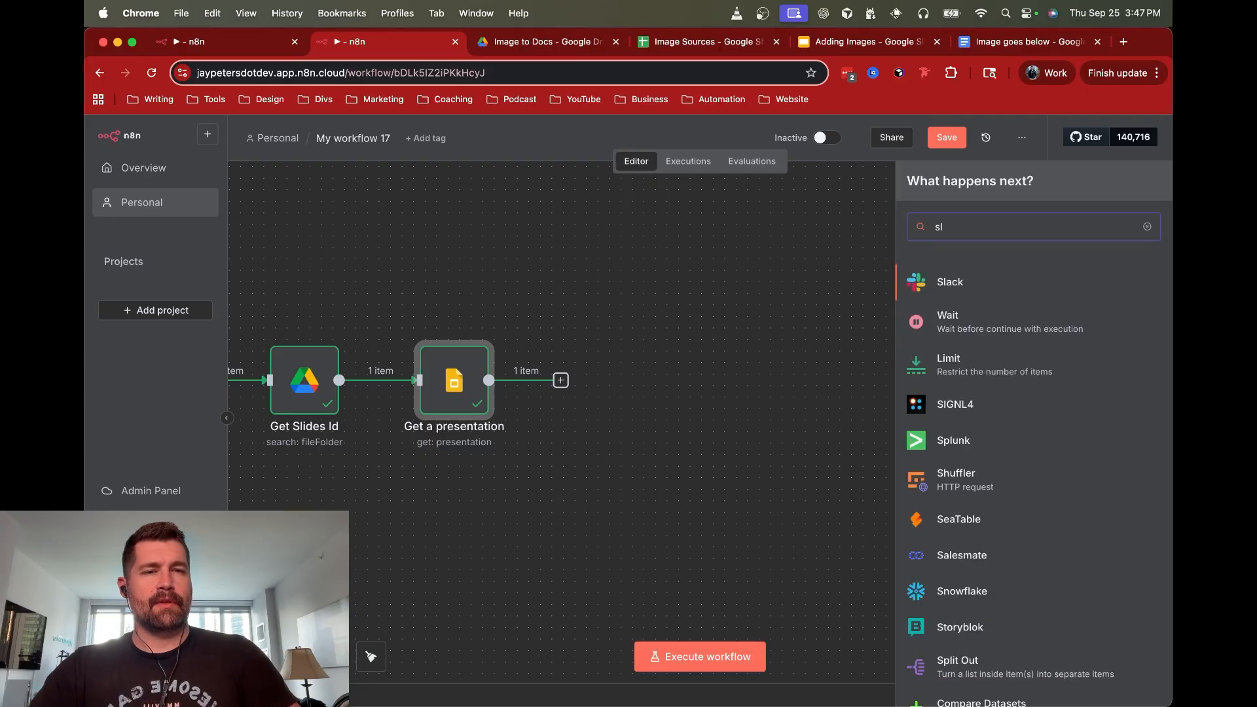
pyautogui.press('BackSpace')
pyautogui.write('plit')
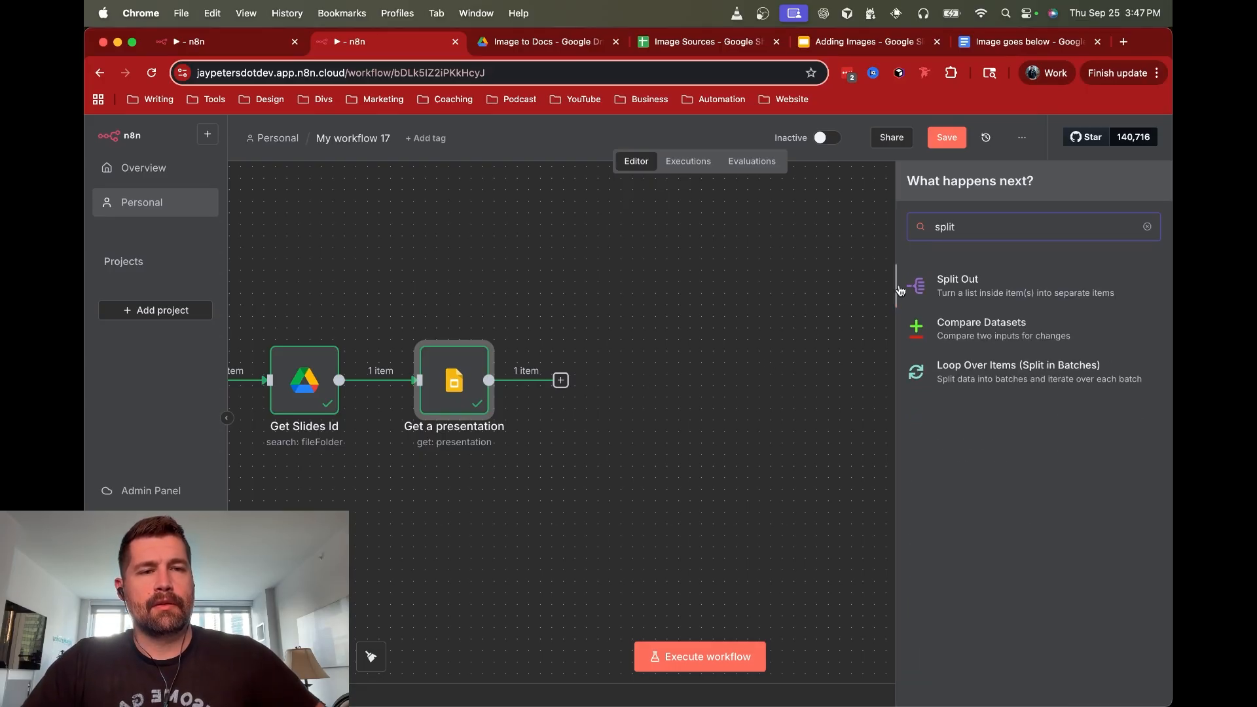
pyautogui.click(963, 291)
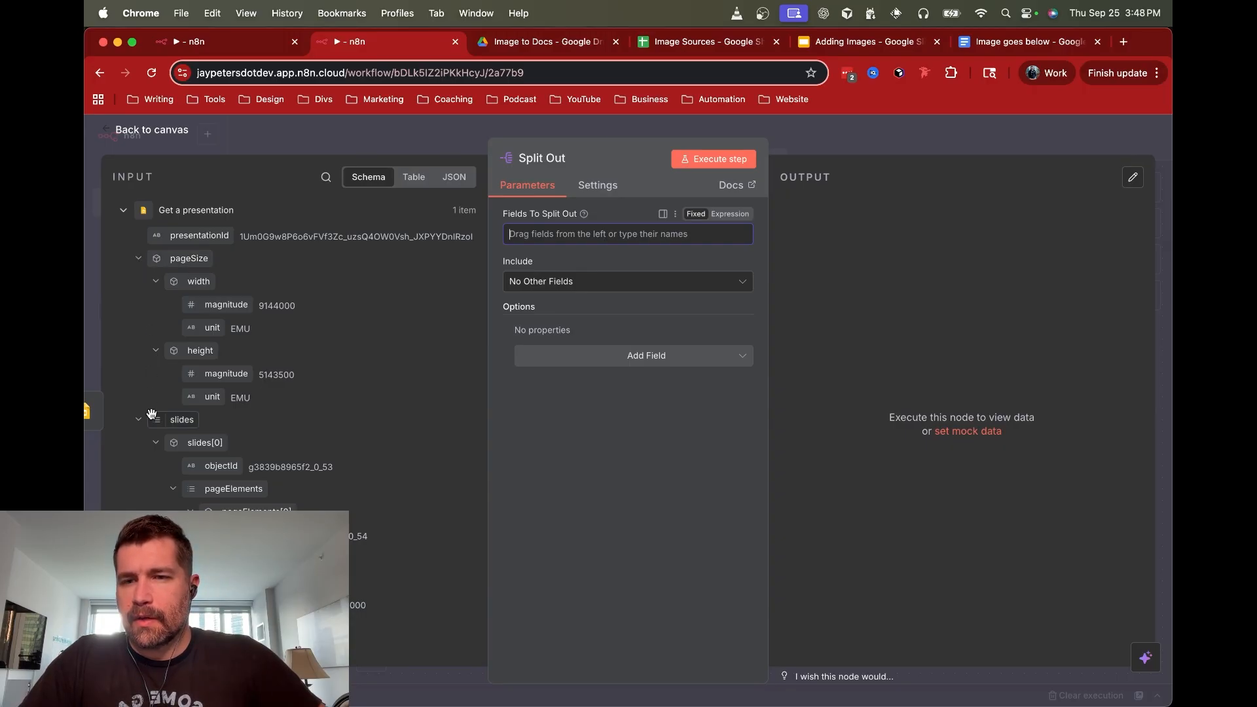
# Set the Split Out node to split out the slides field, execute it and return to the canvas
pyautogui.moveTo(175, 422); pyautogui.dragTo(576, 233)
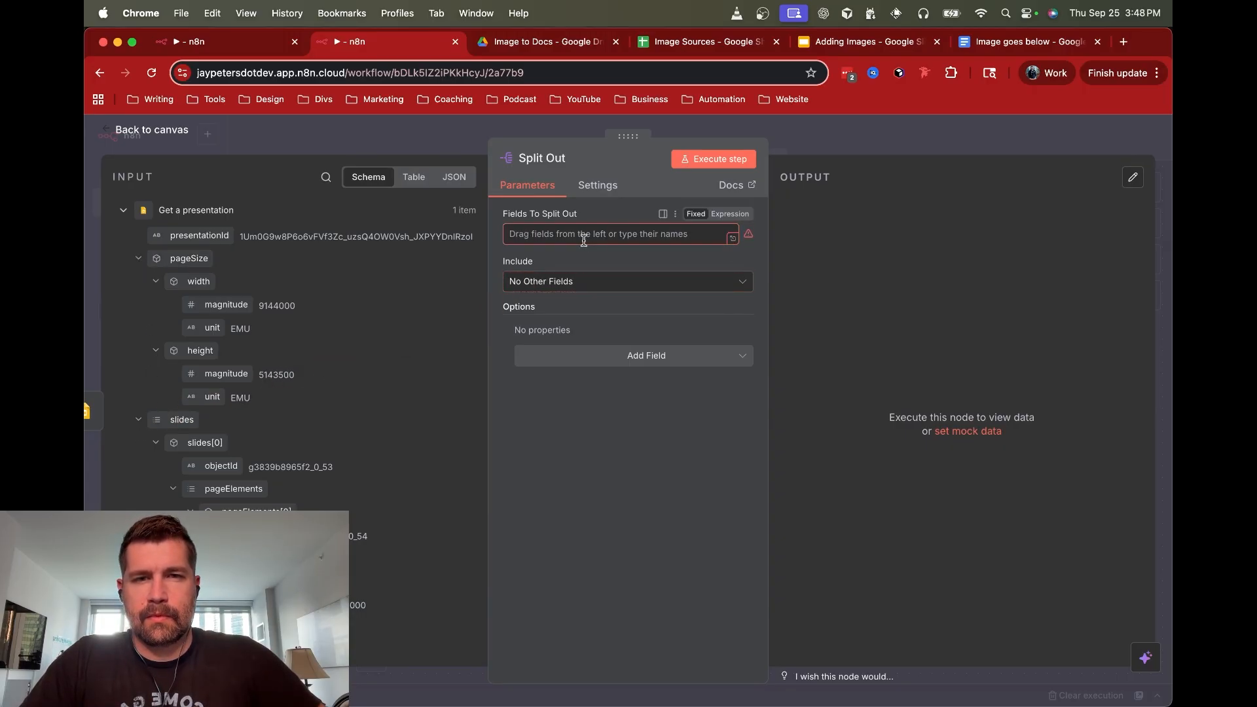
pyautogui.click(724, 159)
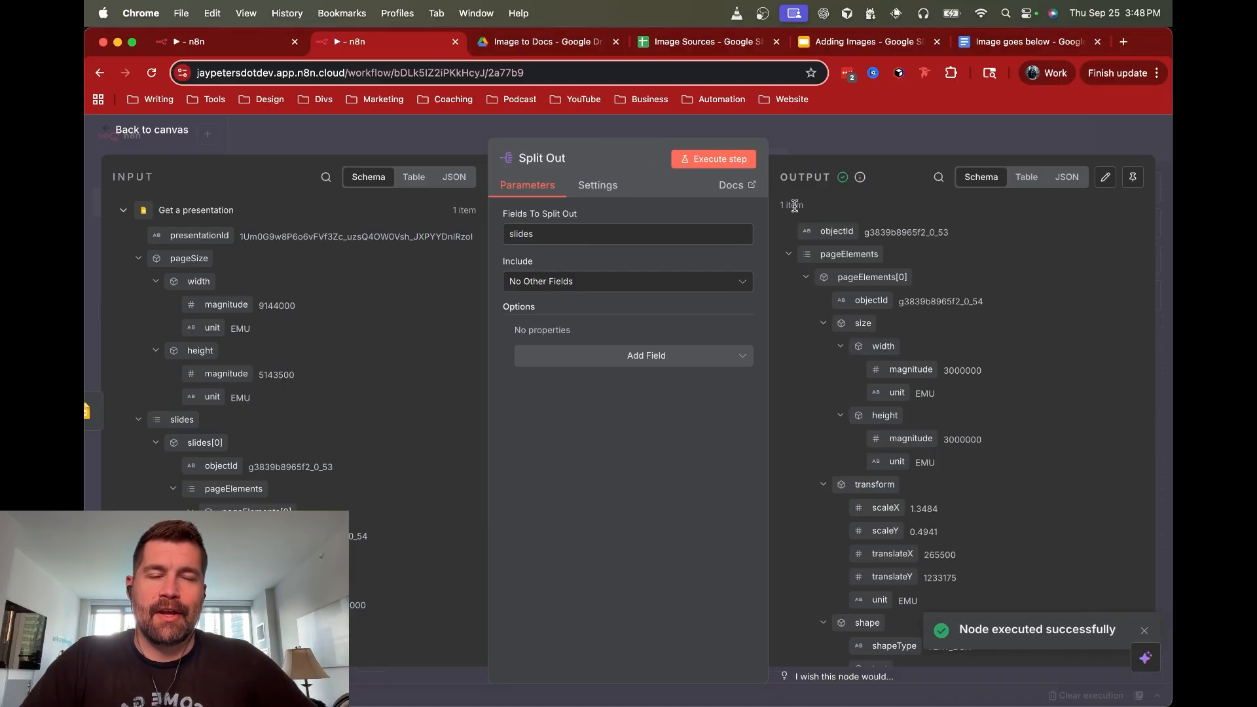
pyautogui.click(920, 133)
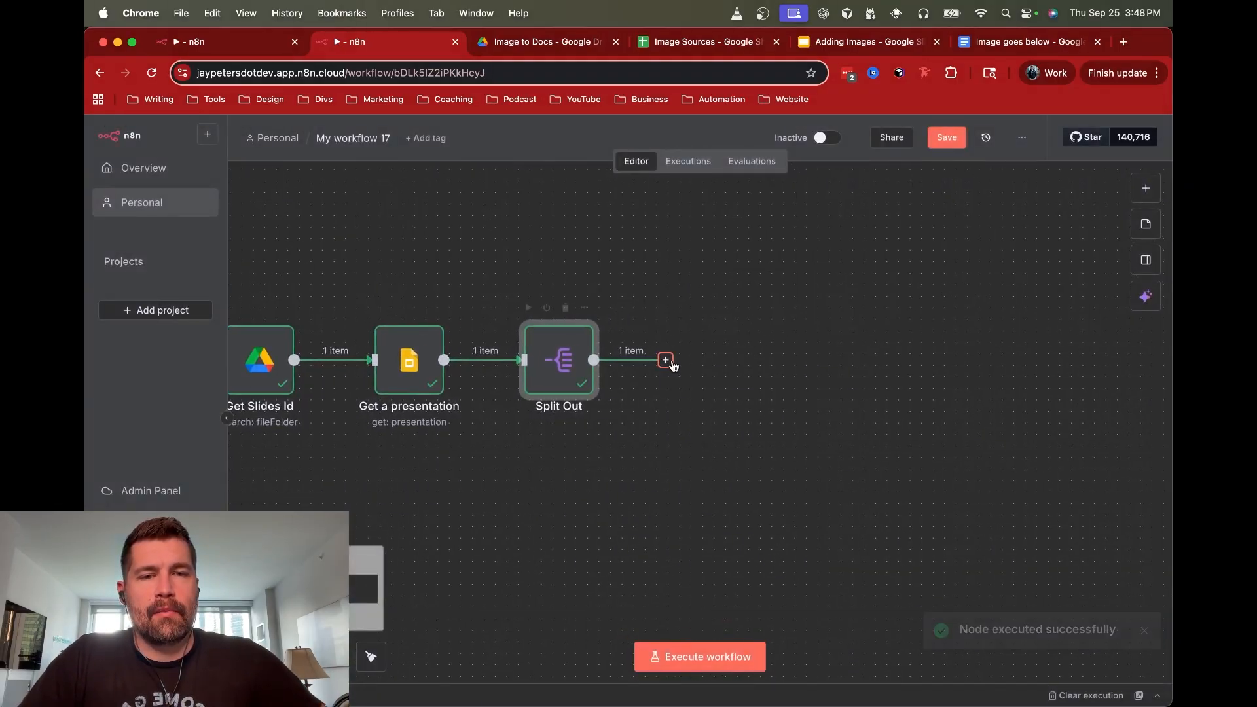
pyautogui.click(666, 360)
pyautogui.write('filter')
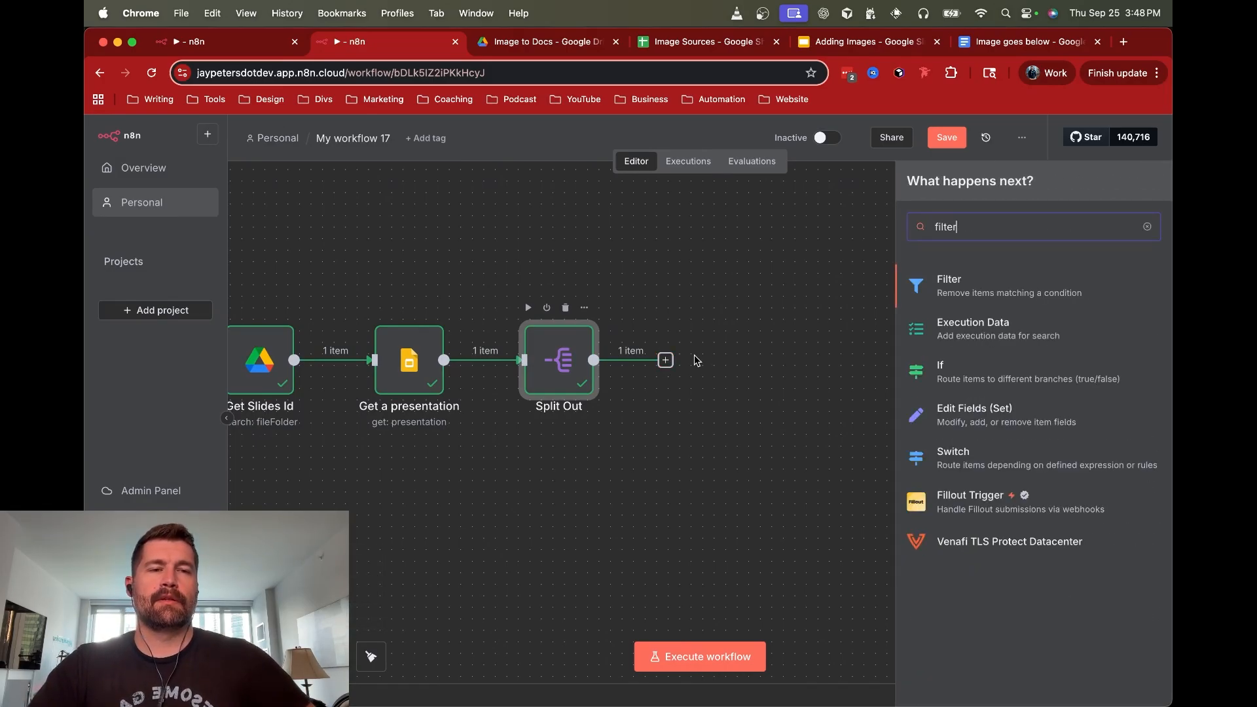
pyautogui.click(947, 296)
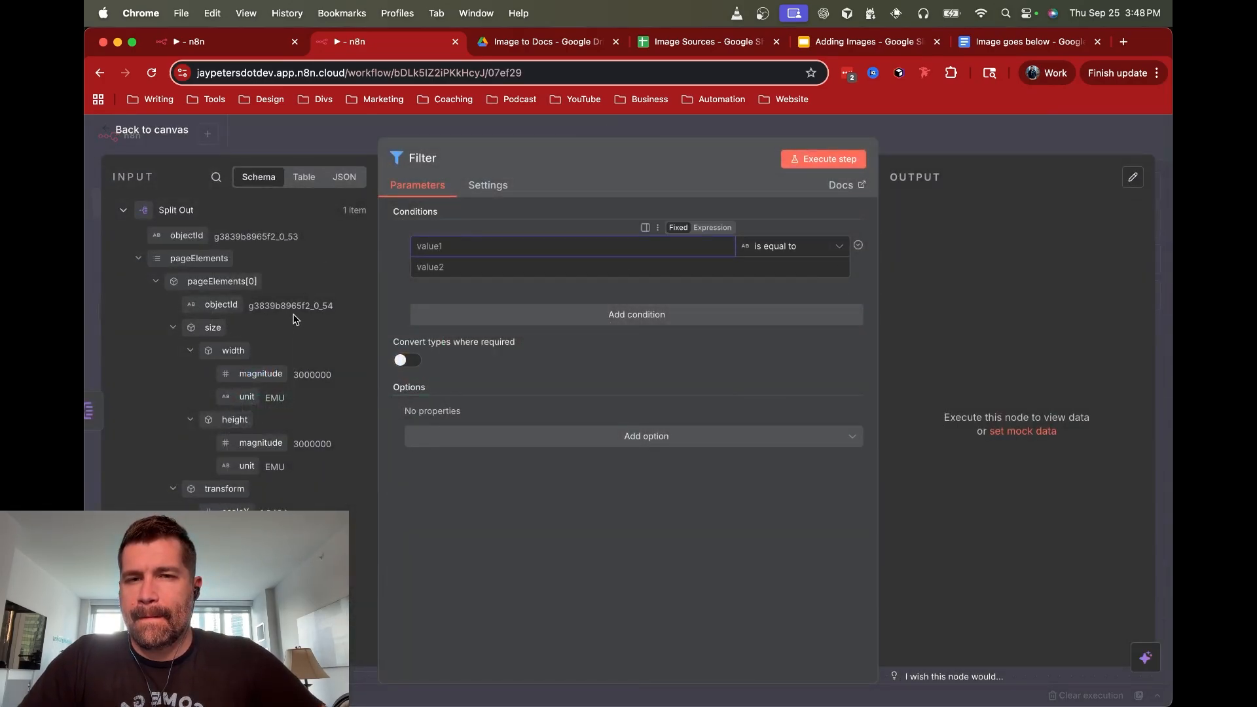
pyautogui.click(951, 136)
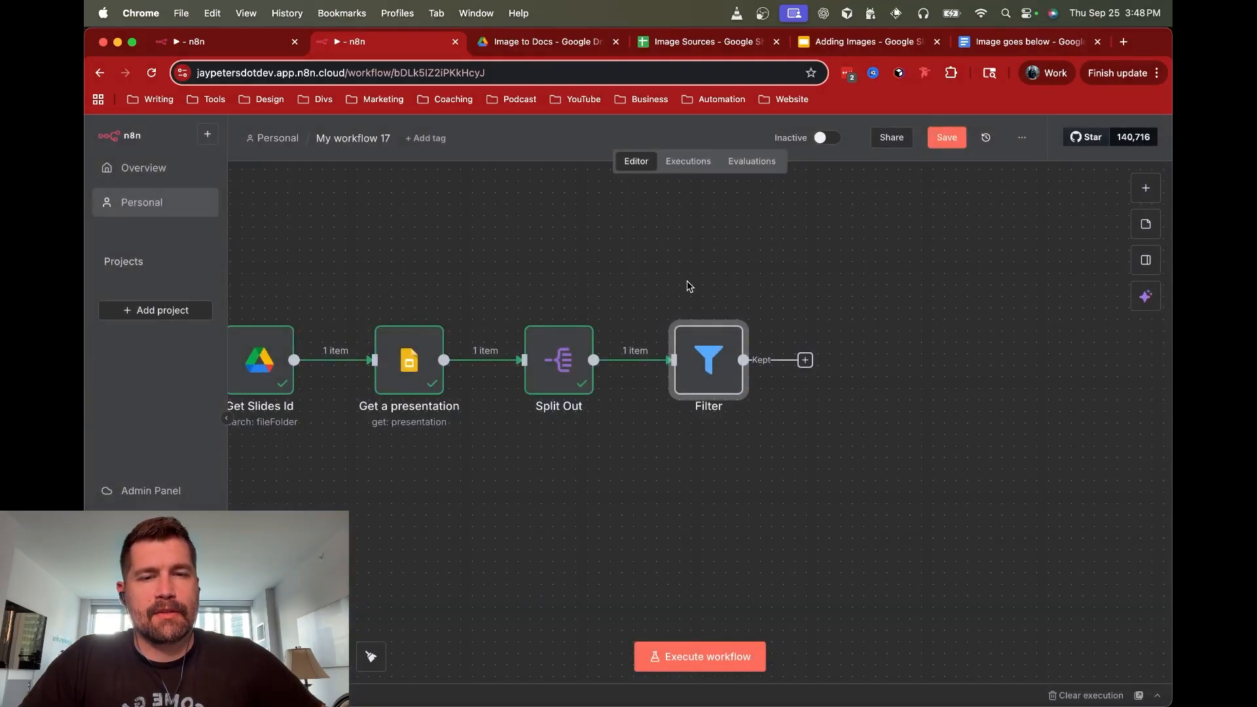
pyautogui.press('Delete')
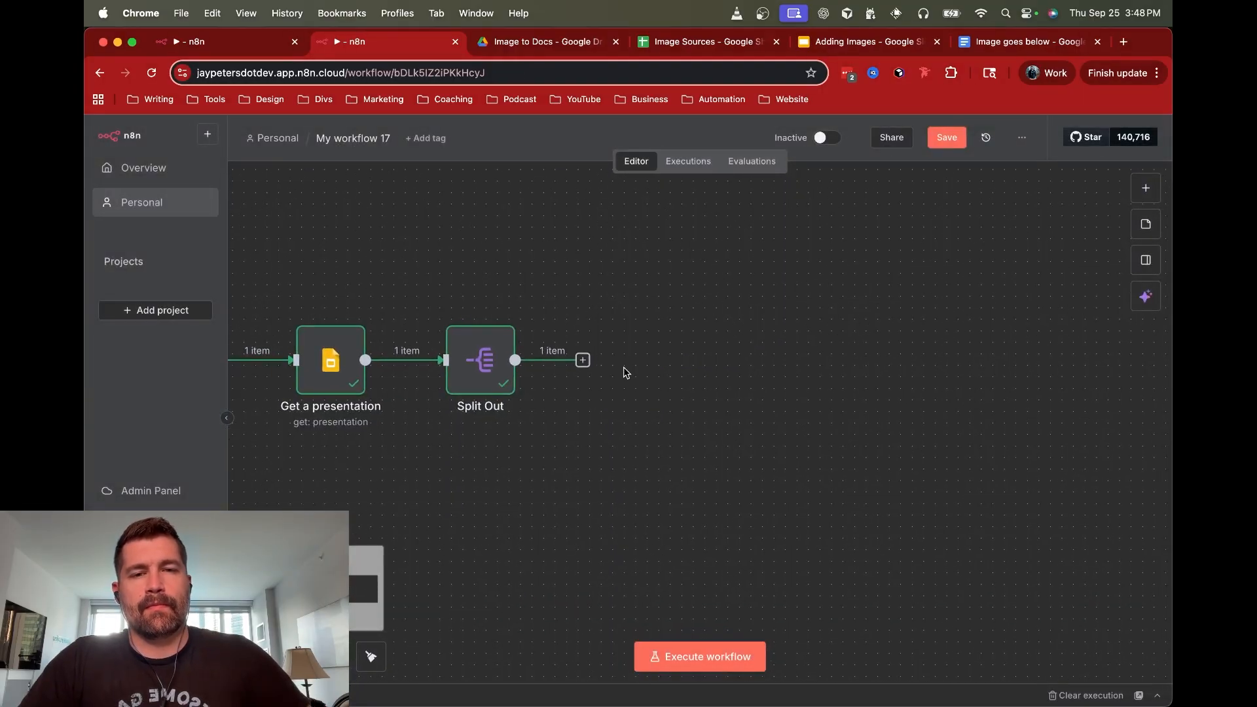
# Add a second Split Out node after the first Split Out node
pyautogui.click(587, 361)
pyautogui.write('slip')
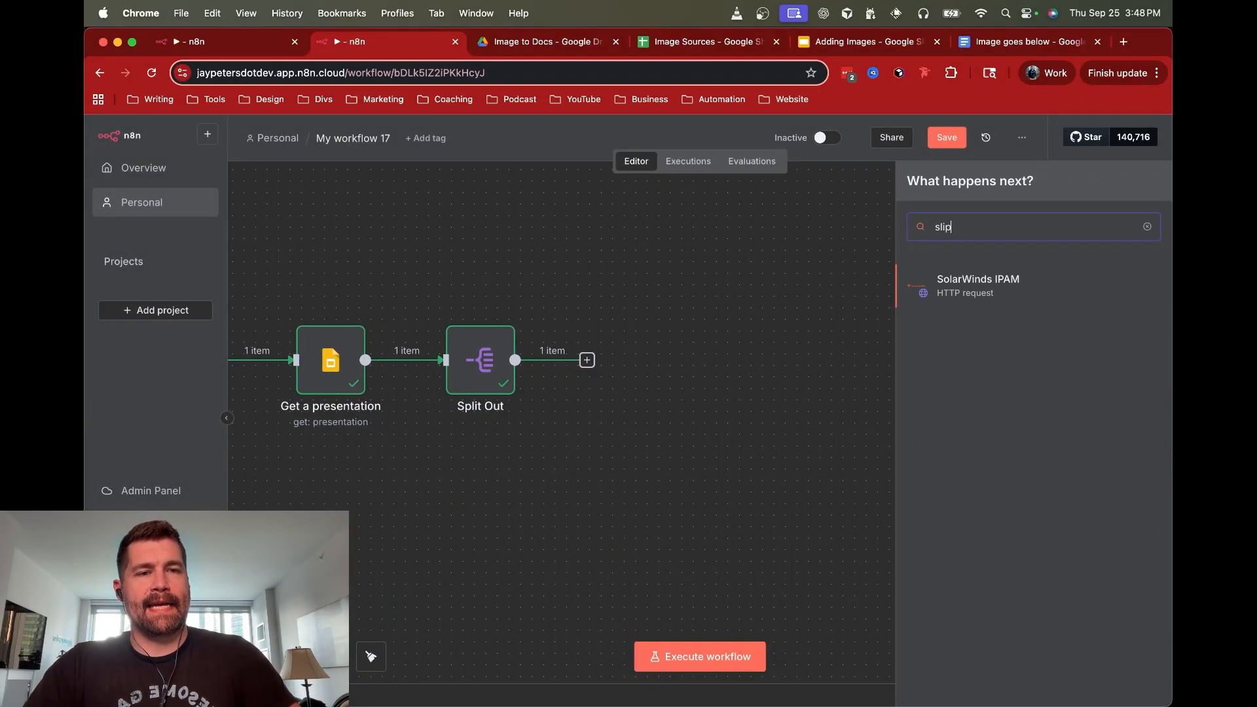
pyautogui.press('BackSpace')
pyautogui.press('BackSpace')
pyautogui.press('BackSpace')
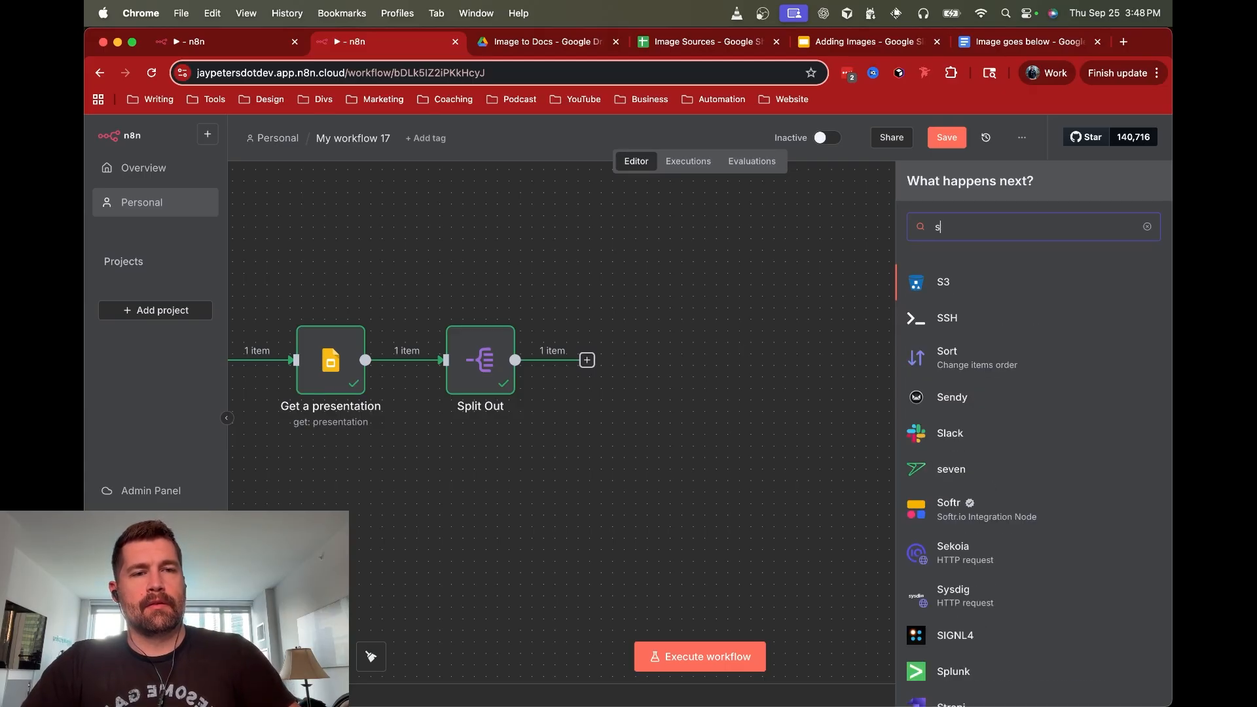
pyautogui.write('plit')
pyautogui.click(949, 292)
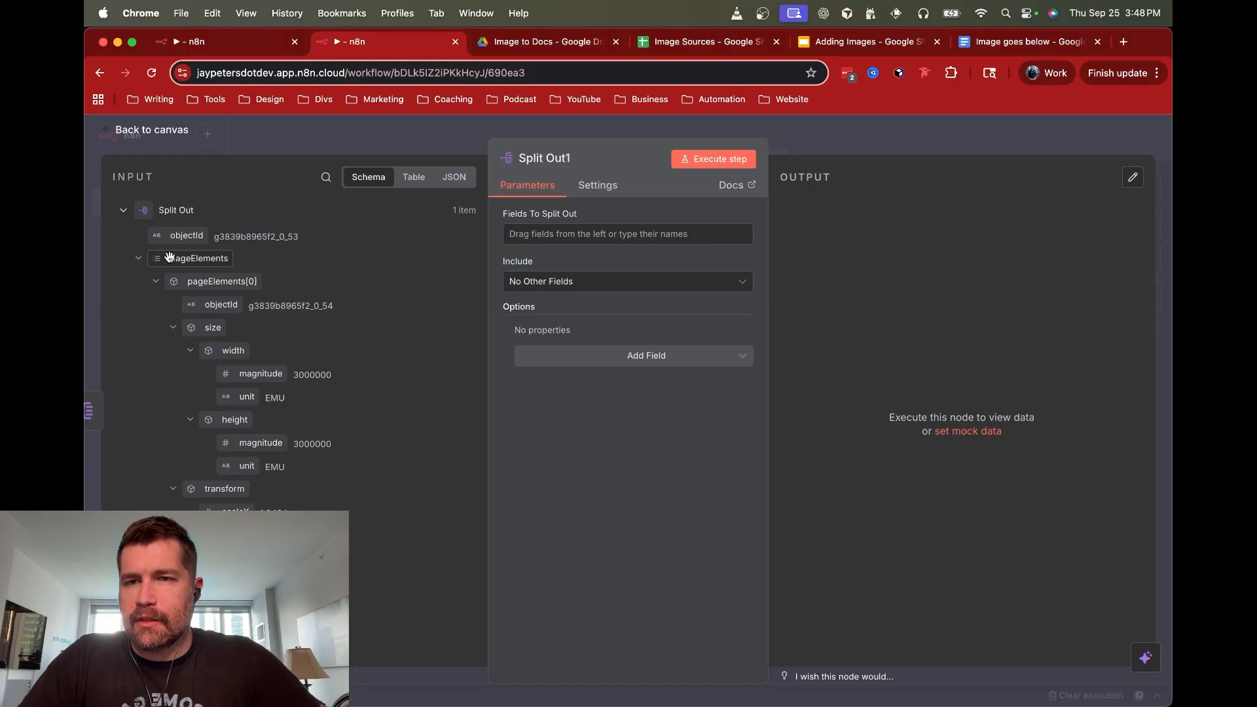
# Set the second Split Out node to split out the pageElements field, execute it and return to the canvas
pyautogui.click(139, 259)
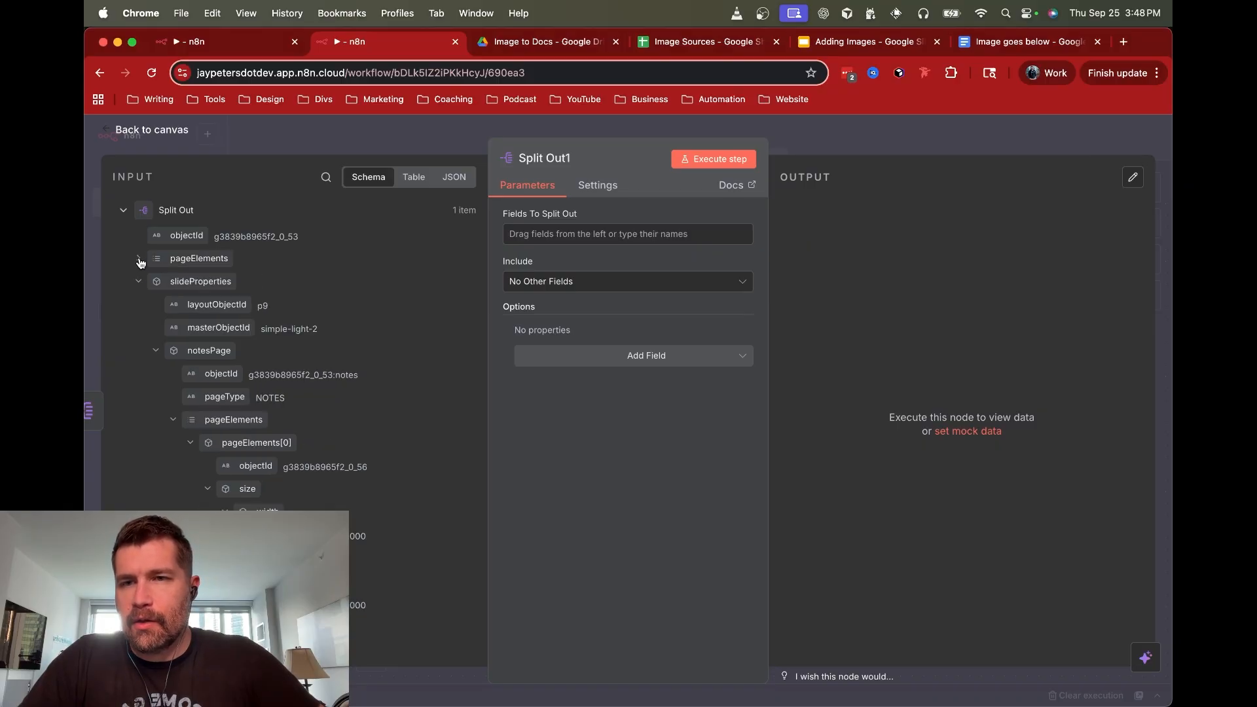
pyautogui.click(139, 259)
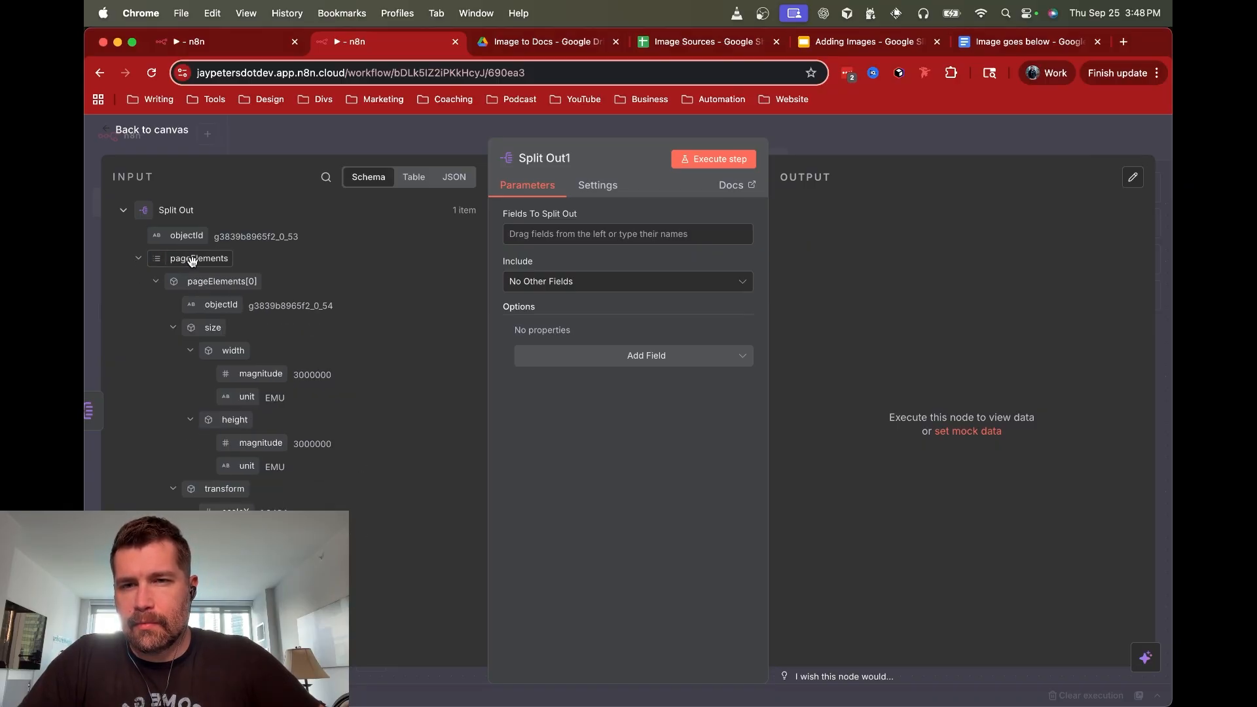
pyautogui.moveTo(192, 262); pyautogui.dragTo(557, 233)
pyautogui.click(714, 159)
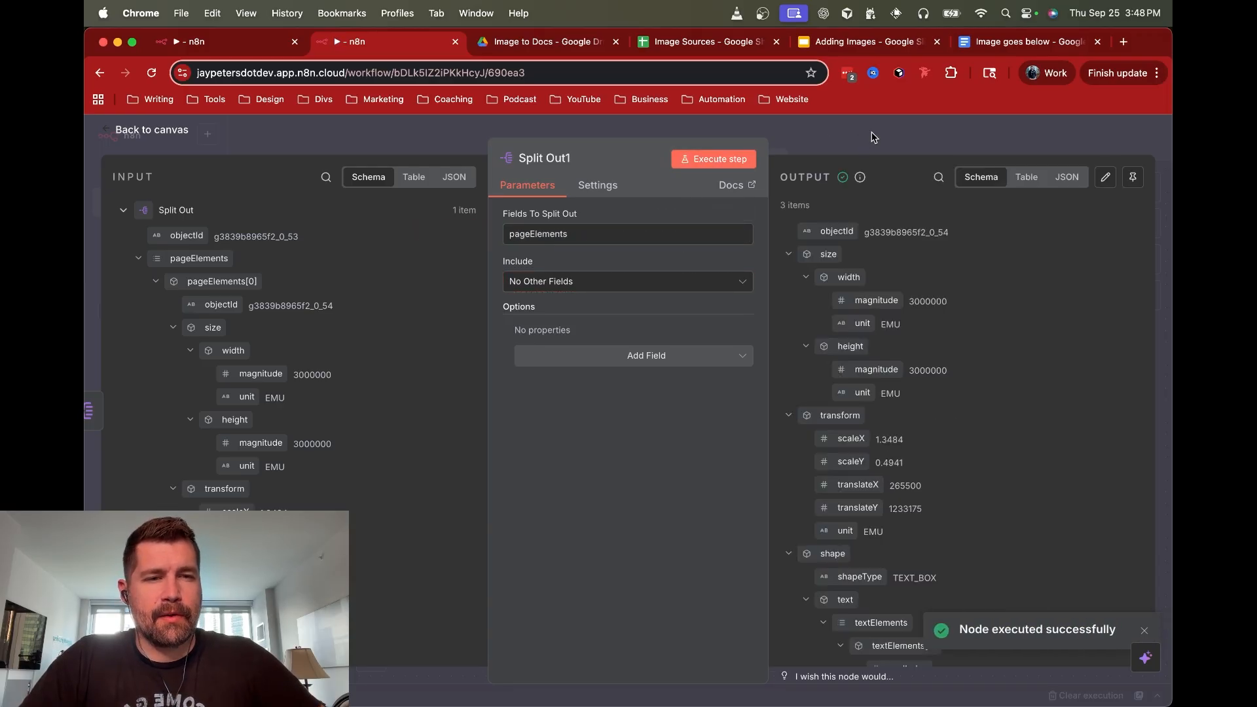
pyautogui.click(867, 135)
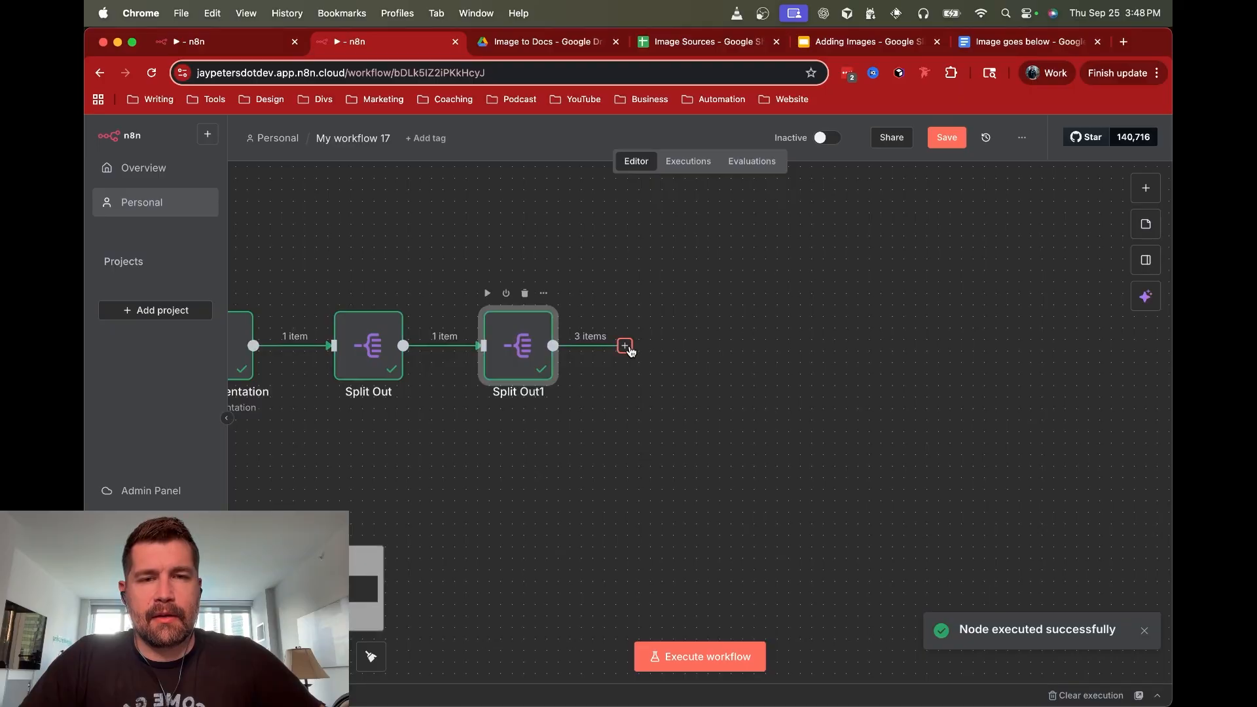
# Add a Filter node after Split Out1
pyautogui.click(625, 346)
pyautogui.write('filter')
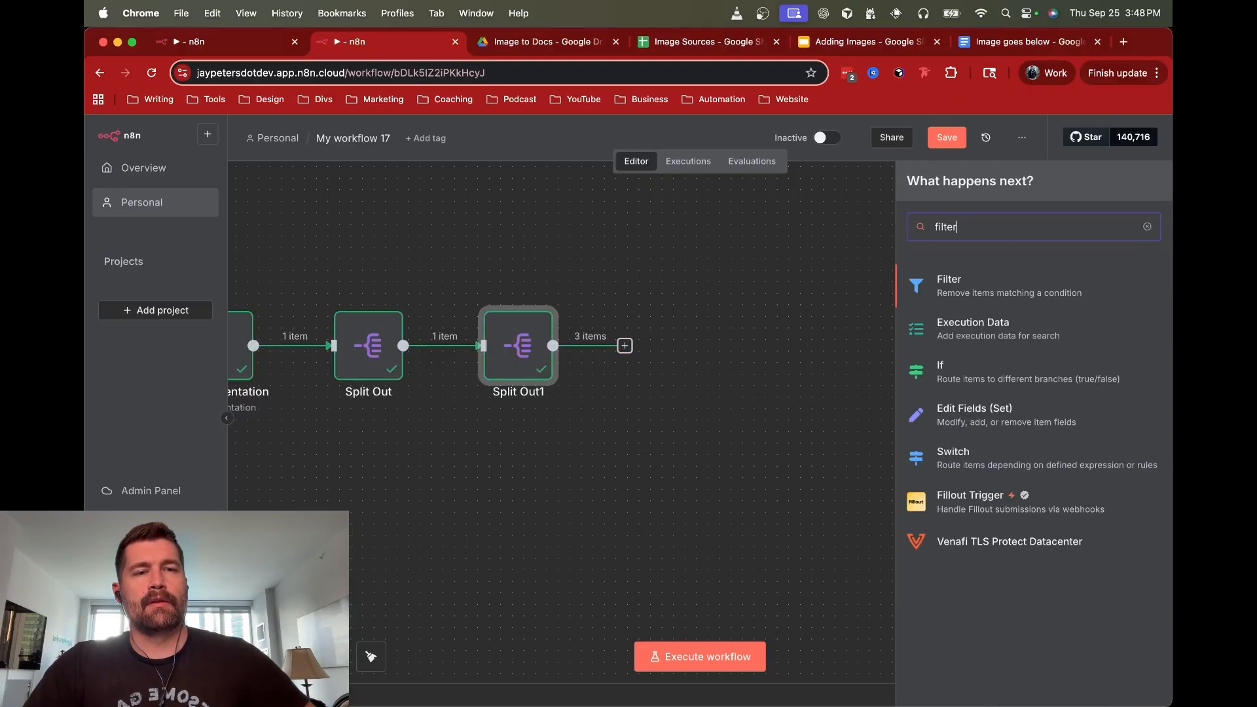
pyautogui.press('Return')
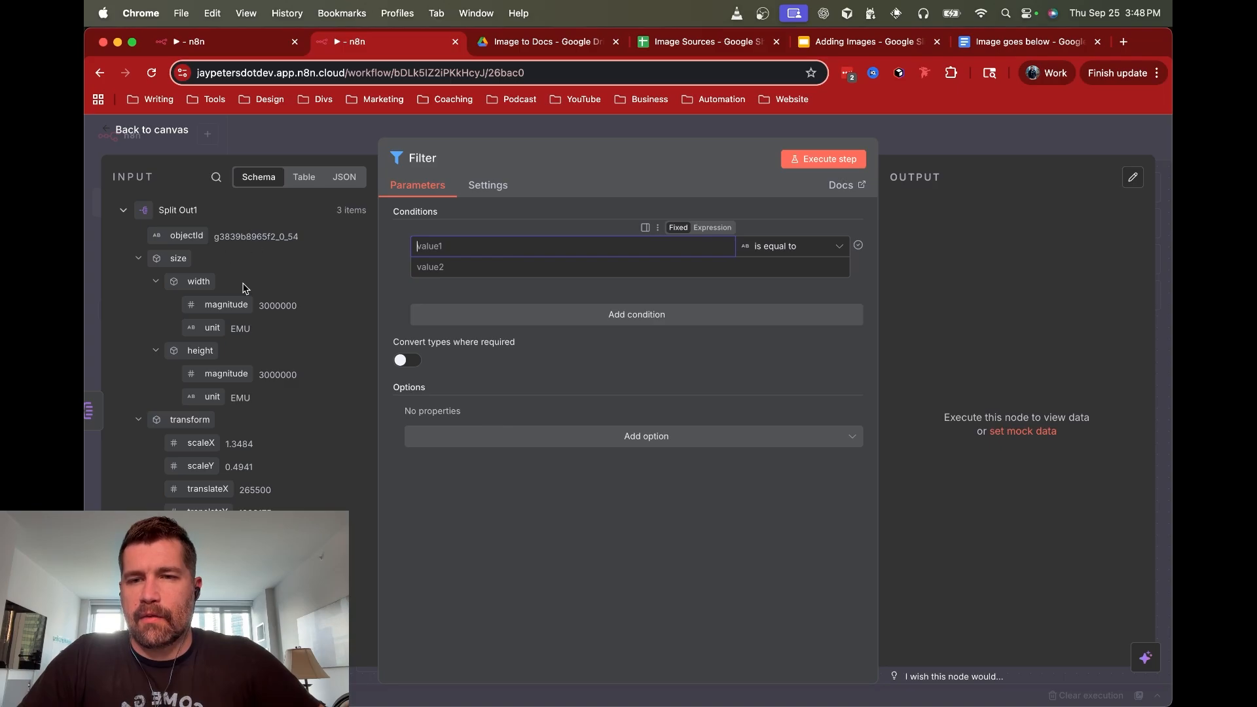
# Set the first value of the Filter condition to the expression {{ $json.toJsonString() }}
pyautogui.scroll(-8, 243, 307)
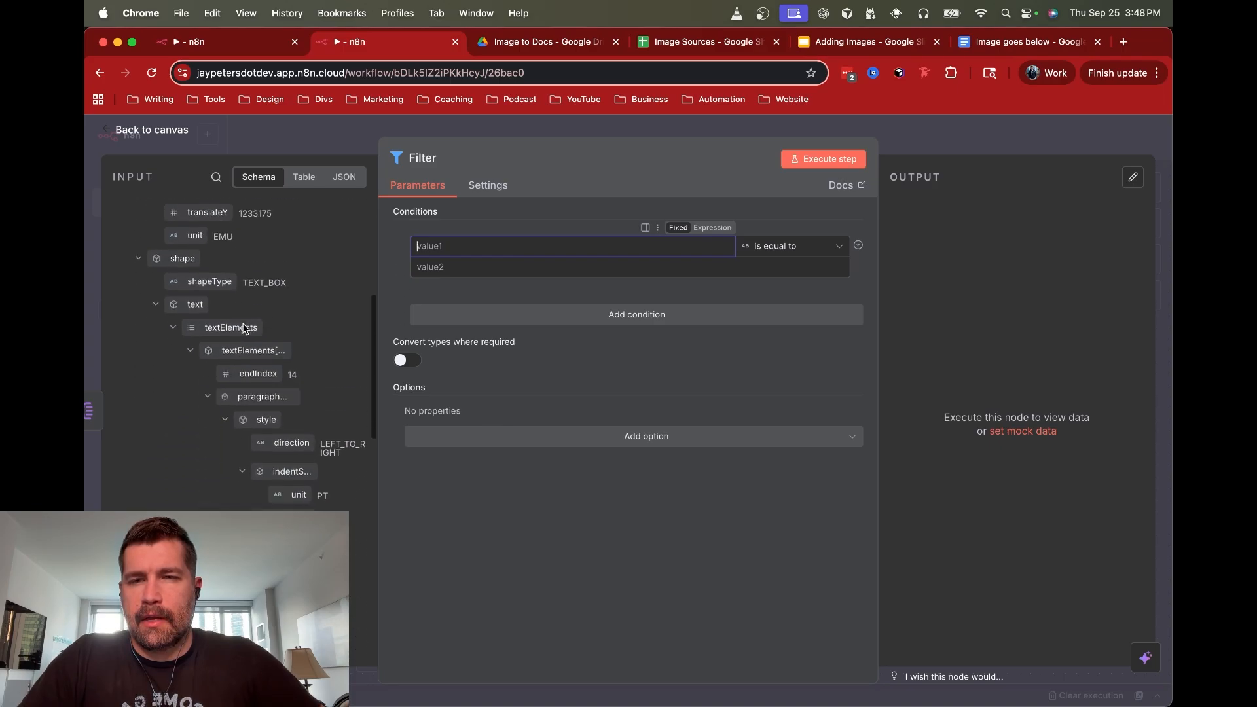
pyautogui.scroll(8, 243, 327)
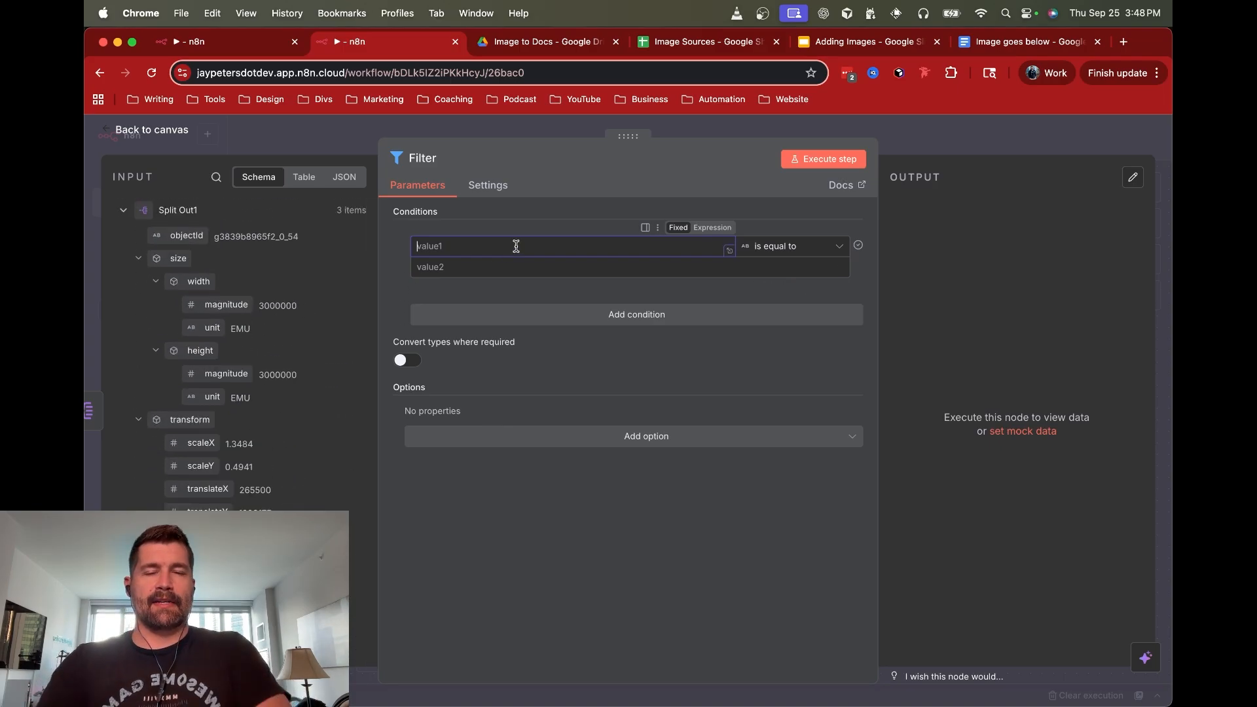
pyautogui.click(718, 228)
pyautogui.write('{{ $json }}')
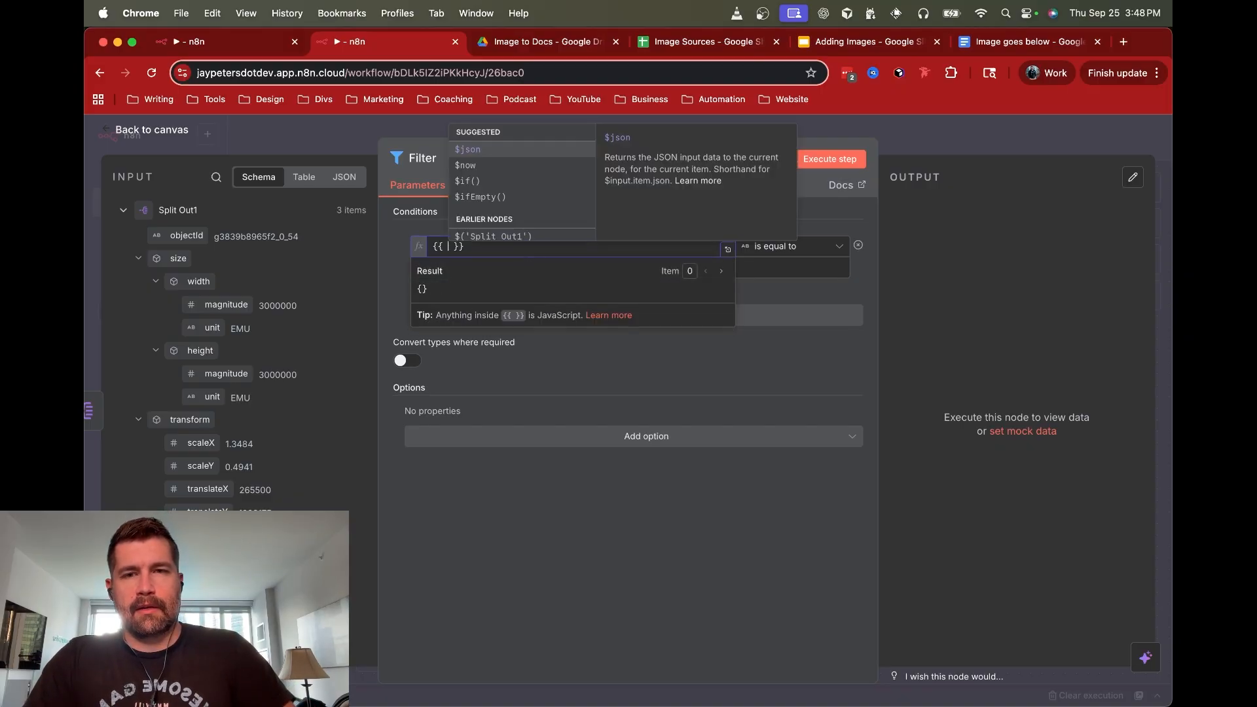
pyautogui.press('Tab')
pyautogui.write('.')
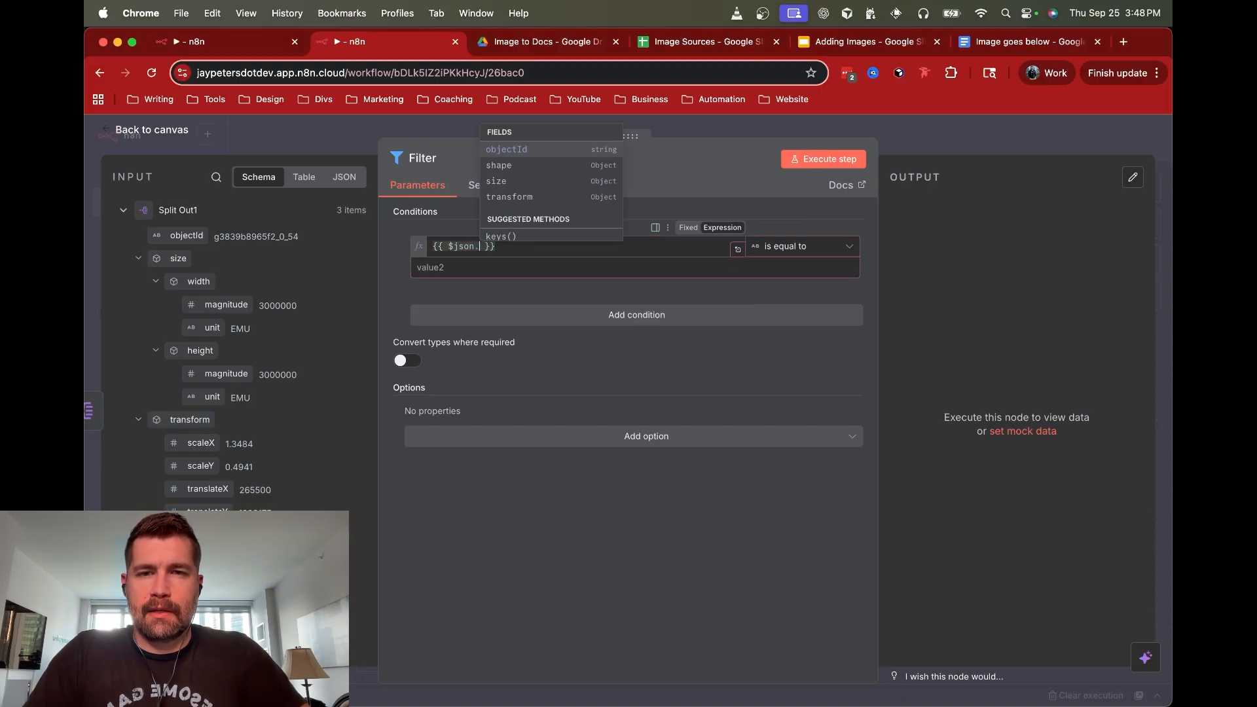
pyautogui.write('toJsonString()')
pyautogui.press('Return')
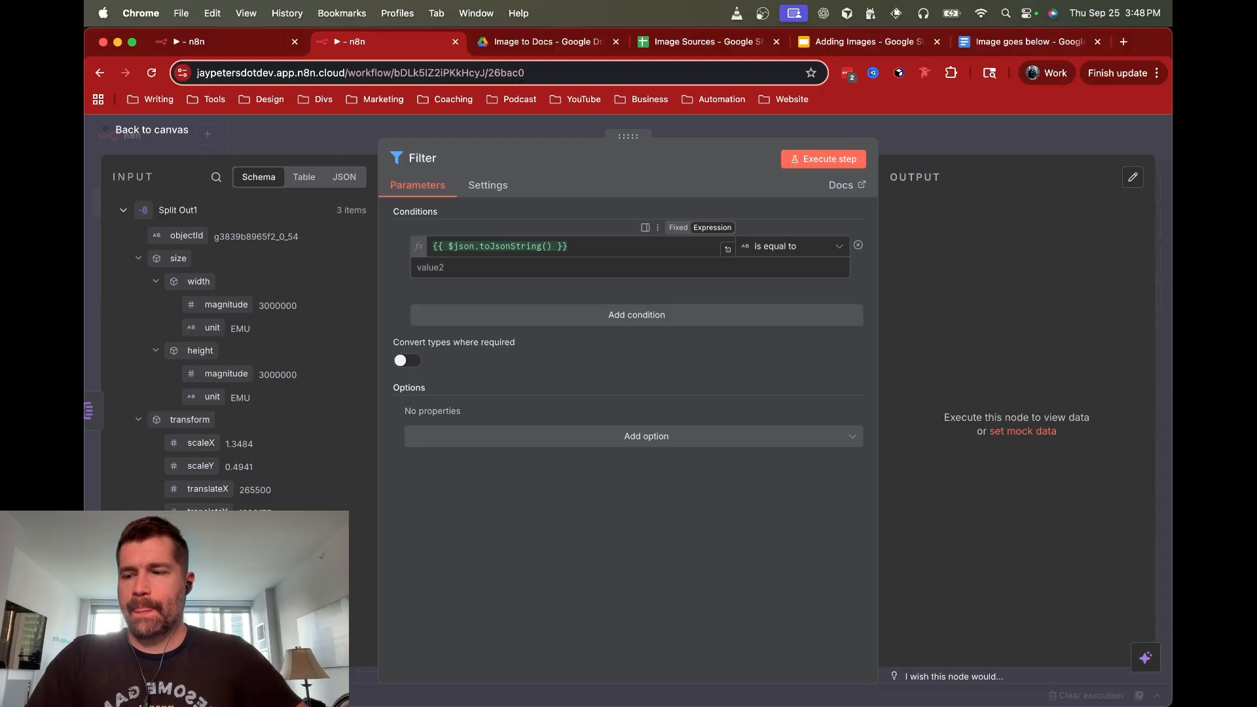
# Make the condition a String "contains" comparison against imagePlaceholder from the Set Image Placeholder node
pyautogui.click(790, 247)
pyautogui.moveTo(795, 288)
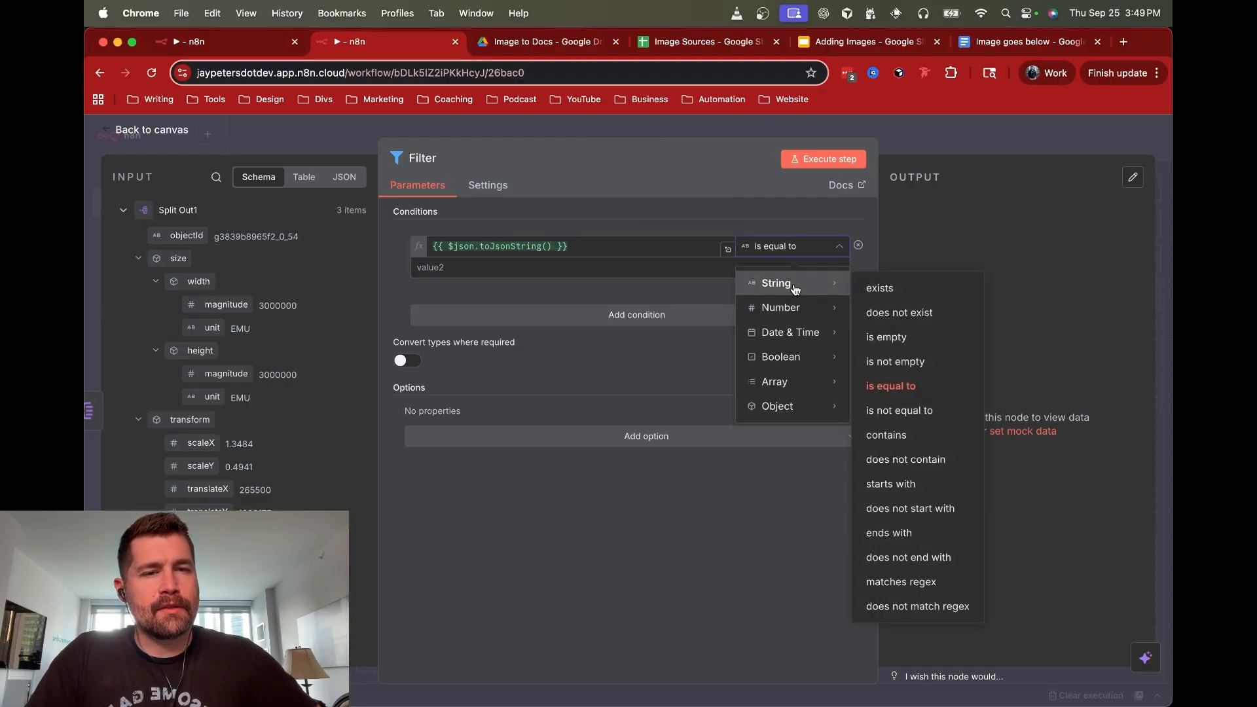
pyautogui.click(911, 436)
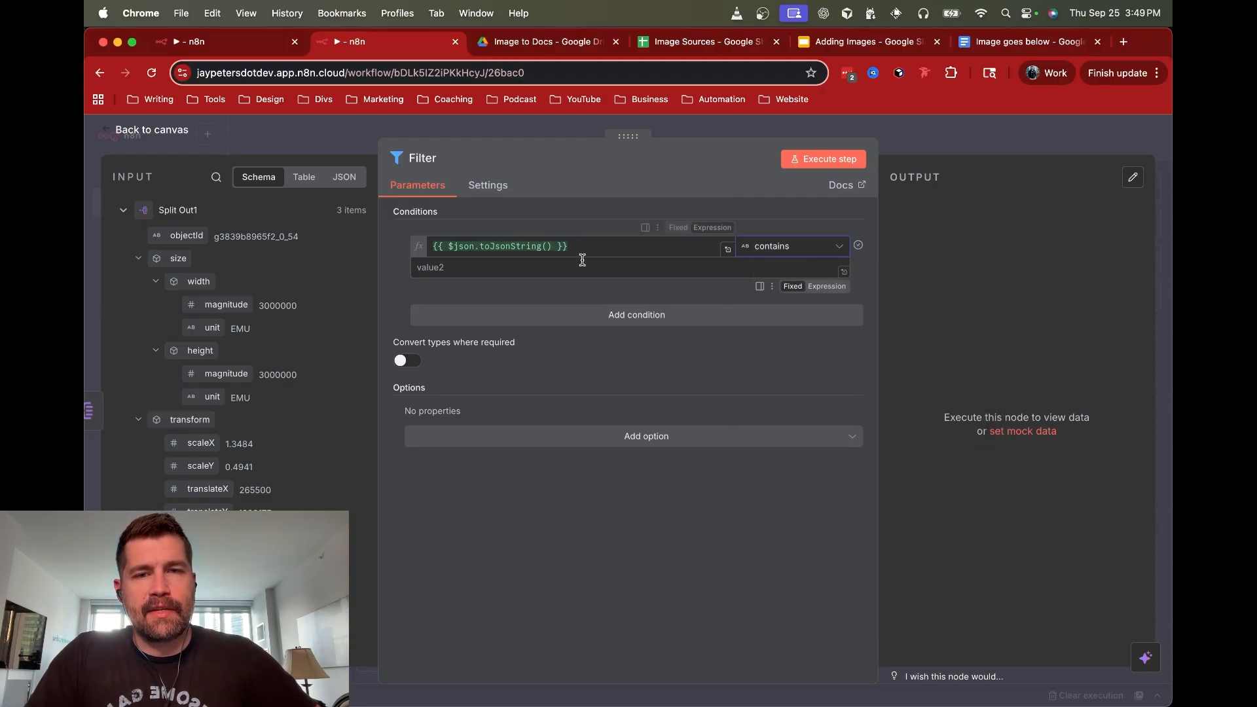
pyautogui.click(123, 210)
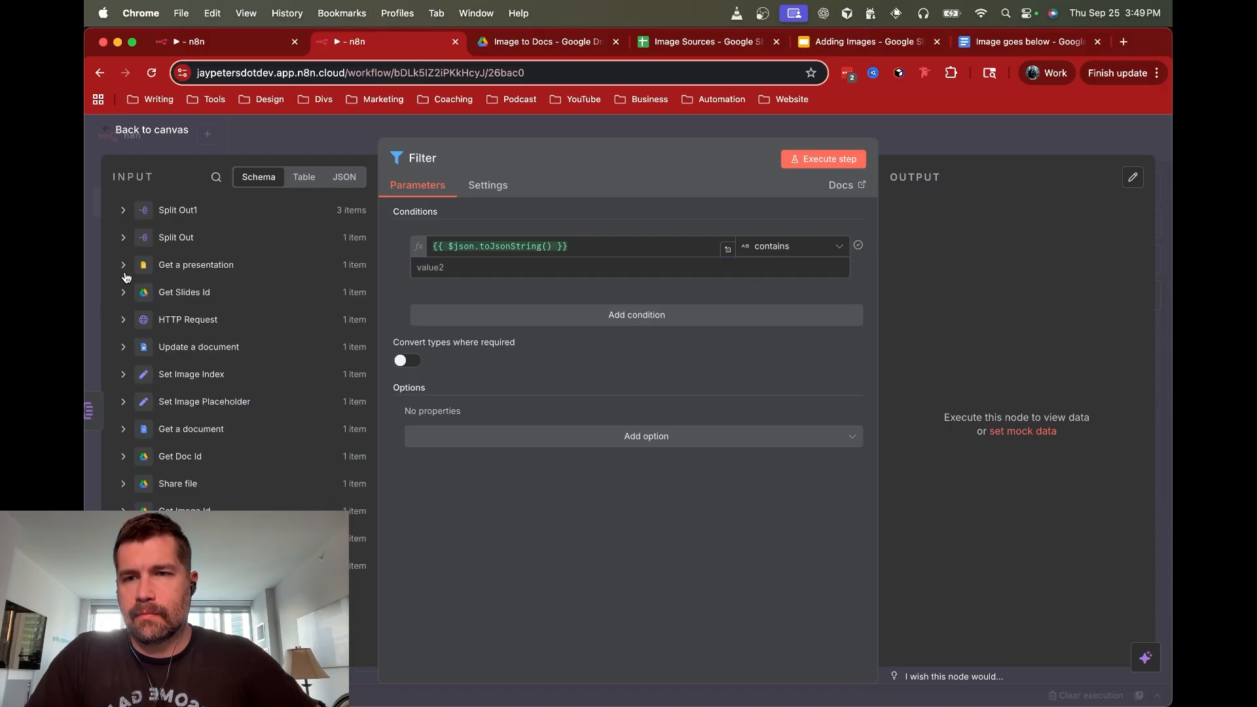
pyautogui.click(125, 403)
pyautogui.moveTo(207, 427); pyautogui.dragTo(582, 266)
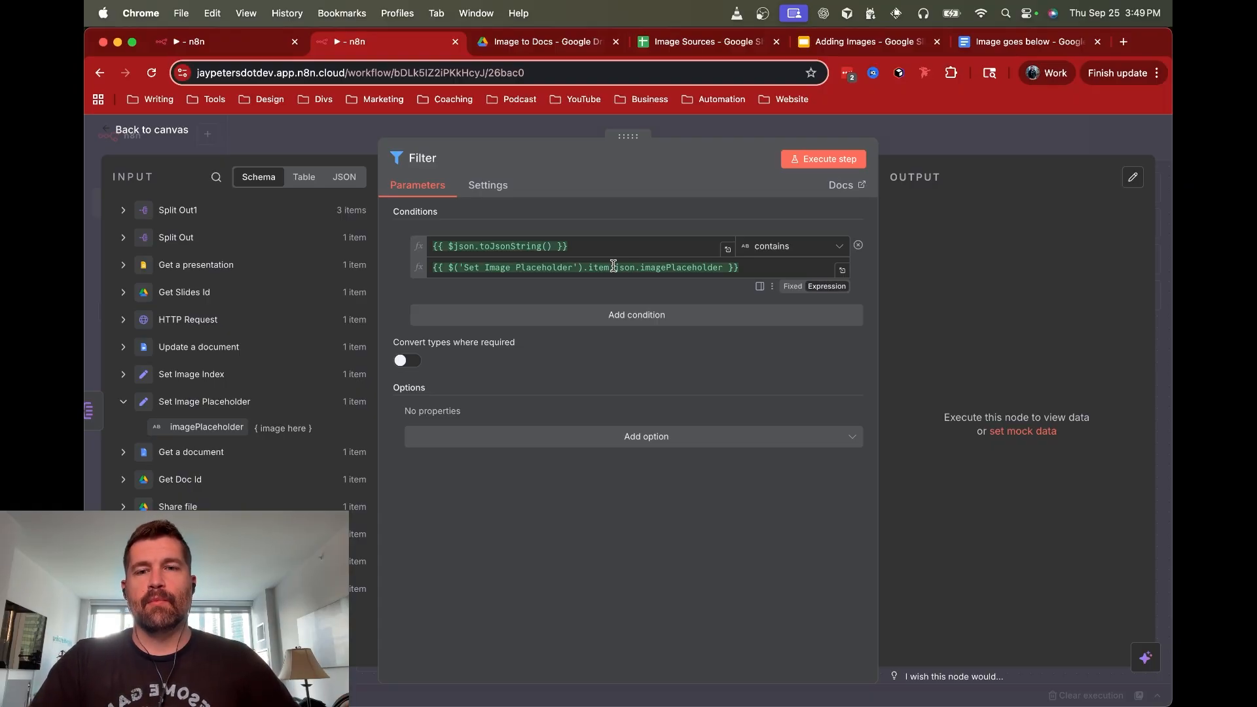
# Execute the Filter node, check the text content of the kept page element and return to the canvas
pyautogui.click(830, 158)
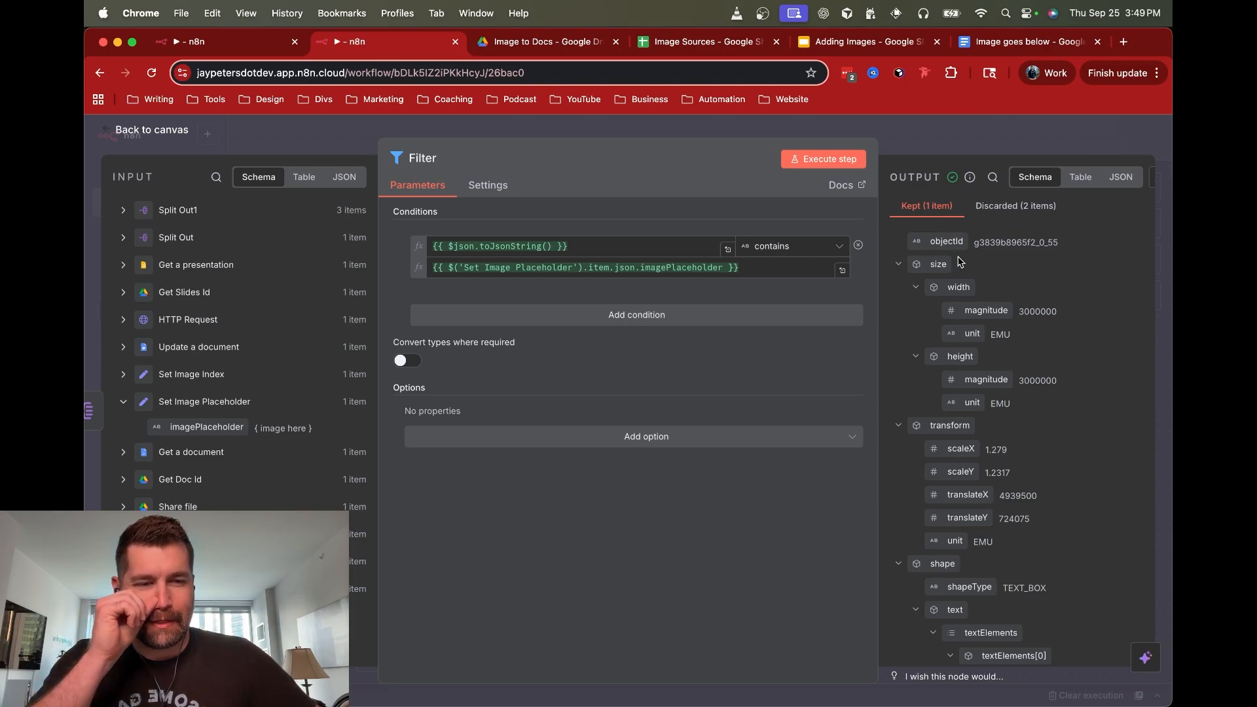
pyautogui.scroll(-15, 959, 260)
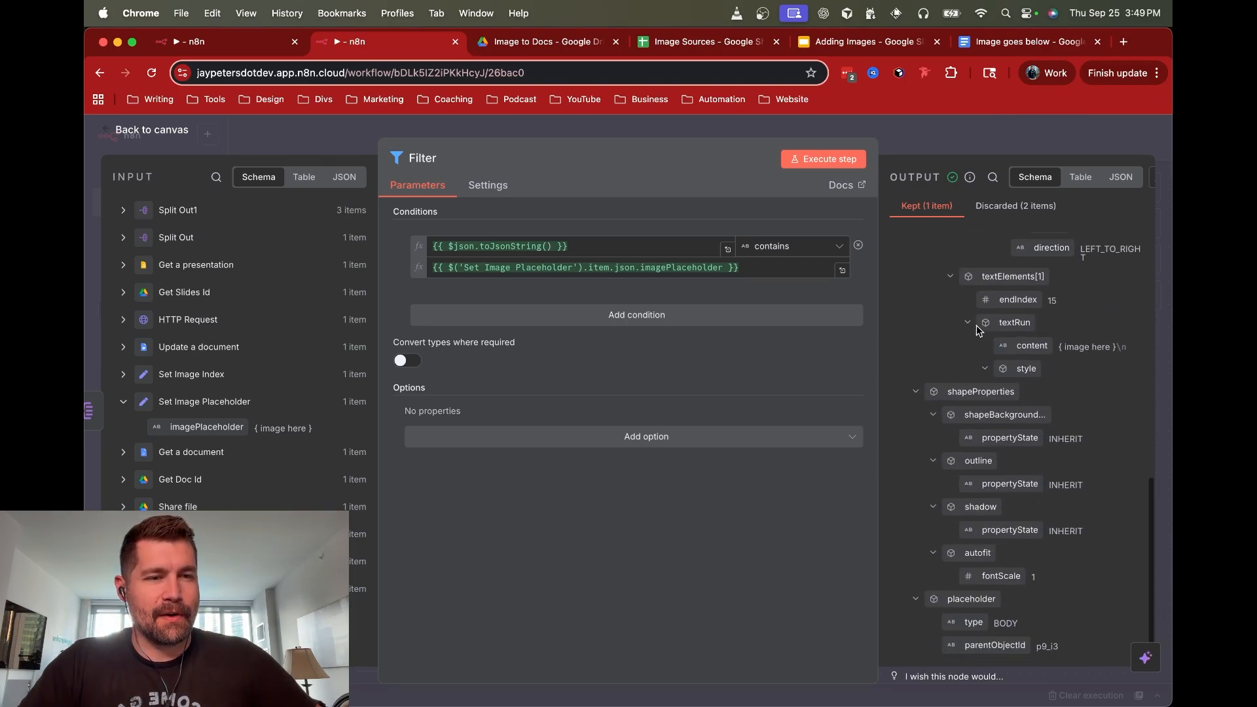
pyautogui.scroll(-1, 978, 331)
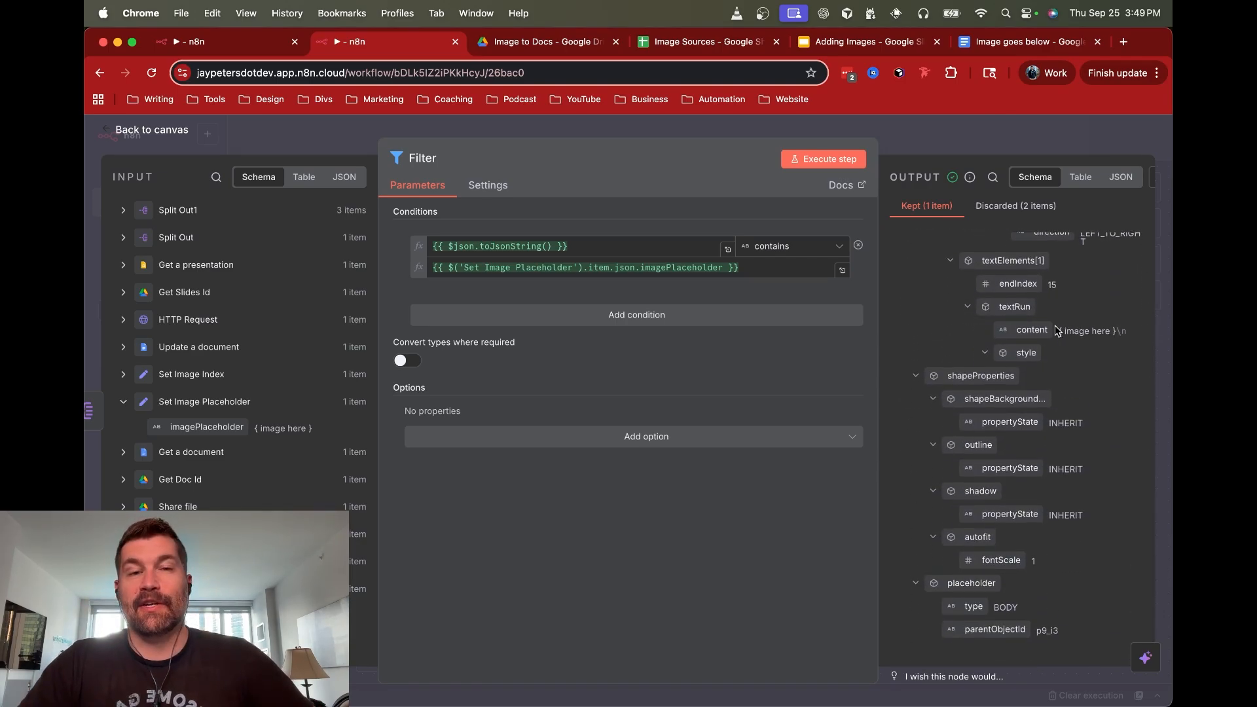
pyautogui.click(1001, 143)
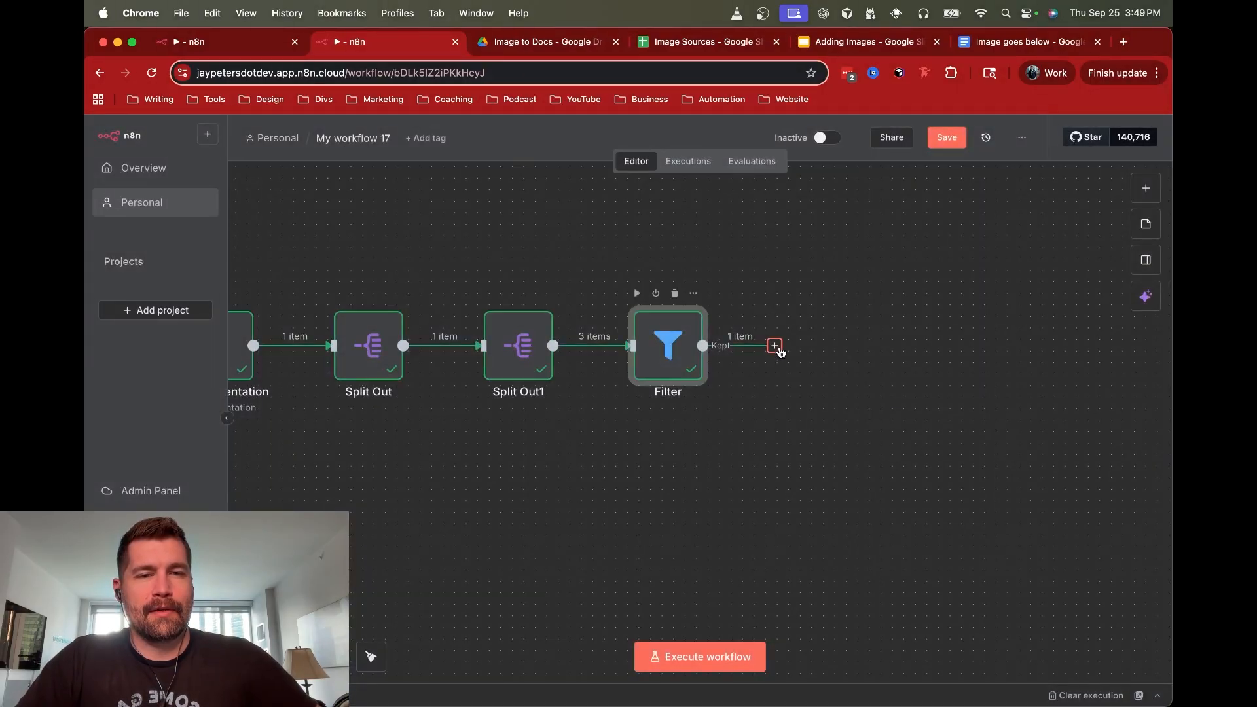
pyautogui.hscroll(3, 753, 351)
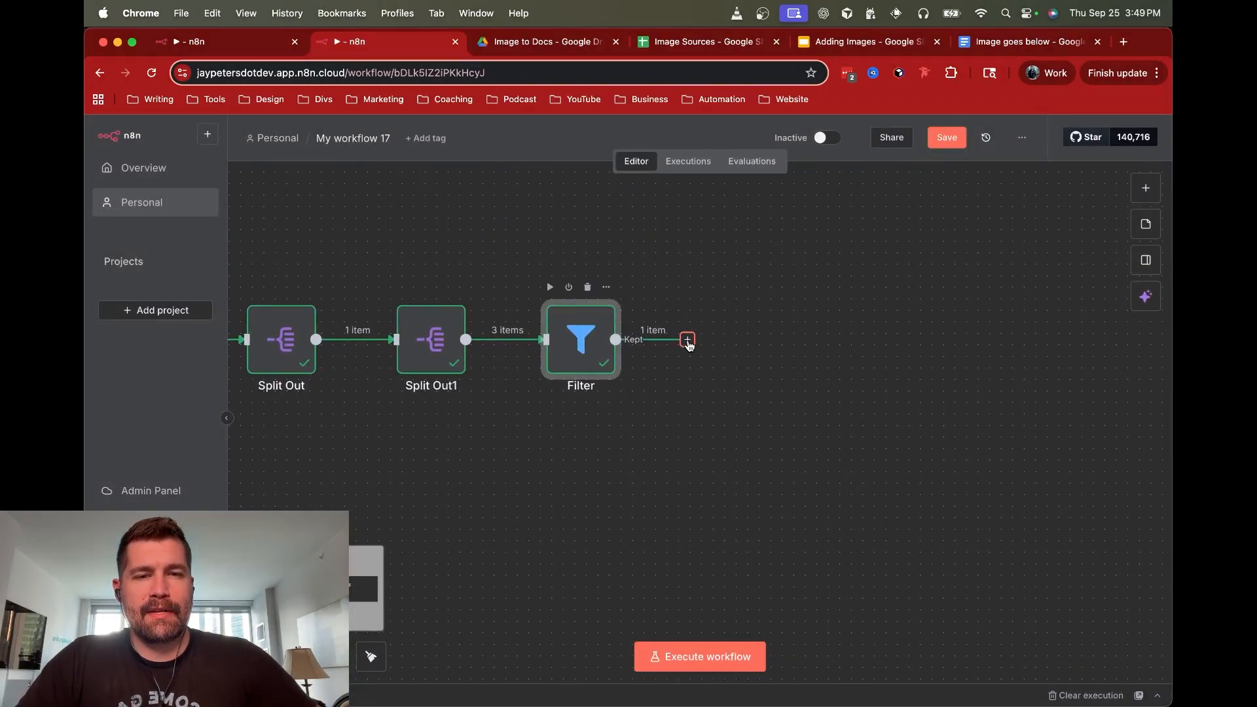
pyautogui.click(687, 341)
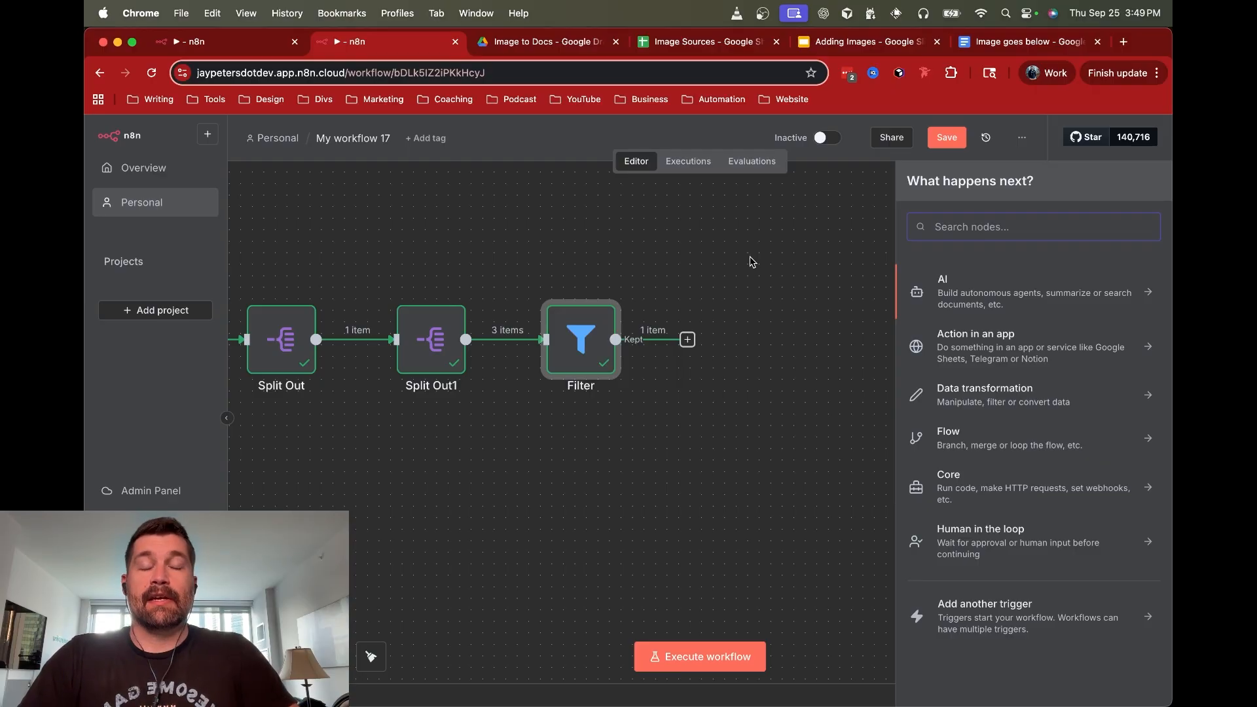
pyautogui.click(752, 262)
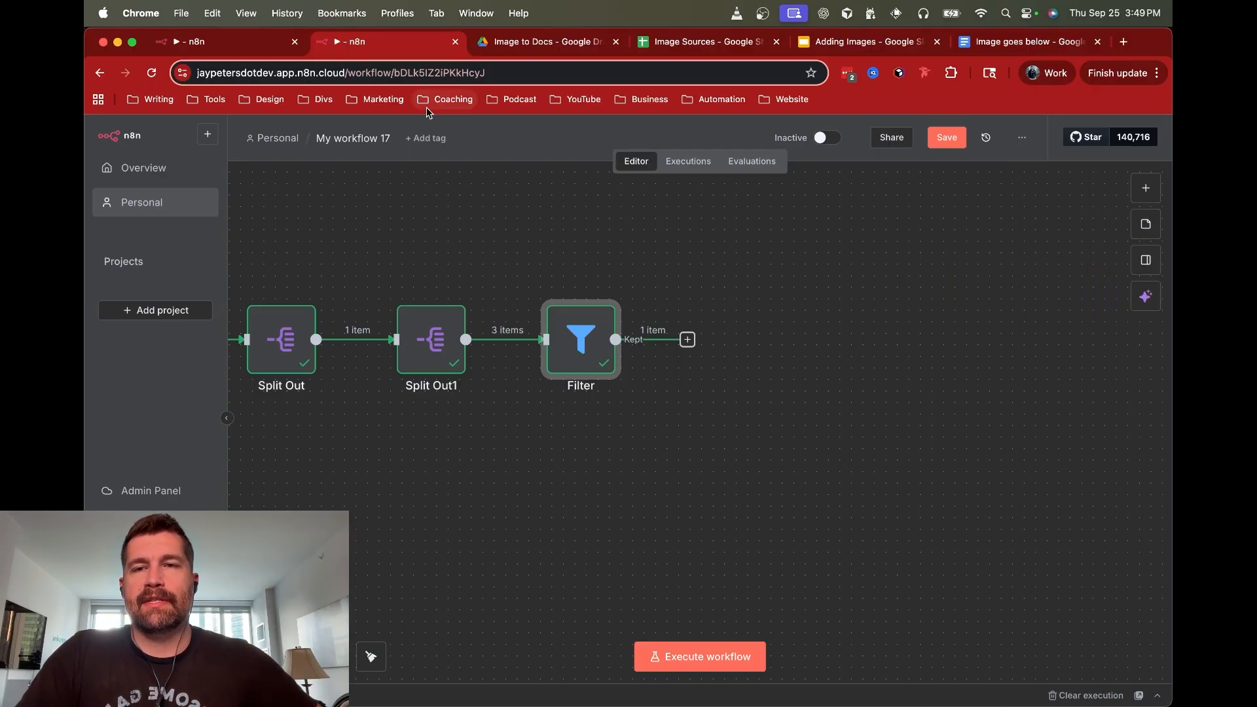
# Switch to the finished Insert Image to Docs workflow and open its HTTP Request2 node for reference
pyautogui.click(222, 39)
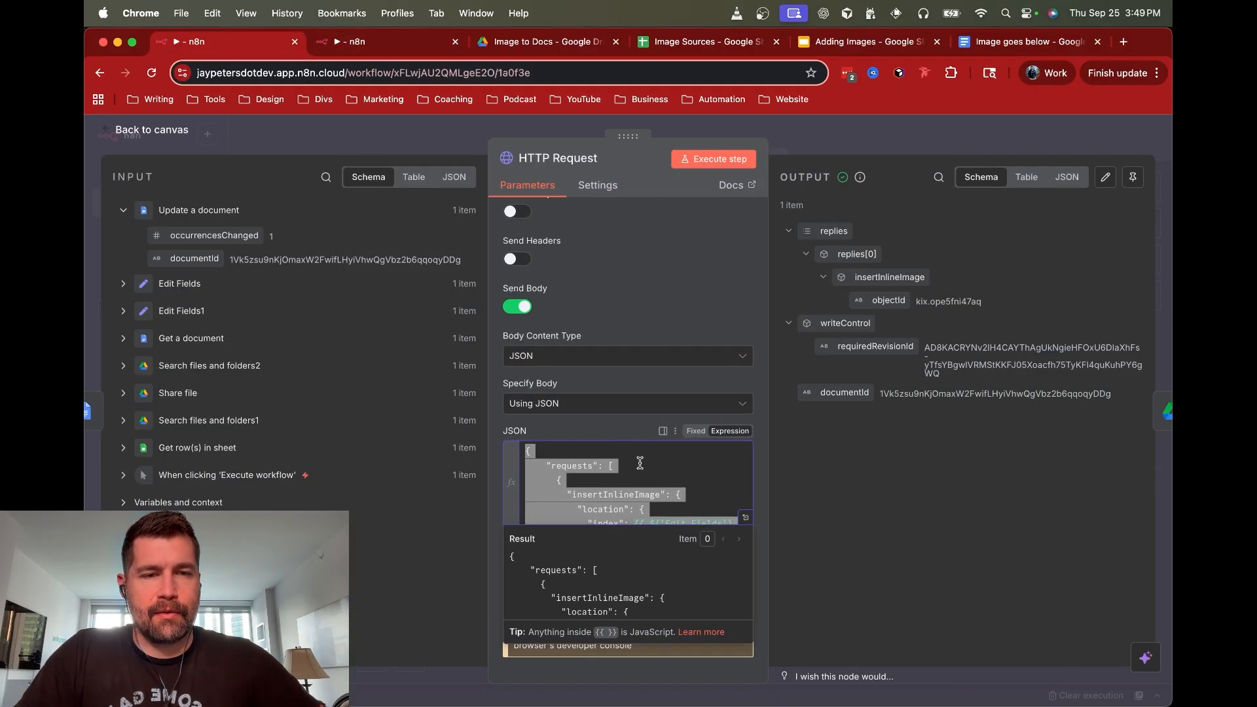
pyautogui.click(665, 476)
pyautogui.click(826, 146)
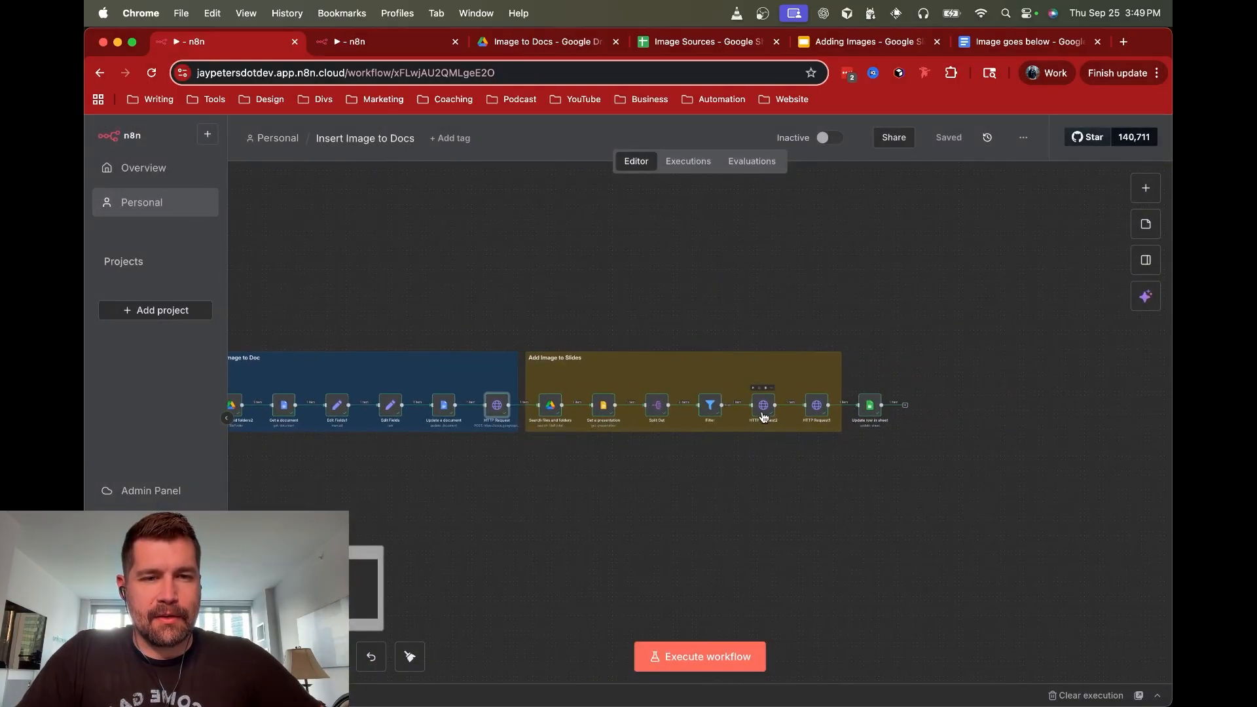
pyautogui.doubleClick(763, 414)
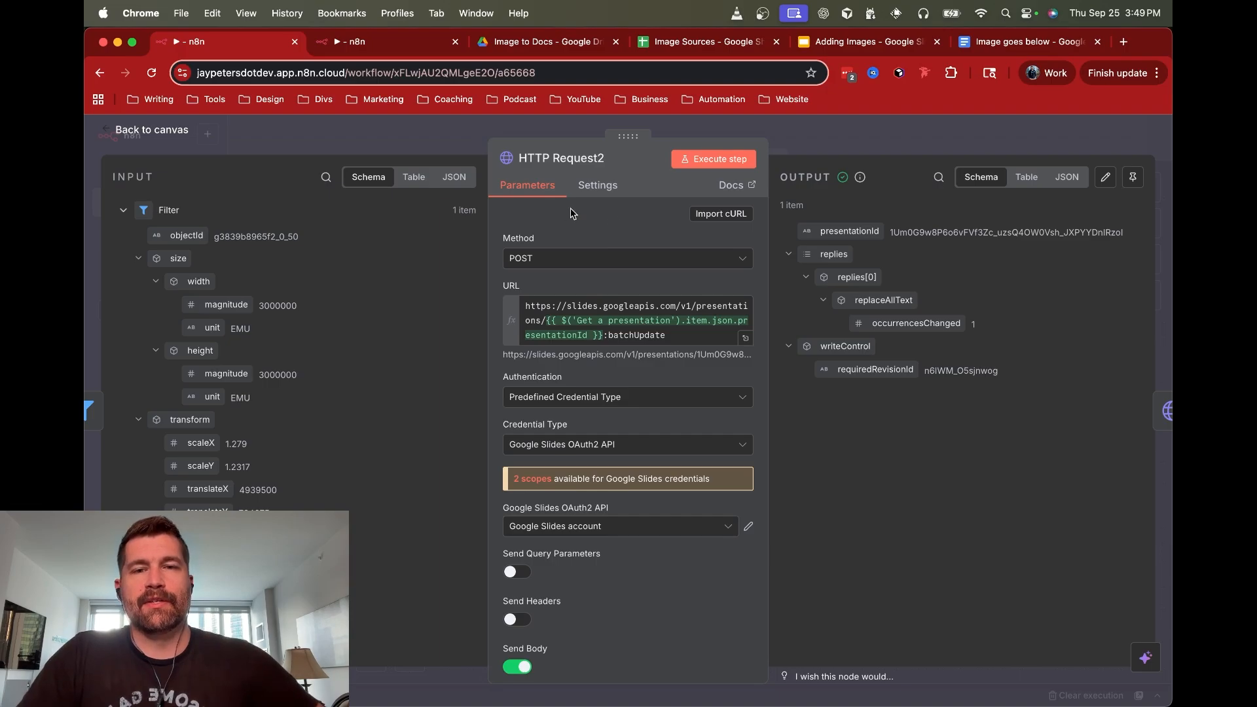
# Return to My workflow 17, add an HTTP Request node after Filter and set its method to POST
pyautogui.click(400, 42)
pyautogui.click(687, 339)
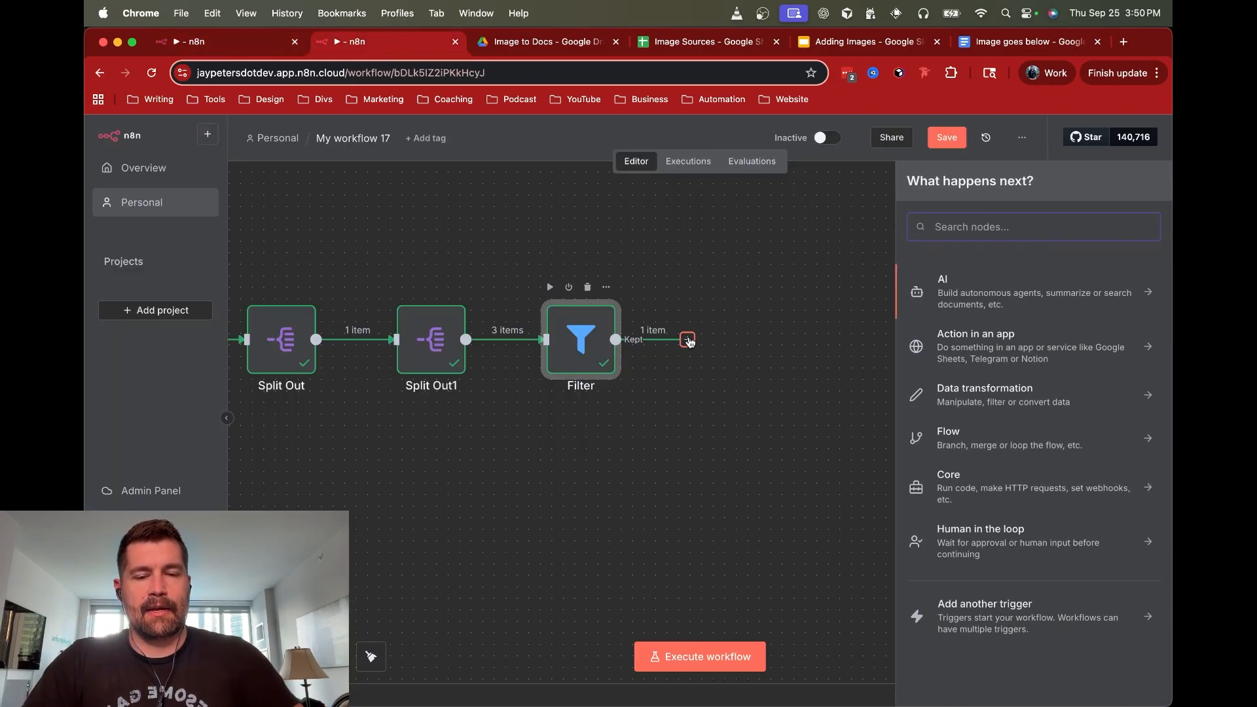
pyautogui.write('http')
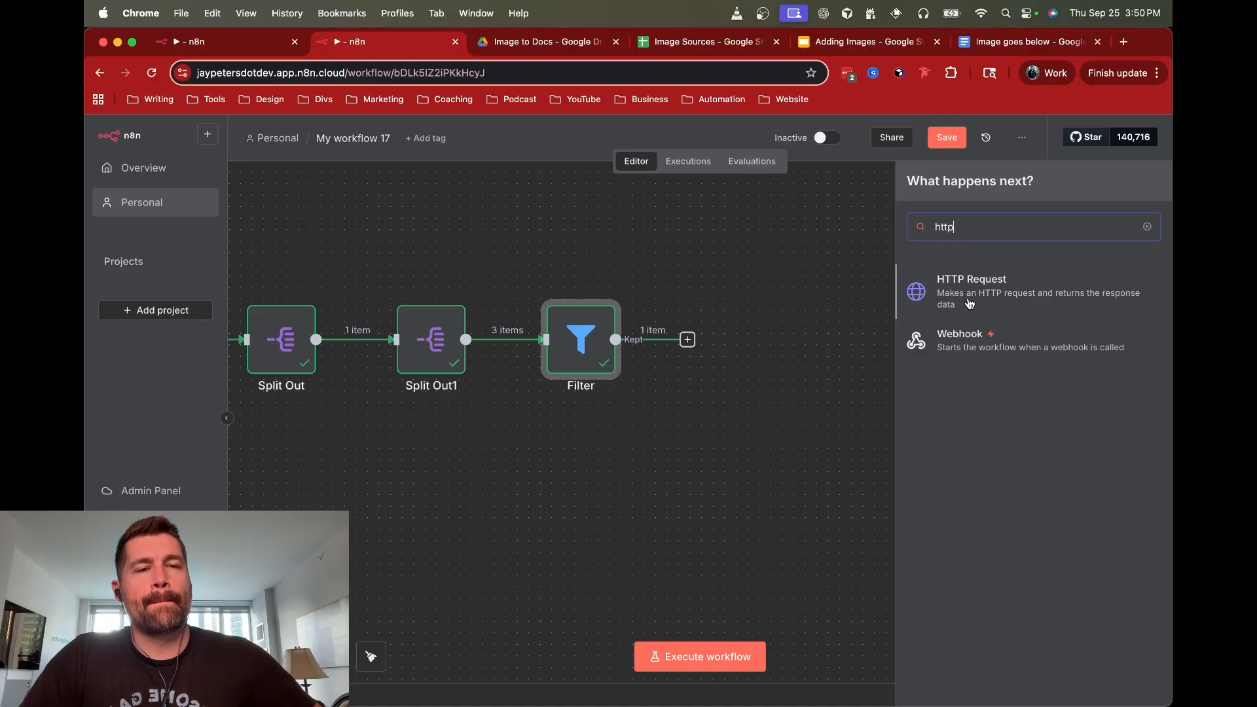
pyautogui.click(974, 293)
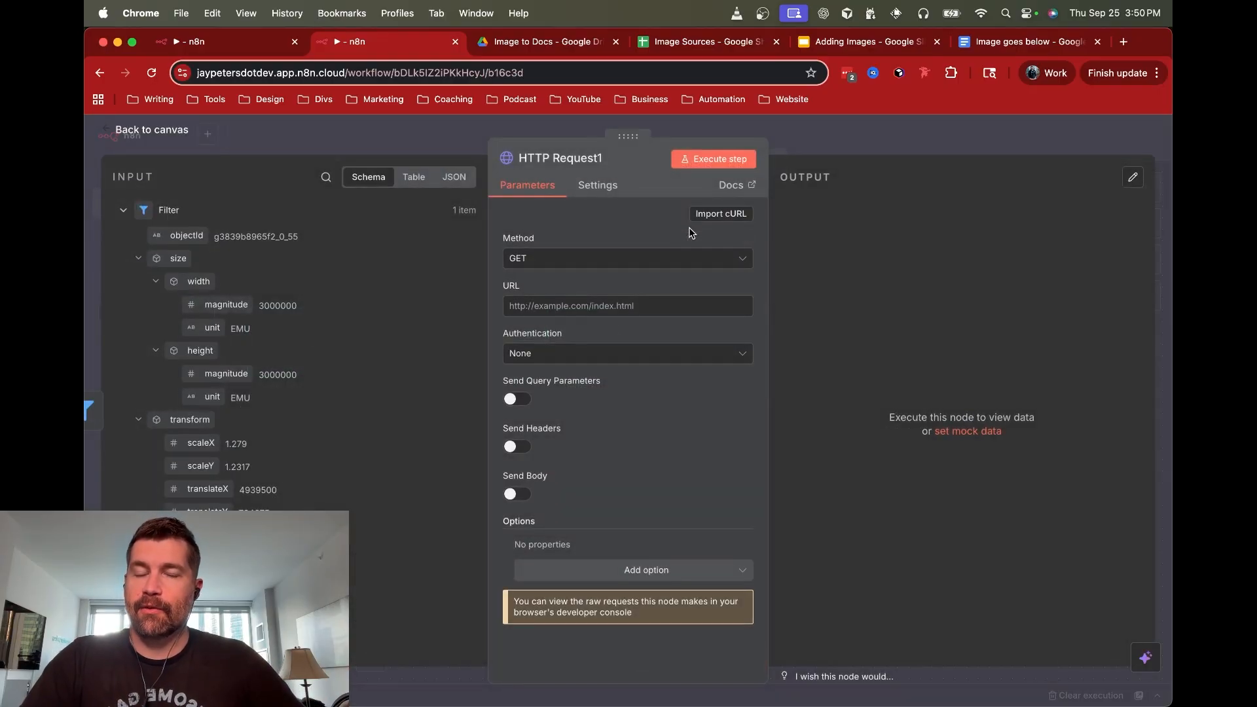
pyautogui.click(576, 258)
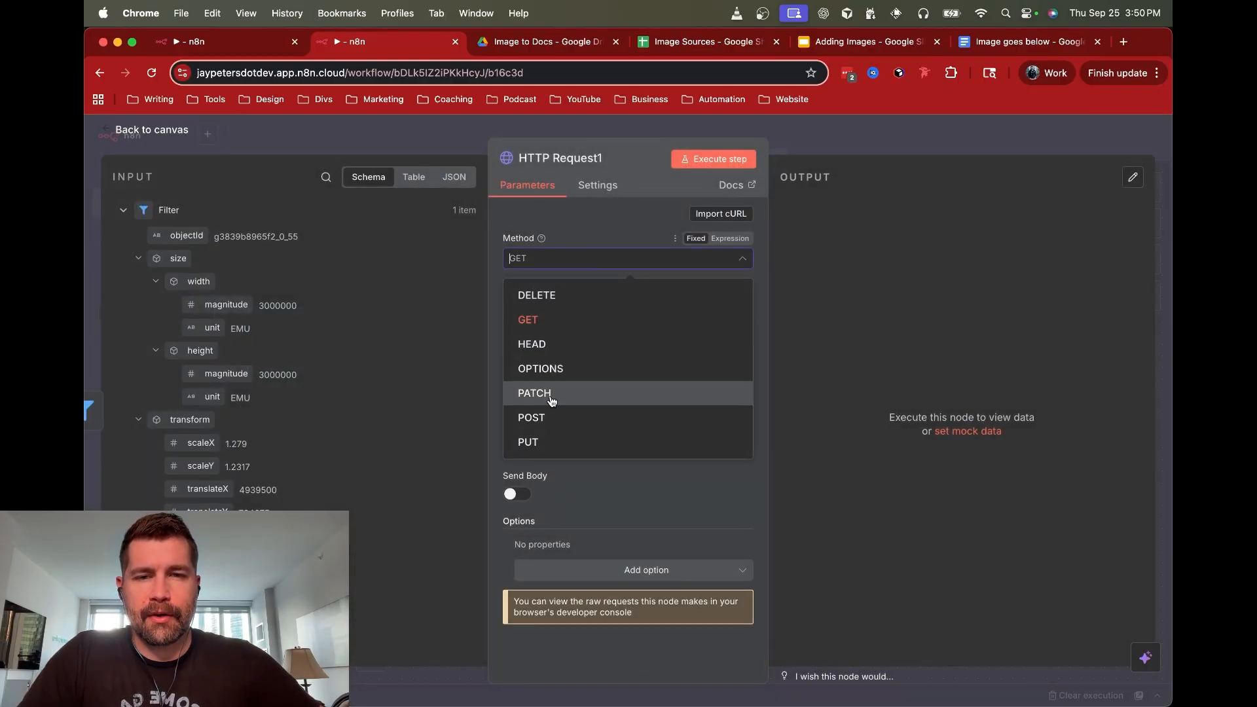
pyautogui.click(552, 417)
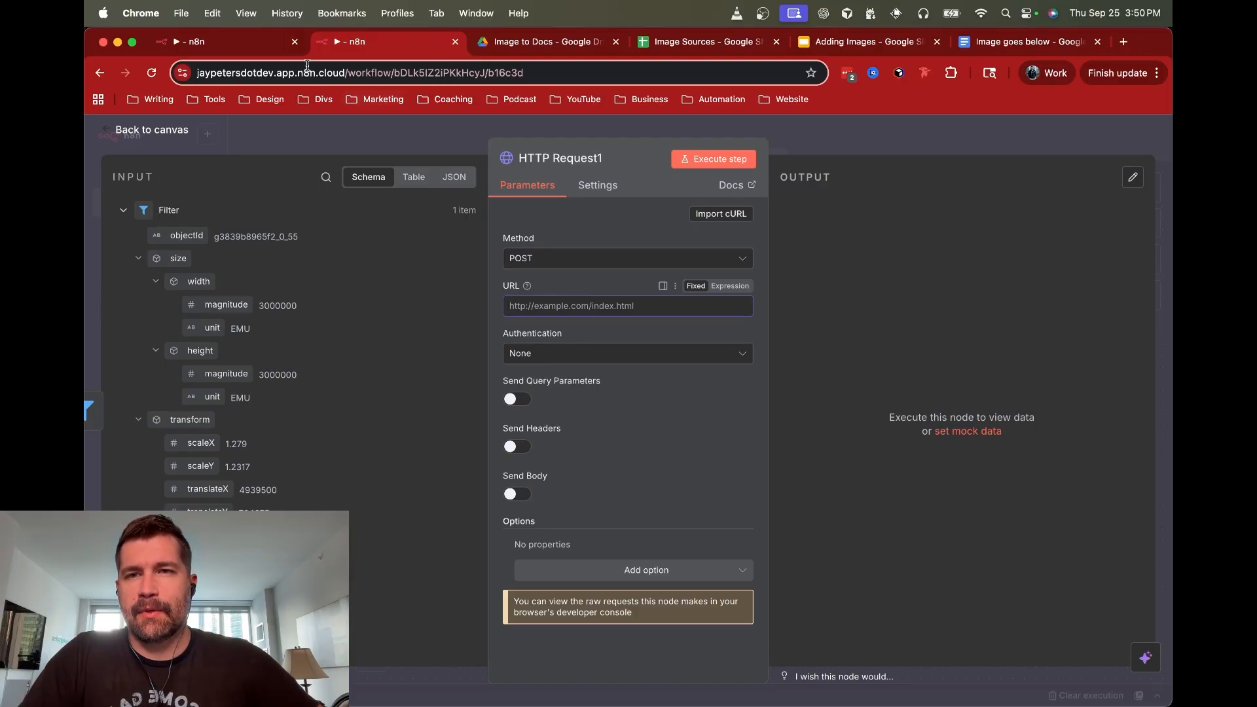
# Copy the Google Slides batchUpdate URL from the reference workflow's HTTP Request2 node into the new HTTP Request node's URL
pyautogui.click(282, 43)
pyautogui.click(623, 317)
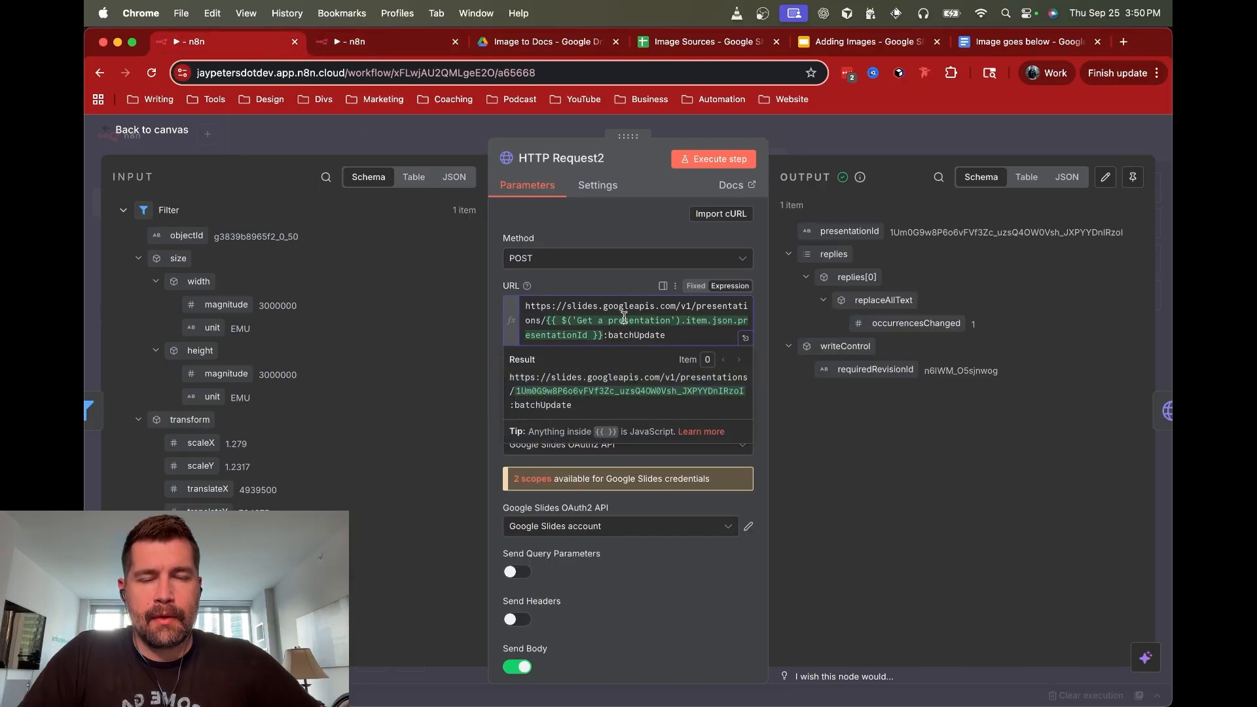
pyautogui.press('super+a')
pyautogui.press('super+c')
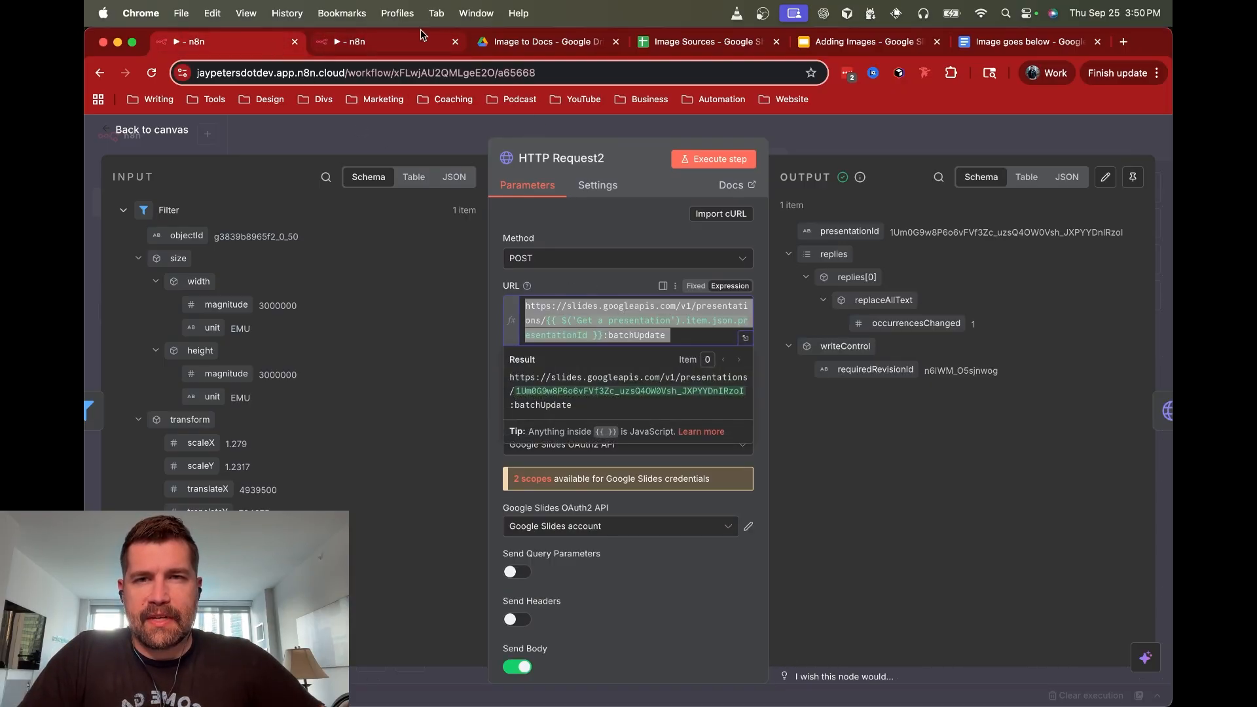
pyautogui.click(353, 41)
pyautogui.click(555, 303)
pyautogui.press('super+v')
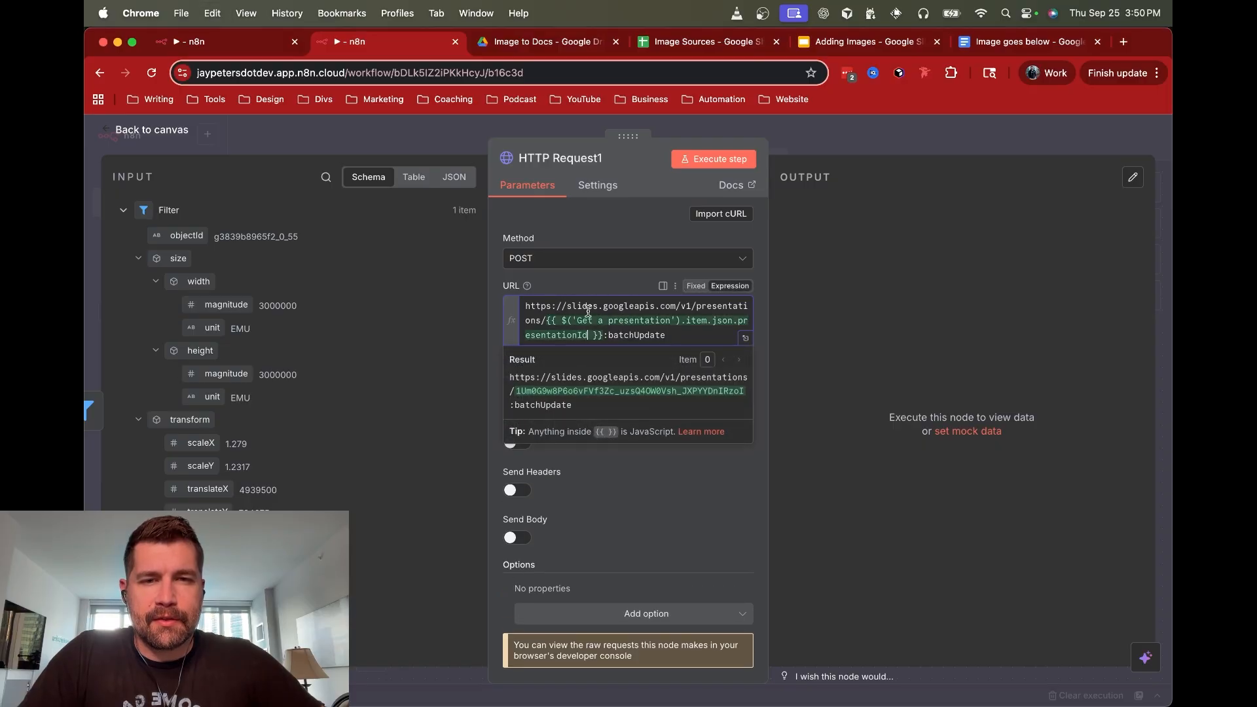
# Replace the expression between presentations/ and :batchUpdate in the URL with presentationId from the Get a presentation node
pyautogui.click(593, 307)
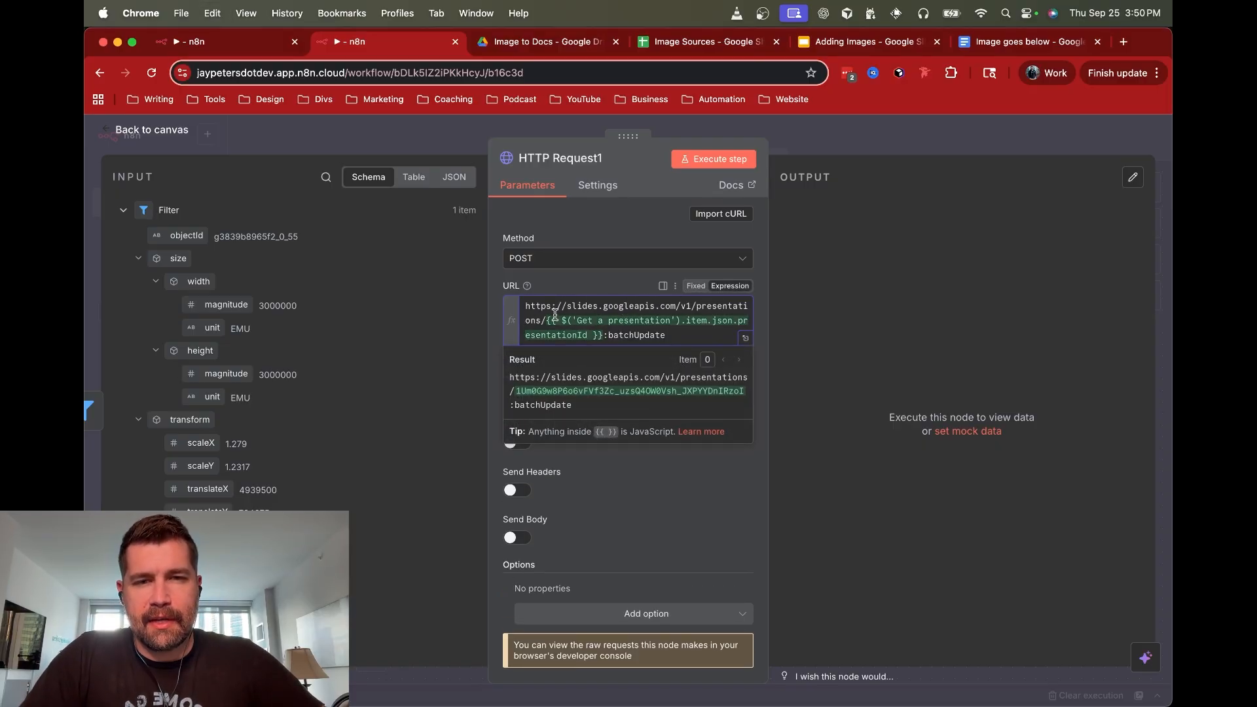
pyautogui.click(596, 323)
pyautogui.click(132, 216)
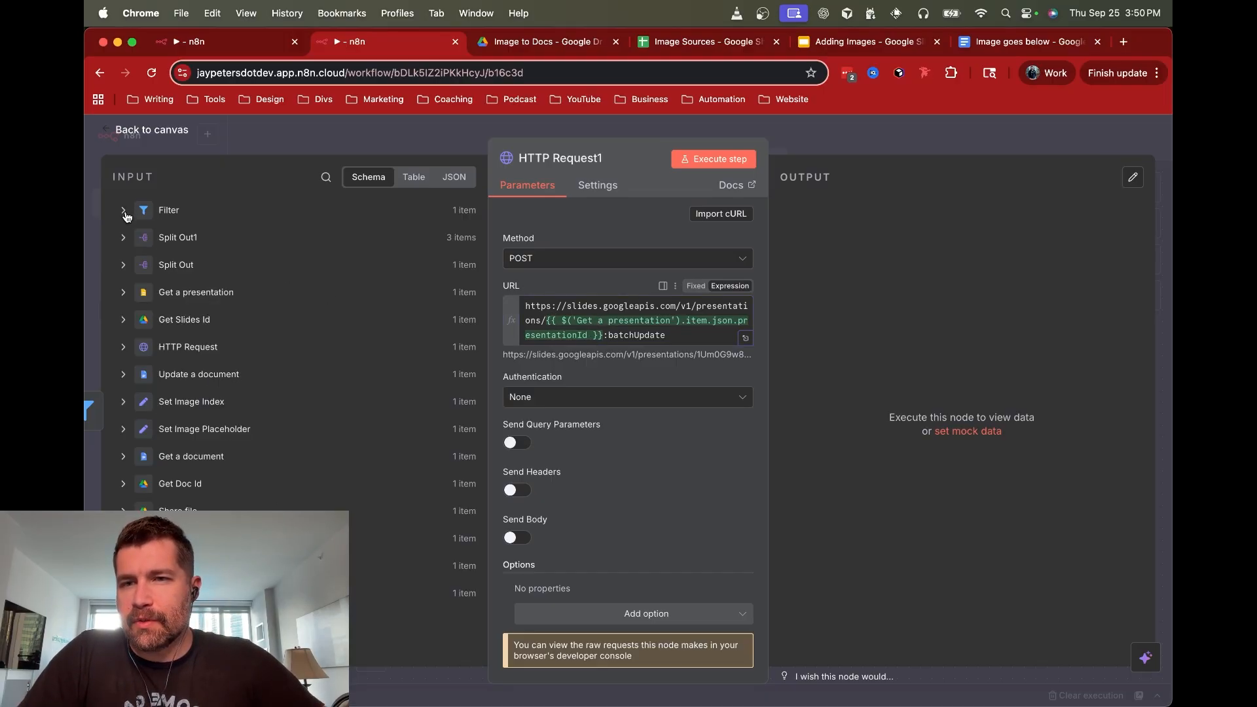
pyautogui.click(603, 334)
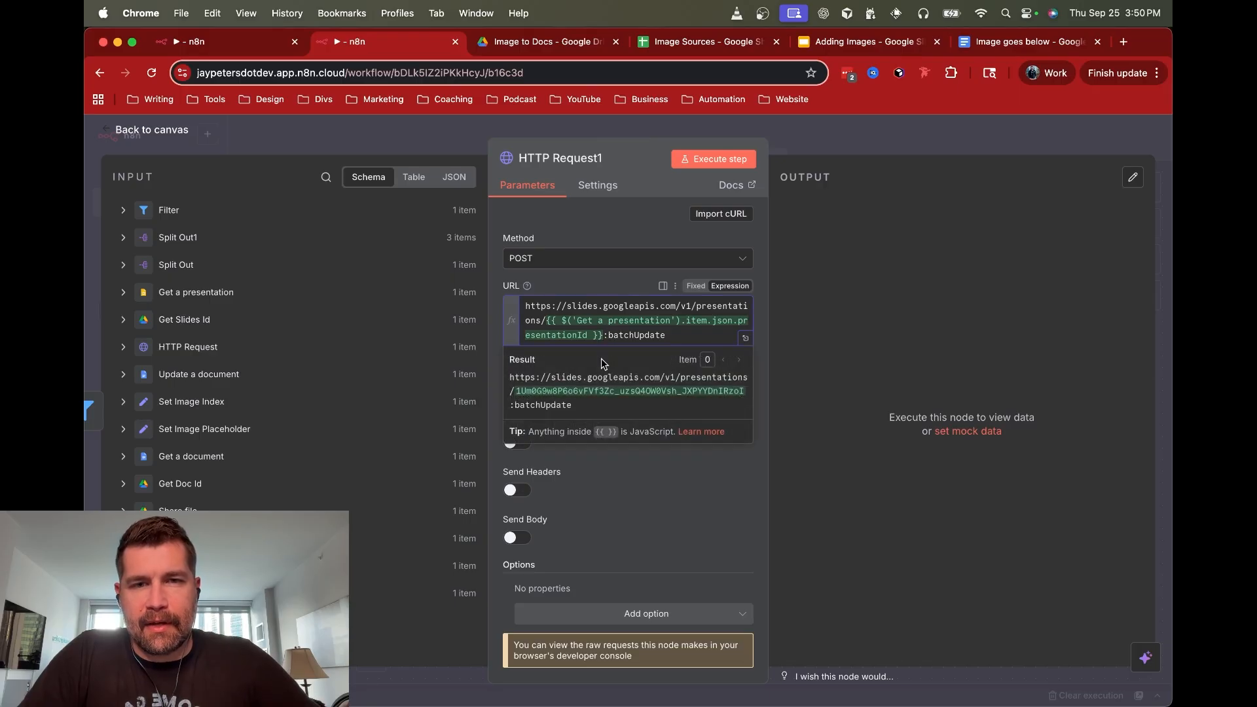
pyautogui.press('Left')
pyautogui.hotkey('alt', 'shift', 'Left')
pyautogui.hotkey('alt', 'shift', 'Left')
pyautogui.press('Right')
pyautogui.press('Right')
pyautogui.hotkey('alt', 'shift', 'Left')
pyautogui.hotkey('alt', 'shift', 'Left')
pyautogui.hotkey('alt', 'shift', 'Left')
pyautogui.hotkey('alt', 'shift', 'Left')
pyautogui.hotkey('alt', 'shift', 'Left')
pyautogui.hotkey('alt', 'shift', 'Left')
pyautogui.hotkey('alt', 'shift', 'Left')
pyautogui.hotkey('alt', 'shift', 'Left')
pyautogui.hotkey('alt', 'shift', 'Left')
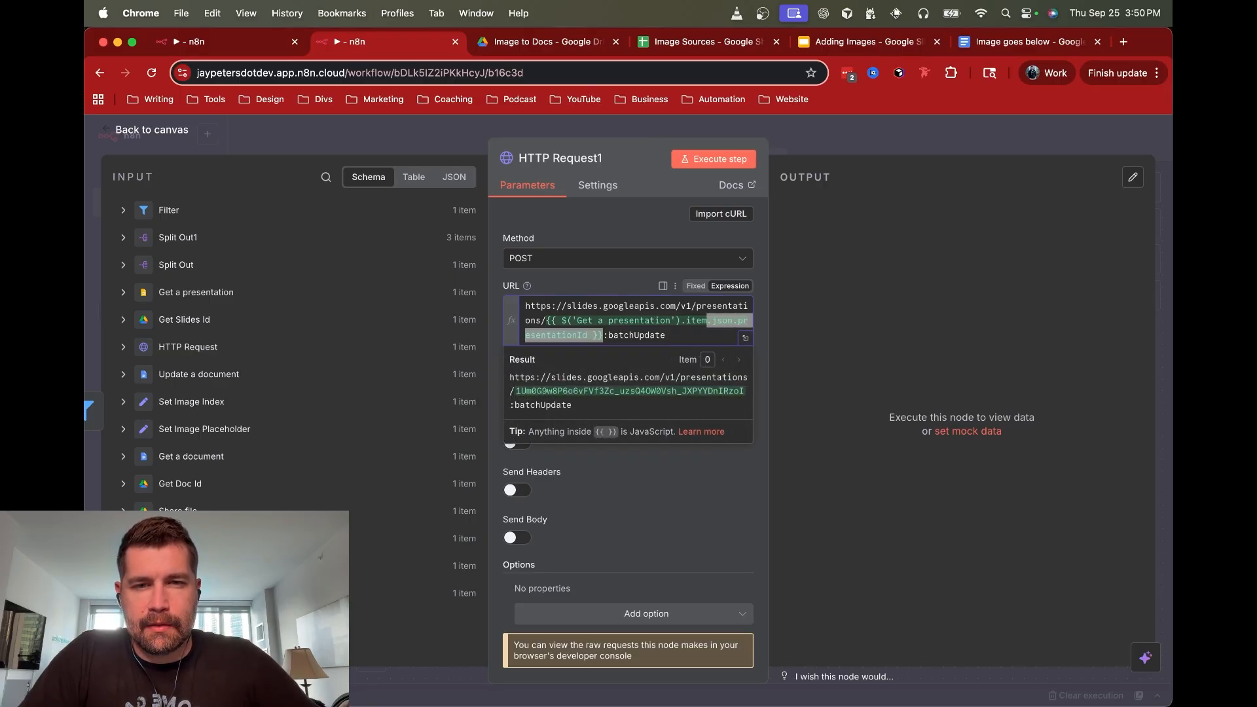
pyautogui.press('BackSpace')
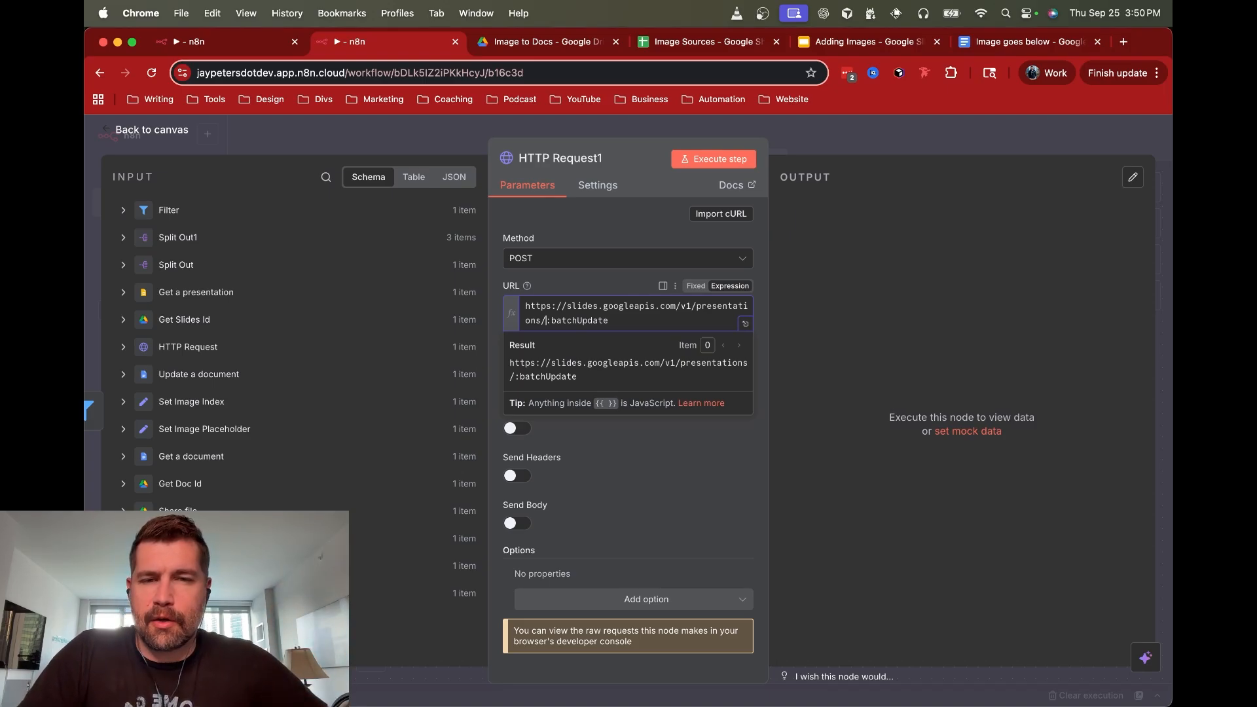
pyautogui.click(123, 292)
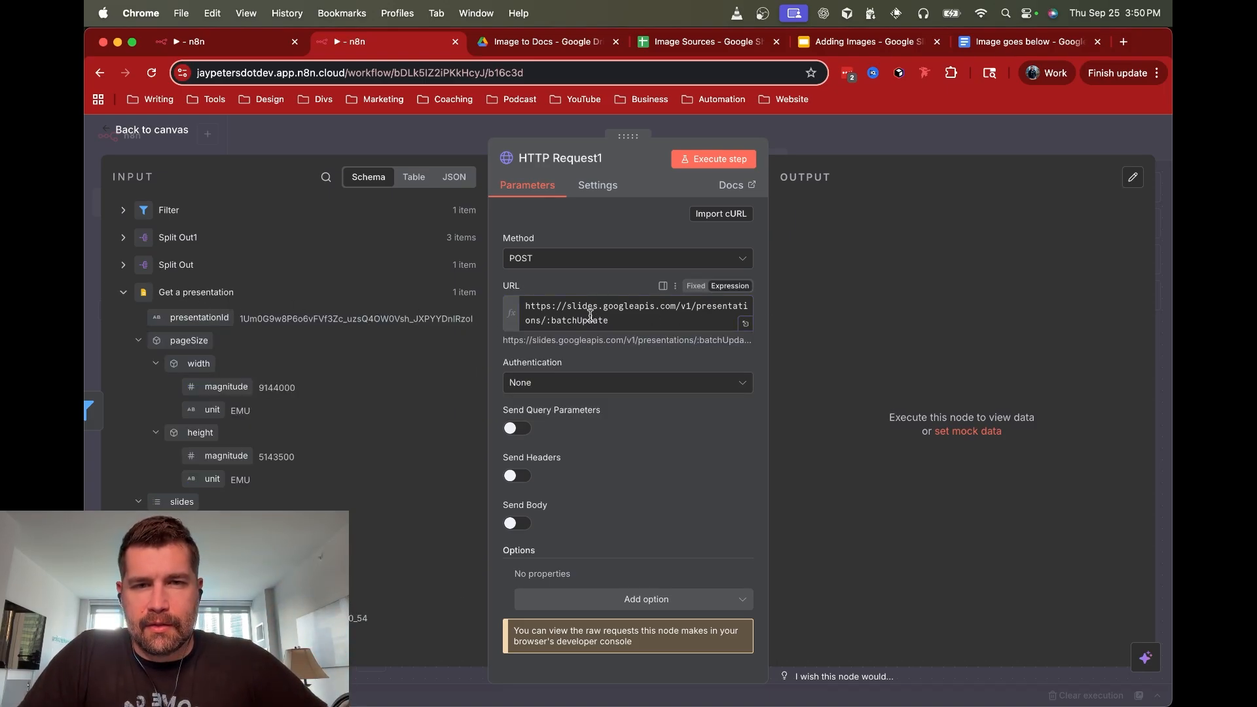
pyautogui.moveTo(203, 318); pyautogui.dragTo(546, 323)
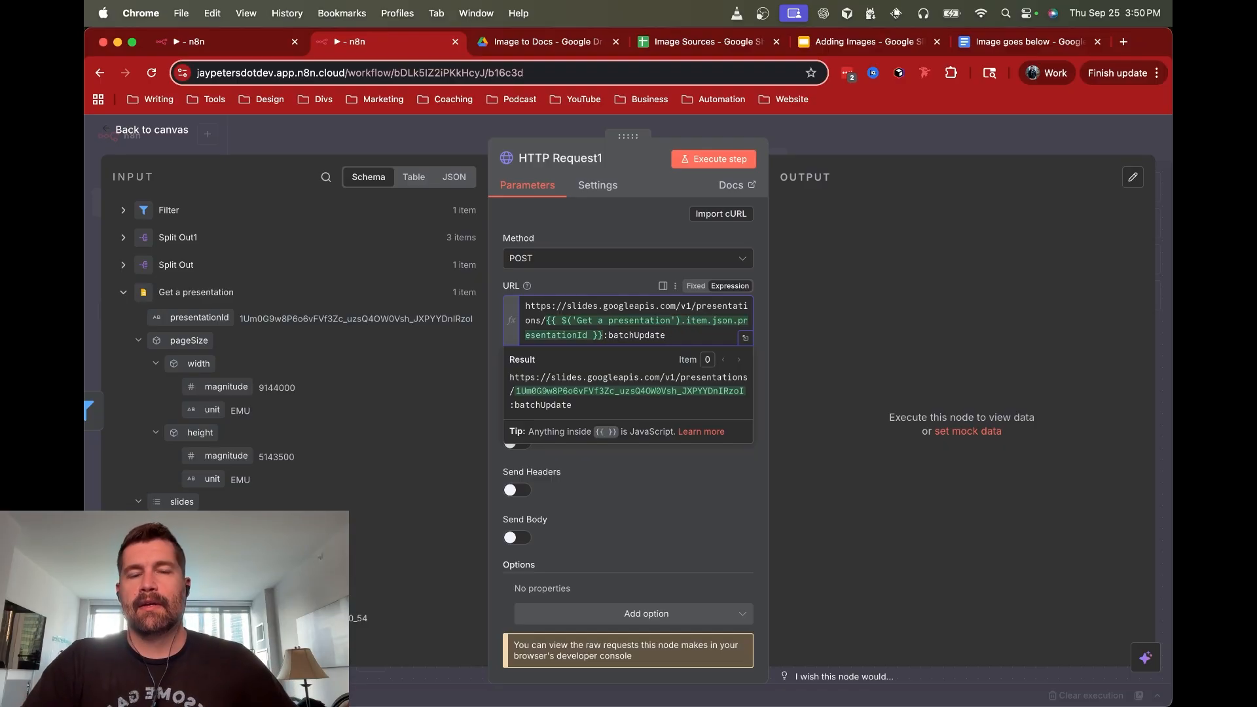
pyautogui.click(603, 284)
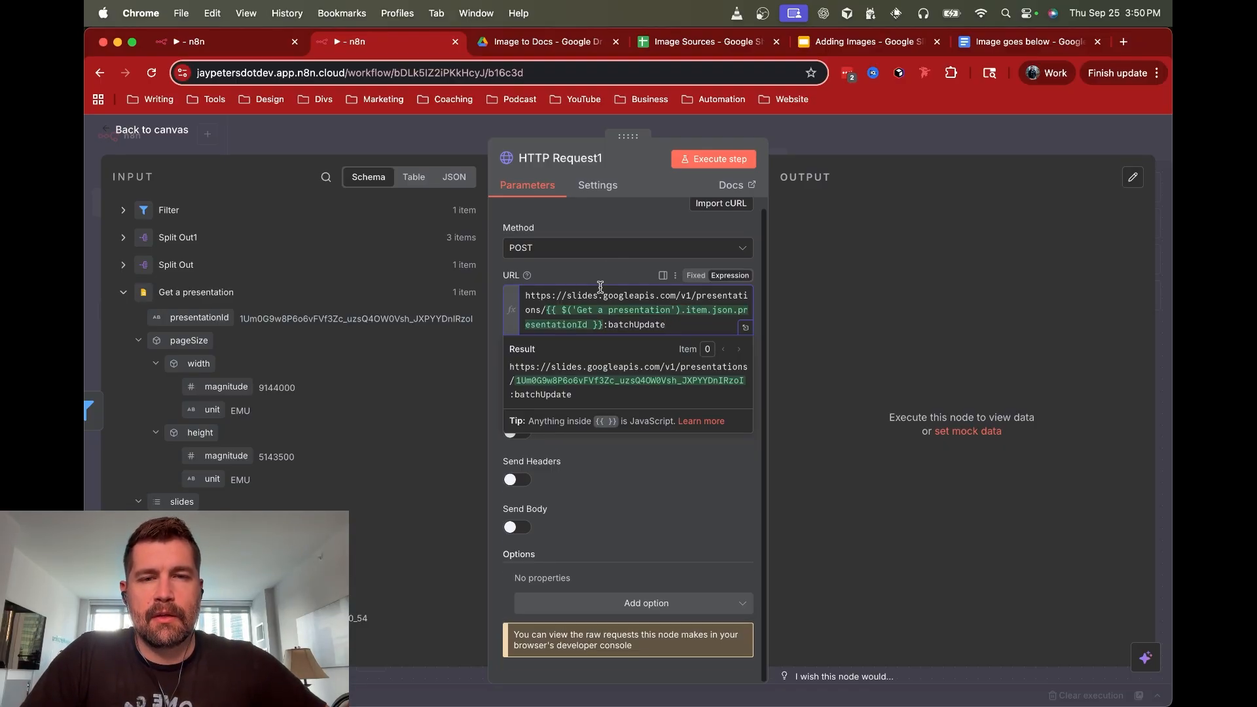
# Set the request's authentication to Predefined Credential Type with Google Slides OAuth2 API as the credential type
pyautogui.click(576, 388)
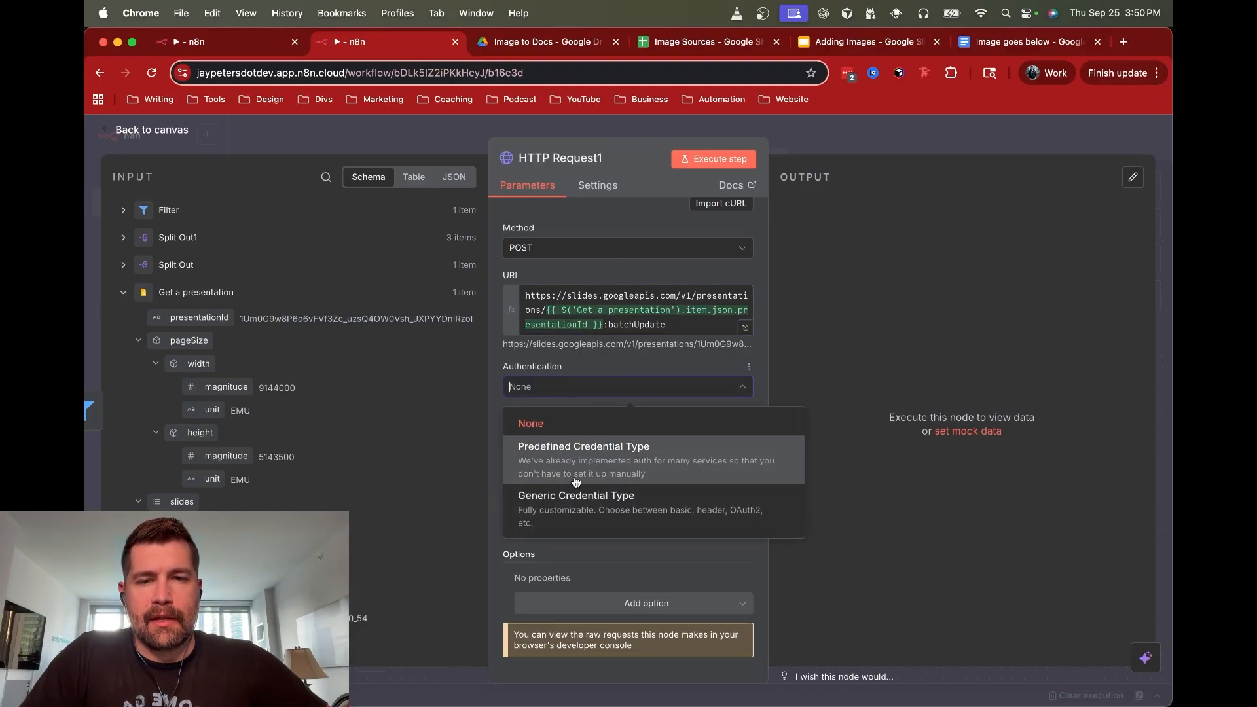
pyautogui.click(576, 483)
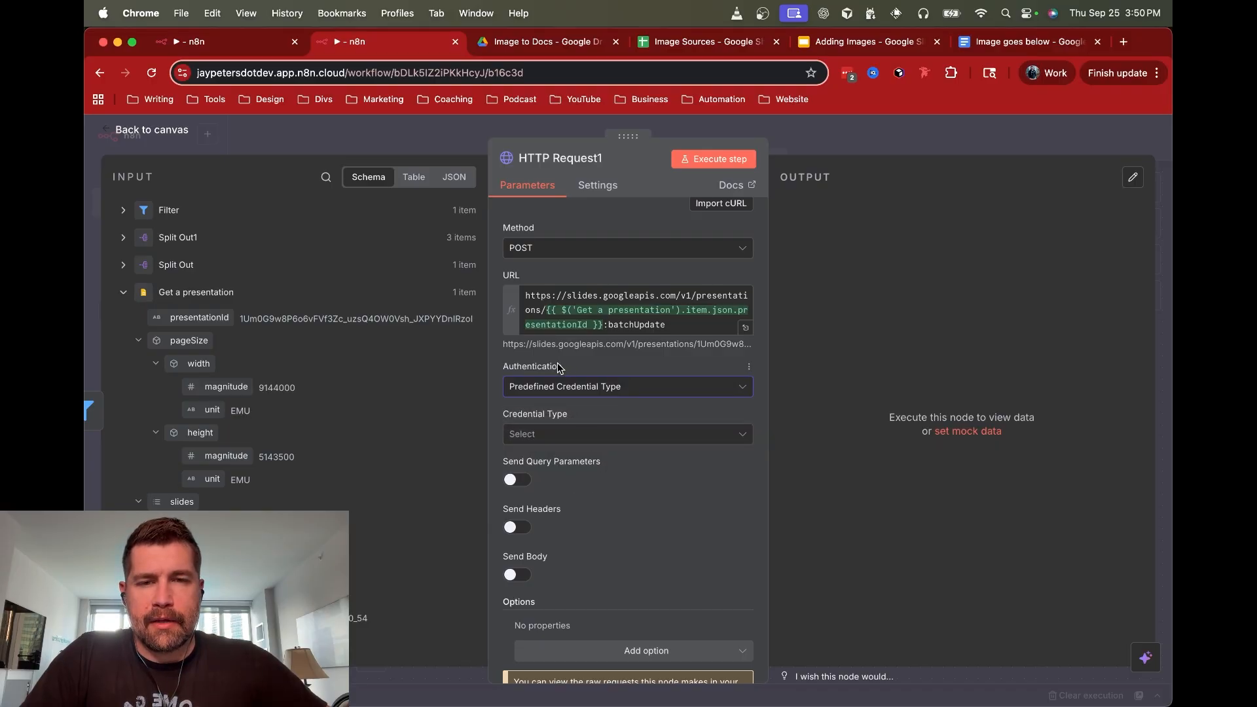
pyautogui.click(561, 385)
pyautogui.click(555, 443)
pyautogui.click(581, 433)
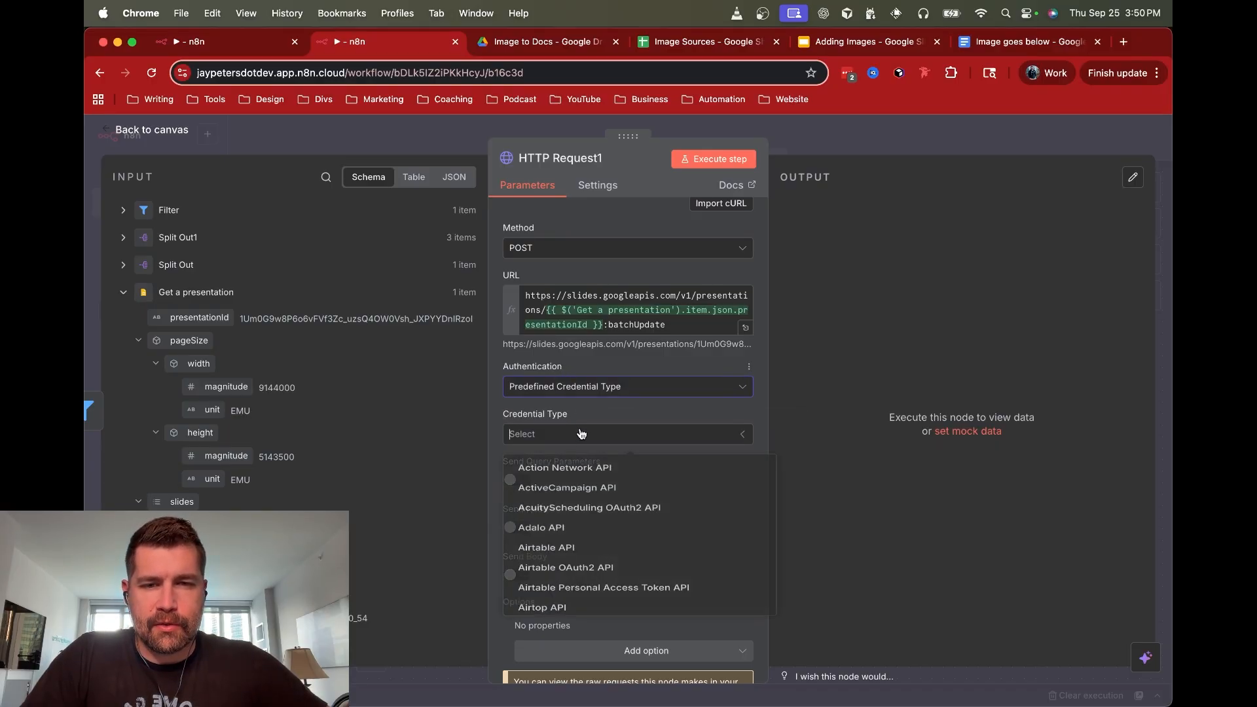
pyautogui.write('slide')
pyautogui.click(593, 471)
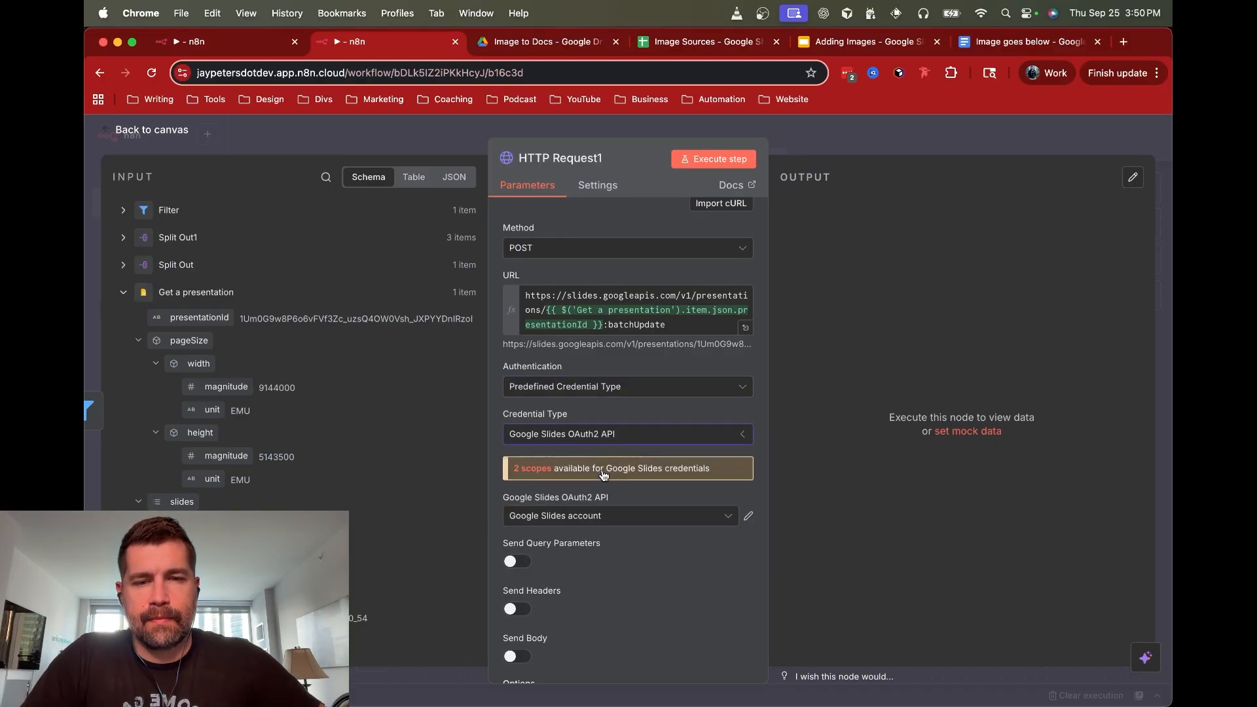
# Enable sending a body for the request and specify it using JSON
pyautogui.scroll(-4, 588, 457)
pyautogui.click(517, 527)
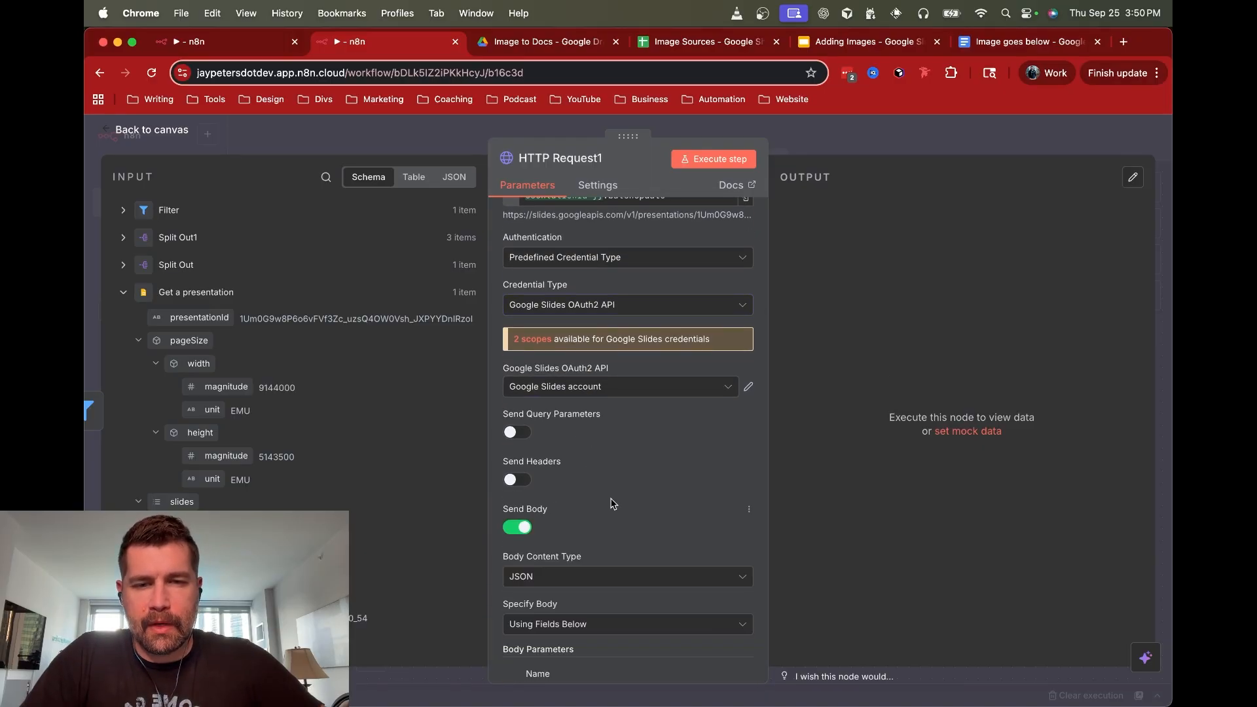
pyautogui.scroll(-5, 622, 491)
pyautogui.click(564, 364)
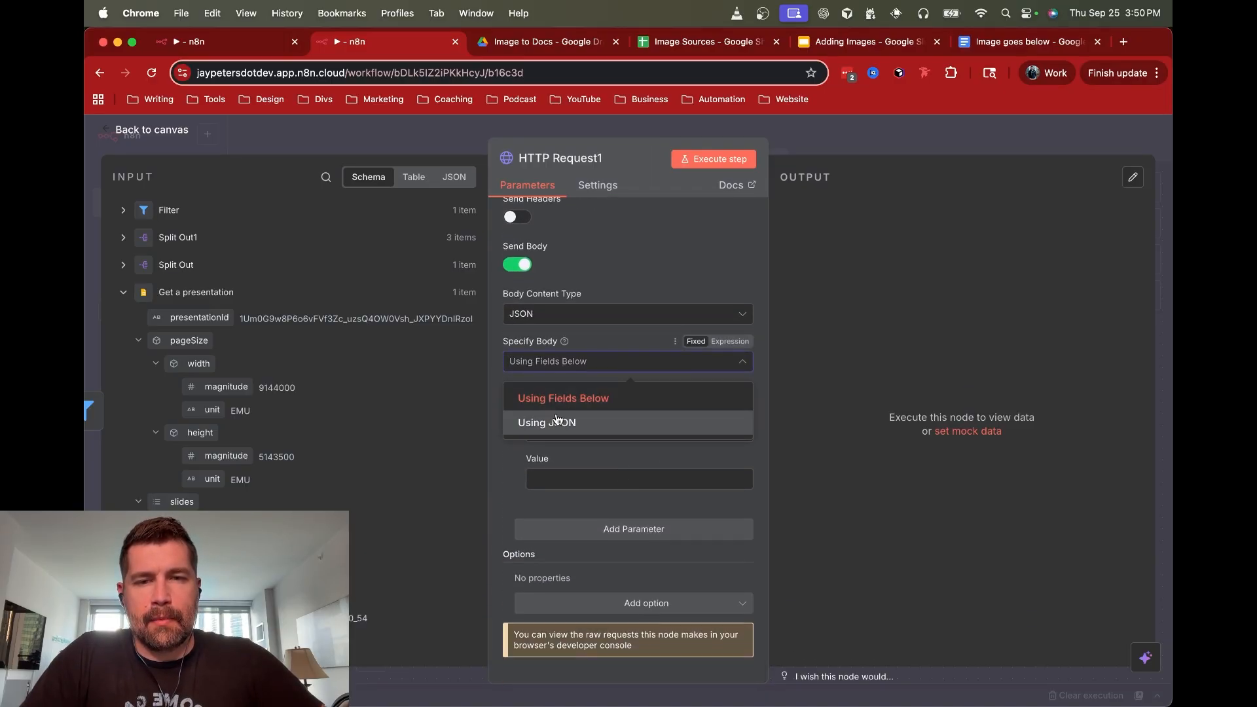
pyautogui.click(601, 265)
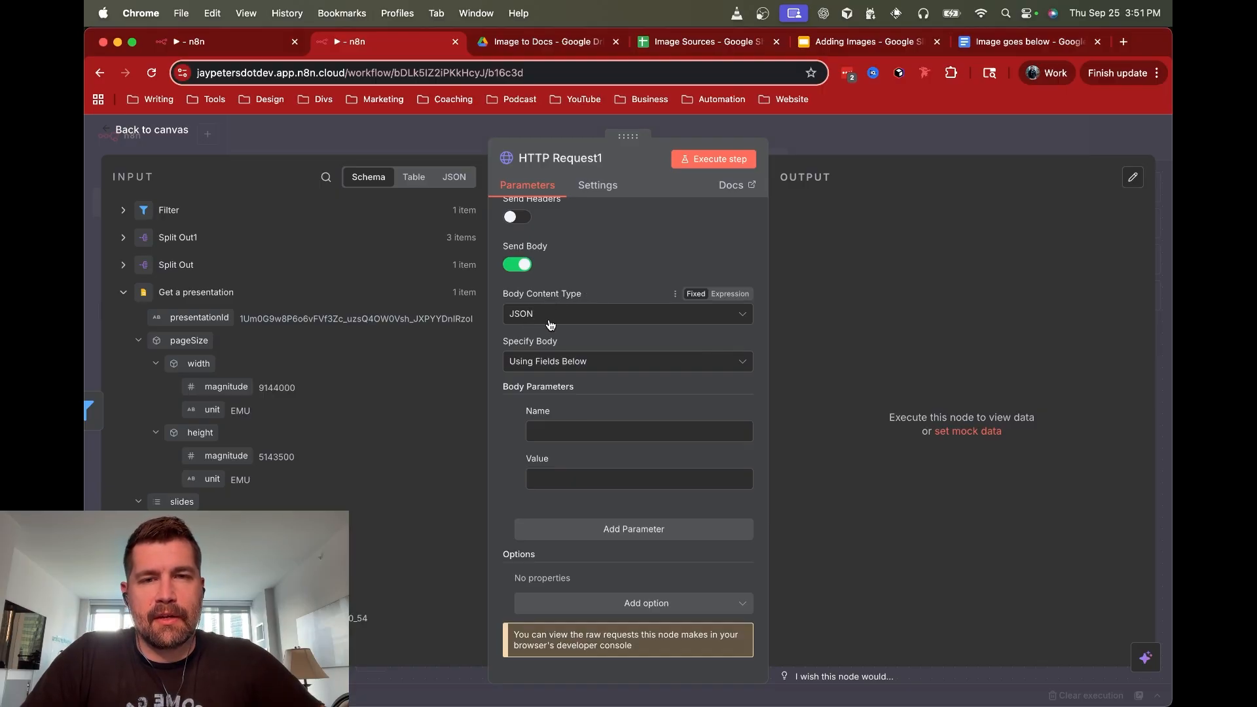
pyautogui.click(548, 362)
pyautogui.click(555, 437)
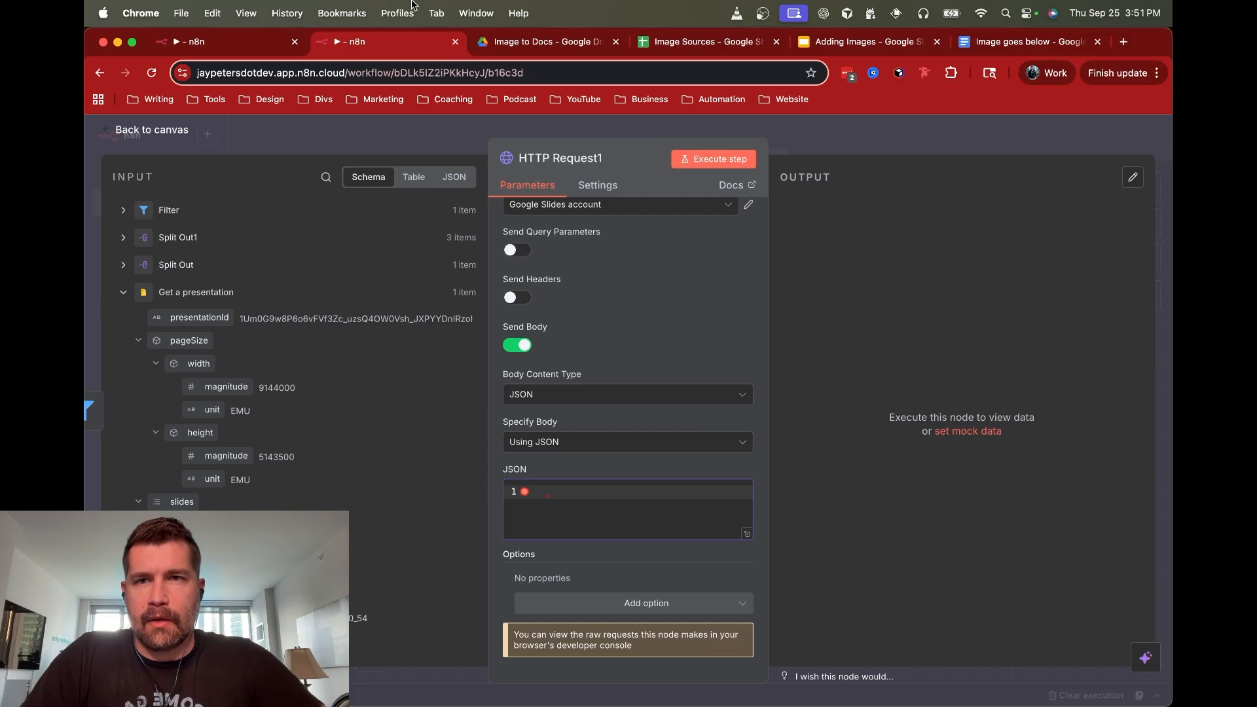
# Copy the replaceAllText JSON body from the reference HTTP Request2 node into the new request's JSON body and open it in the expanded editor
pyautogui.hotkey('ctrl', 'shift', 'Tab')
pyautogui.click(672, 477)
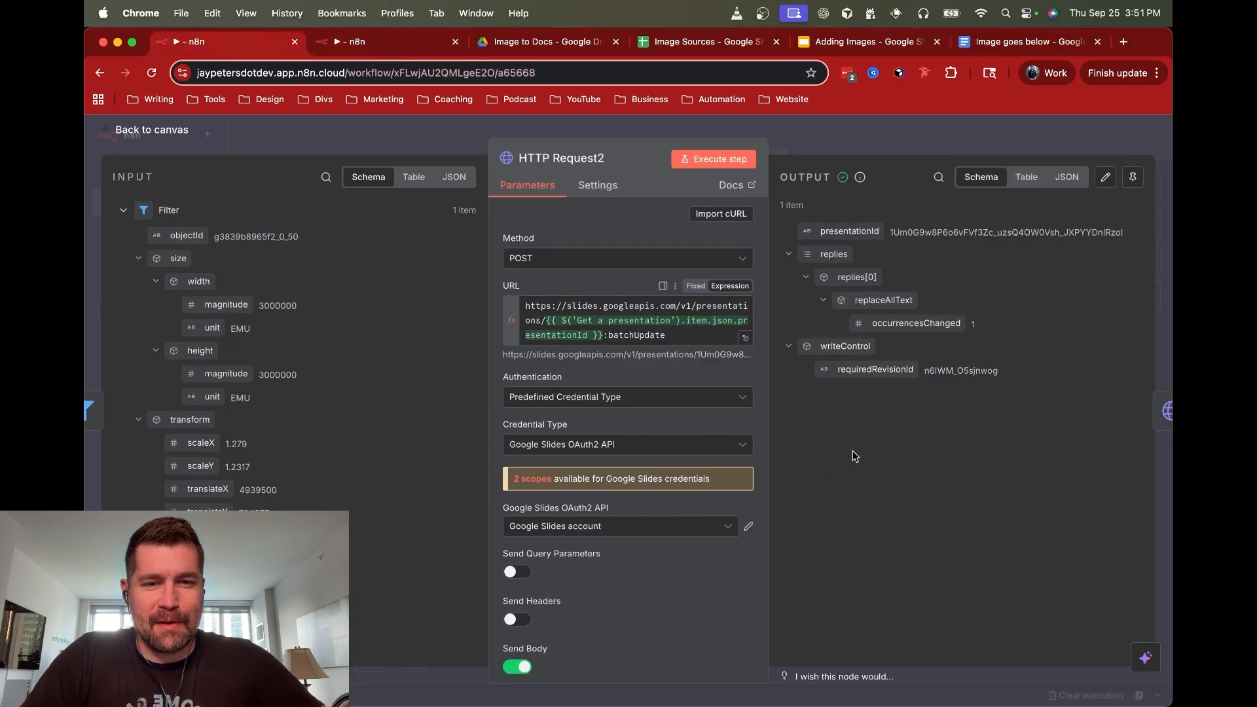
pyautogui.scroll(-6, 642, 473)
pyautogui.click(605, 470)
pyautogui.press('super+a')
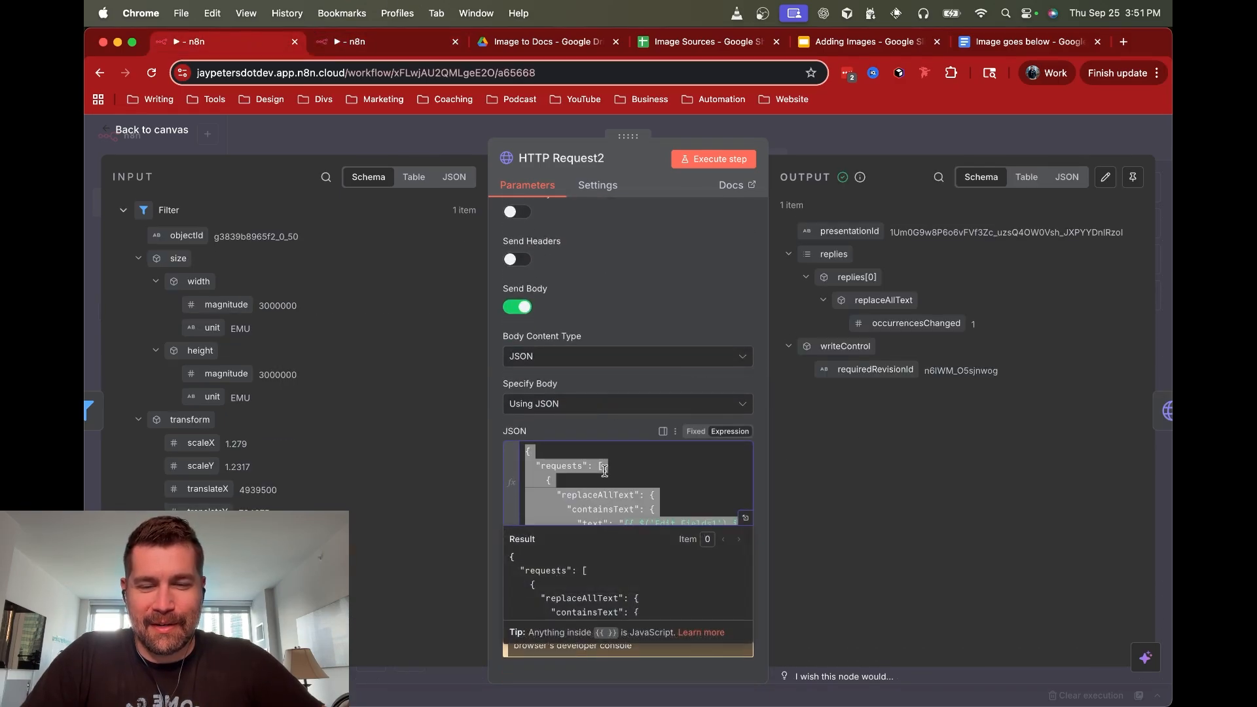
pyautogui.click(381, 44)
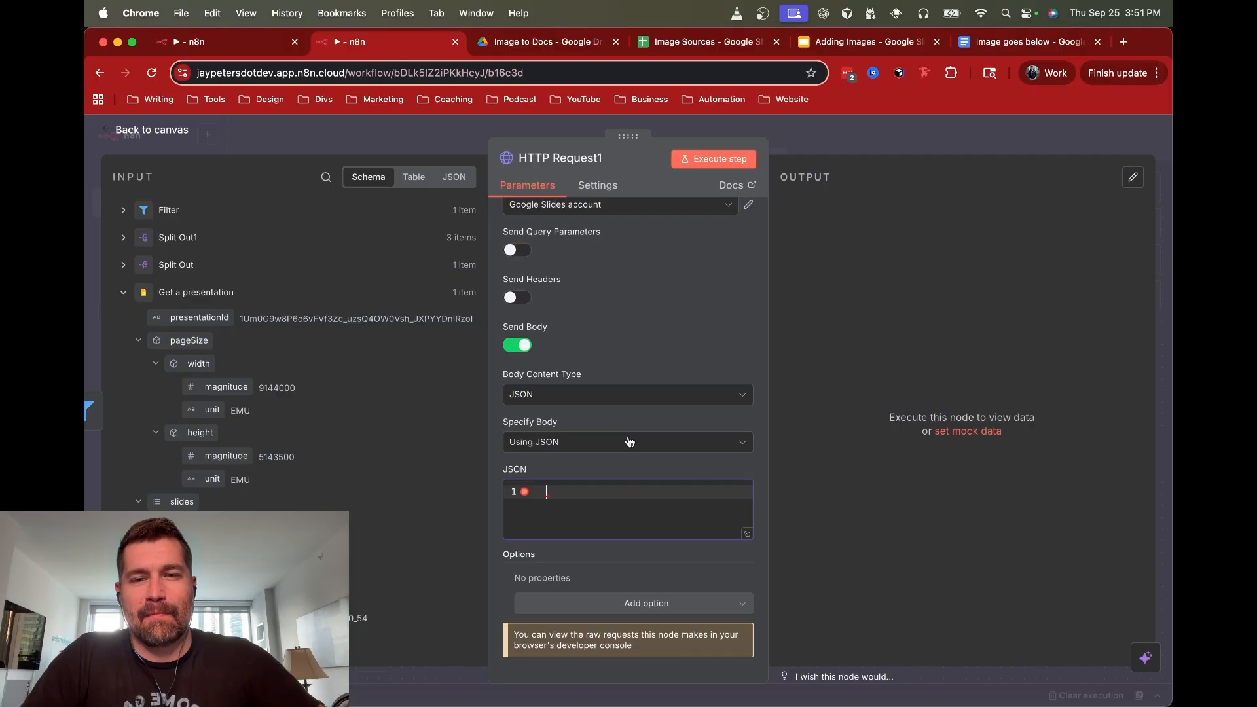
pyautogui.press('super+v')
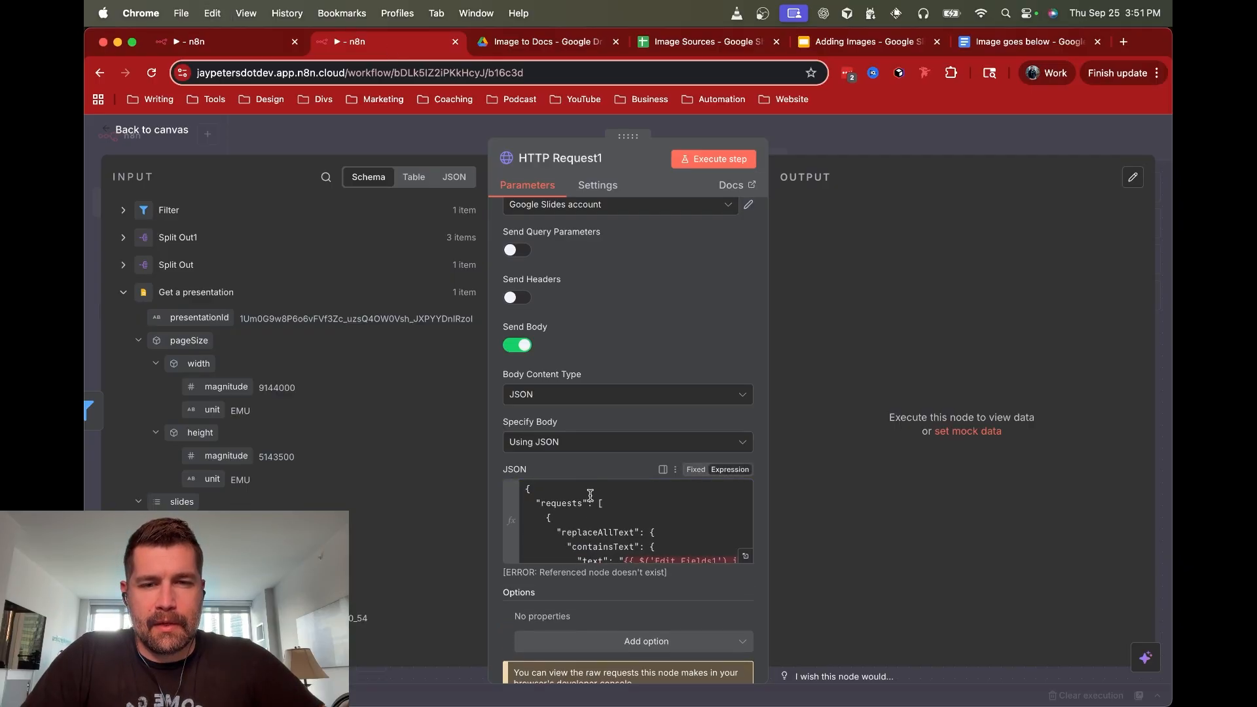
pyautogui.click(749, 556)
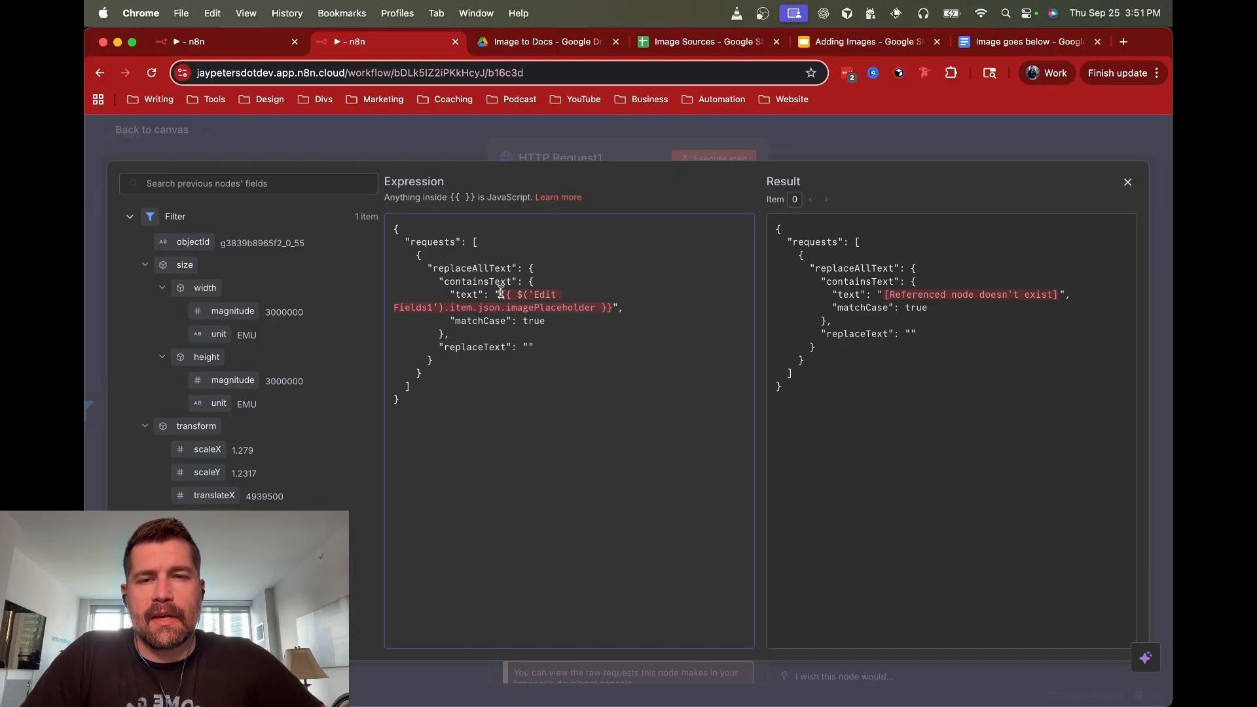
# Replace the containsText expression in the JSON body with imagePlaceholder from the Set Image Placeholder node and close the expanded editor
pyautogui.keyDown('shift'); pyautogui.click(612, 308); pyautogui.keyUp('shift')
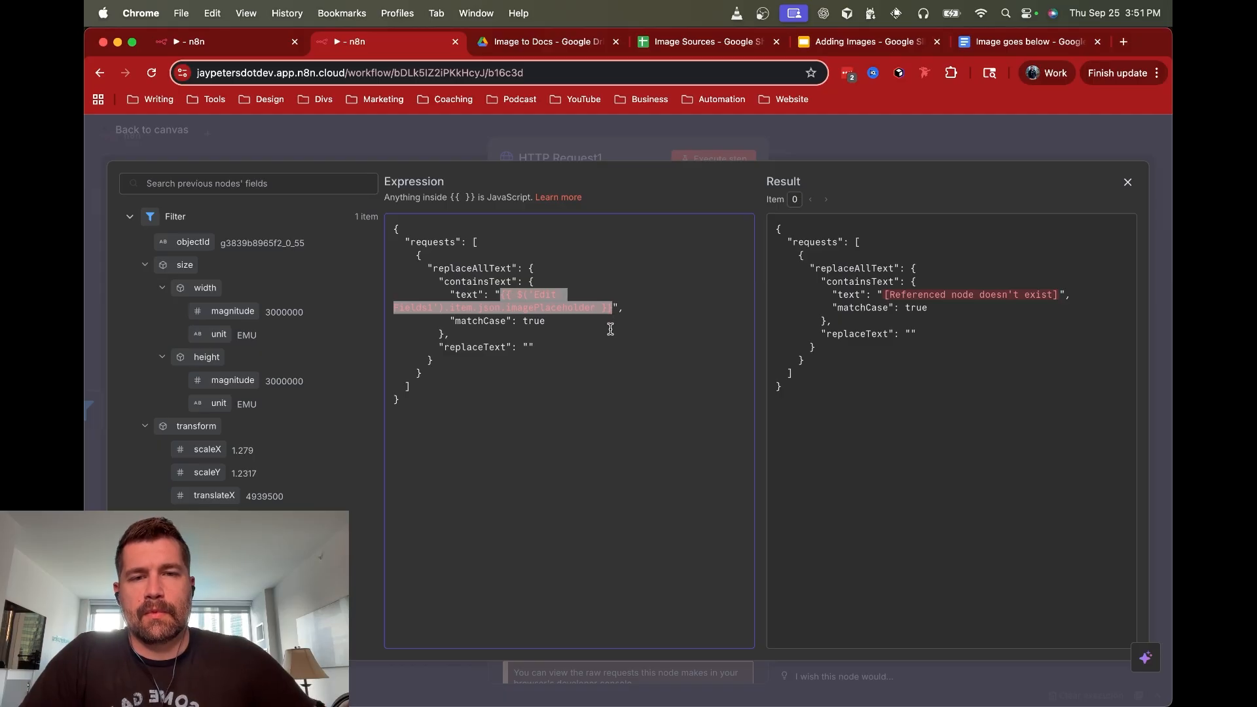
pyautogui.press('BackSpace')
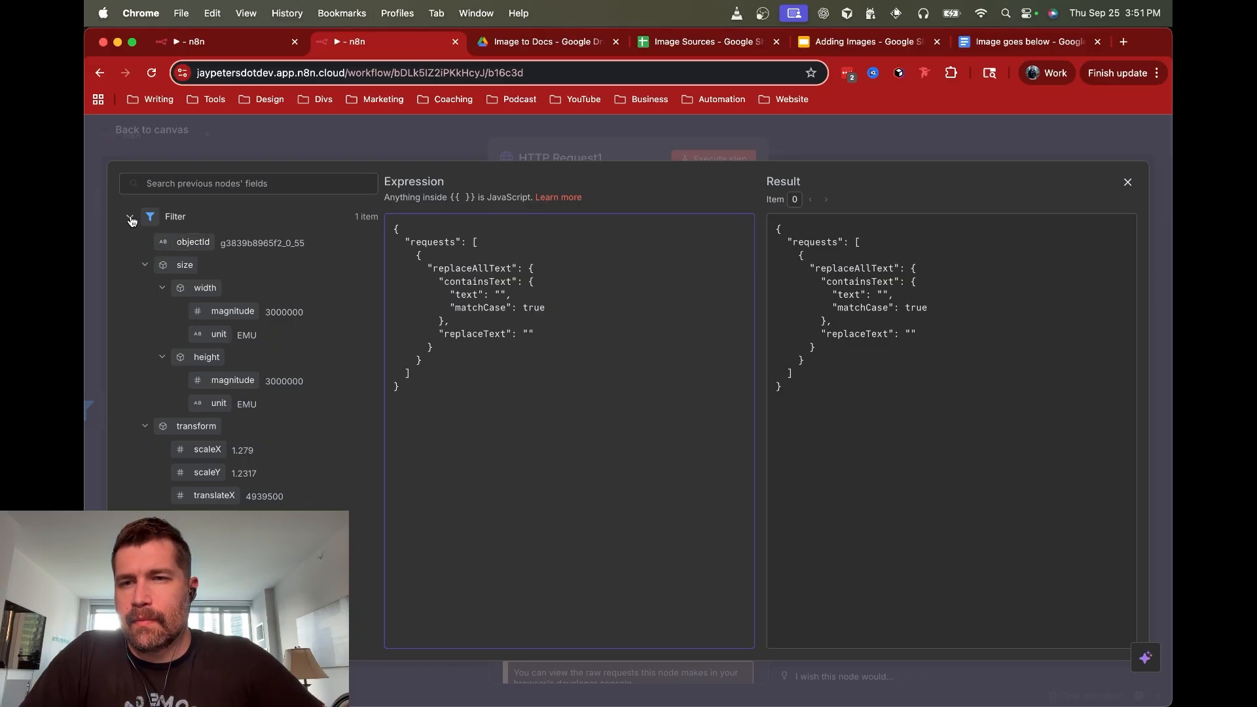
pyautogui.scroll(-5, 219, 363)
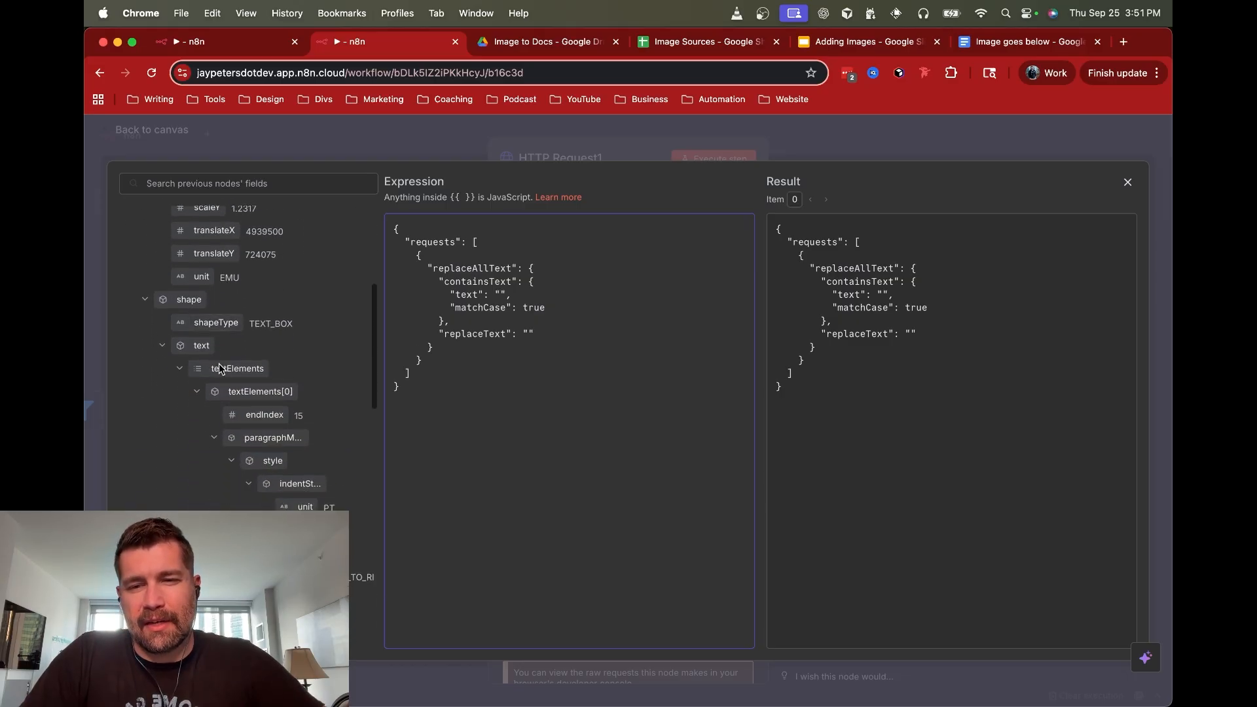
pyautogui.scroll(-8, 219, 364)
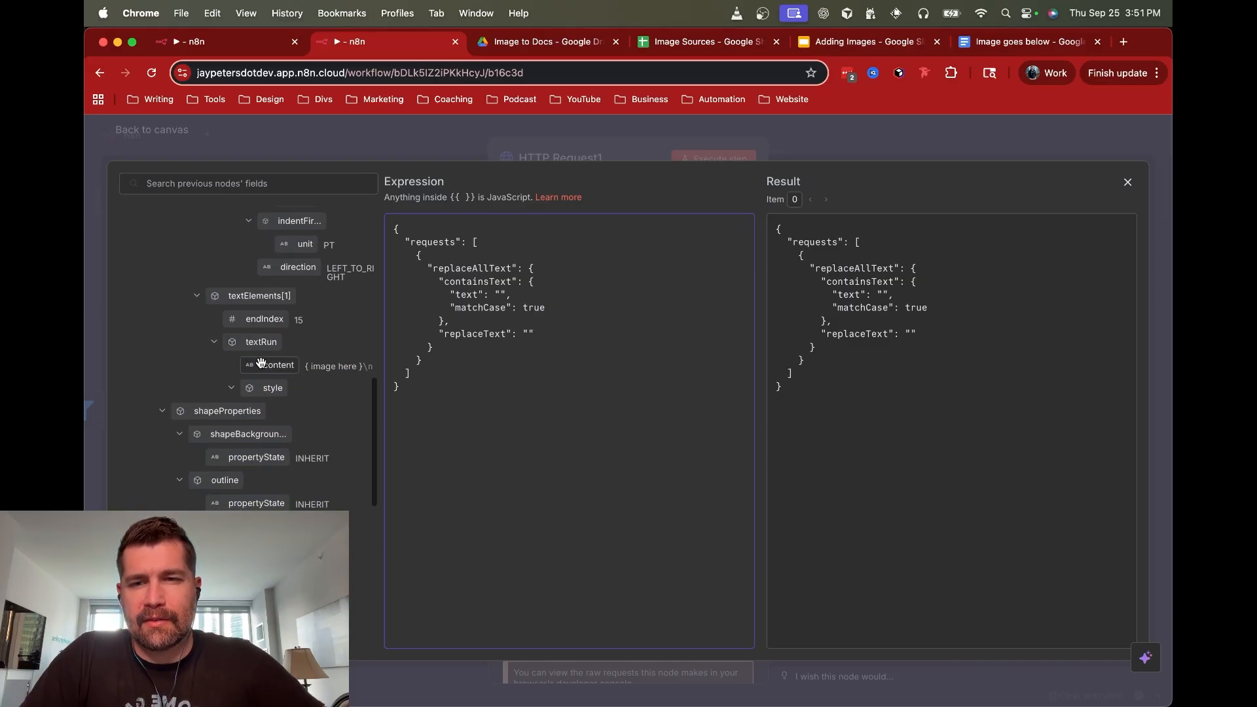
pyautogui.scroll(15, 201, 336)
pyautogui.click(129, 218)
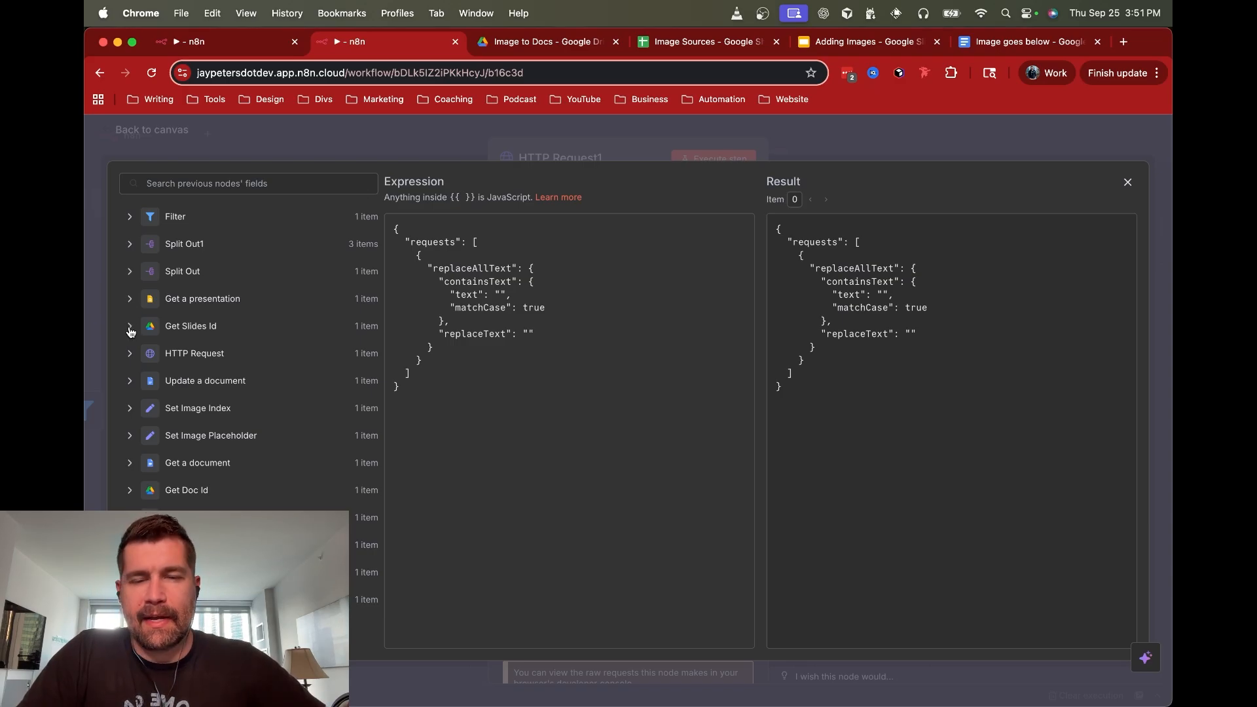
pyautogui.click(132, 439)
pyautogui.scroll(-2, 252, 413)
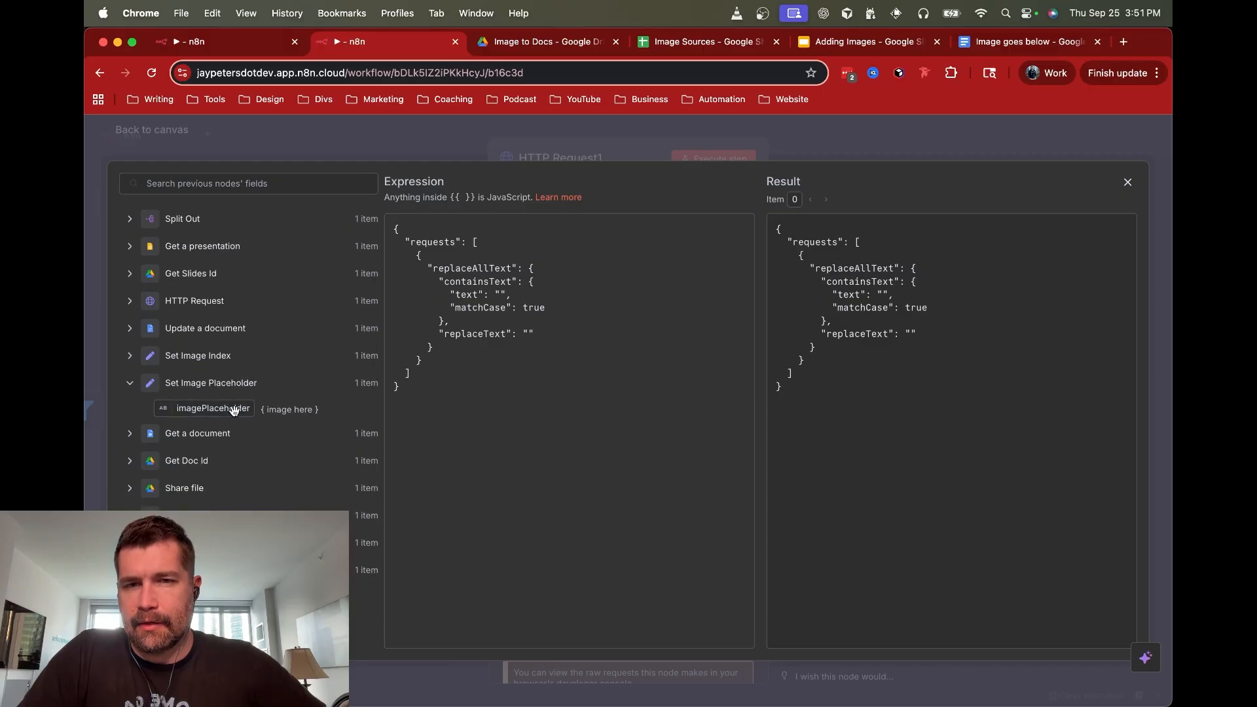
pyautogui.moveTo(233, 407); pyautogui.dragTo(499, 295)
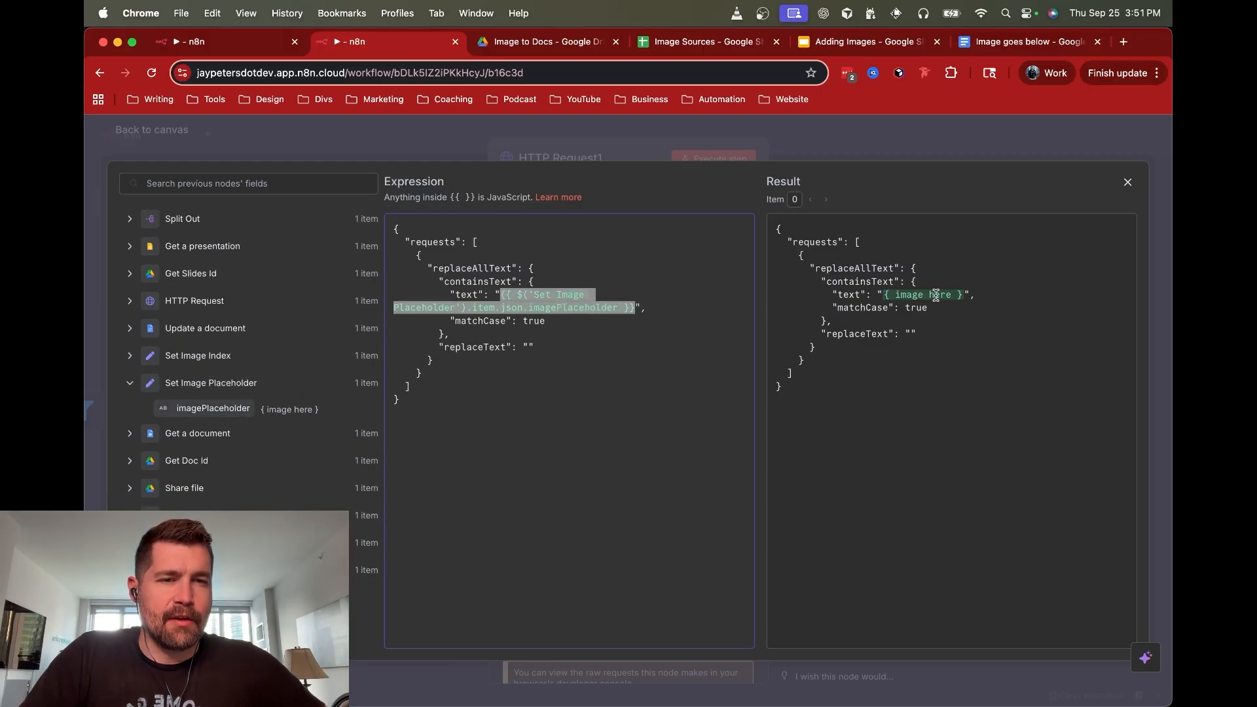
pyautogui.click(528, 345)
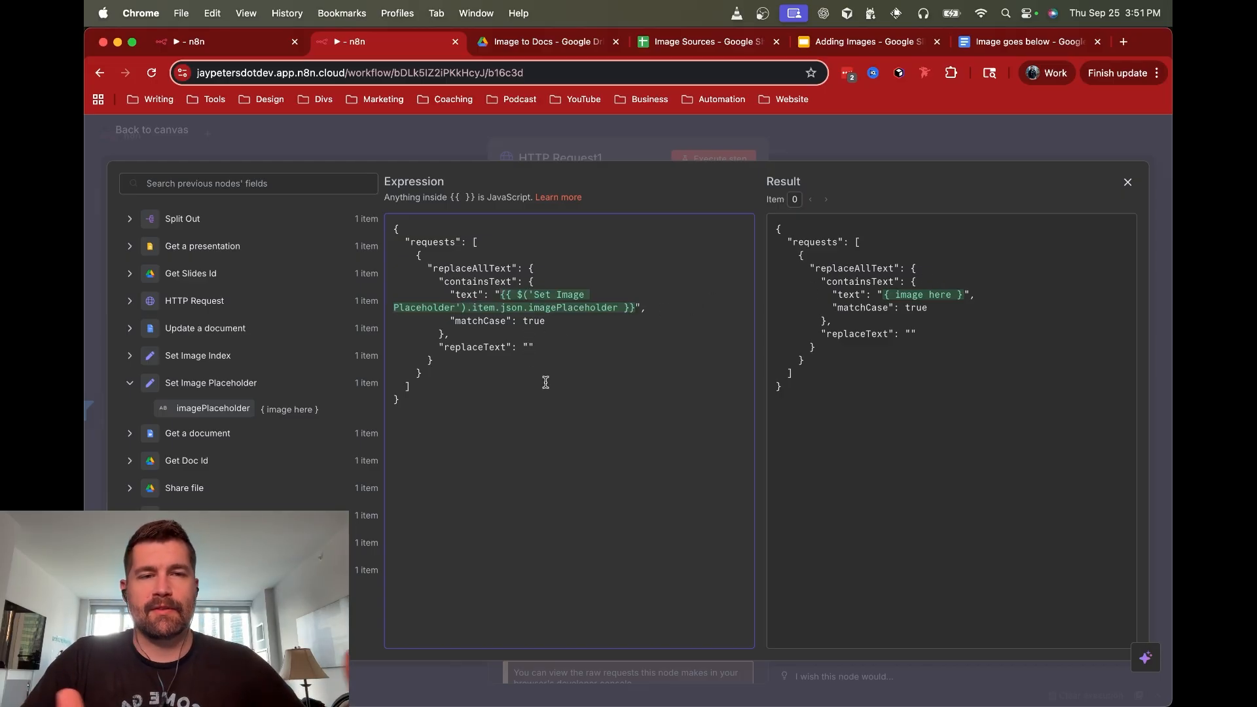
pyautogui.click(923, 145)
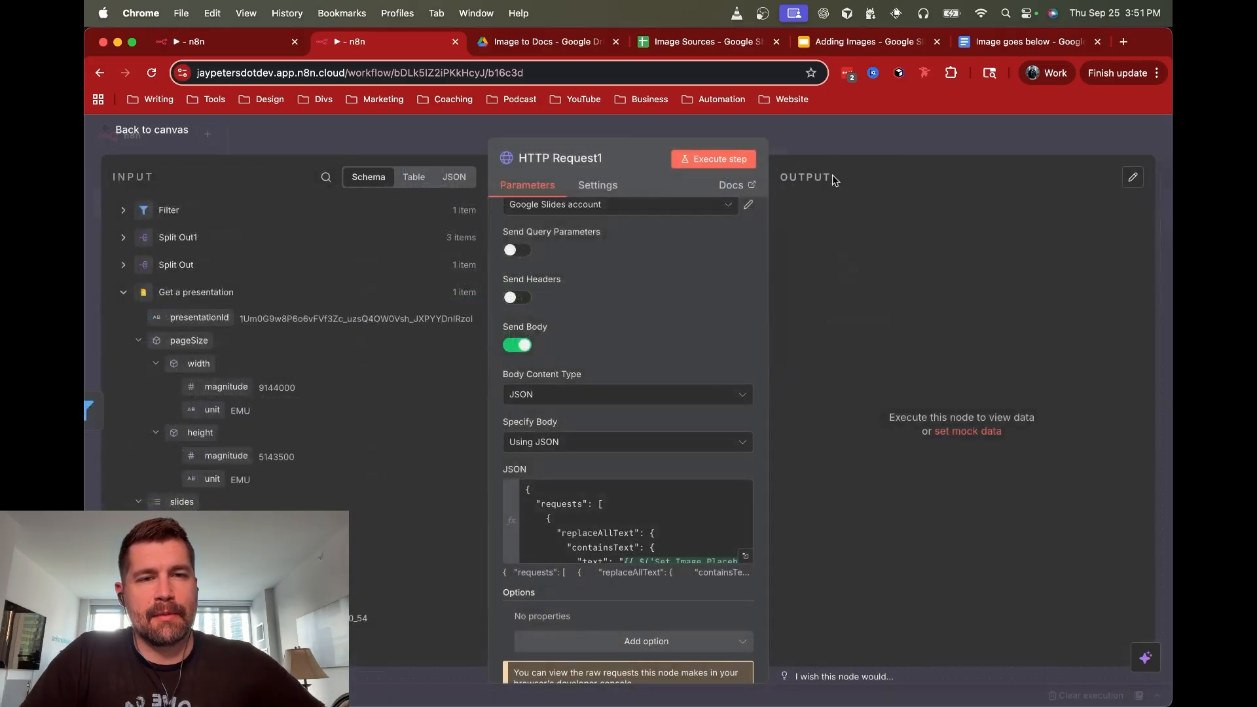
# Rename the HTTP Request1 node as Remove Placeholder Text
pyautogui.scroll(-1, 646, 326)
pyautogui.scroll(5, 647, 325)
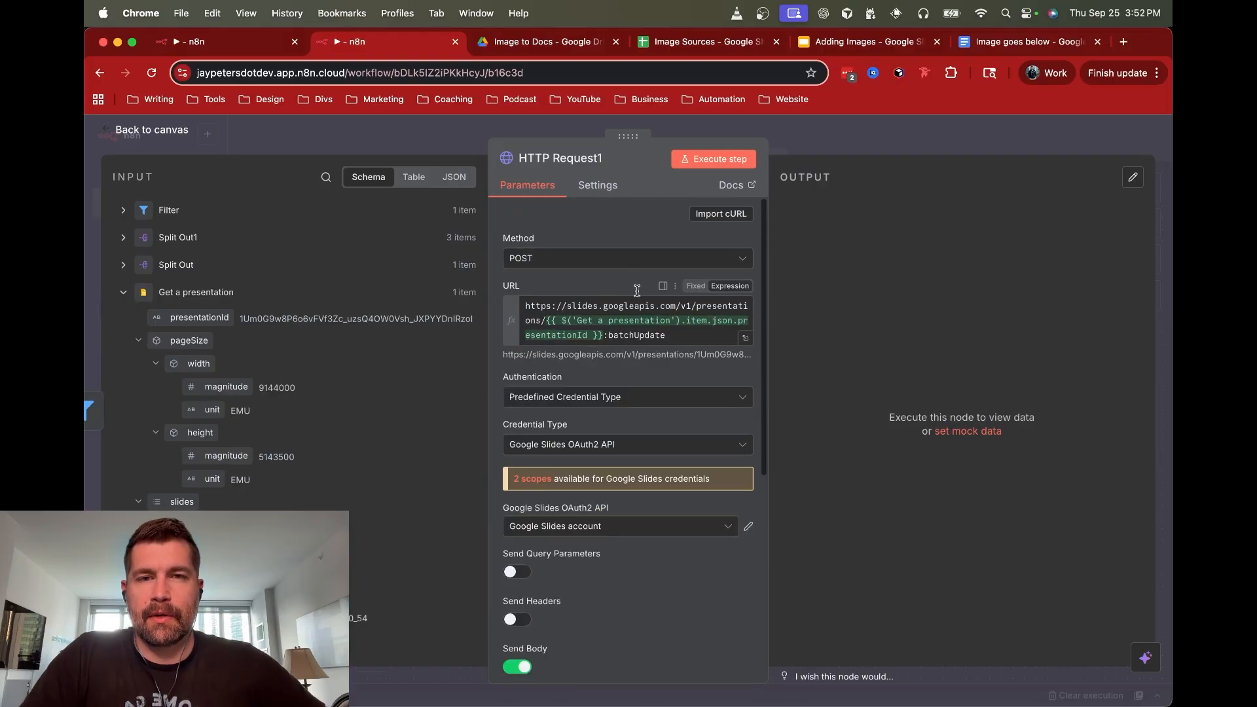
pyautogui.click(560, 158)
pyautogui.write('Remove ')
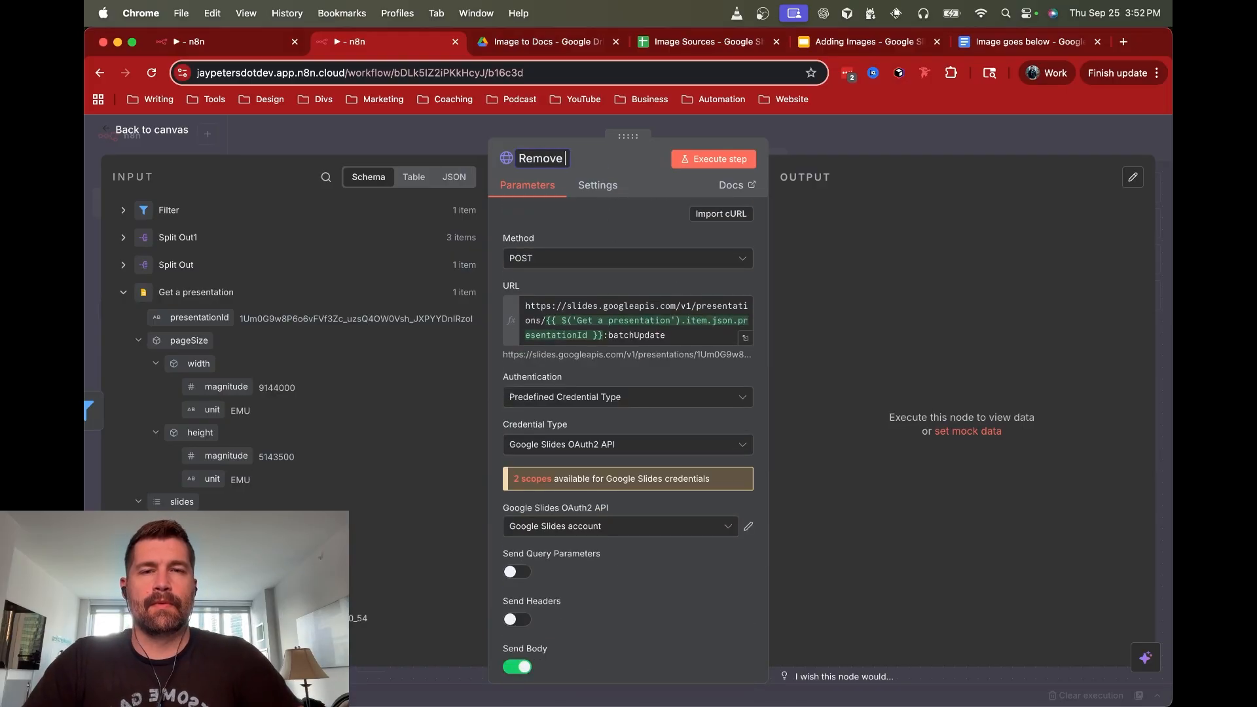
pyautogui.write('Placedholder Text')
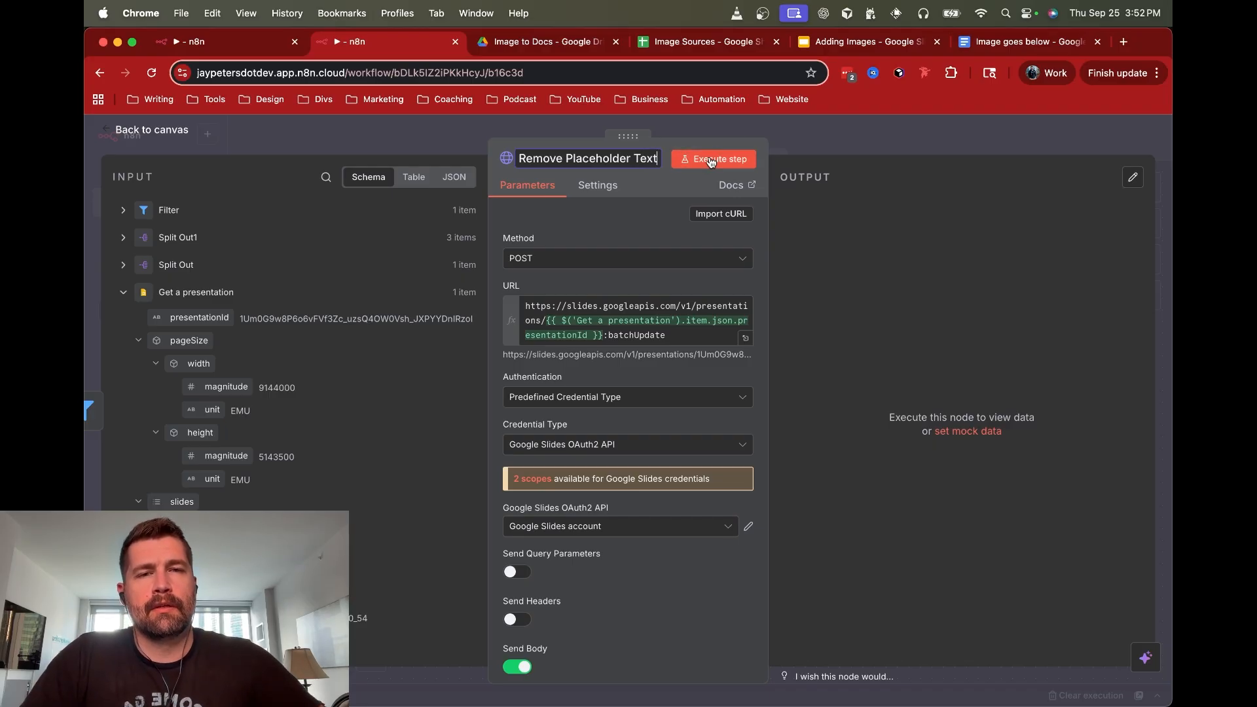
pyautogui.click(657, 202)
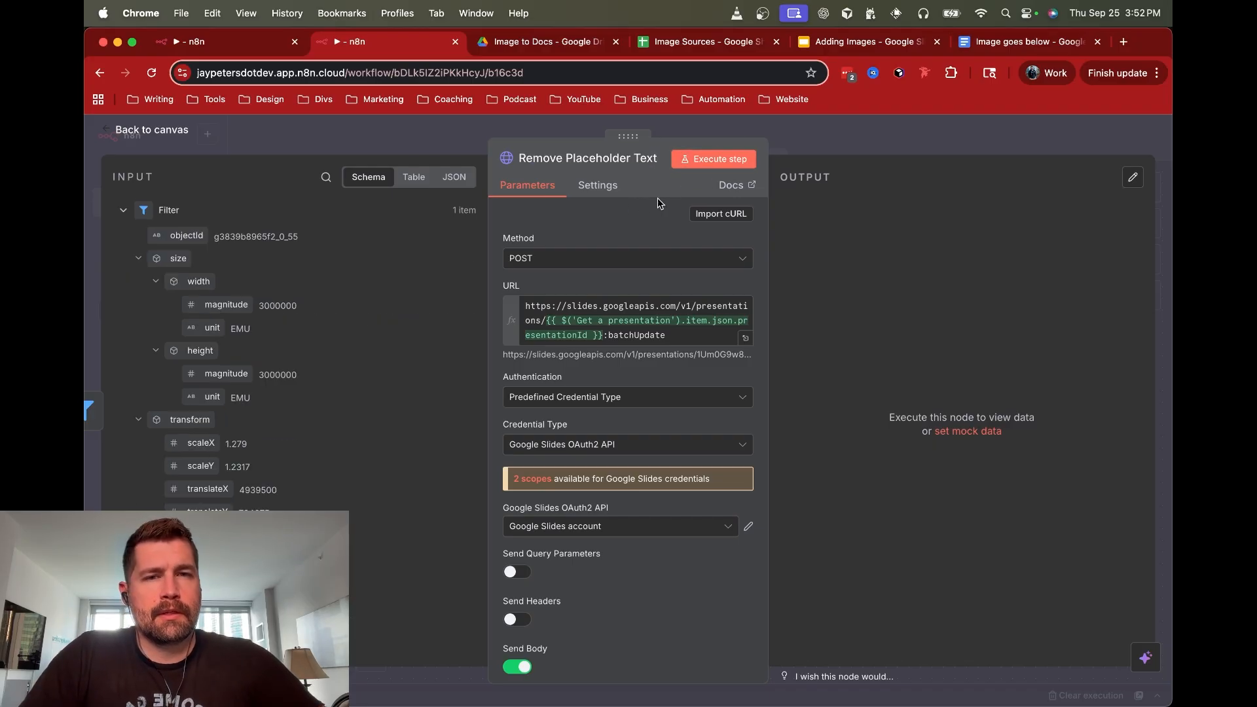
# Execute the Remove Placeholder Text node, check the slide in the Adding Images presentation, and return to the workflow canvas
pyautogui.click(683, 165)
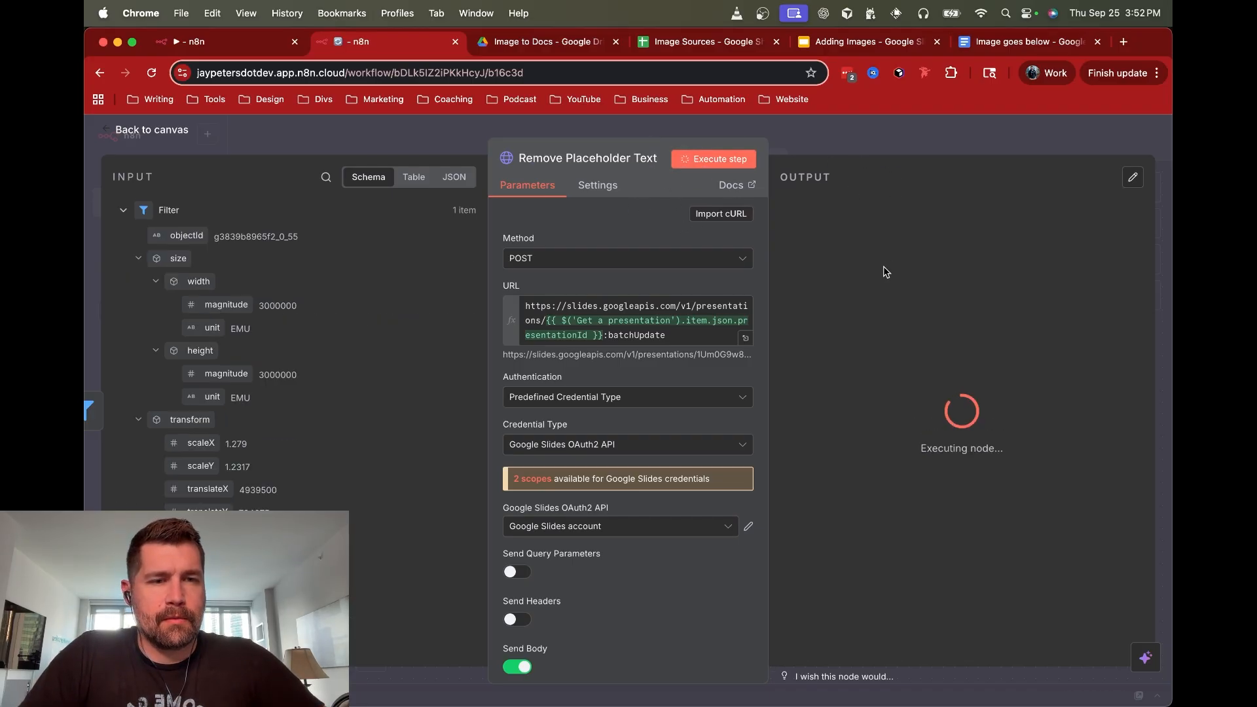
pyautogui.click(890, 45)
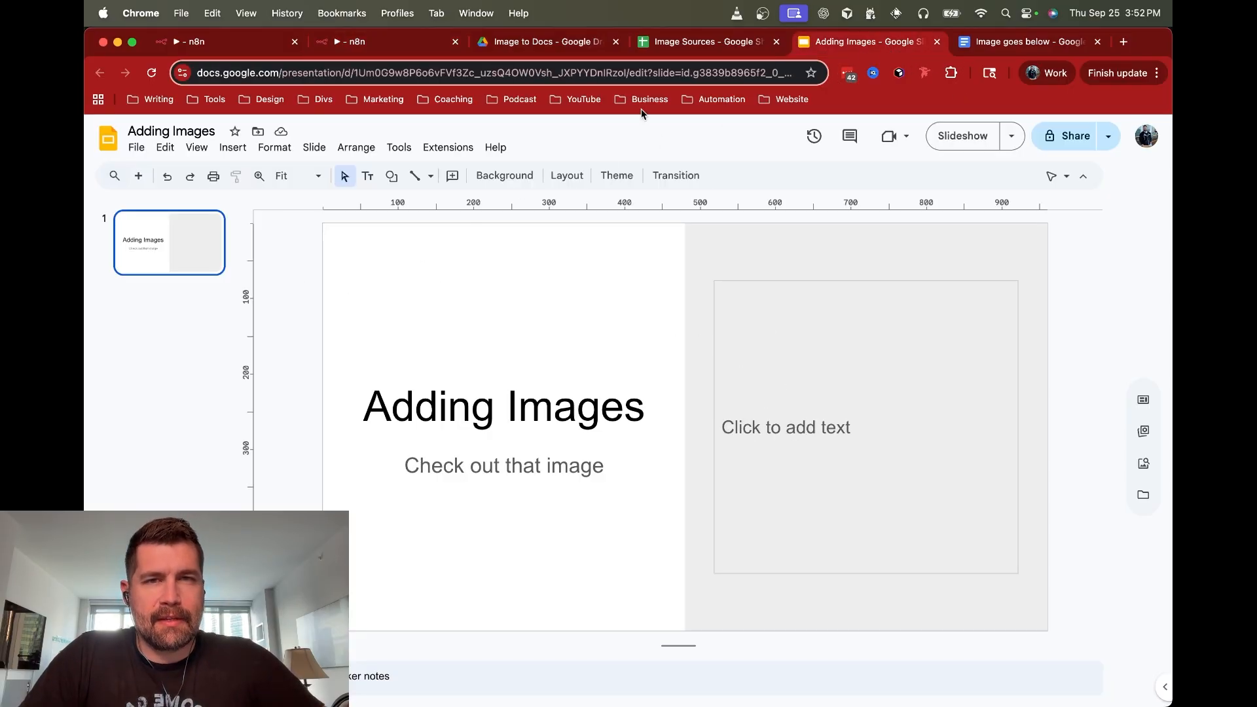
pyautogui.click(405, 44)
pyautogui.click(855, 135)
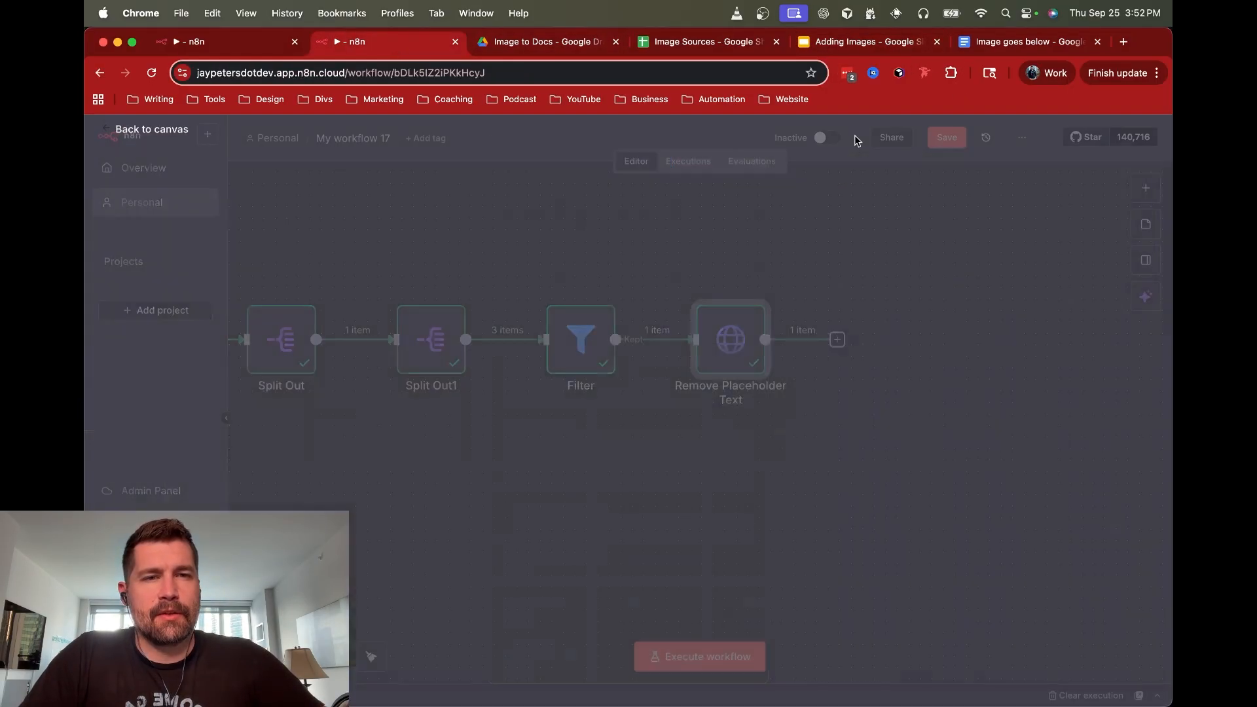
# Add an HTTP Request node after Remove Placeholder Text and set its method to POST
pyautogui.hscroll(4, 781, 262)
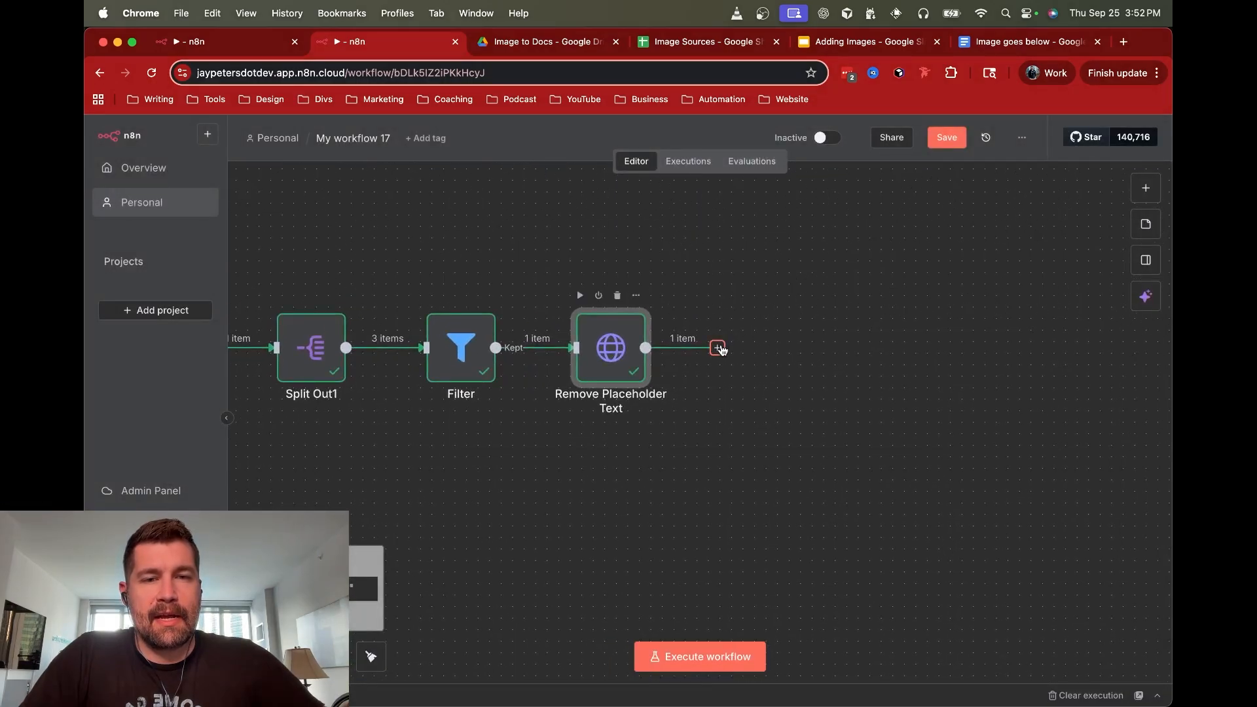
pyautogui.click(718, 348)
pyautogui.write('http')
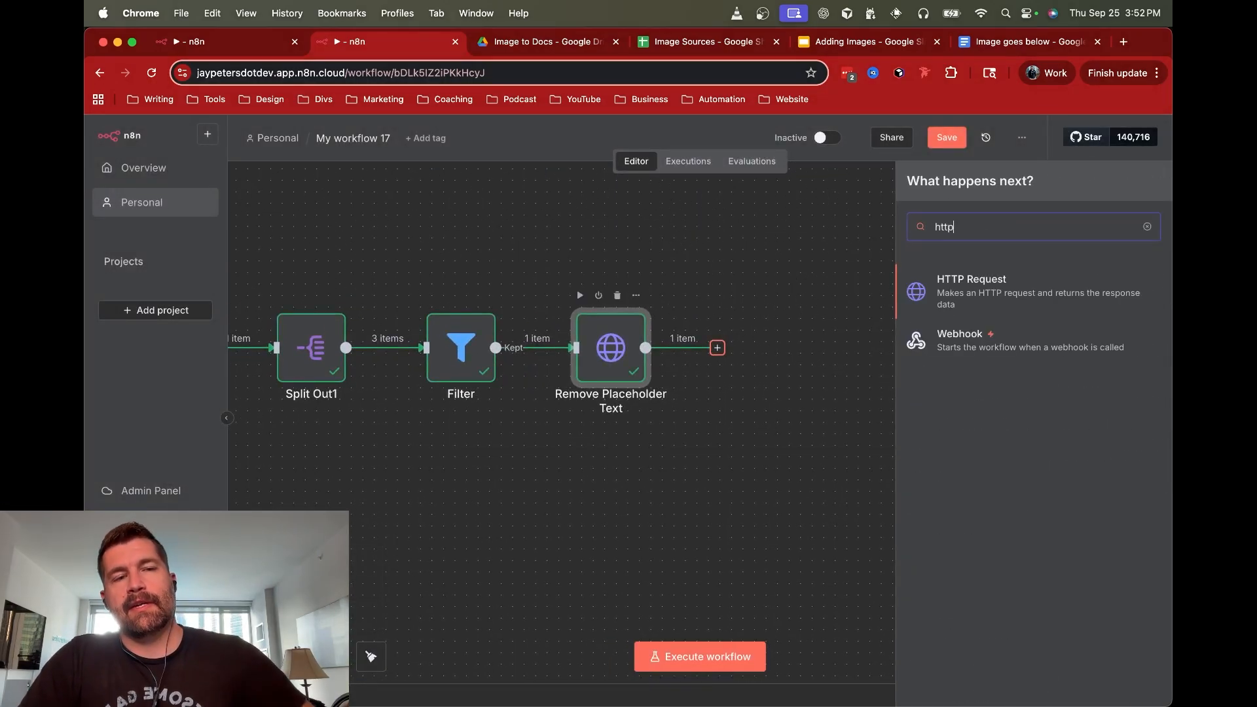
pyautogui.click(965, 282)
pyautogui.click(590, 258)
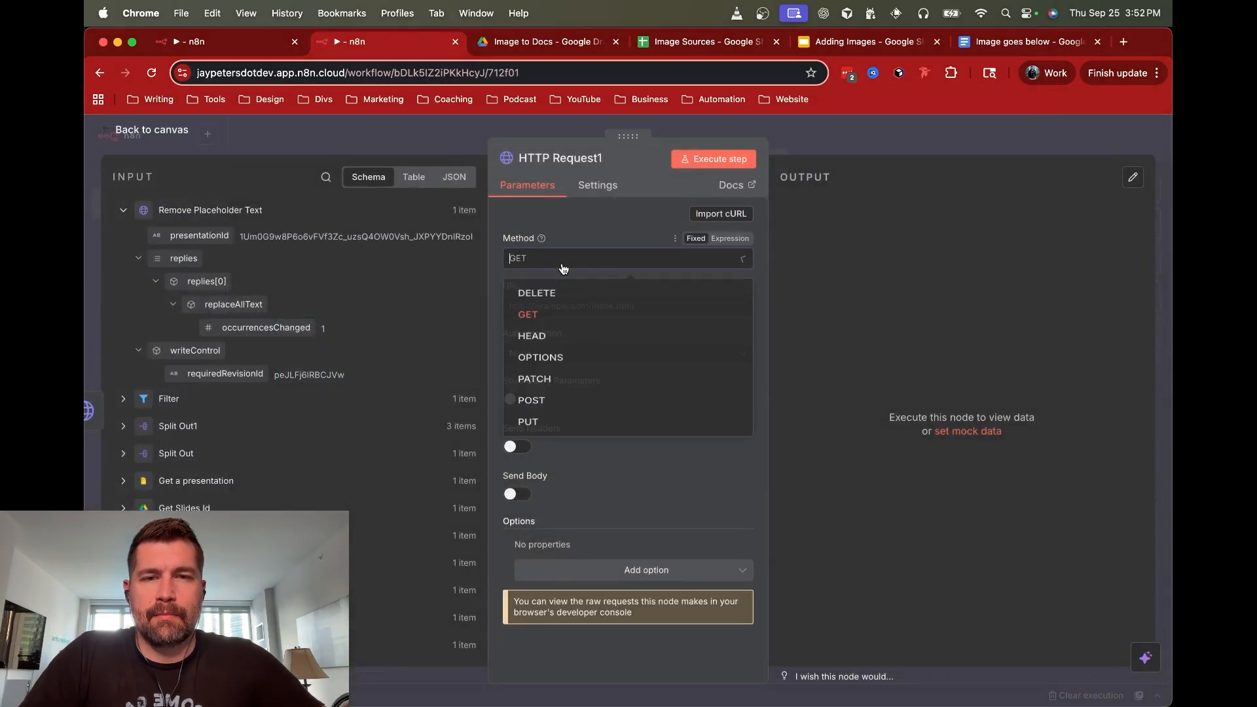
pyautogui.click(573, 419)
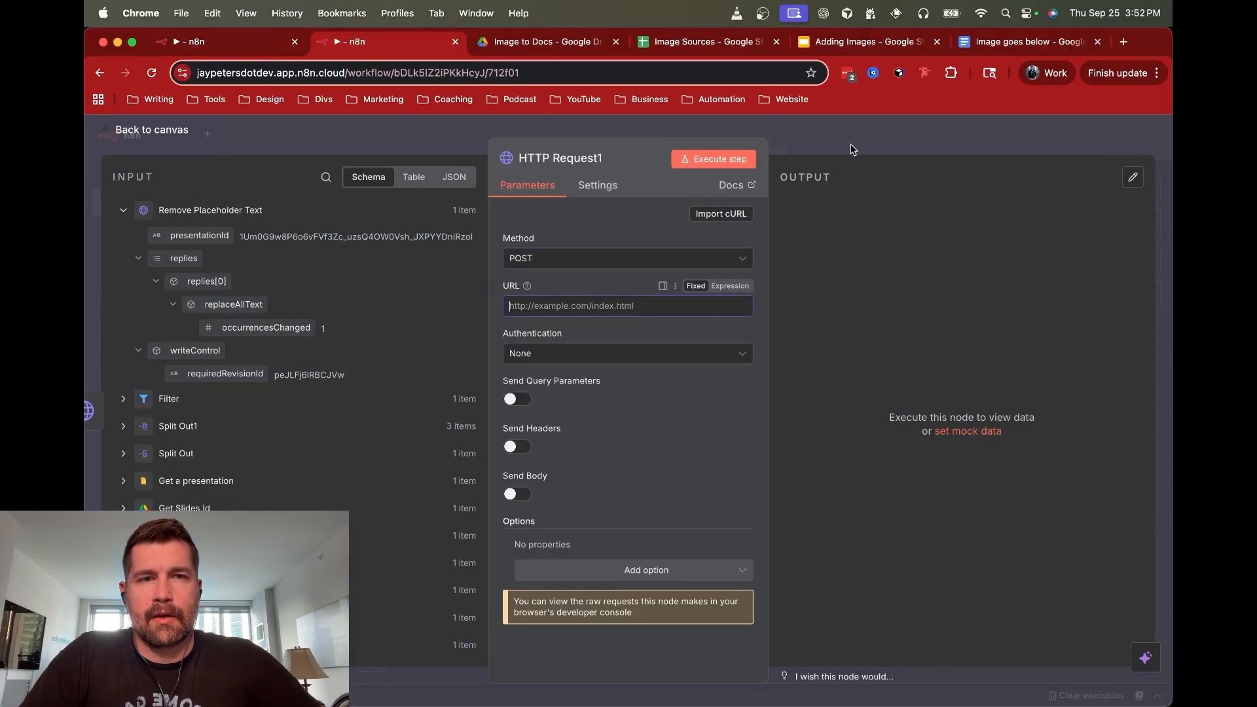
# Copy the batchUpdate URL from the Remove Placeholder Text node into the new HTTP Request1 node's URL
pyautogui.press('Escape')
pyautogui.doubleClick(609, 340)
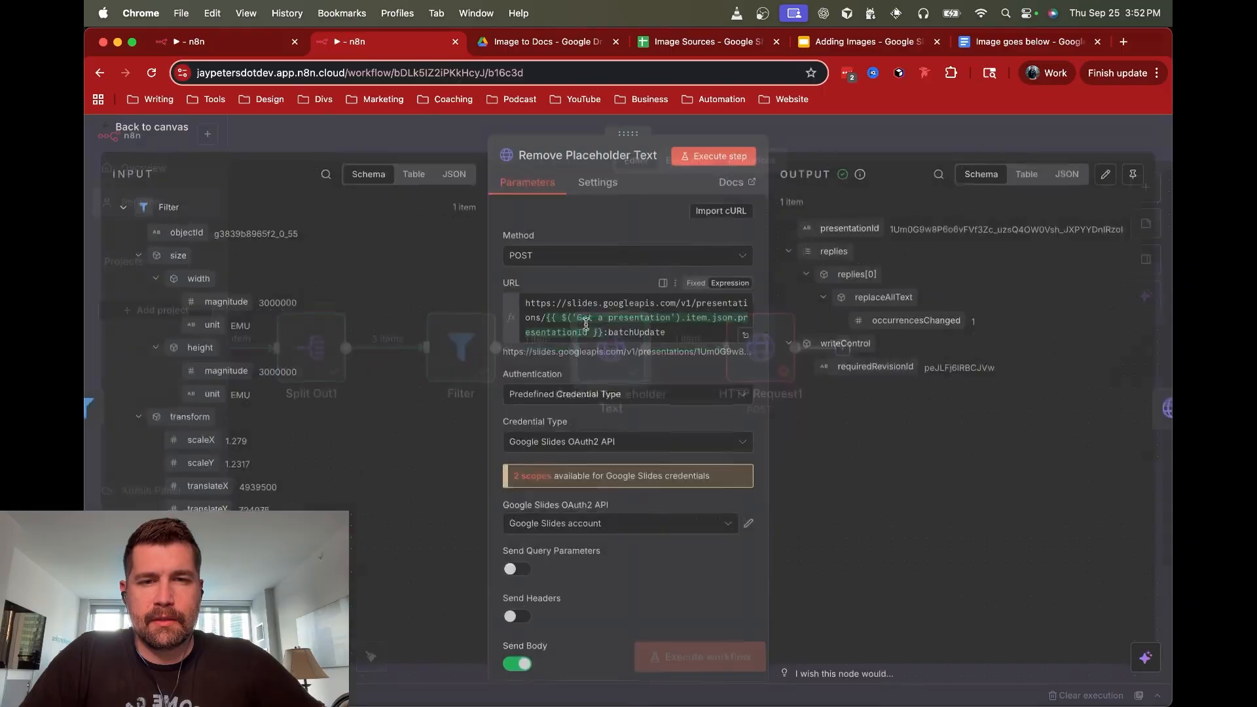
pyautogui.click(648, 322)
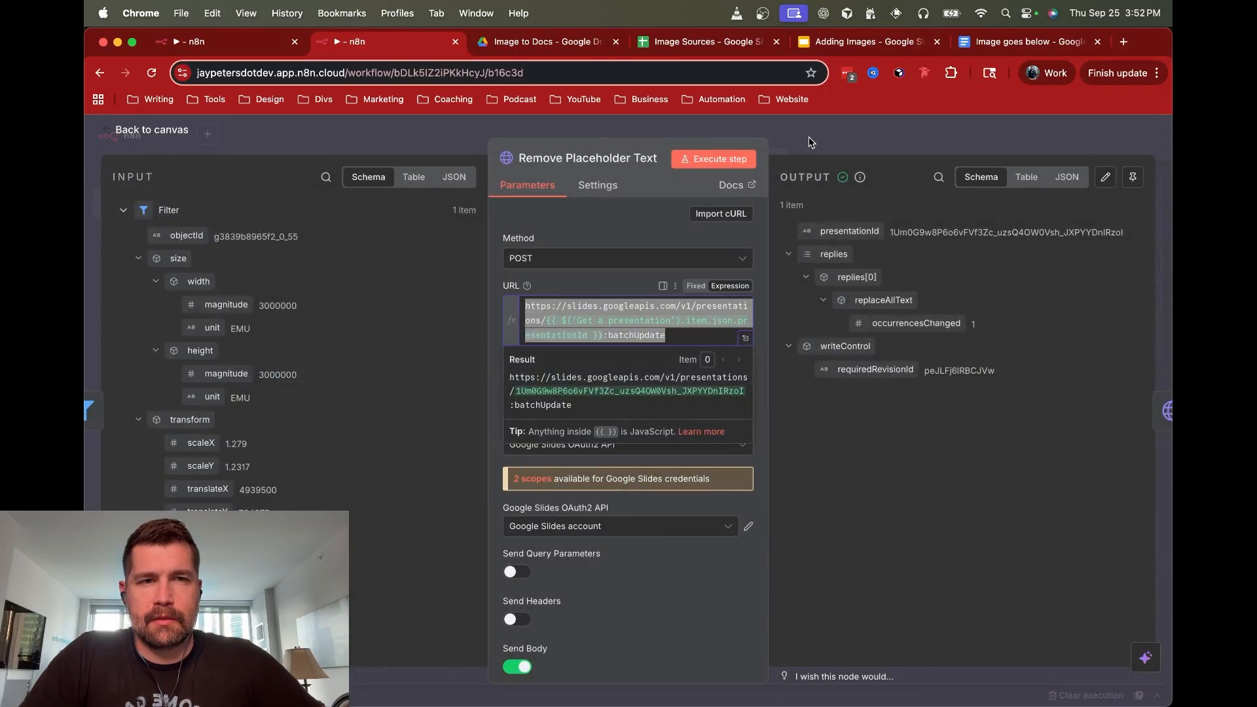
pyautogui.press('Escape')
pyautogui.doubleClick(760, 347)
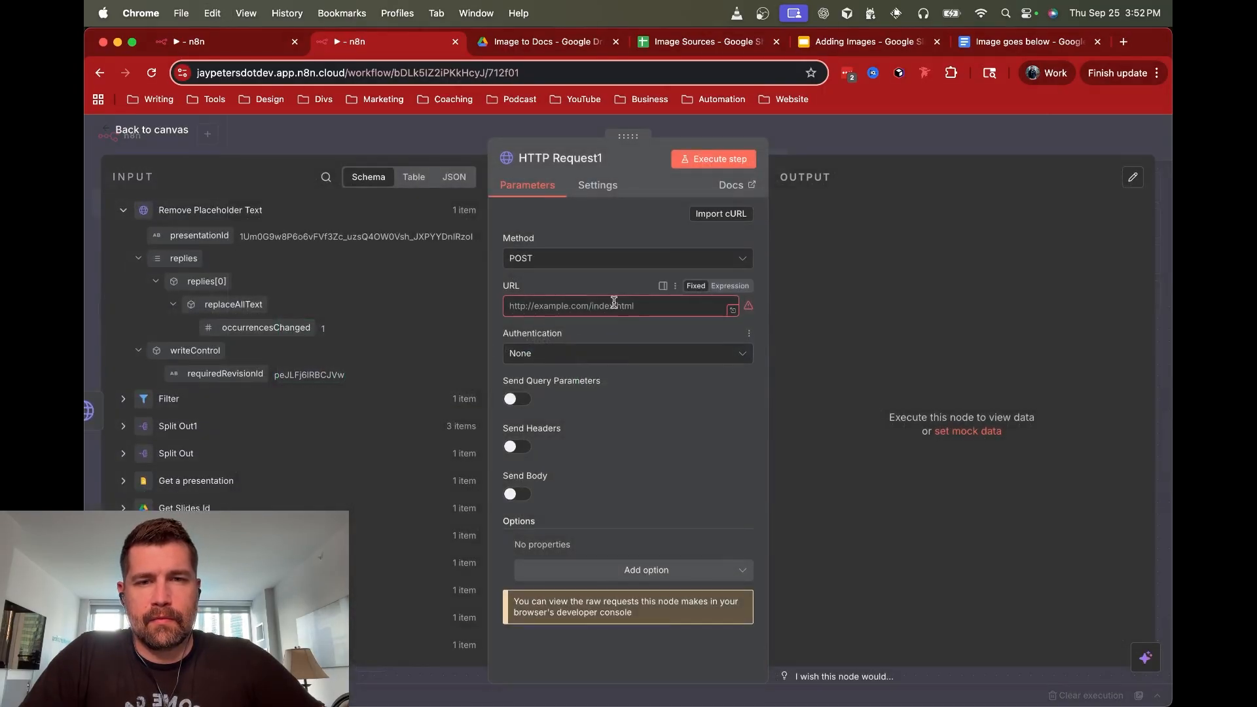
pyautogui.click(614, 300)
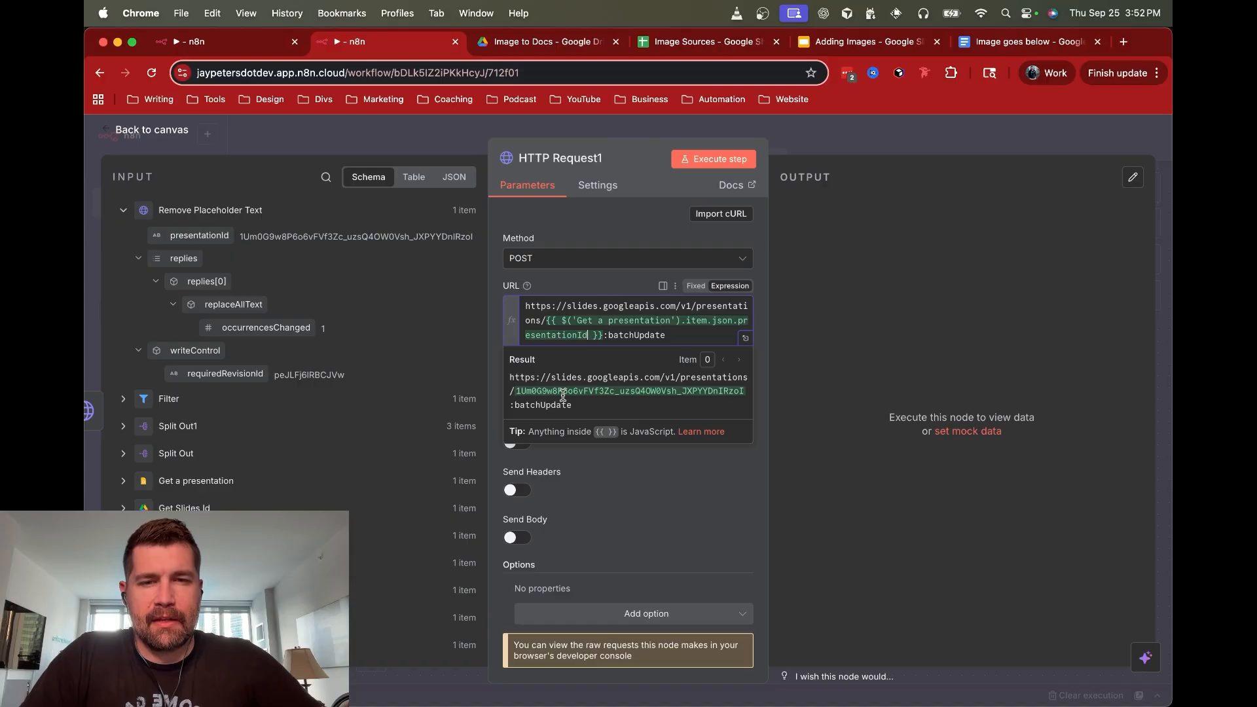
# Copy the createImage JSON body from the HTTP Request1 node in the reference Insert Image to Docs workflow, and return to the new workflow
pyautogui.click(211, 46)
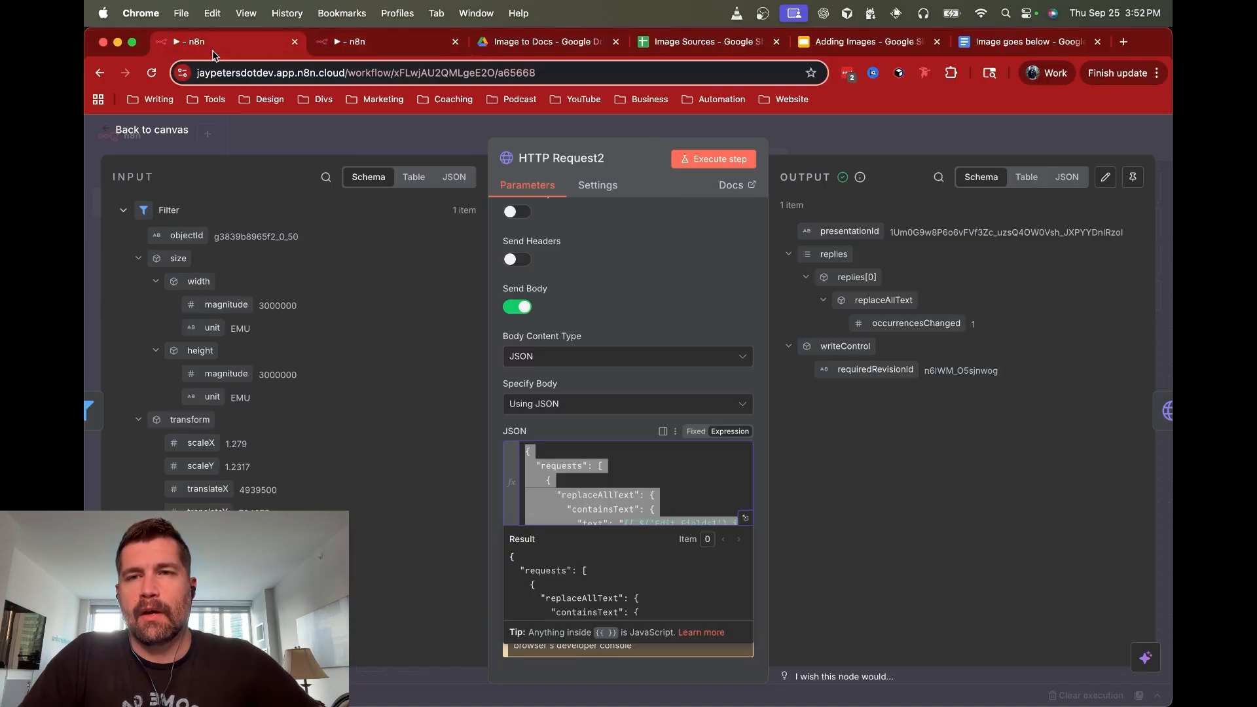
pyautogui.click(655, 282)
pyautogui.click(829, 132)
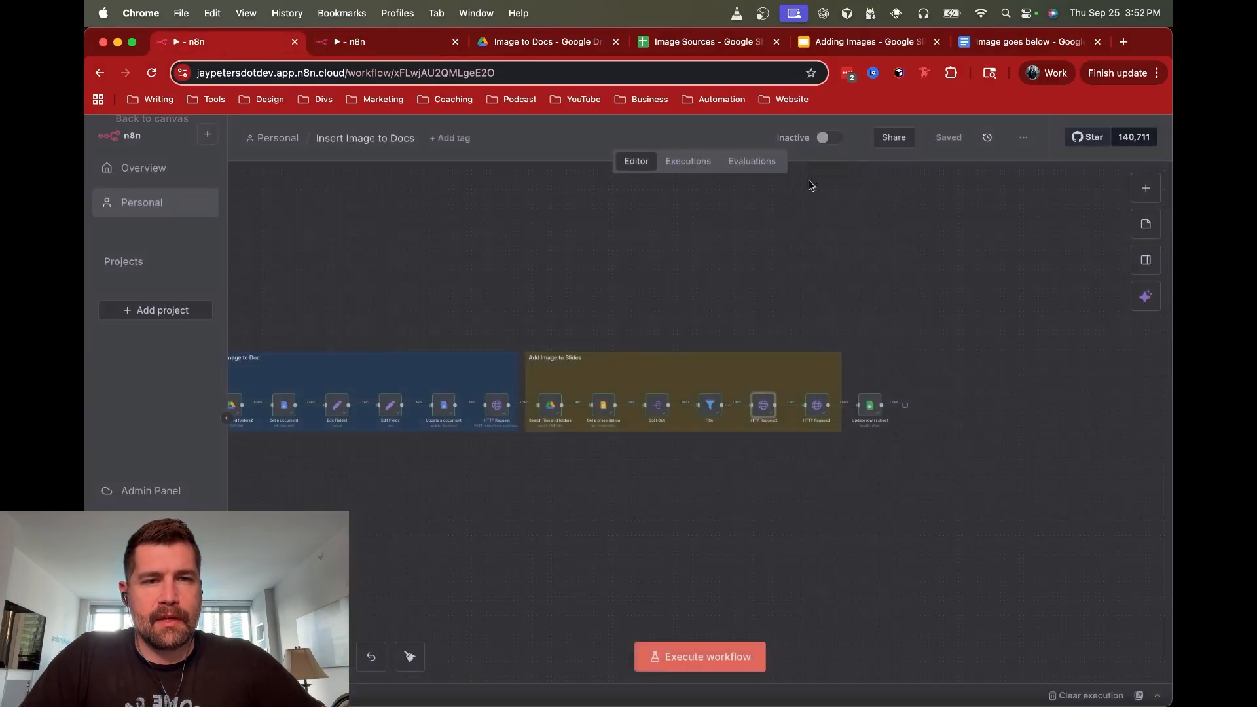
pyautogui.doubleClick(824, 411)
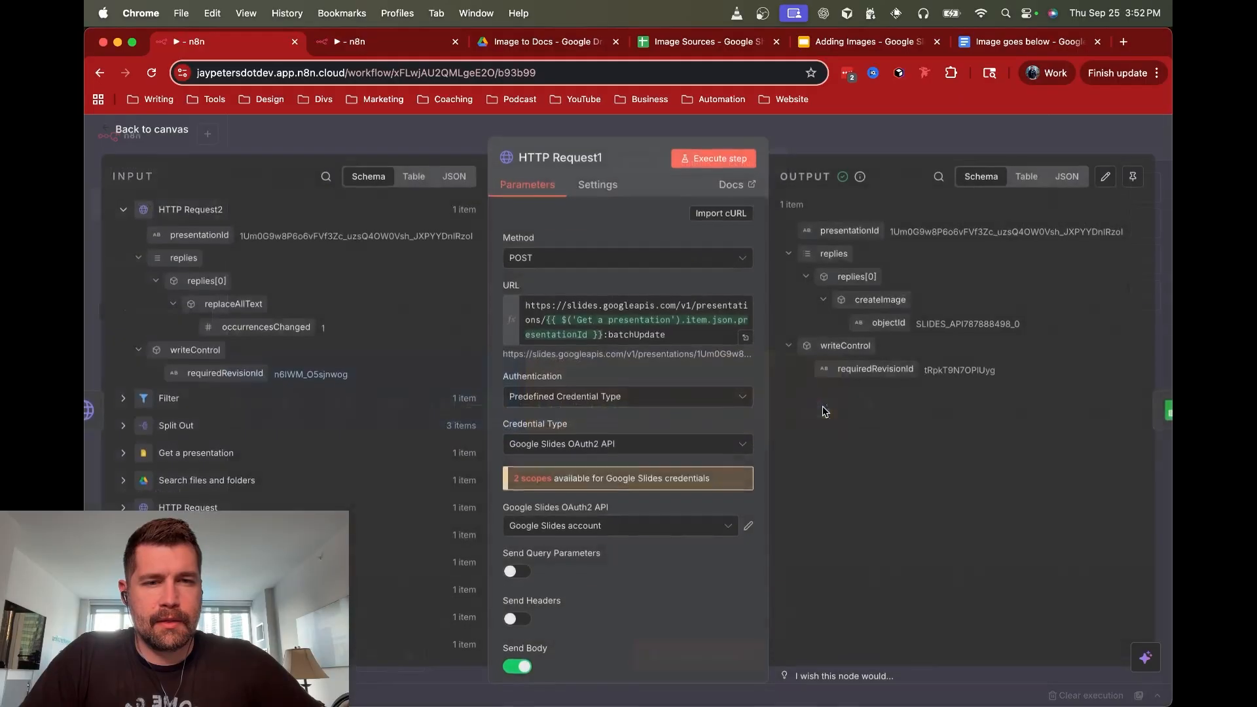
pyautogui.click(605, 313)
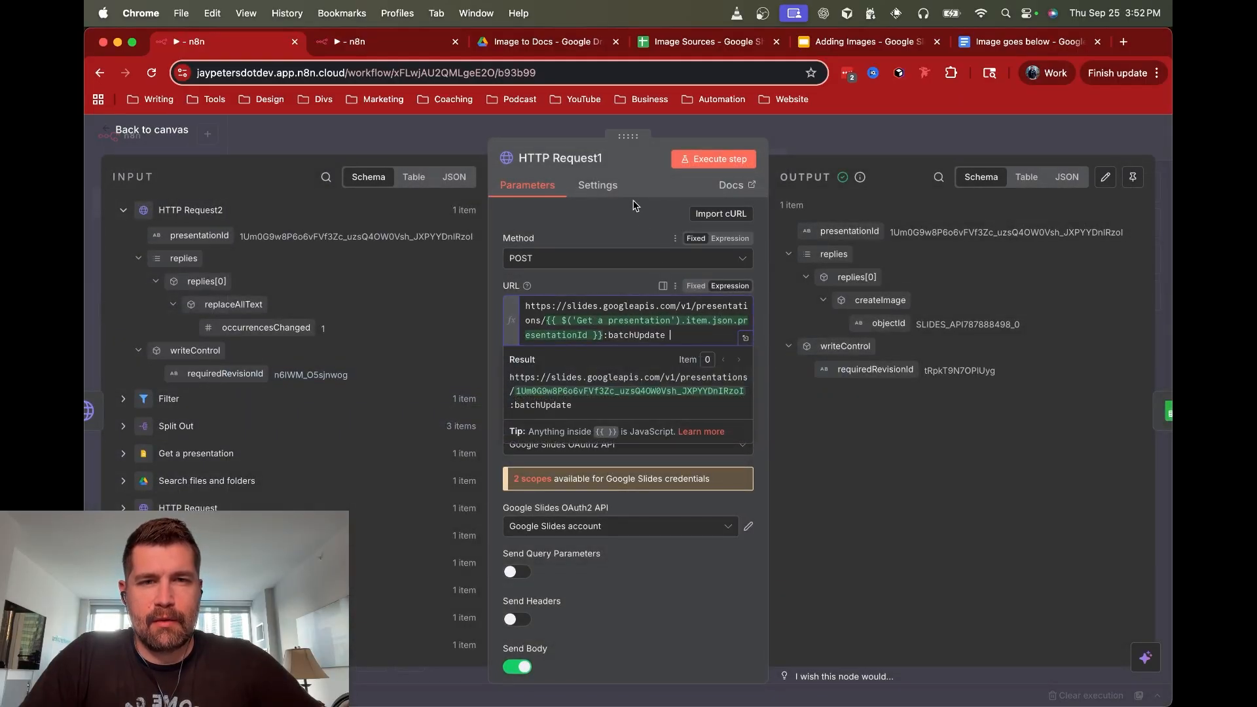
pyautogui.click(844, 205)
pyautogui.scroll(-6, 612, 386)
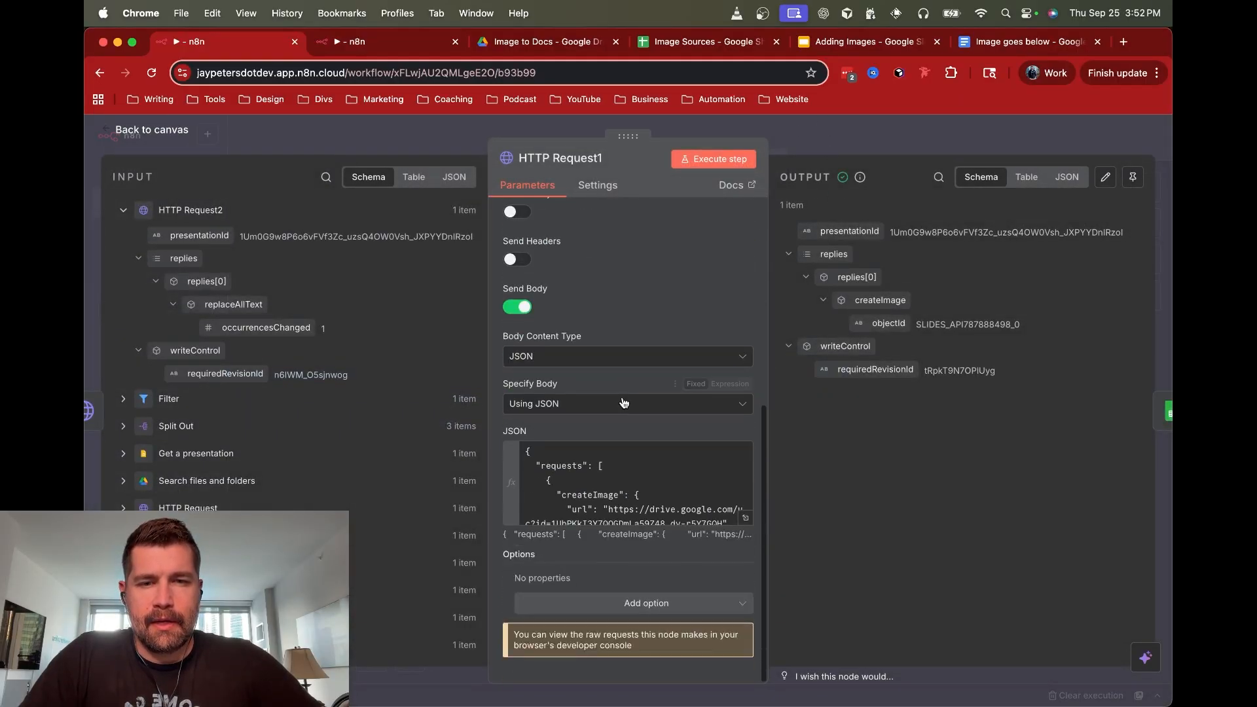
pyautogui.click(610, 487)
pyautogui.press('super+a')
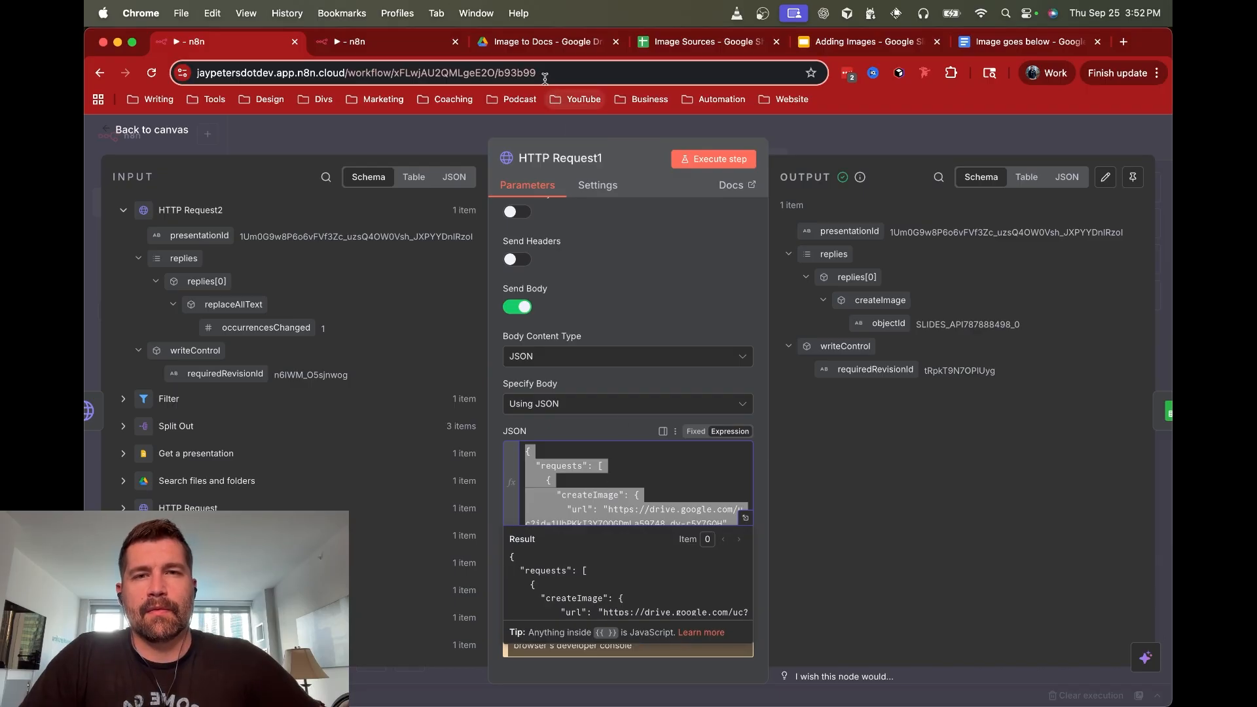
pyautogui.click(386, 41)
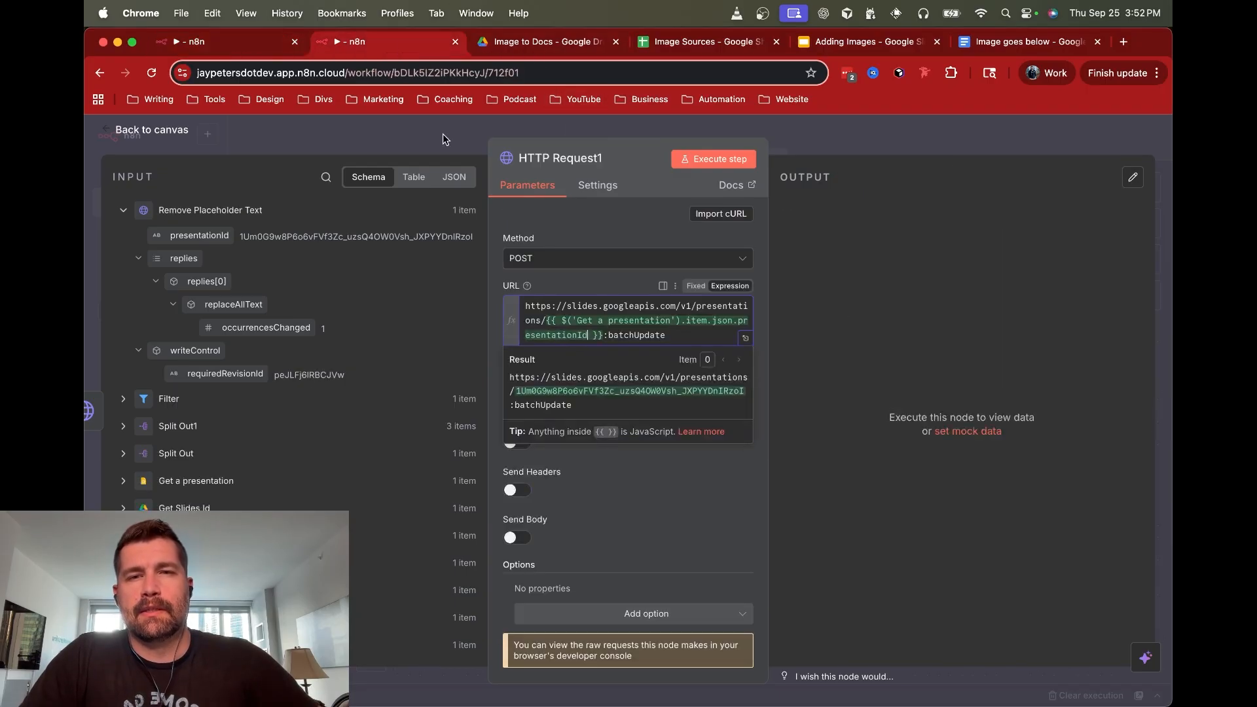
# Set the new request's authentication to Predefined Credential Type with Google Slides OAuth2 API as the credential type
pyautogui.click(867, 291)
pyautogui.click(597, 398)
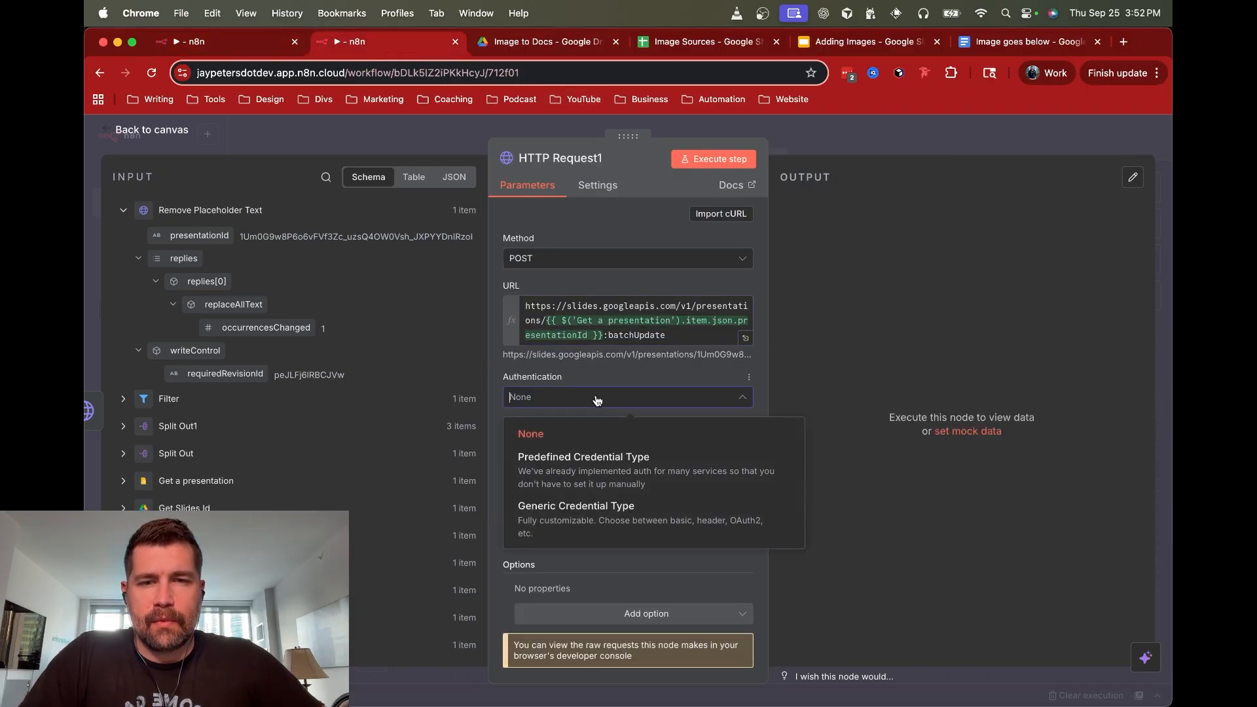
pyautogui.click(573, 464)
pyautogui.click(552, 447)
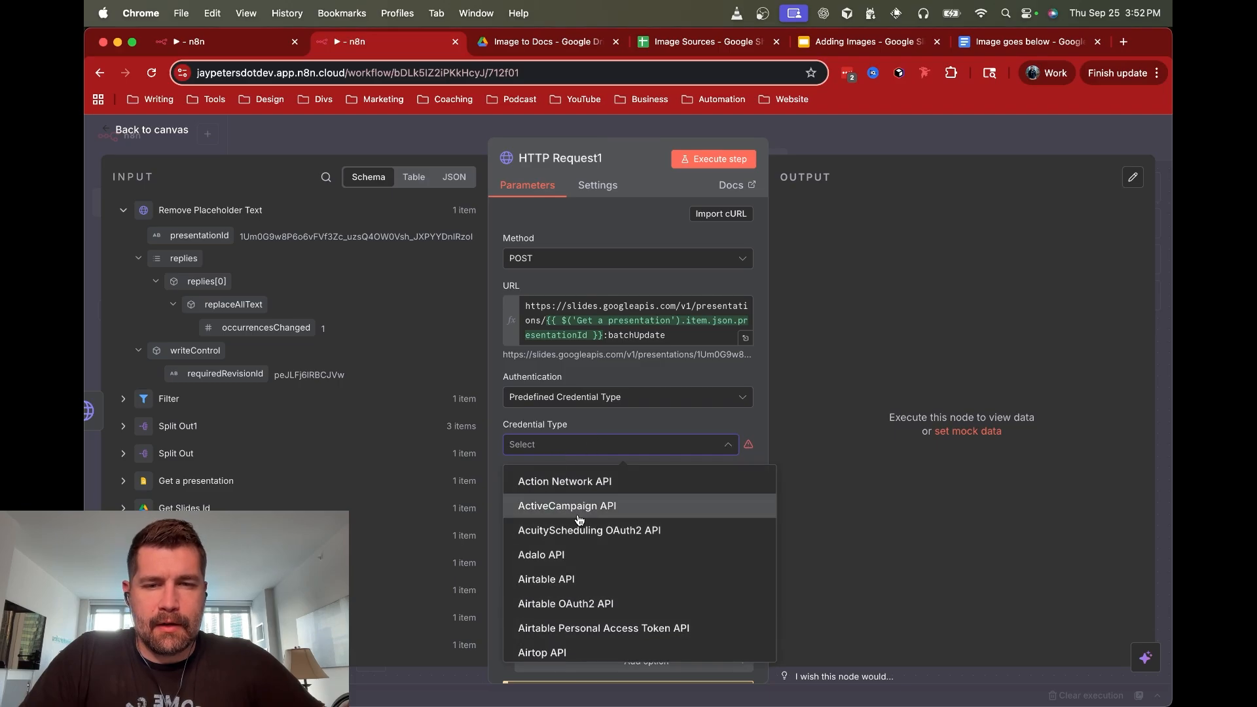
pyautogui.write('slid')
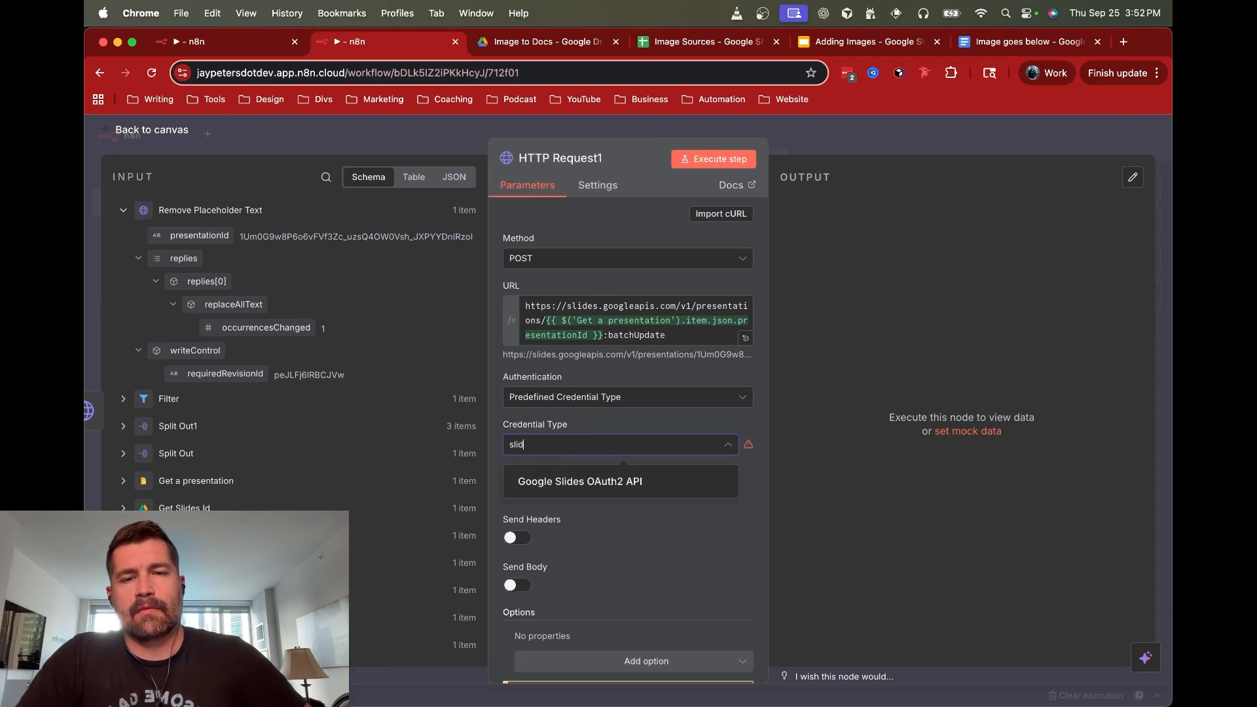
pyautogui.click(583, 483)
pyautogui.scroll(-2, 591, 459)
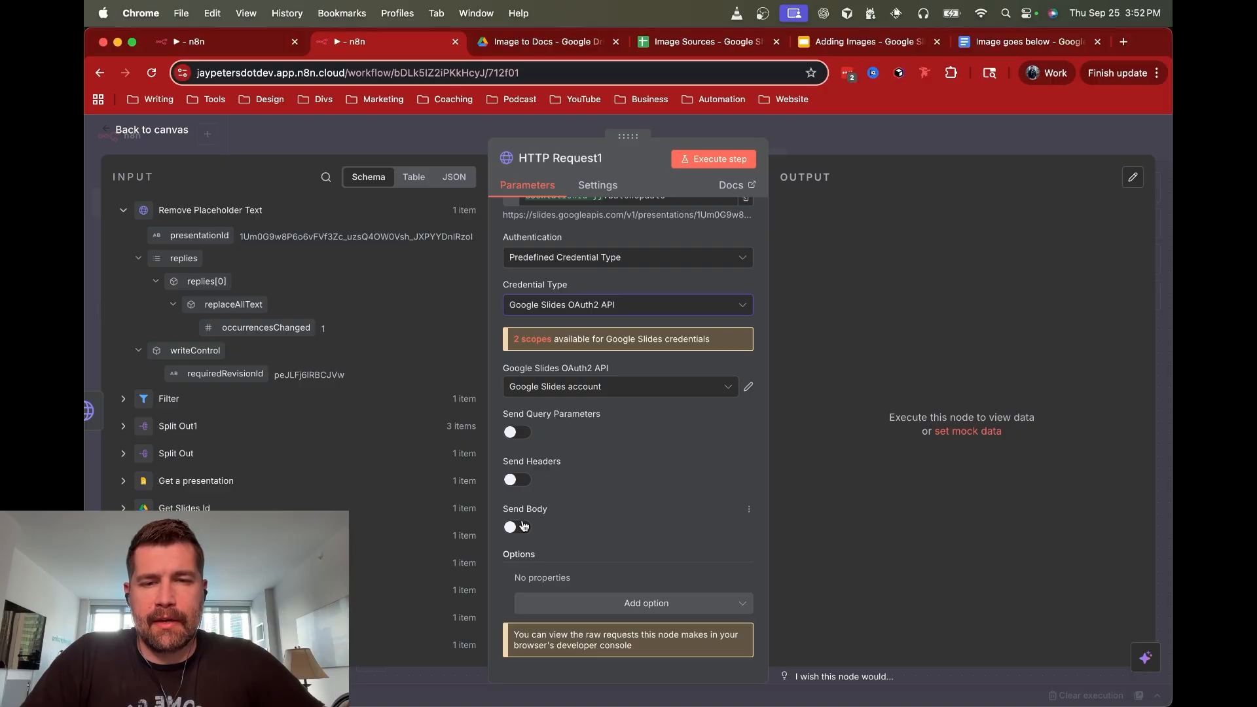
# Enable the request body, specify it using JSON, and paste in the copied createImage request
pyautogui.click(517, 527)
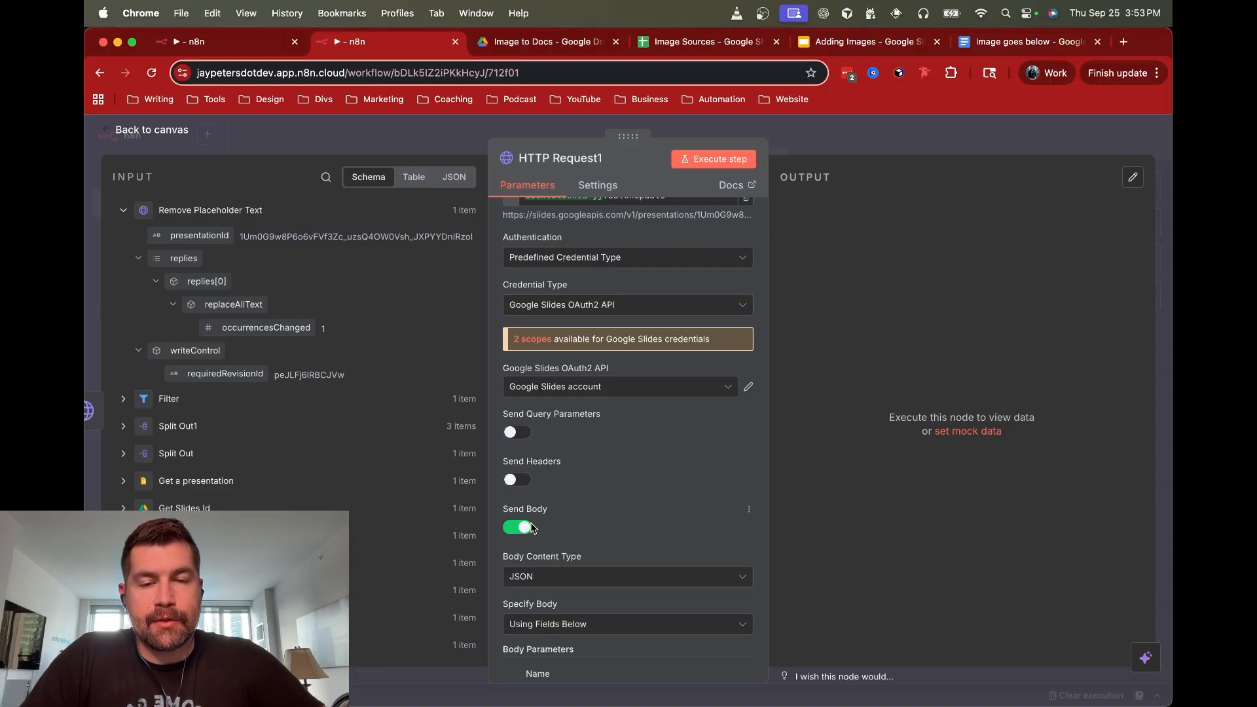
pyautogui.scroll(-2, 621, 507)
pyautogui.scroll(-3, 621, 507)
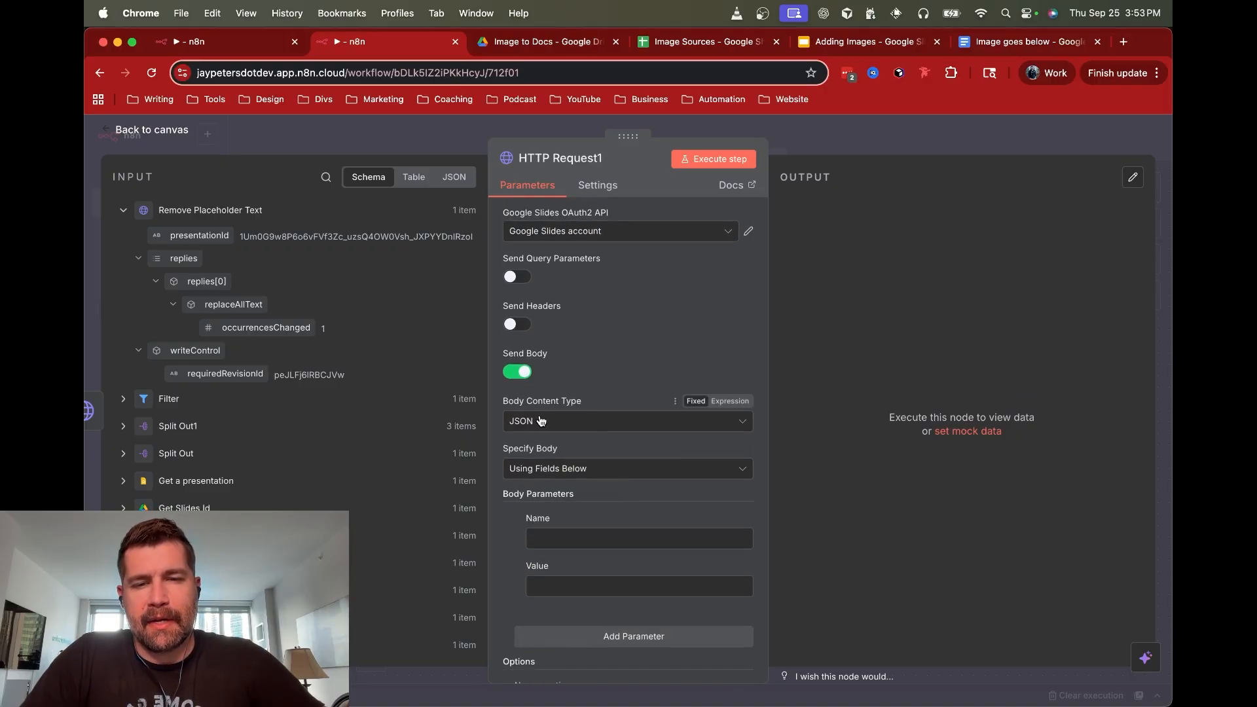
pyautogui.scroll(-2, 543, 419)
pyautogui.click(568, 377)
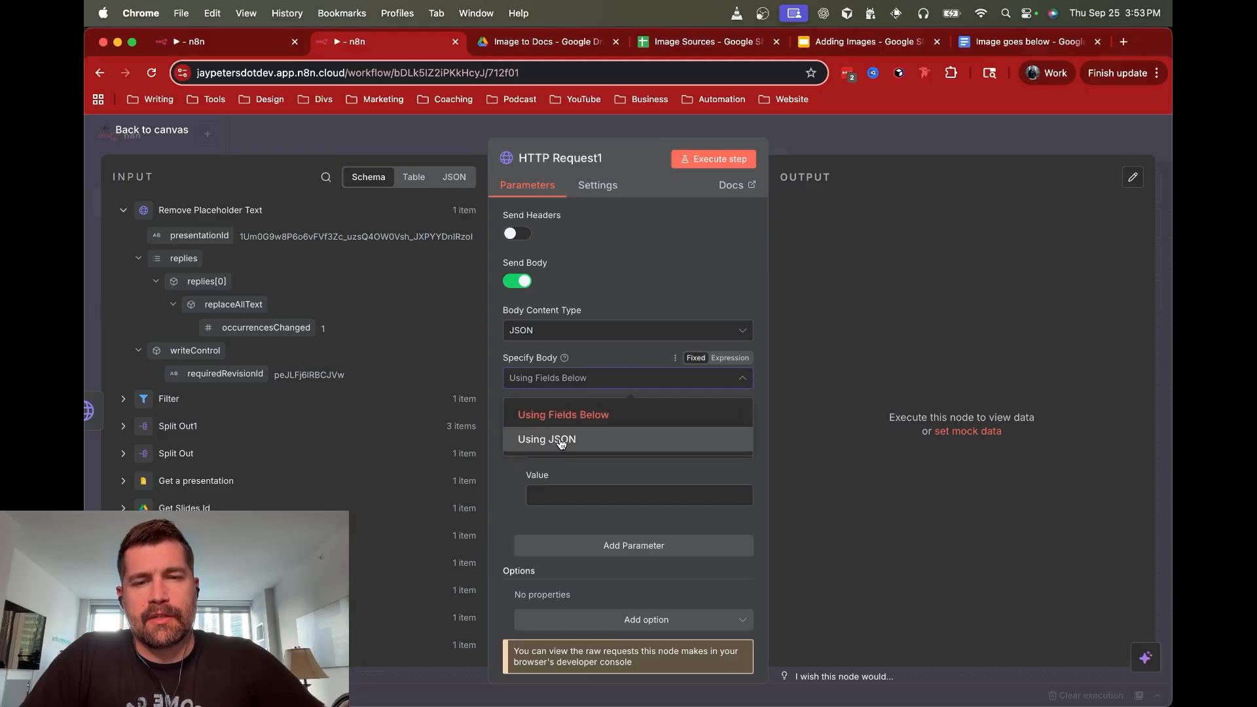
pyautogui.click(564, 440)
pyautogui.click(567, 490)
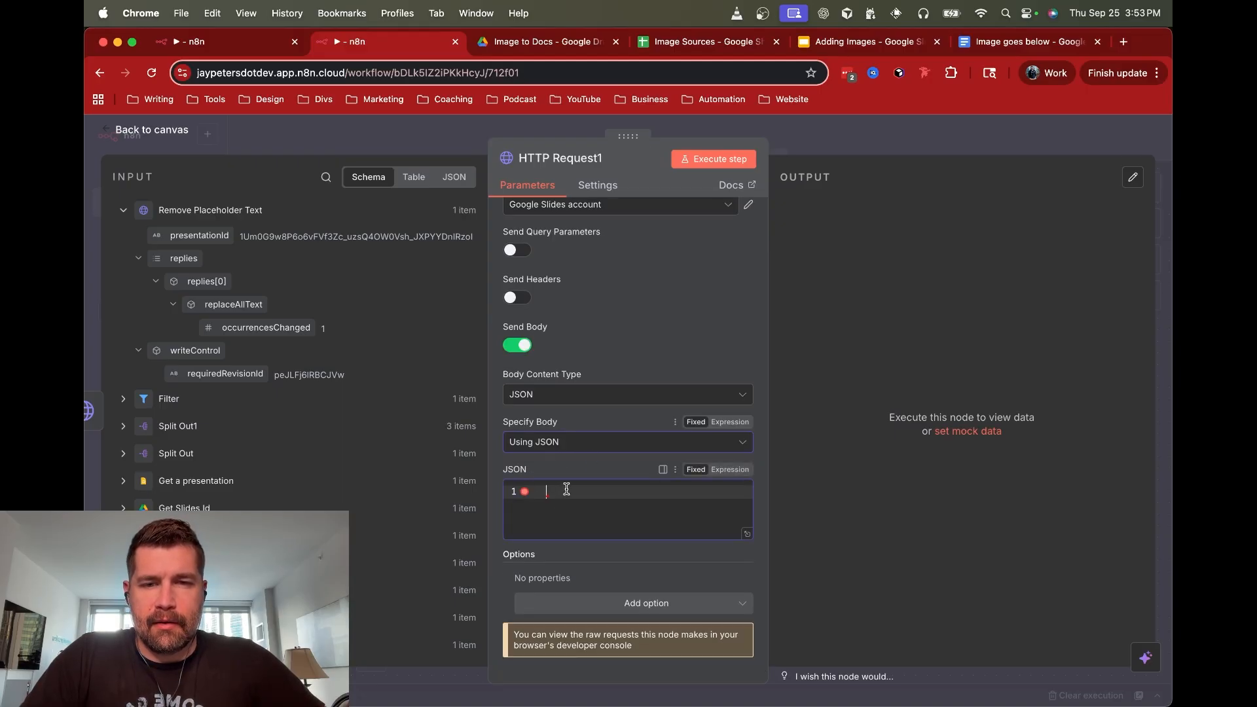
pyautogui.press('super+v')
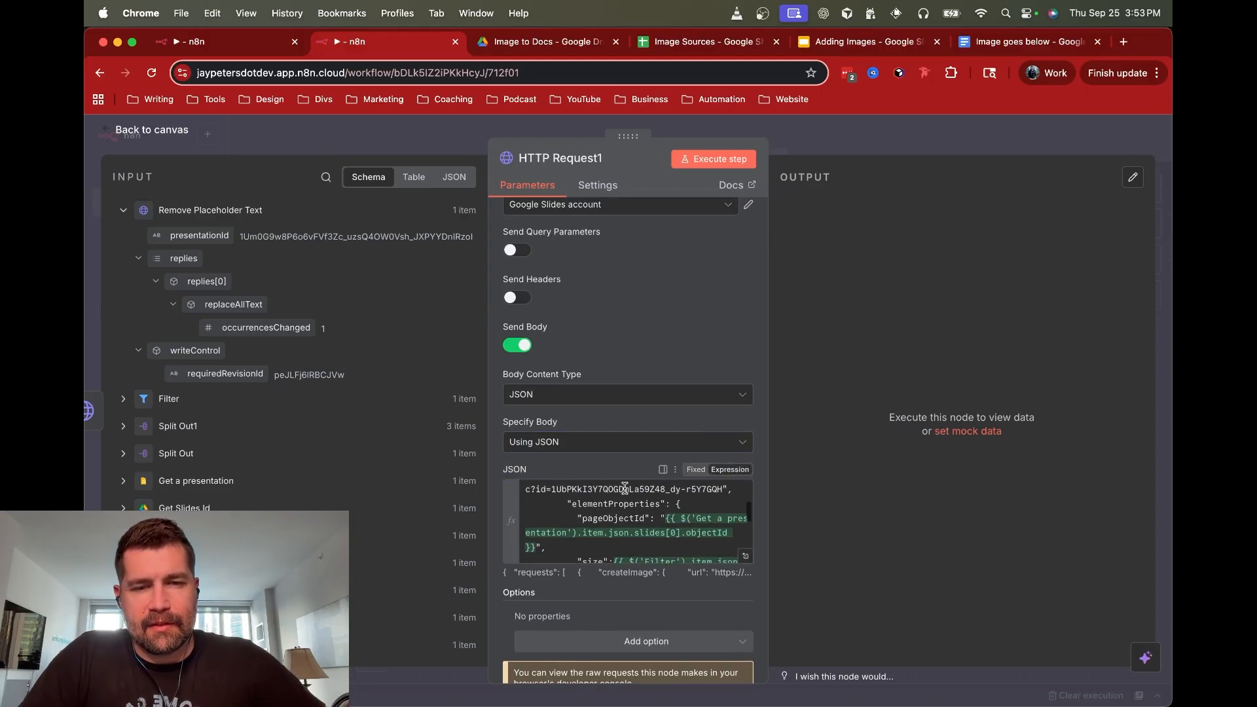
pyautogui.scroll(-3, 625, 489)
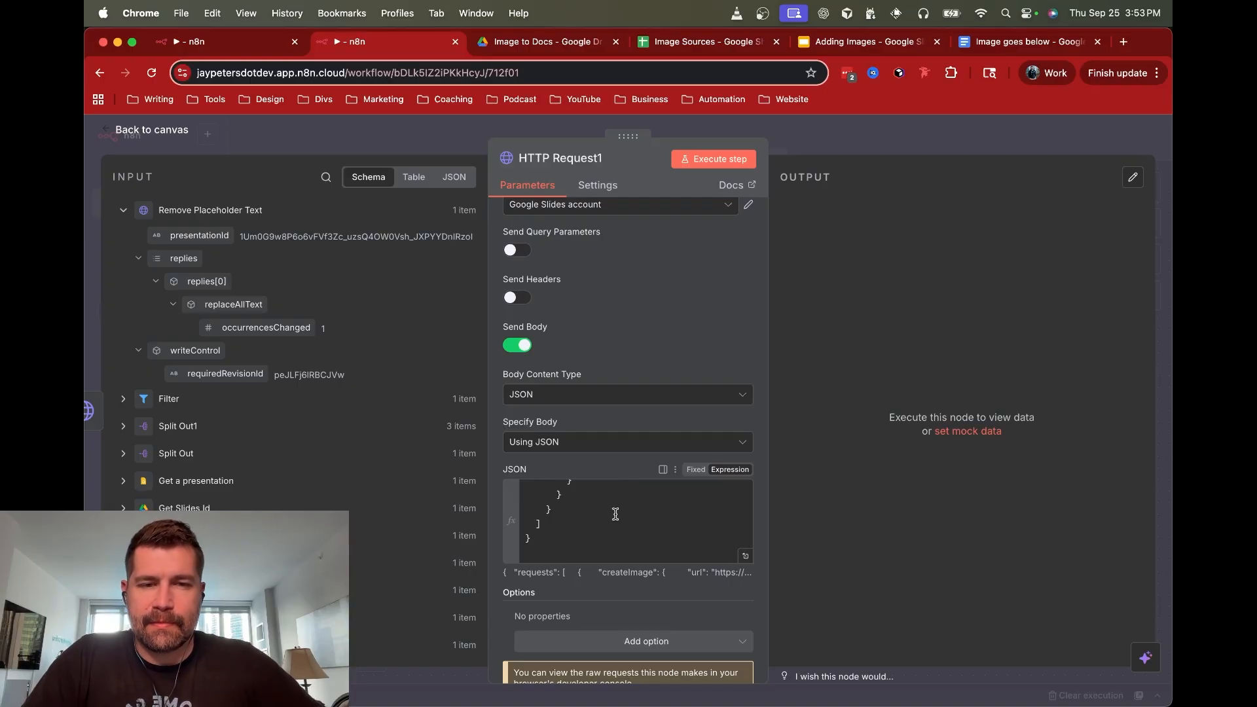
# Replace the hard-coded Drive file ID in the createImage URL with the id field from the Get Image Id node
pyautogui.click(746, 556)
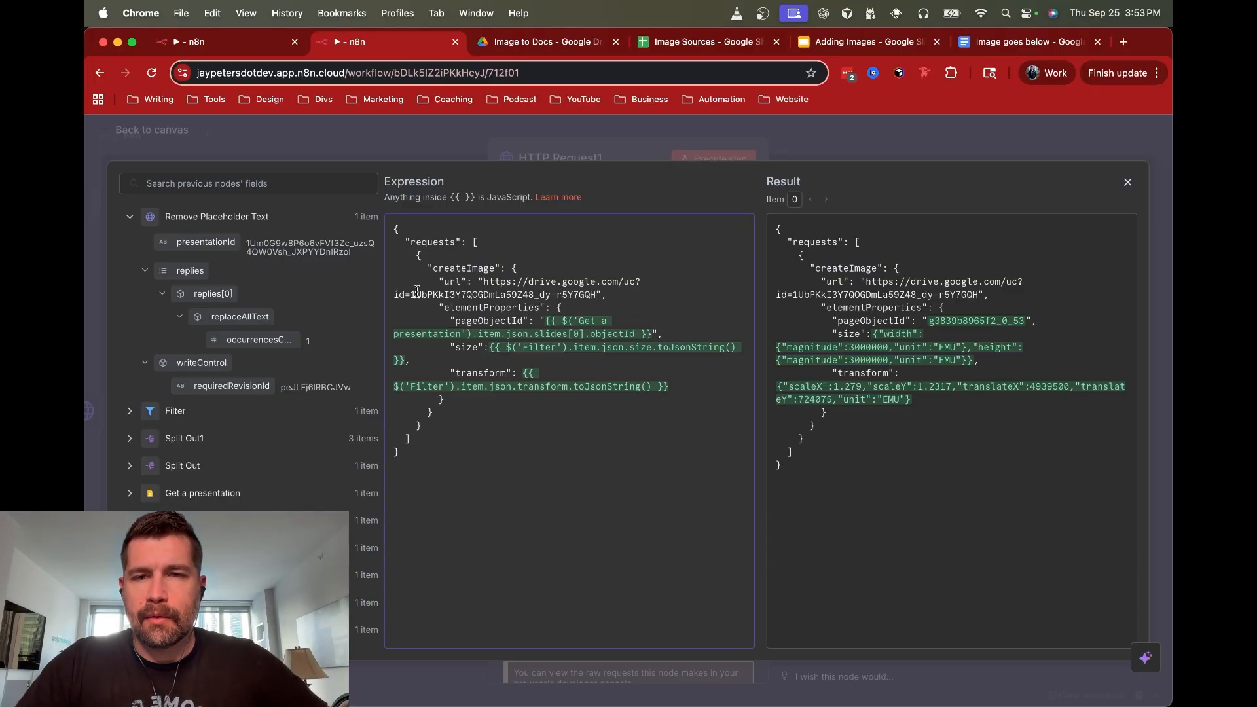
pyautogui.moveTo(411, 295); pyautogui.dragTo(597, 295)
pyautogui.press('BackSpace')
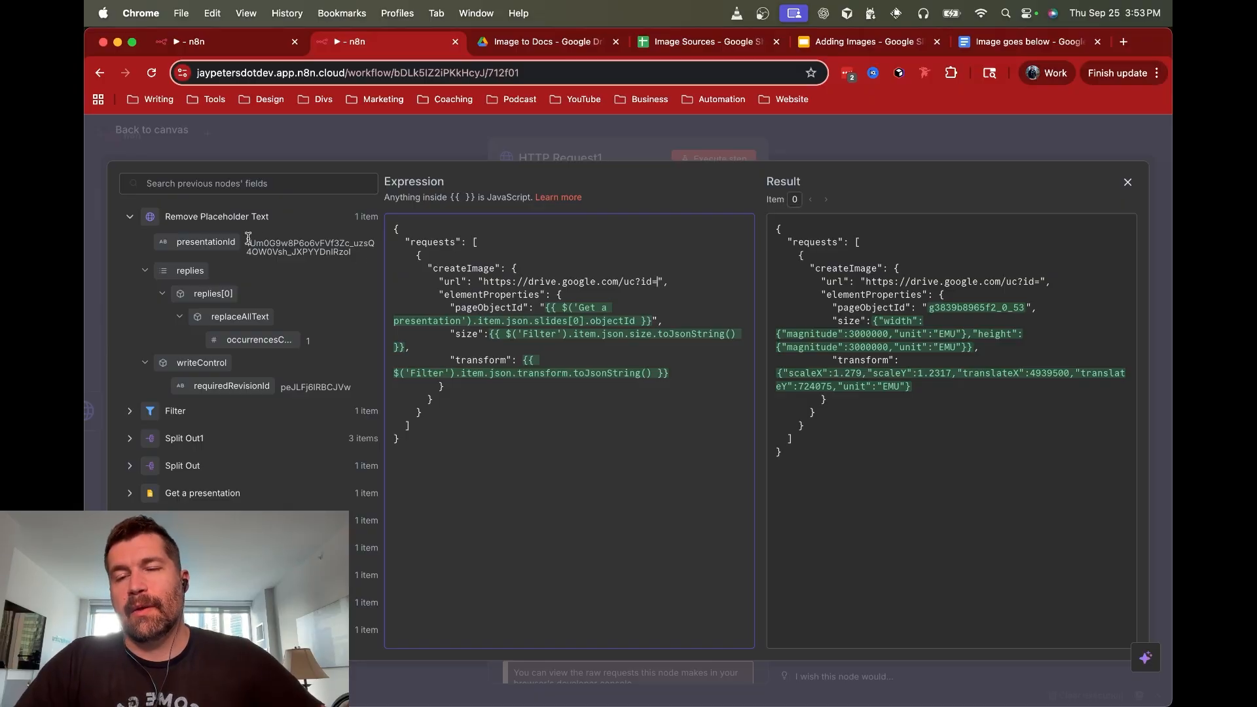
pyautogui.click(130, 218)
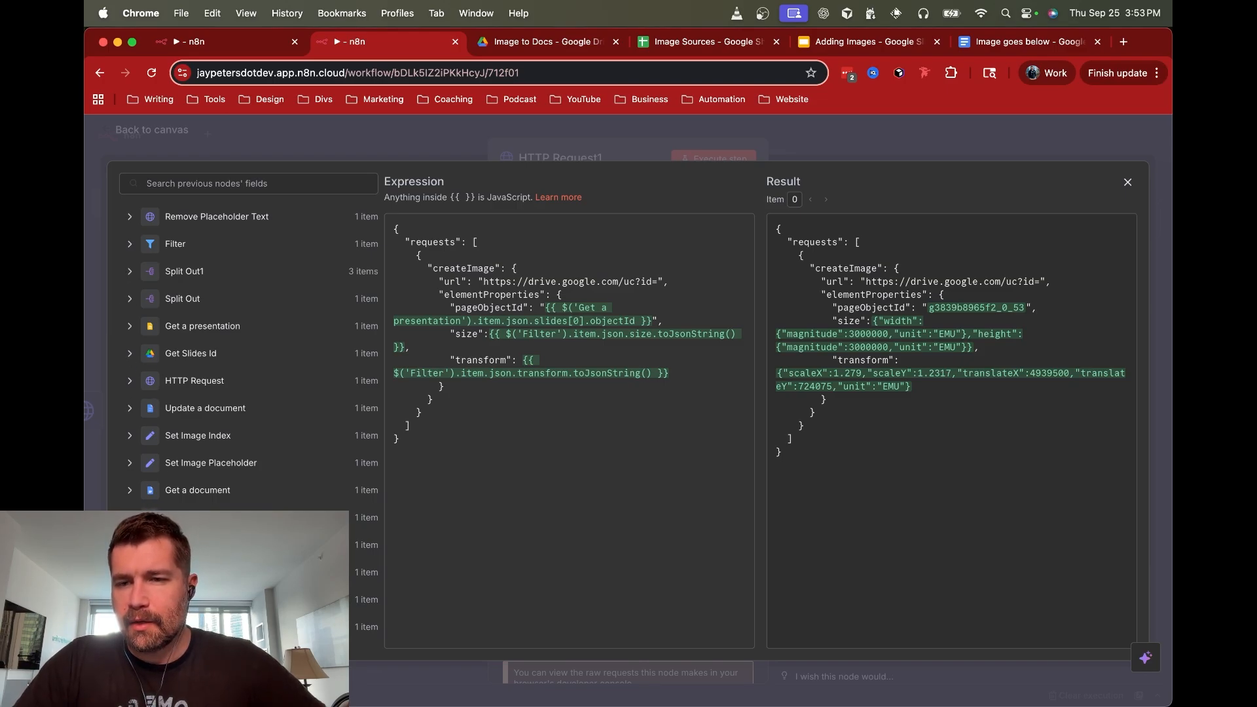
pyautogui.click(129, 573)
pyautogui.scroll(-3, 275, 429)
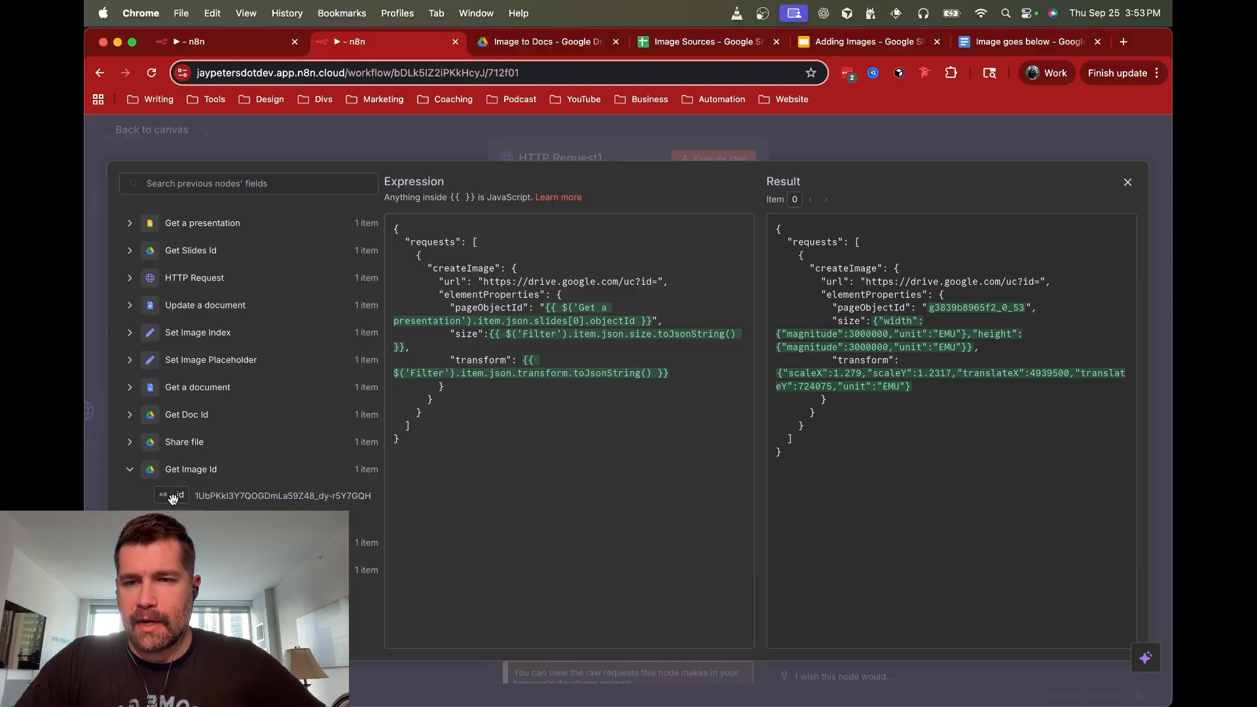
pyautogui.moveTo(173, 499); pyautogui.dragTo(660, 285)
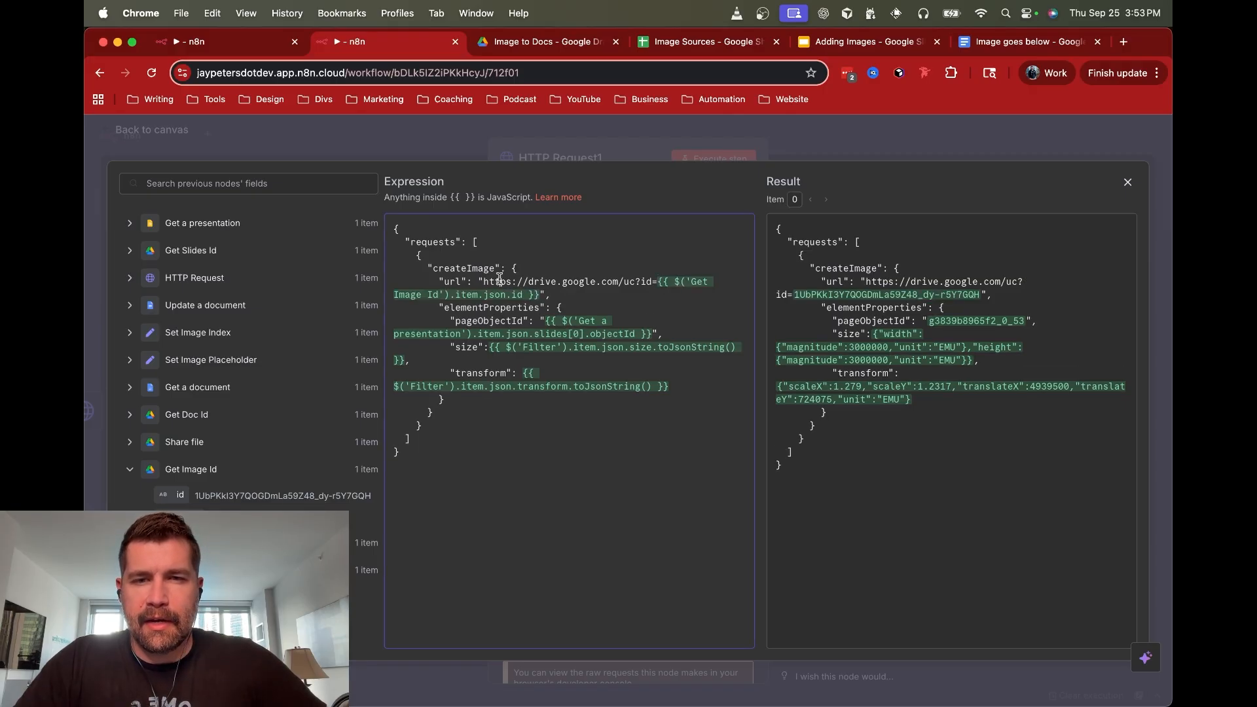
pyautogui.moveTo(481, 281); pyautogui.dragTo(654, 279)
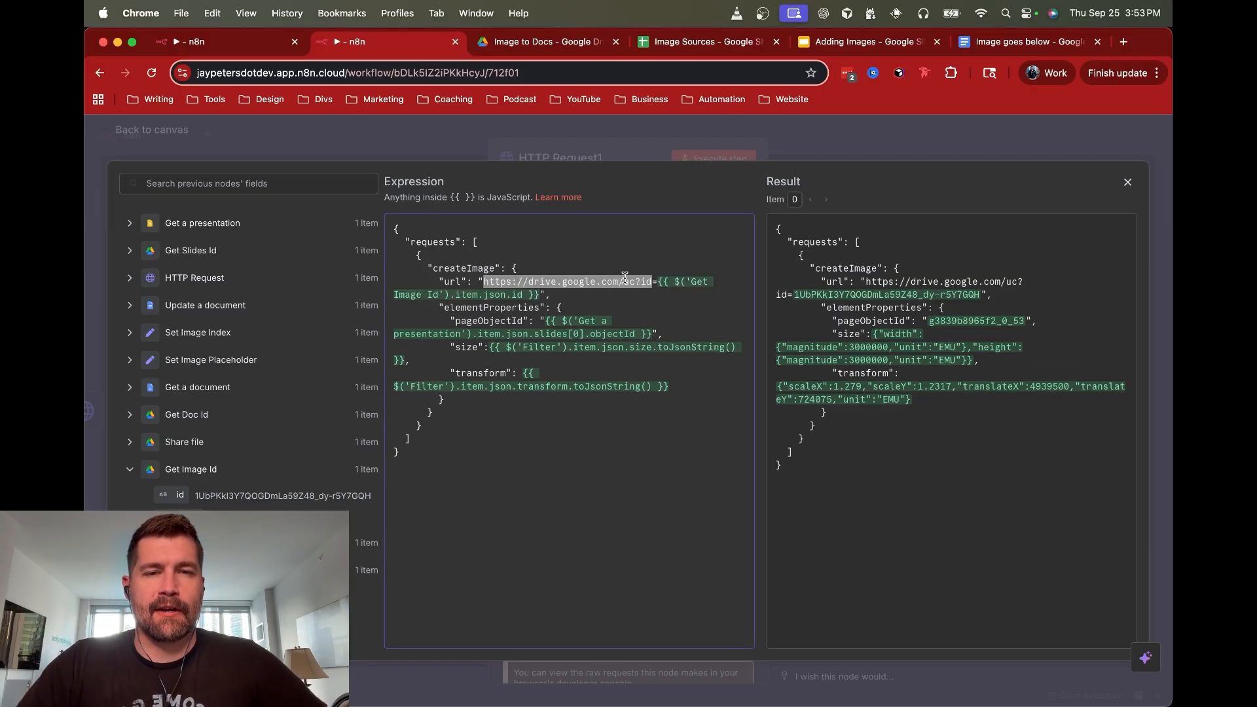
pyautogui.click(658, 283)
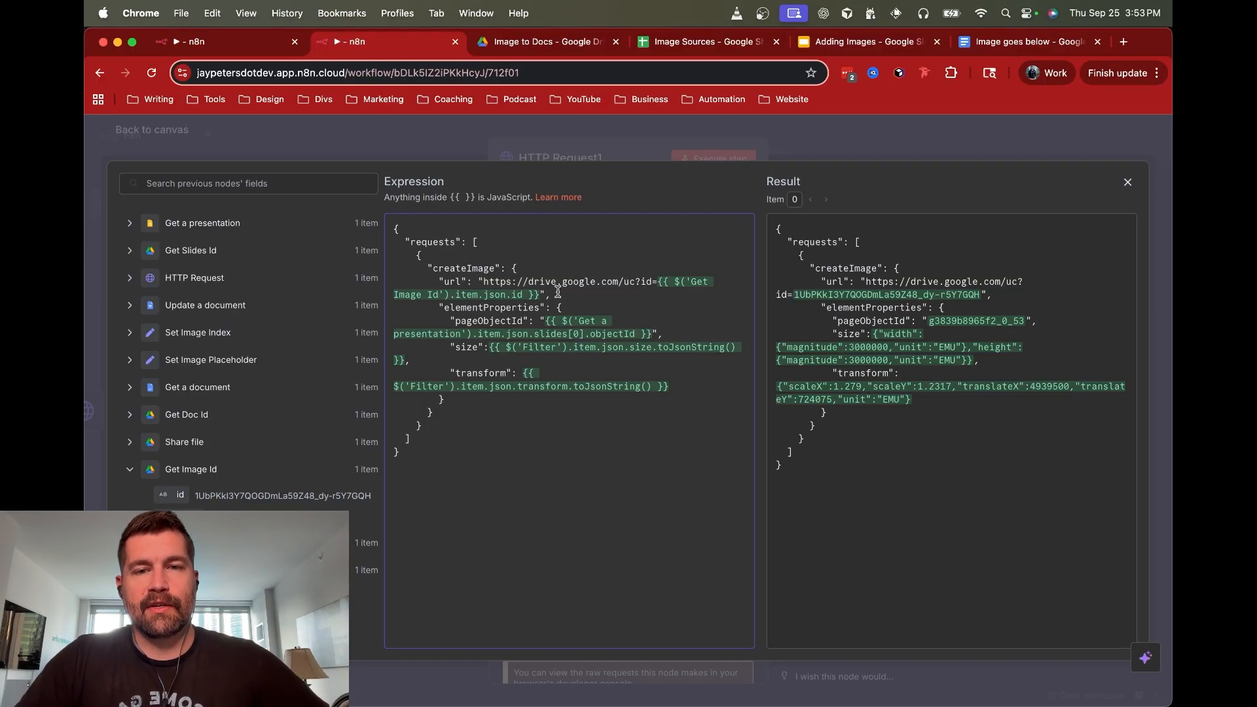
pyautogui.click(598, 302)
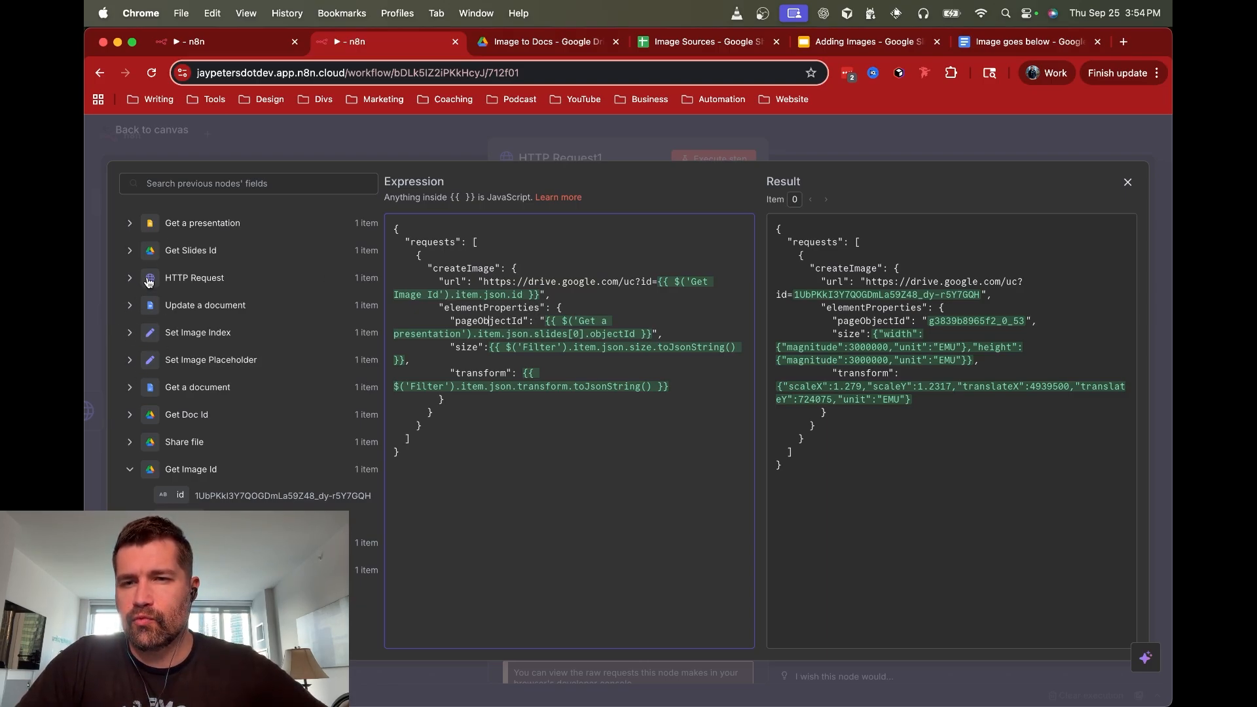
# Reopen the JSON body's expression editor and expand the Filter node's output fields
pyautogui.click(710, 147)
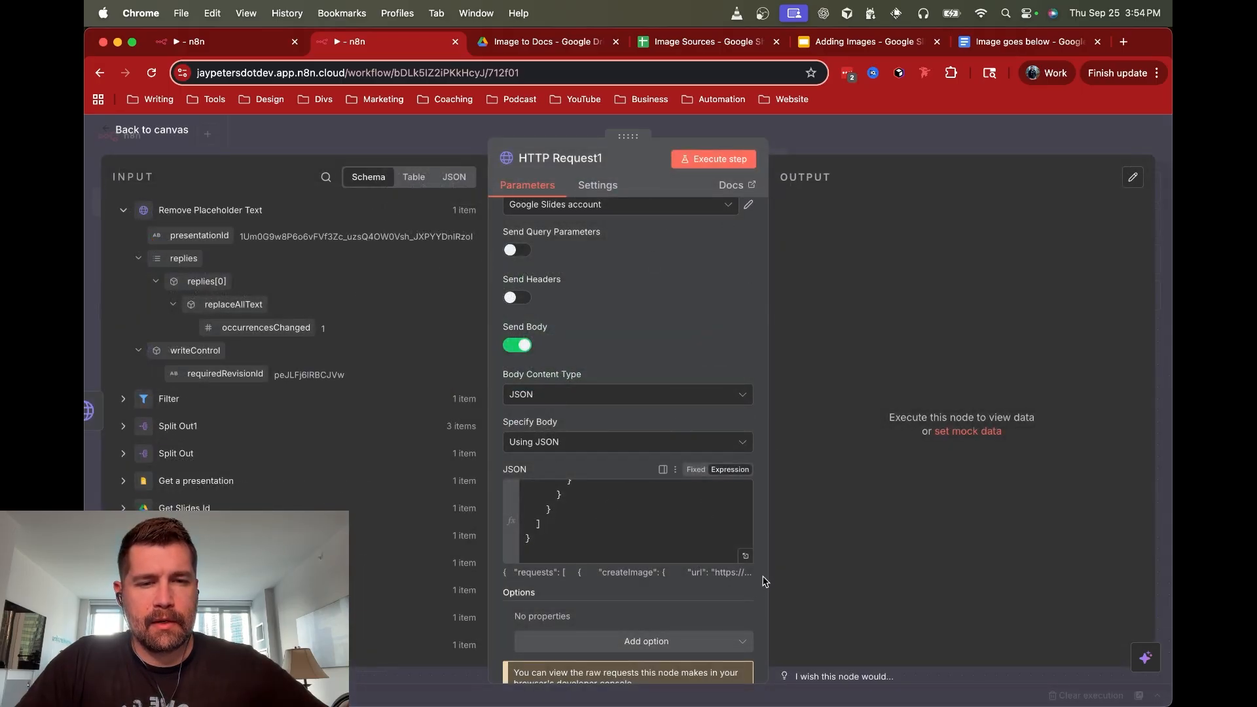
pyautogui.click(746, 557)
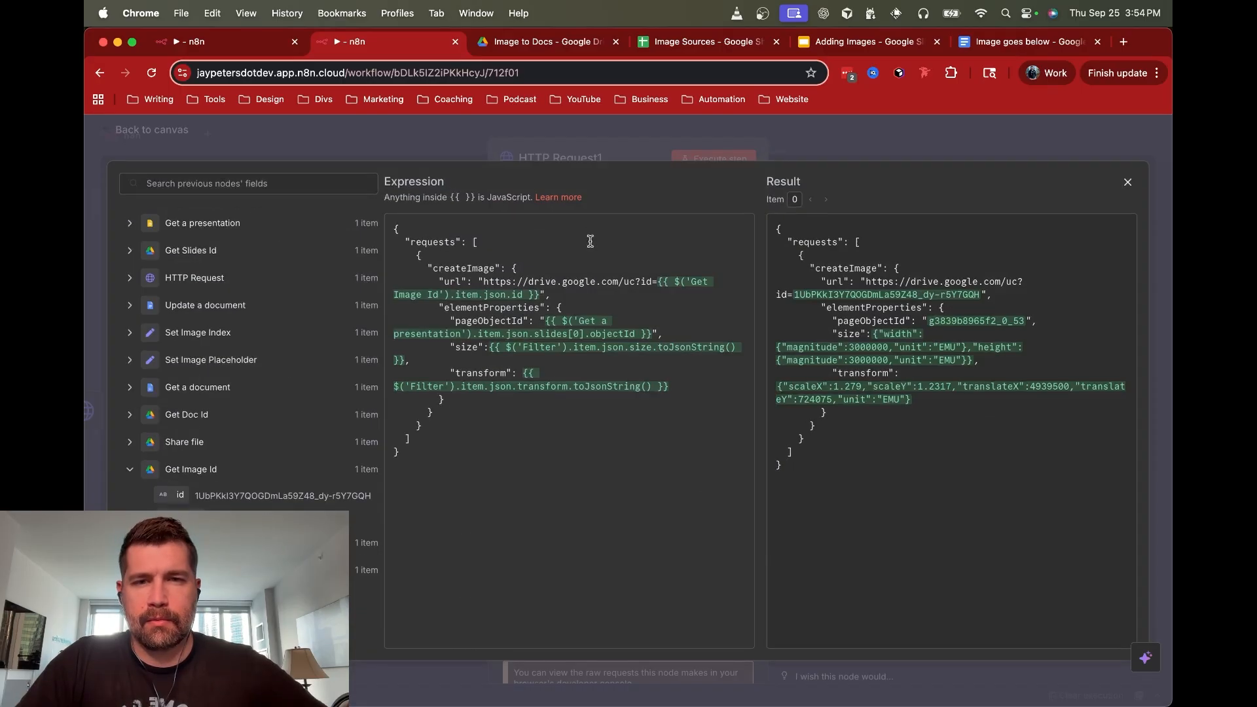
pyautogui.click(129, 223)
pyautogui.click(129, 223)
pyautogui.scroll(2, 128, 236)
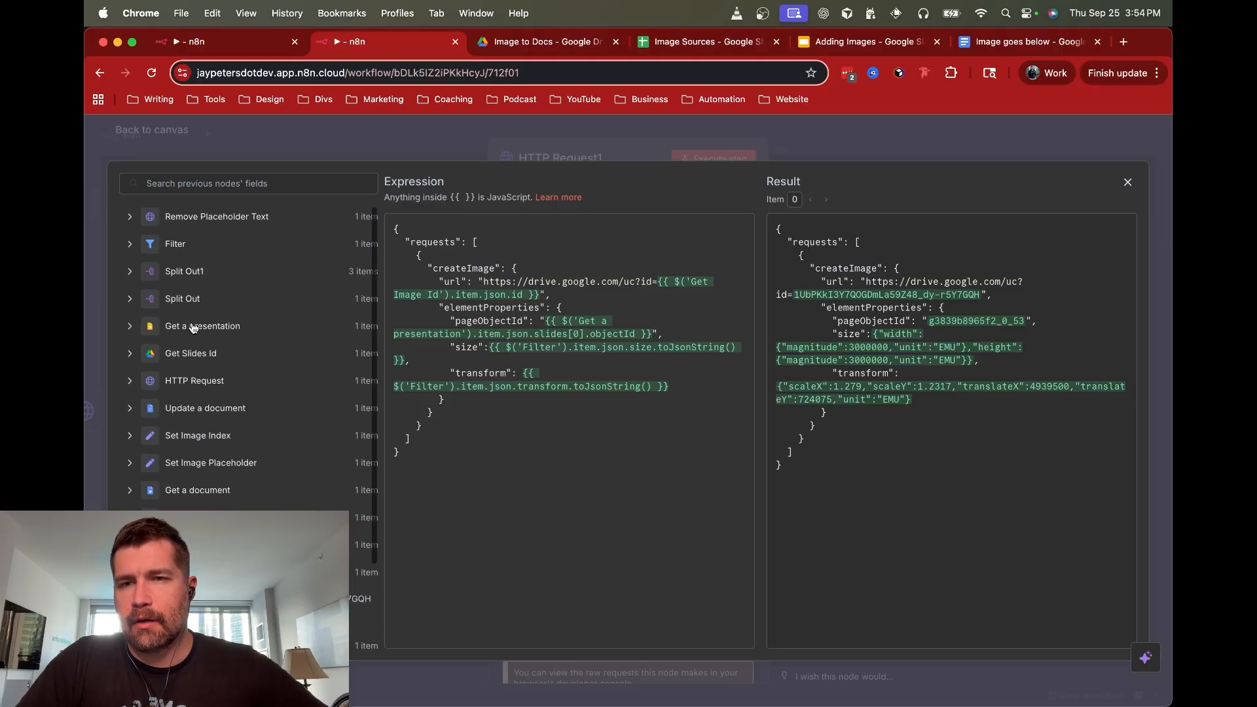
pyautogui.click(128, 244)
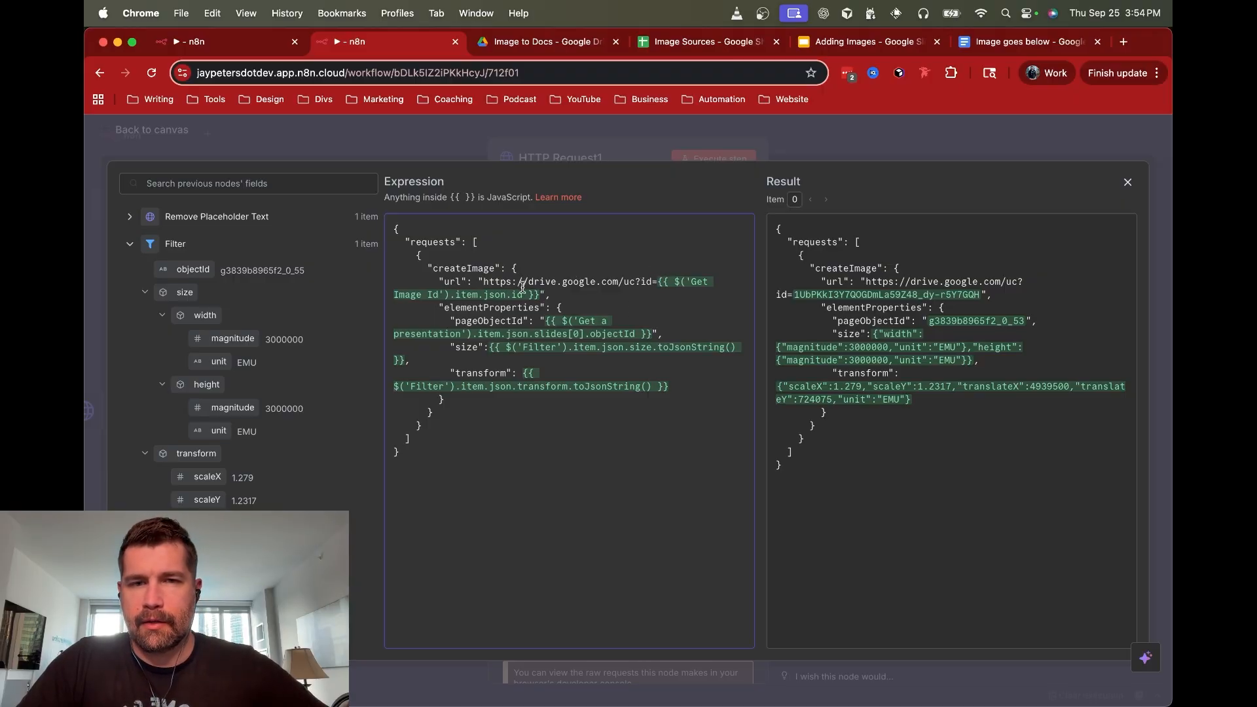
pyautogui.doubleClick(541, 293)
pyautogui.press('BackSpace')
pyautogui.press('super+z')
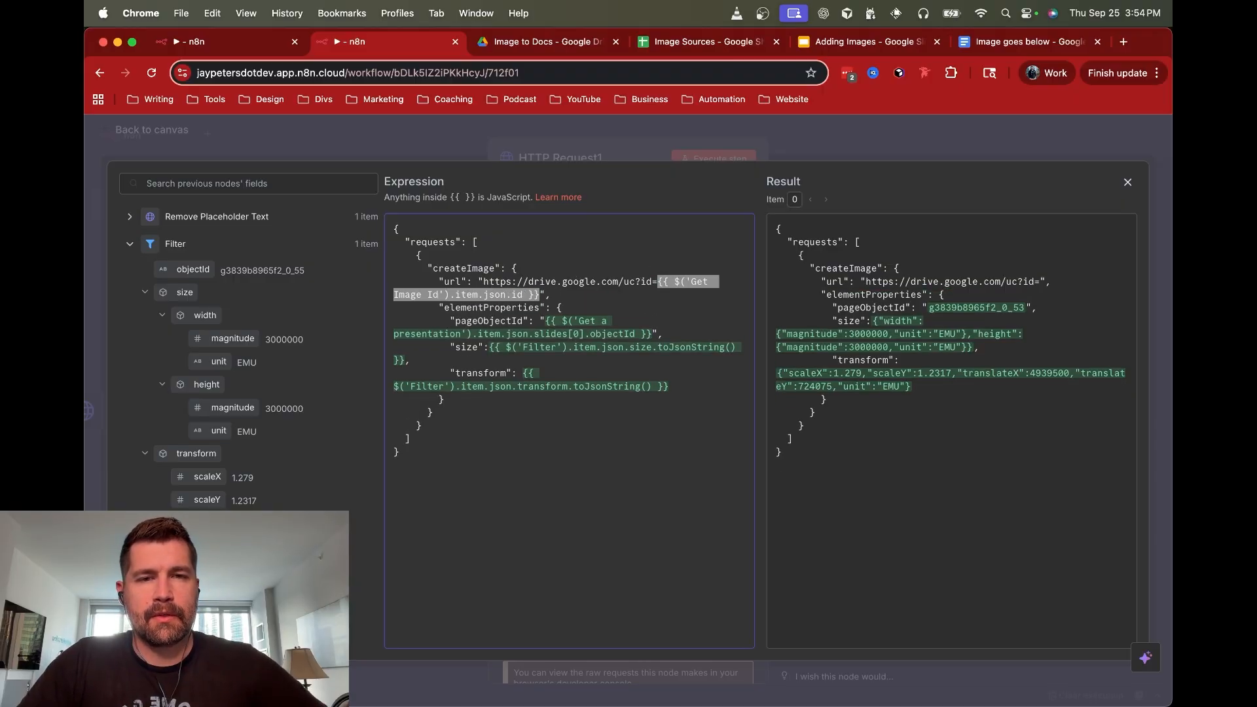
pyautogui.click(513, 310)
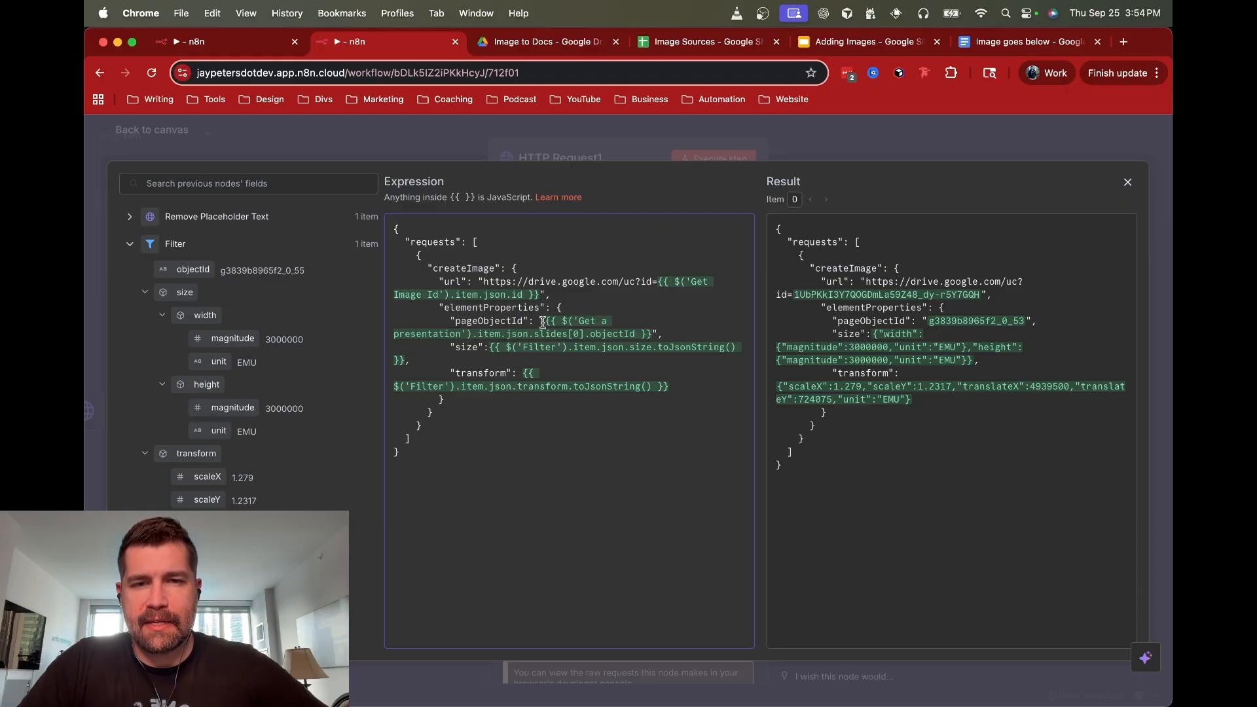
# Replace the pageObjectId expression with the objectId field from the Filter node
pyautogui.doubleClick(651, 334)
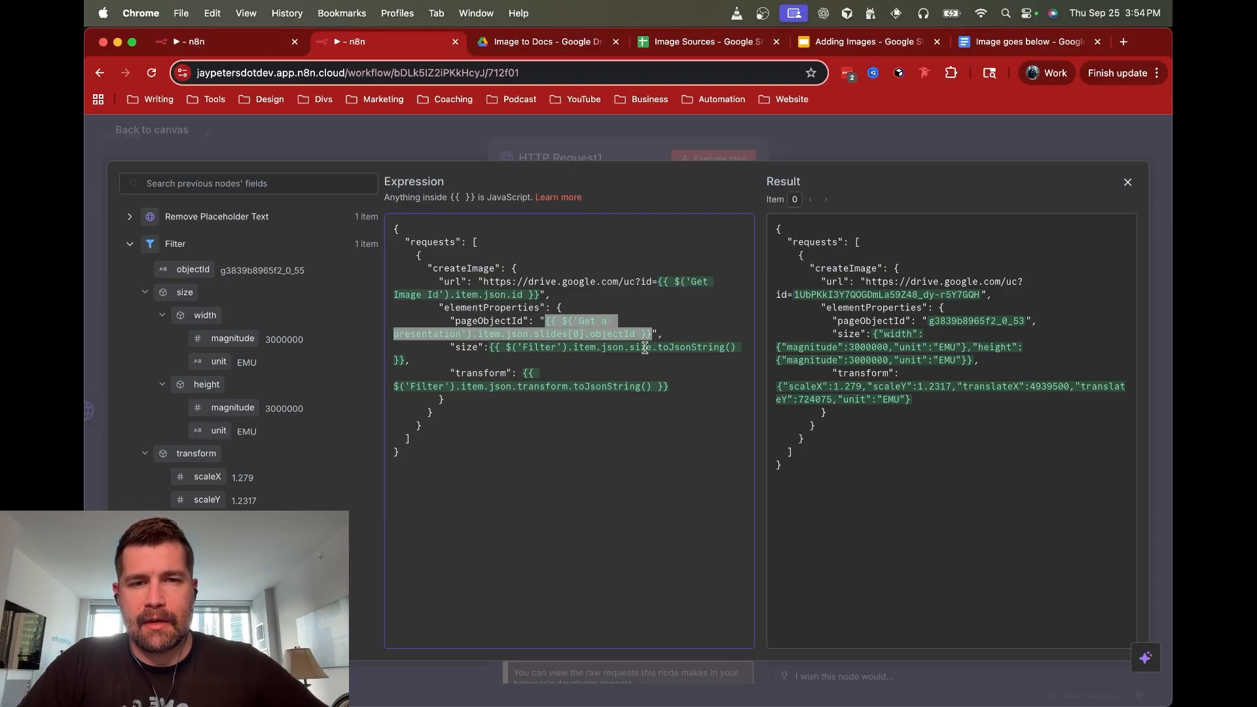
pyautogui.press('BackSpace')
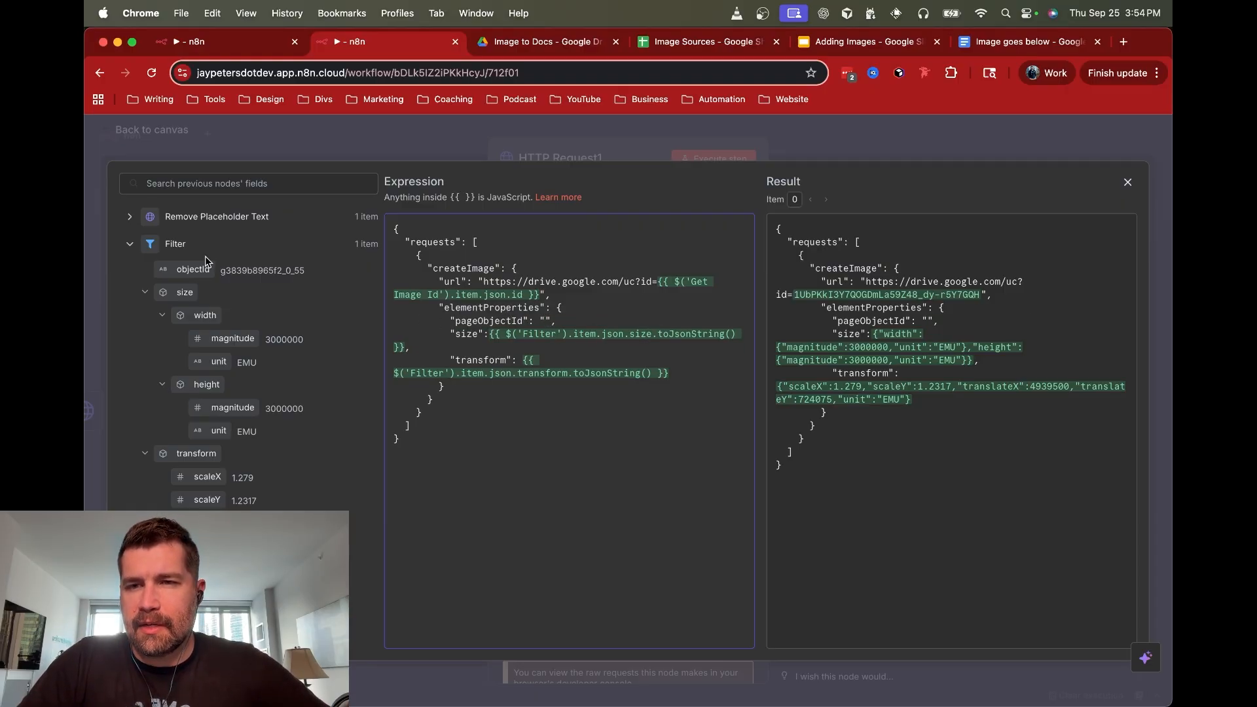
pyautogui.moveTo(184, 270); pyautogui.dragTo(547, 324)
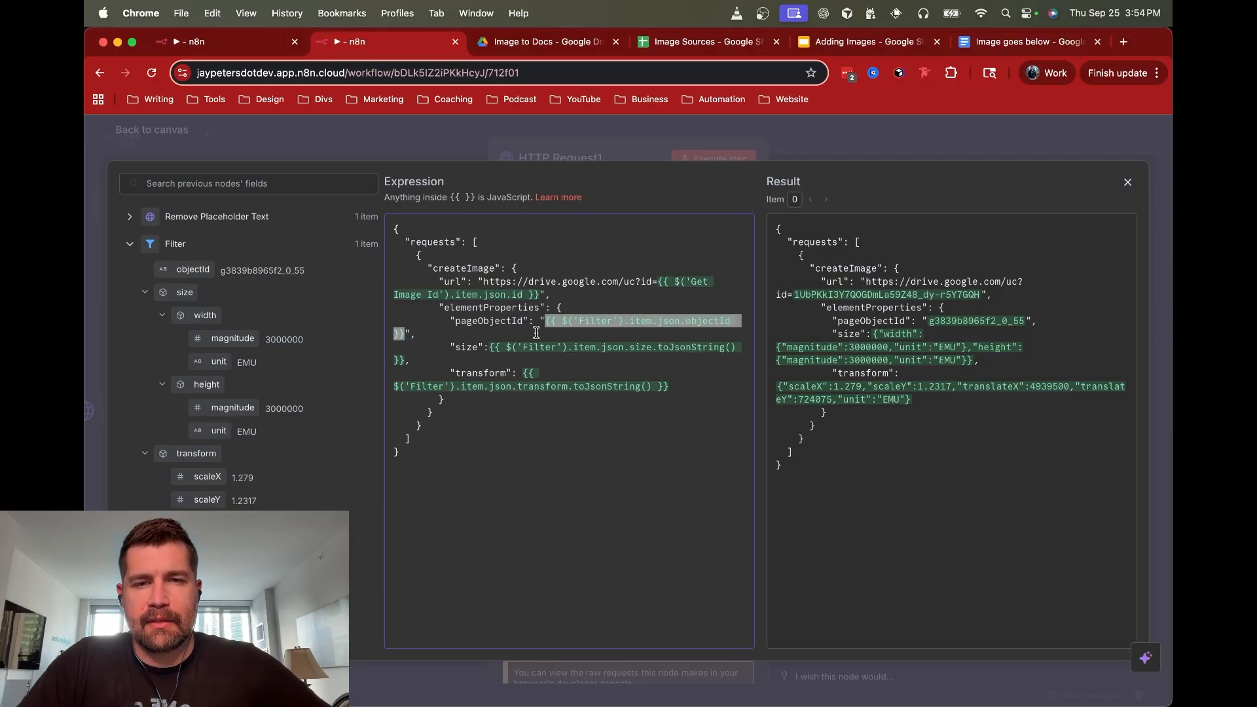
pyautogui.click(536, 333)
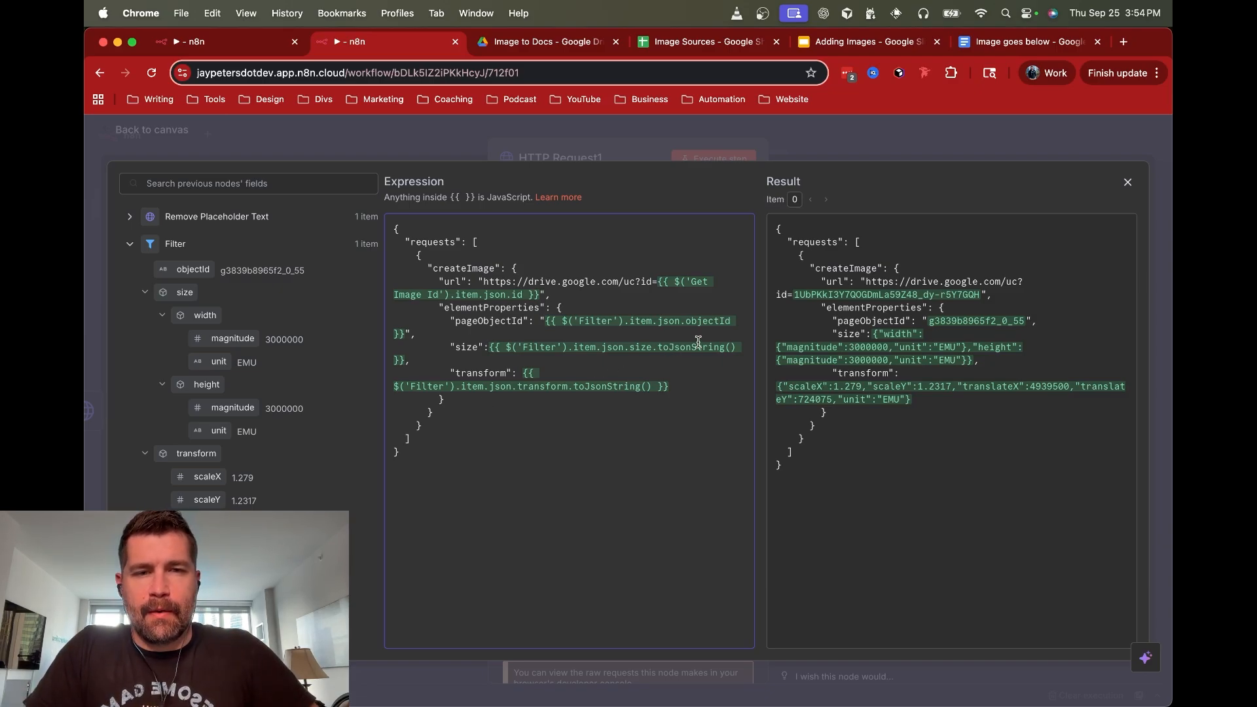
# Delete the existing size value expression from the createImage request's elementProperties
pyautogui.moveTo(404, 361); pyautogui.dragTo(490, 348)
pyautogui.press('BackSpace')
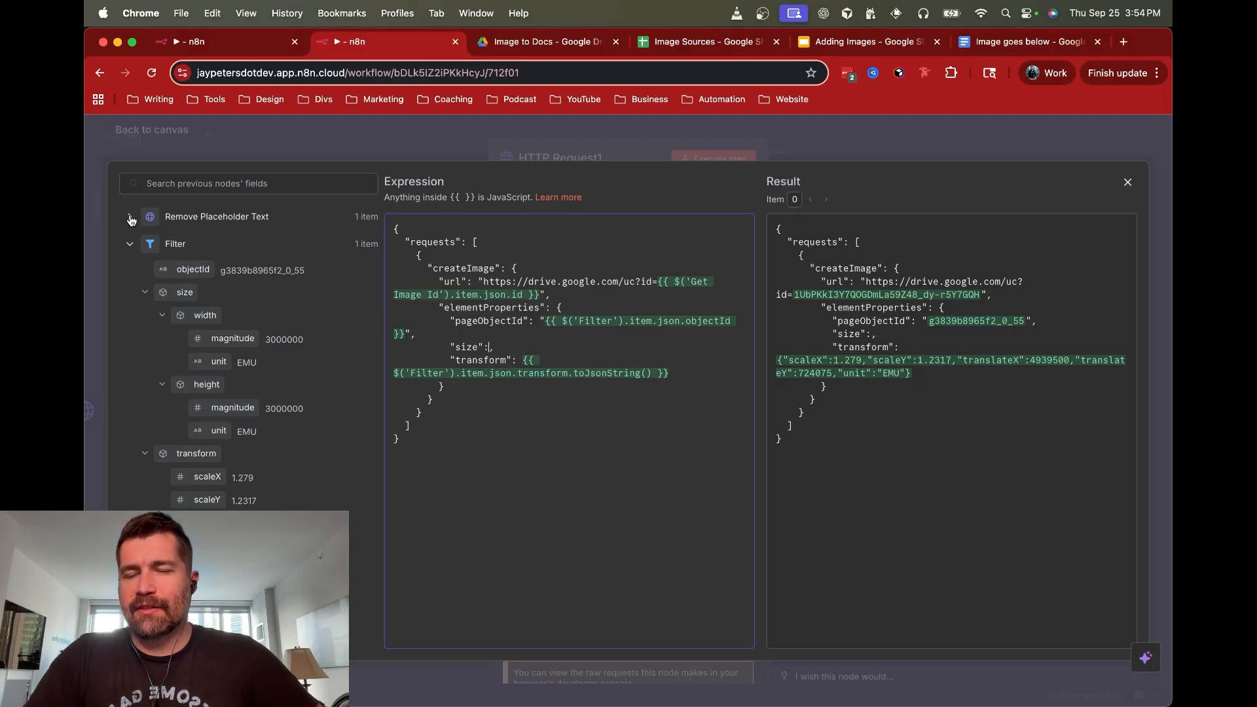
# Examine the output fields of the Get a presentation, Split Out, Split Out1 and Filter nodes, and check the image placeholder in the Adding Images presentation
pyautogui.click(130, 243)
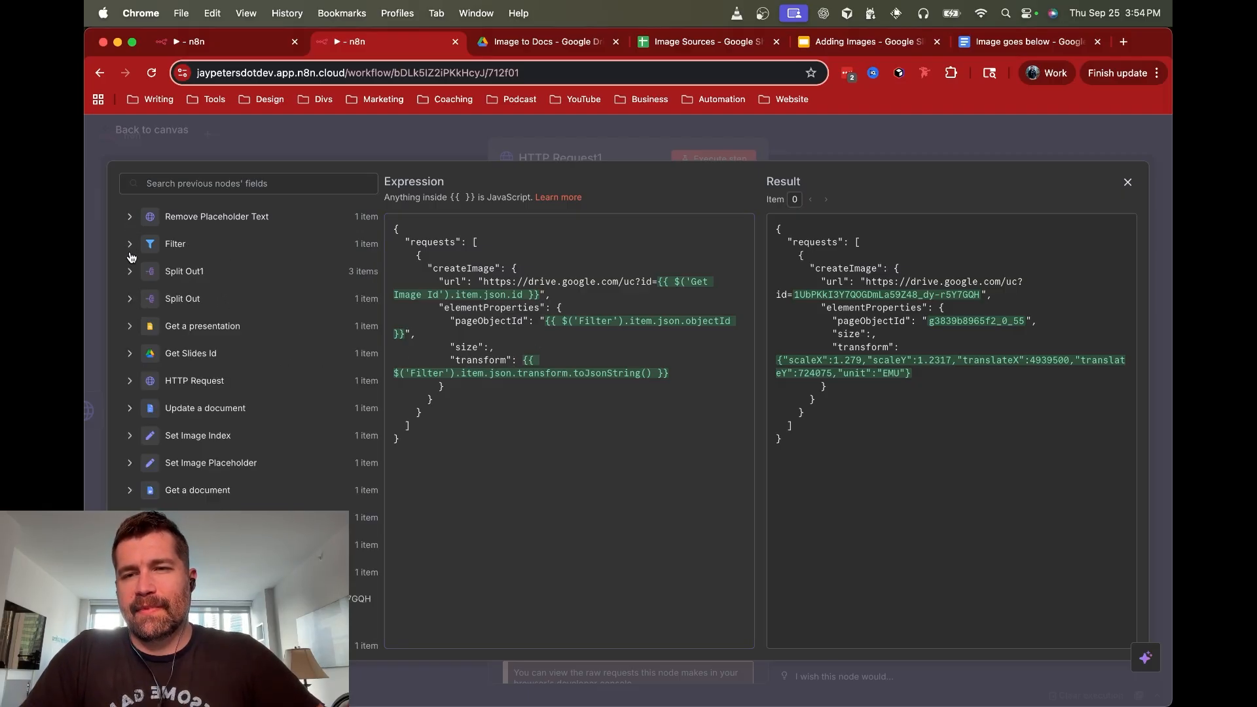
pyautogui.click(130, 328)
pyautogui.click(130, 327)
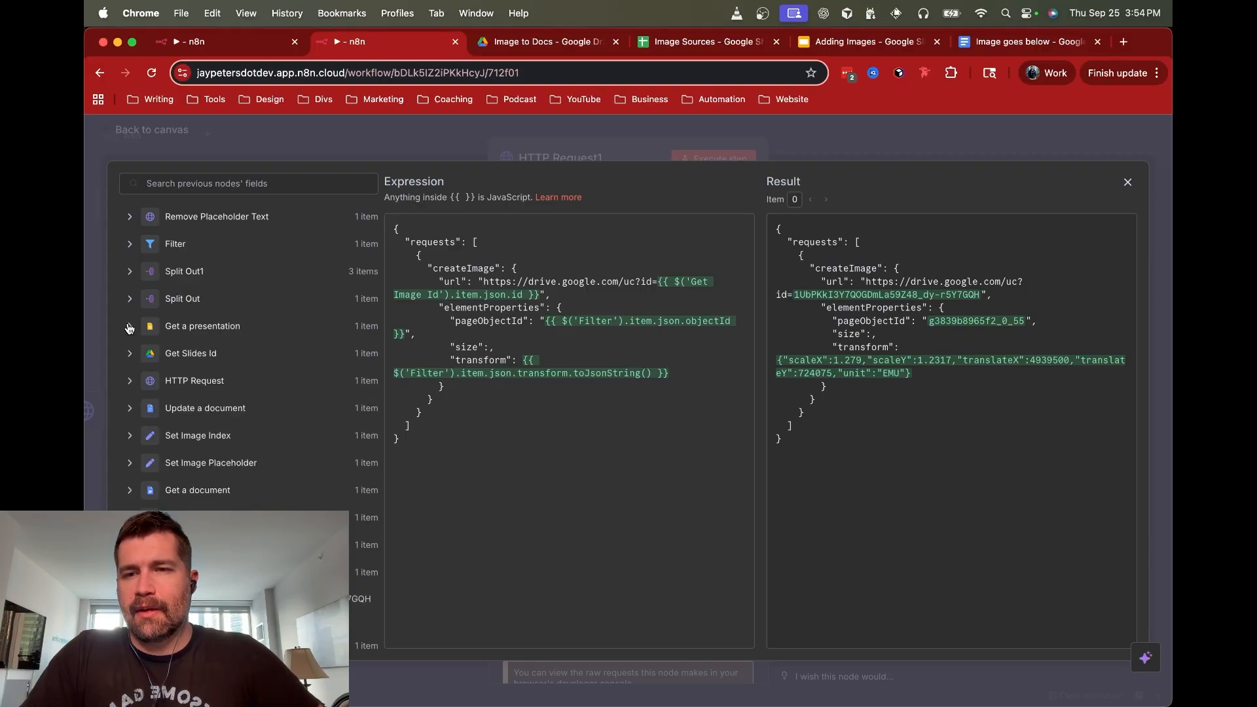
pyautogui.click(130, 245)
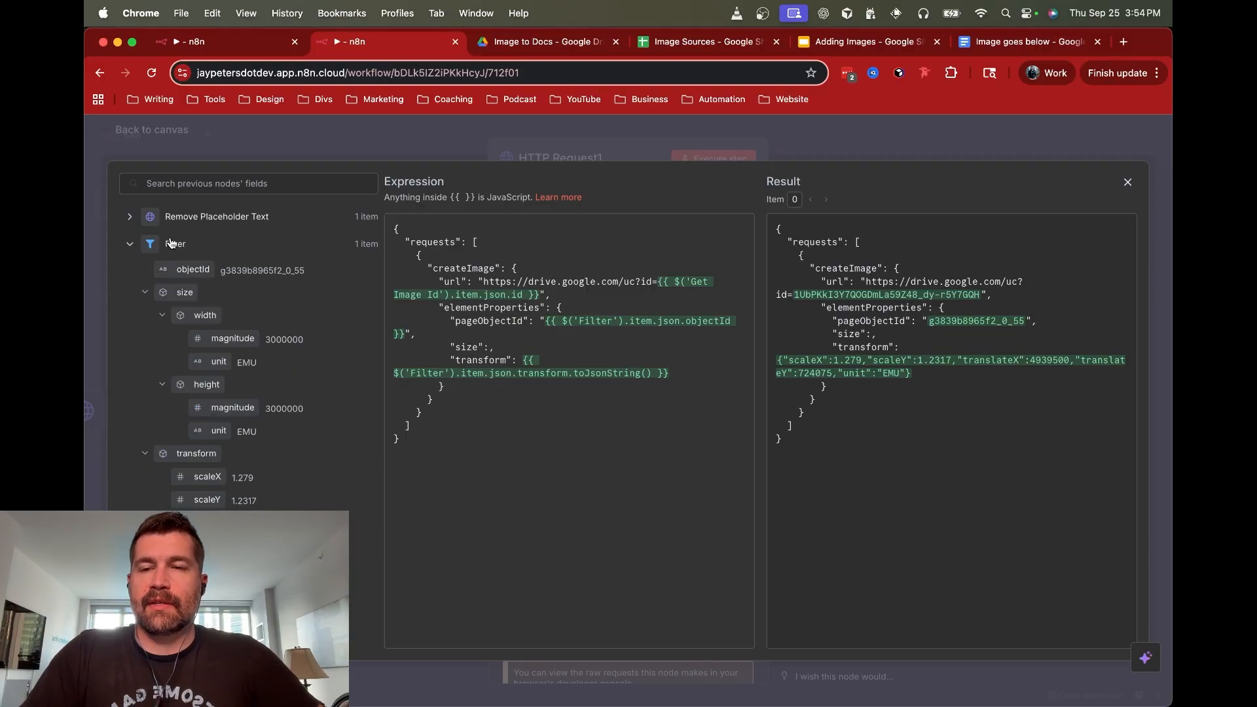
pyautogui.click(126, 247)
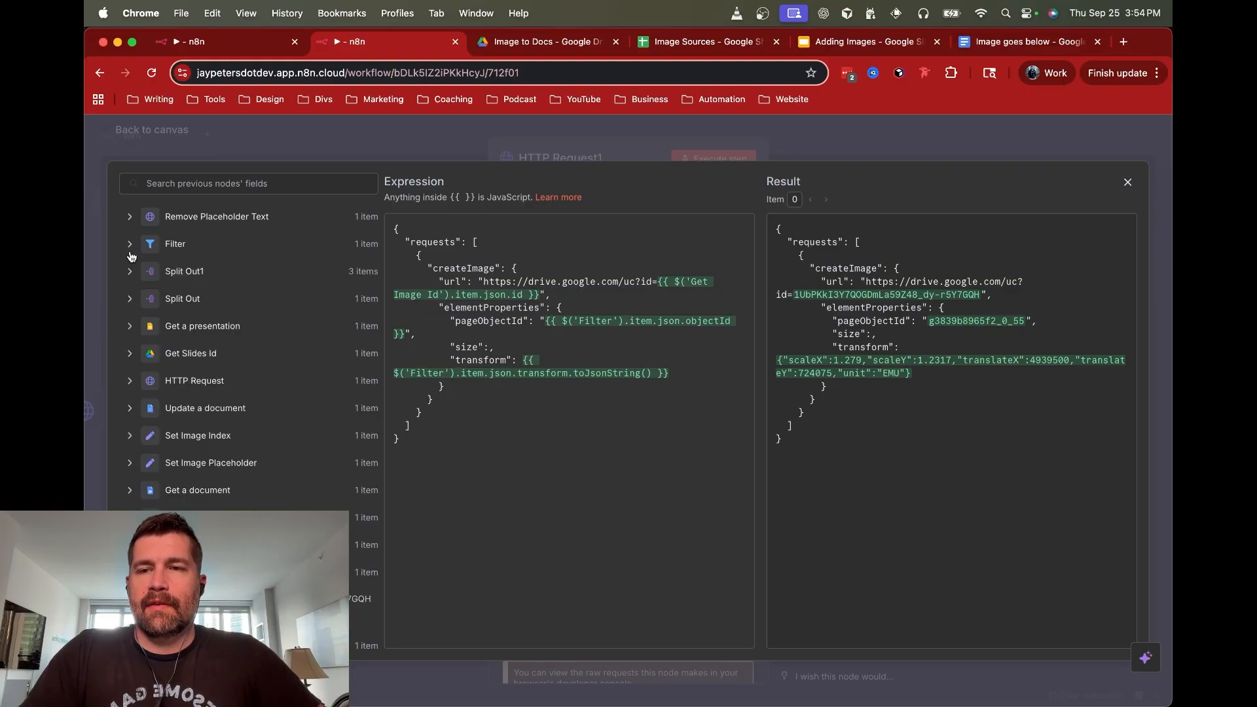
pyautogui.click(205, 332)
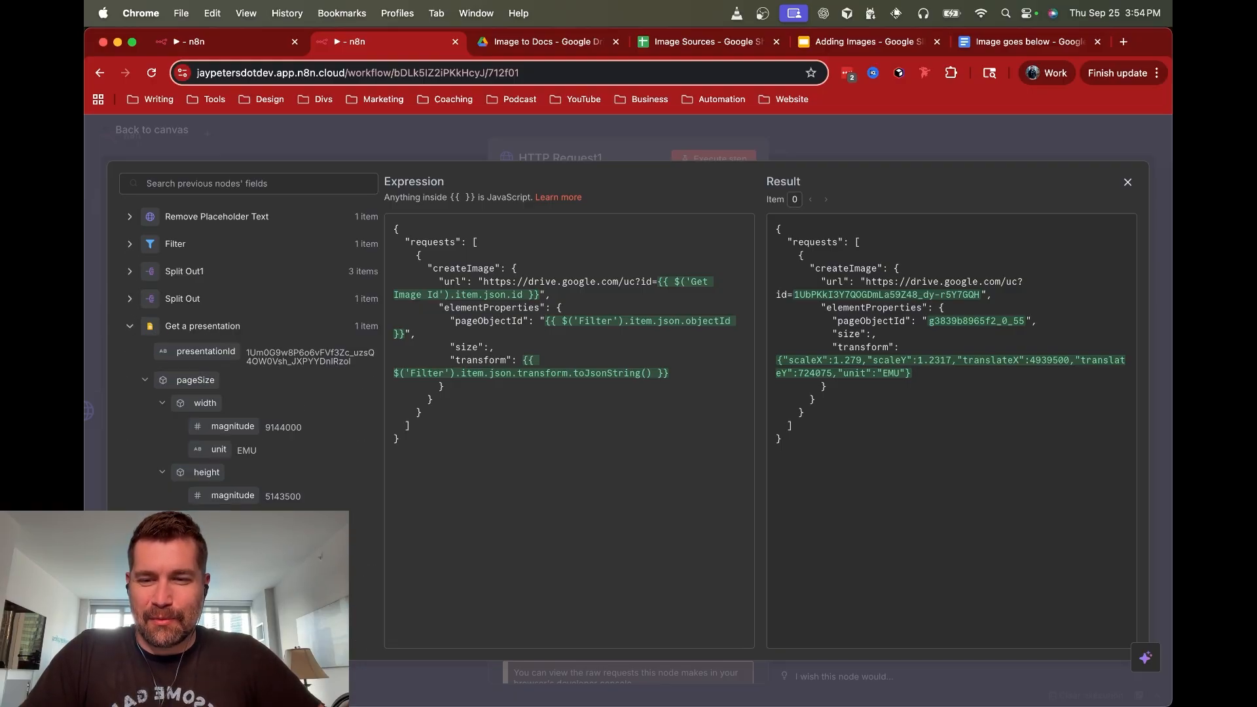
pyautogui.scroll(-5, 236, 444)
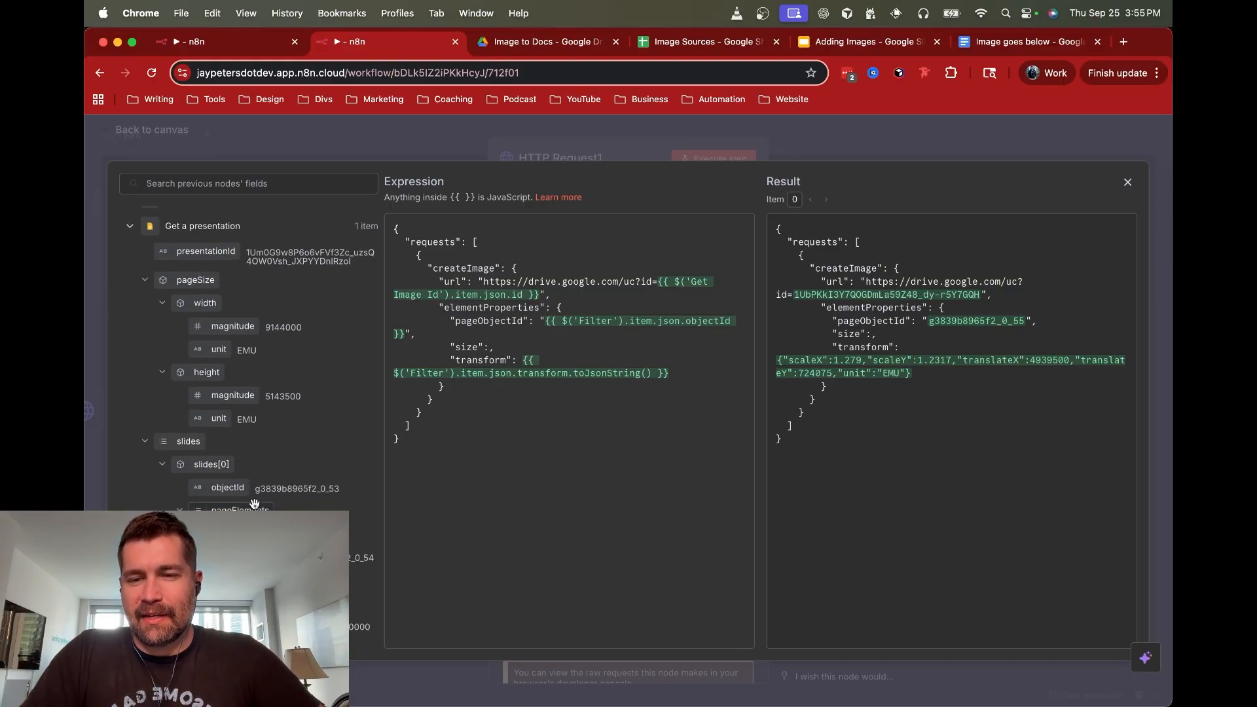
pyautogui.scroll(5, 255, 504)
pyautogui.click(130, 327)
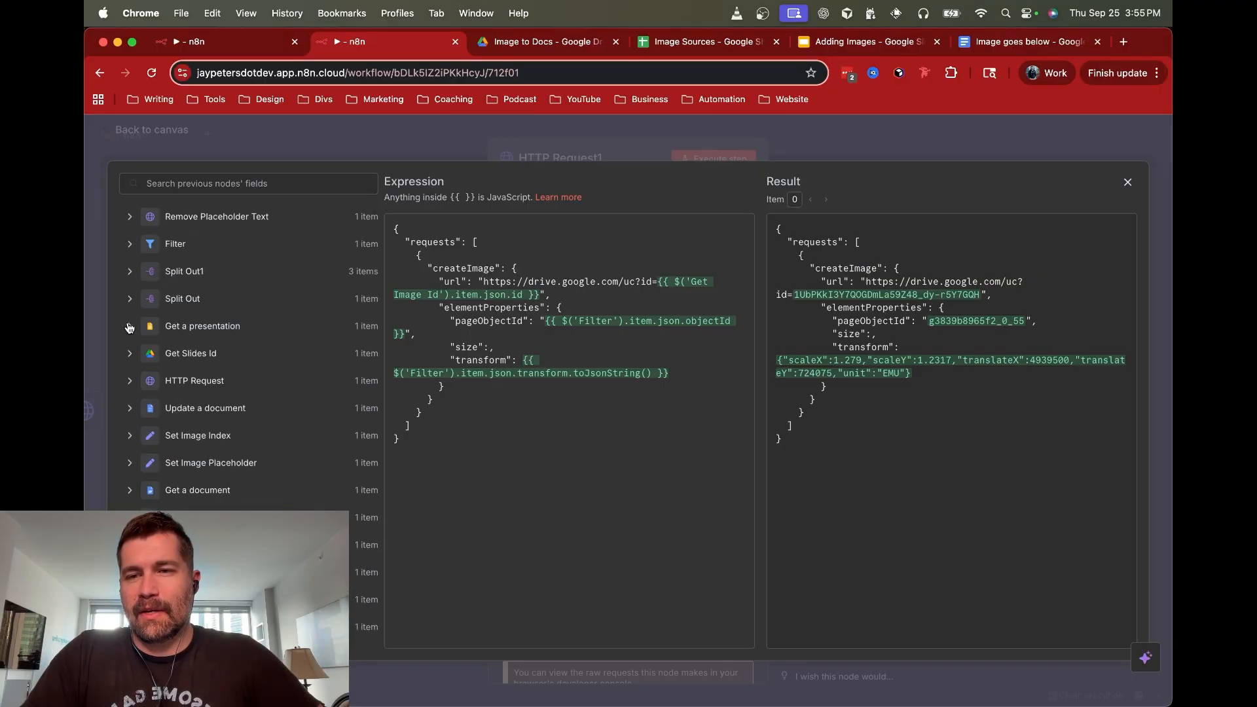
pyautogui.click(131, 300)
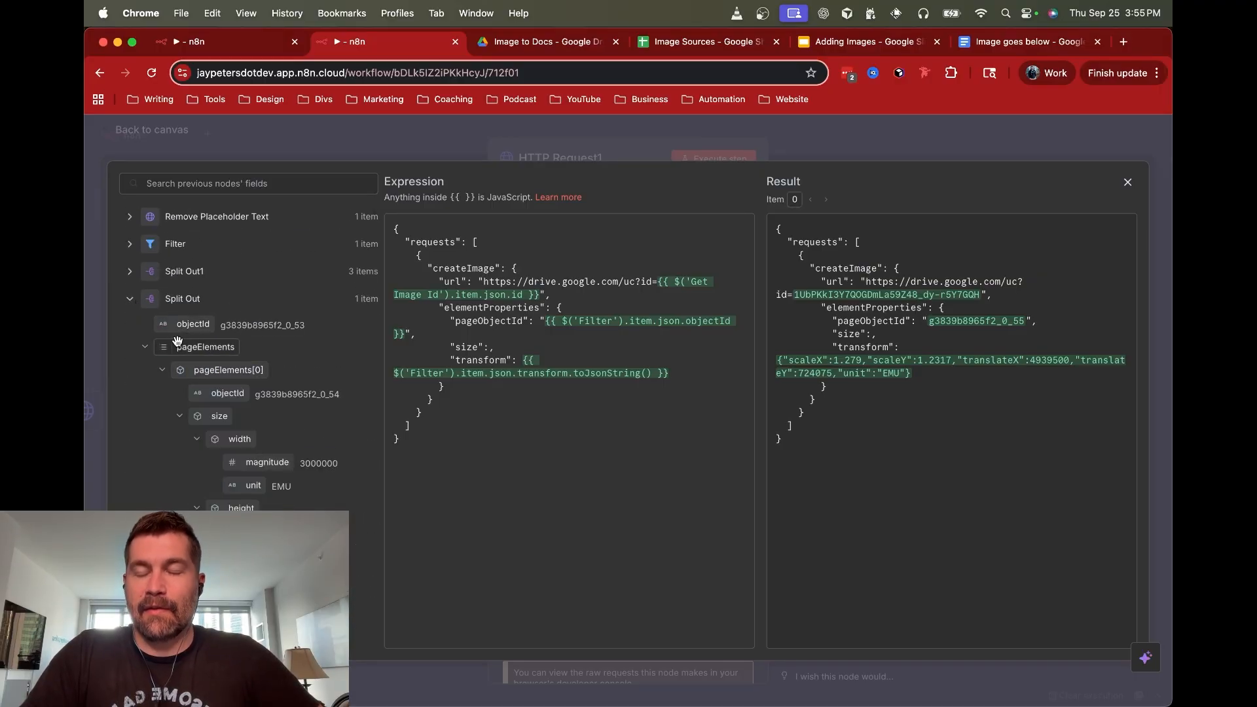
pyautogui.click(130, 300)
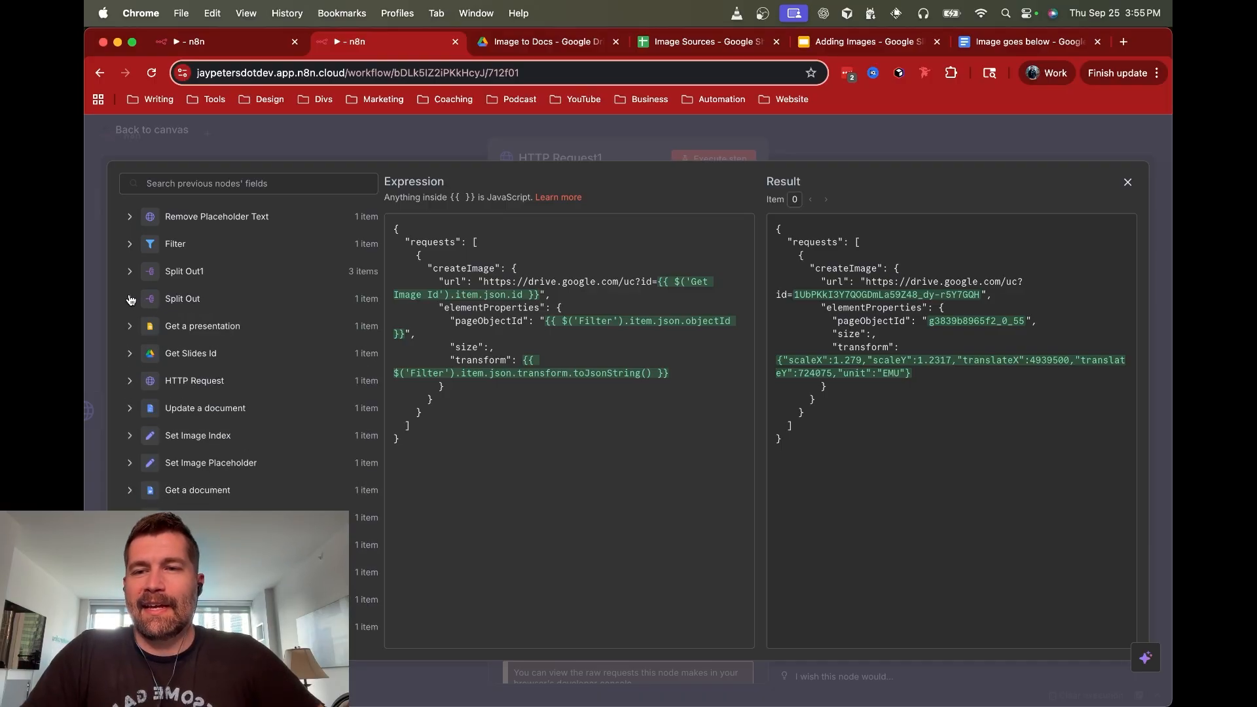
pyautogui.click(129, 272)
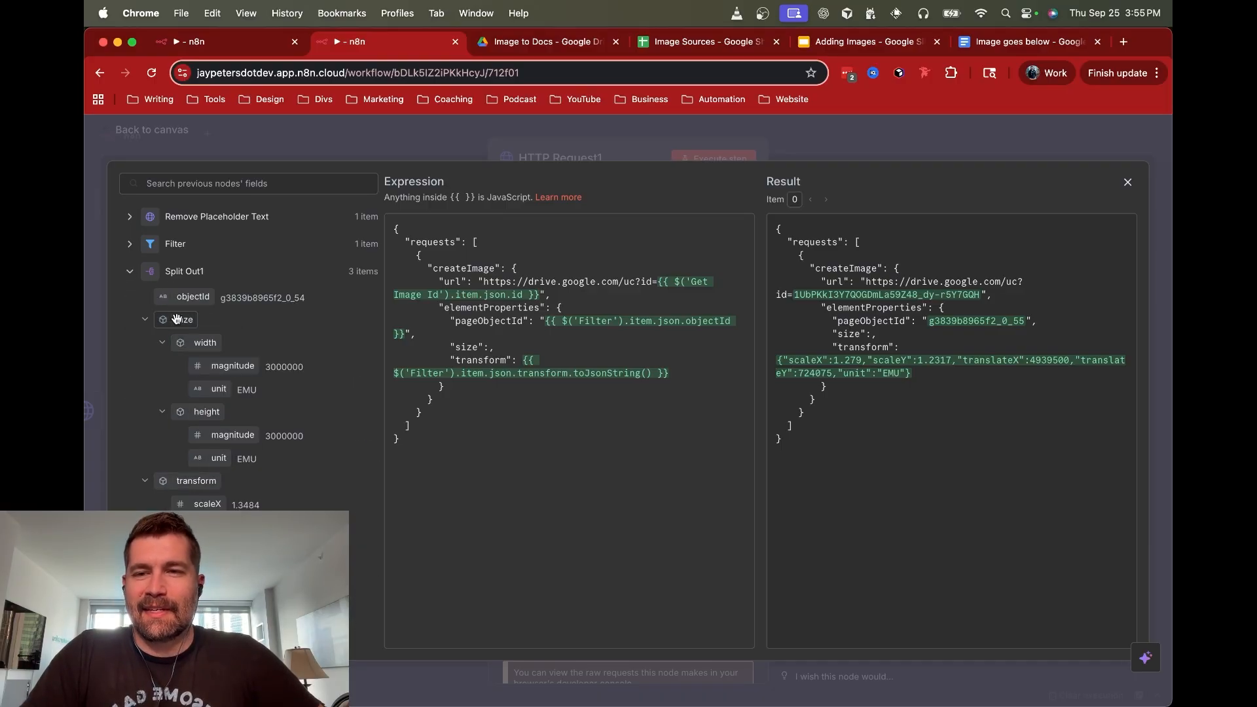
pyautogui.click(130, 271)
pyautogui.click(130, 244)
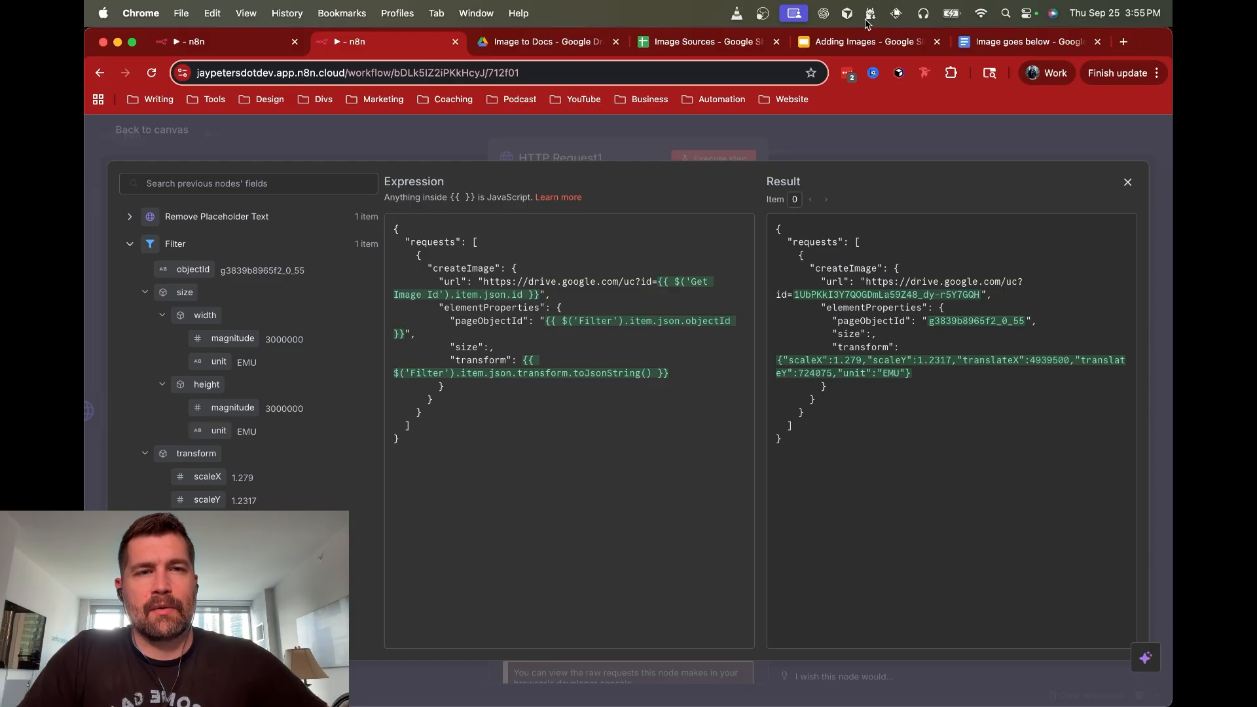
pyautogui.click(862, 40)
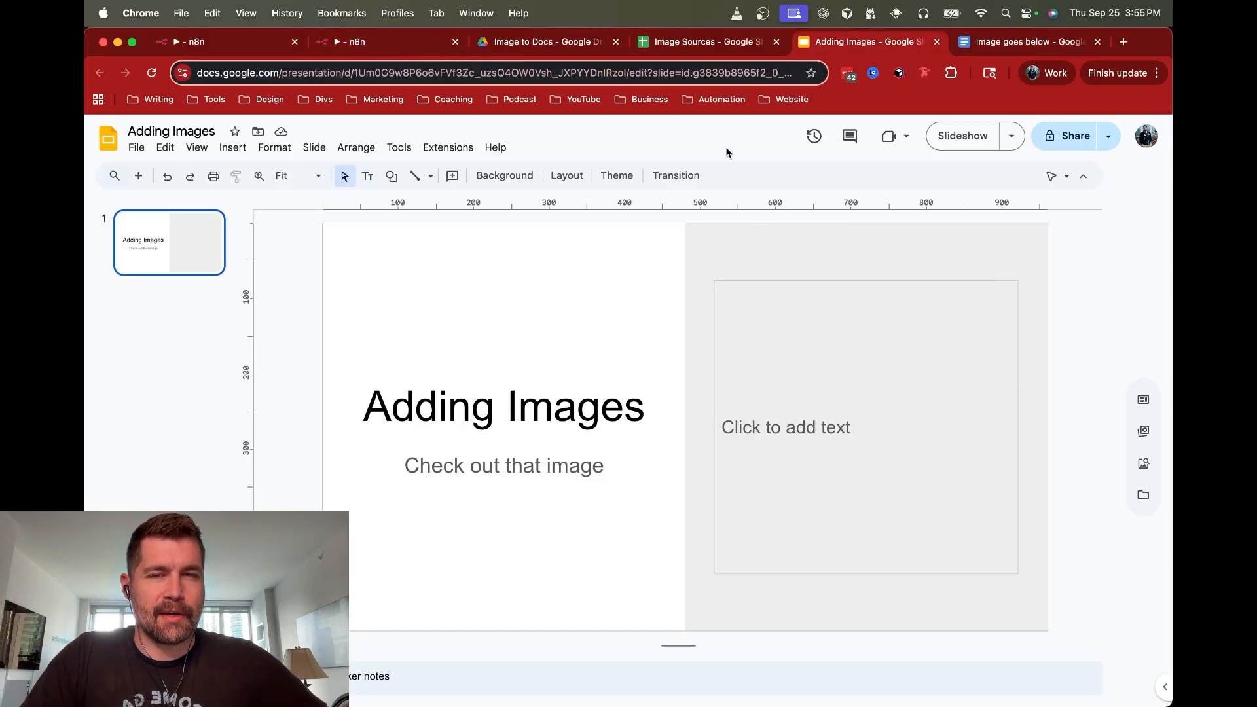
pyautogui.click(394, 44)
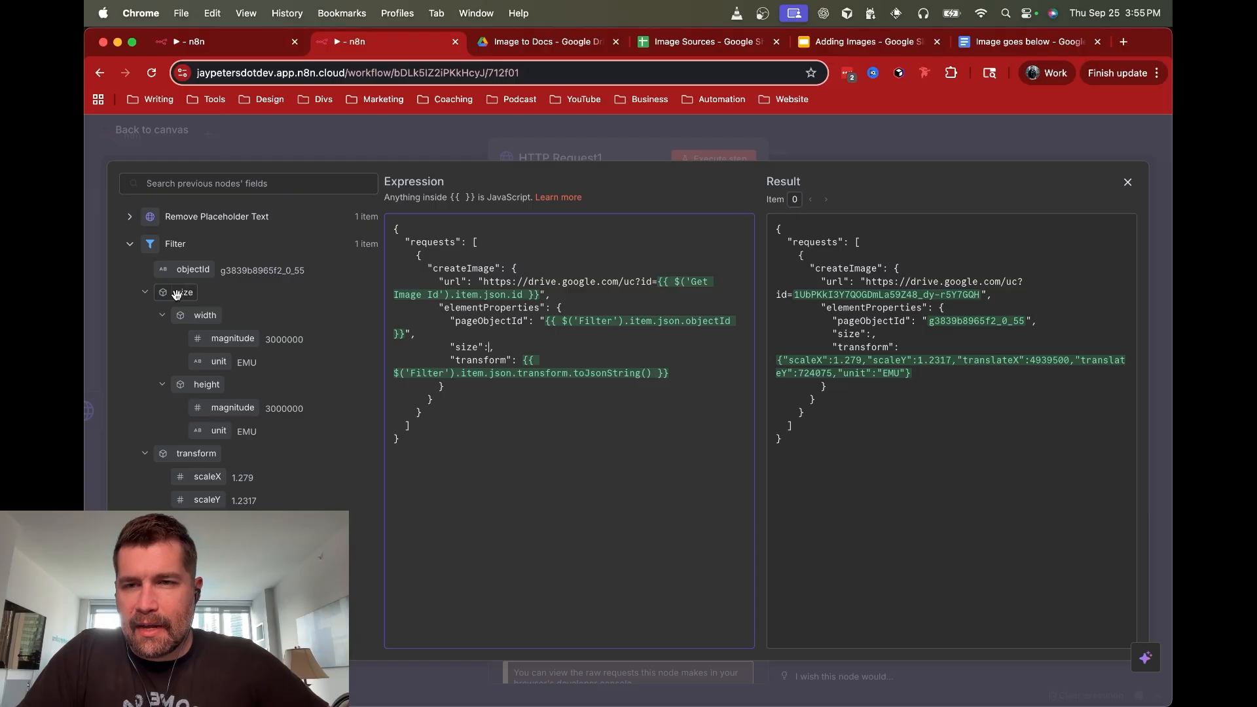
# Map the request's size value to the Filter node's size object and convert it with .toJsonString()
pyautogui.click(146, 293)
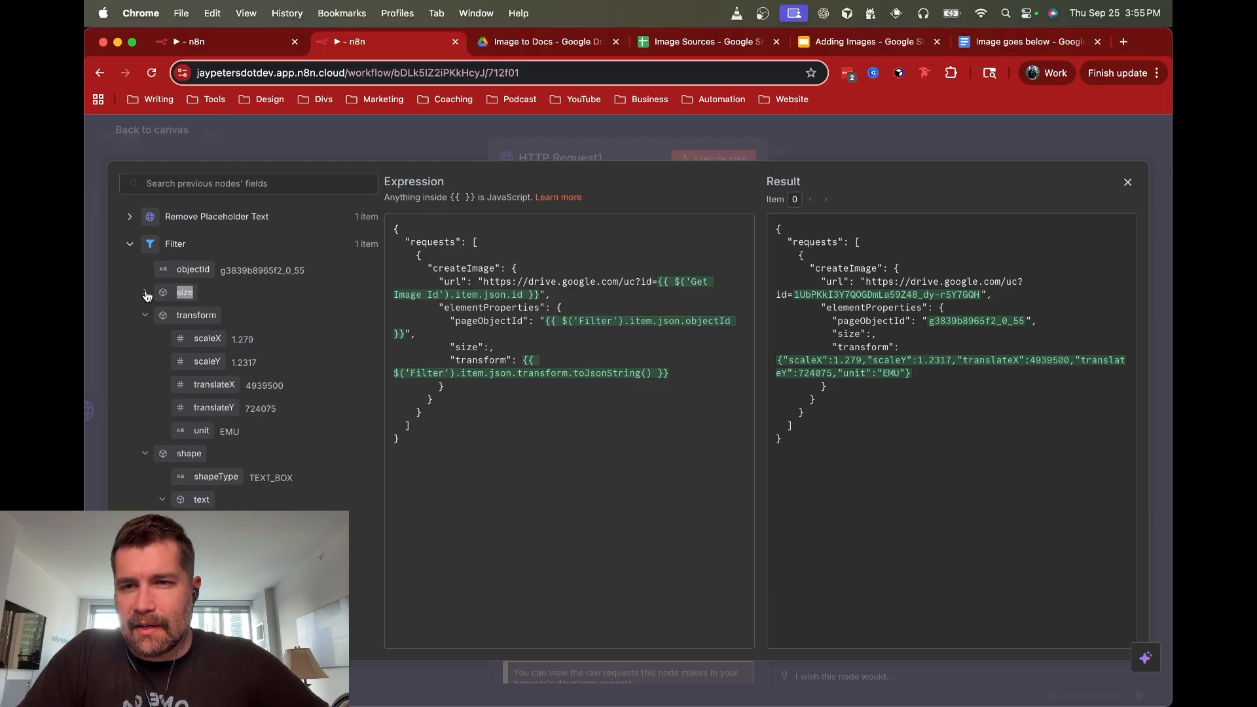
pyautogui.click(145, 294)
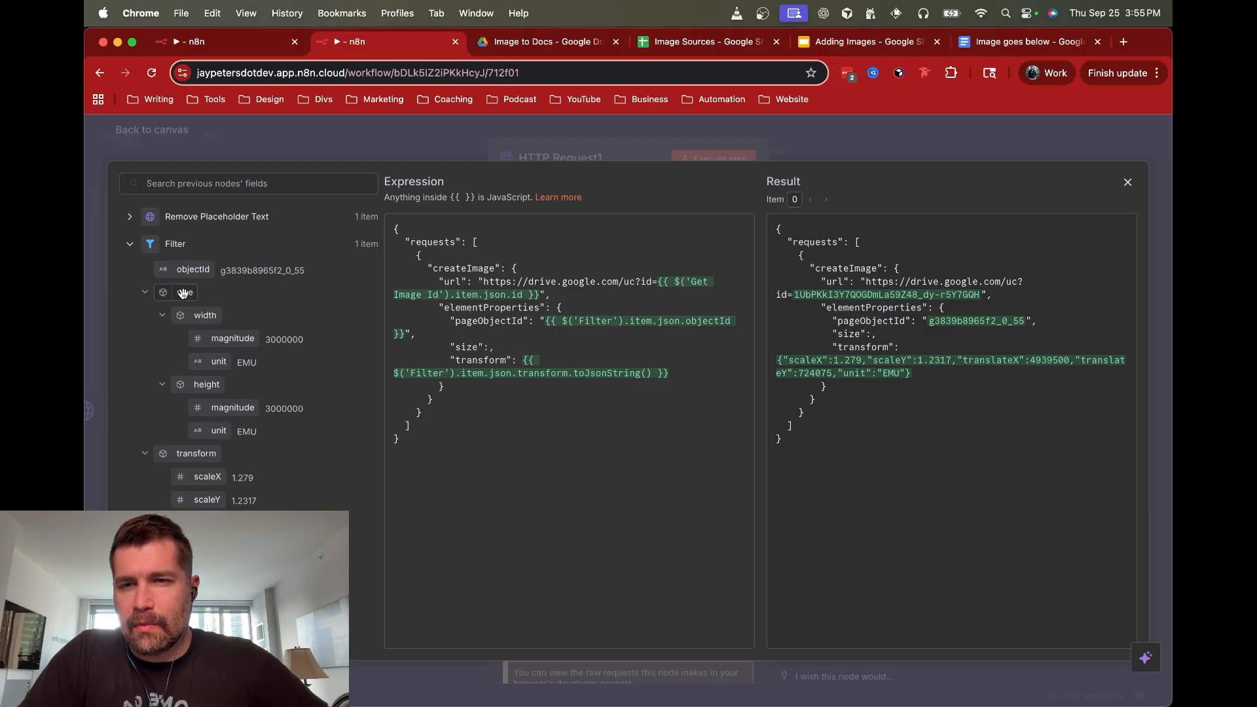
pyautogui.moveTo(180, 293); pyautogui.dragTo(491, 349)
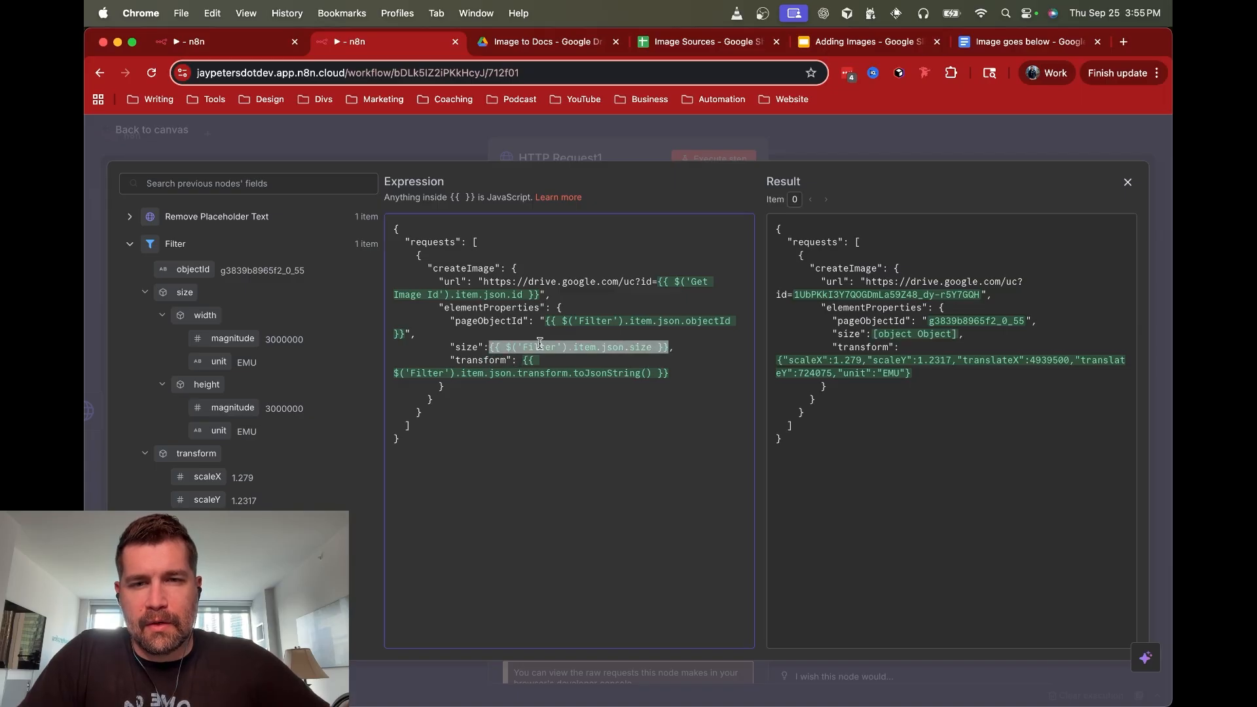
pyautogui.click(653, 348)
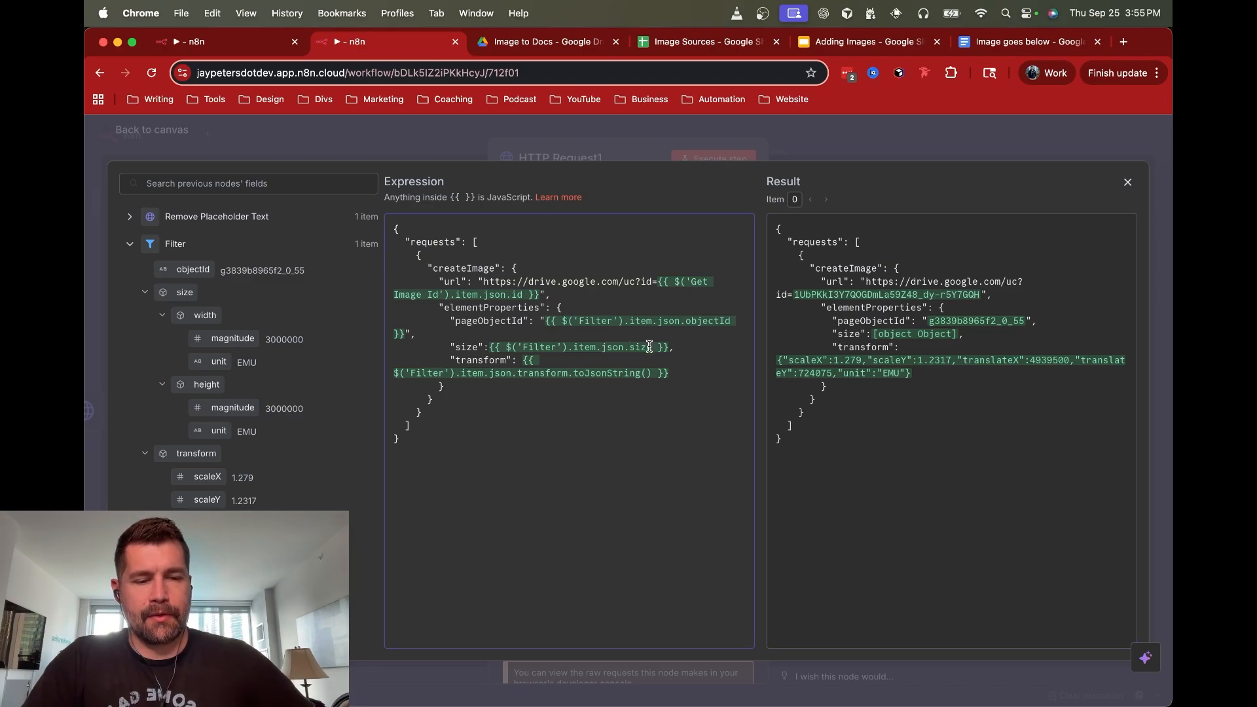
pyautogui.write('.toJsonString()')
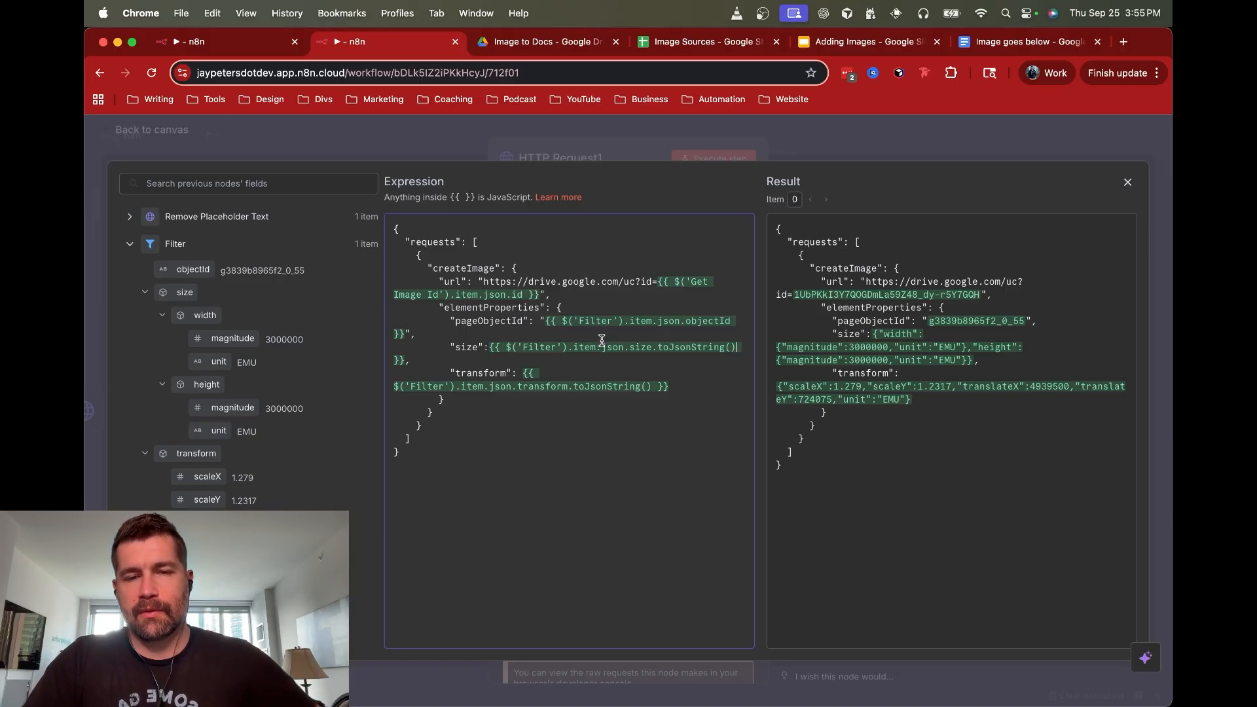
# Delete the existing transform value expression from the createImage request, keeping the "transform" key and its colon
pyautogui.click(528, 373)
pyautogui.press('BackSpace')
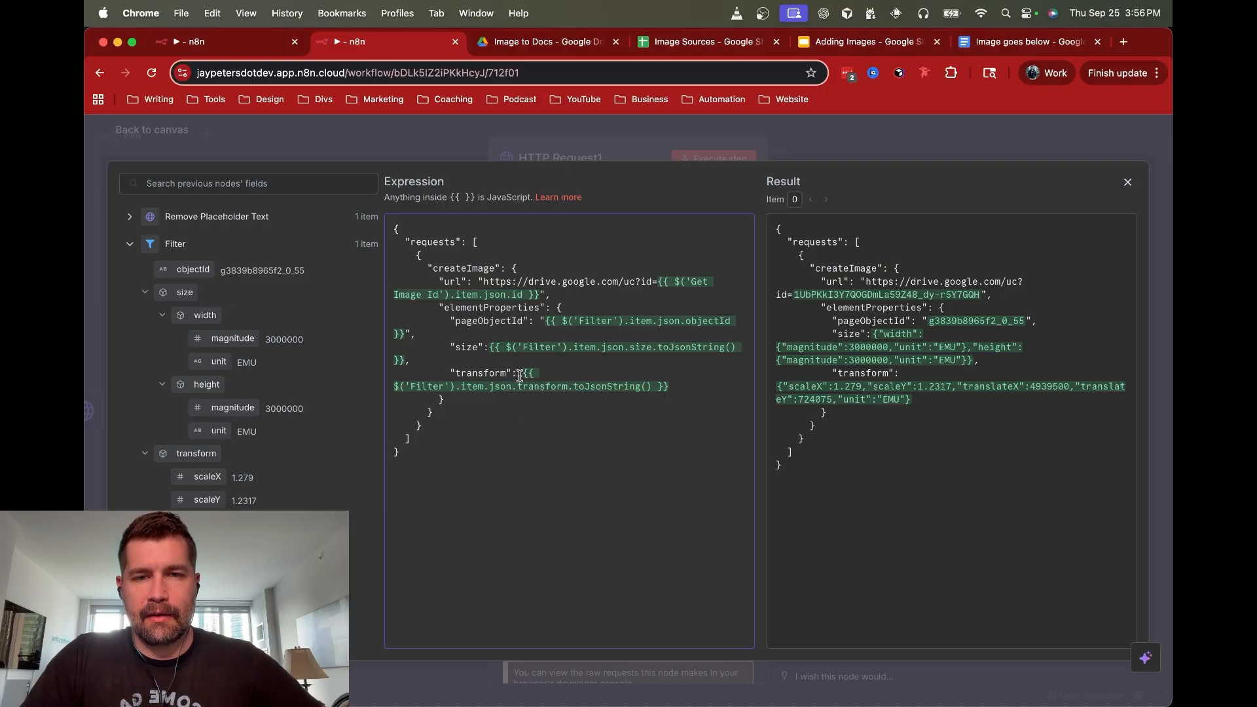
pyautogui.keyDown('shift'); pyautogui.click(668, 387); pyautogui.keyUp('shift')
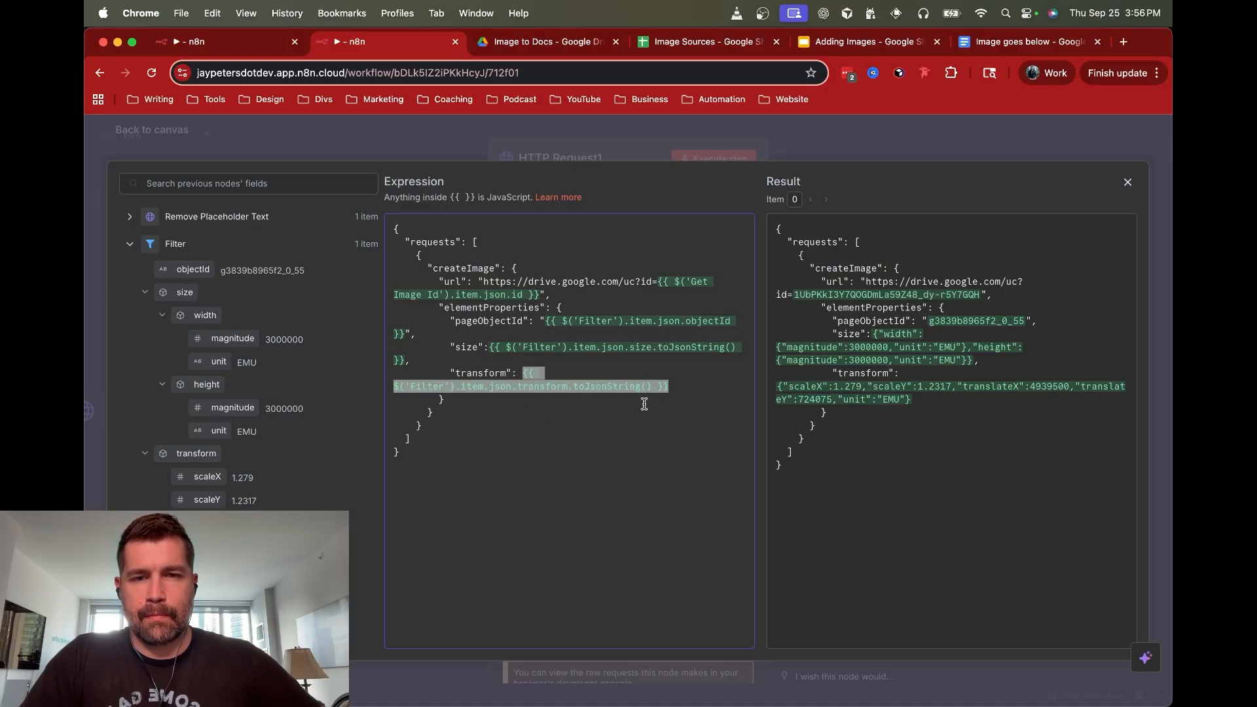
pyautogui.press('BackSpace')
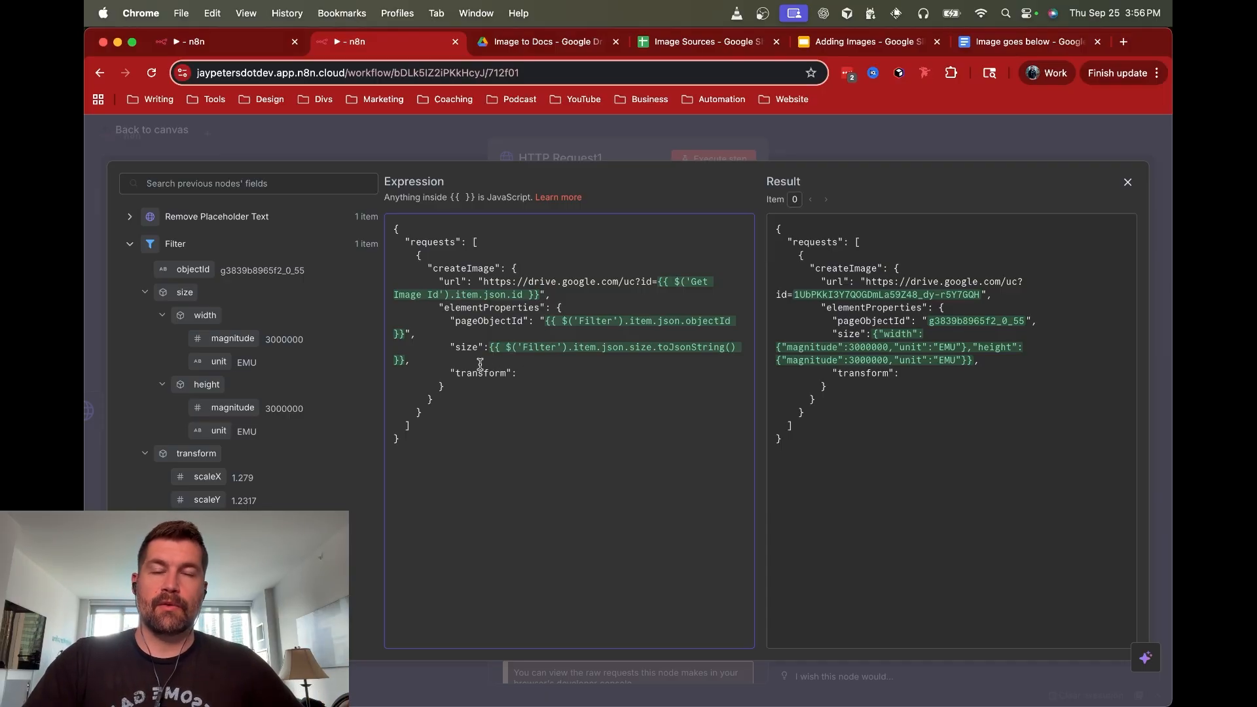
# Examine the placeholder text box on the Adding Images slide in Google Slides, and return to the n8n expression editor
pyautogui.click(860, 34)
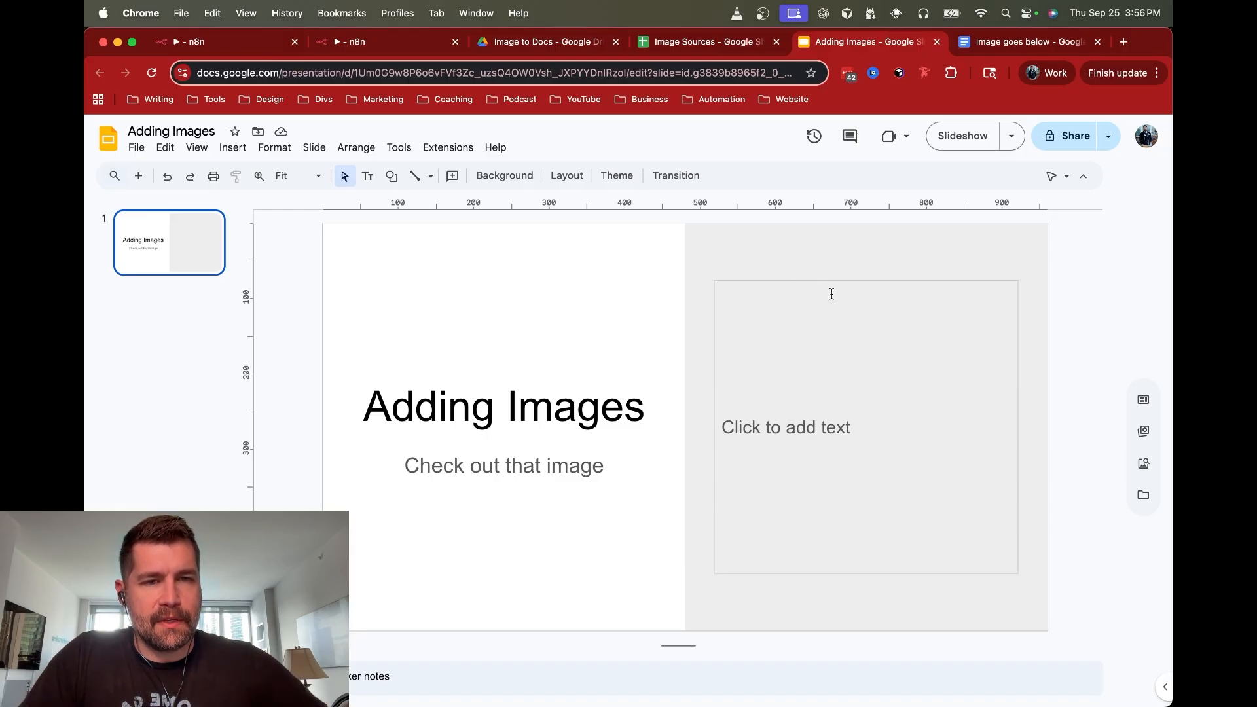
pyautogui.click(808, 371)
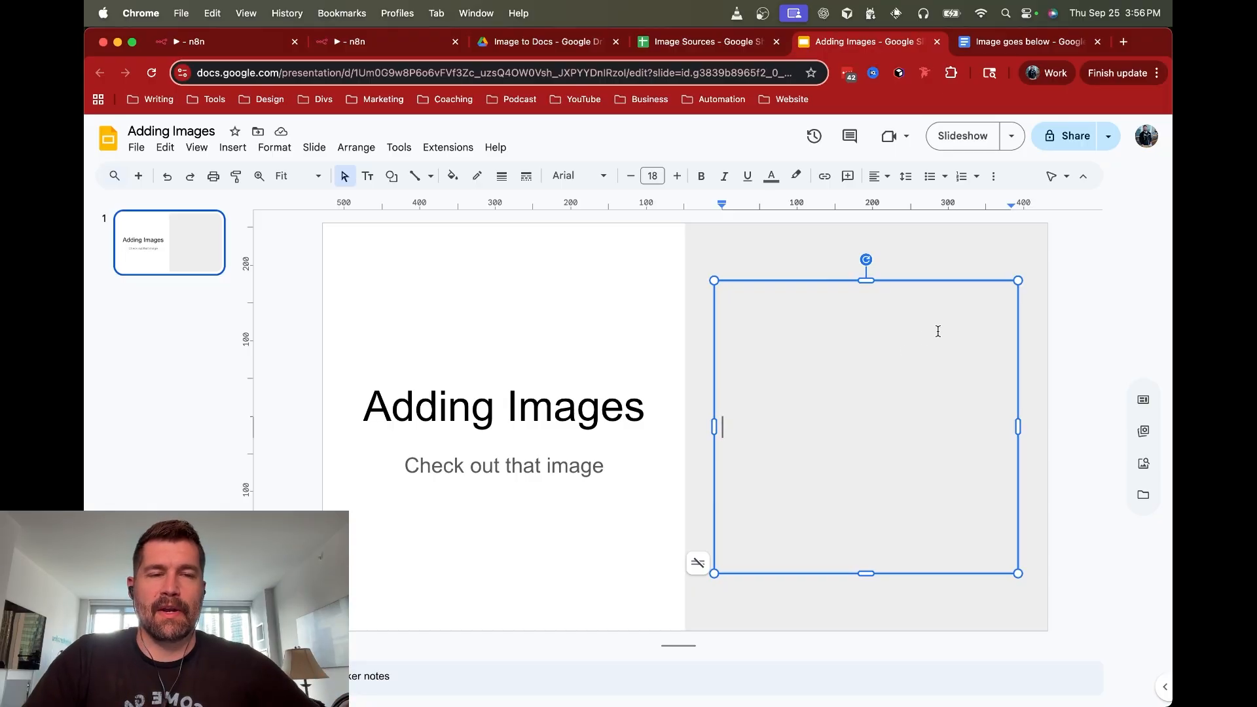
pyautogui.click(1111, 275)
pyautogui.click(415, 43)
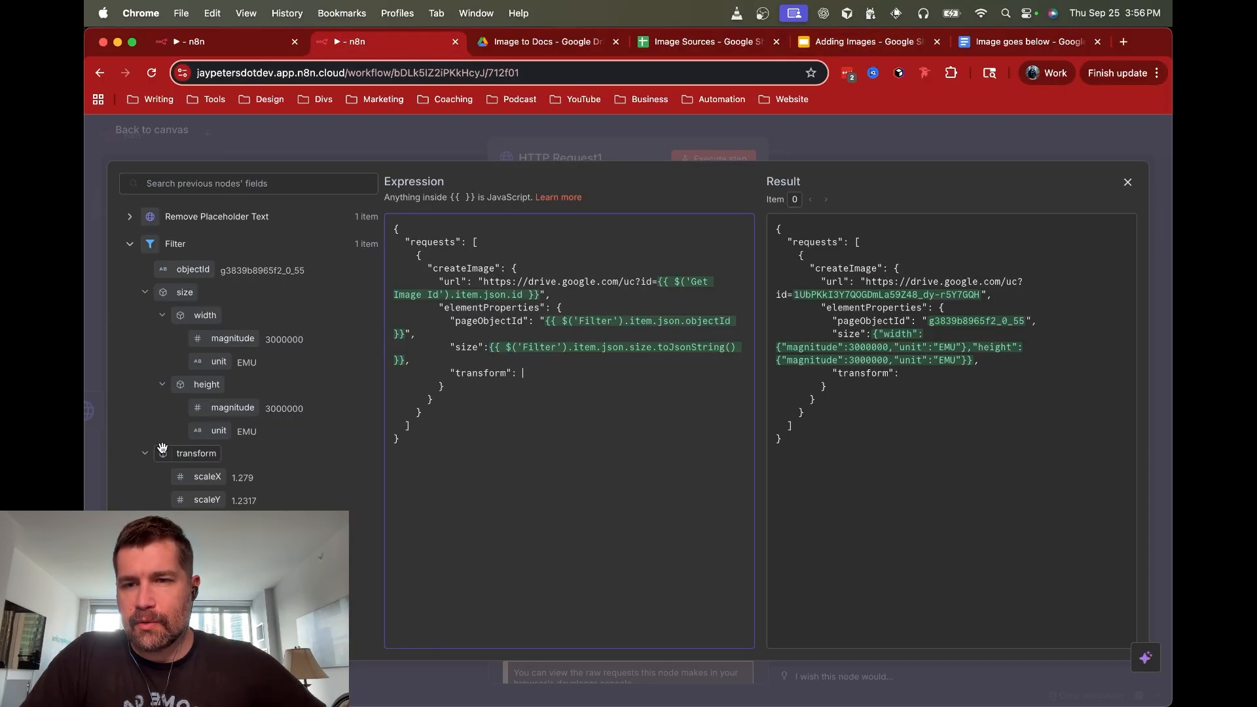
# Insert the Filter node's transform object beside the "transform" key and convert it with .toJsonString()
pyautogui.moveTo(181, 455); pyautogui.dragTo(512, 380)
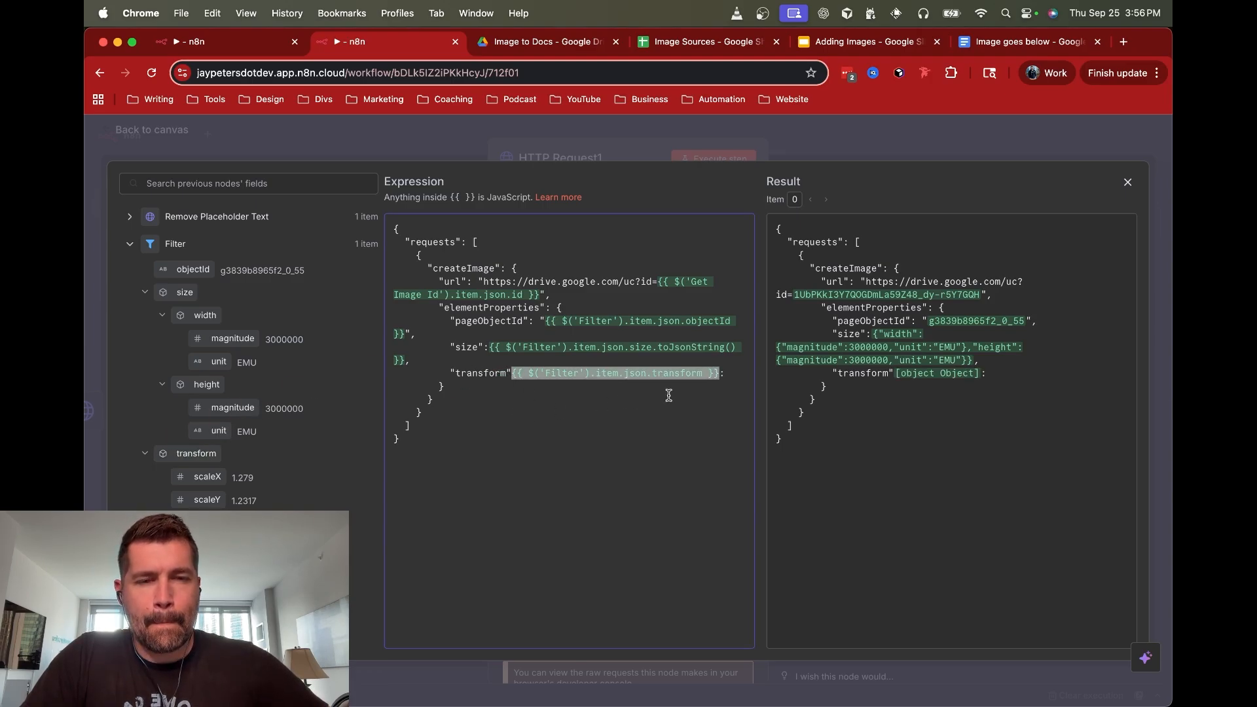
pyautogui.click(706, 373)
pyautogui.write('.to')
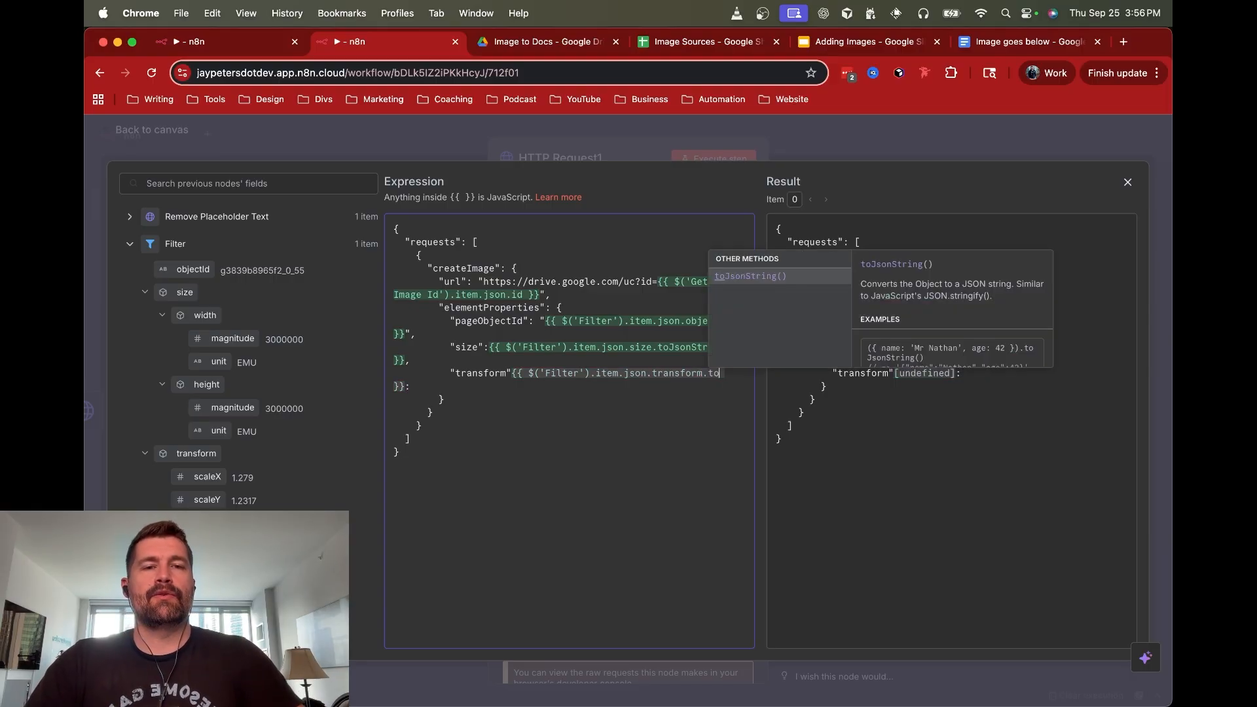
pyautogui.press('Return')
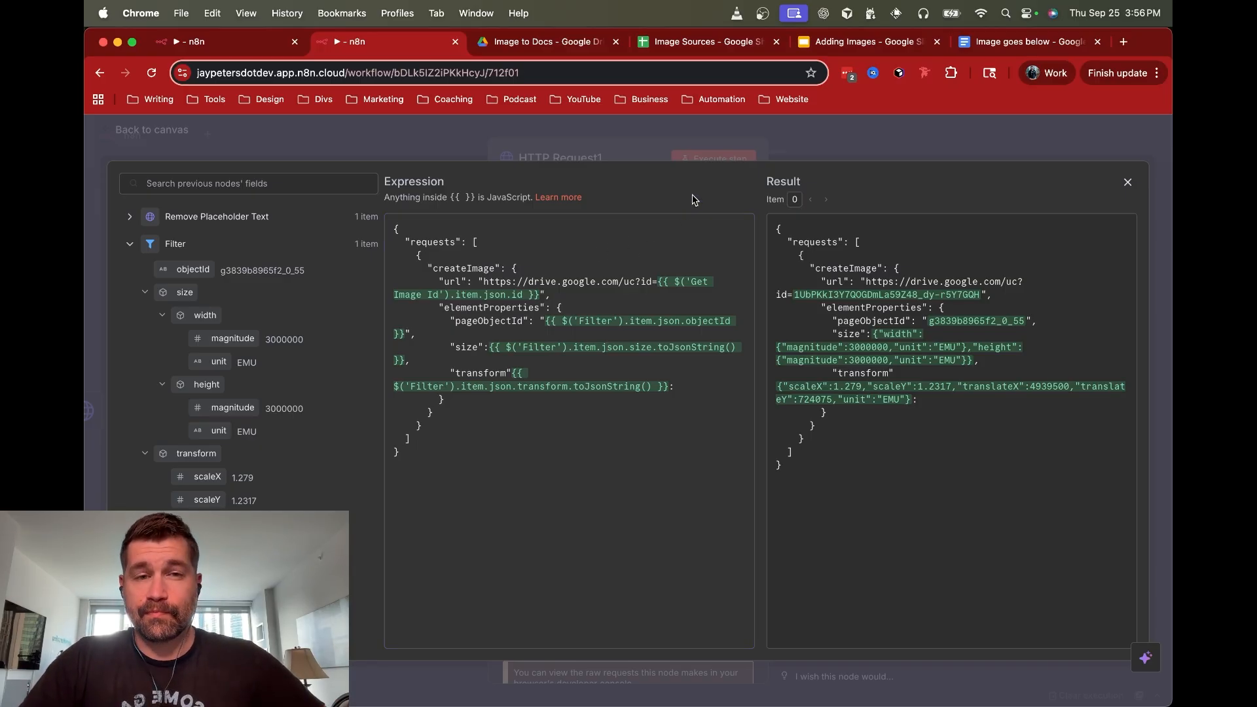
# Close the expression editor and execute the HTTP Request1 node
pyautogui.click(802, 143)
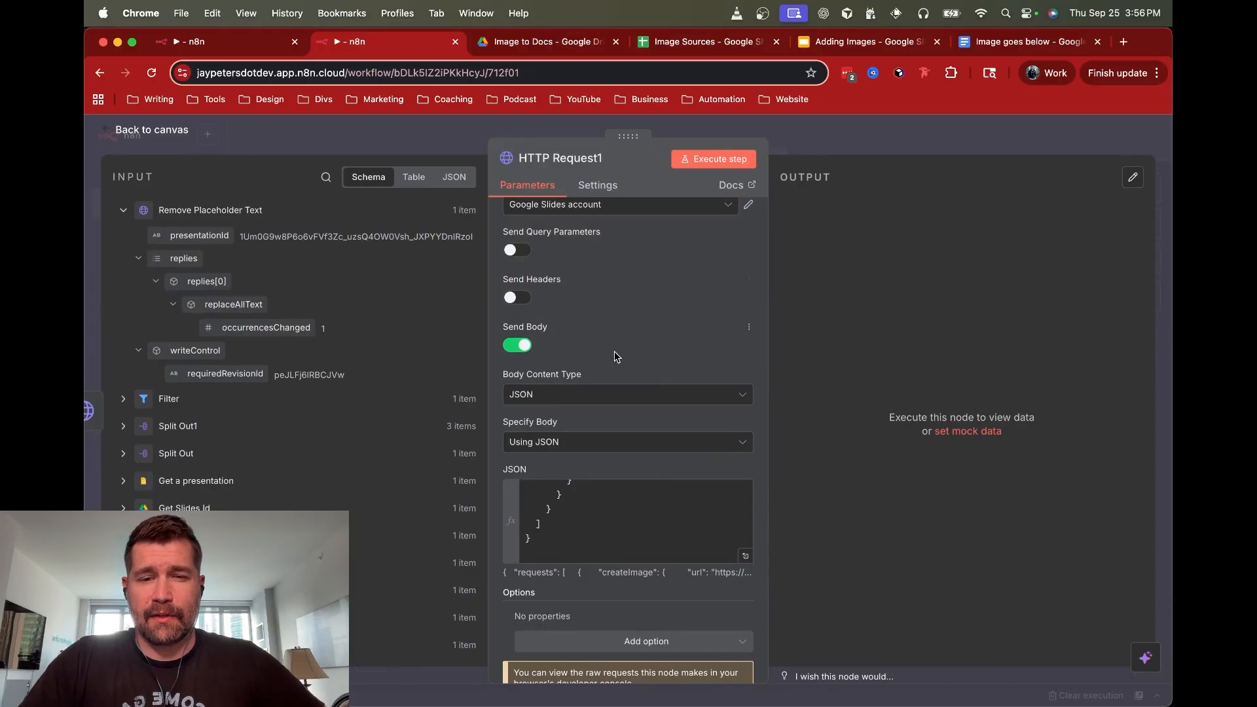
pyautogui.scroll(-1, 614, 357)
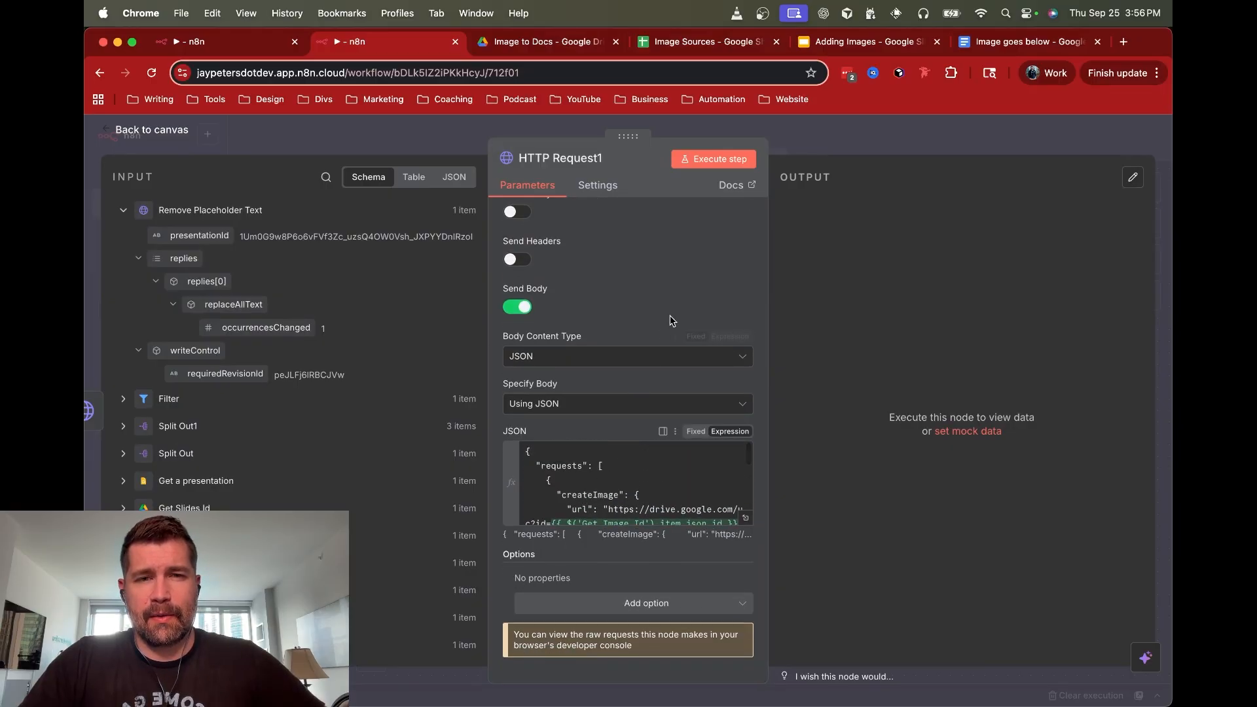
pyautogui.click(716, 162)
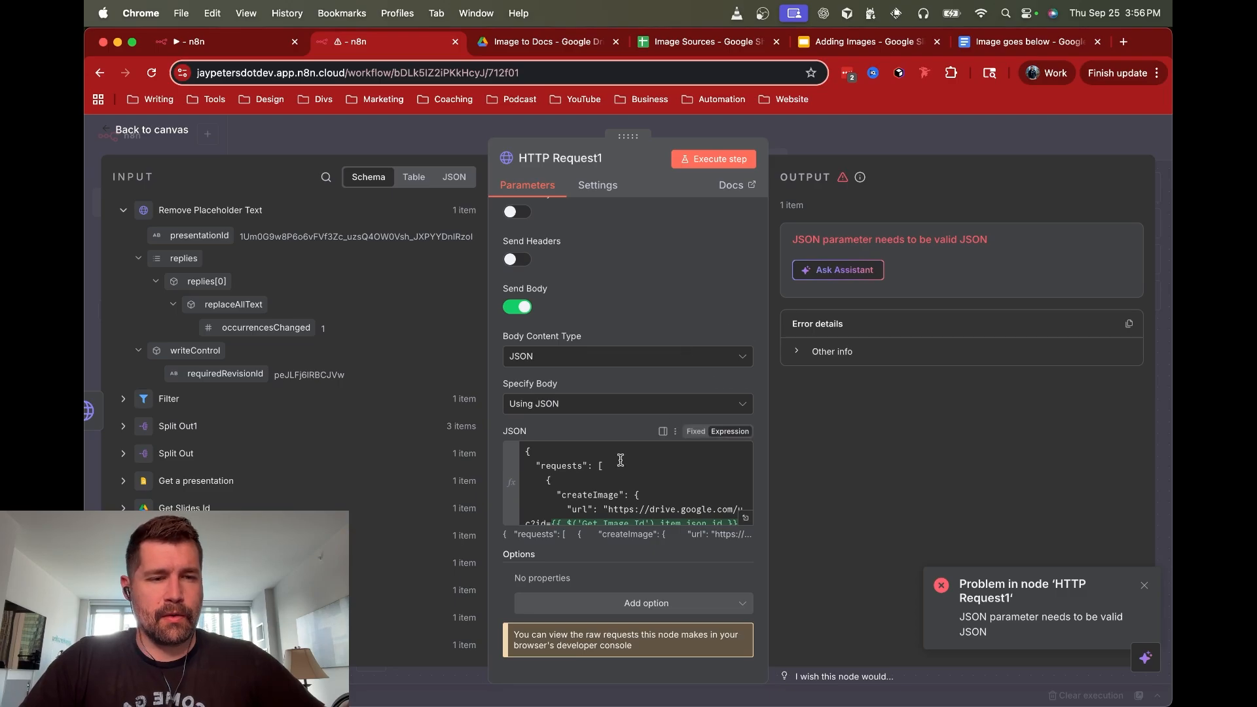
# Reopen the JSON body's expression editor and move the Filter transform expression to after the colon of the "transform" key
pyautogui.scroll(-5, 590, 461)
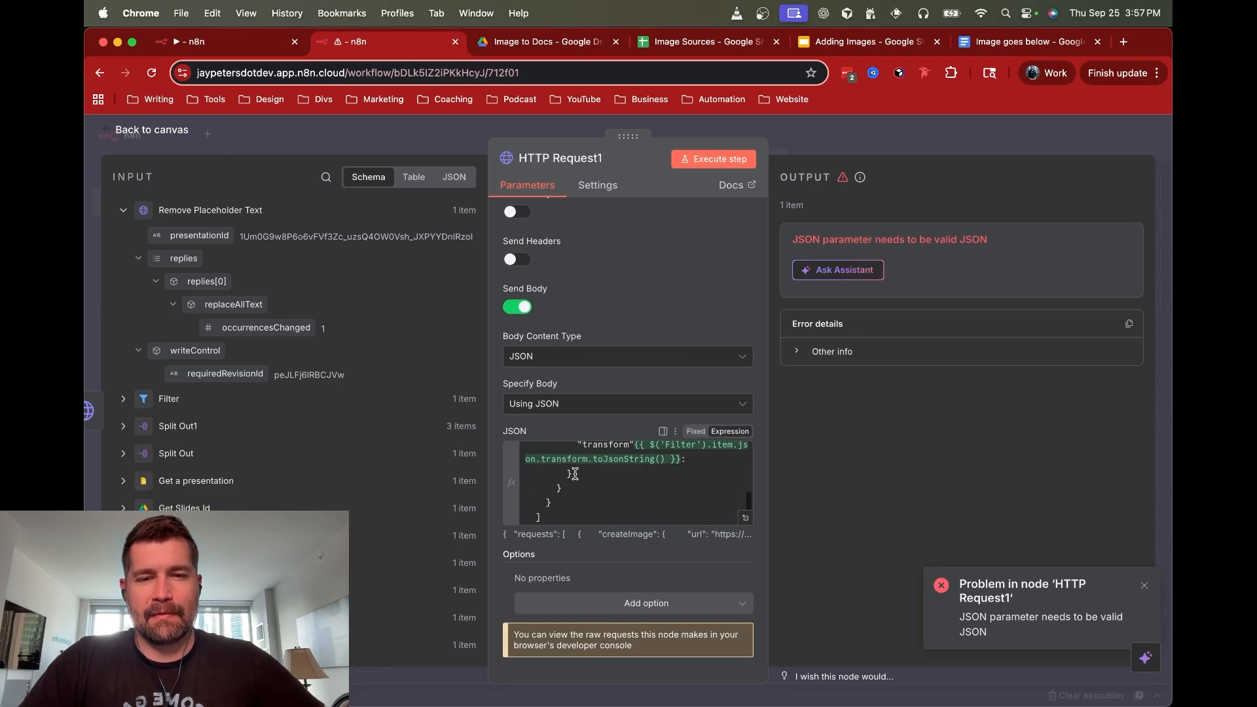
pyautogui.click(599, 473)
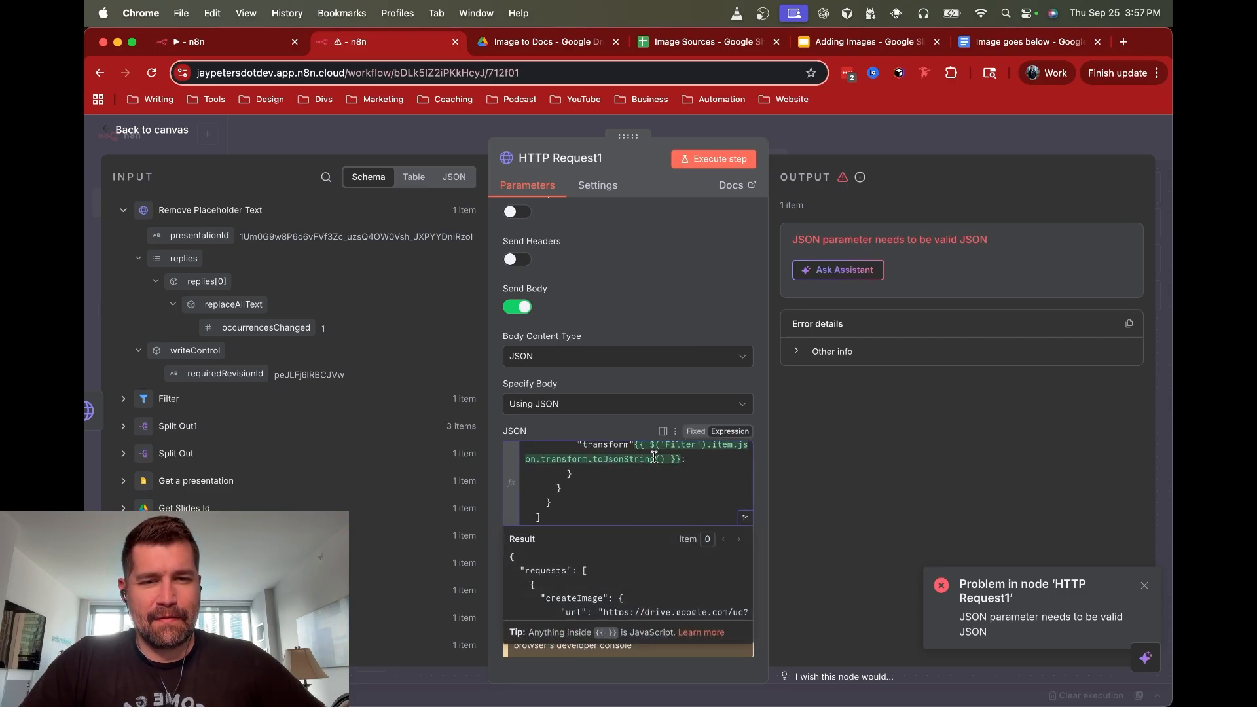
pyautogui.click(745, 519)
pyautogui.moveTo(513, 375); pyautogui.dragTo(668, 386)
pyautogui.press('BackSpace')
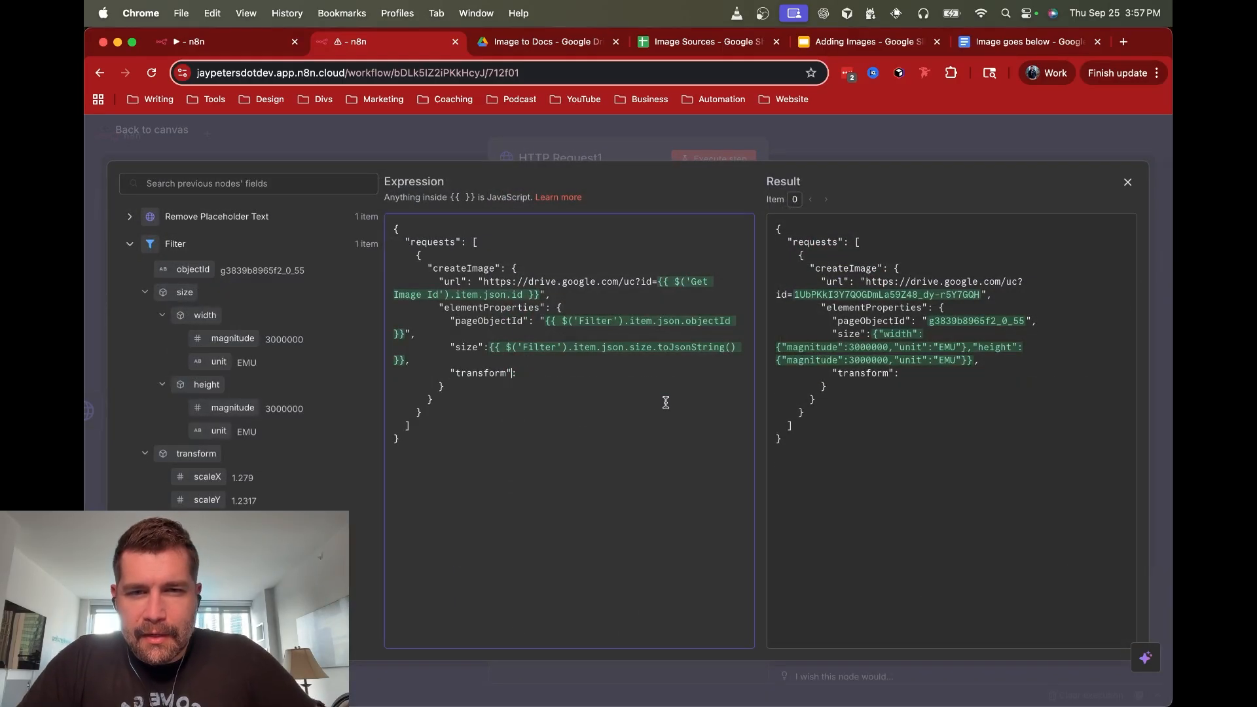
pyautogui.press('super+z')
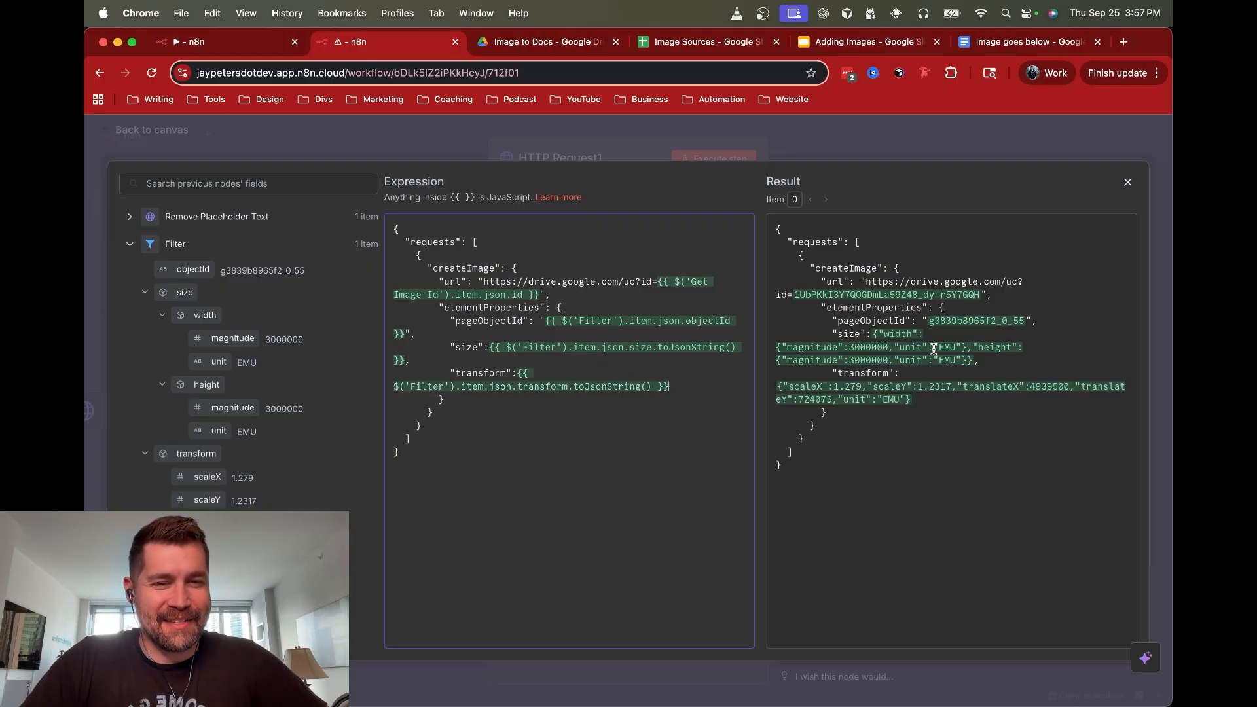
# Execute the HTTP Request1 node again and compare the objectId fields of the Filter, Split Out1 and Split Out input data
pyautogui.click(836, 133)
pyautogui.click(720, 167)
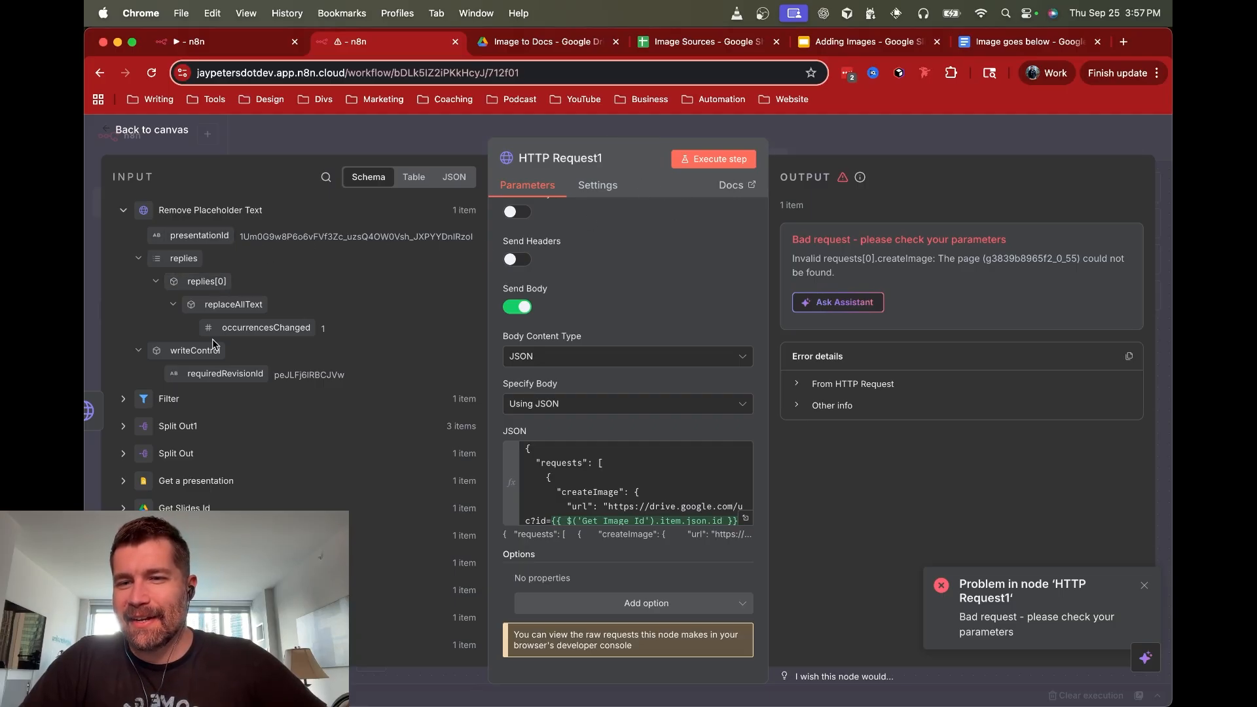
pyautogui.click(126, 212)
pyautogui.click(124, 239)
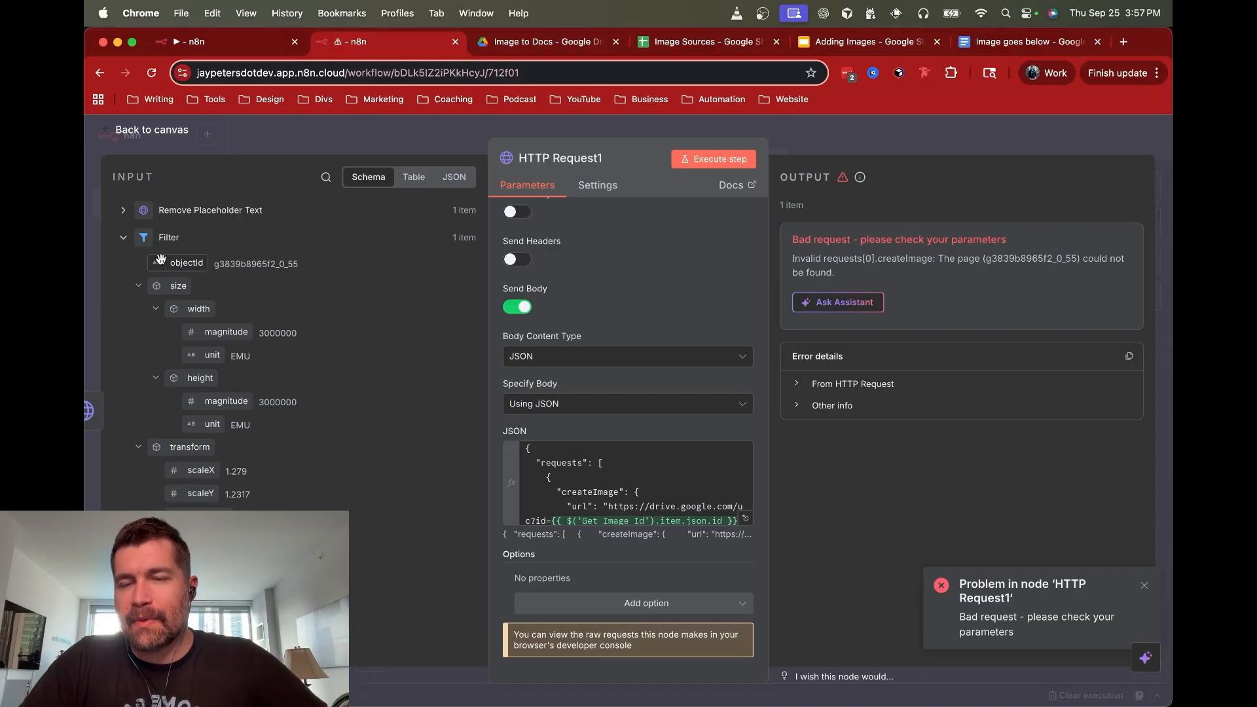
pyautogui.click(123, 237)
pyautogui.click(122, 264)
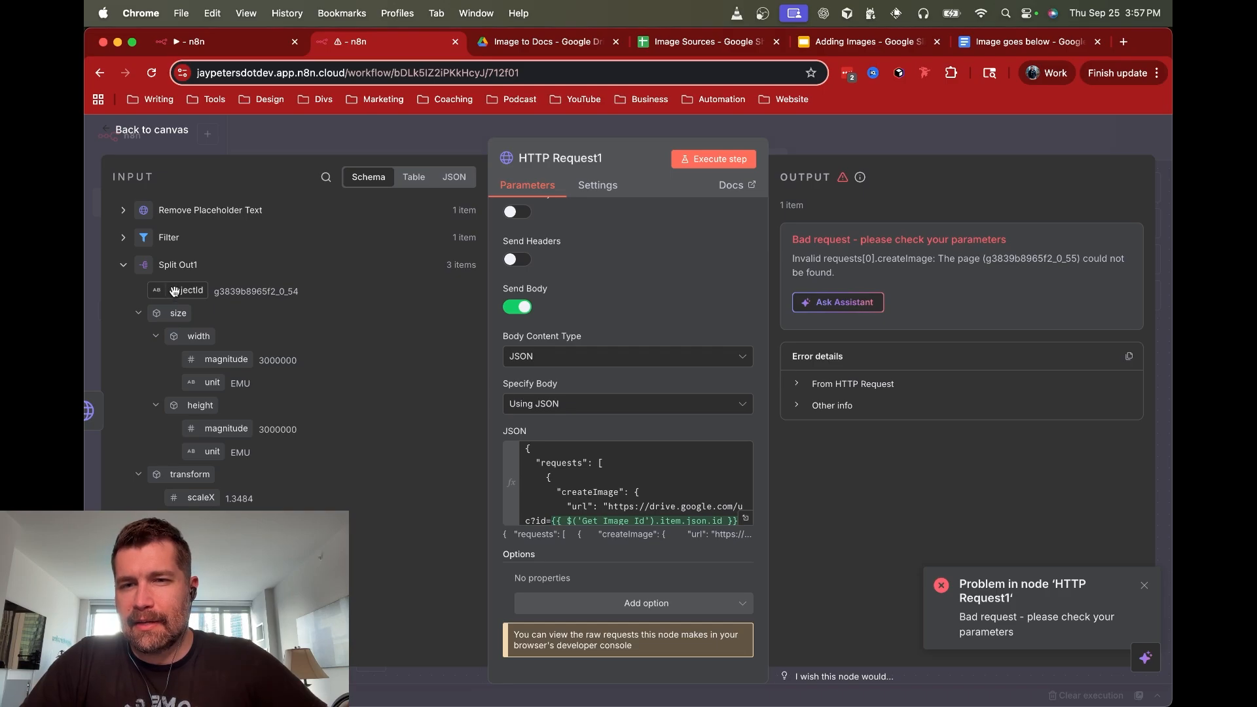
pyautogui.click(122, 265)
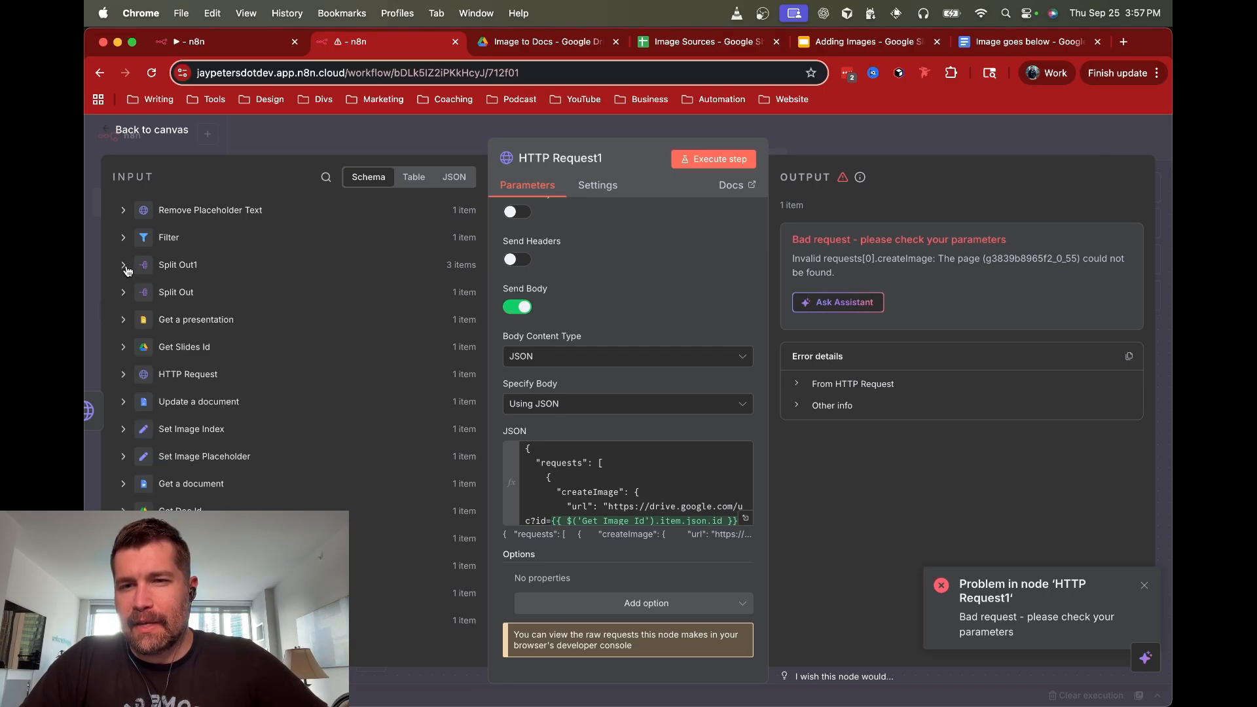
pyautogui.click(124, 292)
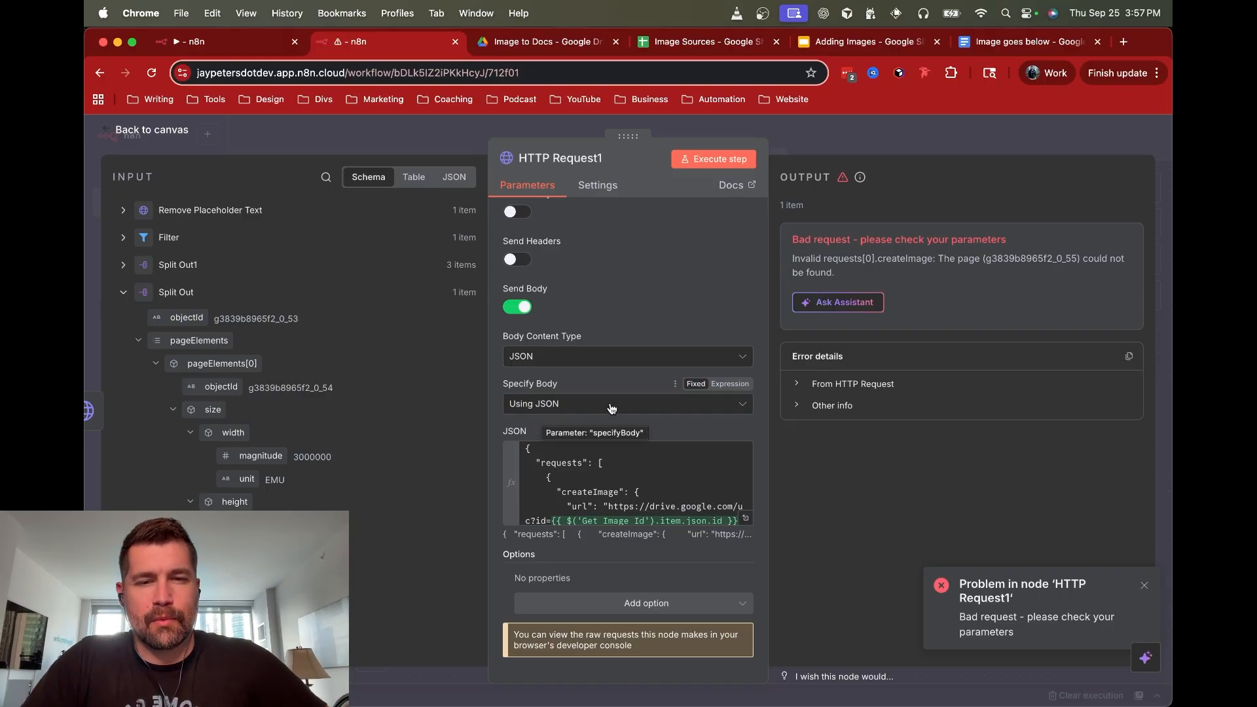
# Replace the Filter expression in the JSON body's "pageObjectId" value with the objectId from the Split Out node
pyautogui.click(748, 521)
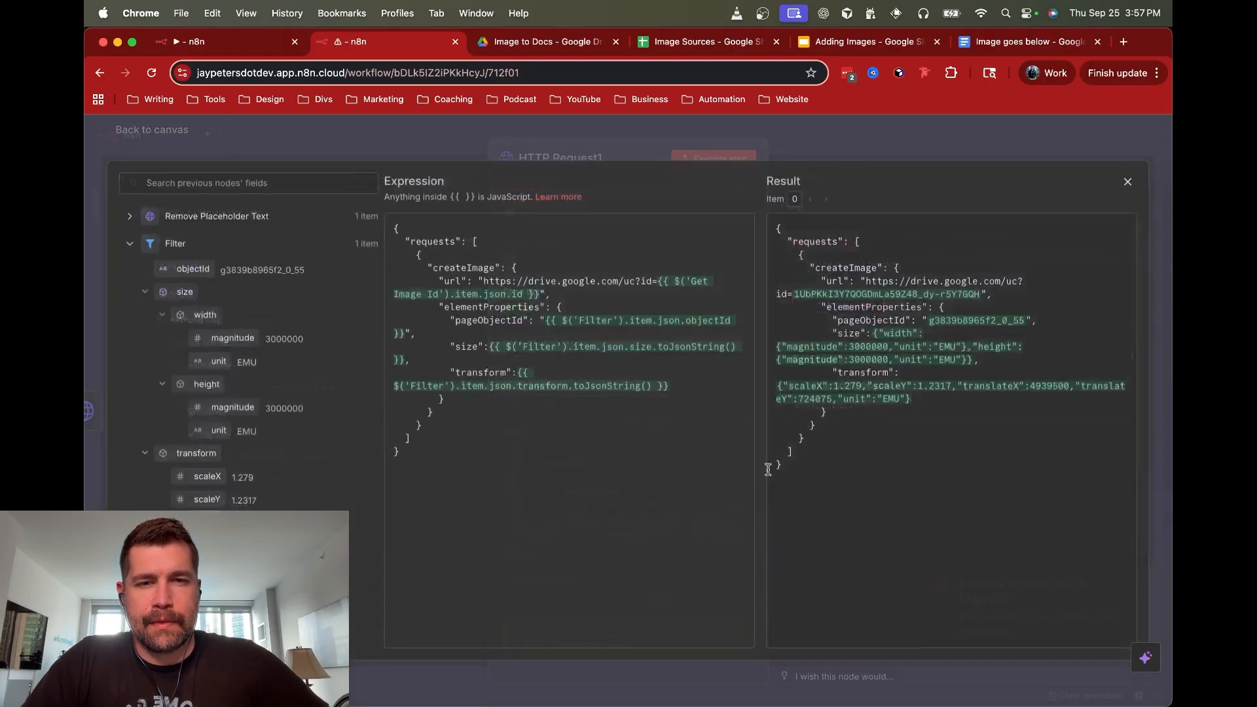
pyautogui.click(546, 321)
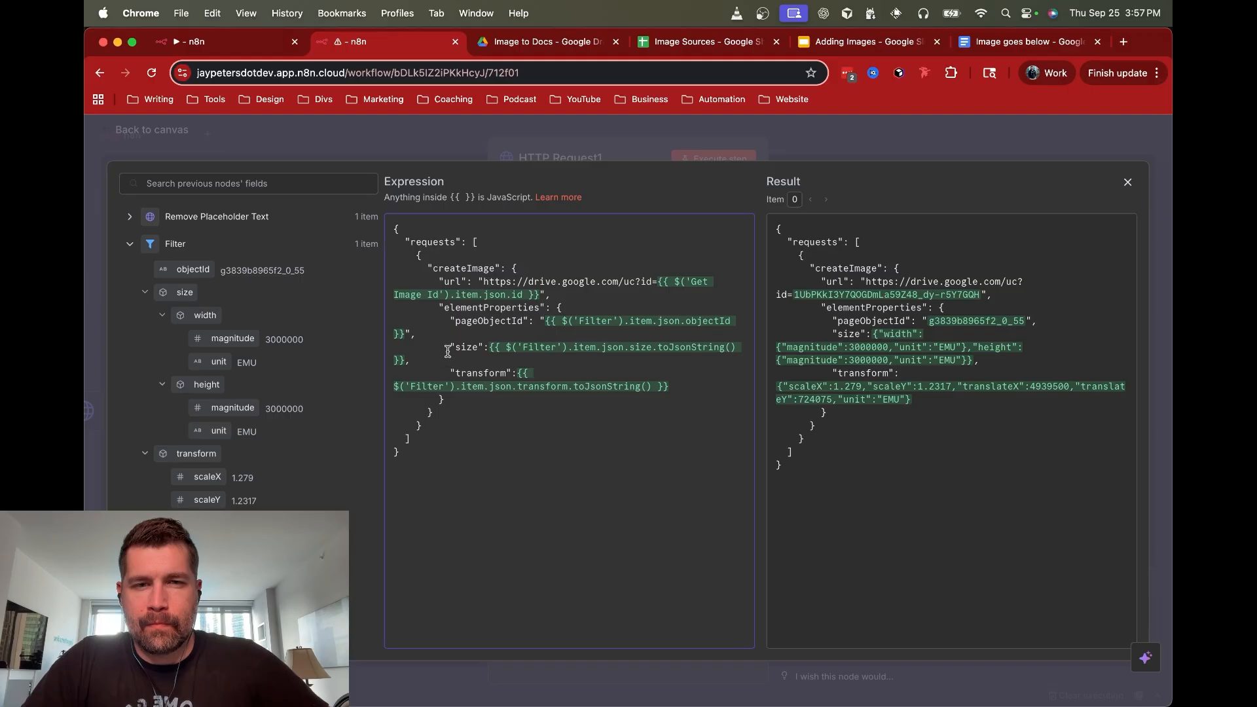
pyautogui.keyDown('shift'); pyautogui.click(403, 335); pyautogui.keyUp('shift')
pyautogui.press('BackSpace')
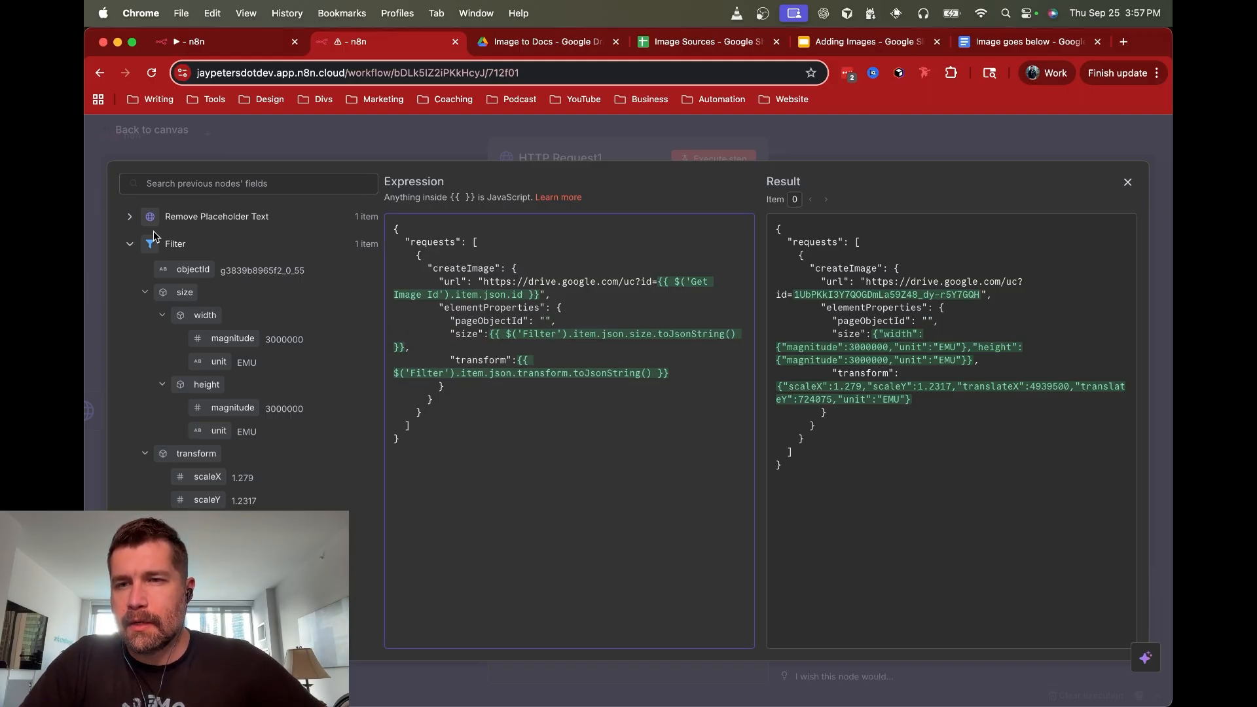
pyautogui.click(129, 246)
pyautogui.click(130, 299)
pyautogui.moveTo(193, 324); pyautogui.dragTo(585, 332)
pyautogui.click(638, 330)
# Execute the HTTP Request1 node, check the image on the Adding Images slide in Google Slides, and return to n8n
pyautogui.click(869, 142)
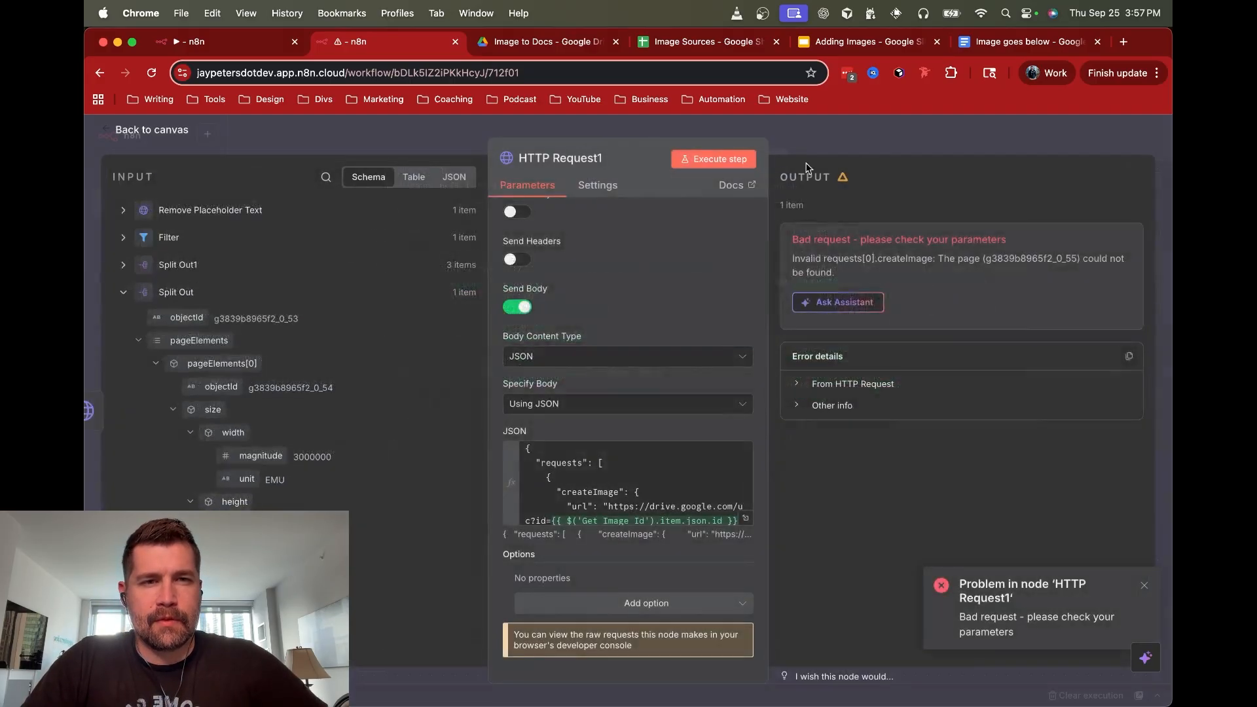
pyautogui.click(714, 159)
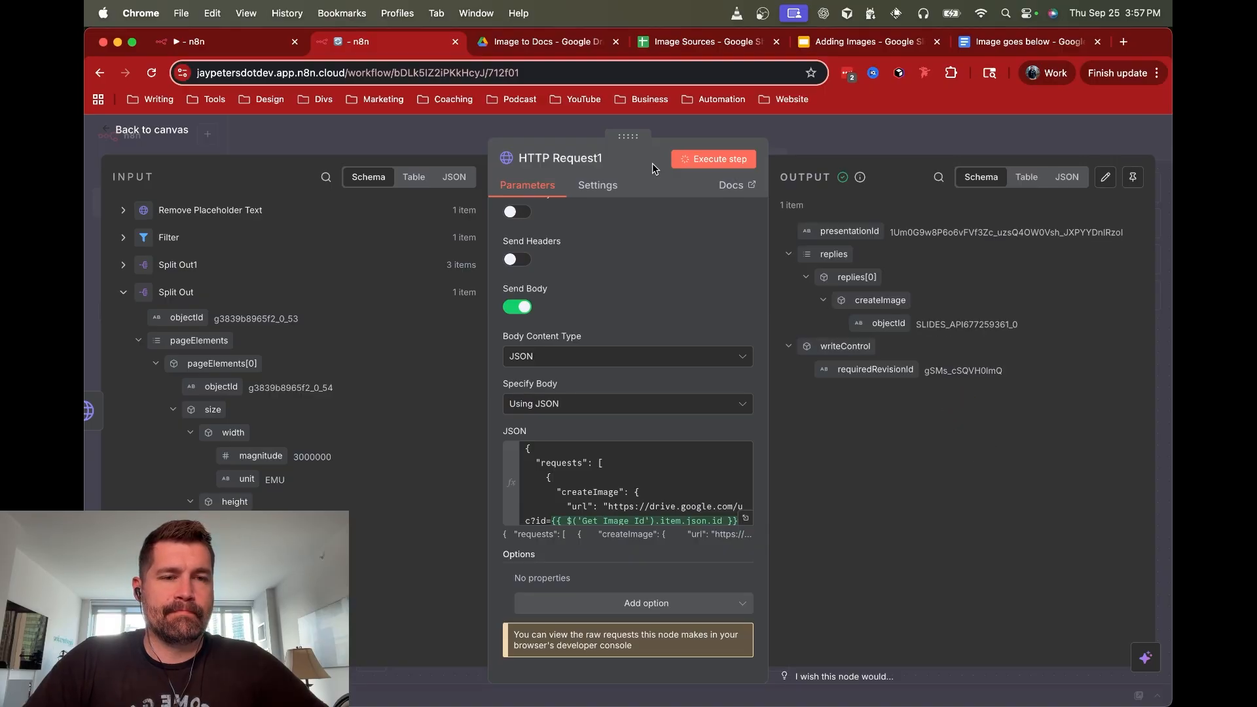
pyautogui.click(868, 42)
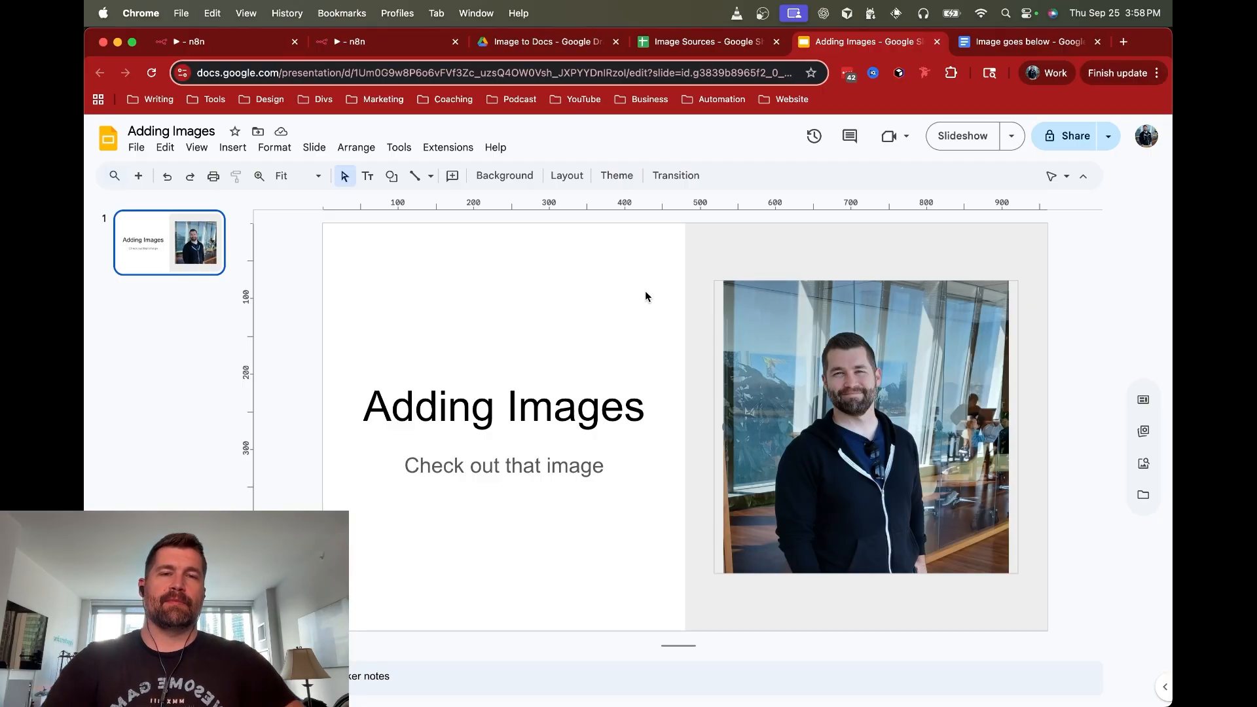
pyautogui.click(400, 38)
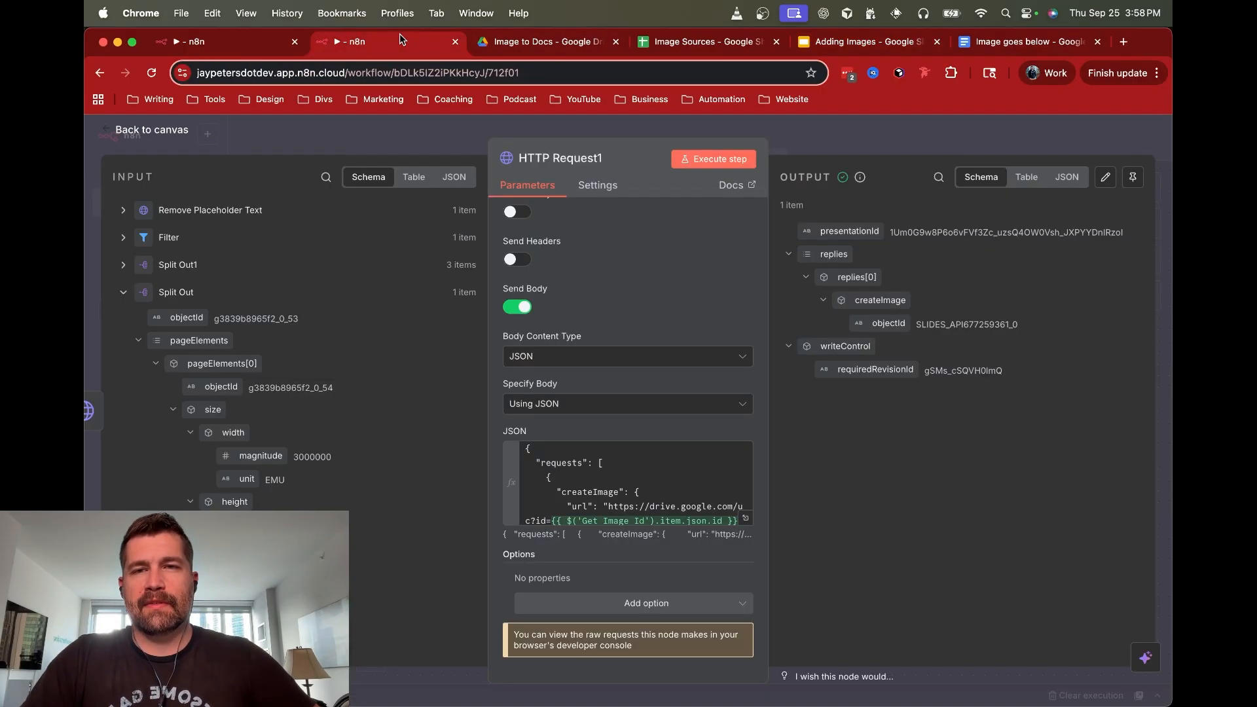
# Return to the canvas and add a Google Sheets "Update row in sheet" node after HTTP Request1
pyautogui.click(877, 132)
pyautogui.click(718, 249)
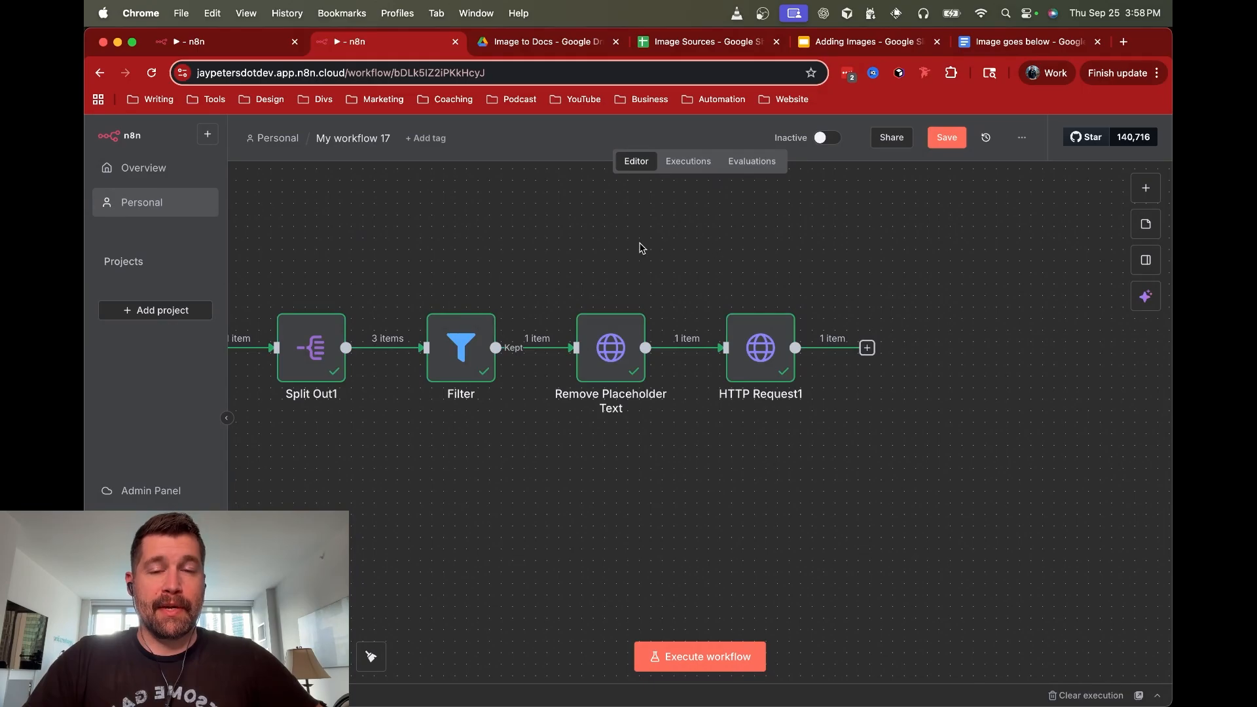
pyautogui.scroll(-3, 667, 257)
pyautogui.scroll(5, 667, 256)
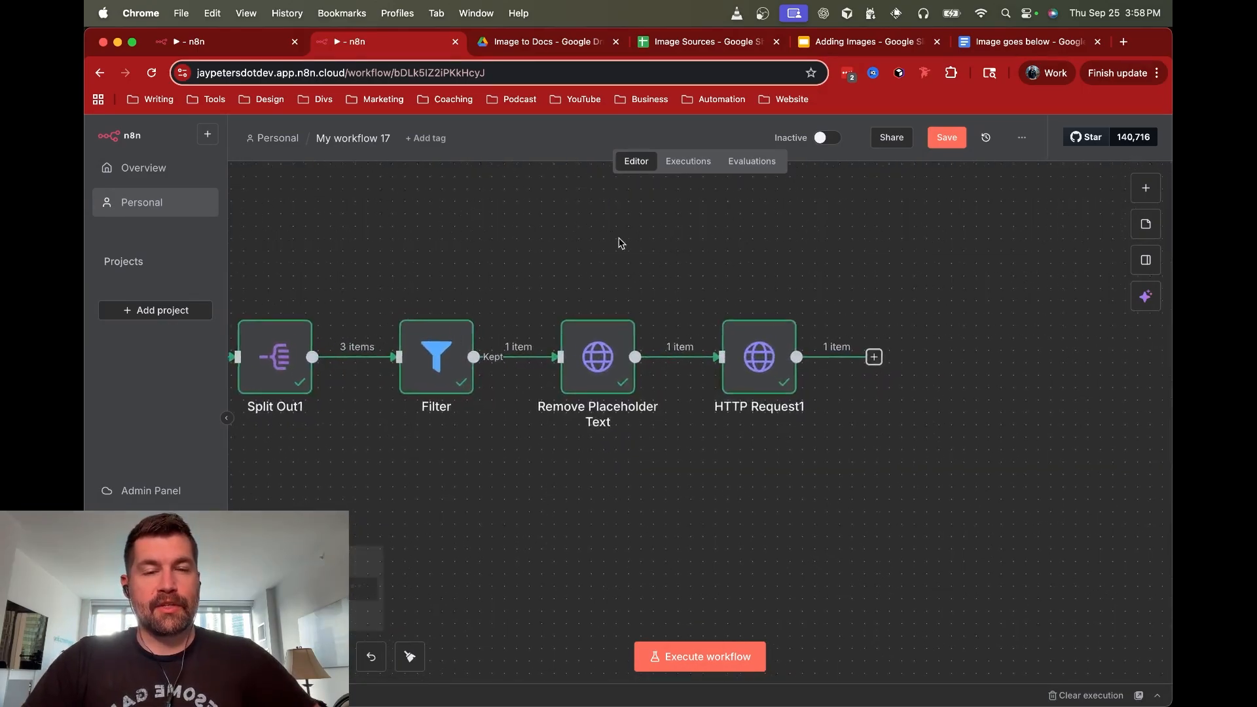
pyautogui.click(742, 374)
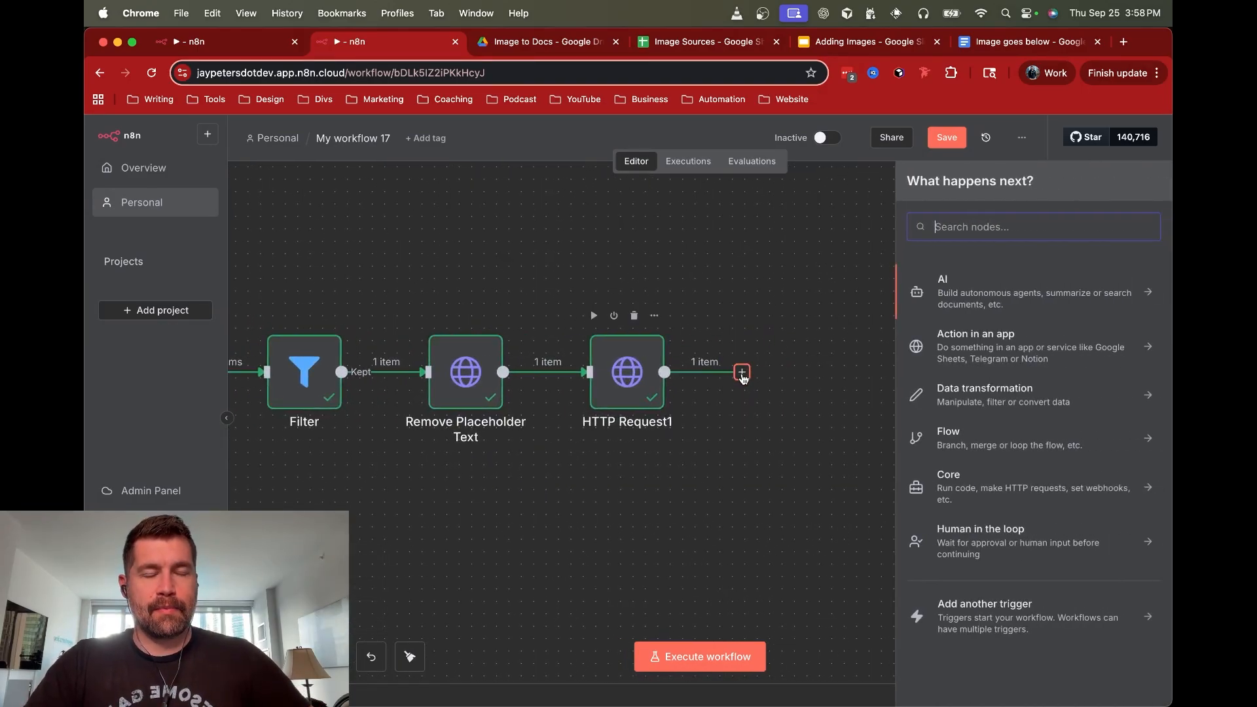
pyautogui.write('get')
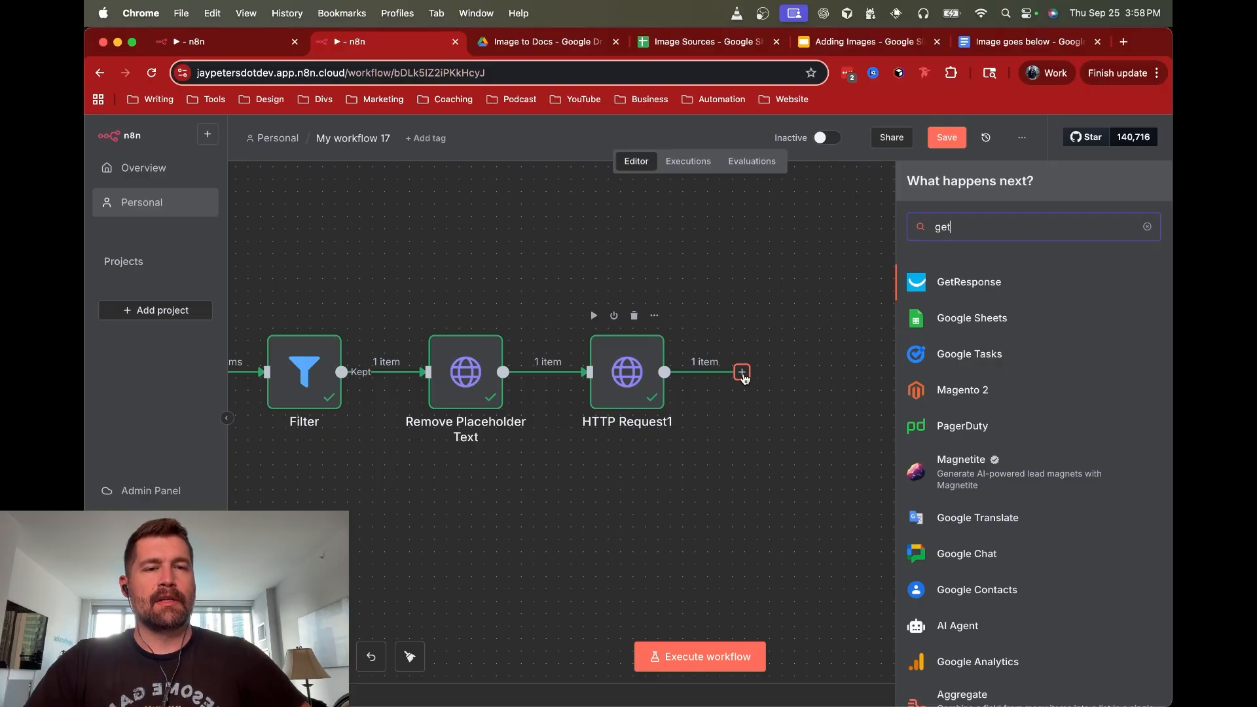
pyautogui.click(956, 318)
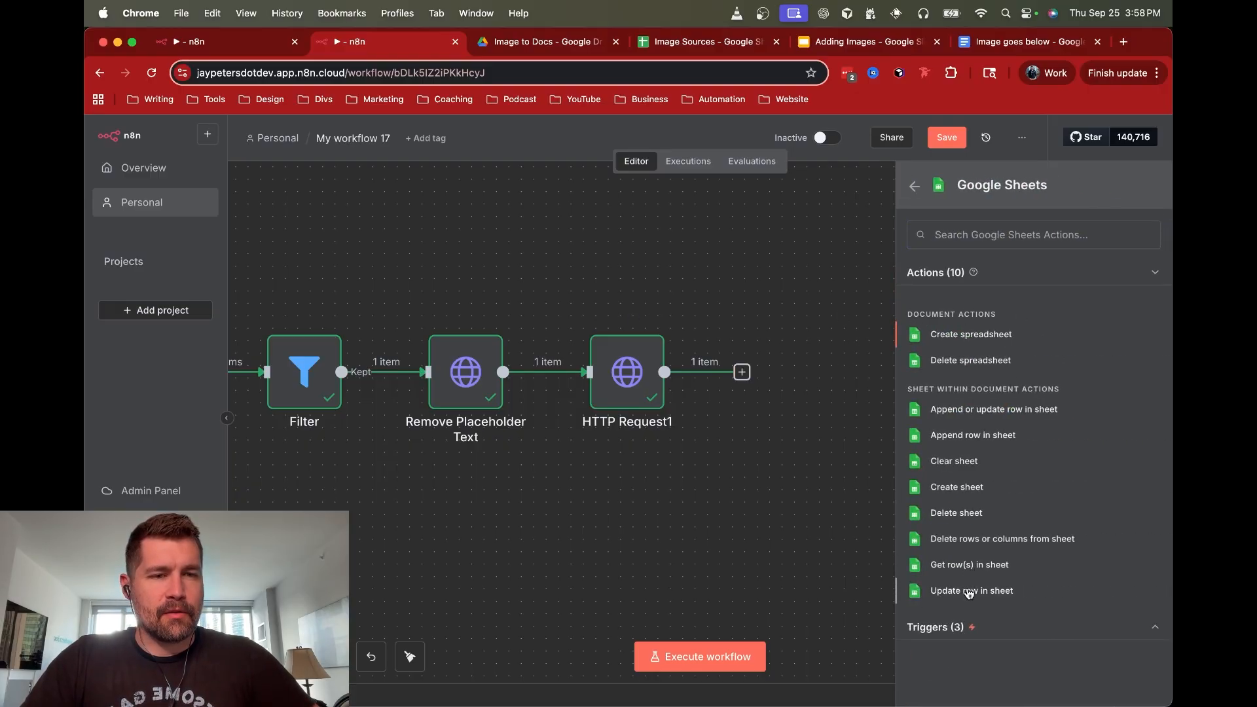
pyautogui.click(970, 591)
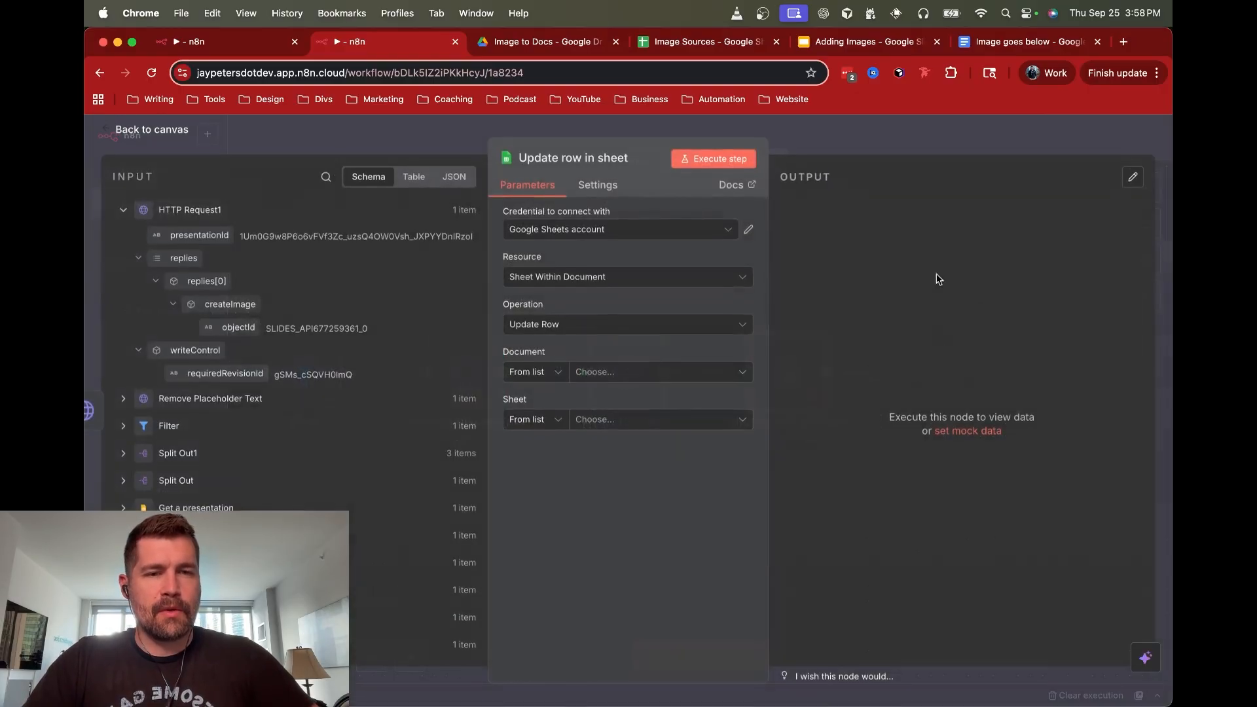
# Select the Image Sources document and its Sheet1 as the target of the row update
pyautogui.click(607, 382)
pyautogui.click(643, 434)
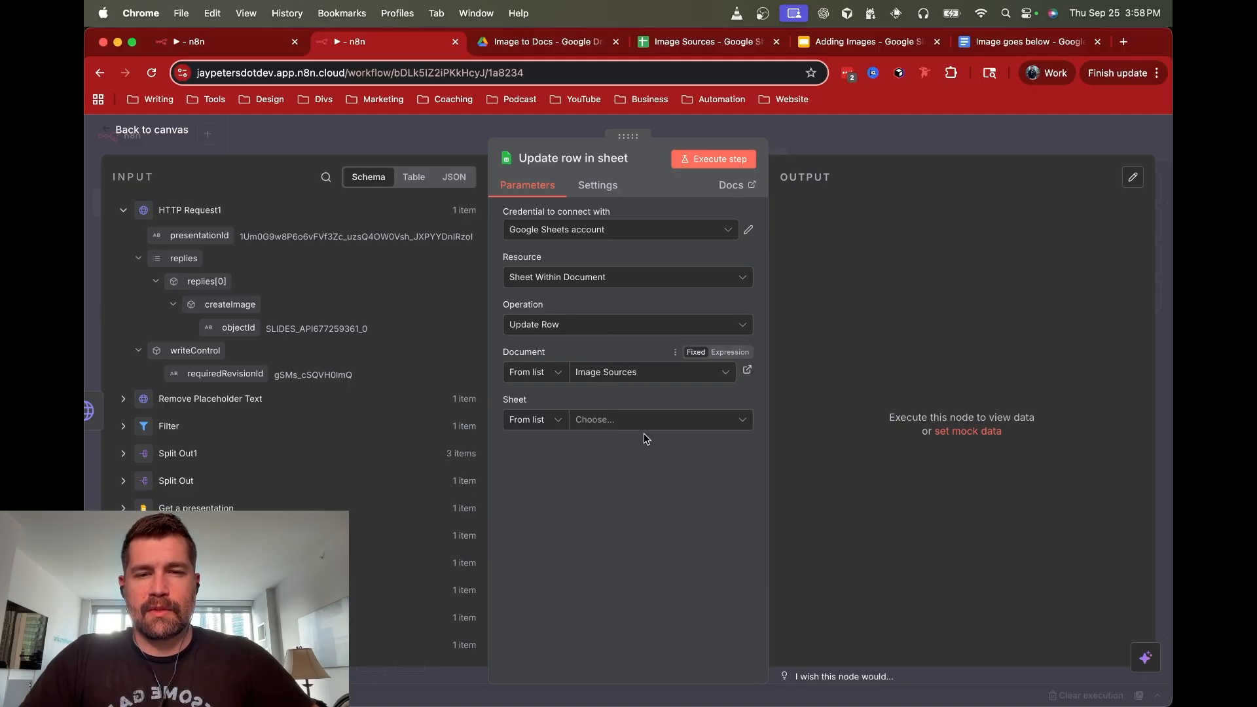
pyautogui.click(647, 423)
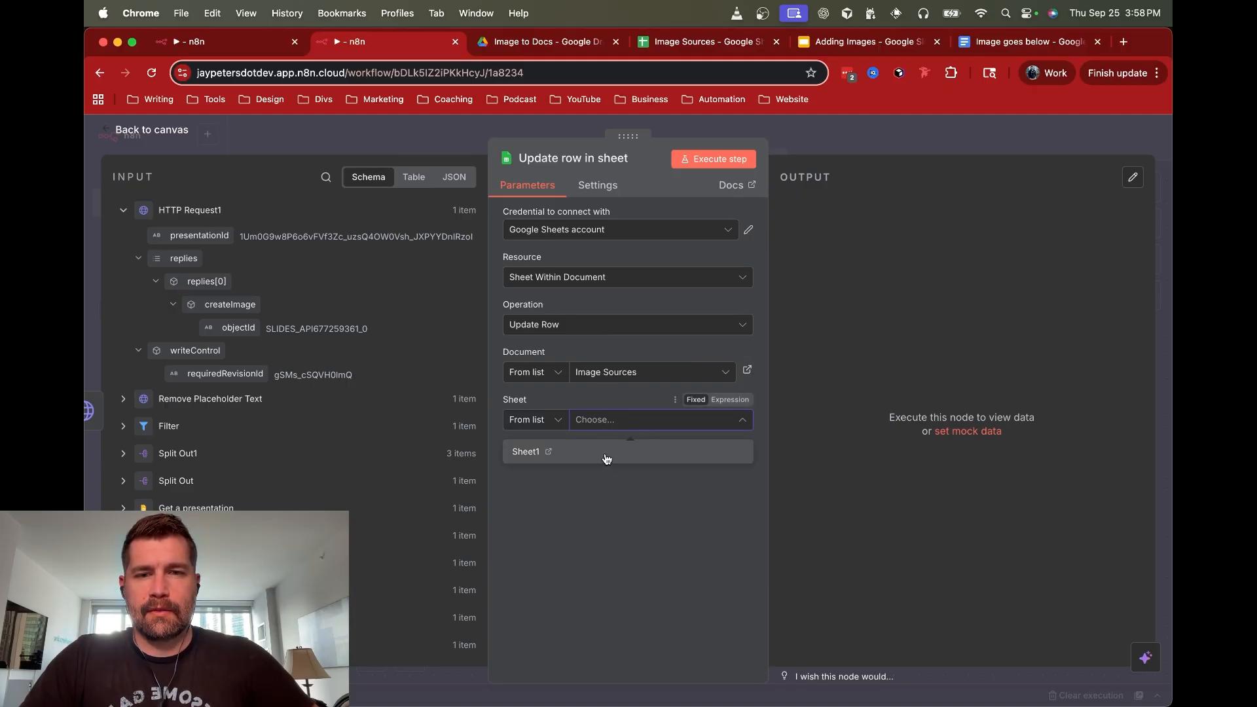
pyautogui.click(607, 459)
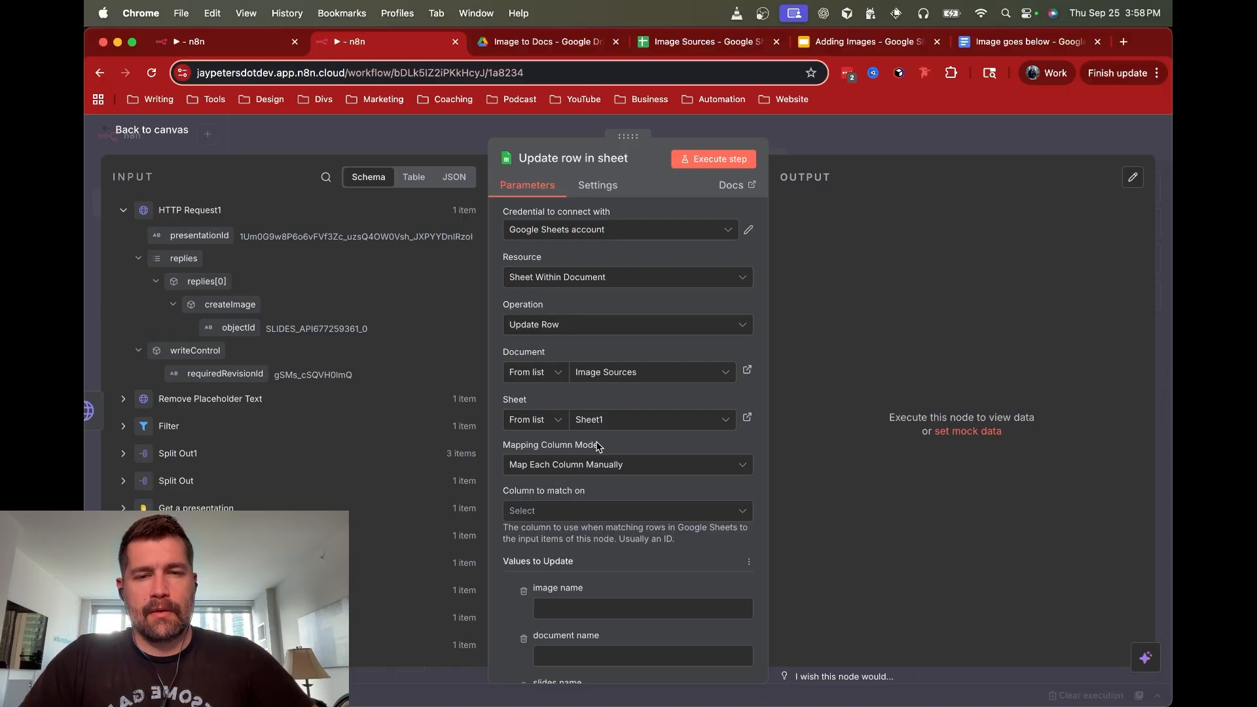
# Match rows on the row_number column and map its value to row_number from the "Get row(s) in sheet" node
pyautogui.click(556, 511)
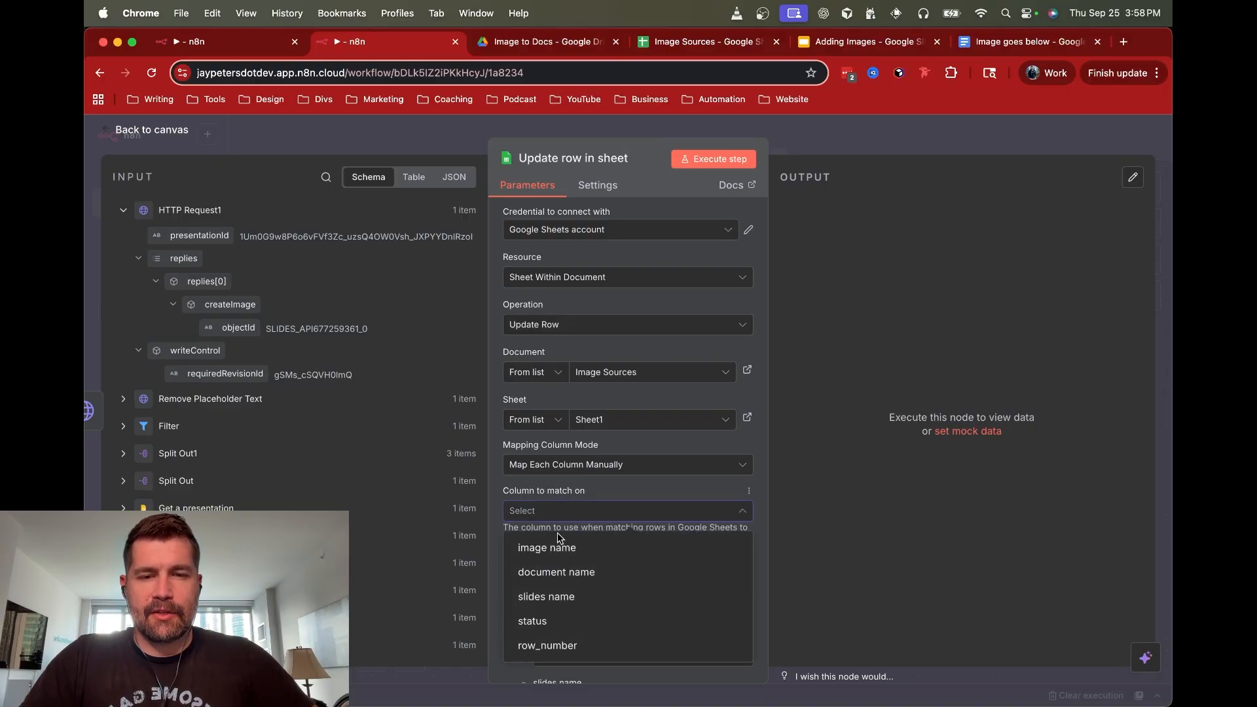
pyautogui.click(563, 647)
pyautogui.scroll(-5, 568, 492)
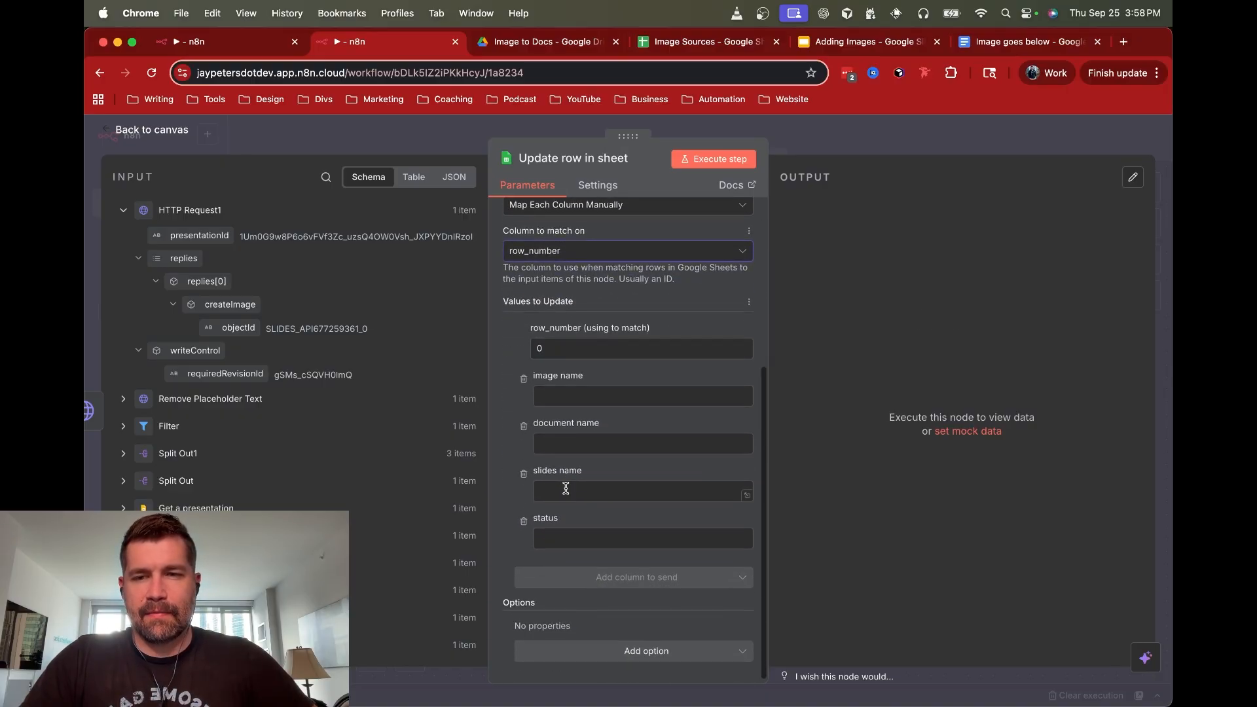
pyautogui.click(123, 211)
pyautogui.scroll(-2, 125, 219)
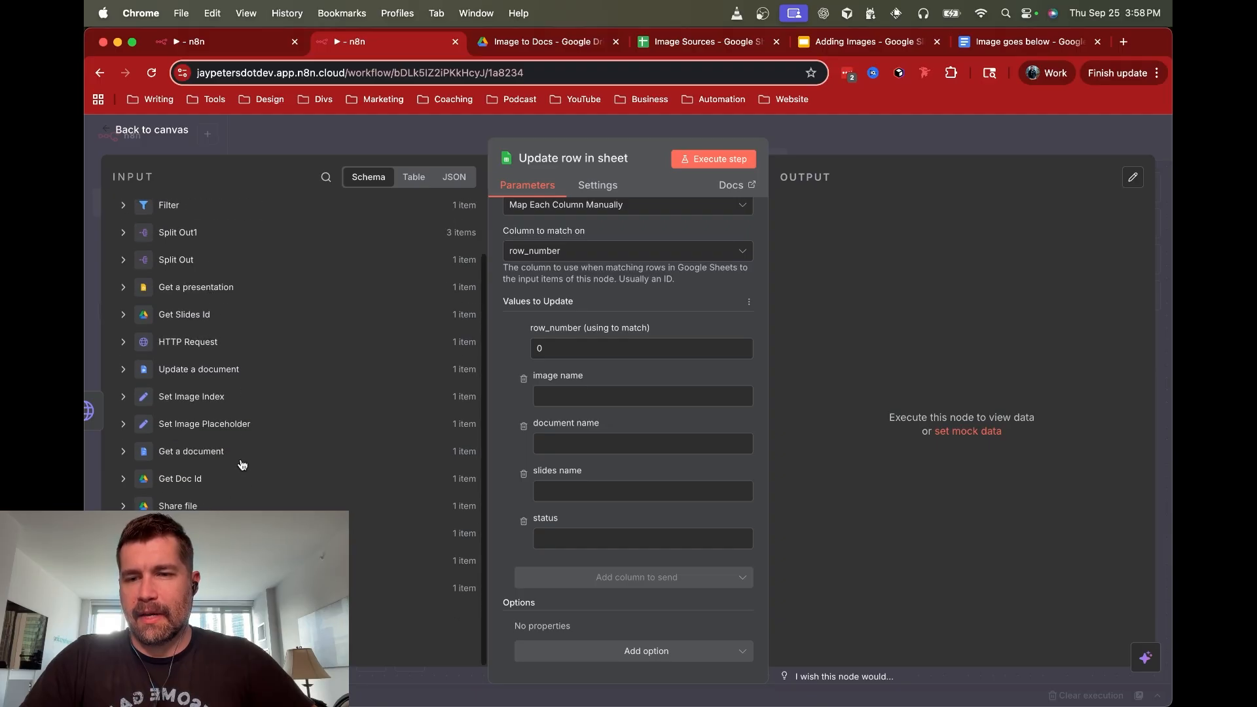
pyautogui.scroll(-3, 262, 478)
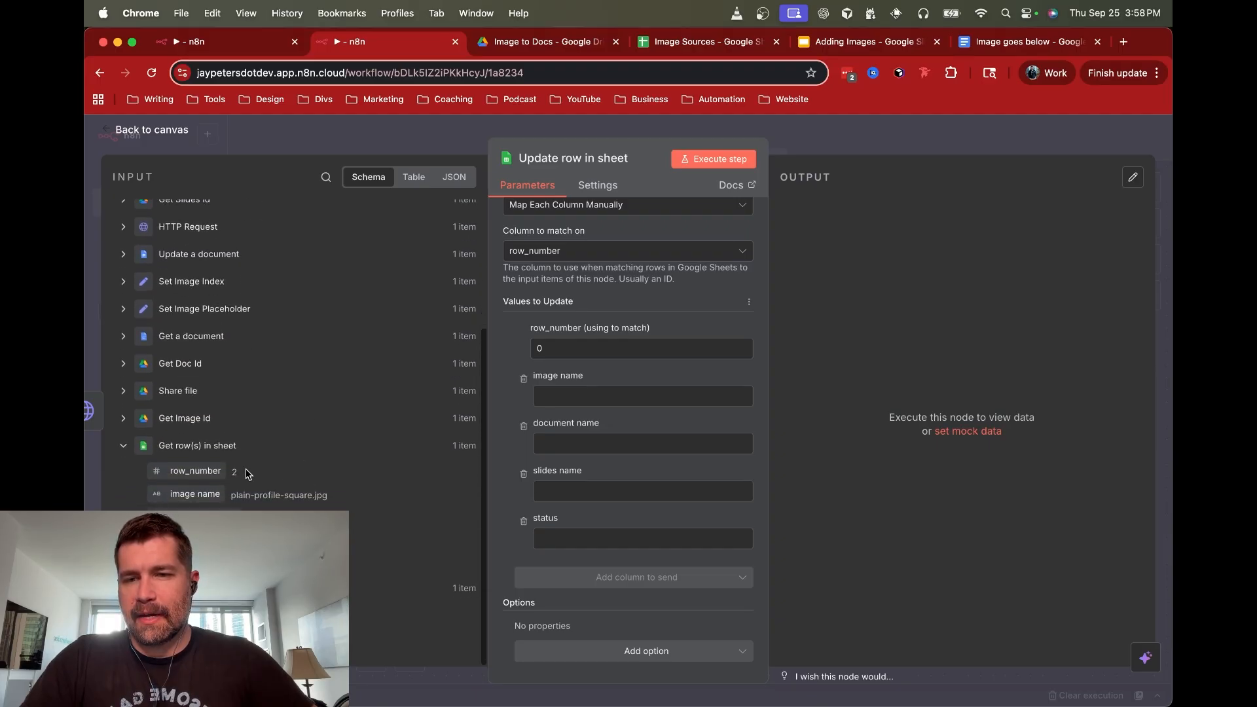
pyautogui.moveTo(201, 470); pyautogui.dragTo(583, 364)
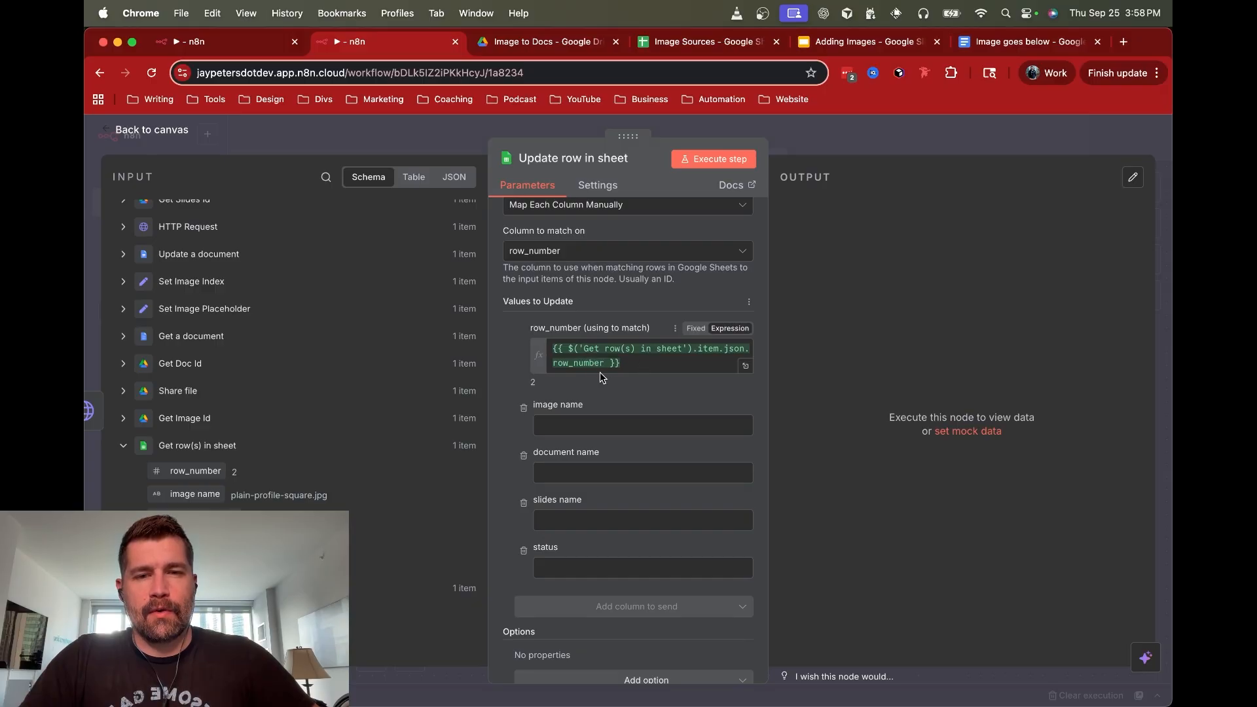
# Set the status value to "updated", execute the Update row in sheet node, and close it
pyautogui.click(582, 563)
pyautogui.write('updated')
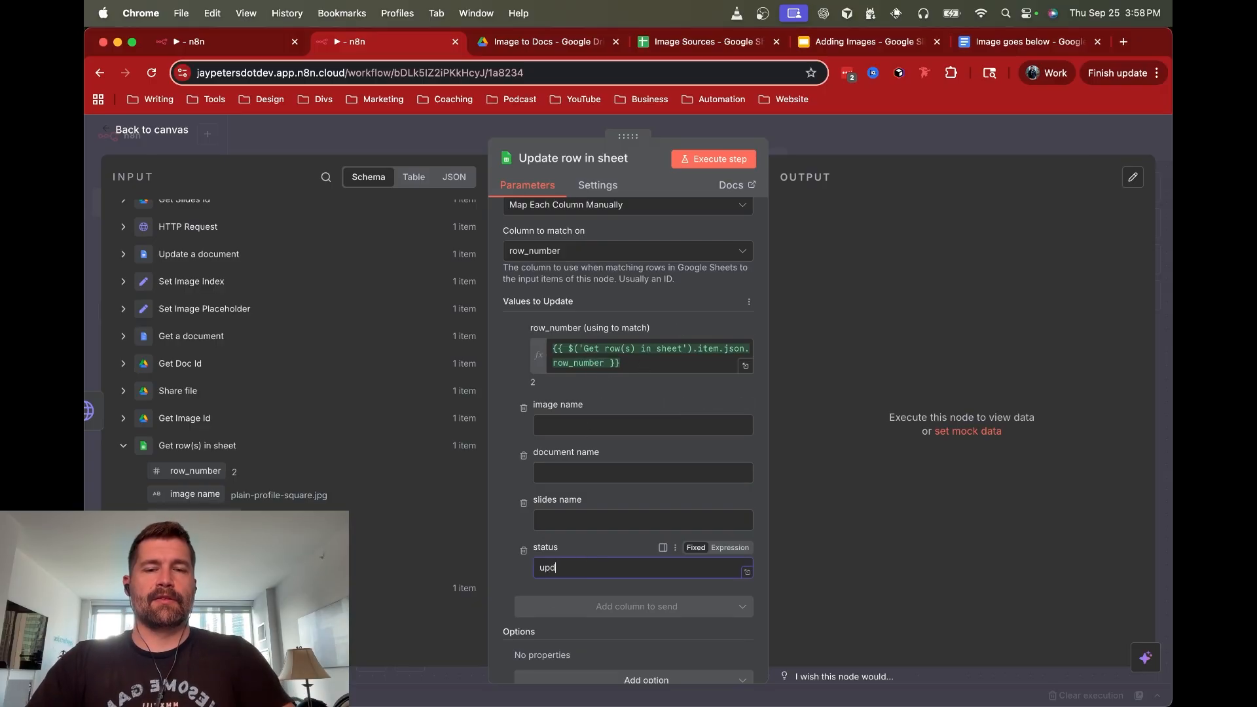
pyautogui.click(706, 158)
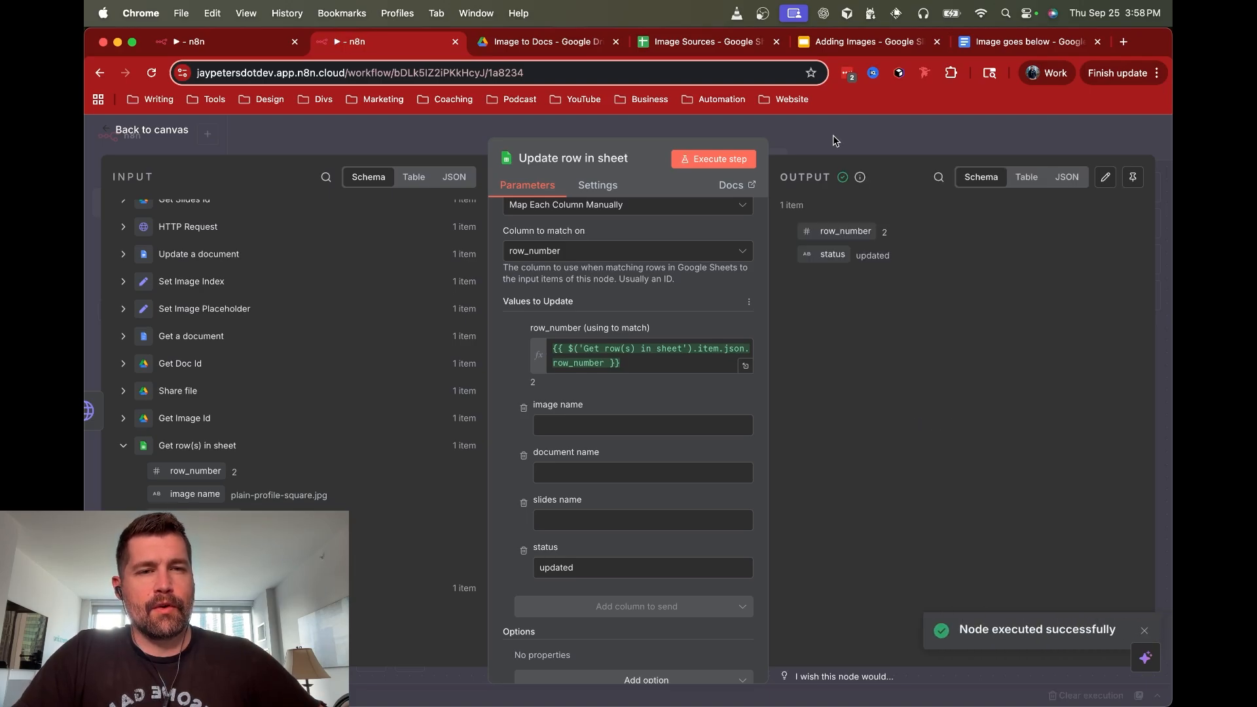
pyautogui.click(833, 134)
# Check the status cell D2 in the Image Sources spreadsheet in Google Sheets, and return to the n8n workflow
pyautogui.click(689, 43)
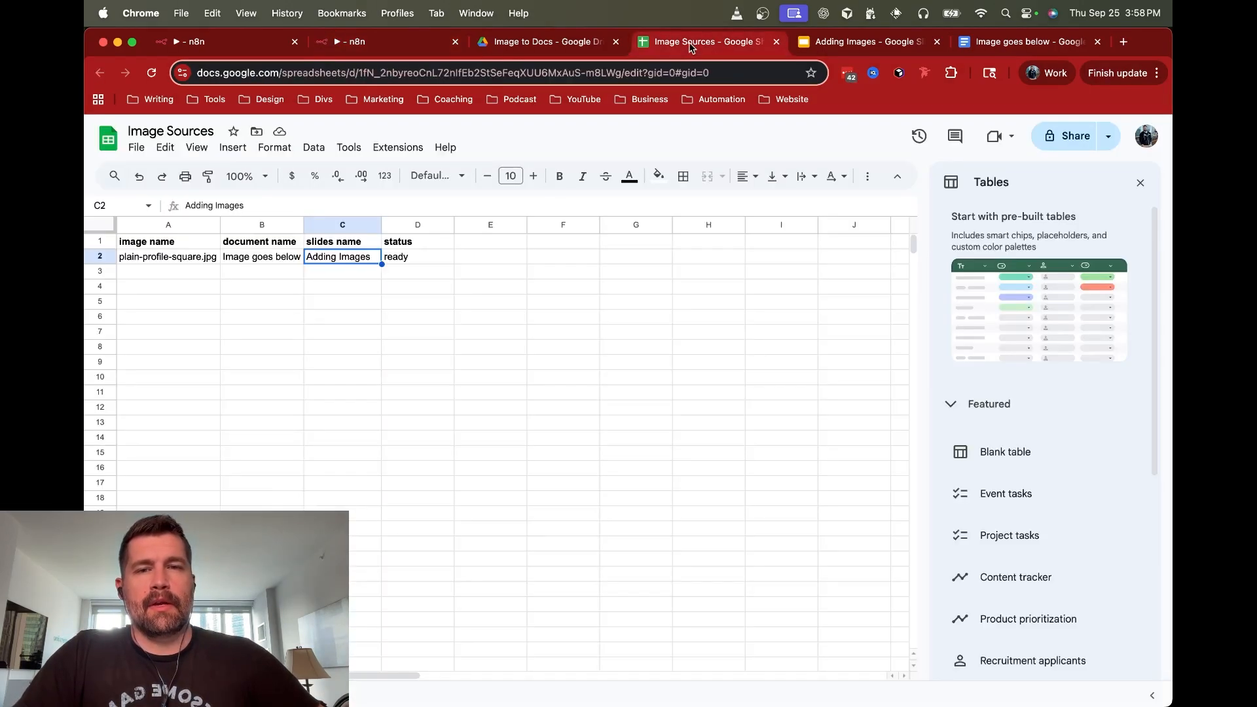
pyautogui.click(418, 257)
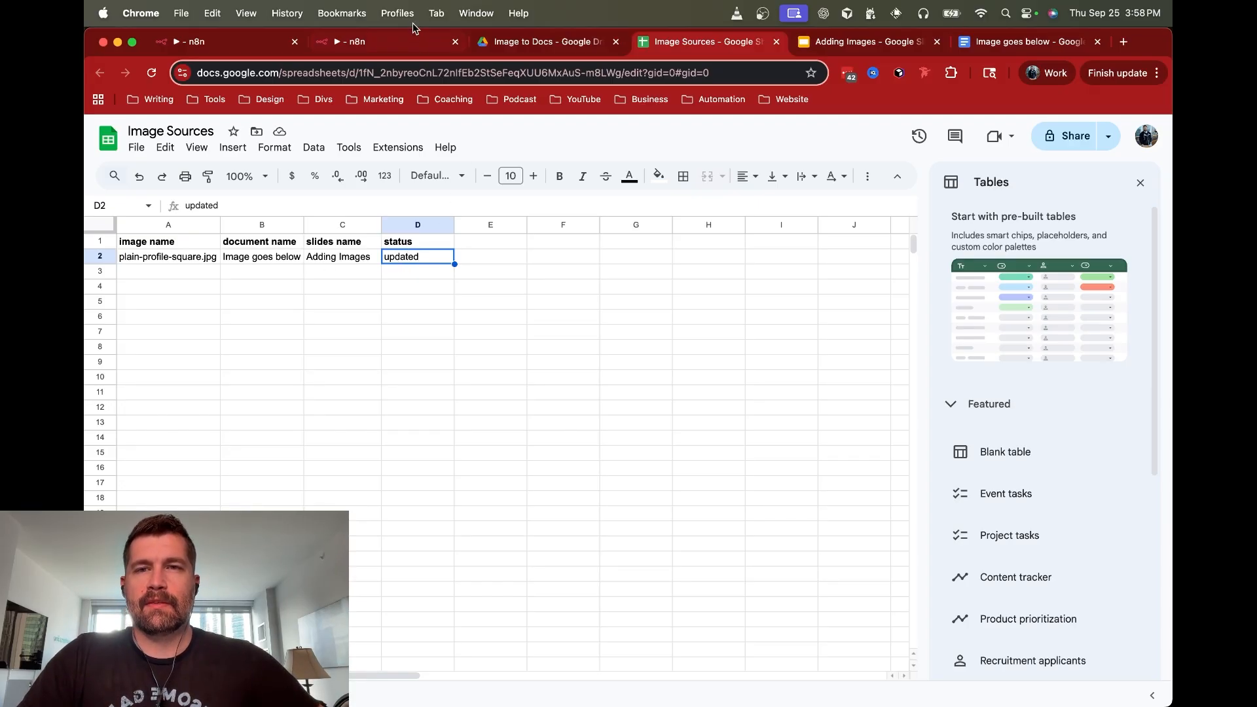
pyautogui.click(426, 41)
# Save the workflow, view the Image to Docs folder in Google Drive, and return to n8n
pyautogui.scroll(-5, 601, 247)
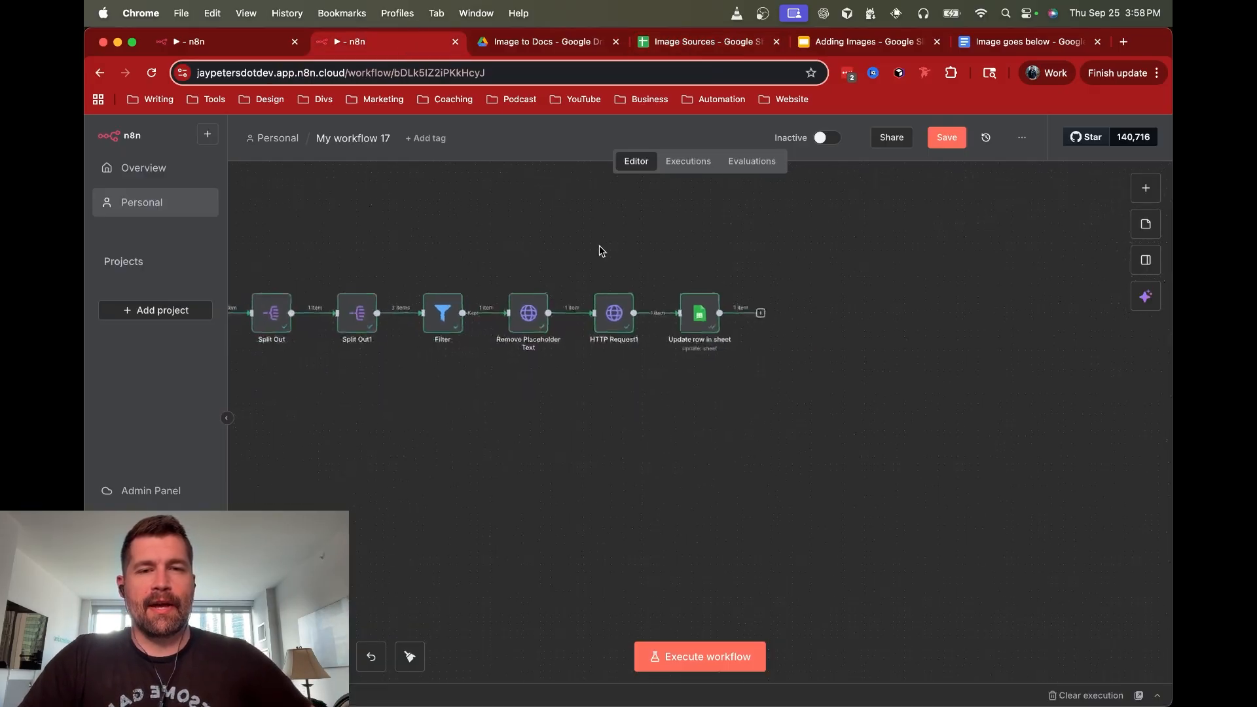
pyautogui.hscroll(-10, 613, 246)
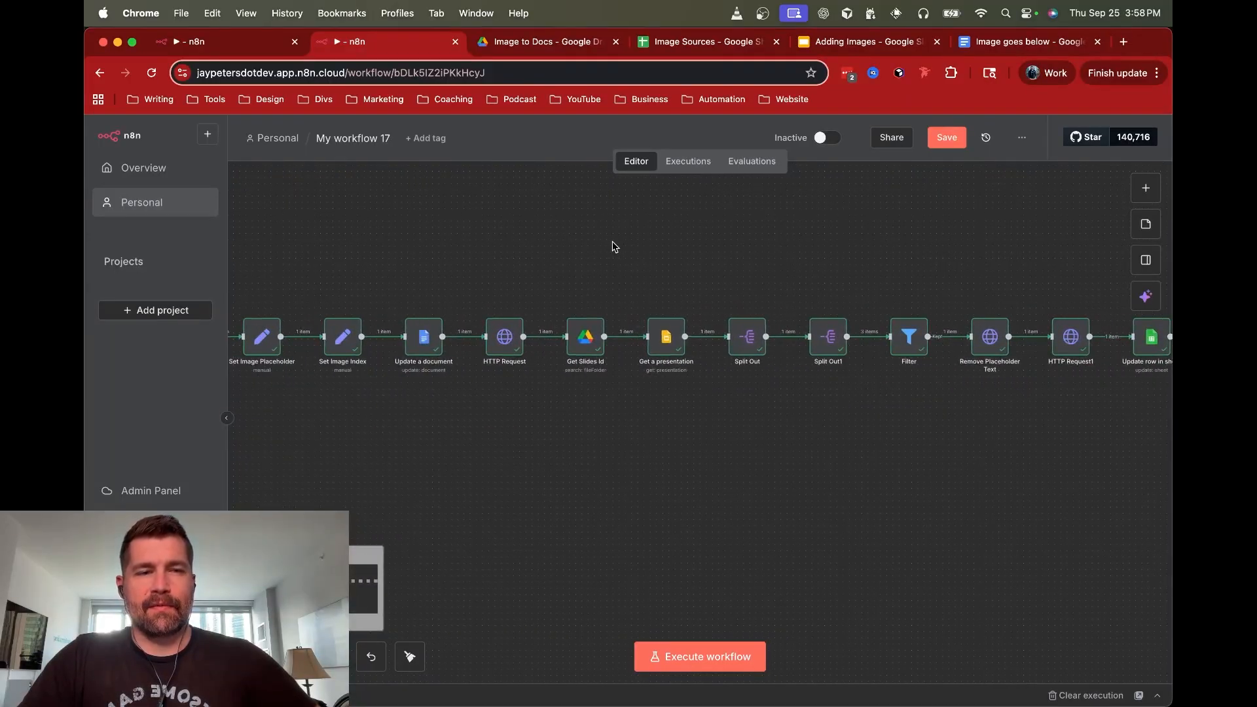
pyautogui.press('super+s')
pyautogui.hscroll(-3, 613, 246)
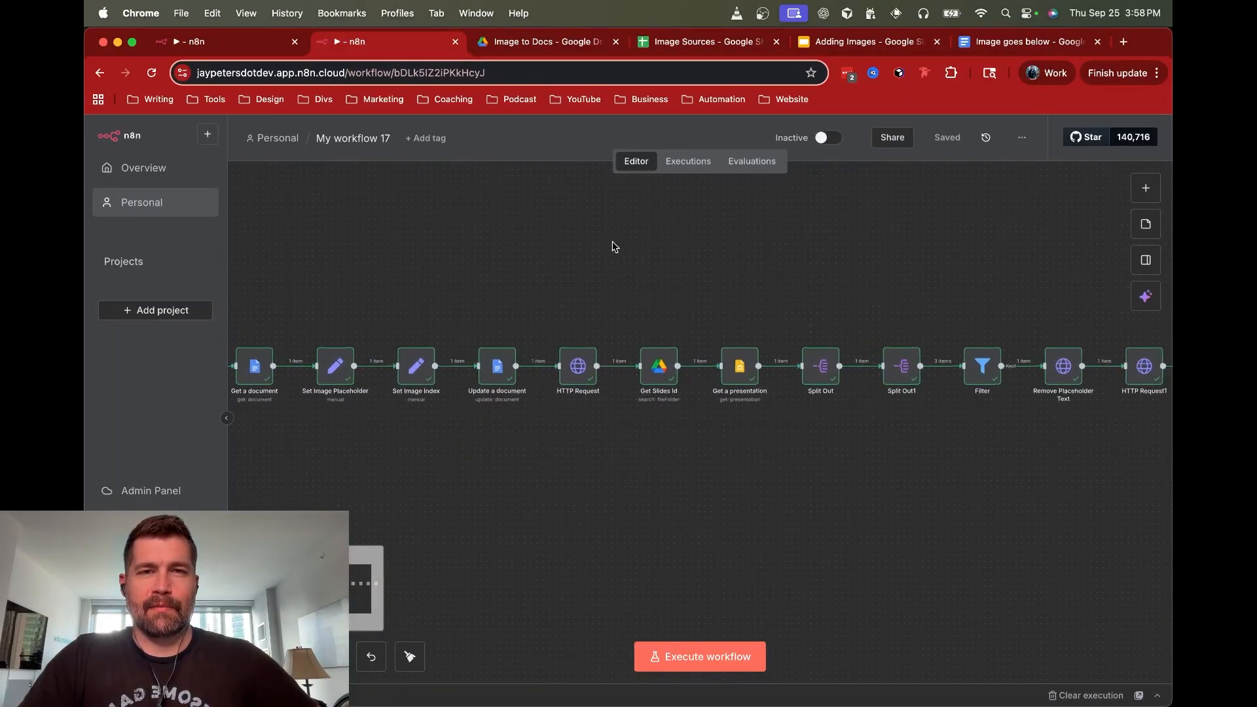
pyautogui.click(541, 42)
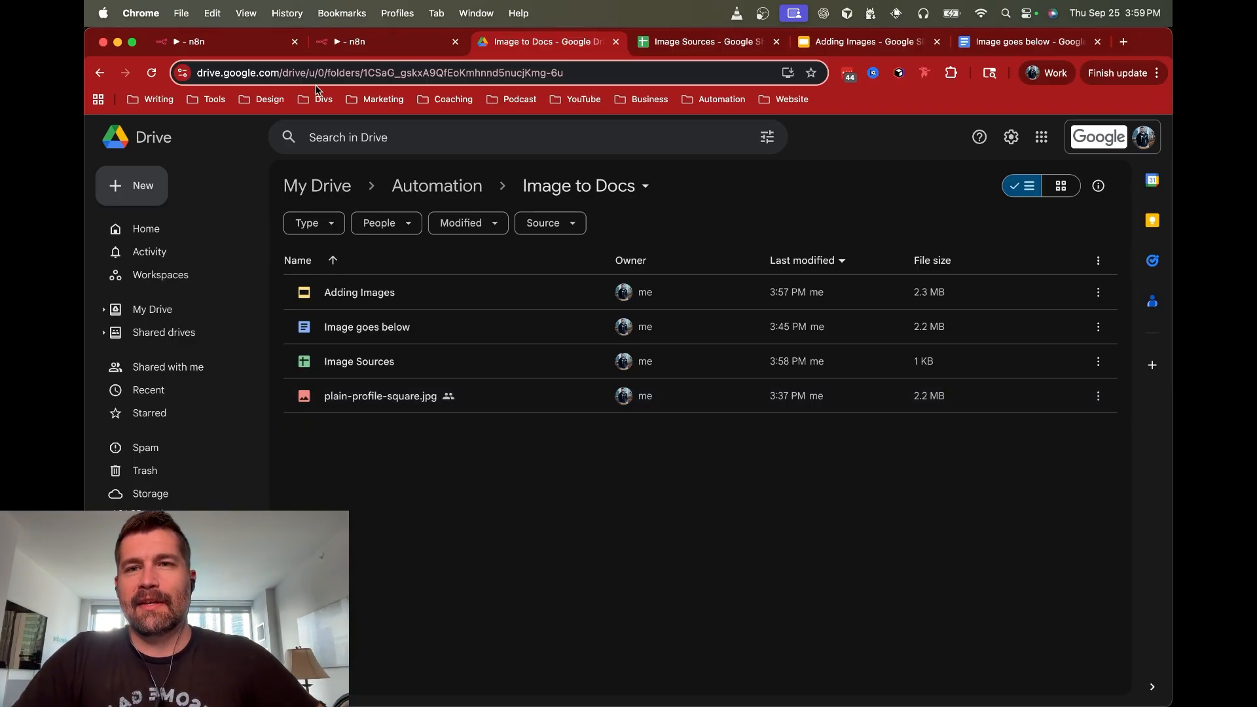
pyautogui.click(367, 41)
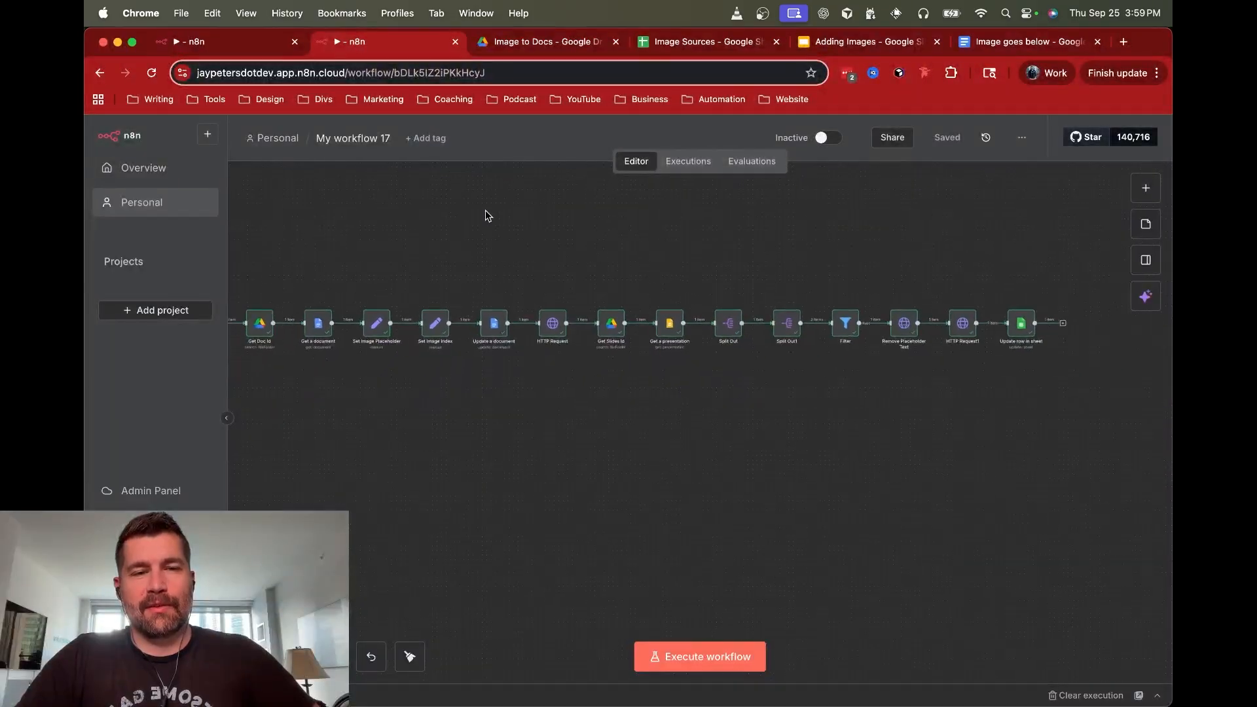
# Tidy up the layout of the workflow's nodes and save the workflow
pyautogui.click(410, 658)
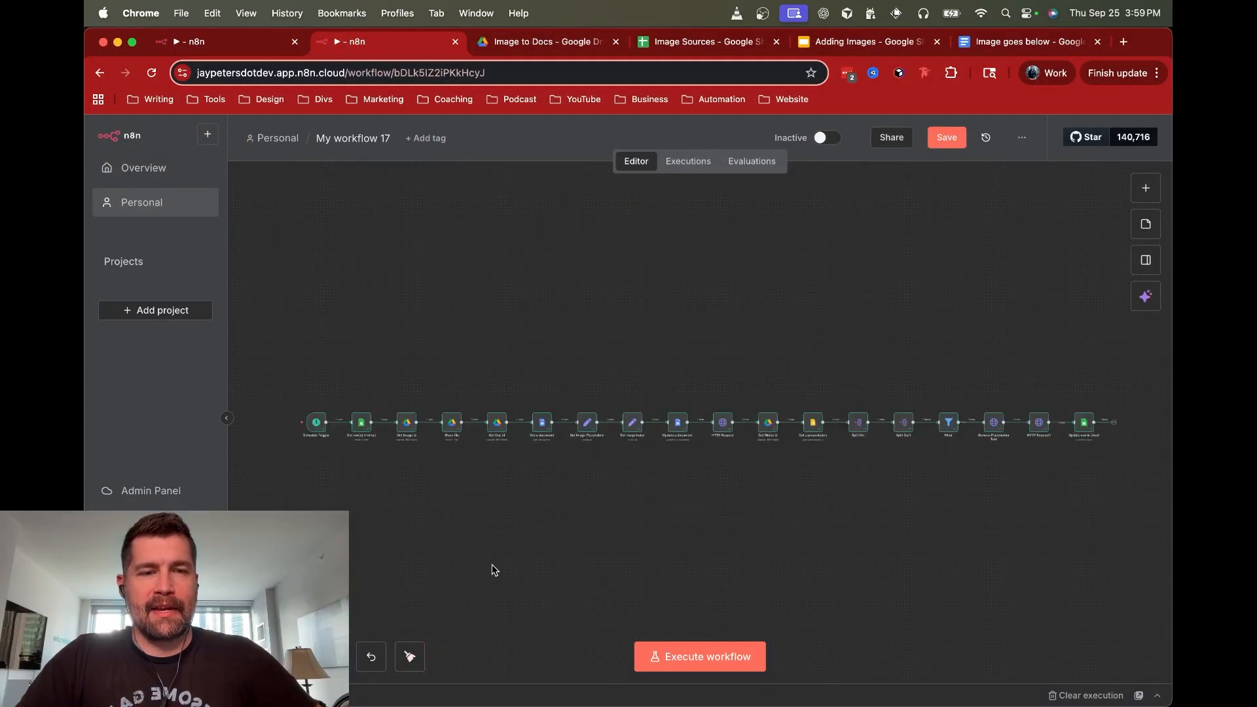
pyautogui.press('super+s')
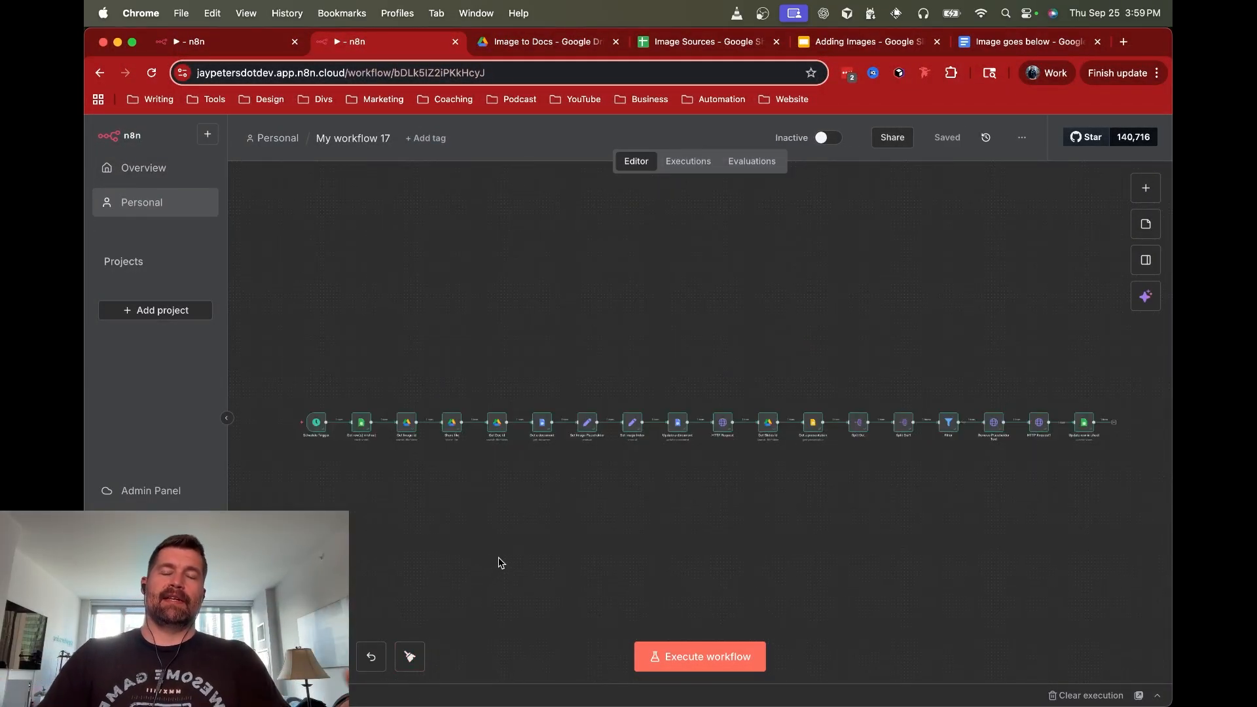